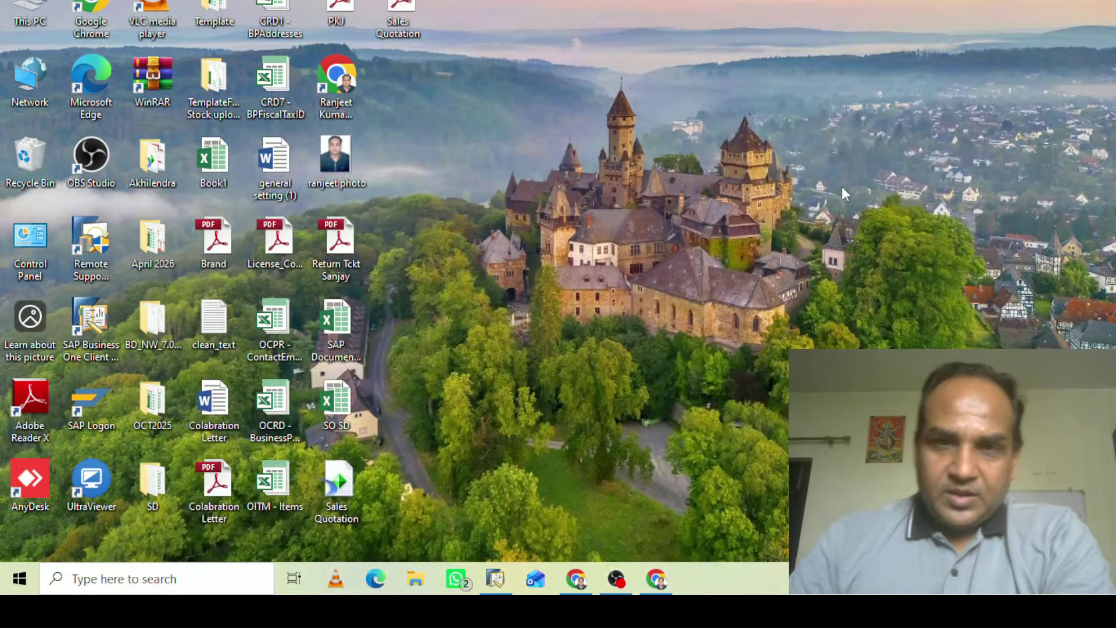
Start an OBS screen recording, hide OBS, and bring SAP Business One forward
click(617, 589)
click(617, 589)
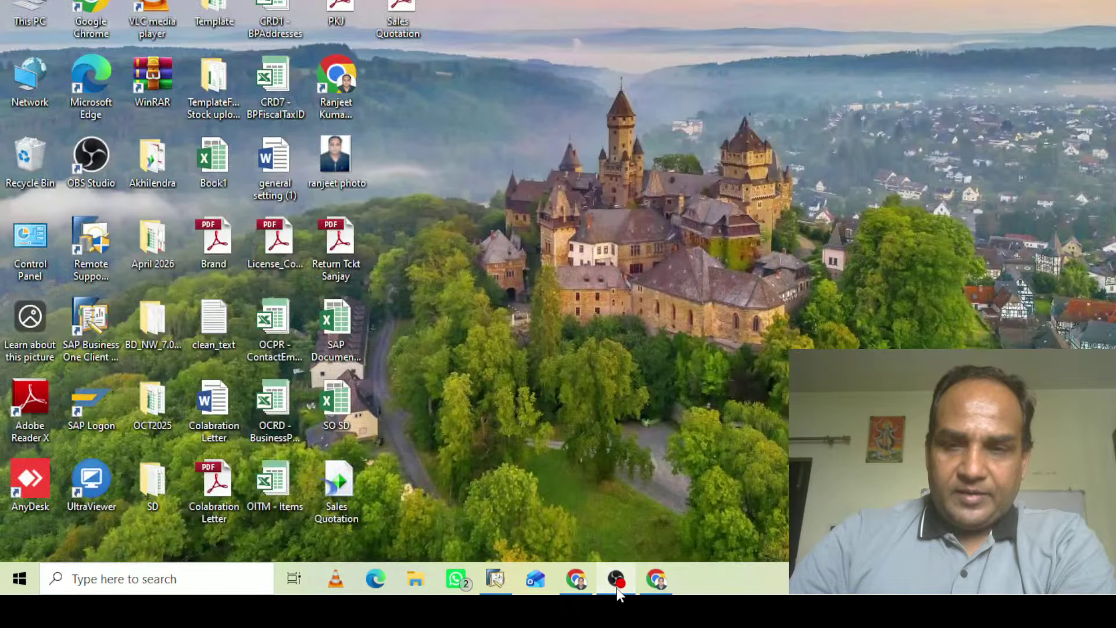
click(617, 589)
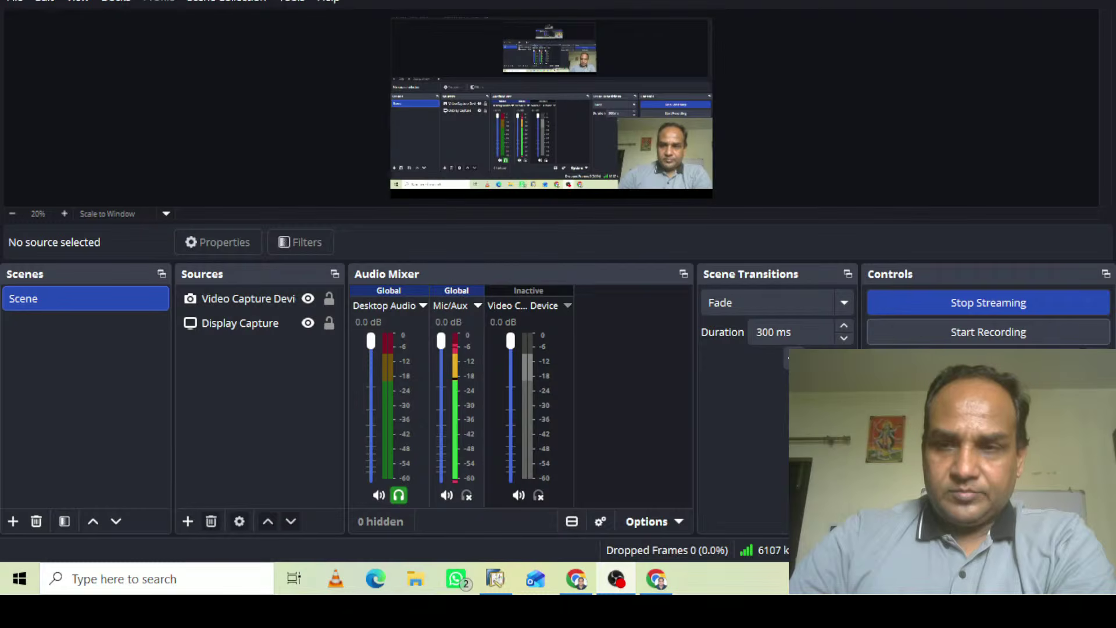
click(988, 332)
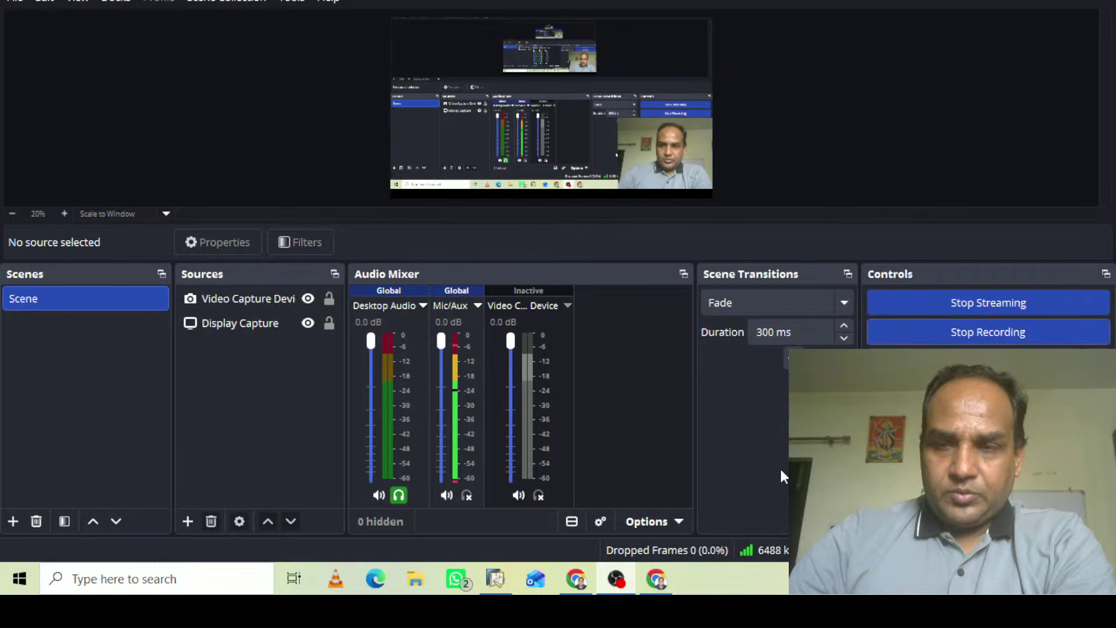
click(1022, 0)
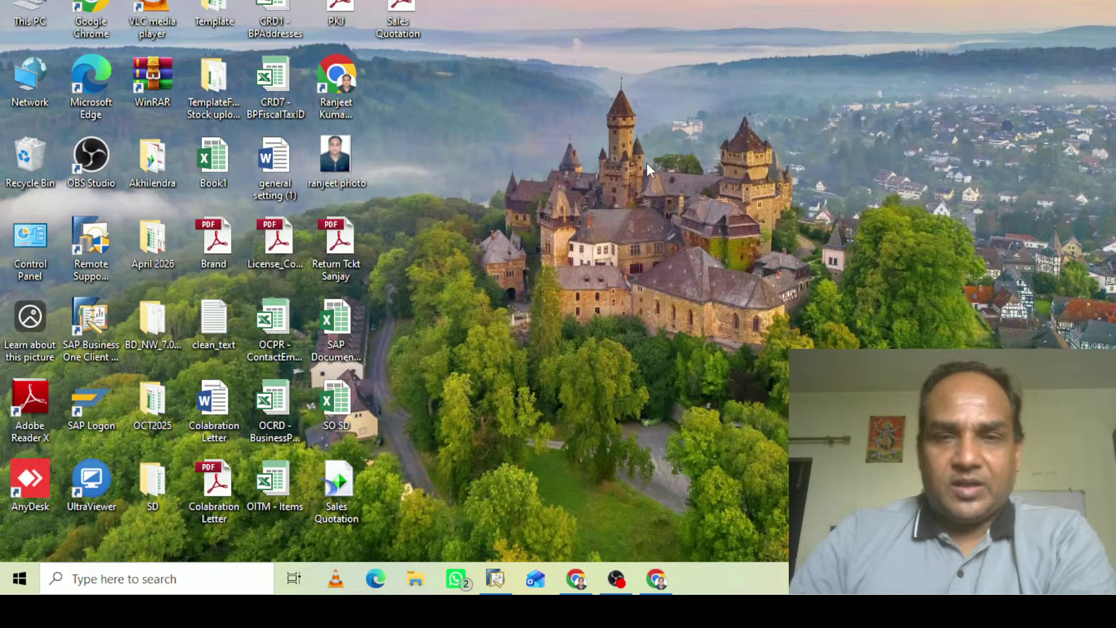
click(489, 591)
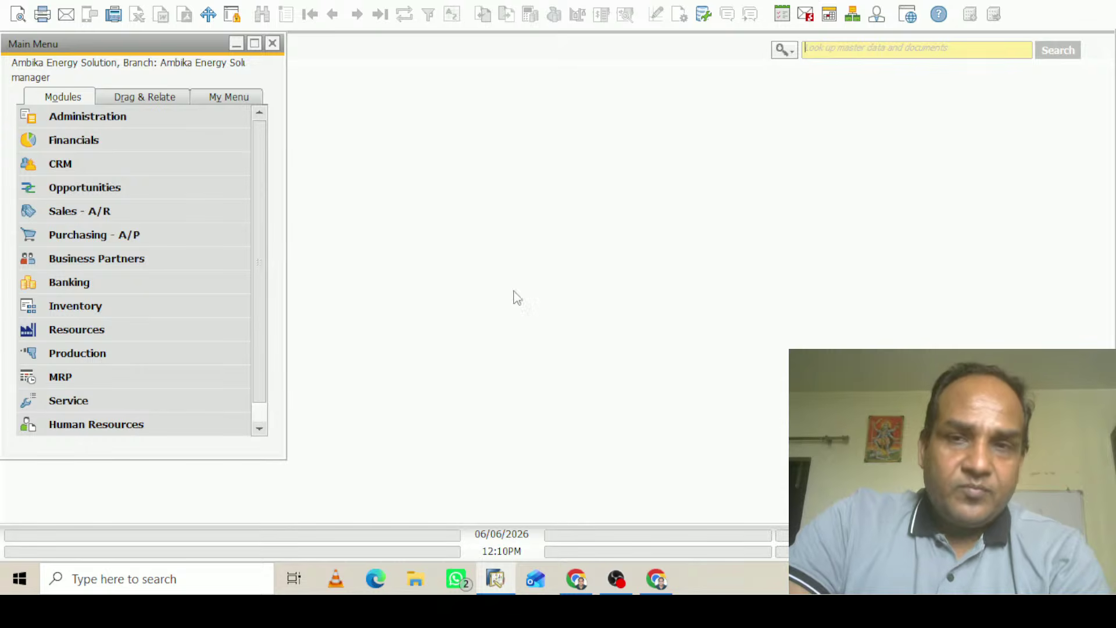
Open Withholding Tax setup via Administration > Setup > Financials > Tax
click(106, 120)
click(99, 234)
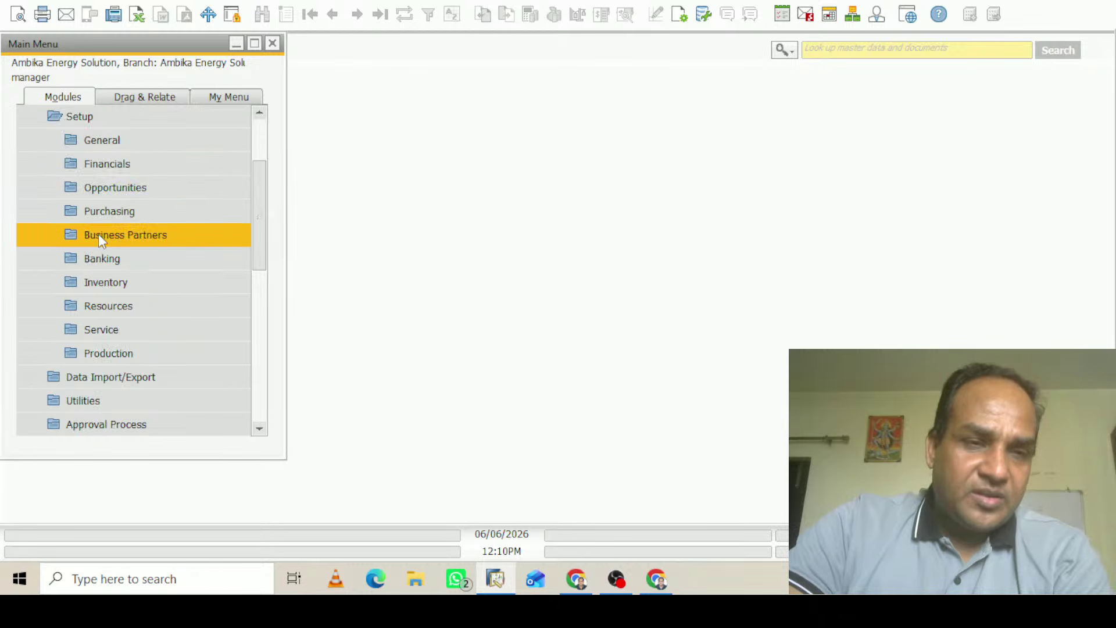
click(119, 165)
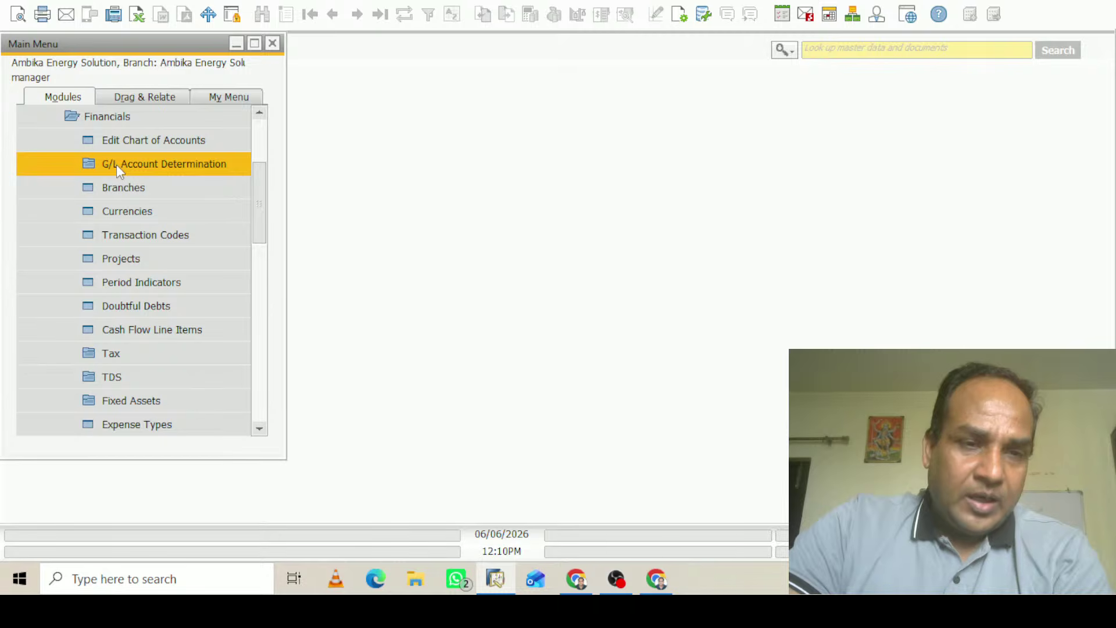
click(114, 354)
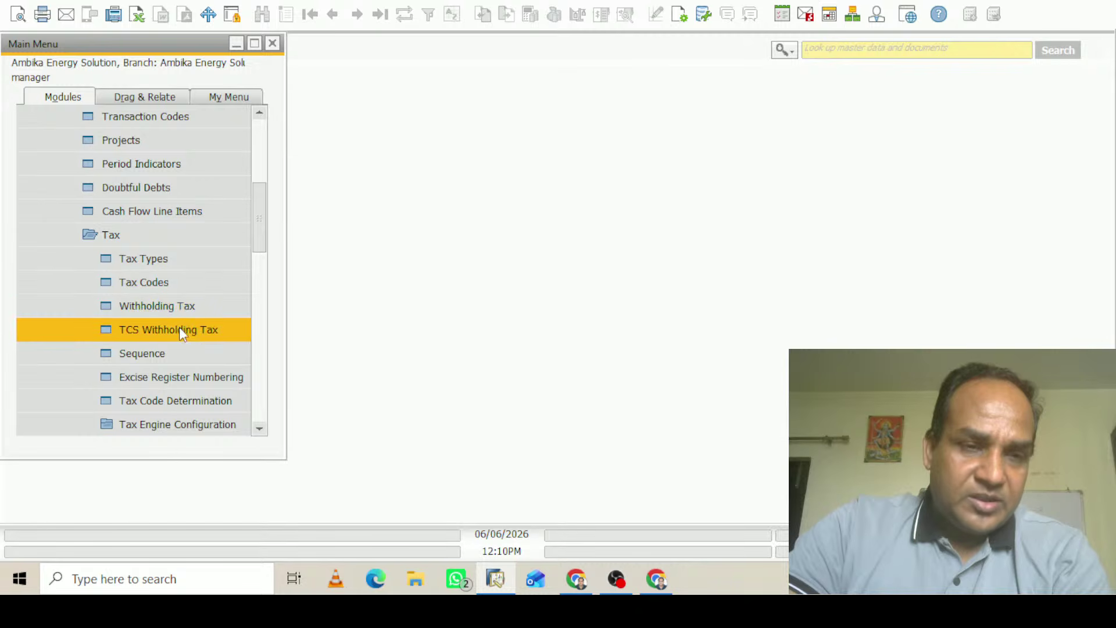
click(178, 308)
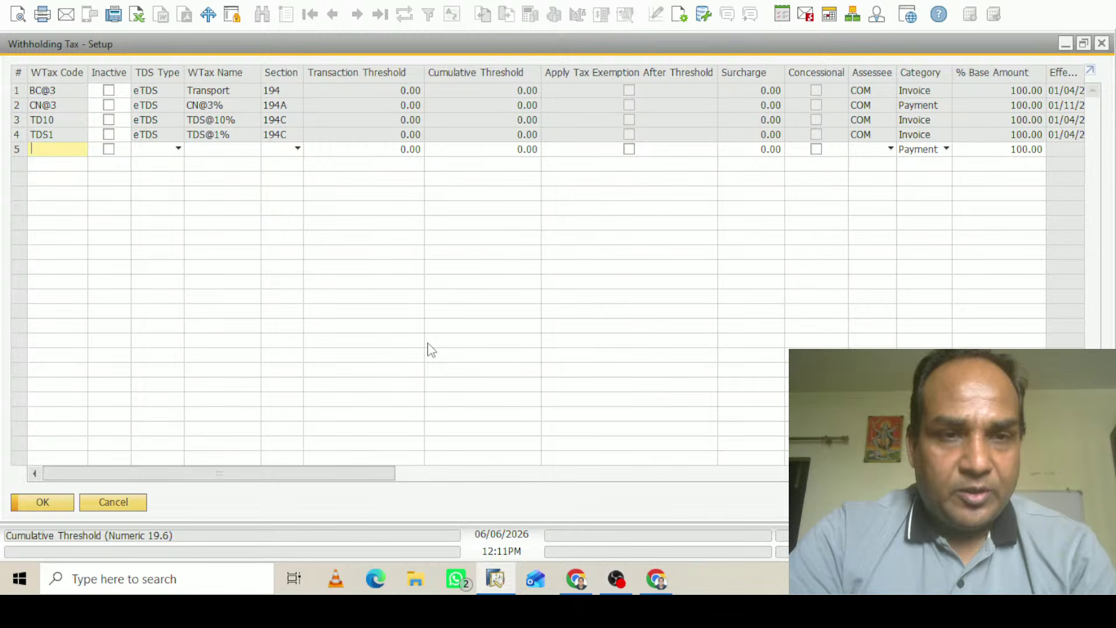
Enter WTax code TDS2 with TDS type eTDS in row 5
text(td)
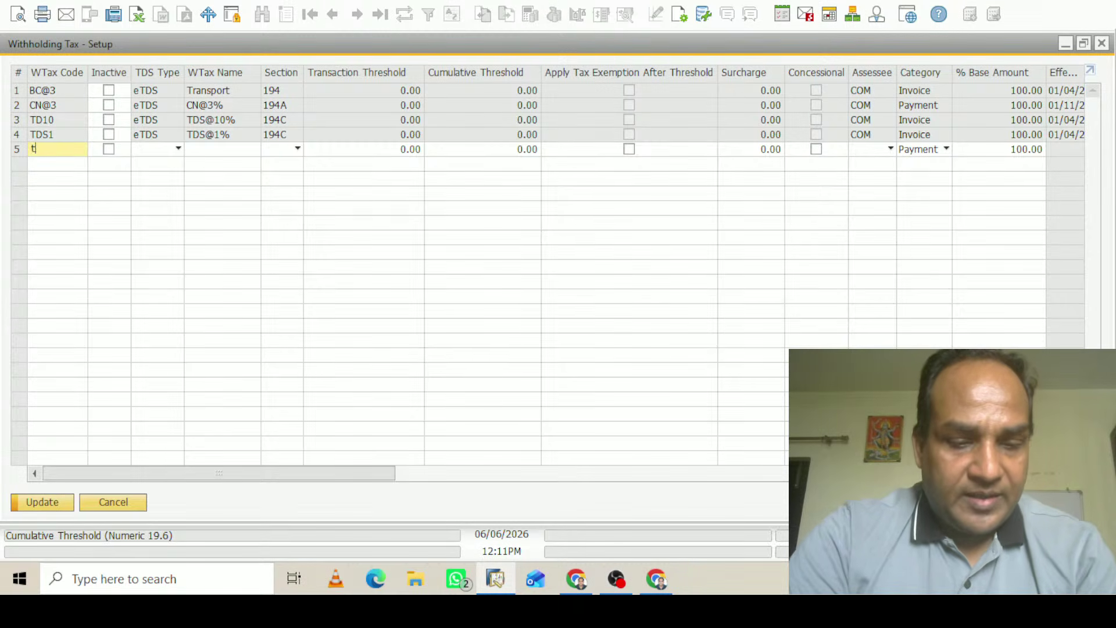
key(BackSpace)
key(BackSpace)
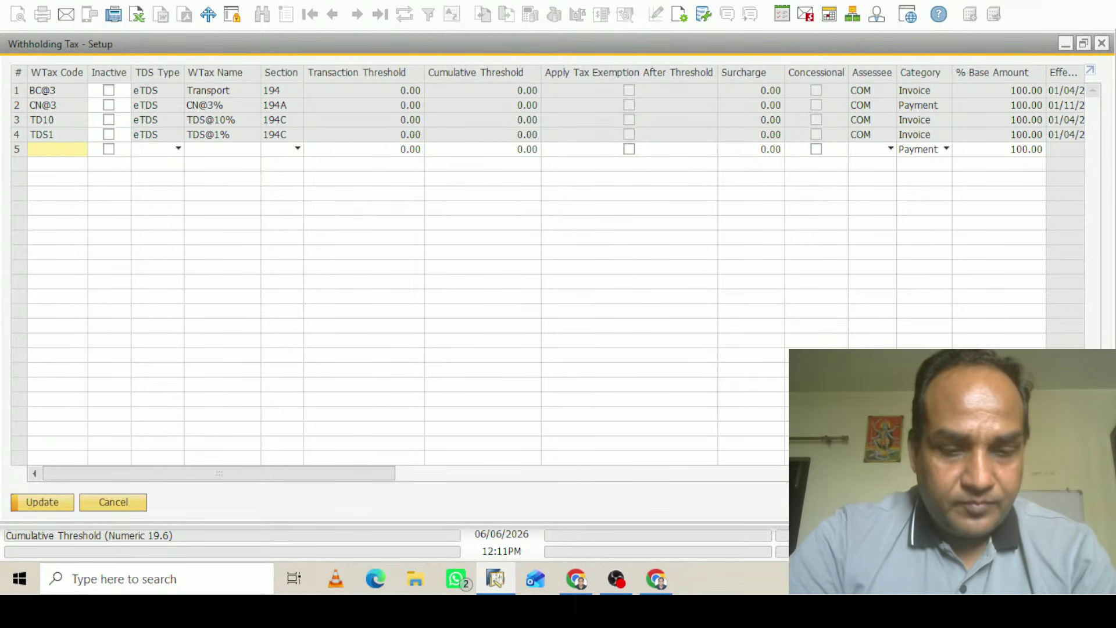
text(TDS)
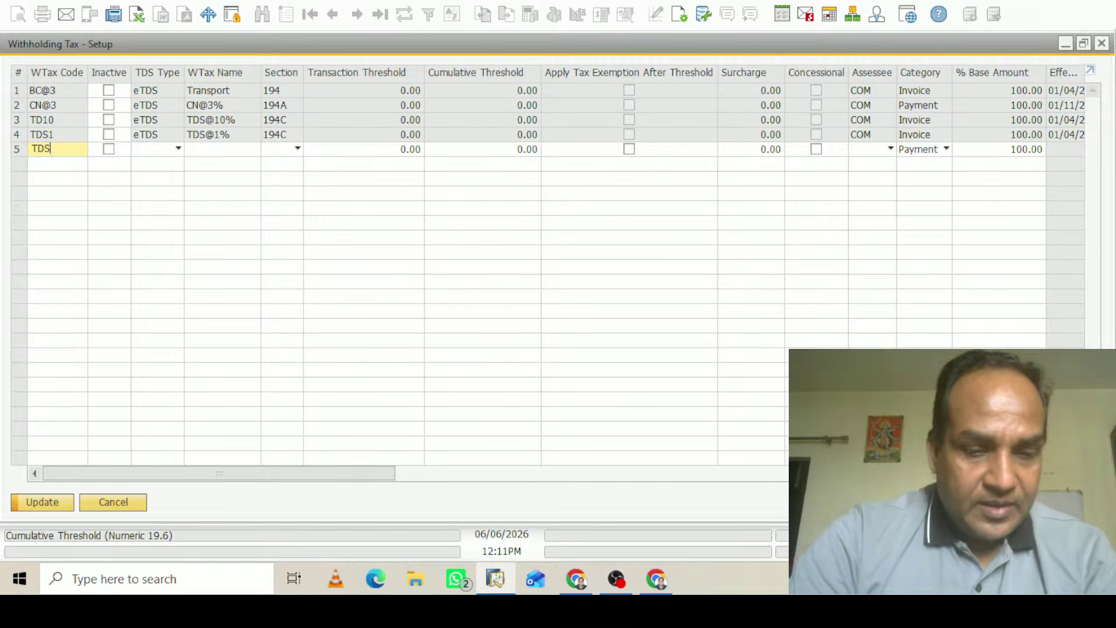
text(2)
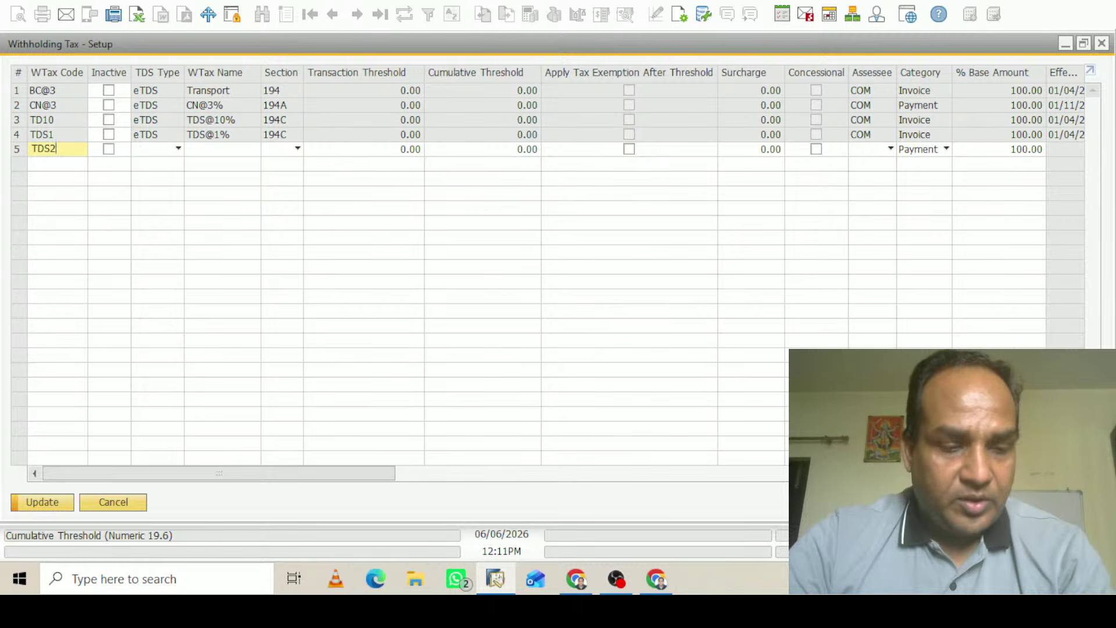
key(Tab)
key(Tab)
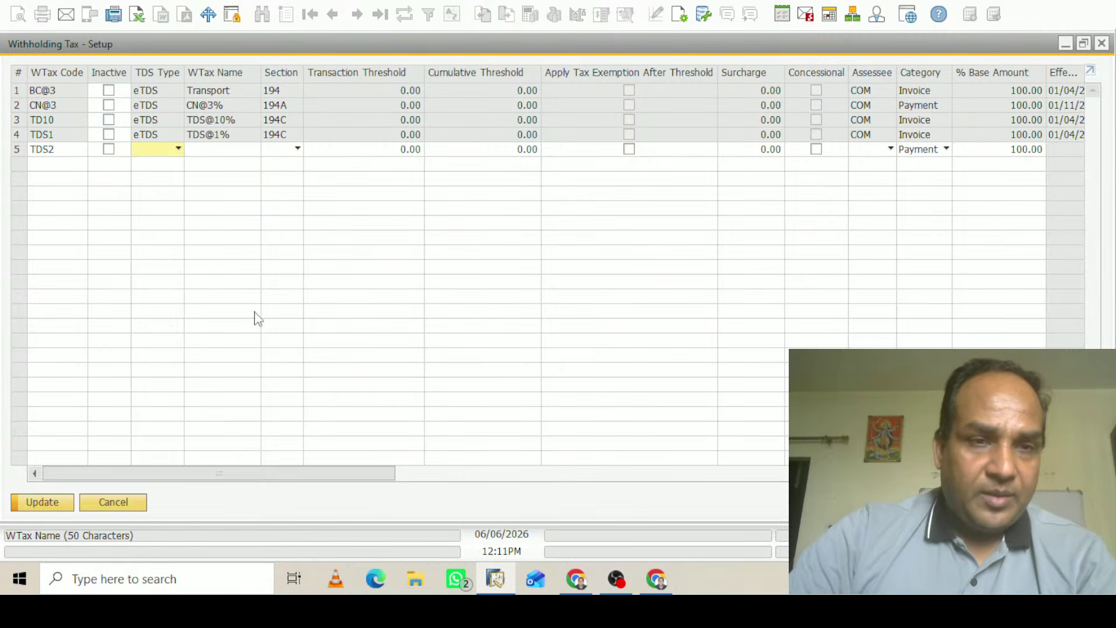
click(168, 157)
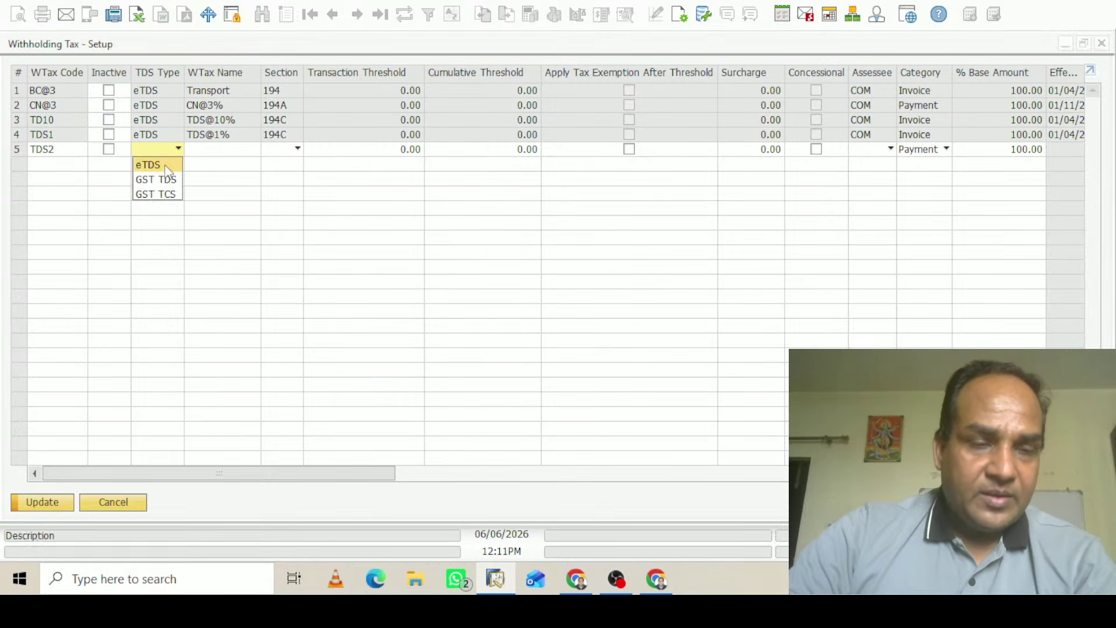
click(167, 164)
Name the new code TDS@2% and assign it section 194J
click(242, 153)
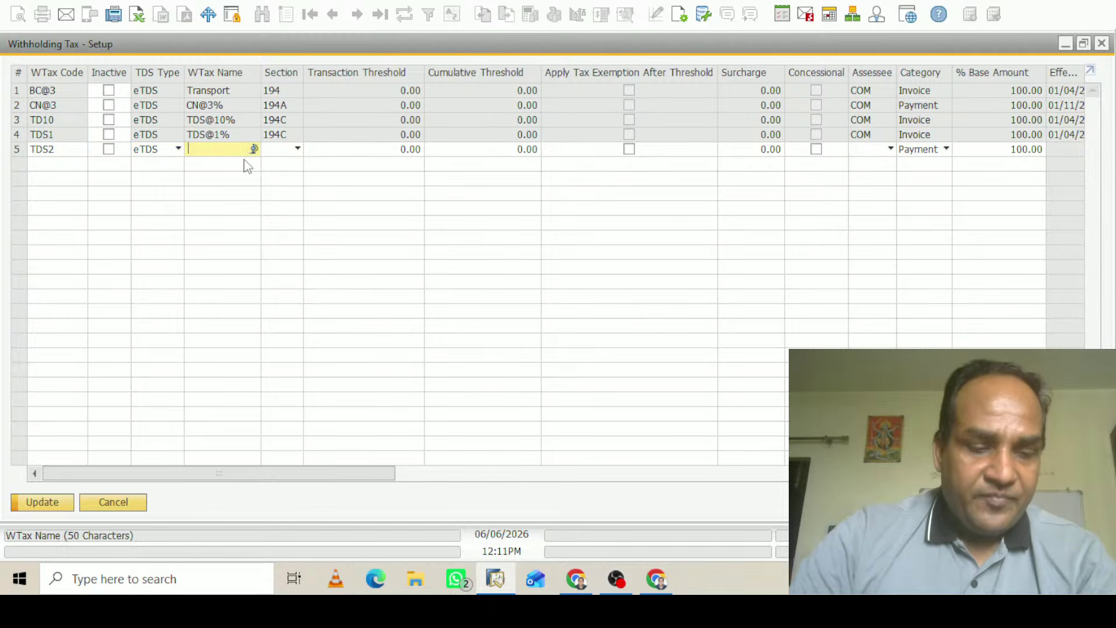
text(t)
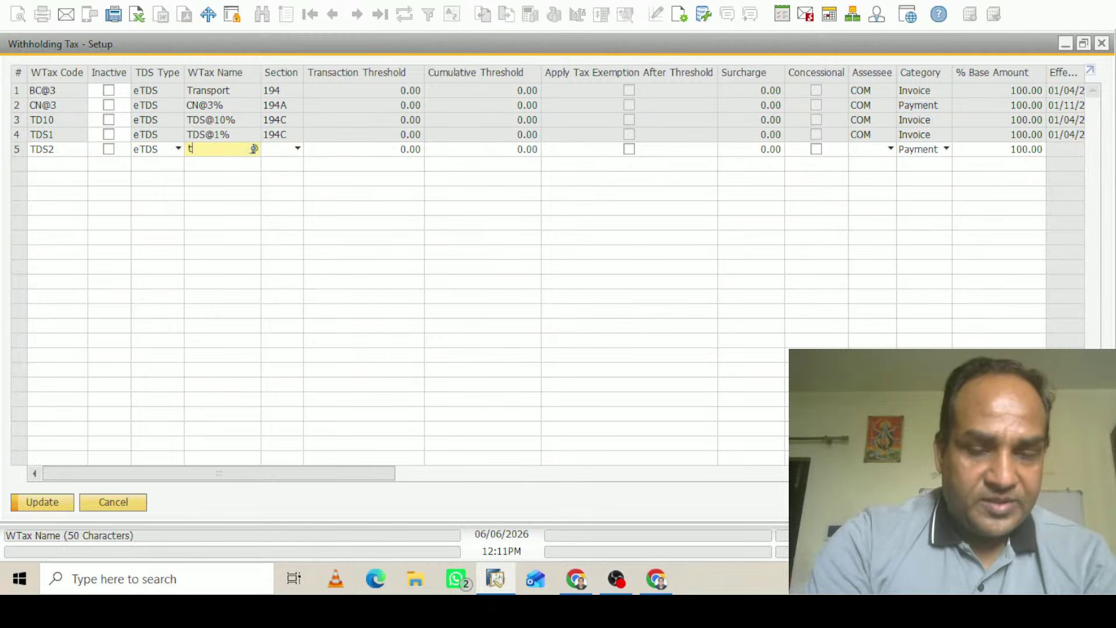
key(BackSpace)
text(TDS)
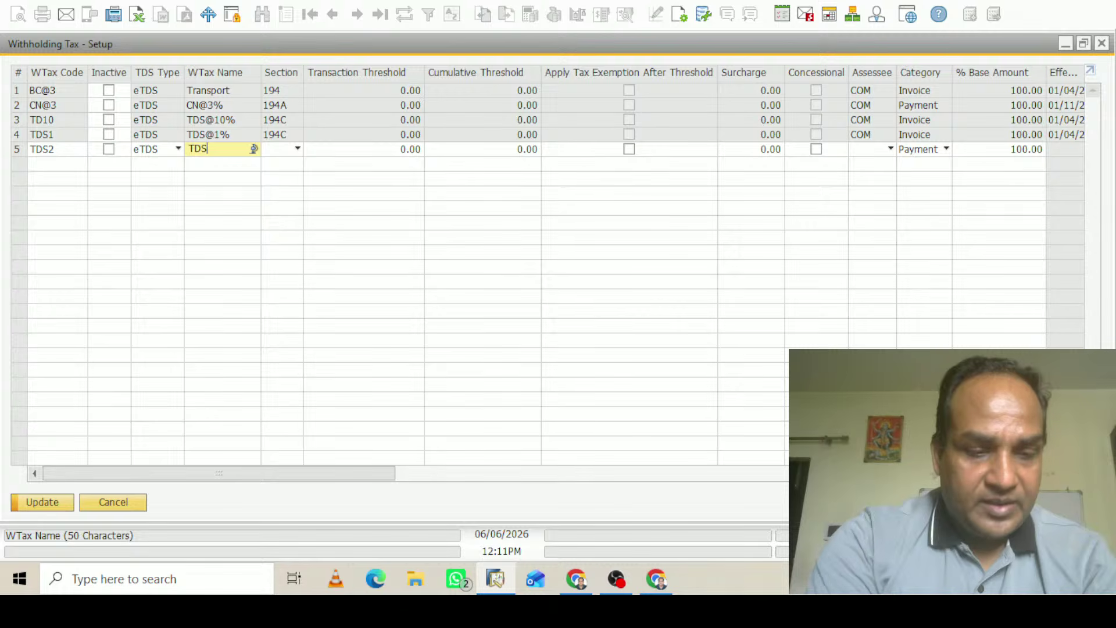
text(@2%)
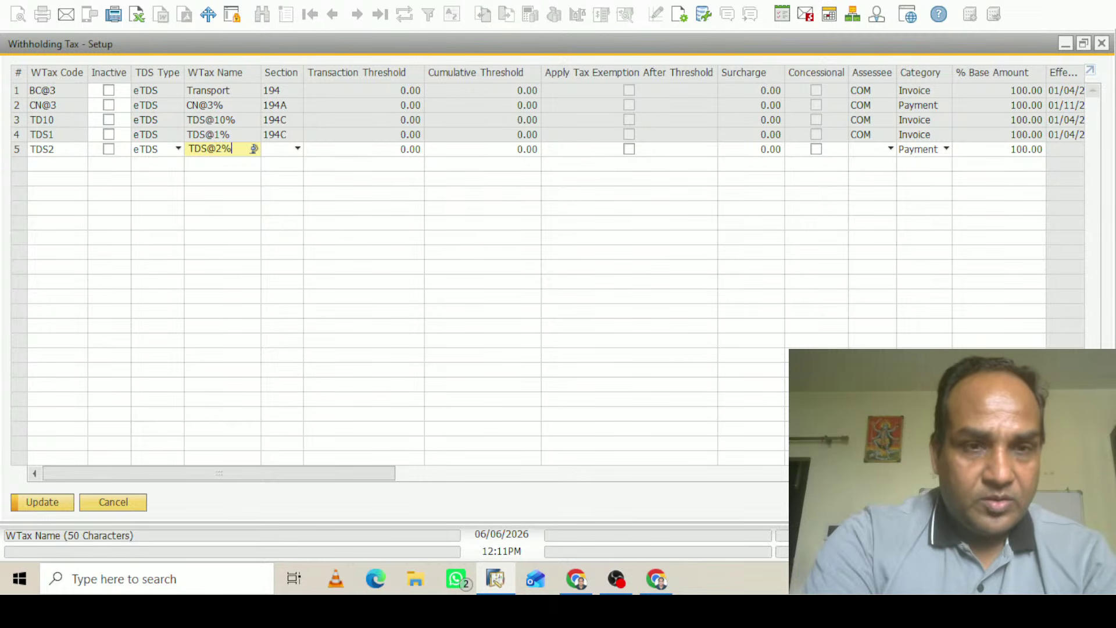
click(296, 149)
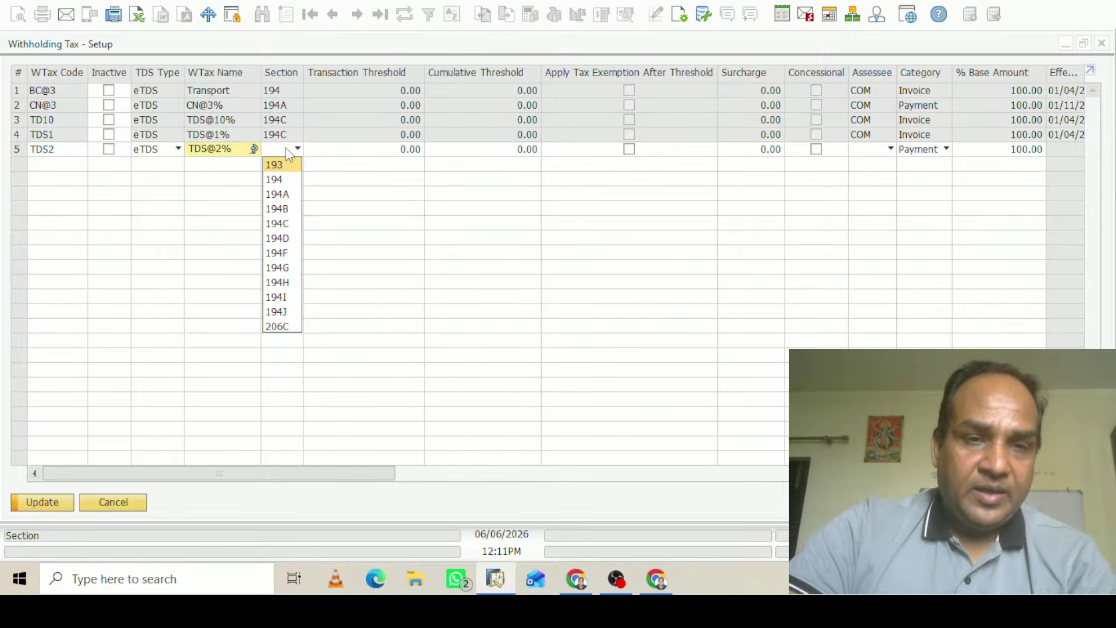
click(294, 314)
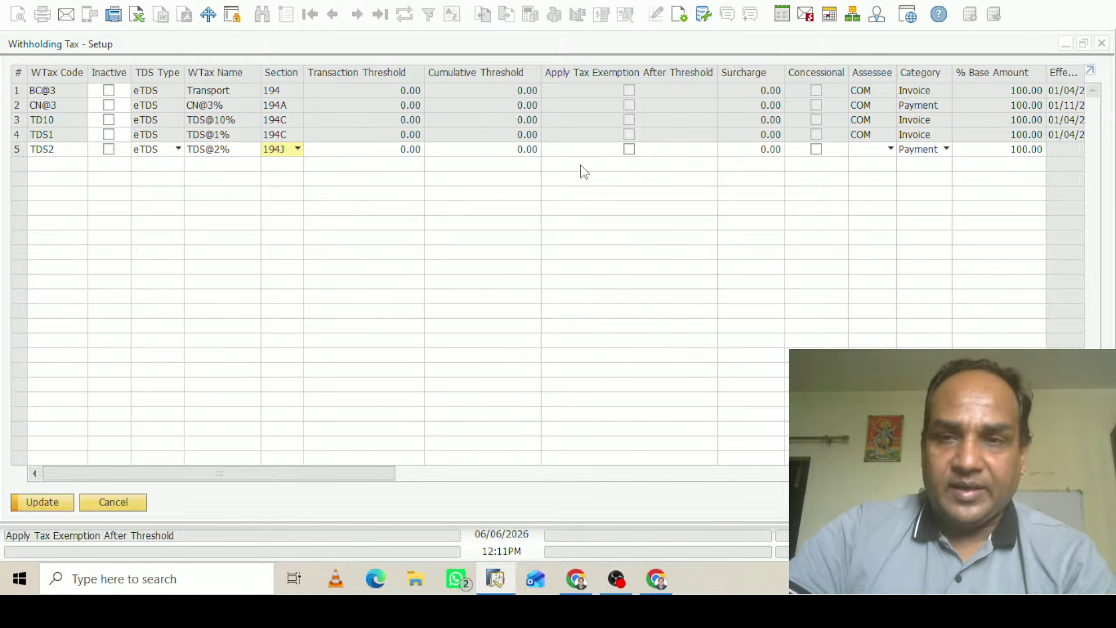
Choose assessee COM and category Invoice for the TDS2 row
click(890, 148)
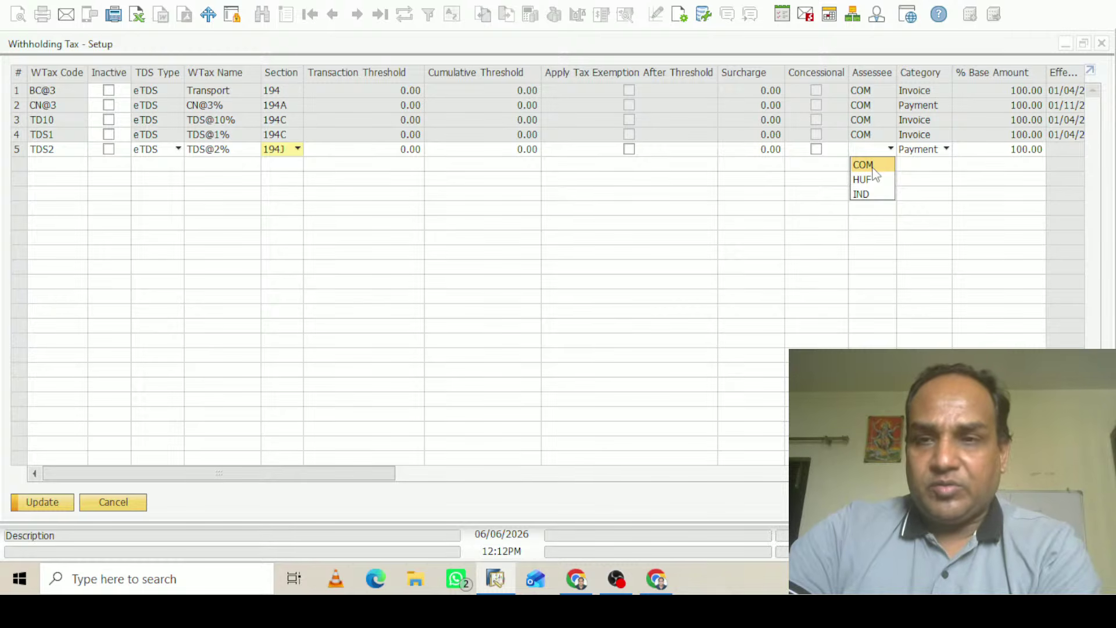
click(873, 167)
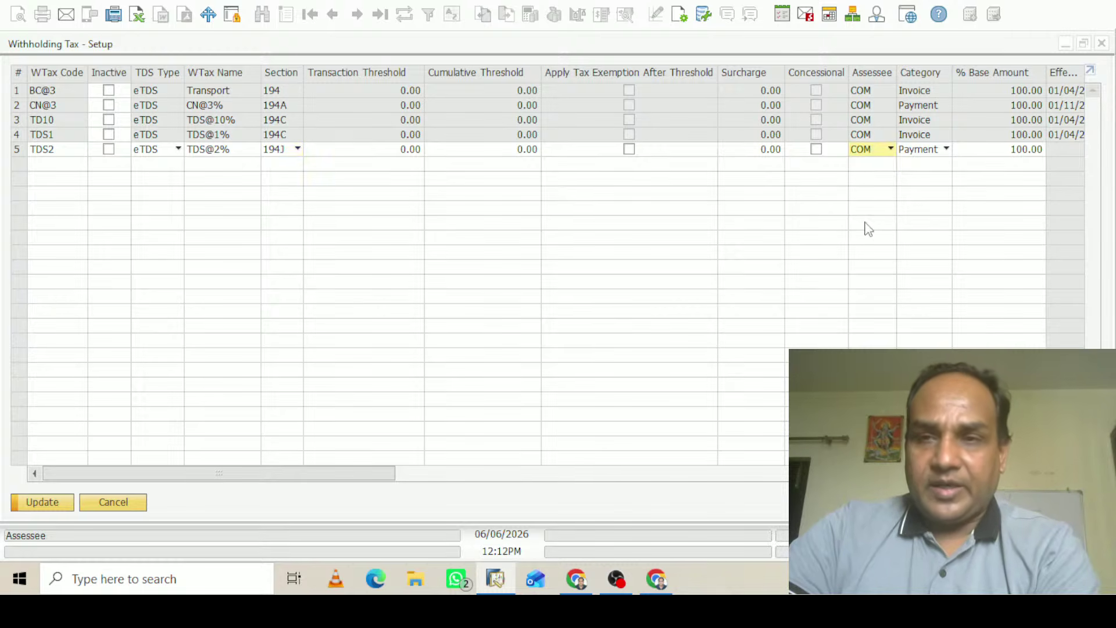
click(945, 150)
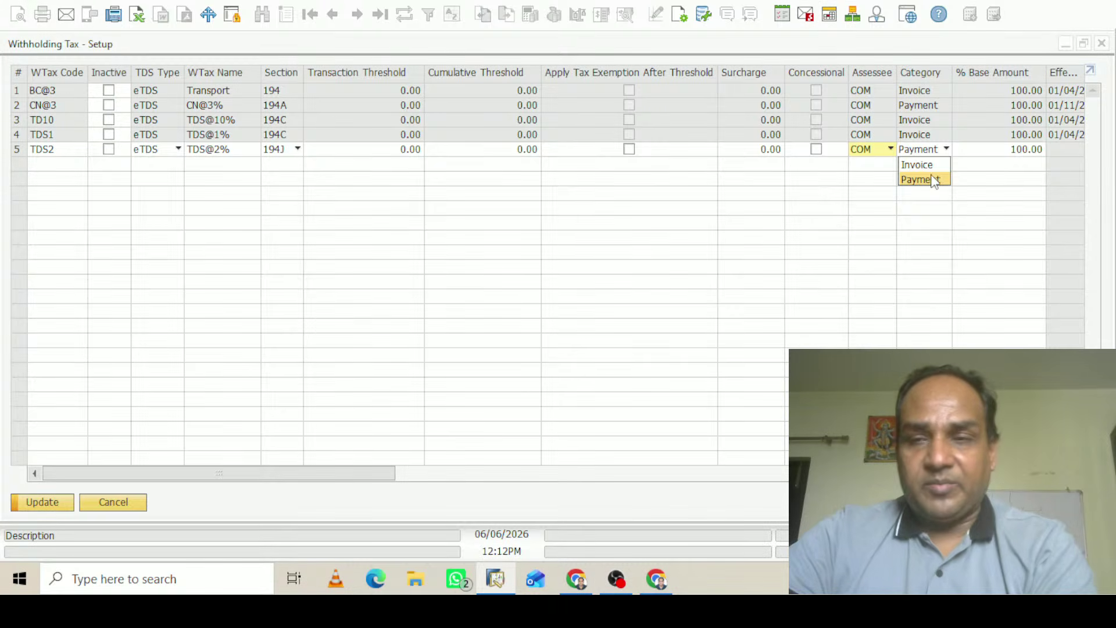
click(925, 165)
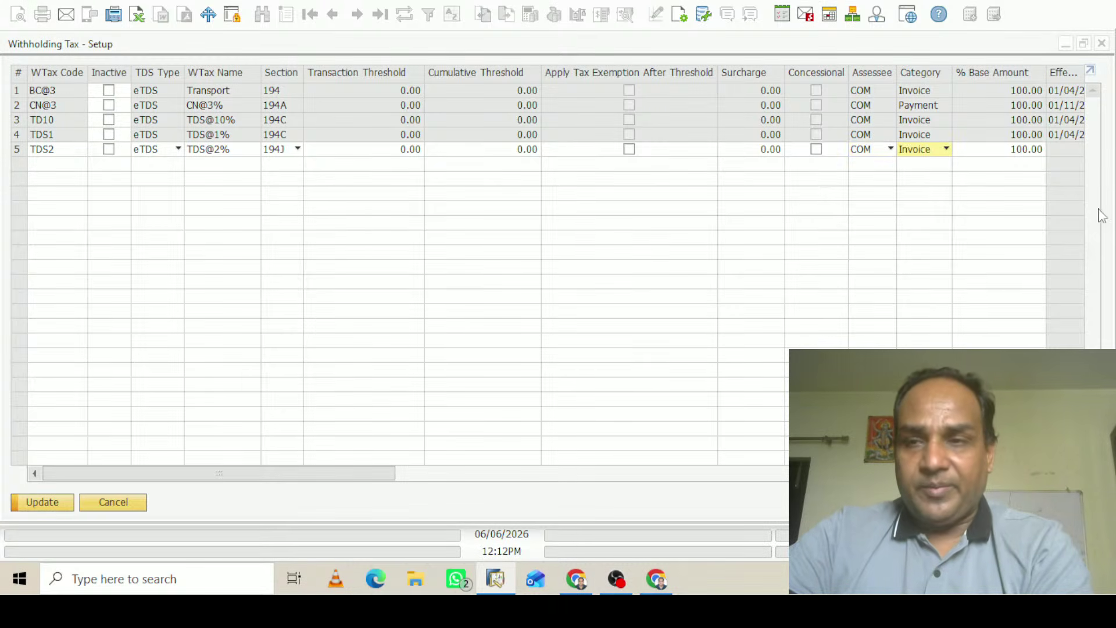
click(341, 472)
drag(341, 472, 570, 468)
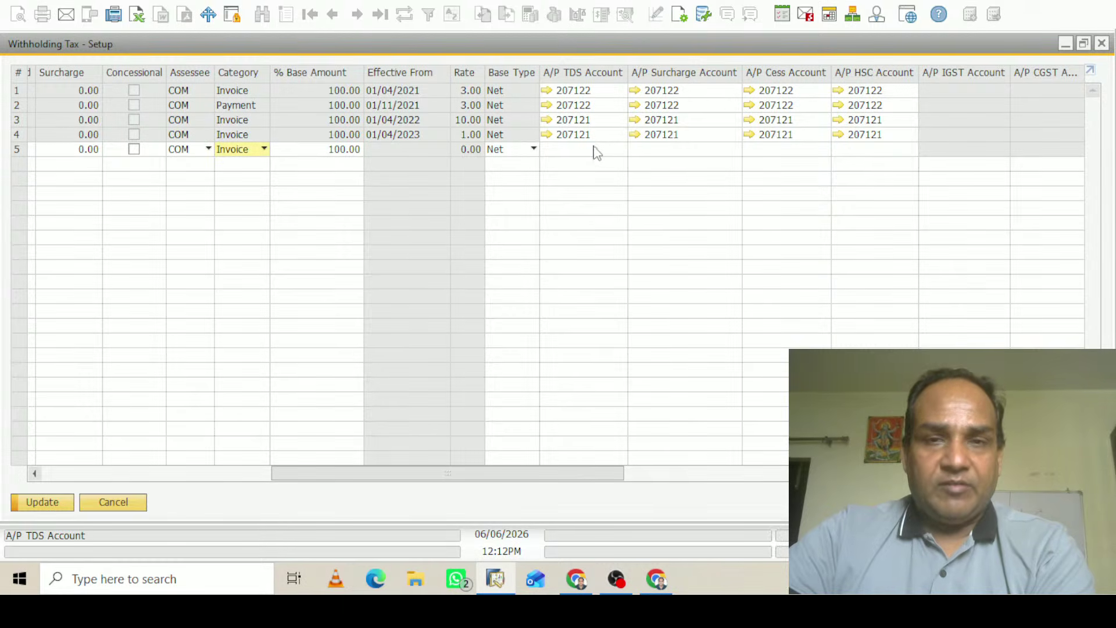
Pick TDS Payable Rent account 207121 as TDS2's A/P TDS account
click(606, 148)
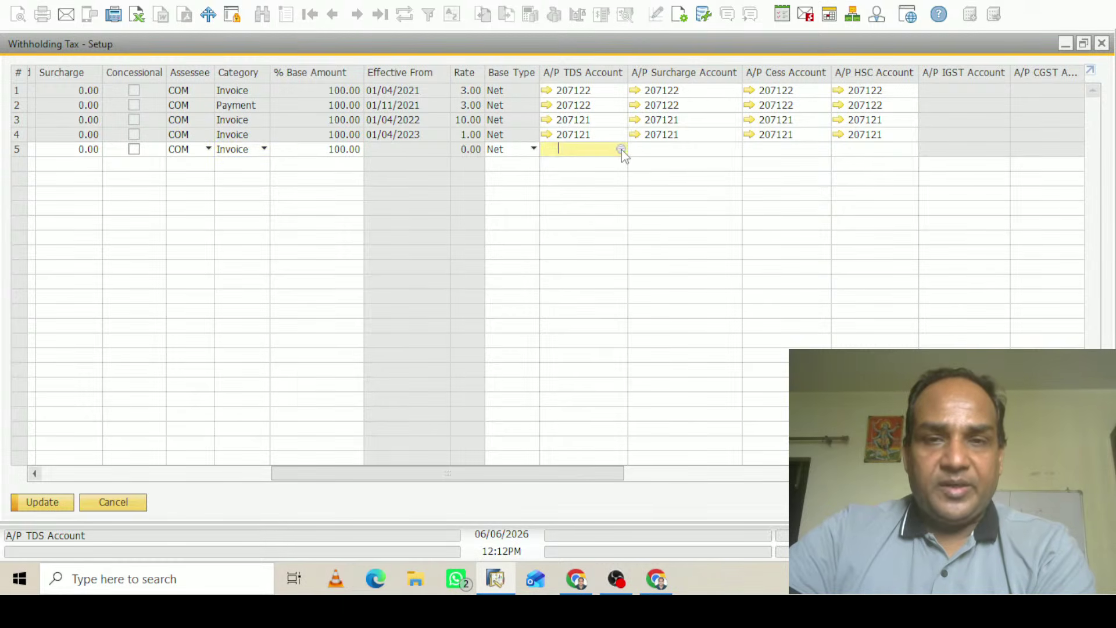
click(621, 150)
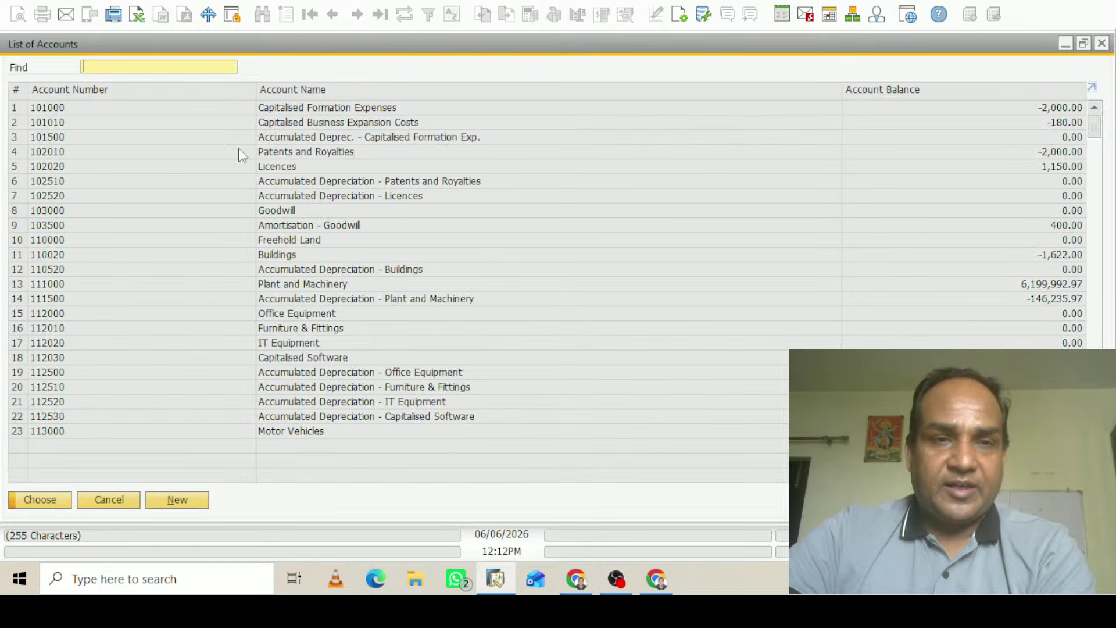
double_click(309, 92)
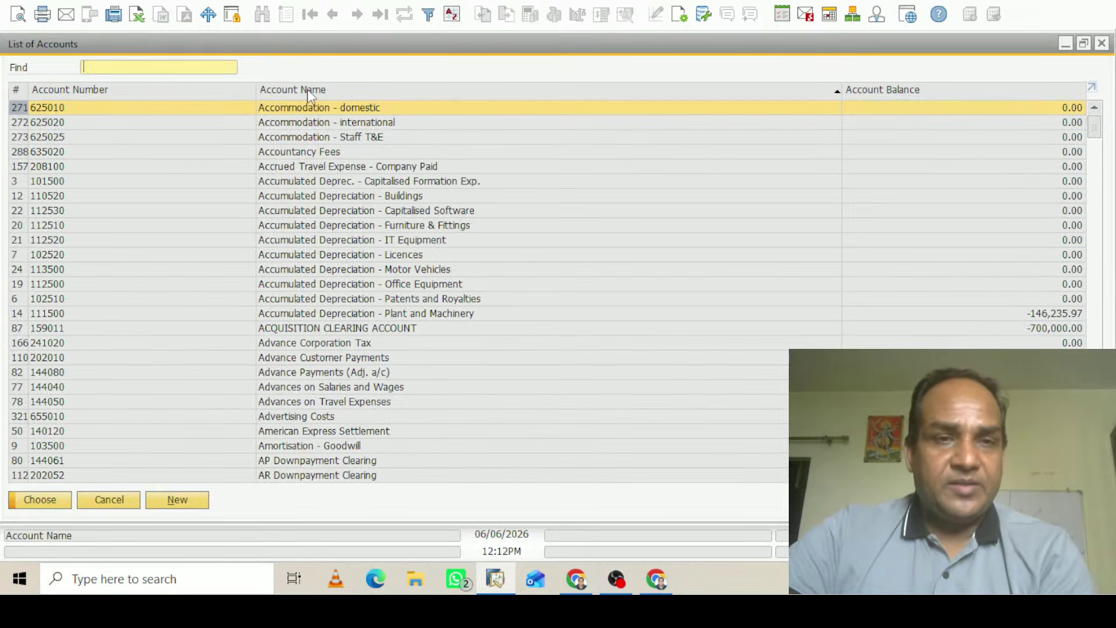
text(TDS)
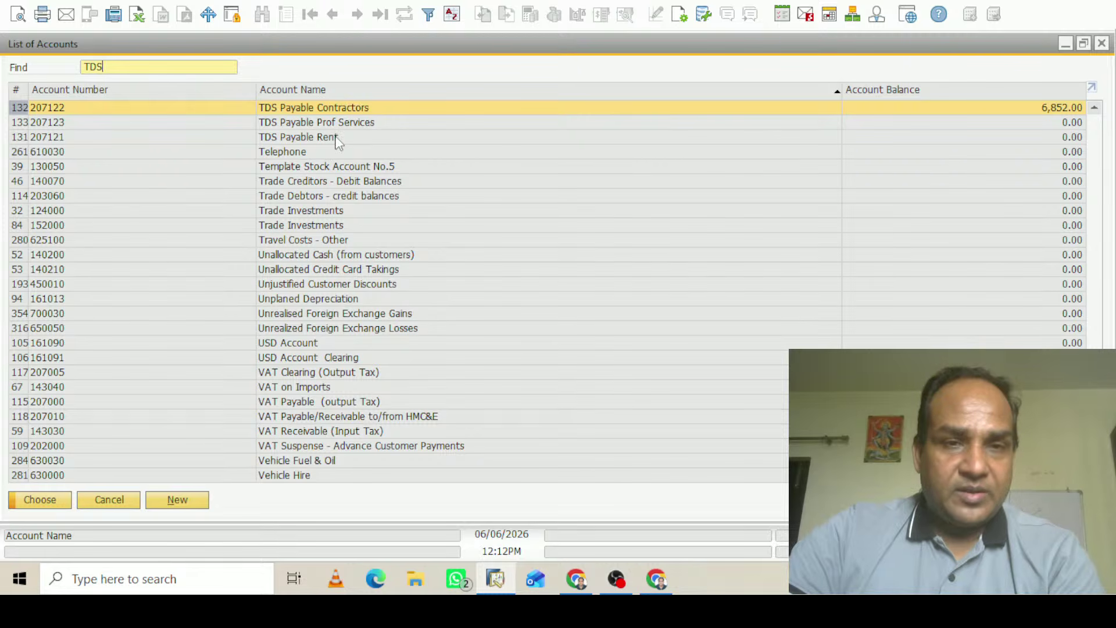
click(304, 139)
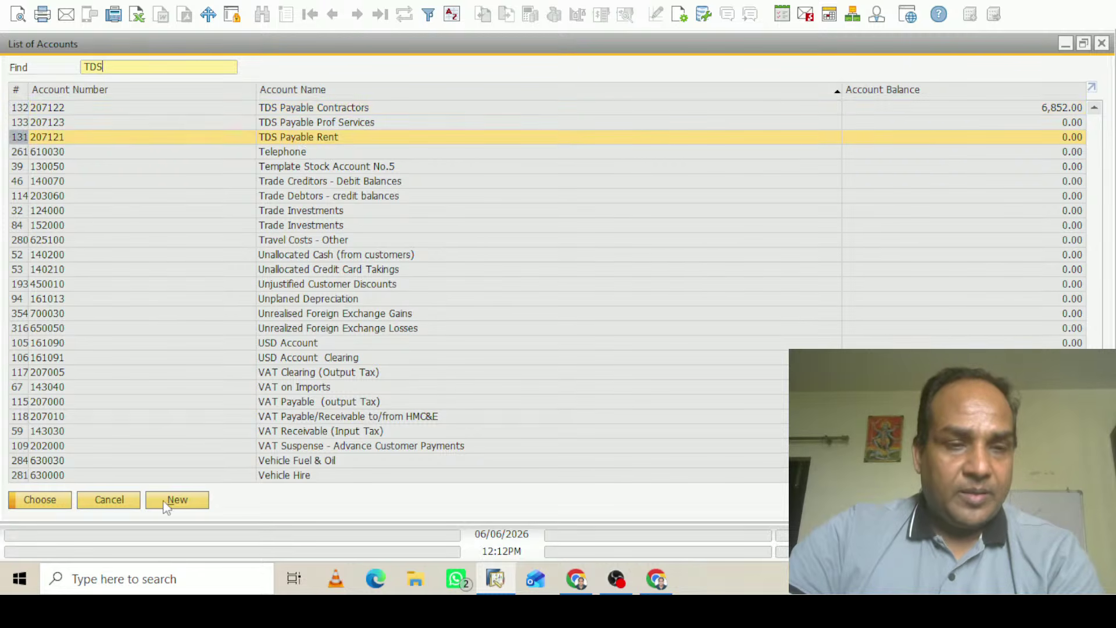
click(56, 502)
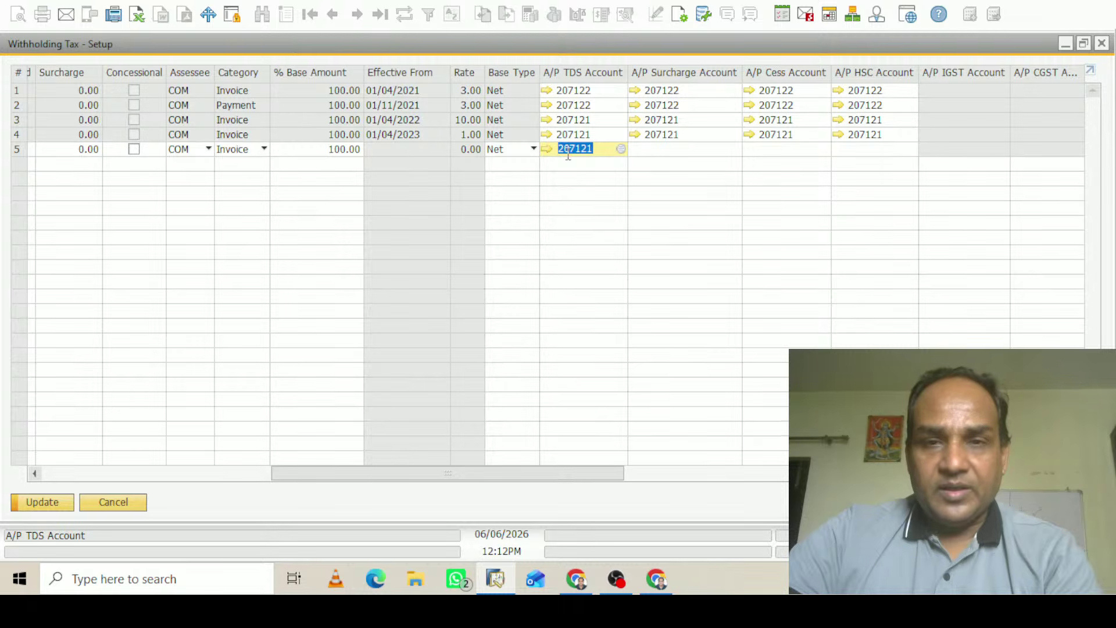
Copy 207121 into the A/P Surcharge, Cess and HSC account cells
right_click(602, 151)
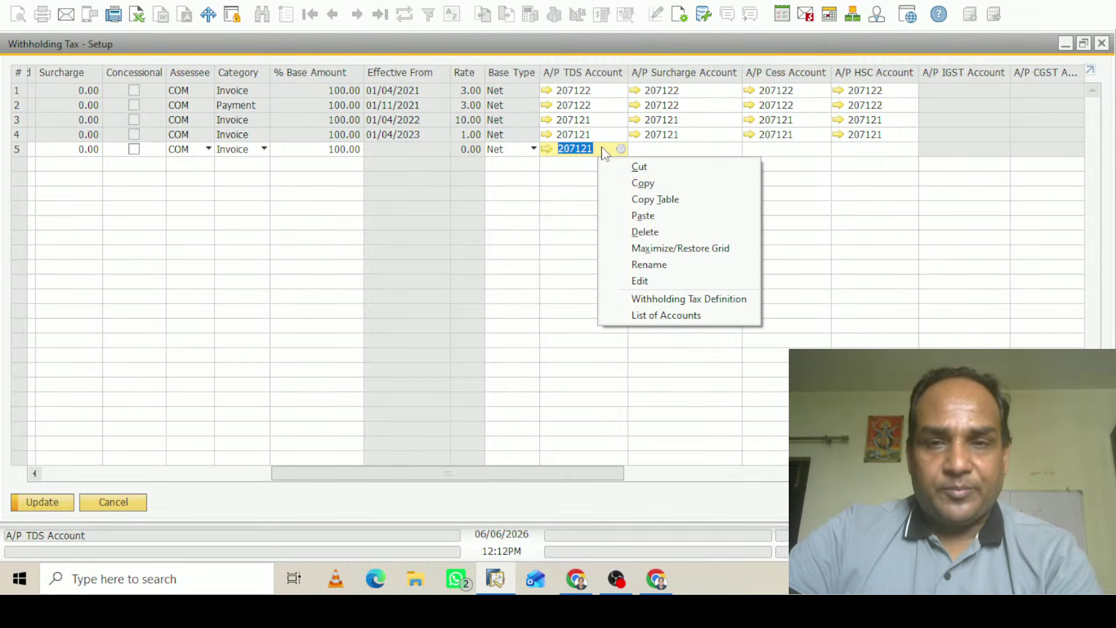
click(645, 184)
click(680, 150)
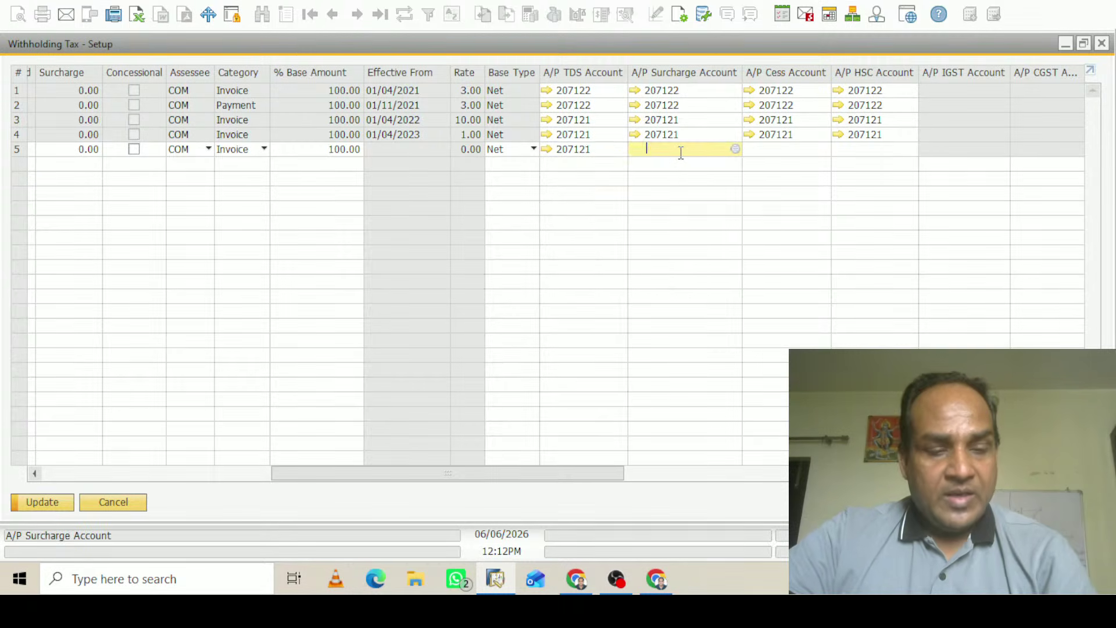
key(ctrl+v)
click(774, 153)
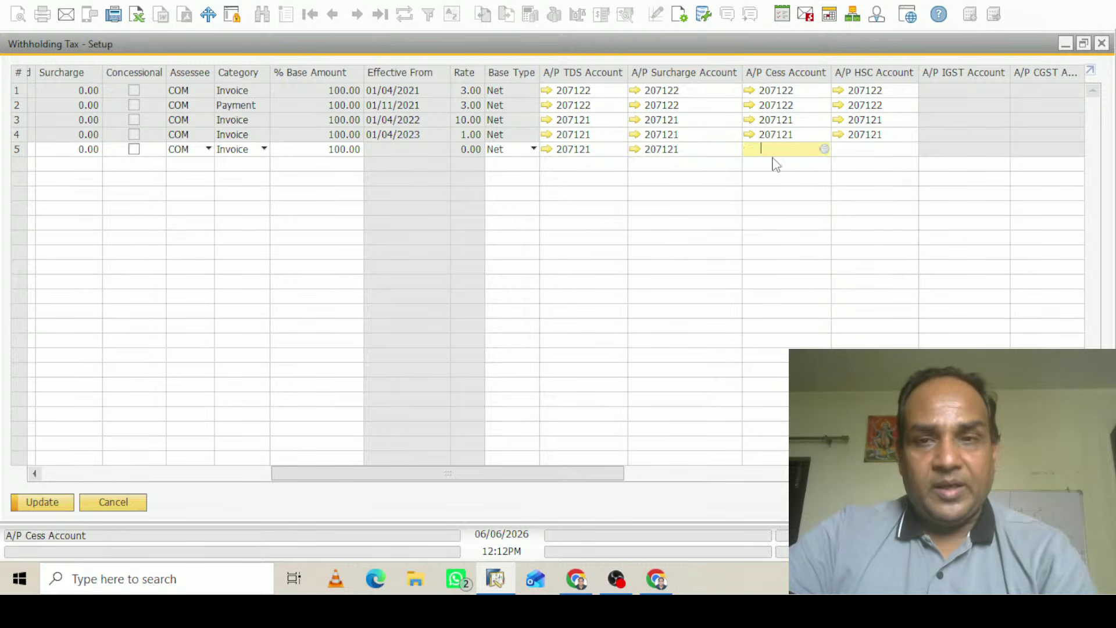
key(ctrl+v)
key(Tab)
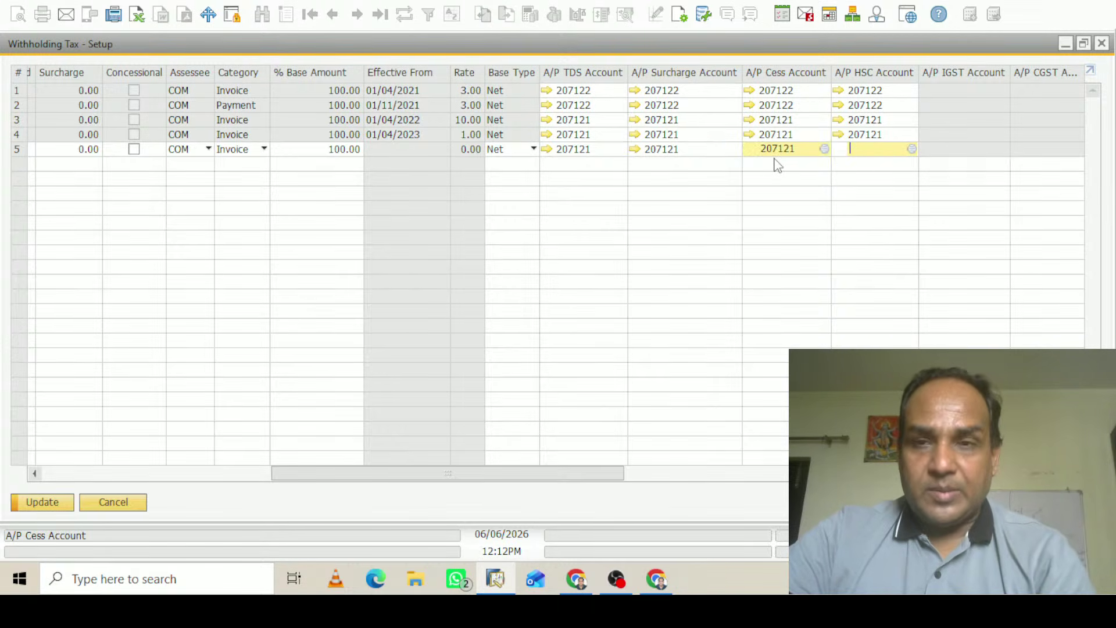
key(ctrl+v)
Paste 207121 into the A/R TDS, Surcharge, Cess and HSC account cells
key(Tab)
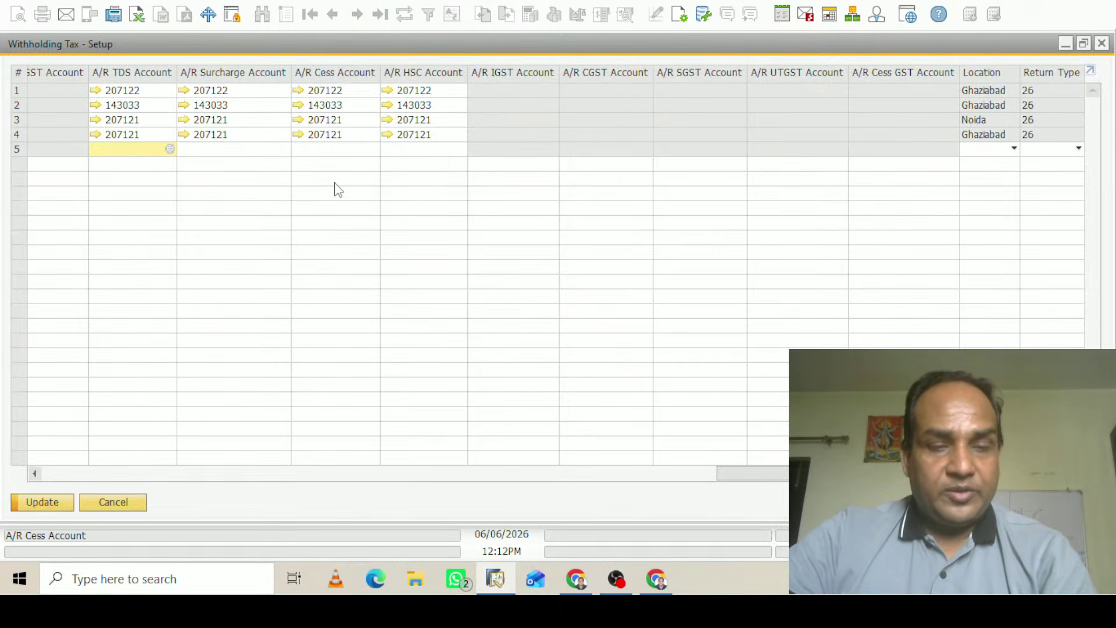
key(ctrl+v)
key(Tab)
key(ctrl+v)
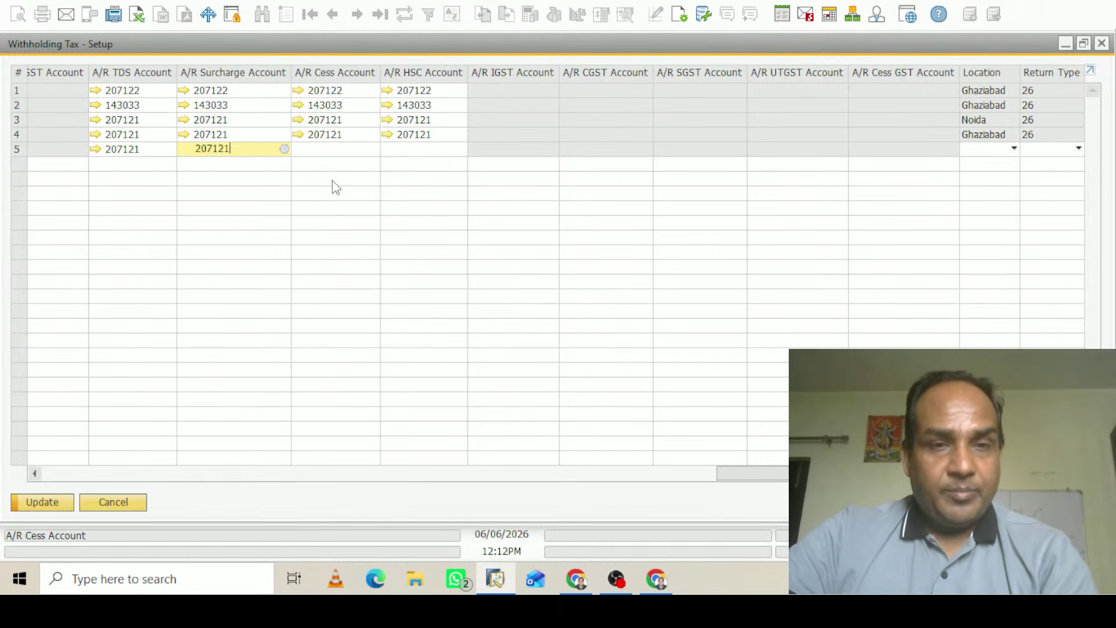
key(Tab)
key(ctrl+v)
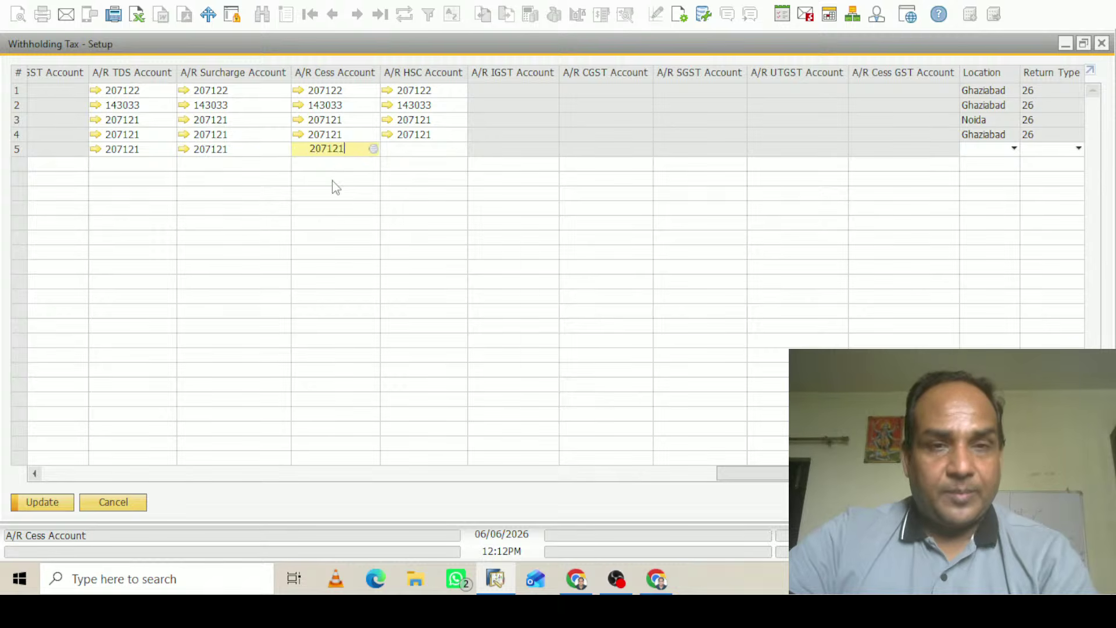
key(Tab)
key(ctrl+v)
key(Tab)
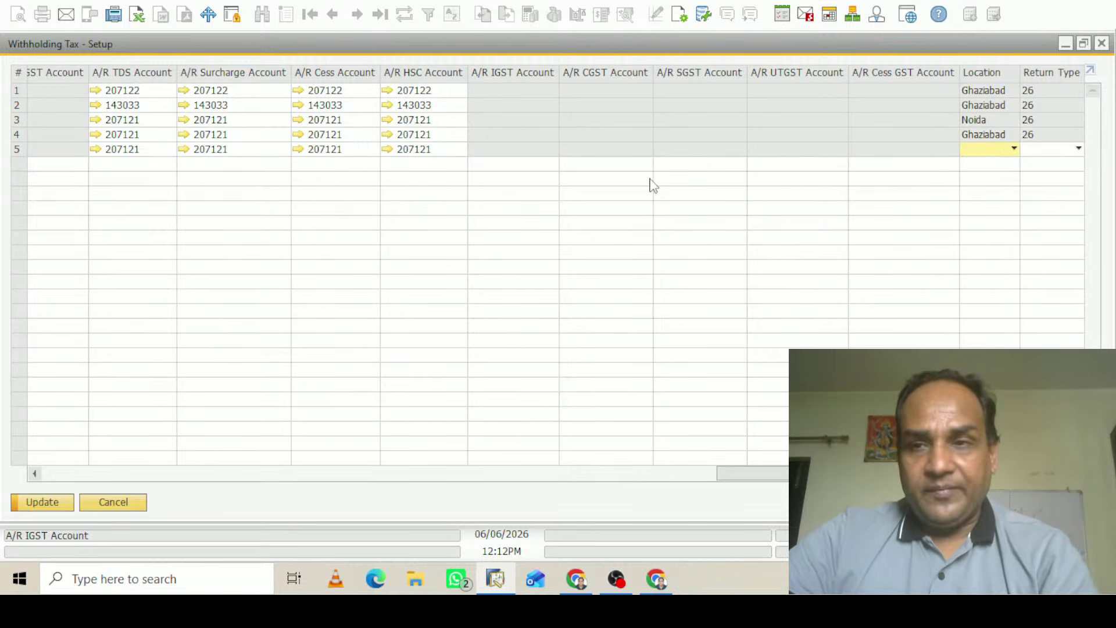
Set TDS2's location to Ghaziabad and return type to 26
click(1012, 150)
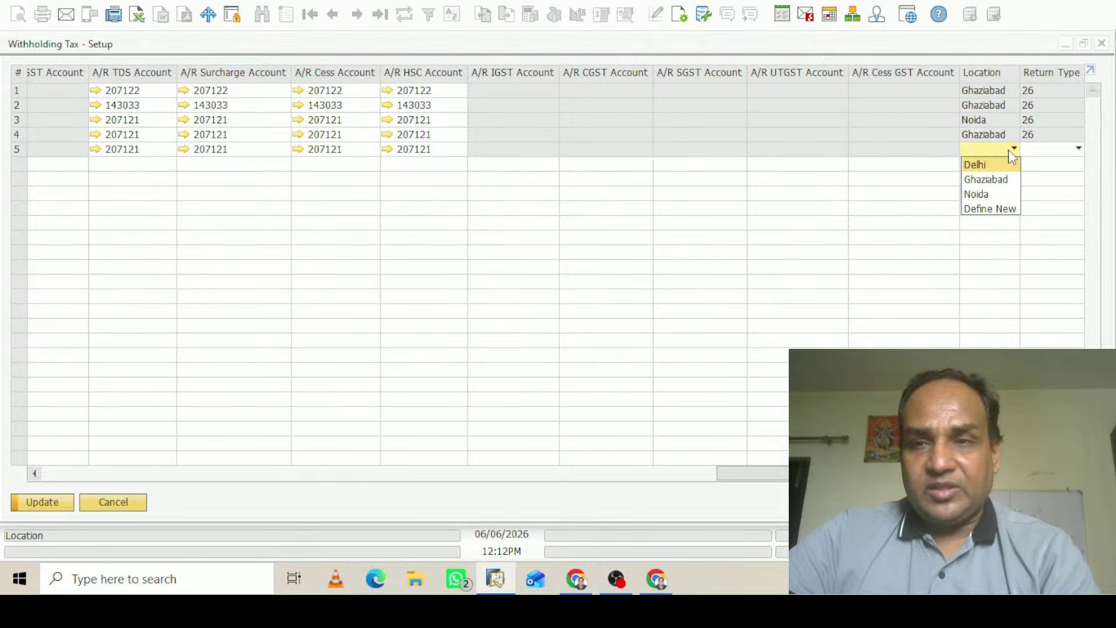
click(1000, 177)
click(1044, 152)
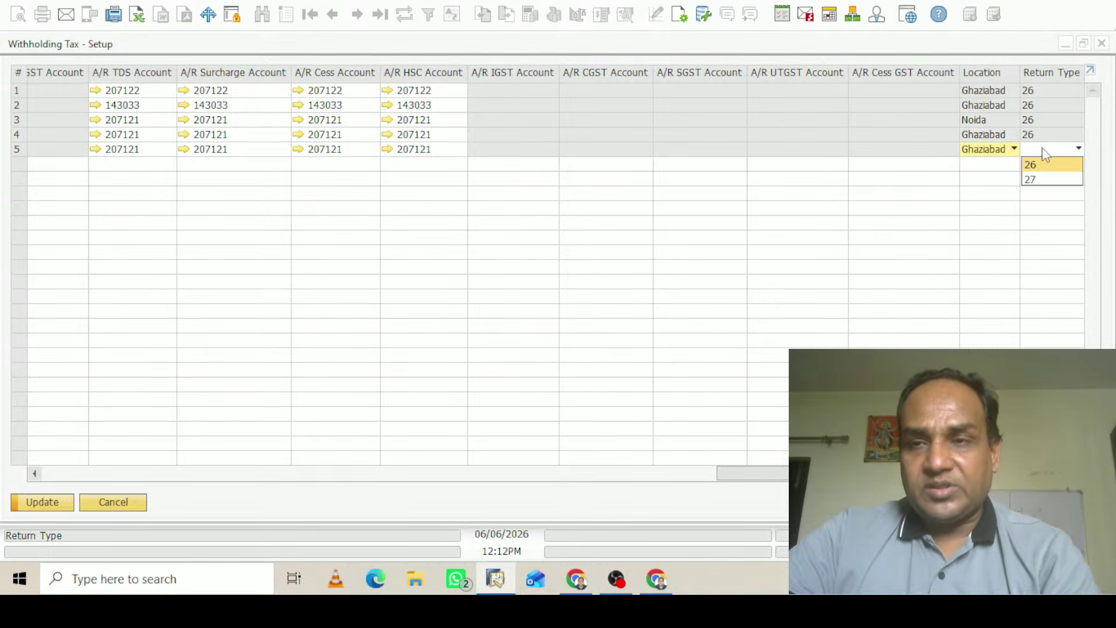
click(1030, 168)
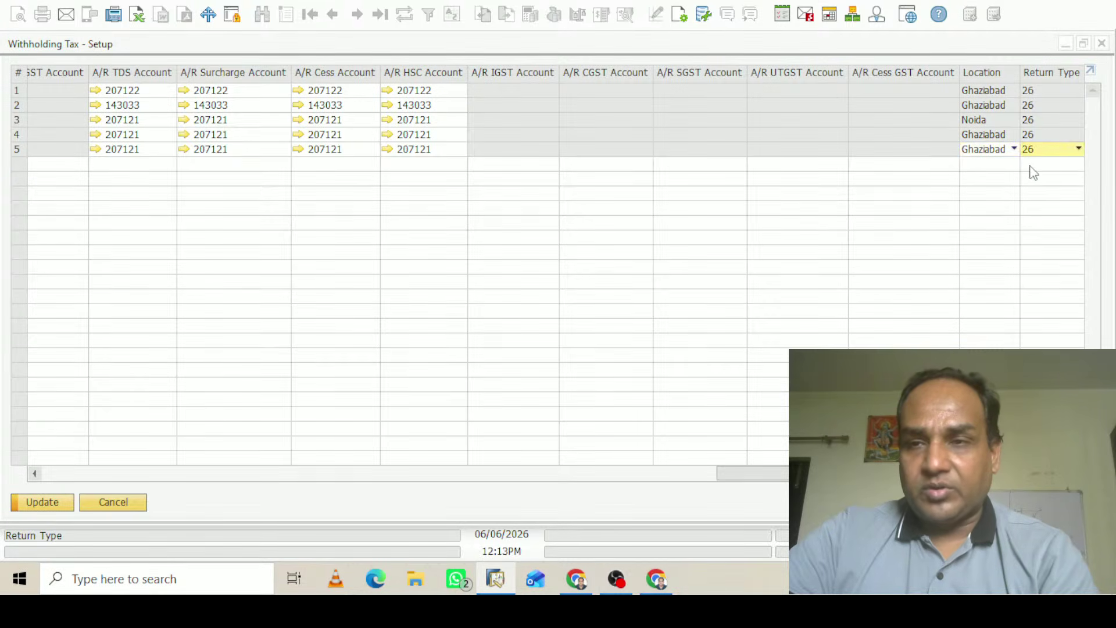
drag(753, 473, 173, 487)
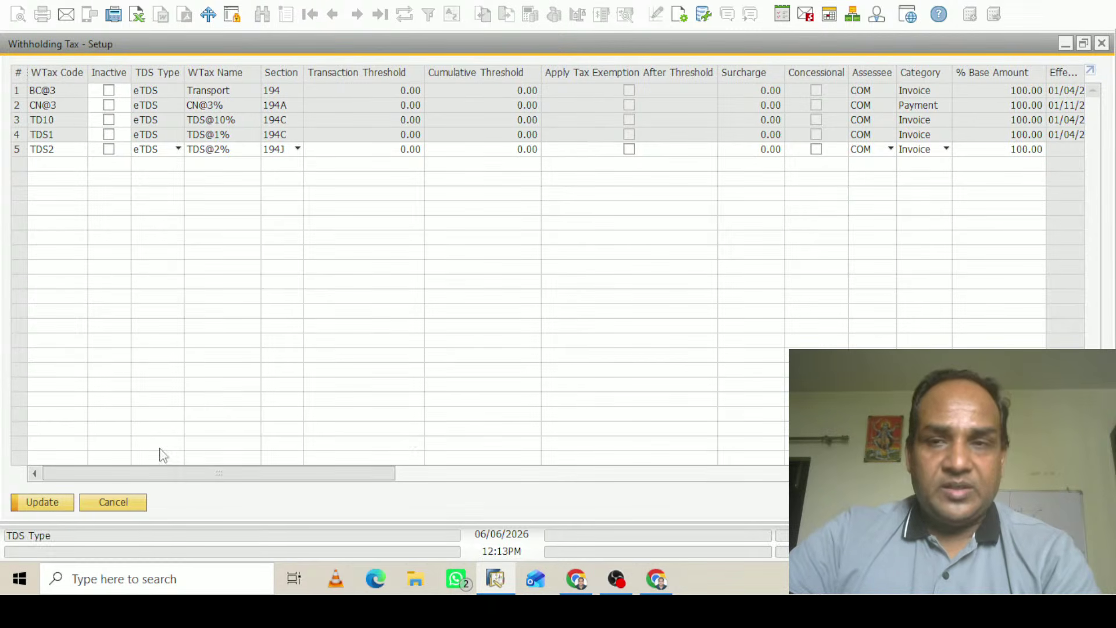
In TDS2's rate definition, enter Effective From 01/04/2026 and TDS Rate 2, then update
double_click(17, 149)
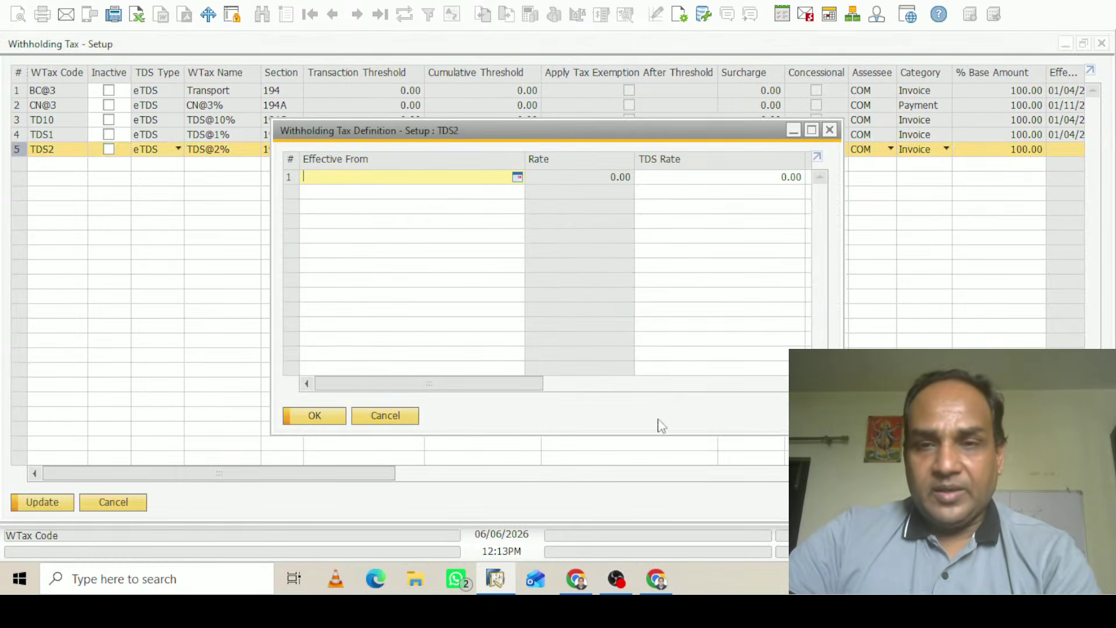
text(0)
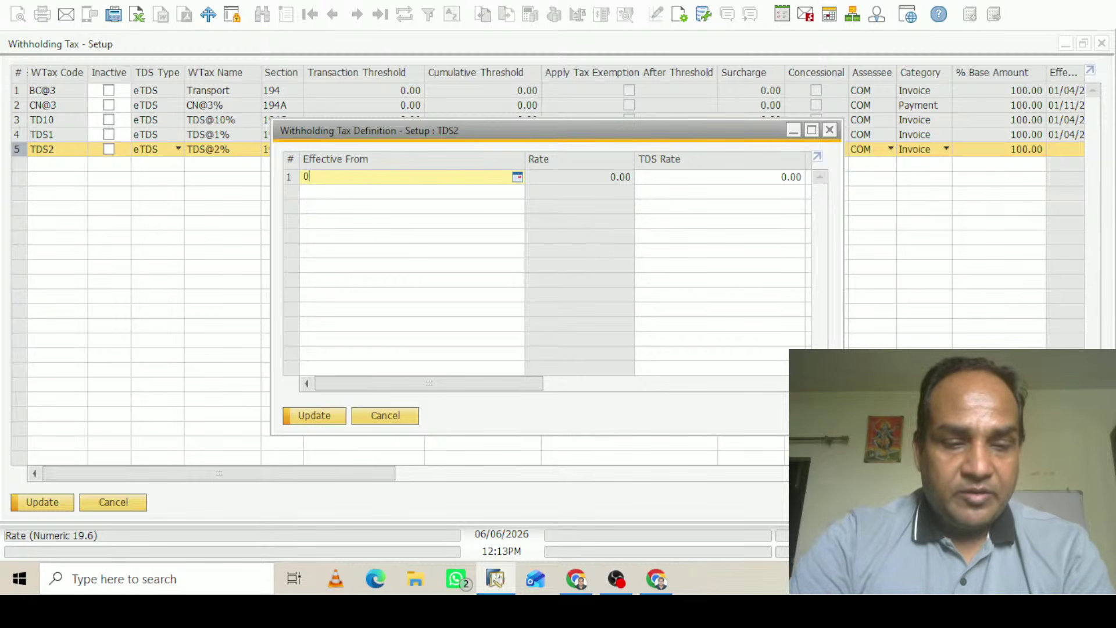
text(104)
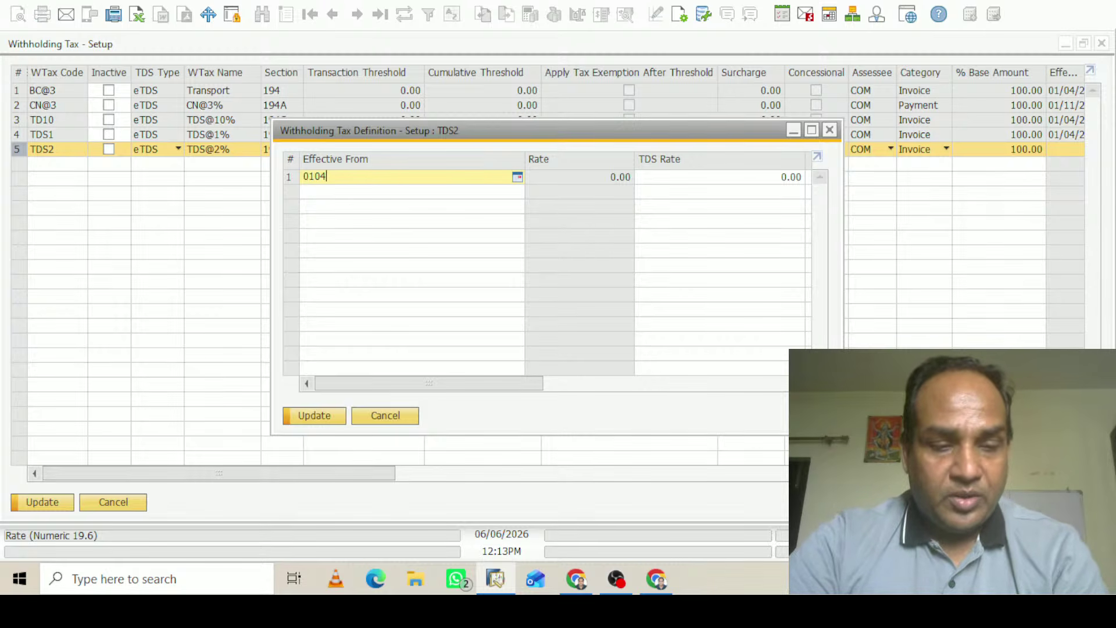
key(Tab)
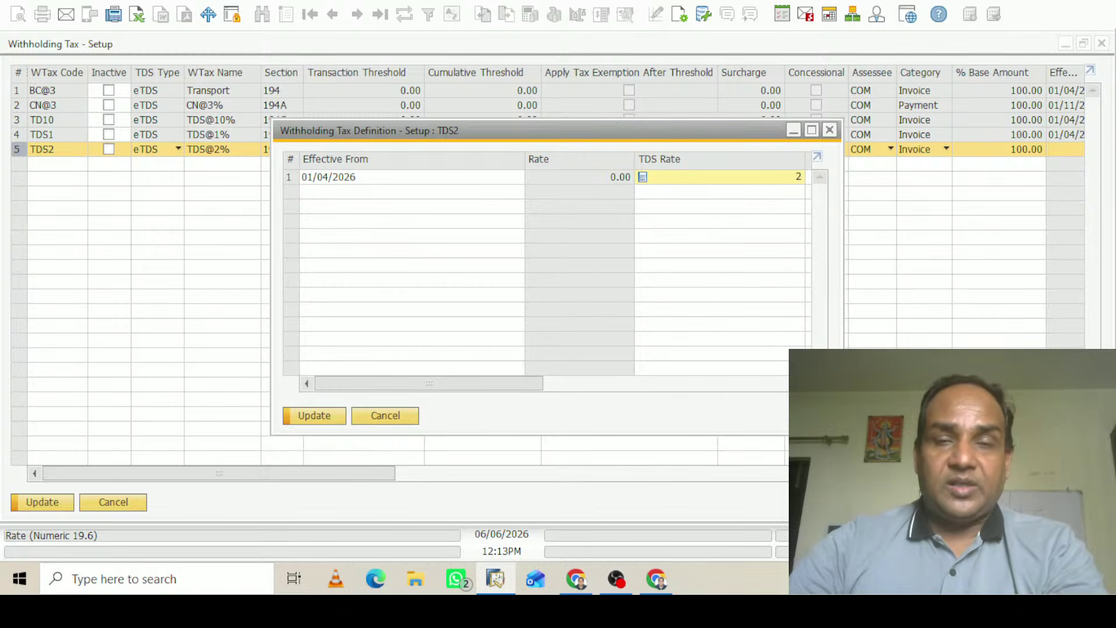
click(316, 414)
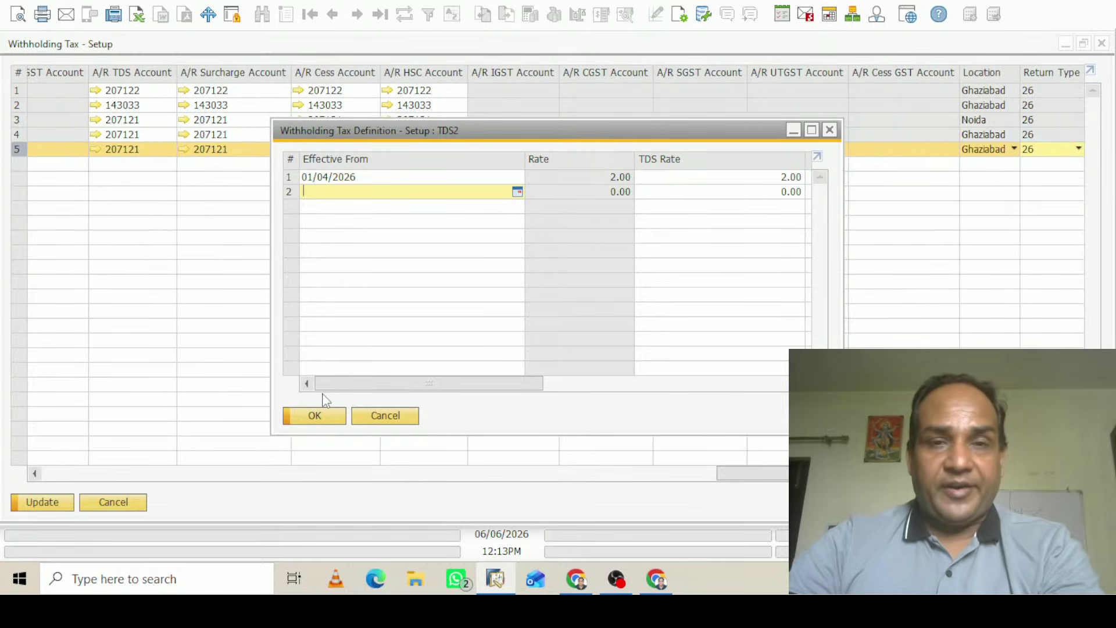
click(322, 419)
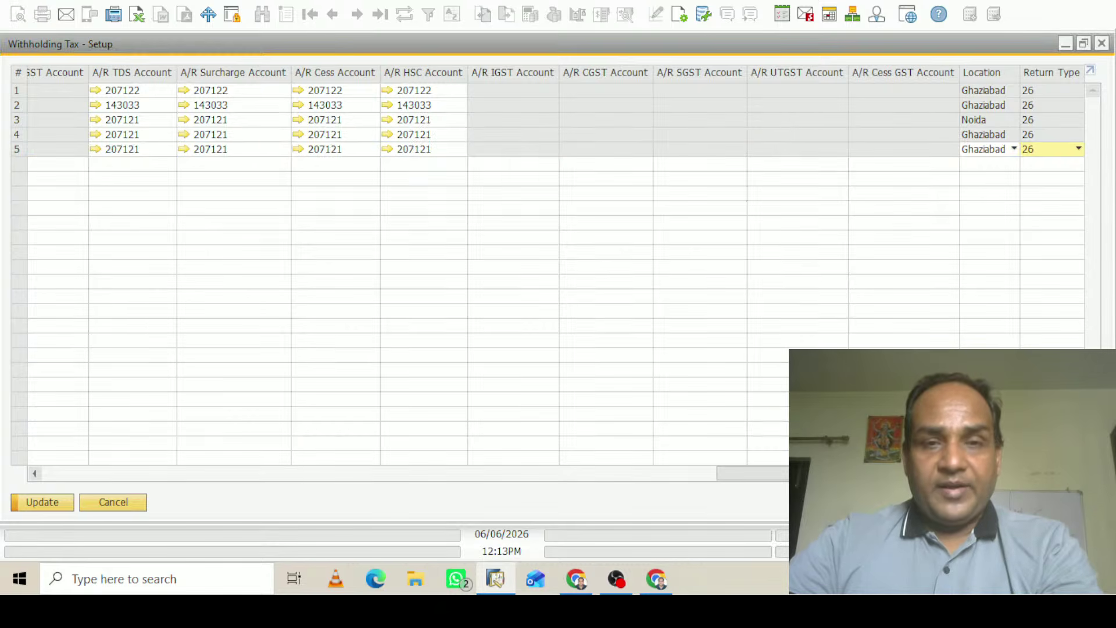
drag(523, 461, 60, 426)
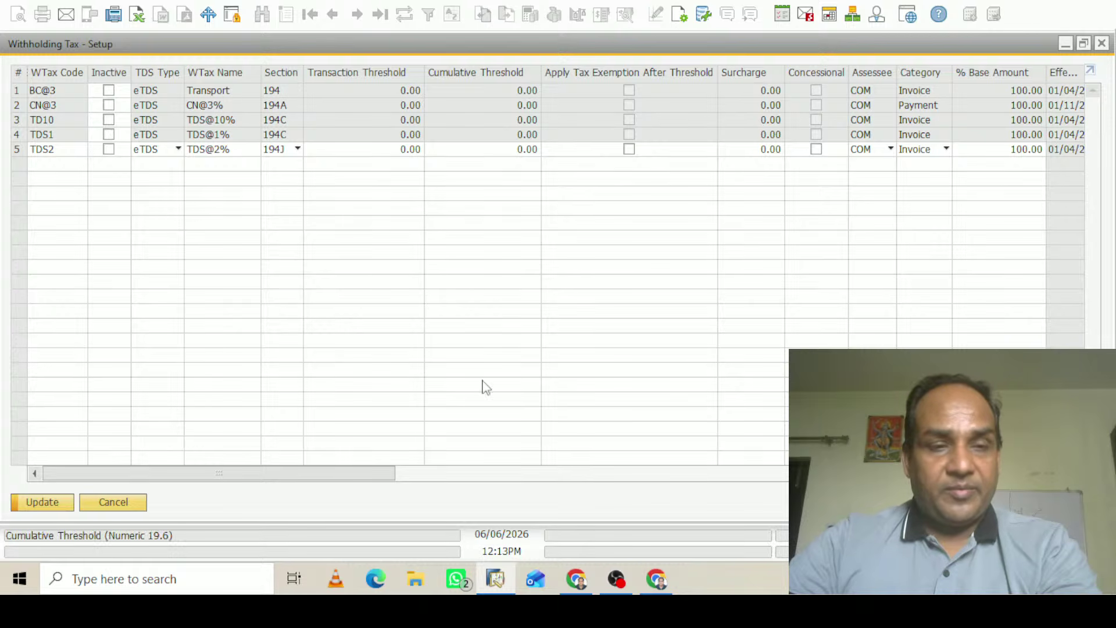
Enter HSC rate 2 for TDS2, making its total rate 2.04, and save the setup
double_click(18, 150)
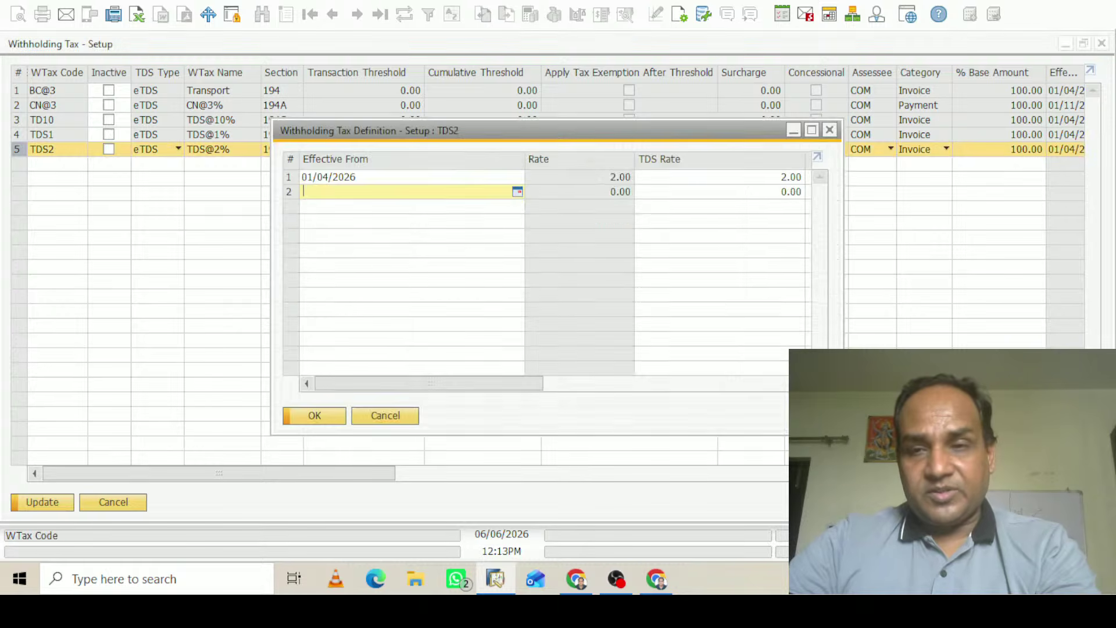
drag(491, 385, 764, 375)
click(777, 178)
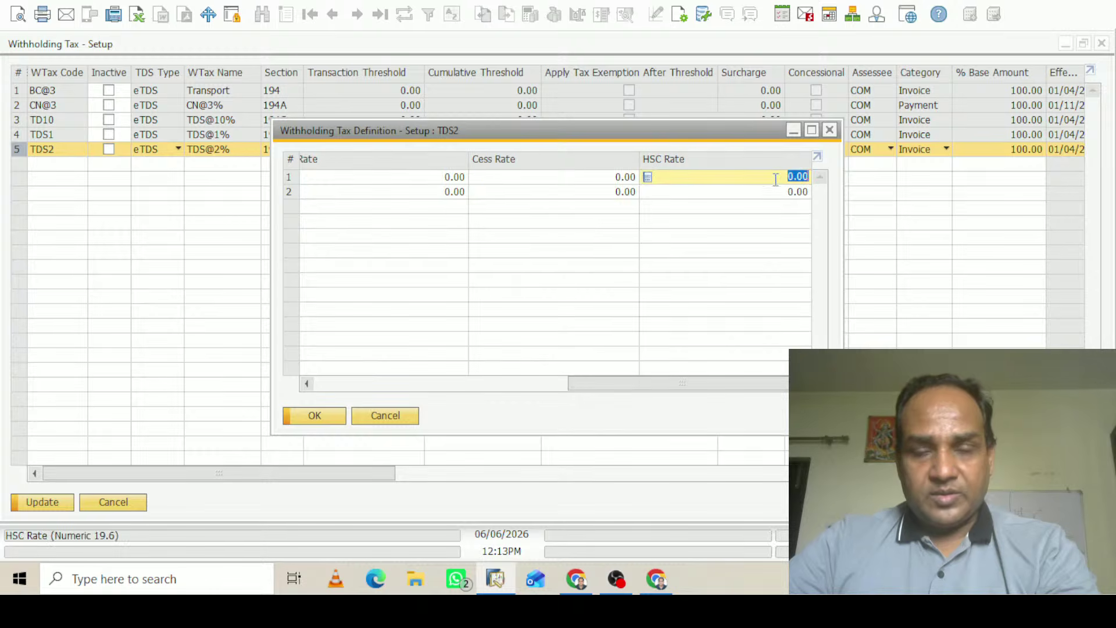
text(2)
drag(661, 387, 317, 388)
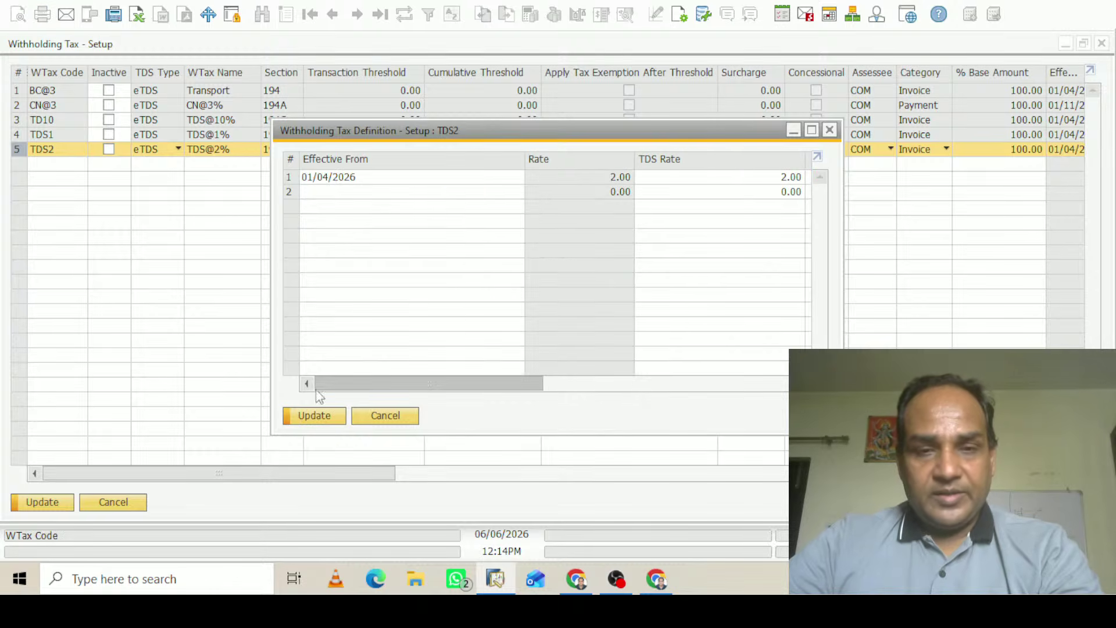
click(329, 414)
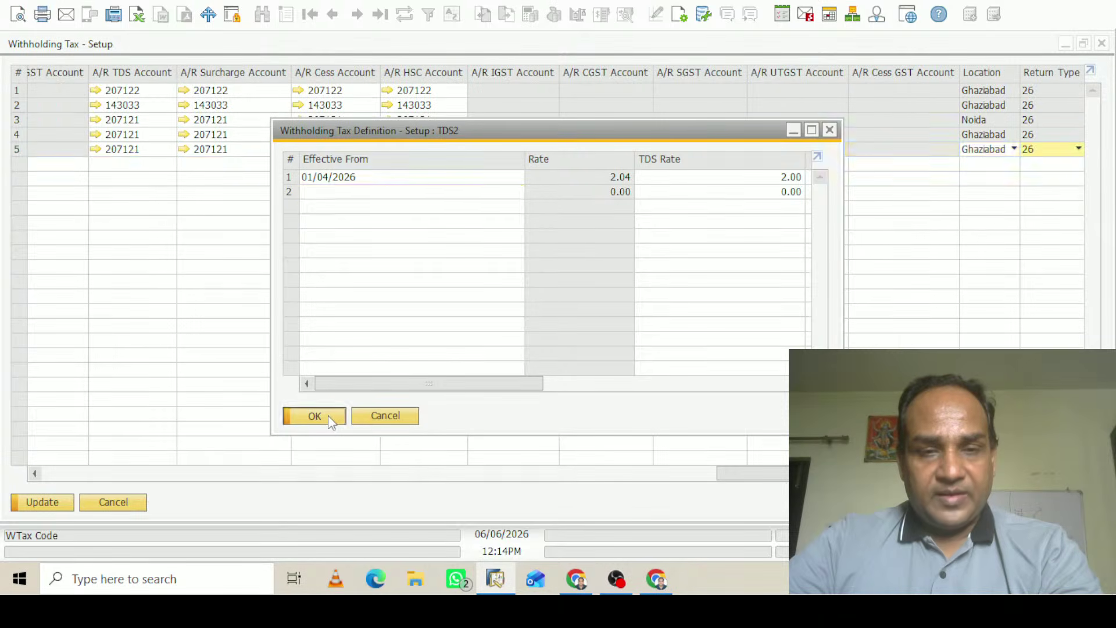
click(328, 415)
click(51, 507)
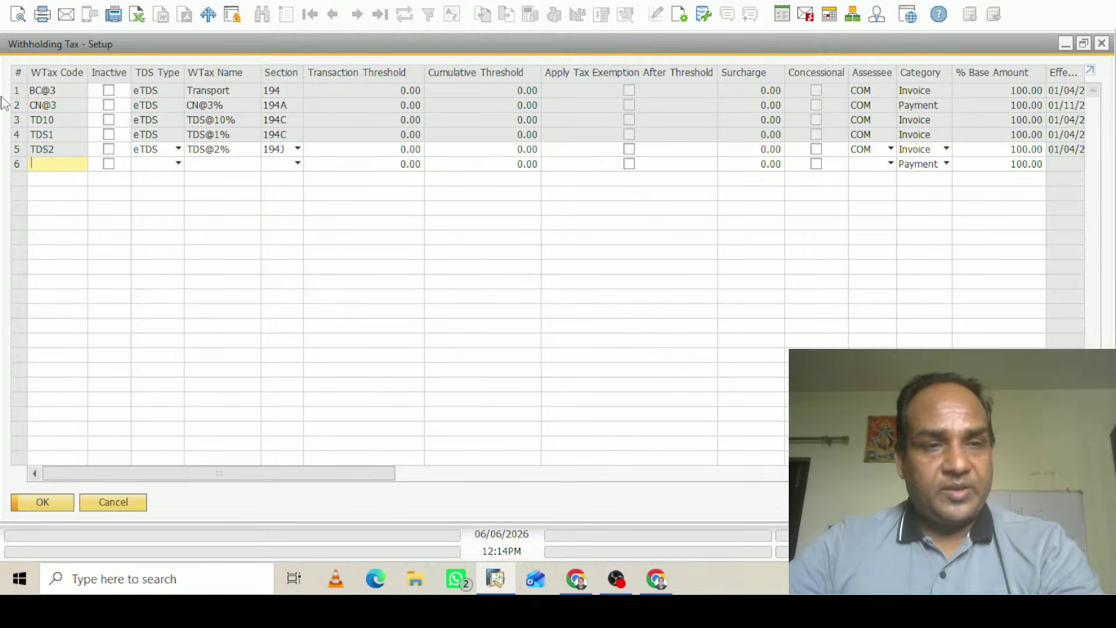
Review the TDS1 rate definition and close it
click(19, 135)
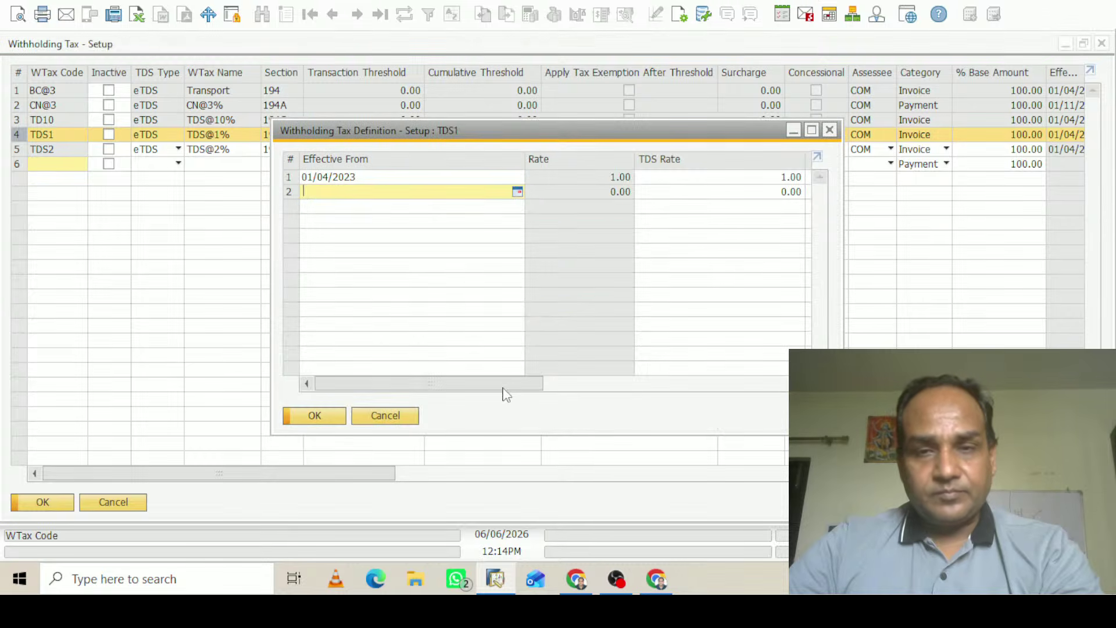
drag(503, 388, 784, 388)
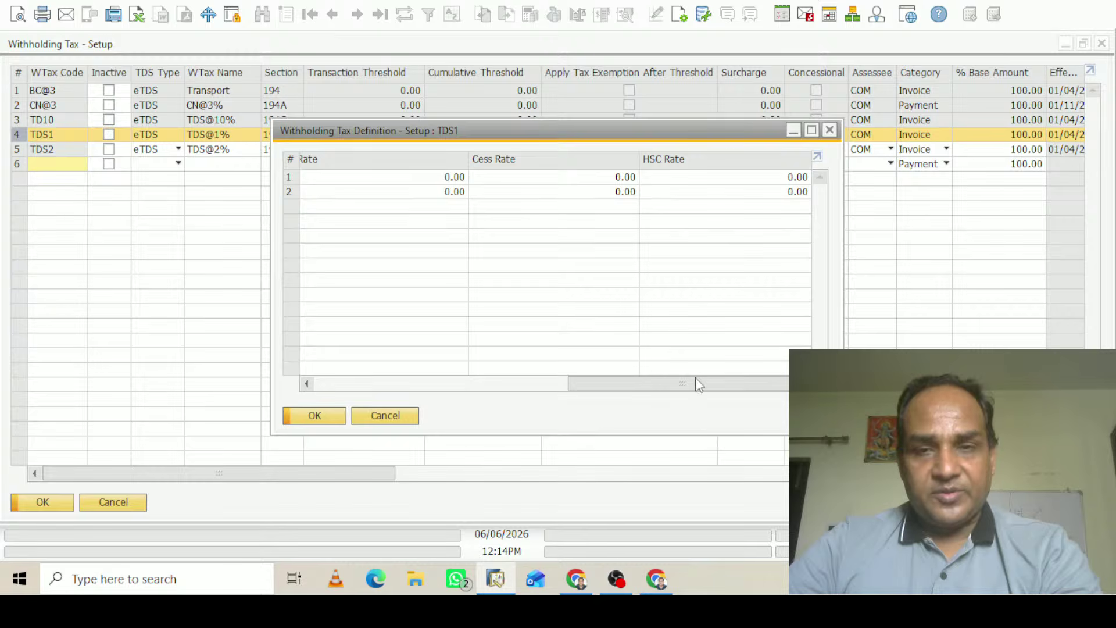
drag(698, 384, 485, 389)
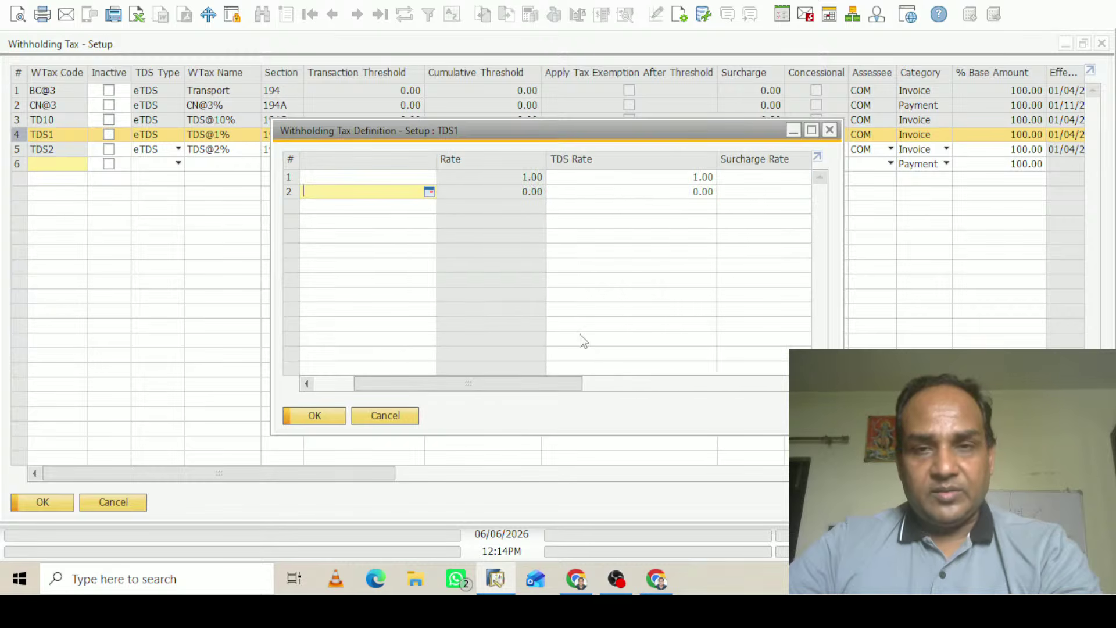
click(830, 129)
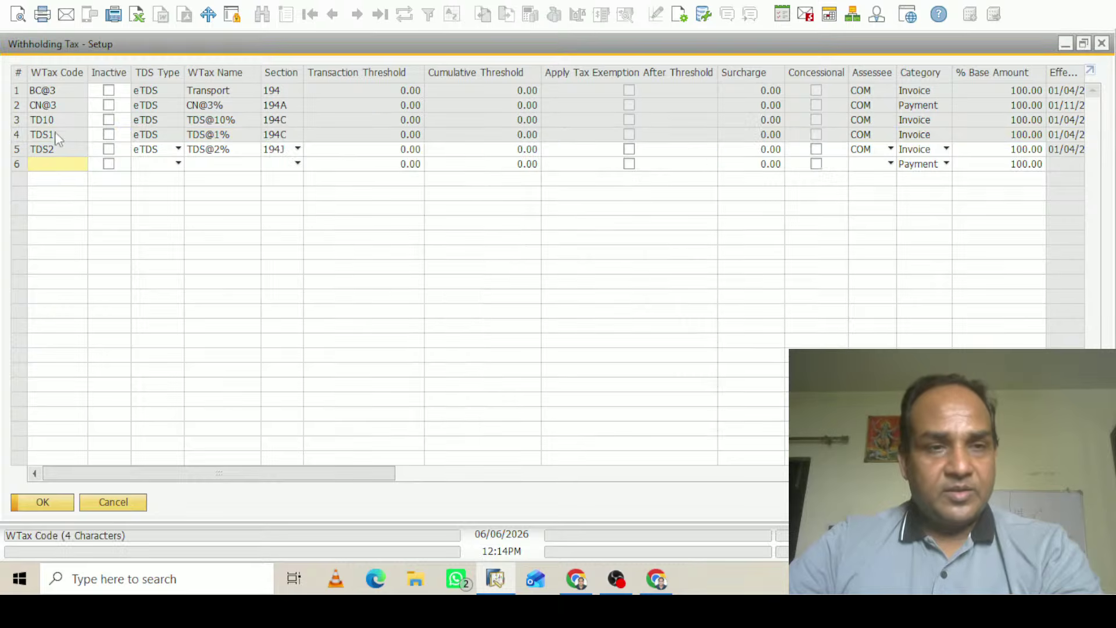
Reset TDS2's HSC rate to 0 and save the withholding tax setup
double_click(22, 147)
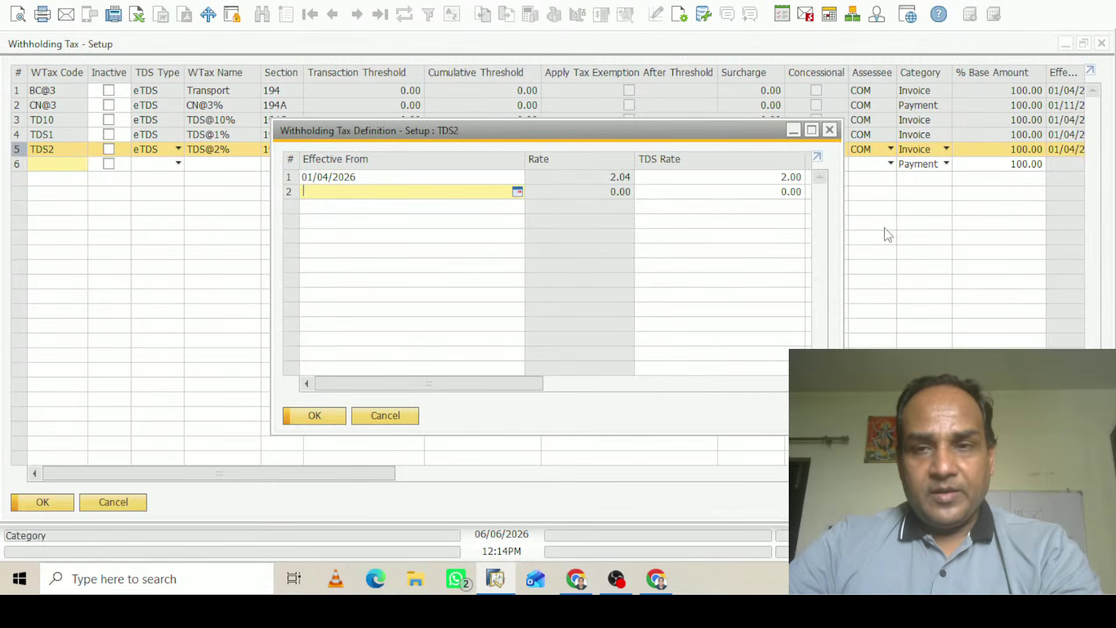
drag(456, 386, 710, 385)
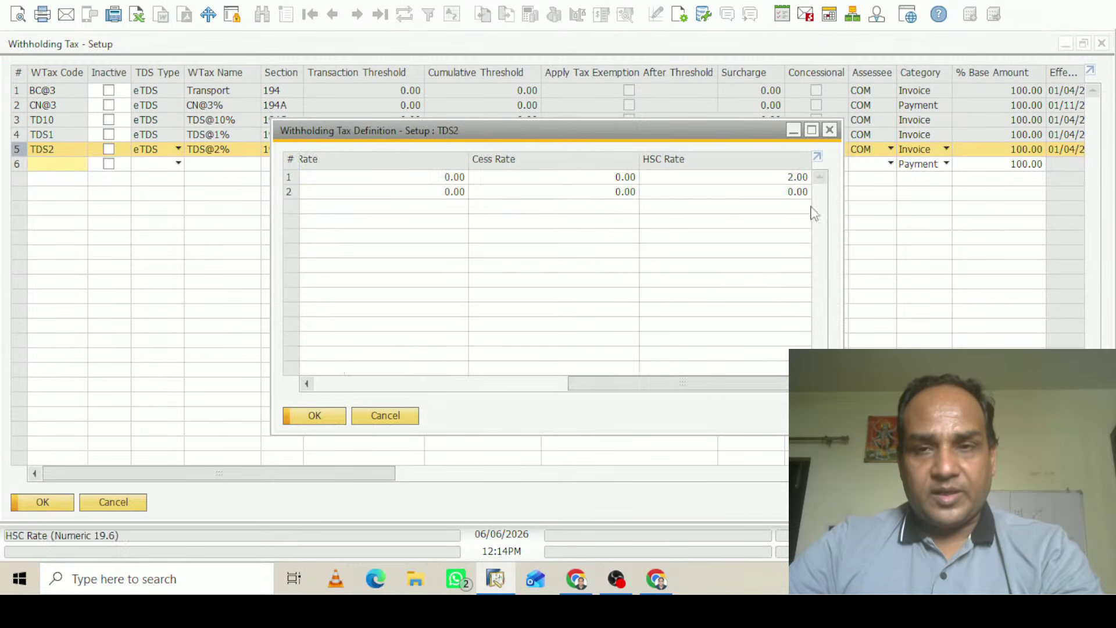
click(788, 177)
text(0)
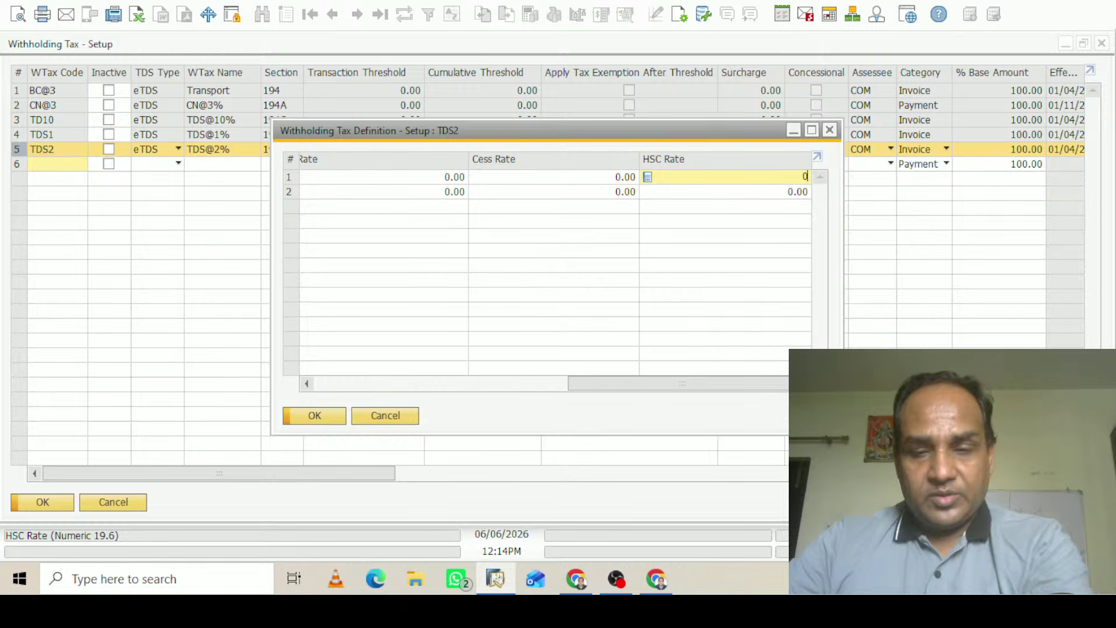
key(Tab)
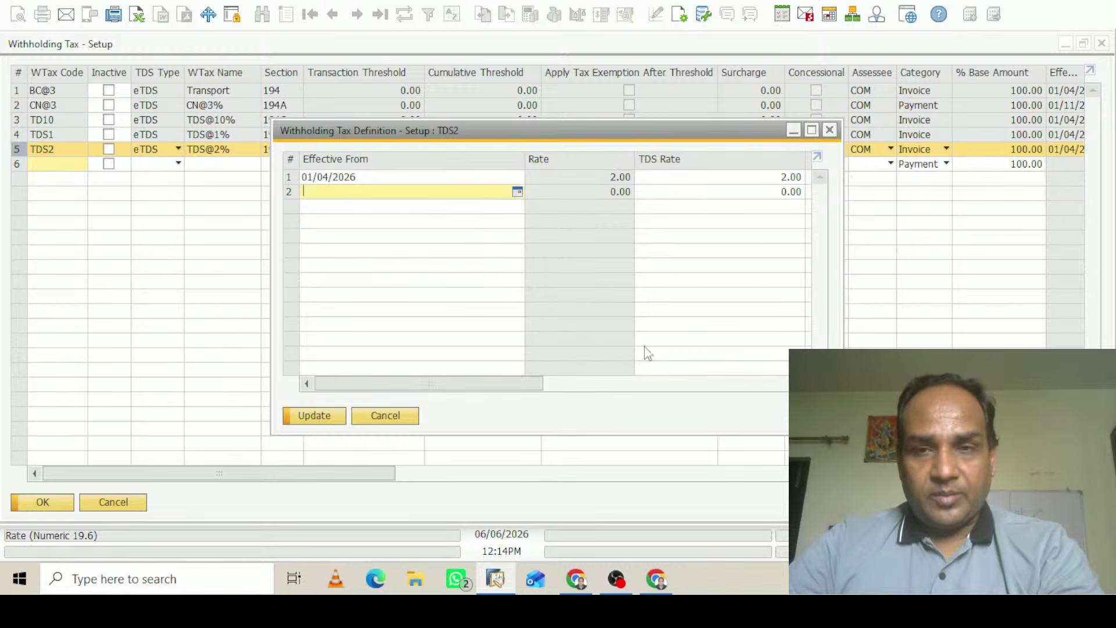
click(314, 415)
click(314, 415)
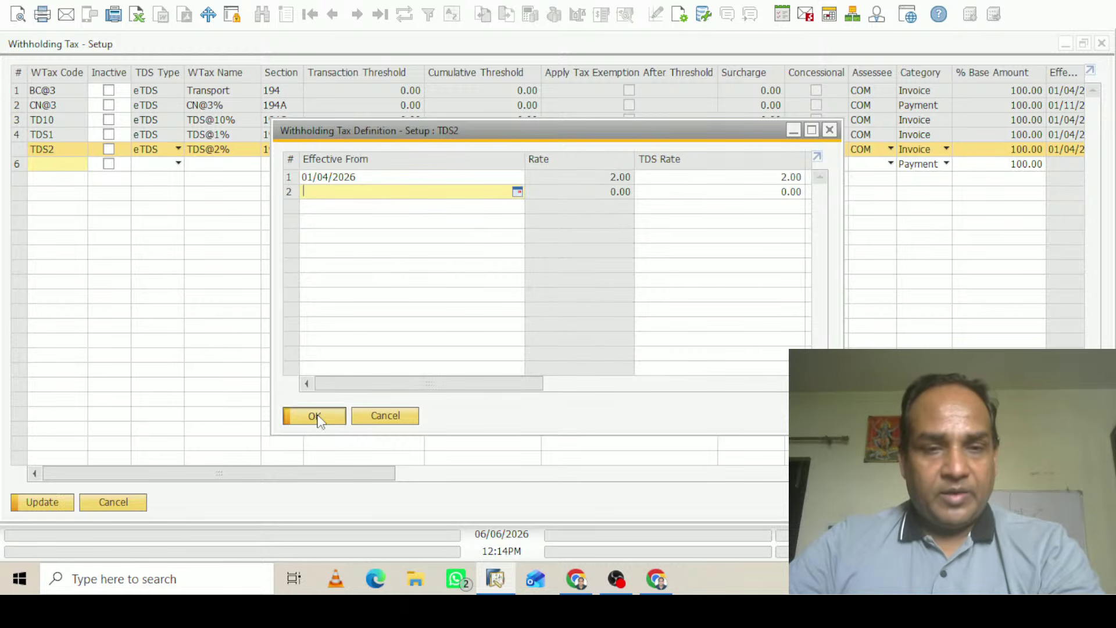
click(42, 503)
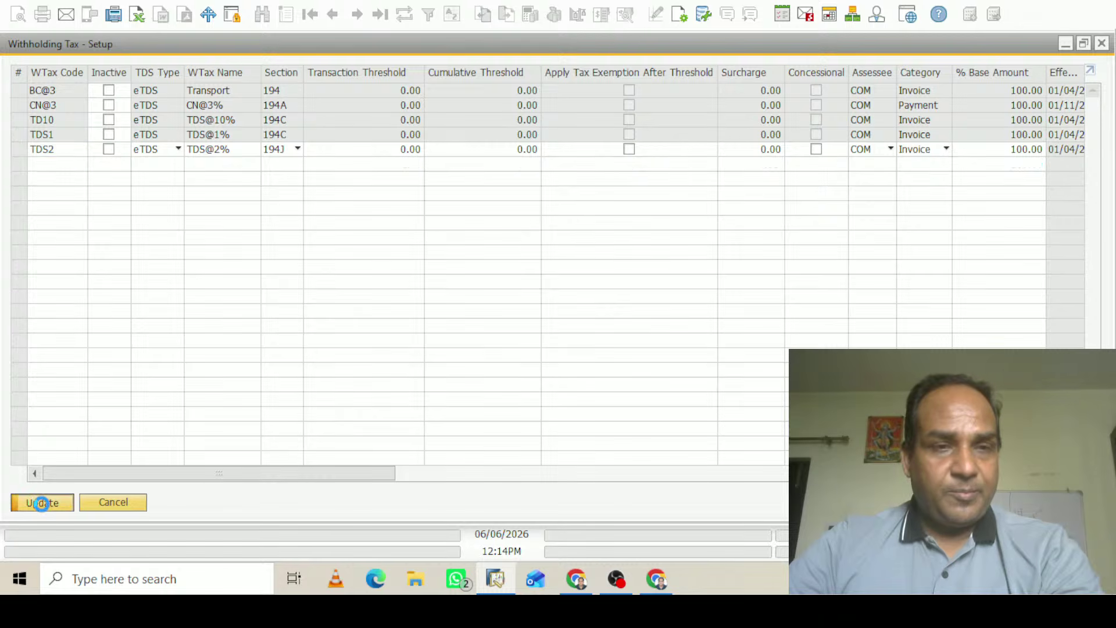
click(43, 503)
Open TCS Withholding Tax codes, check the Section list for TCS1, and close the window
click(229, 333)
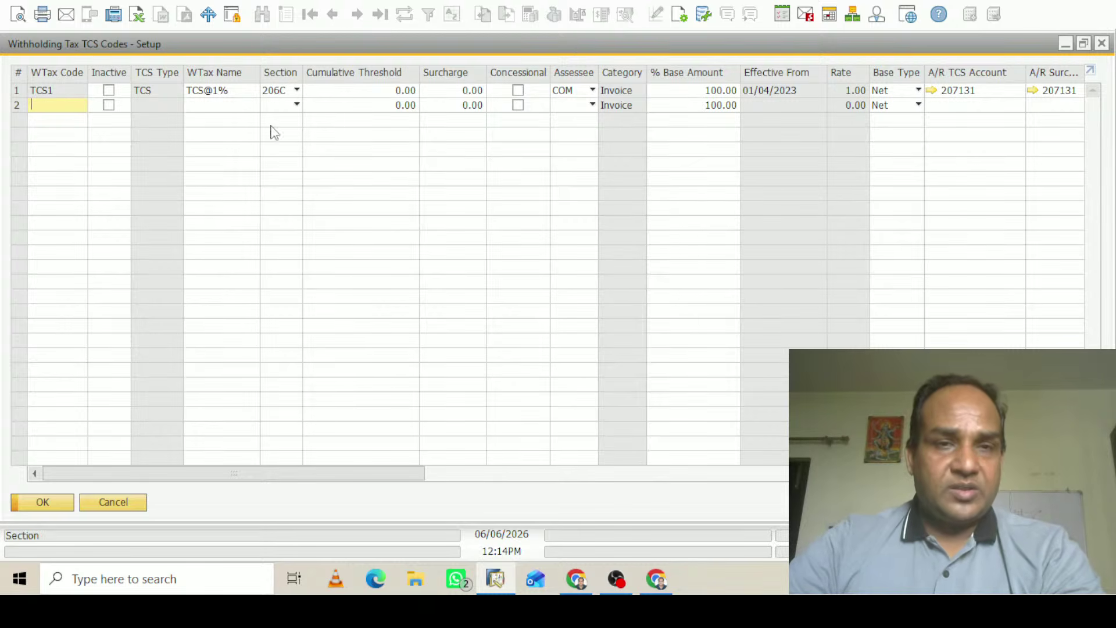
click(282, 107)
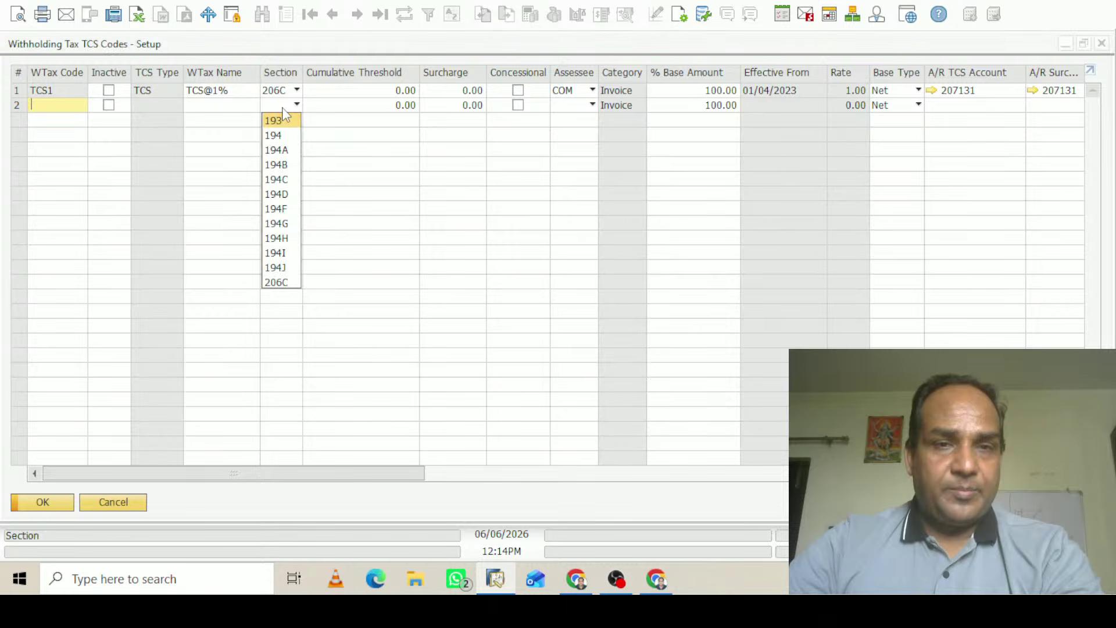
click(438, 186)
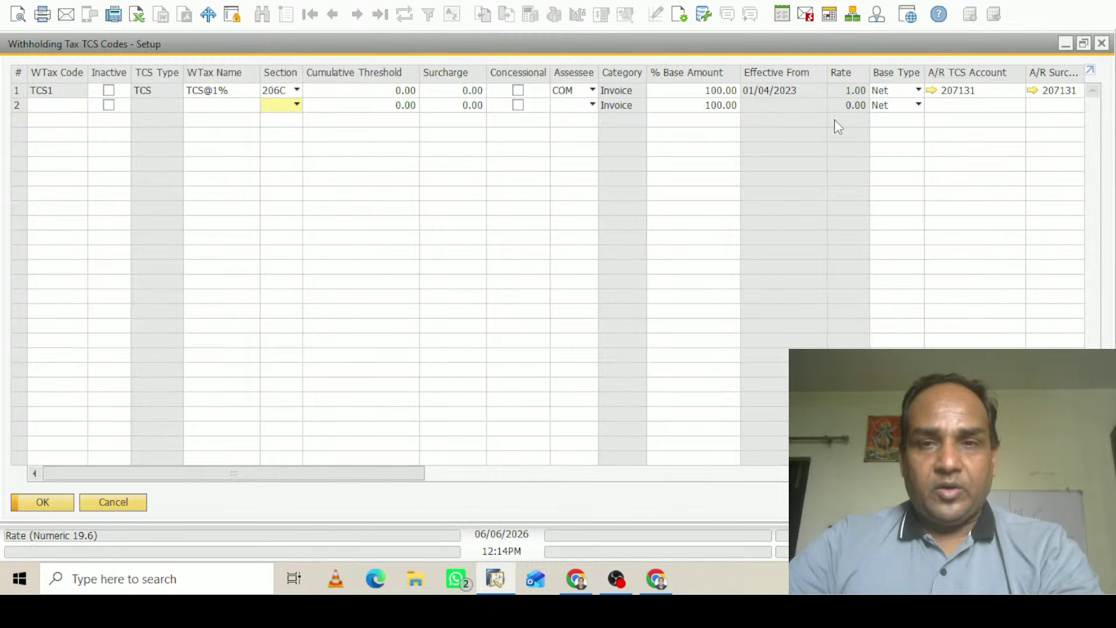
drag(381, 472, 30, 463)
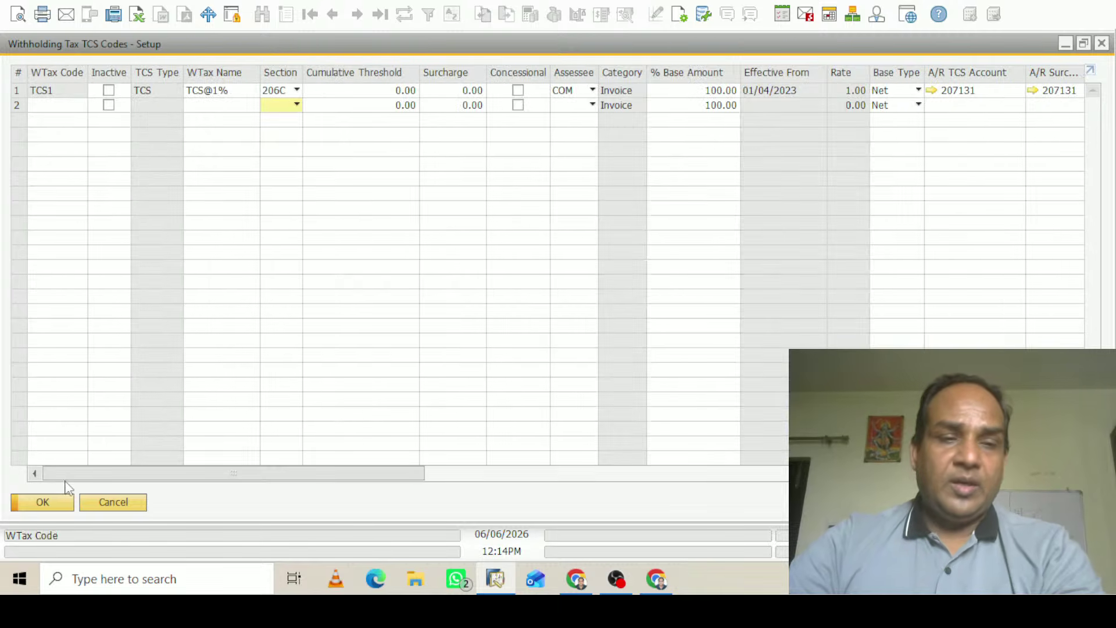
click(55, 503)
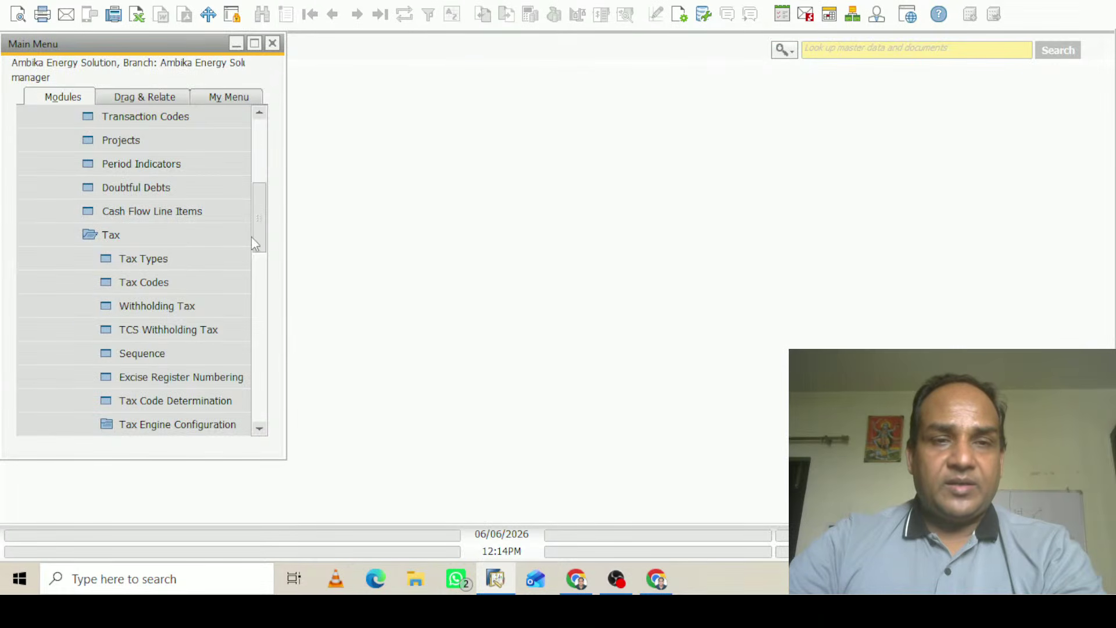
Collapse Administration and open Business Partner Master Data from Business Partners
drag(254, 243, 262, 137)
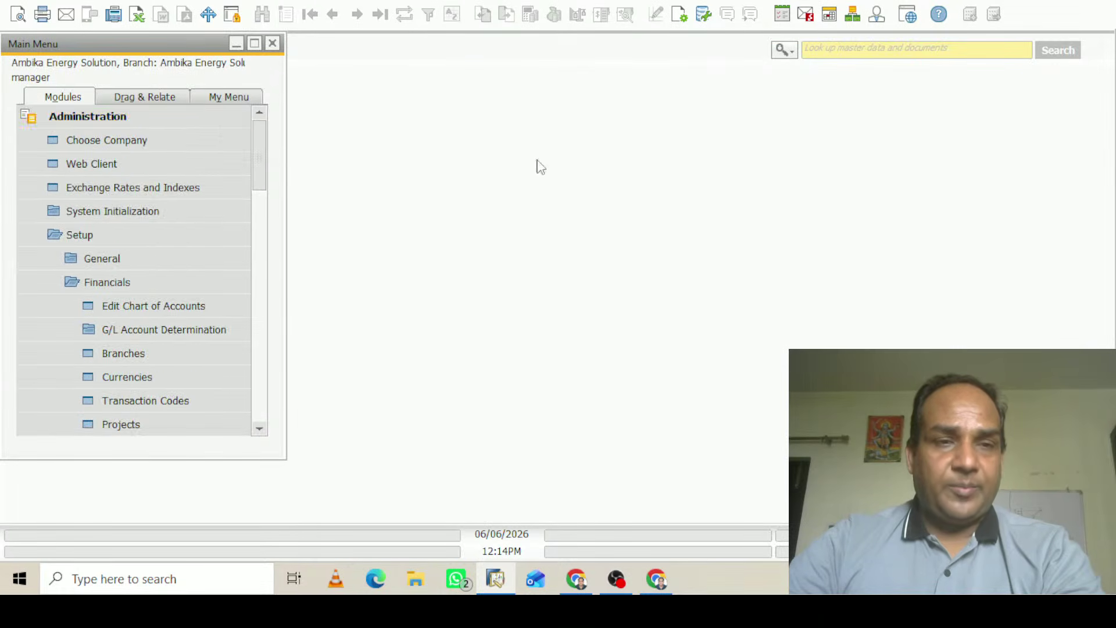
key(Left)
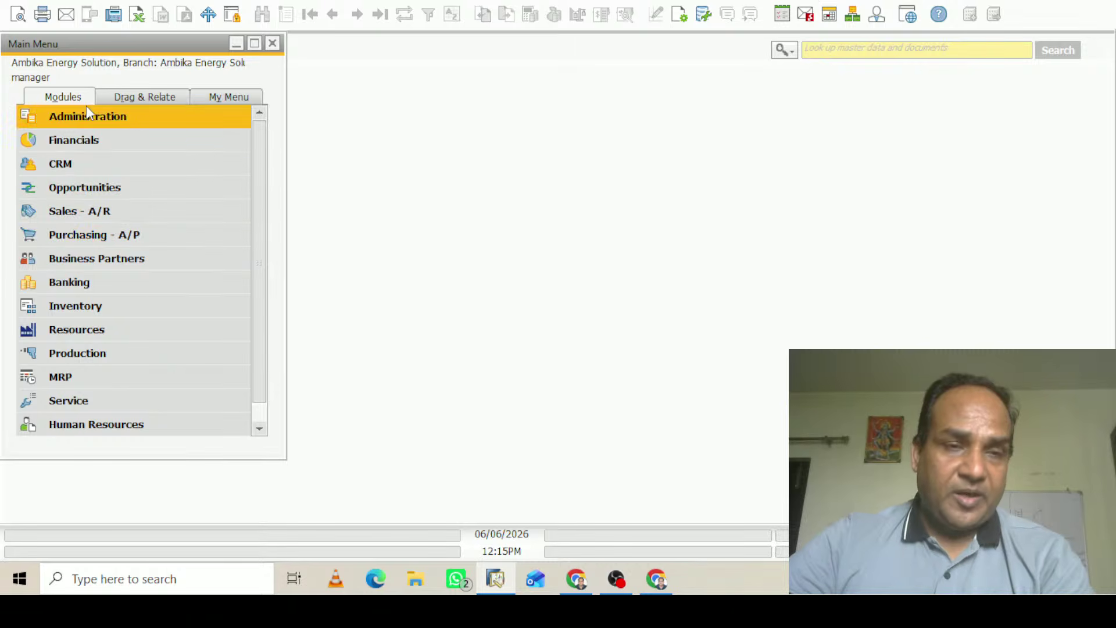
click(103, 262)
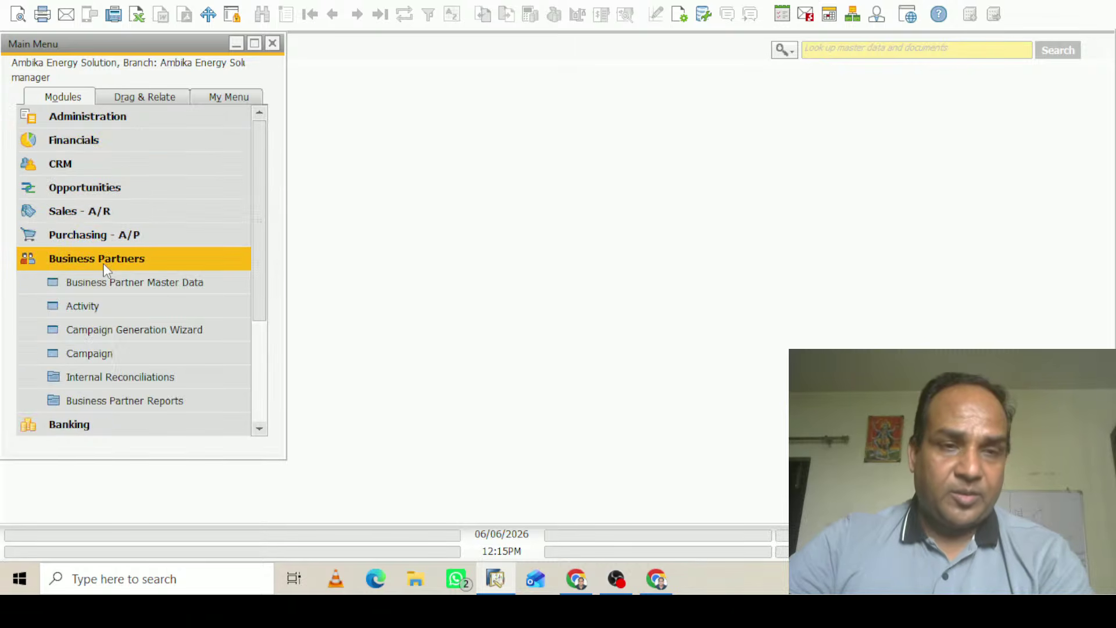
click(116, 283)
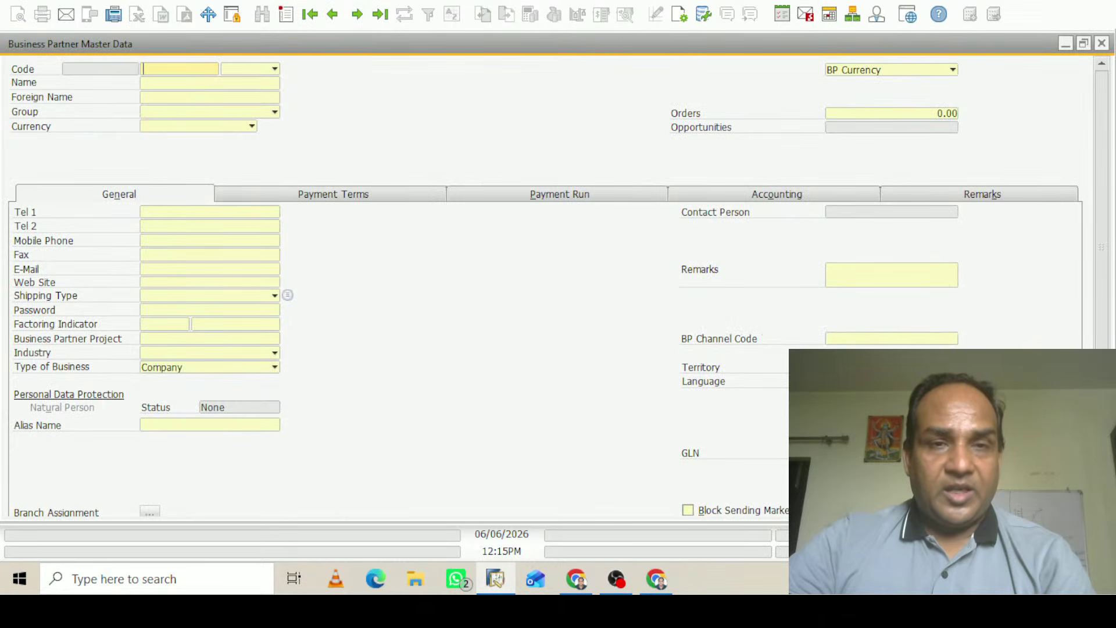
Load vendor War02 (Waaree Rediant) and show its Accounting > Tax settings
click(333, 13)
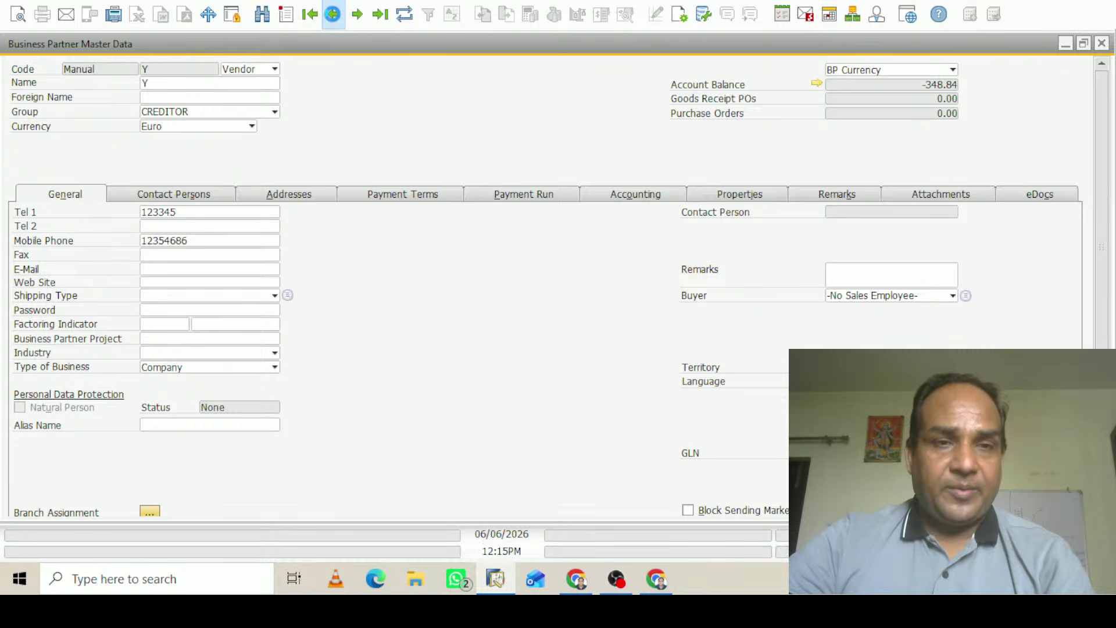
click(333, 16)
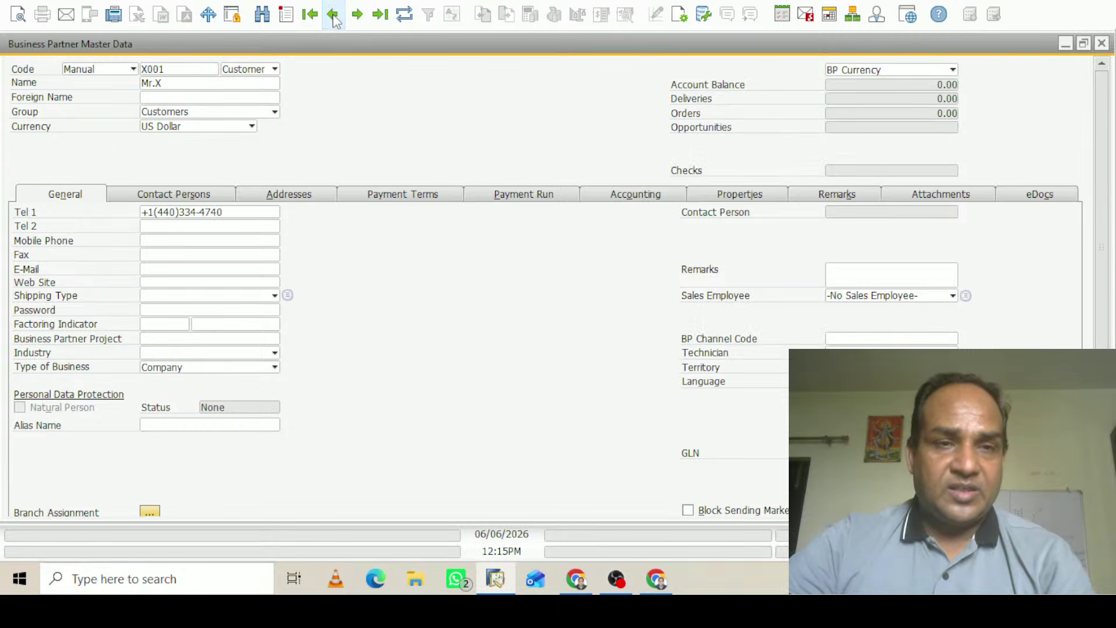
click(334, 15)
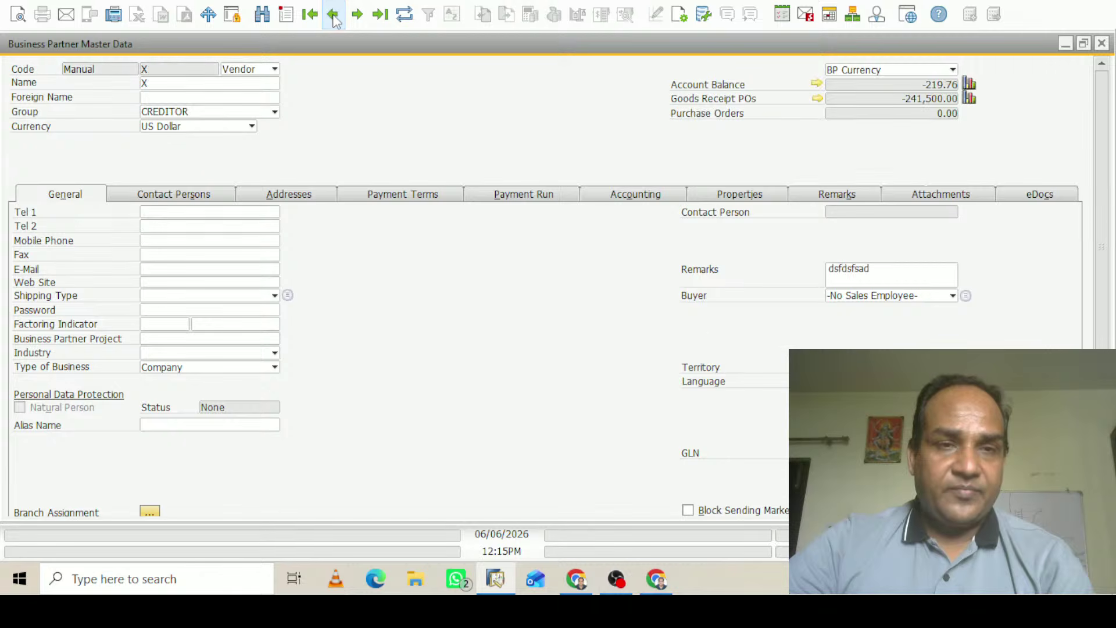
click(333, 15)
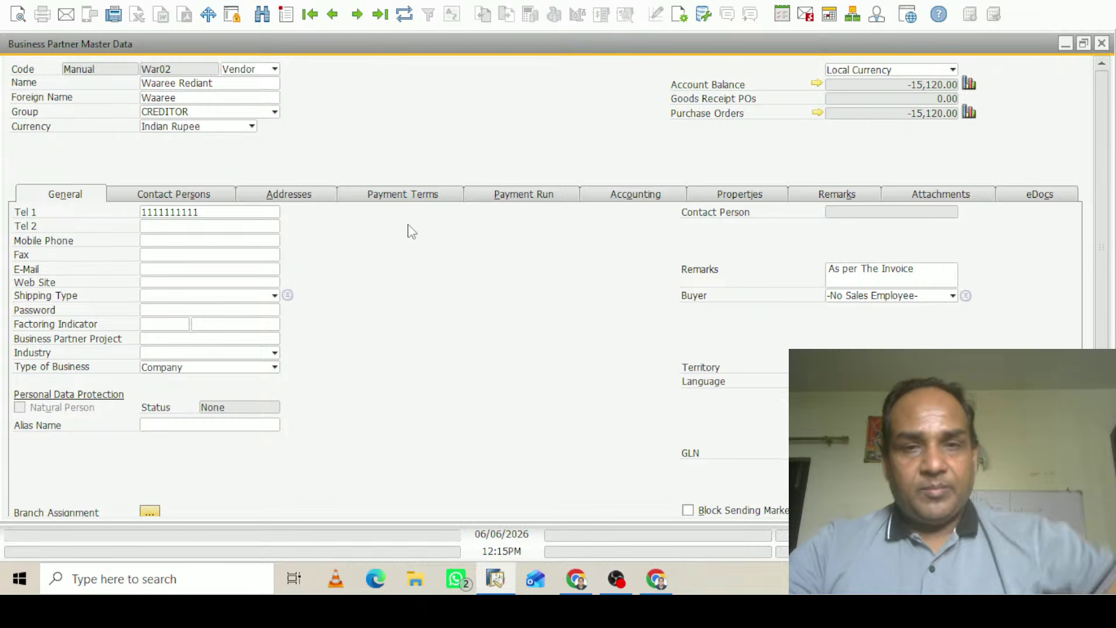
click(640, 194)
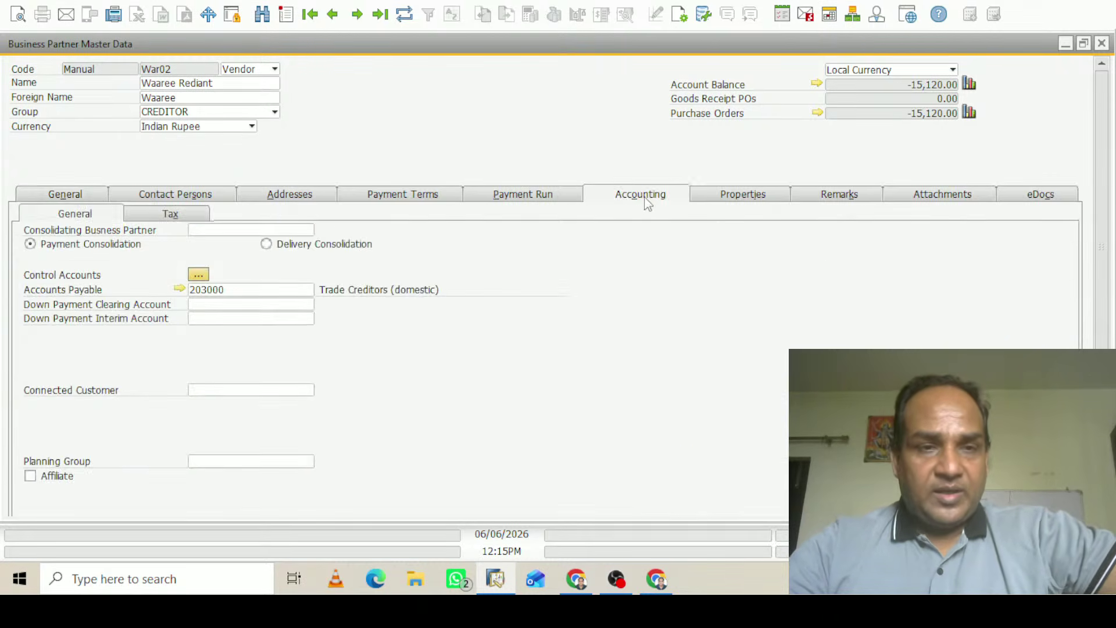
click(188, 216)
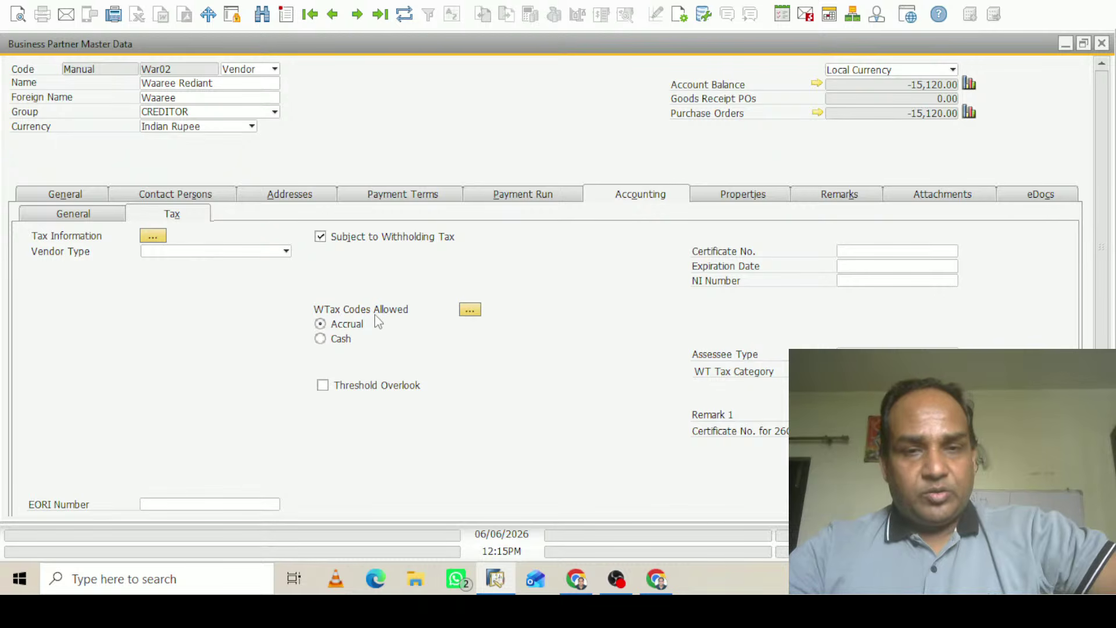
Add TDS1 and TDS2 to vendor War02's allowed withholding tax codes and update
click(469, 310)
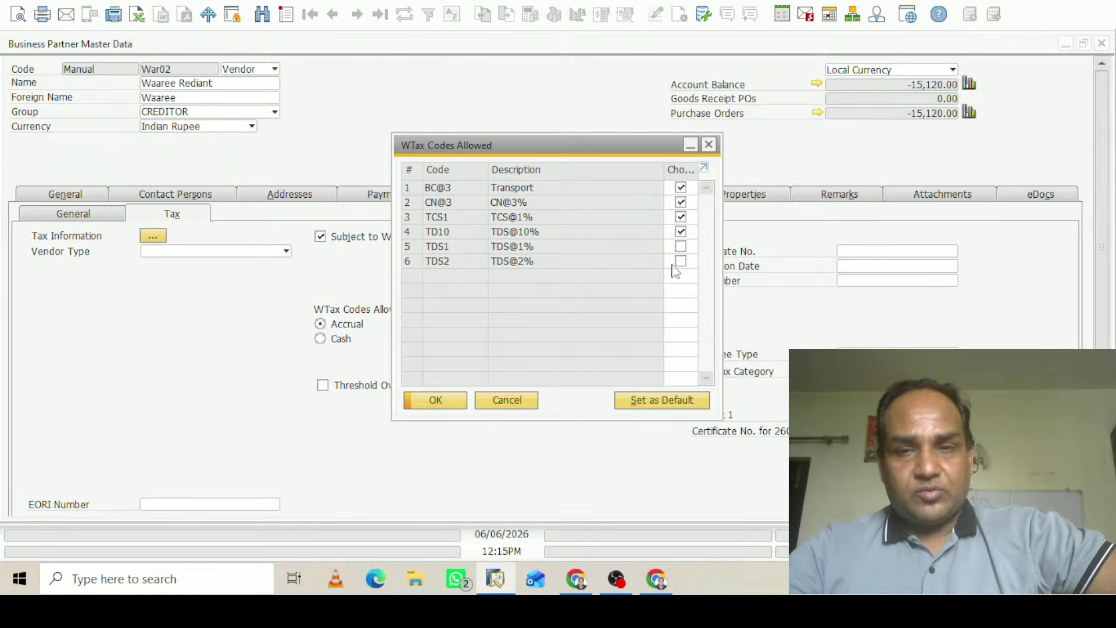
click(681, 247)
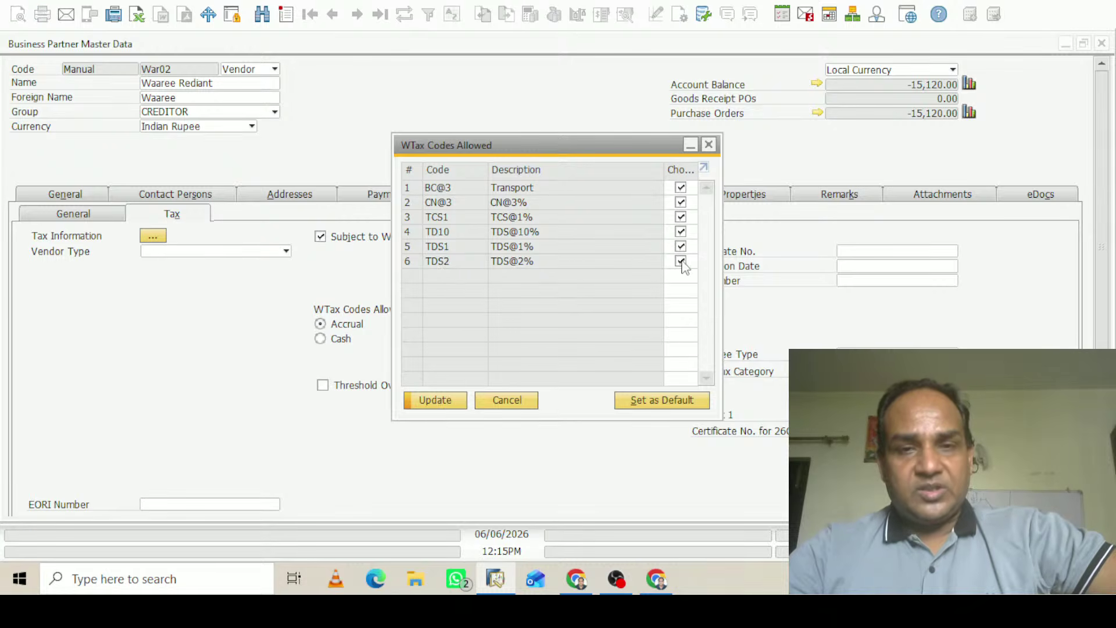
click(448, 403)
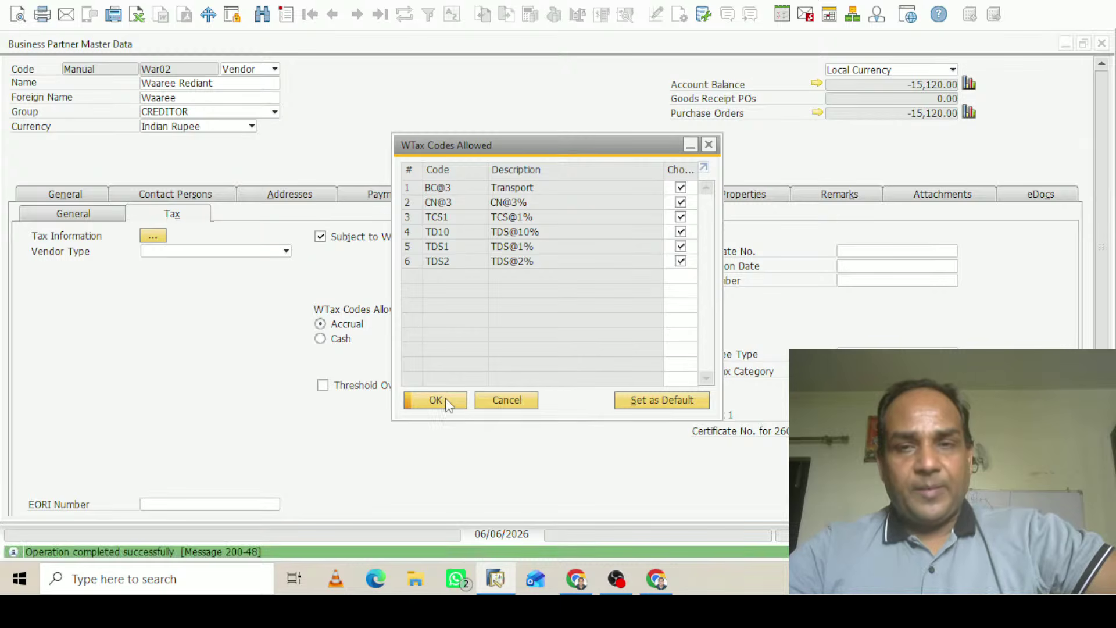
click(449, 403)
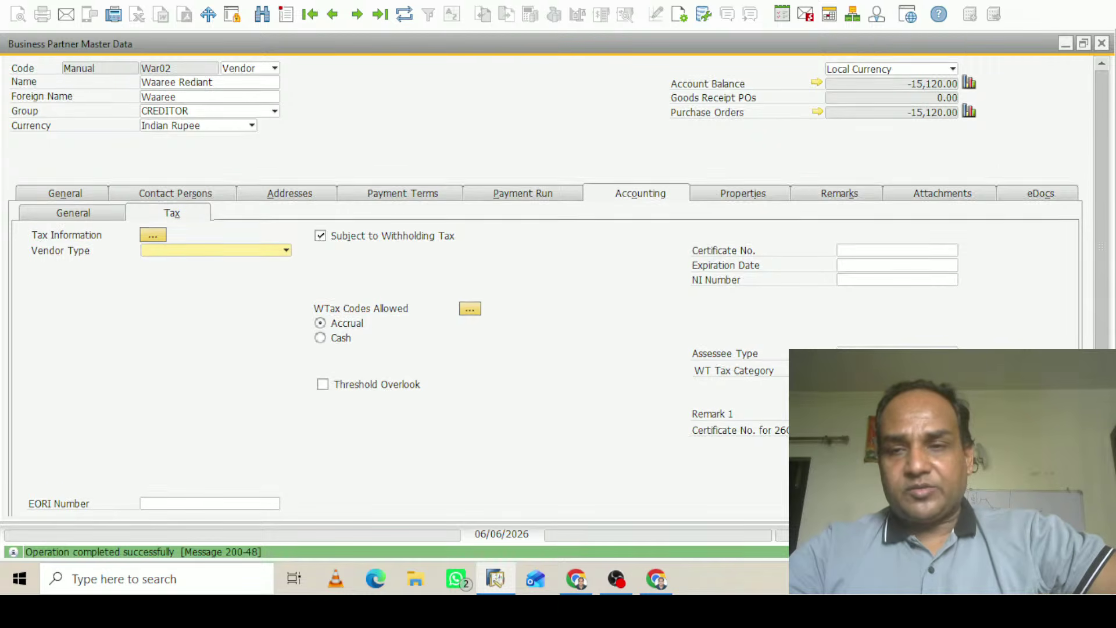
scroll(554, 309, down, 2)
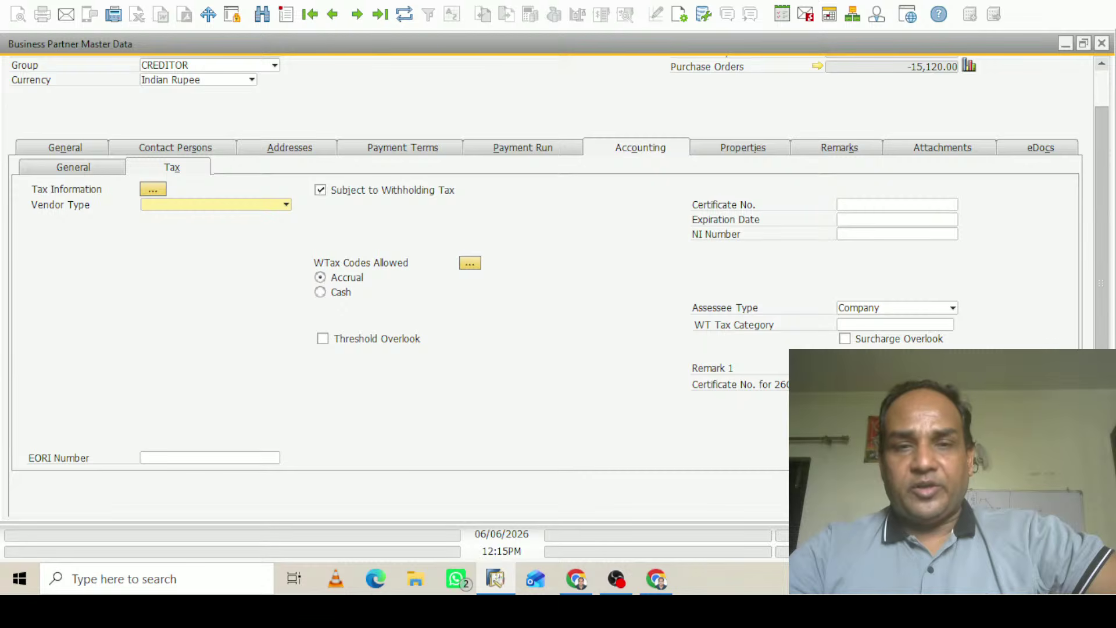
scroll(1092, 307, up, 2)
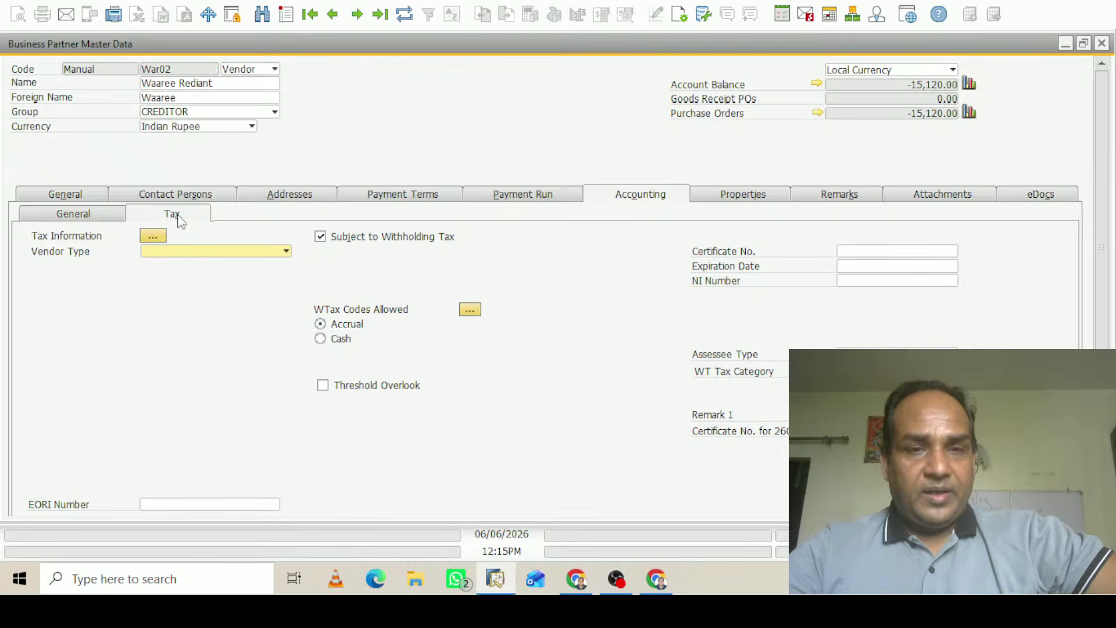
Set the vendor's Tax Information assessee type to COMP202627 and update the vendor record
click(152, 236)
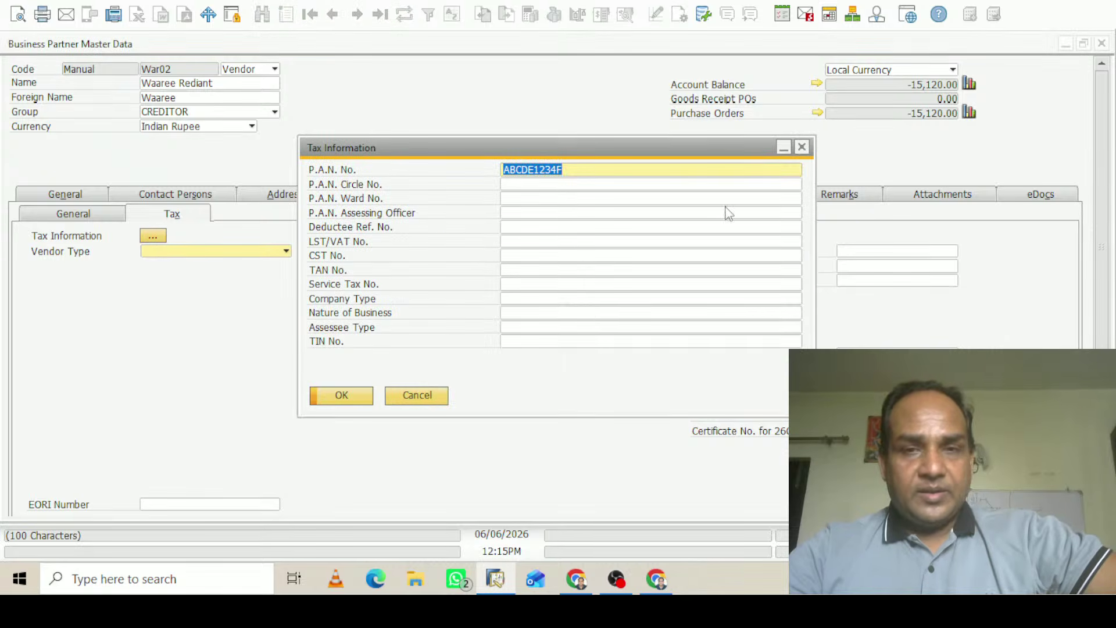
click(534, 327)
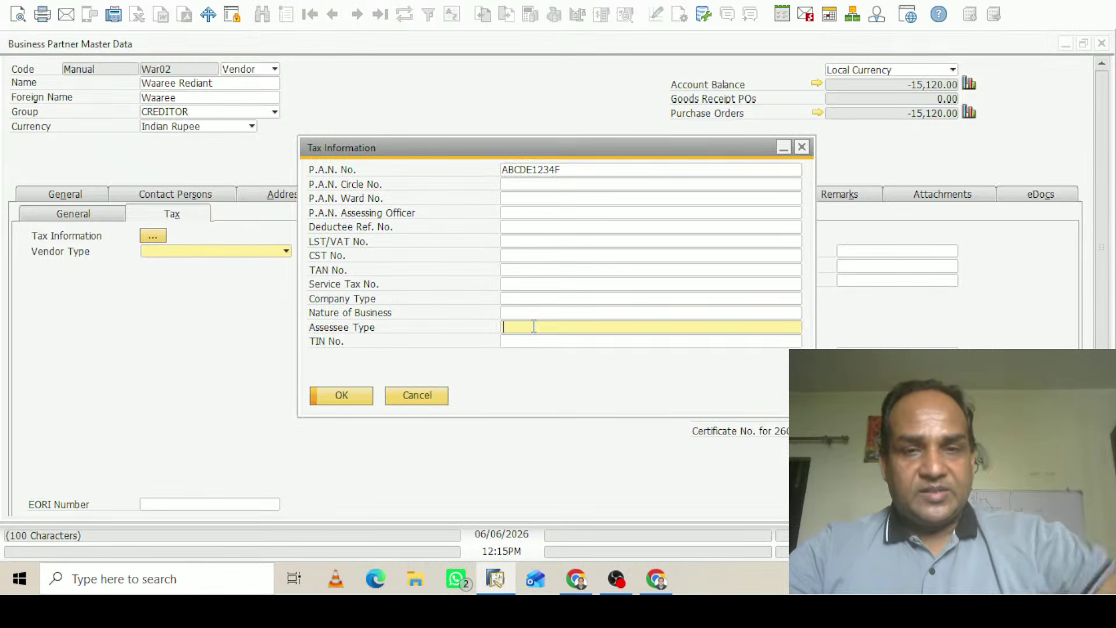
text(23243)
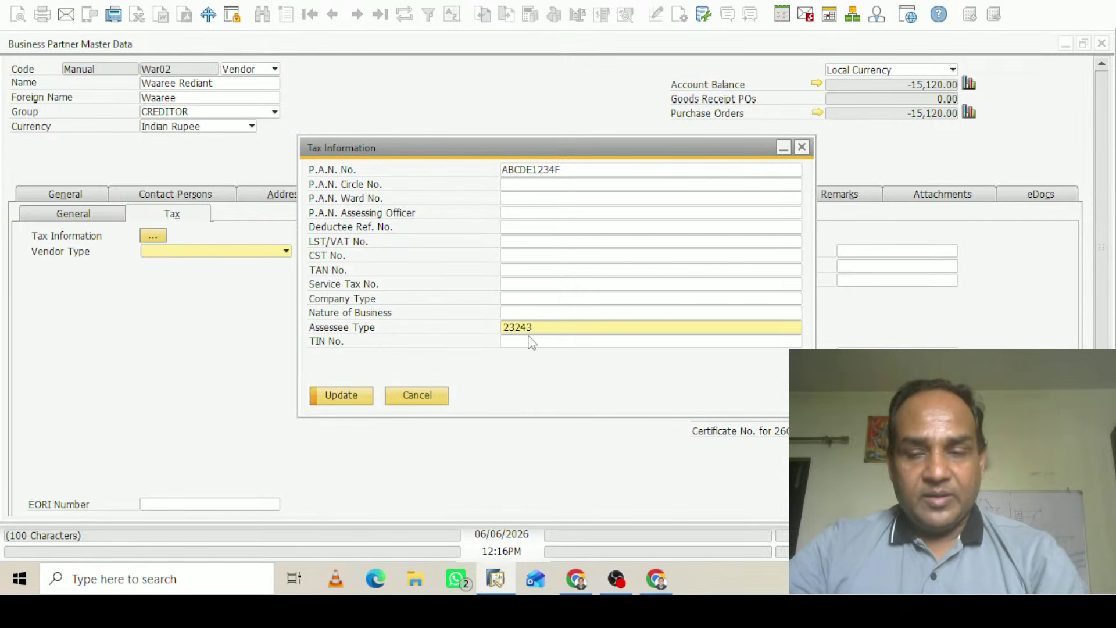
key(BackSpace)
key(BackSpace)
key(BackSpace)
key(BackSpace)
key(BackSpace)
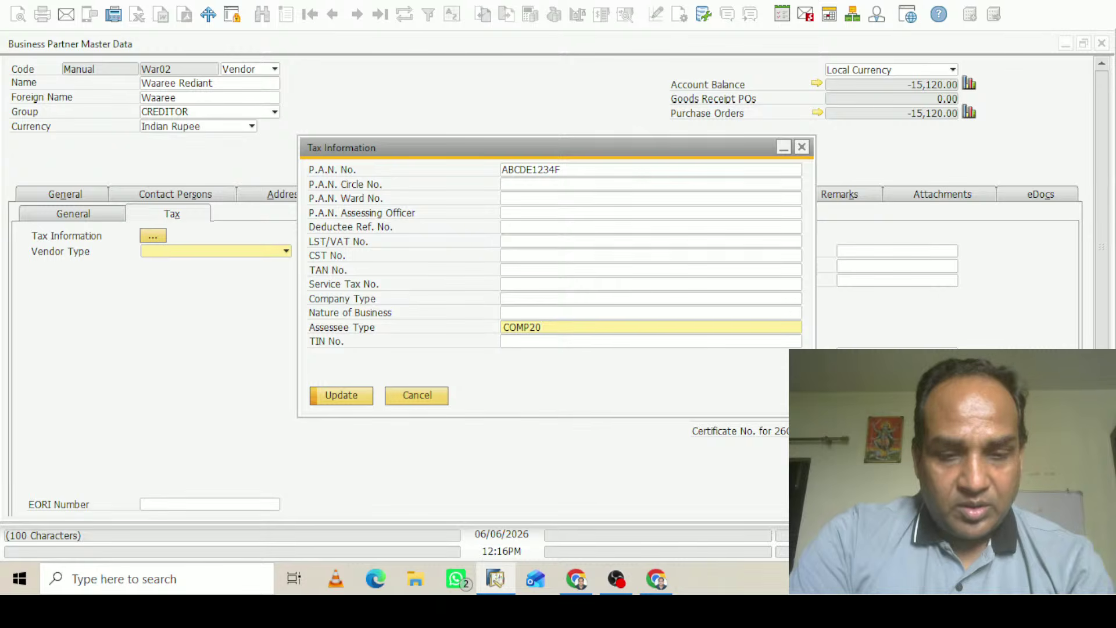
text(627)
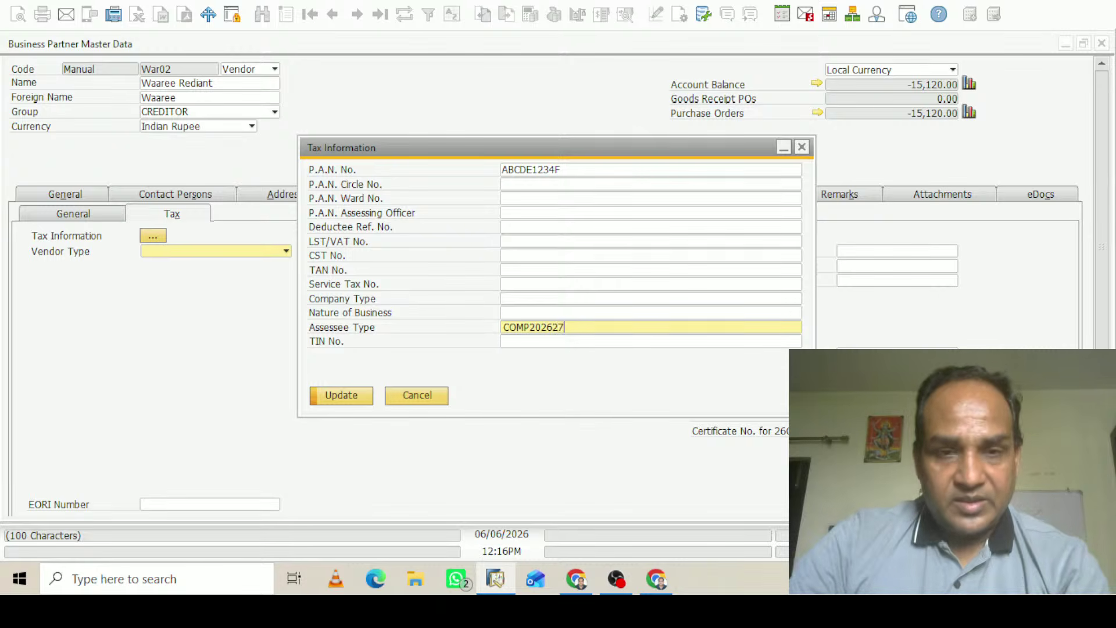
click(343, 396)
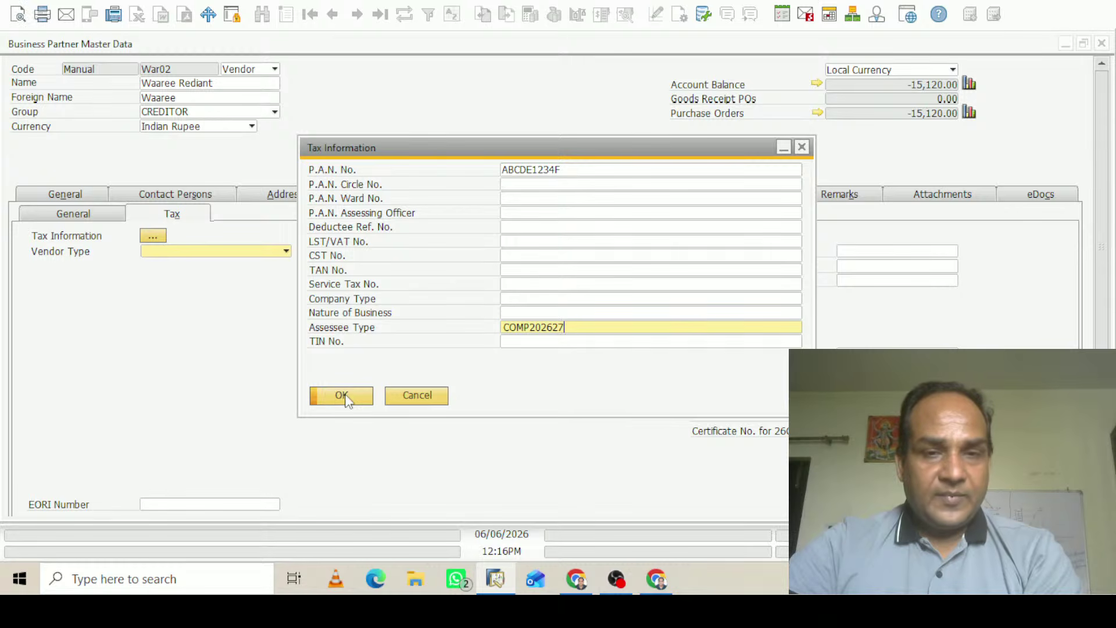
scroll(1099, 260, down, 3)
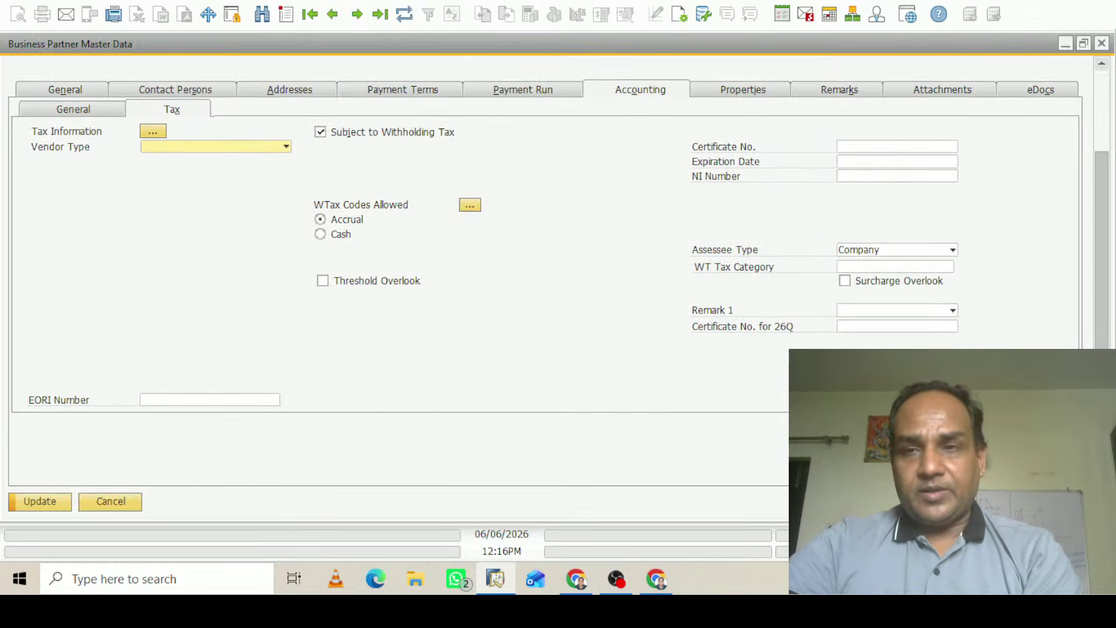
click(44, 507)
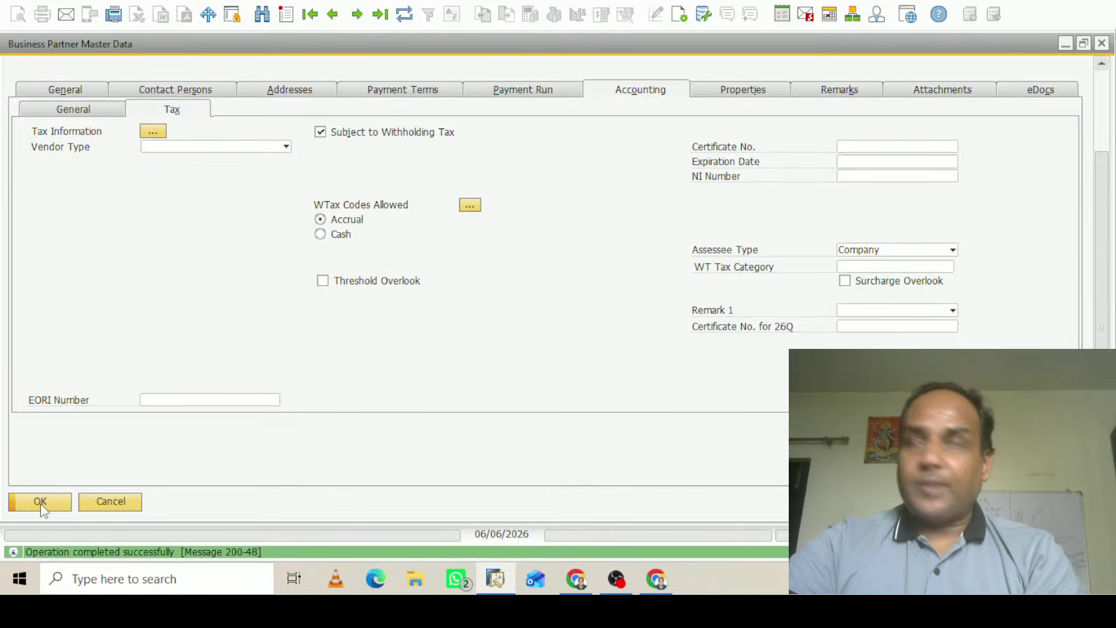
scroll(47, 510, up, 3)
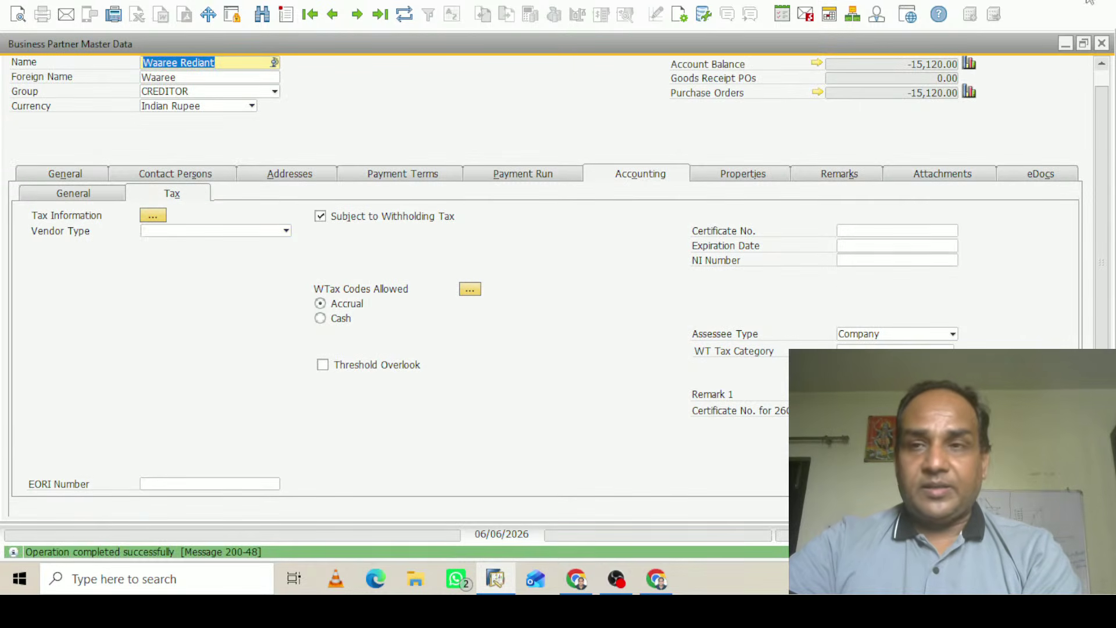
Close the vendor record, find G/L Account Determination through menu search, and show Purchasing > Tax
click(1101, 43)
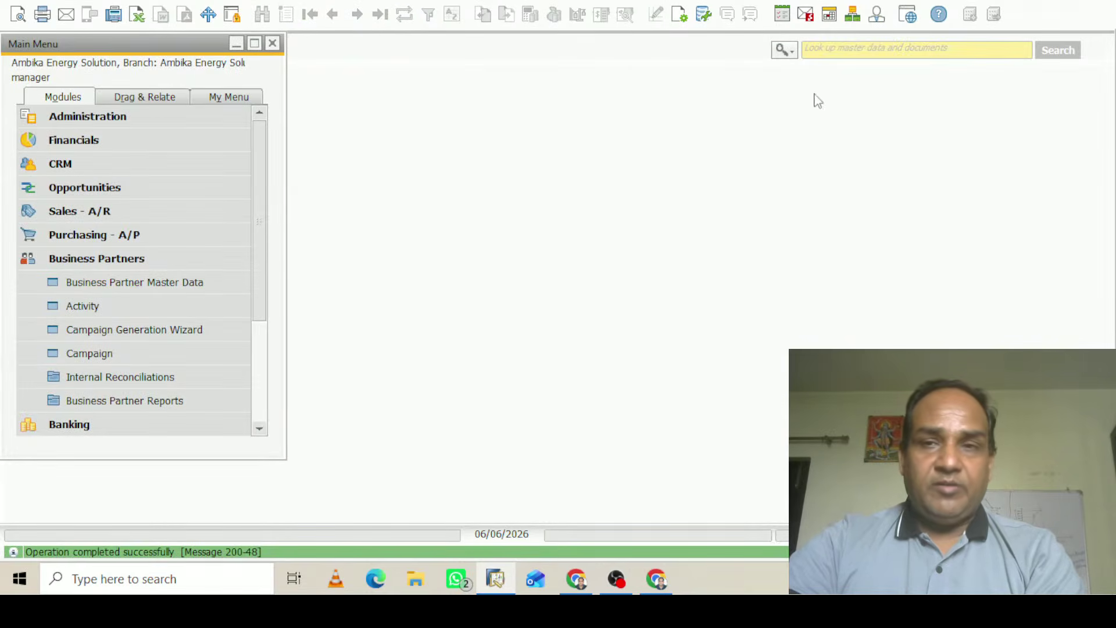
click(785, 50)
click(787, 88)
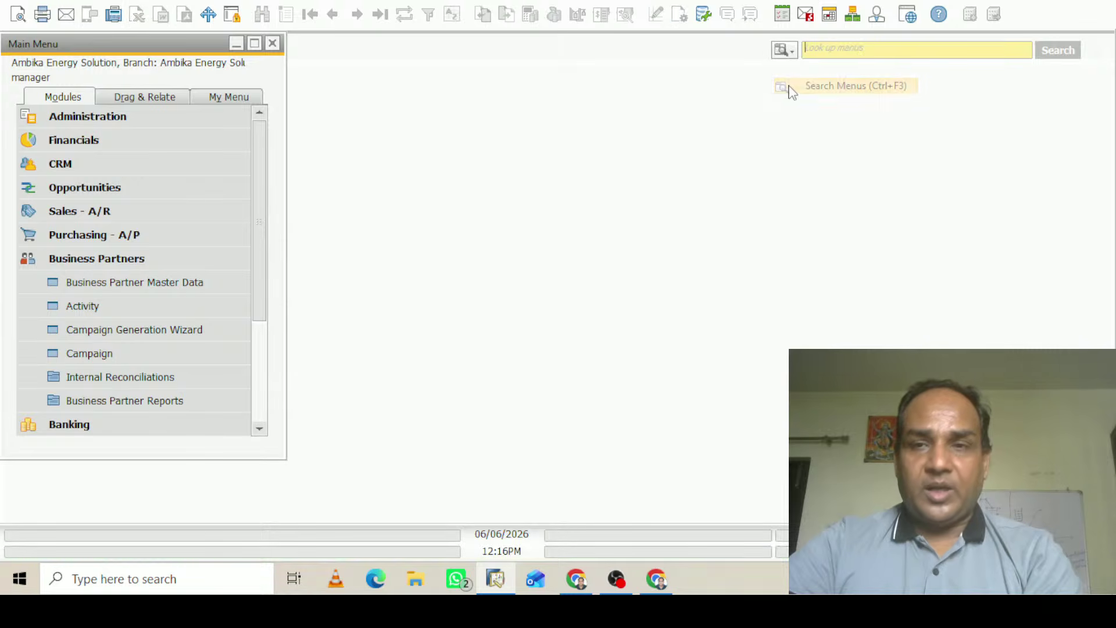
text(G/L)
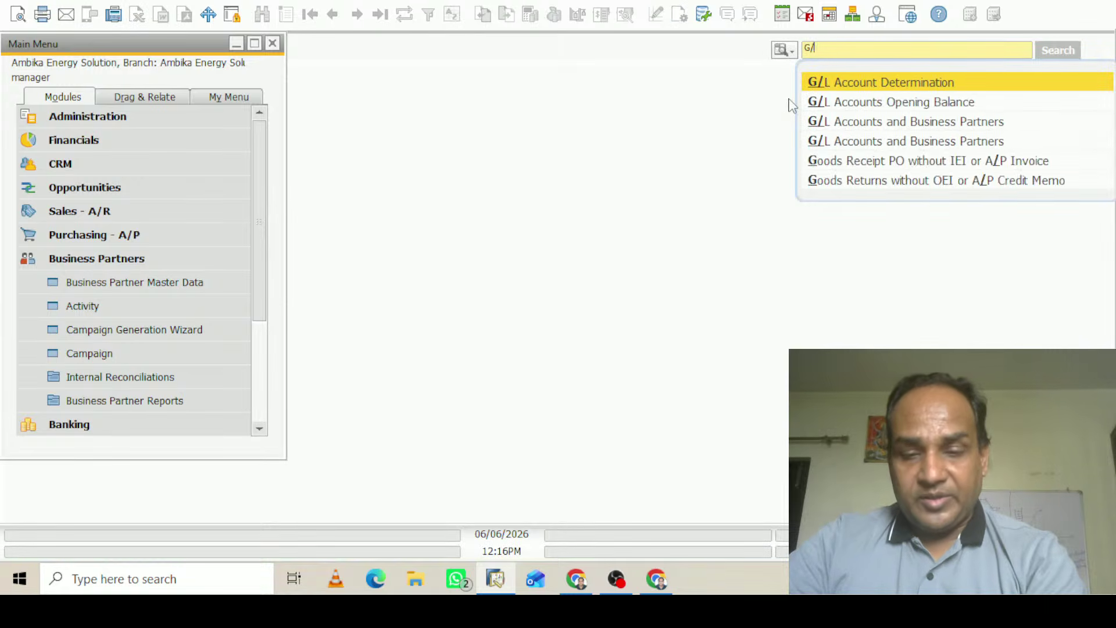
click(933, 82)
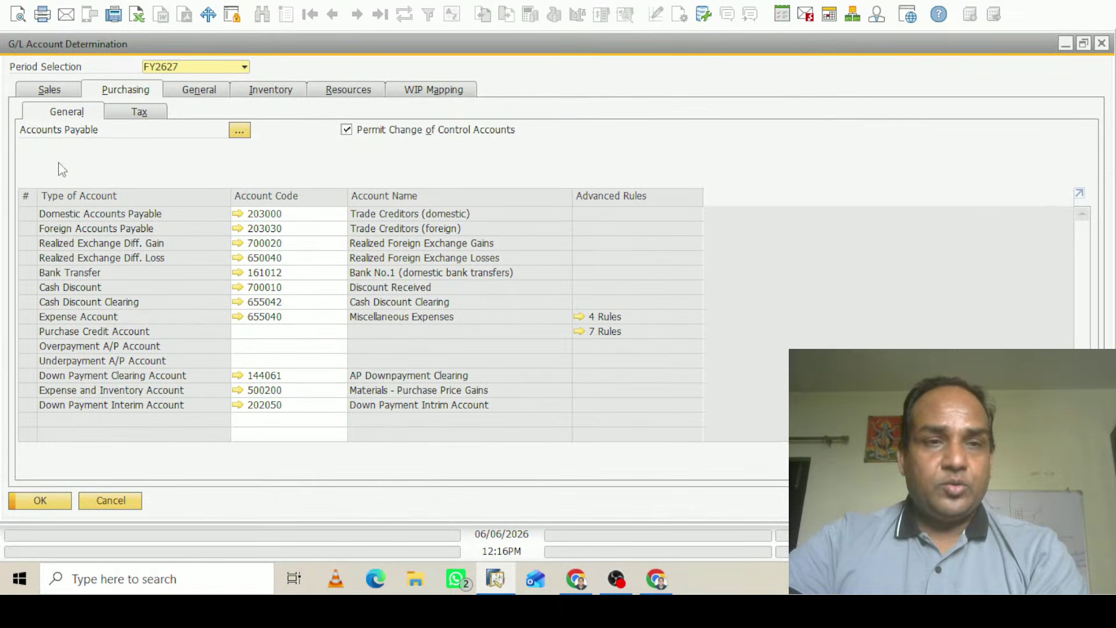
click(137, 114)
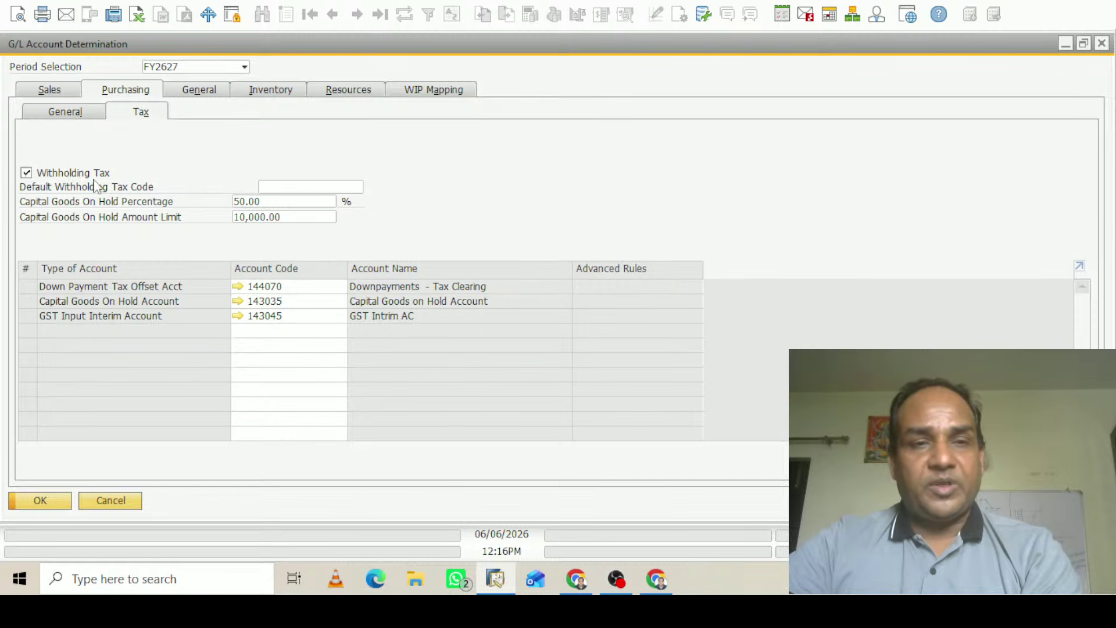
Review the Sales tax settings and browse the Default Withholding Tax Code list without choosing
click(58, 112)
click(48, 92)
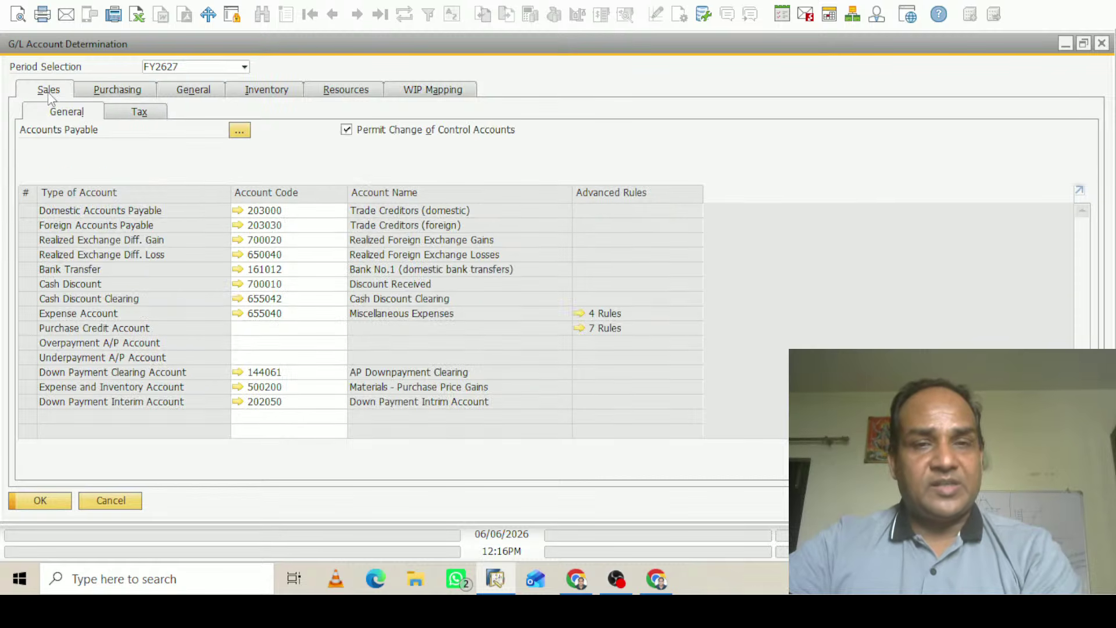
click(140, 113)
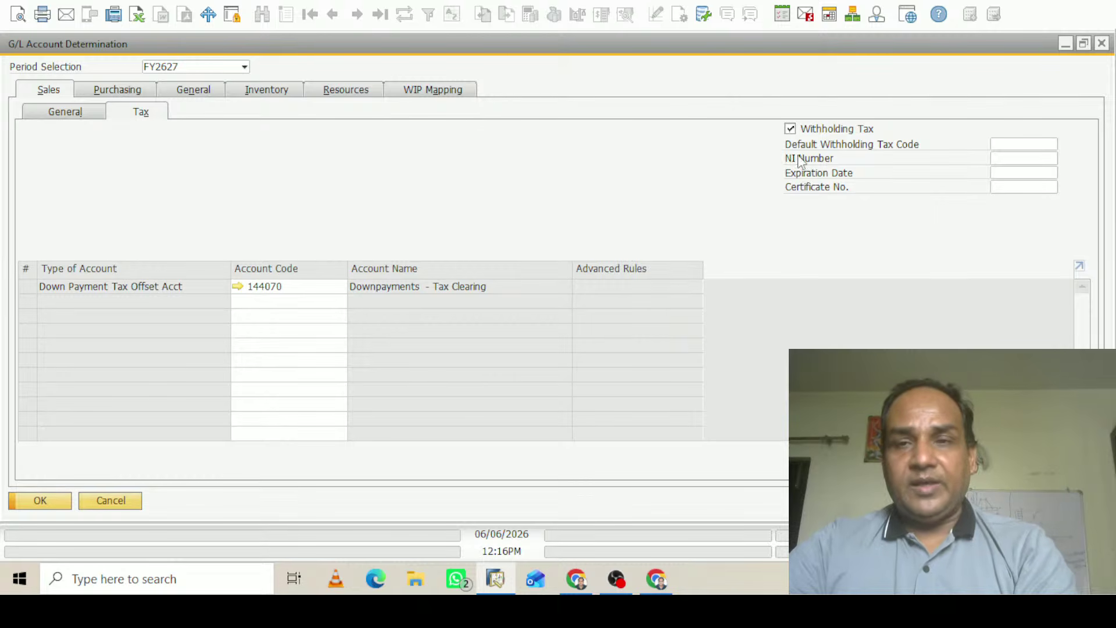
click(1021, 143)
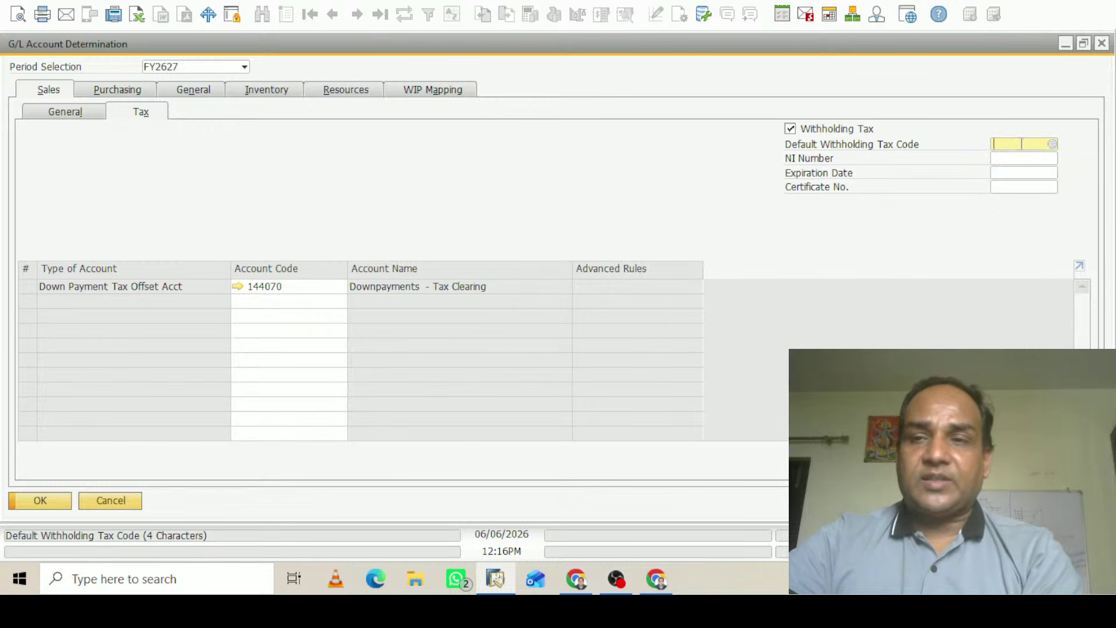
click(1055, 143)
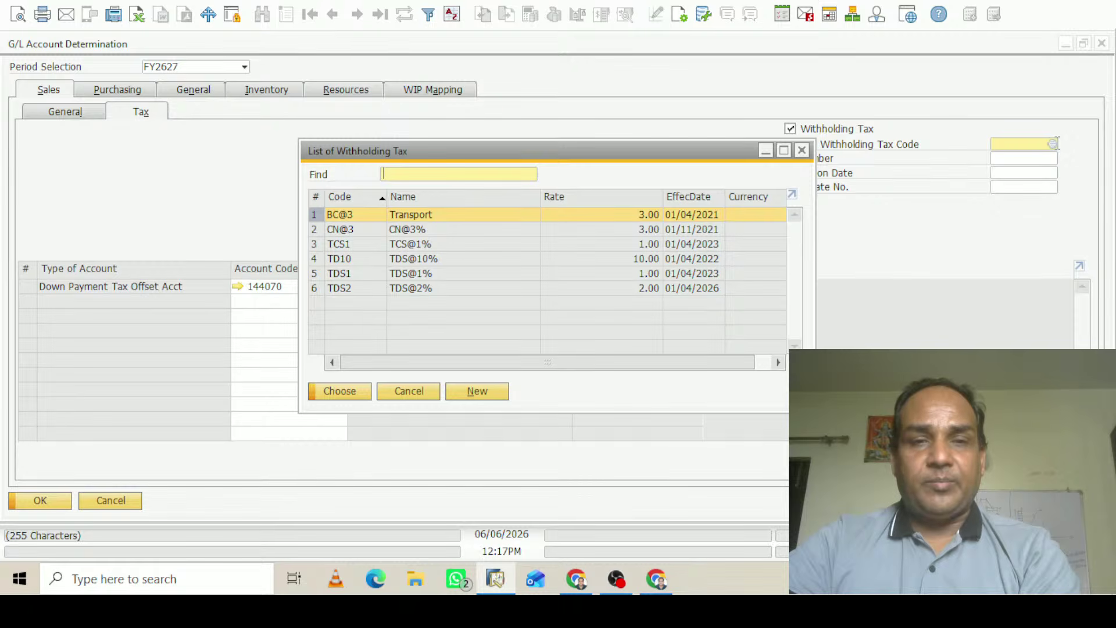
click(803, 152)
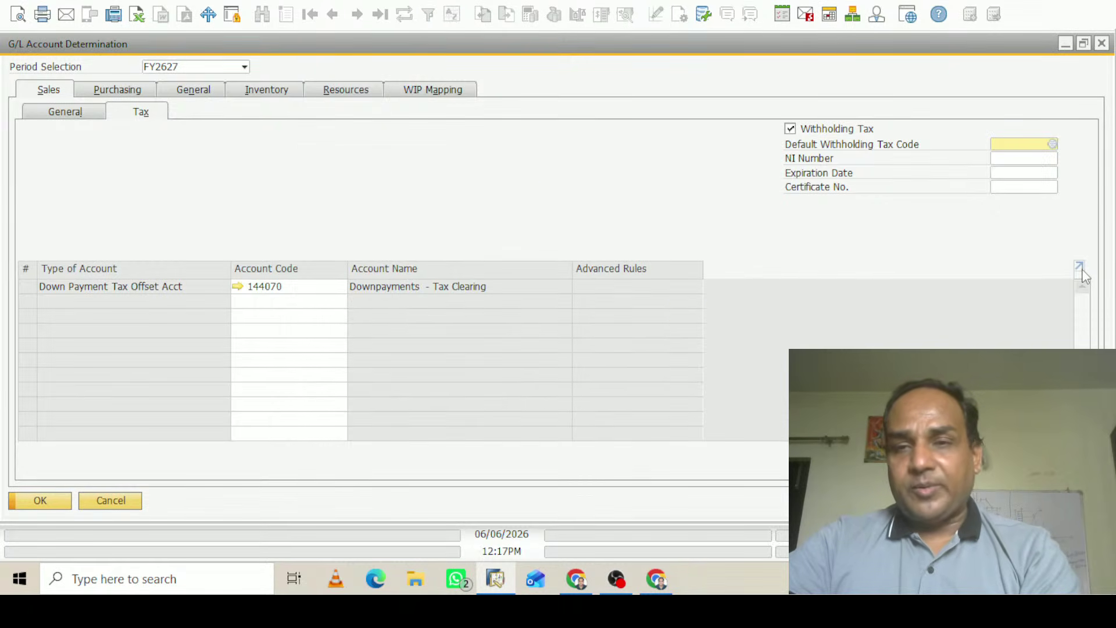
Recheck the Purchasing tax settings, then close G/L Account Determination
click(66, 114)
click(126, 91)
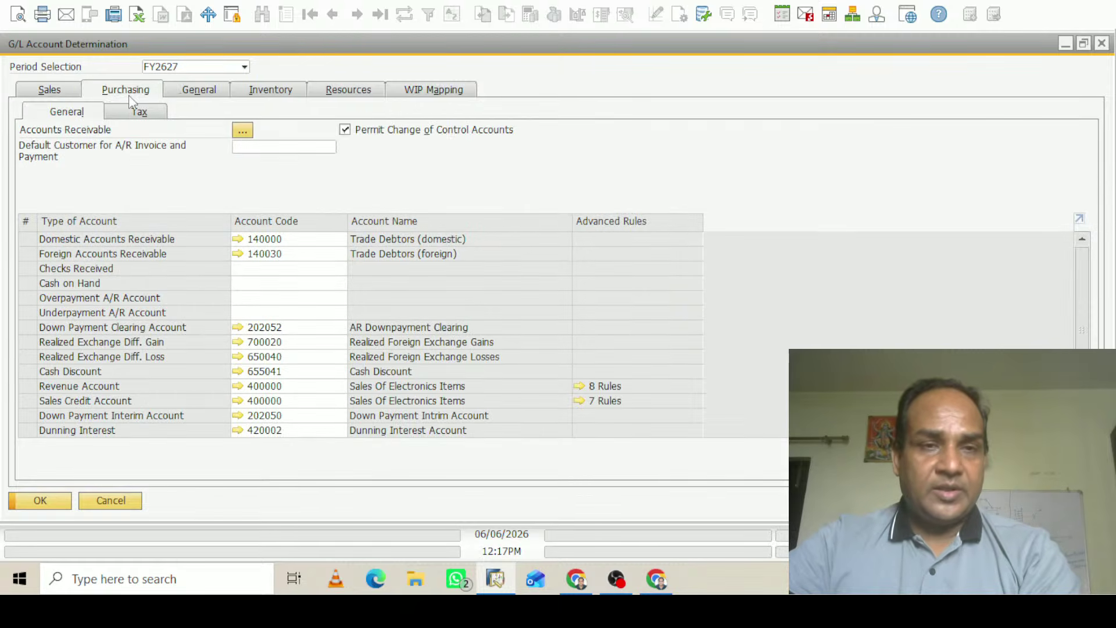
click(141, 113)
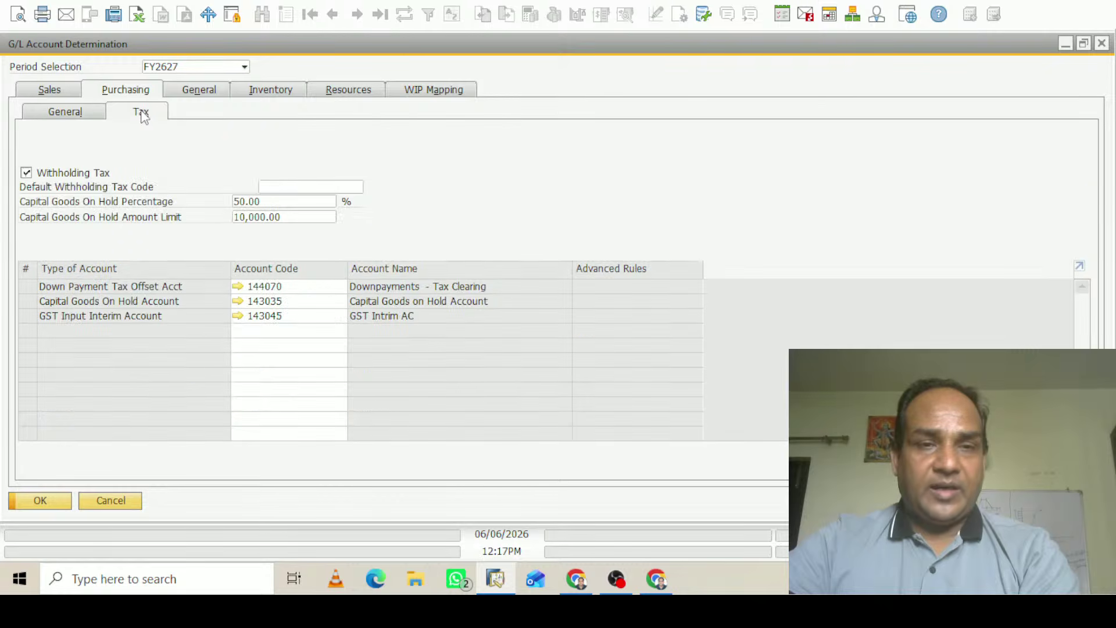
click(1101, 43)
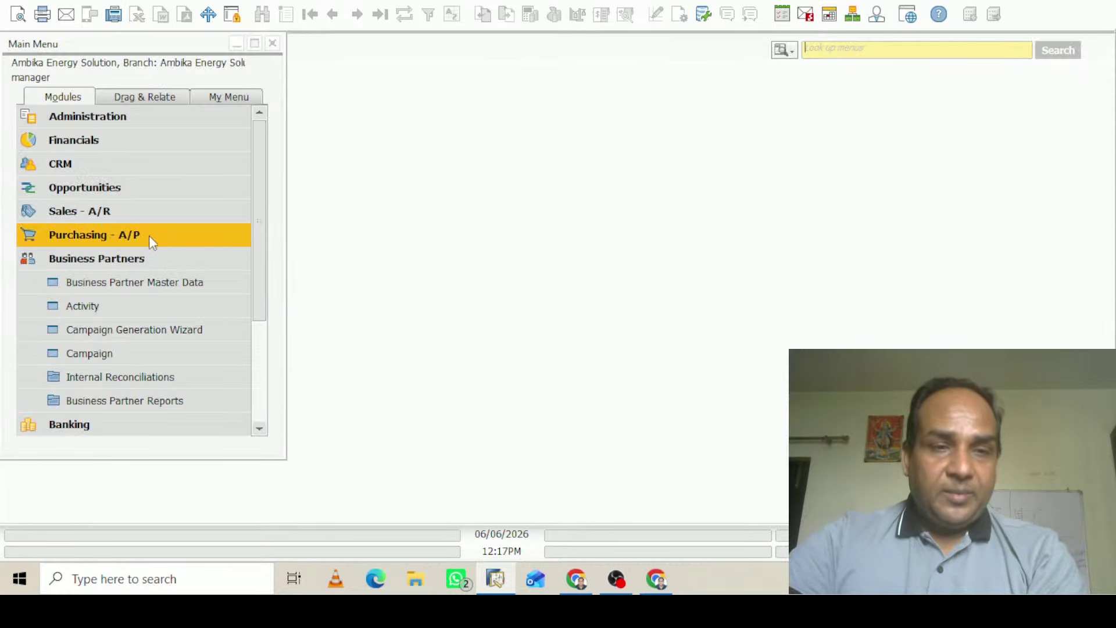
click(114, 258)
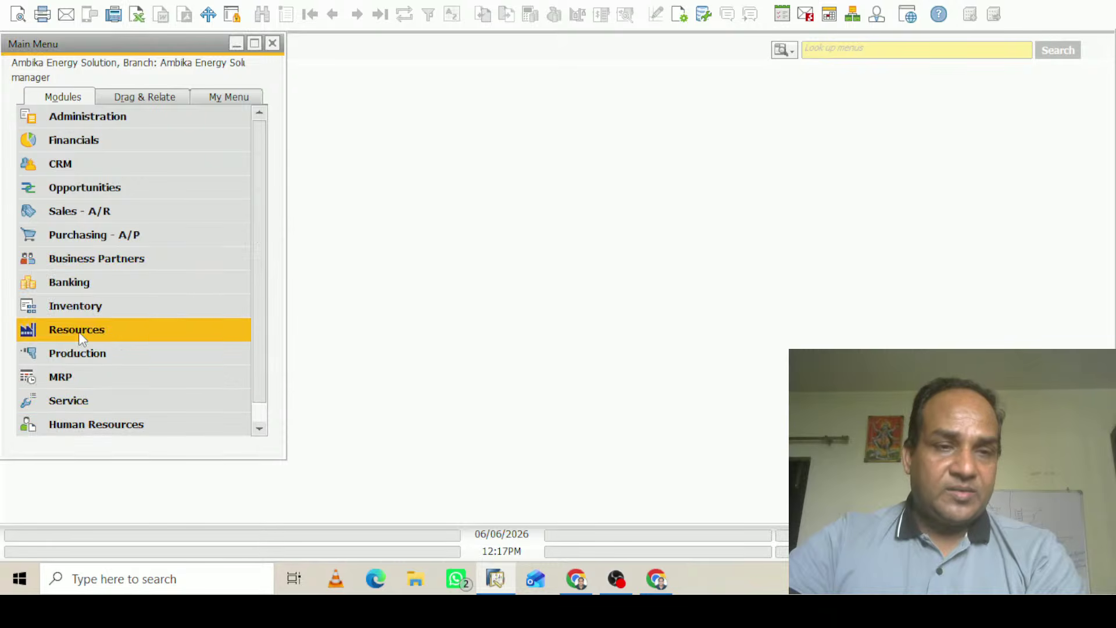
click(76, 309)
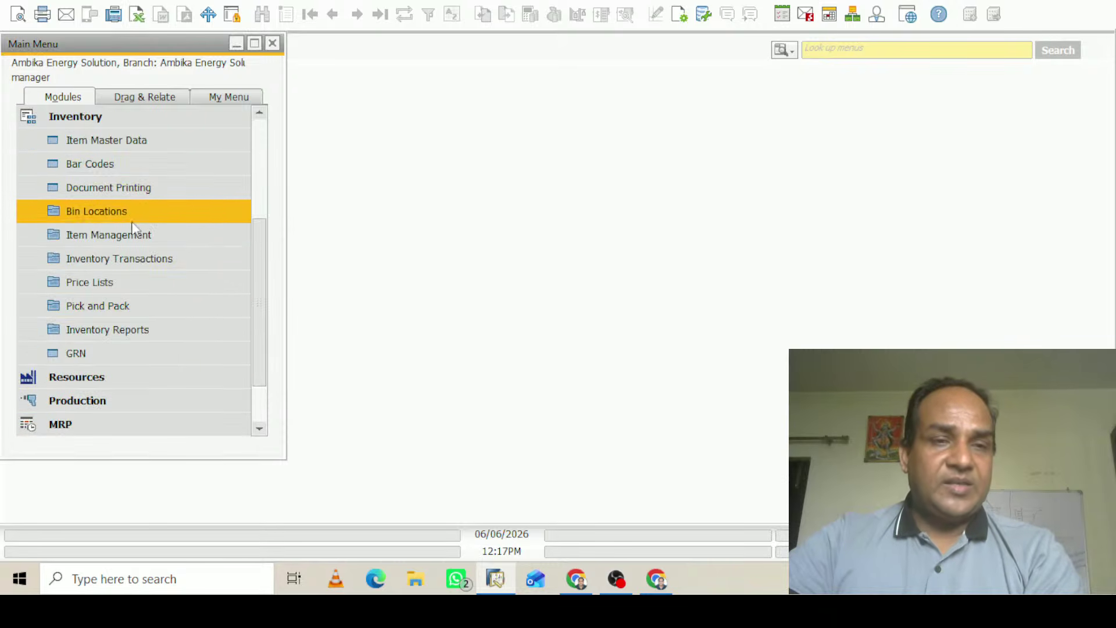
click(123, 145)
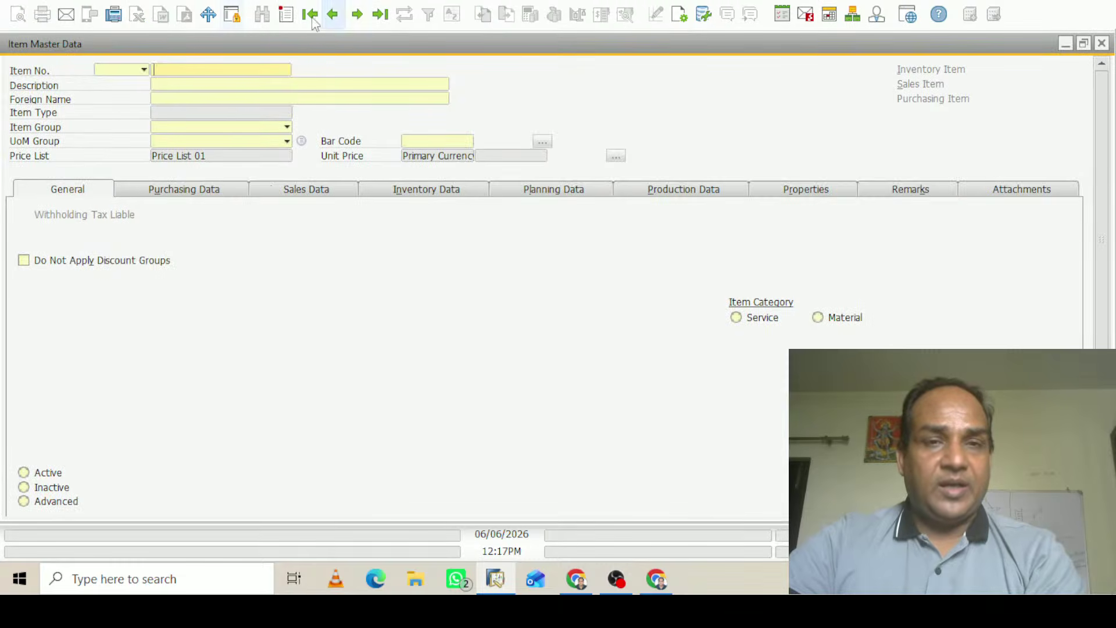
click(332, 16)
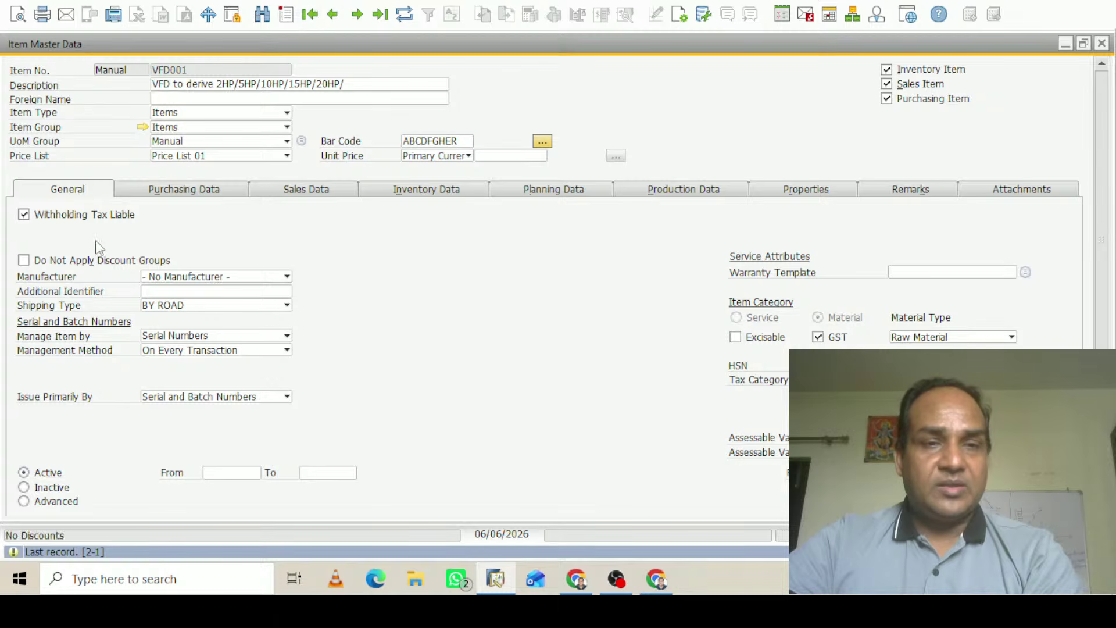
click(1102, 43)
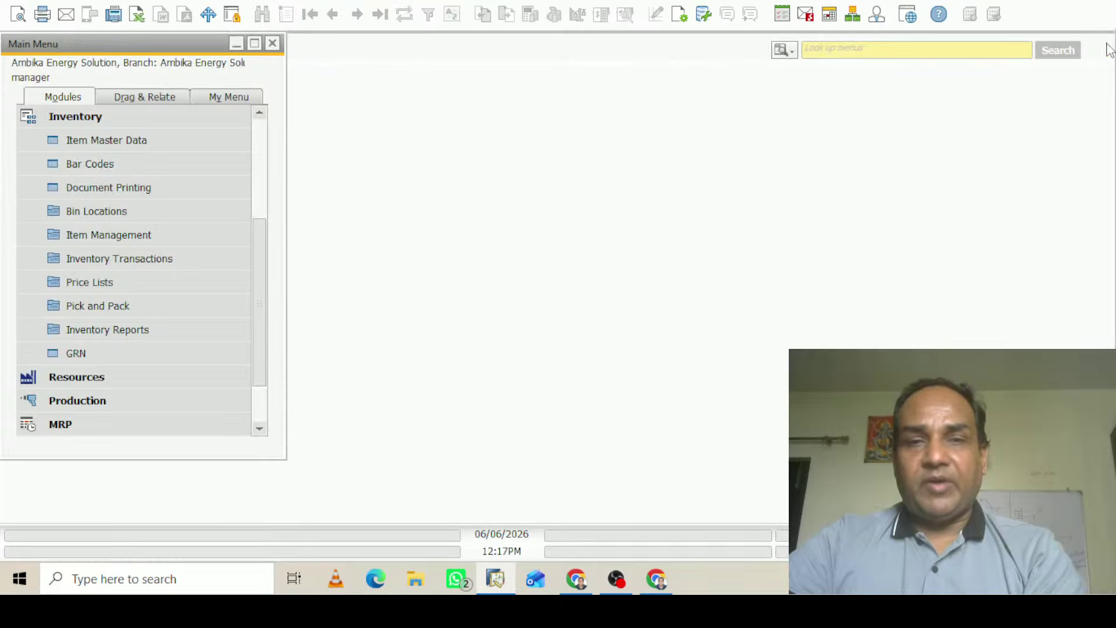
click(35, 116)
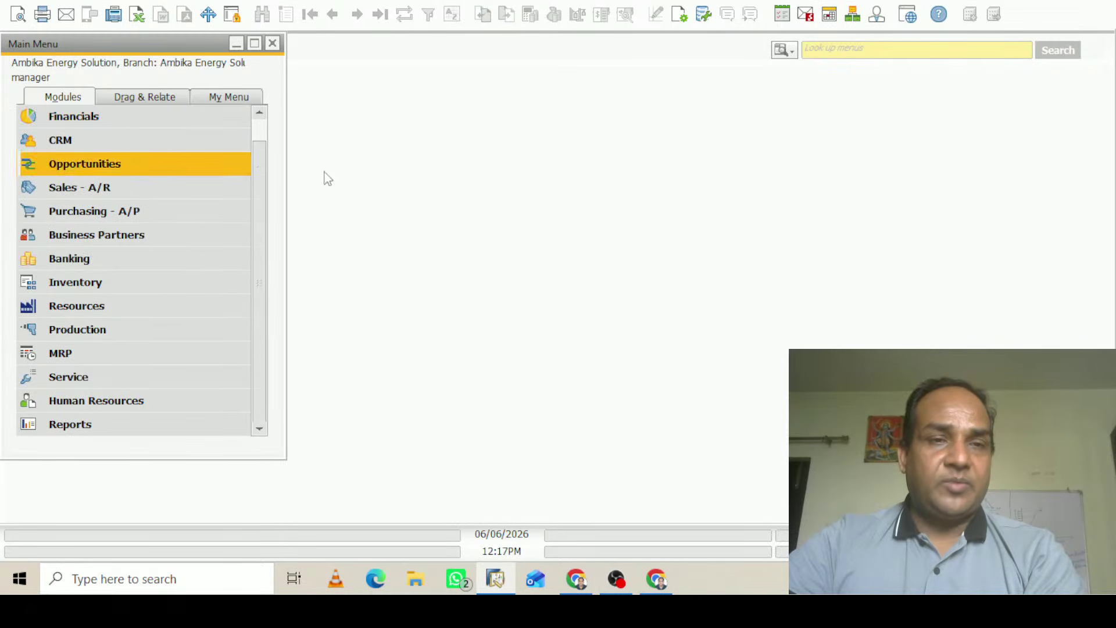
click(92, 186)
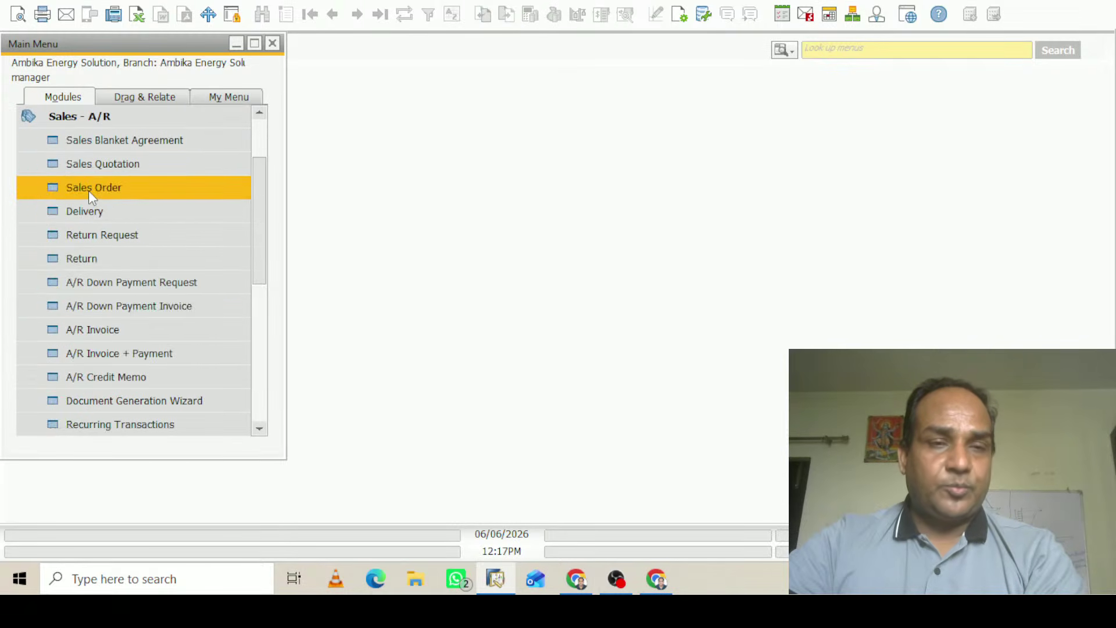
click(135, 336)
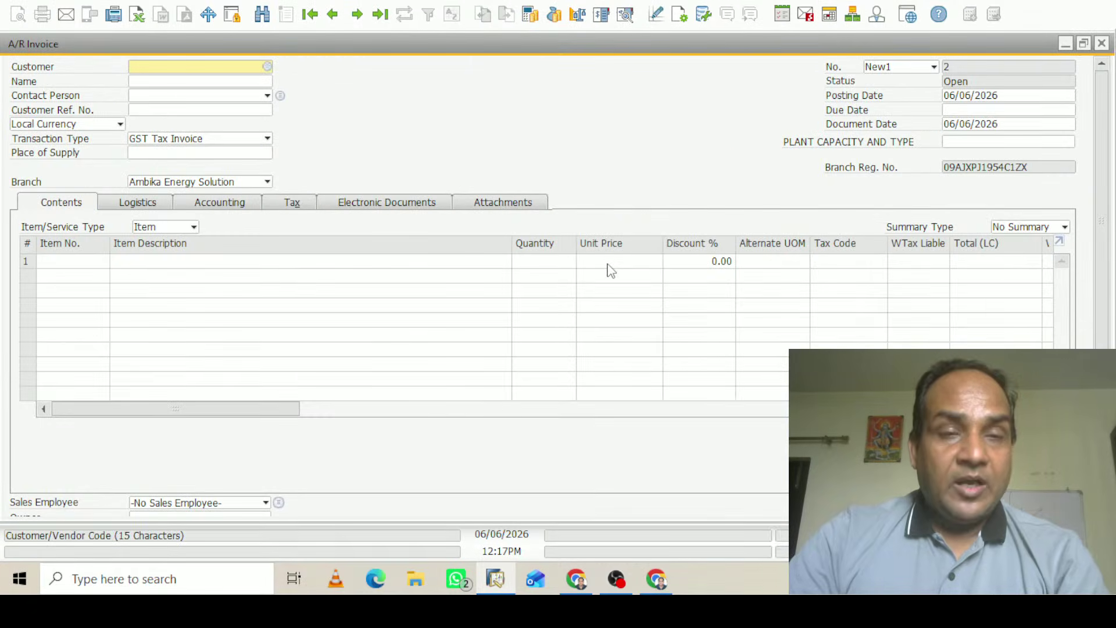
key(Tab)
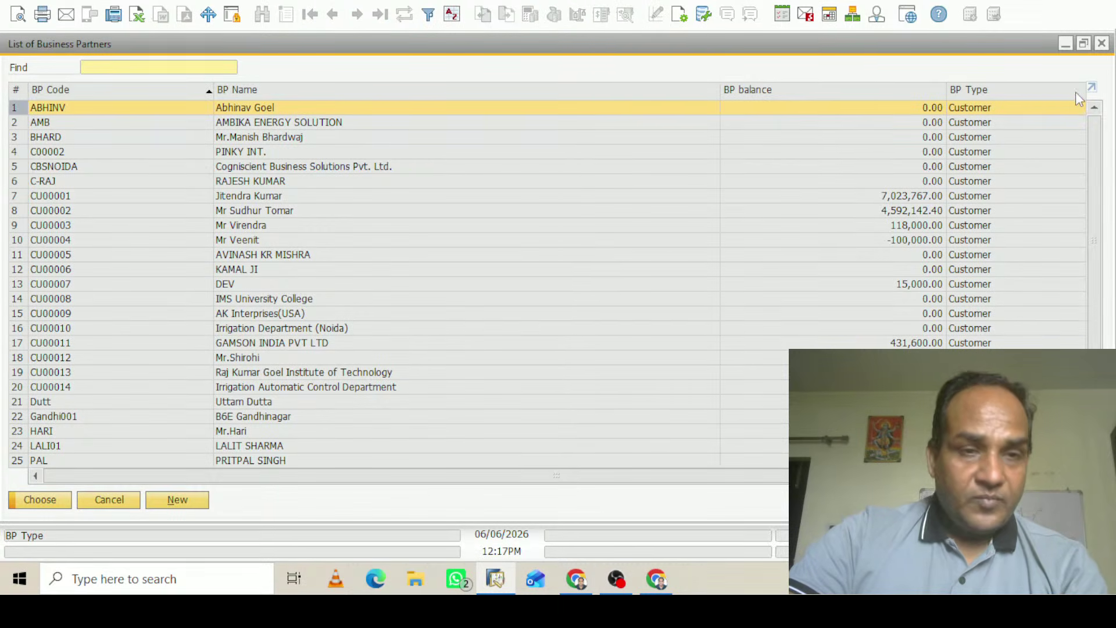
click(1102, 44)
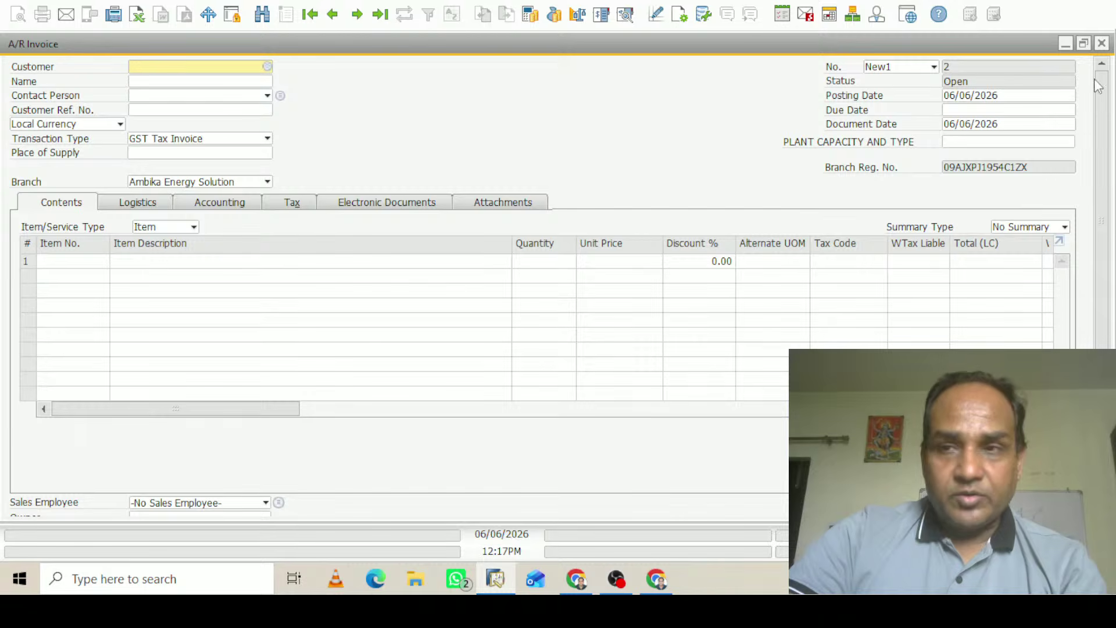
click(1102, 43)
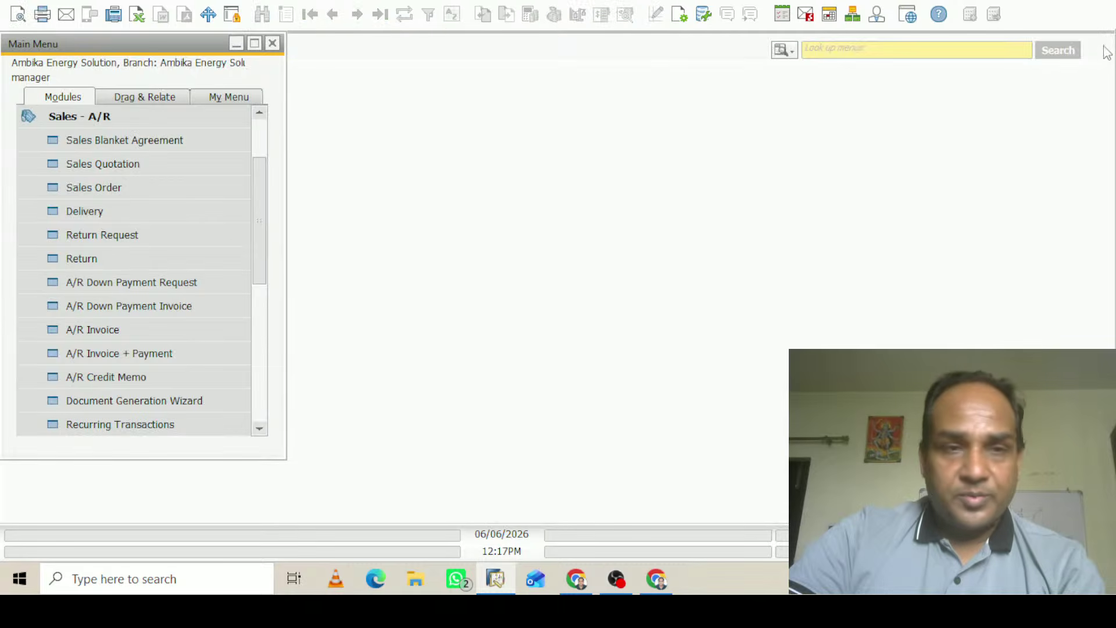
Open a new A/P Invoice from the Purchasing - A/P module
click(73, 119)
click(125, 212)
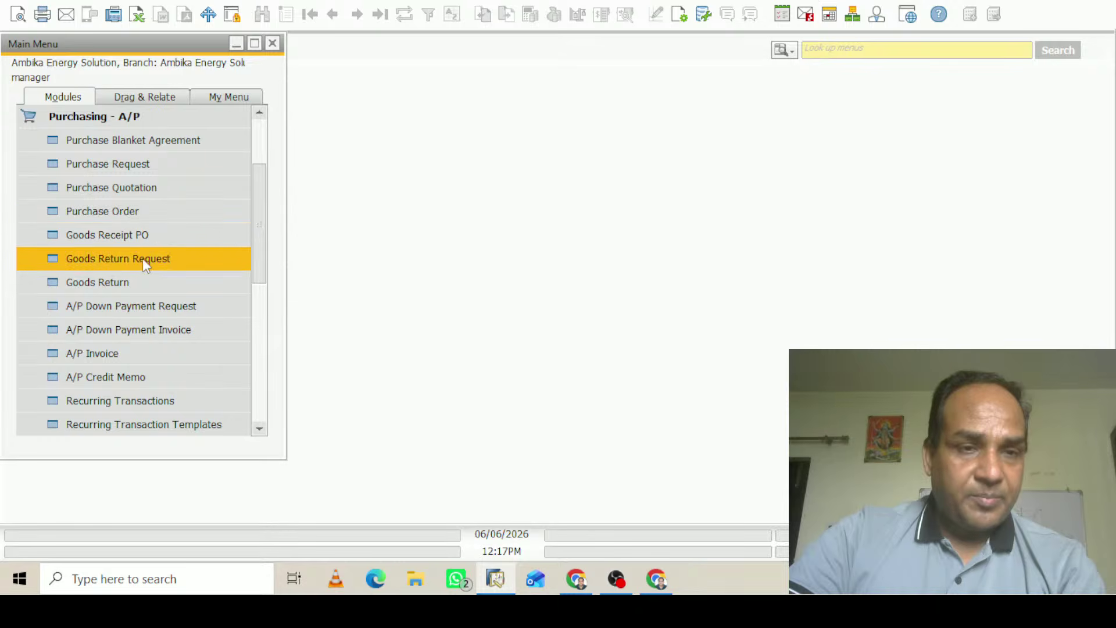
click(110, 355)
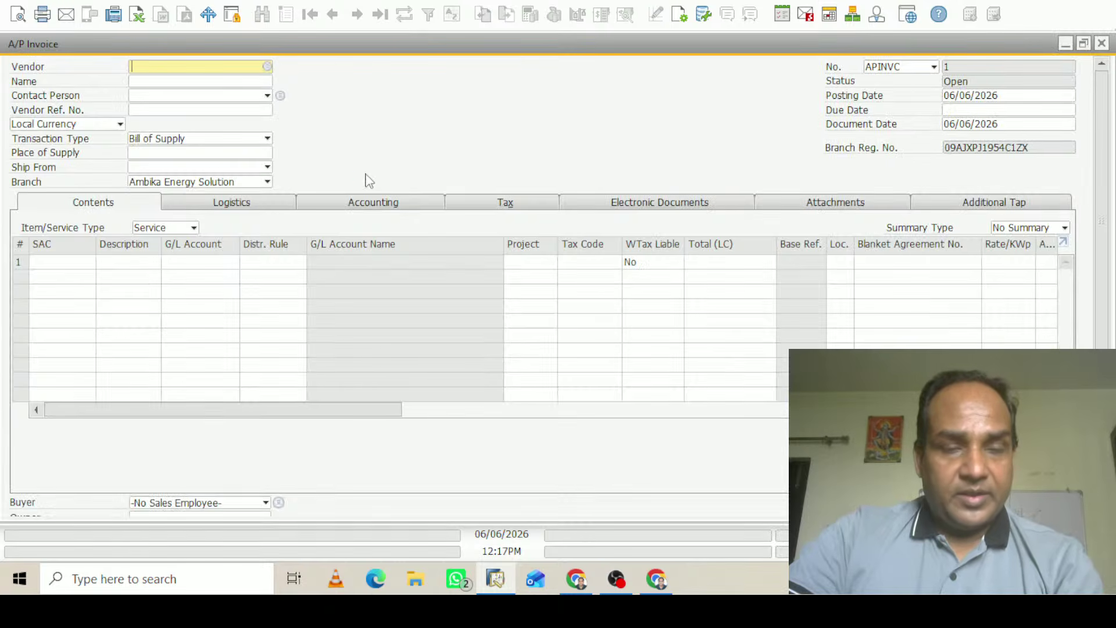
Choose vendor Waaree and bring up the SAC code list for line 1
key(Tab)
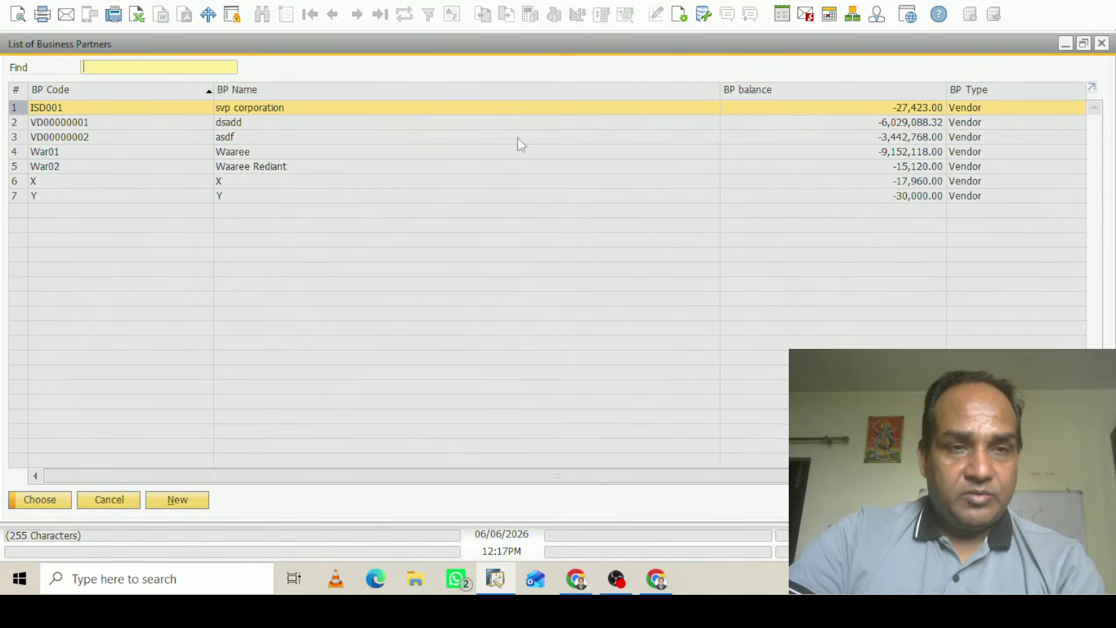
click(238, 152)
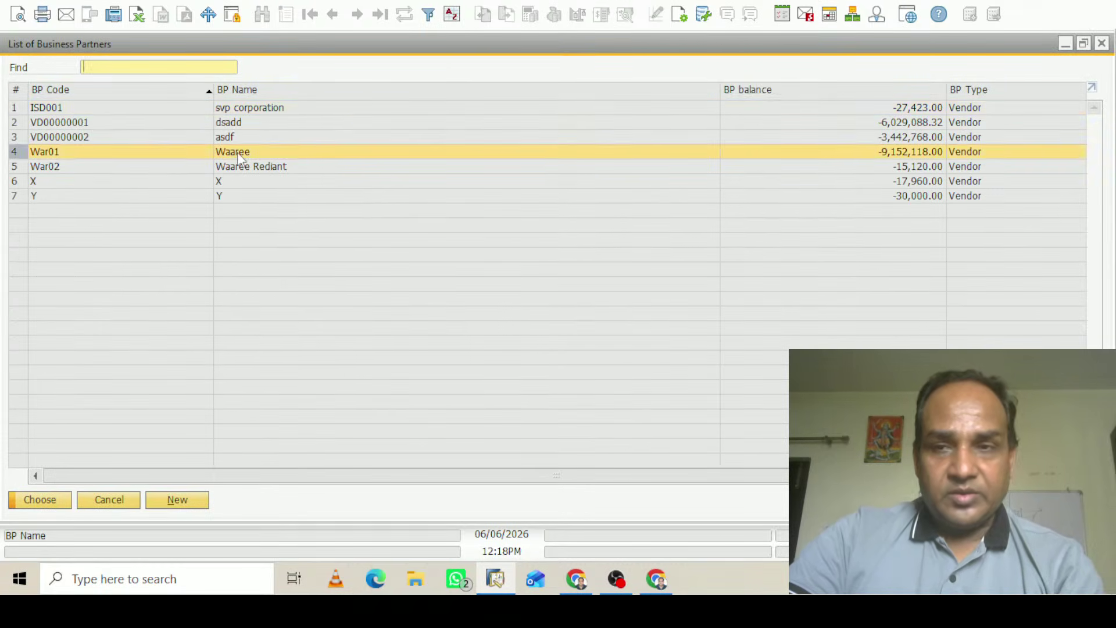
click(40, 502)
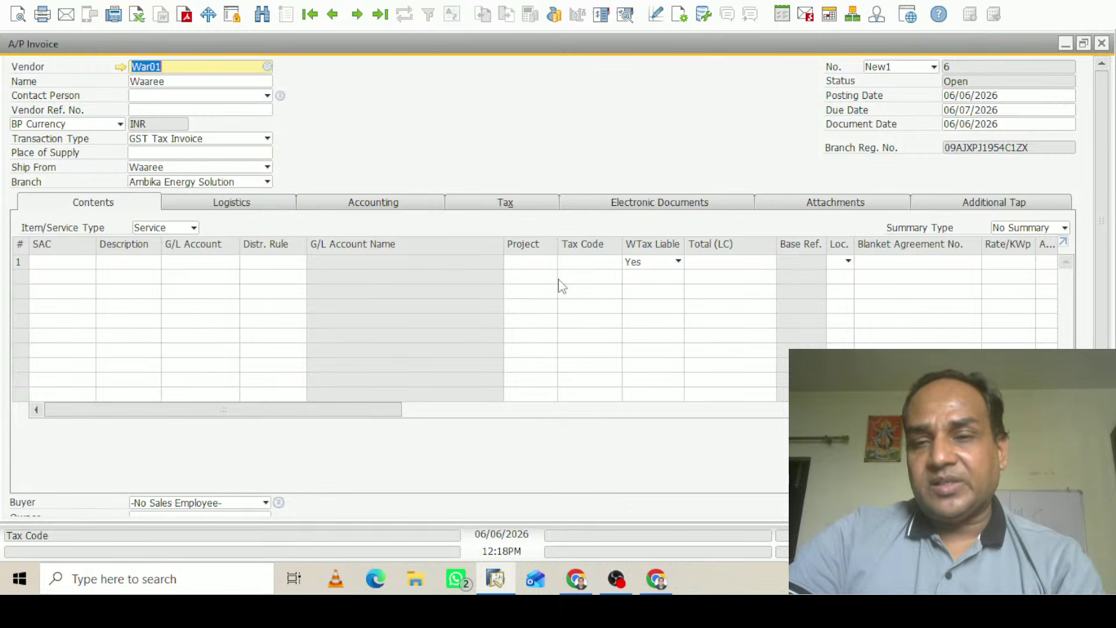
click(75, 261)
key(Tab)
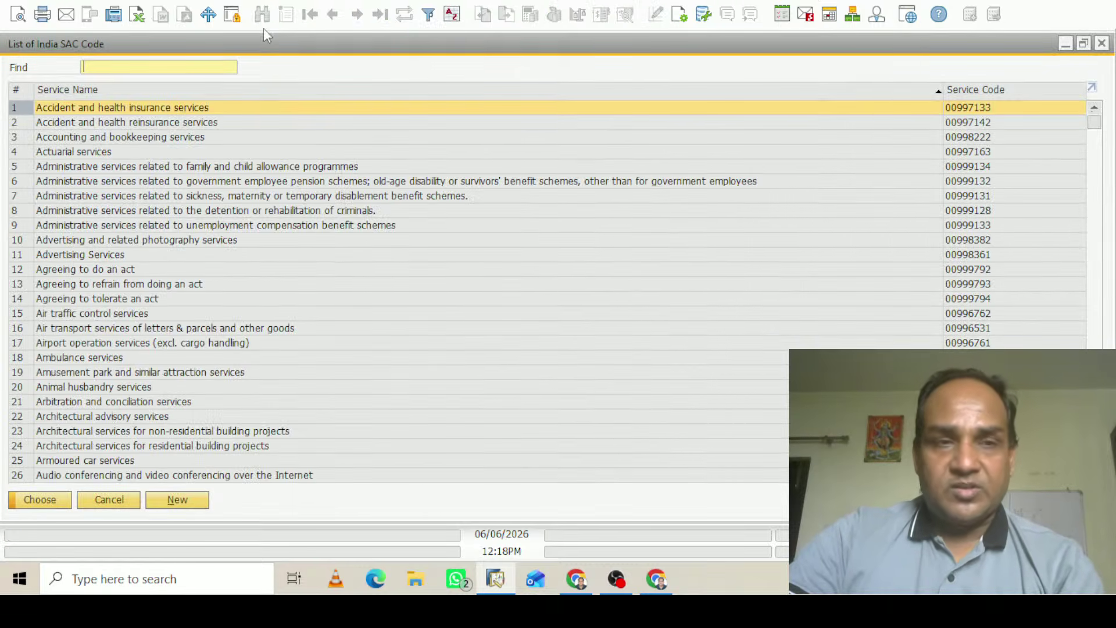
Give line 1 rent SAC code 00997212 and the description 'Rent of Office'
text(RENT)
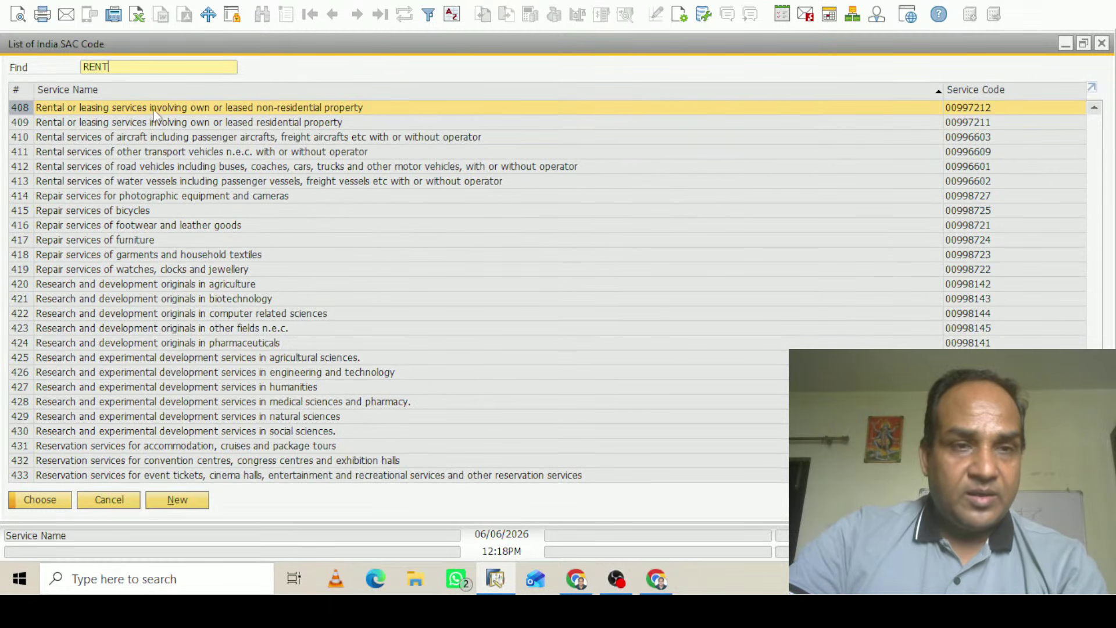
click(56, 503)
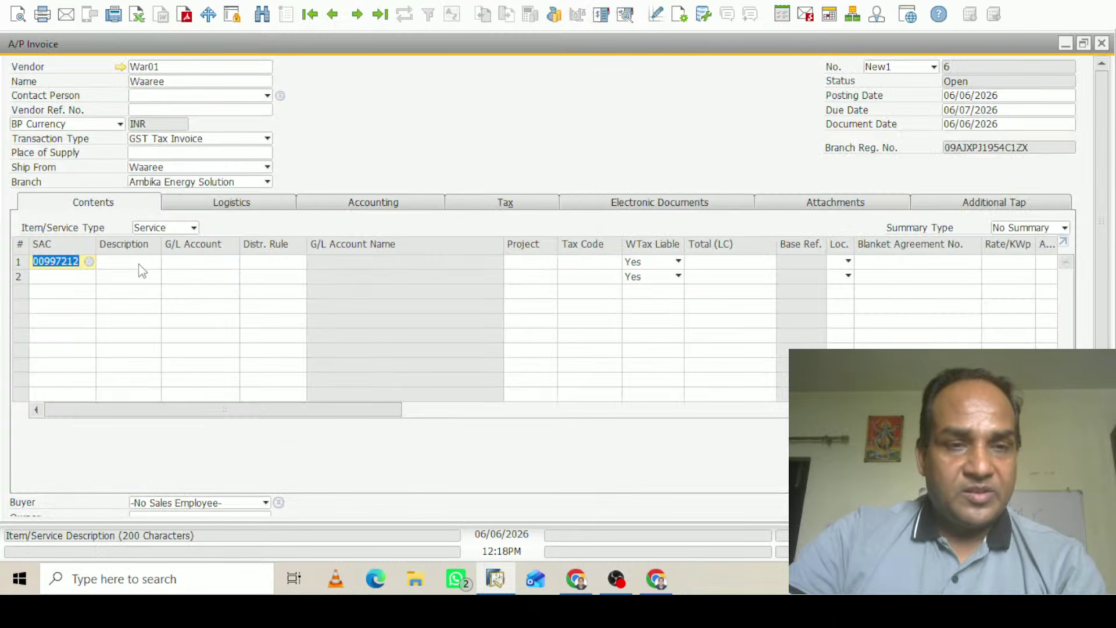
click(140, 262)
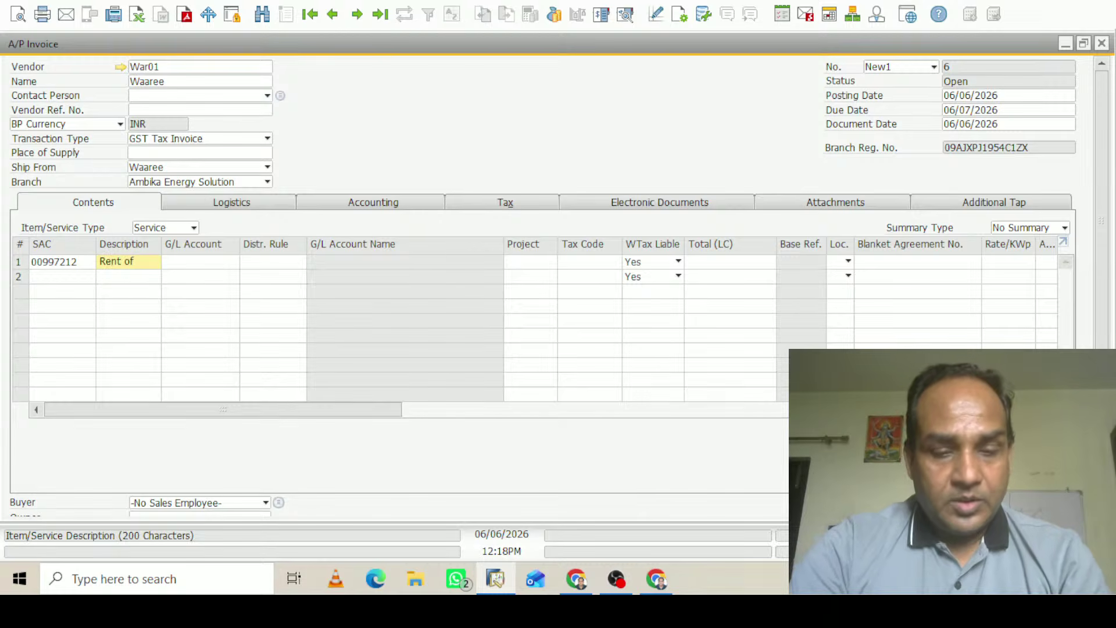
text(ce)
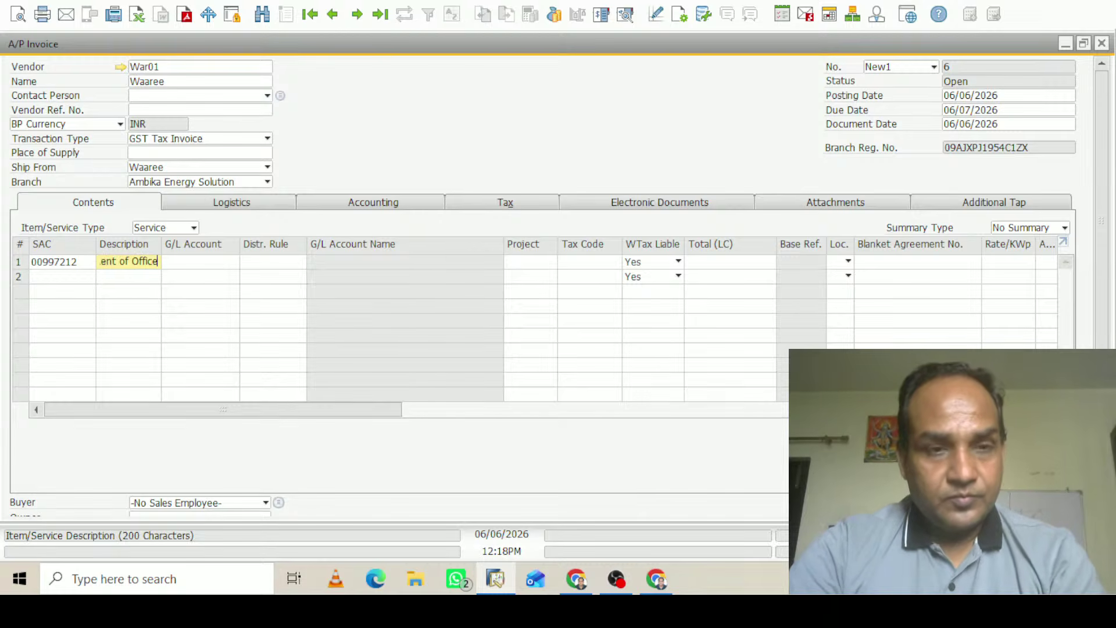
click(219, 265)
Search the name-sorted G/L account list for 're', 'exp' and 'office', then open Chart of Accounts
click(233, 262)
double_click(528, 146)
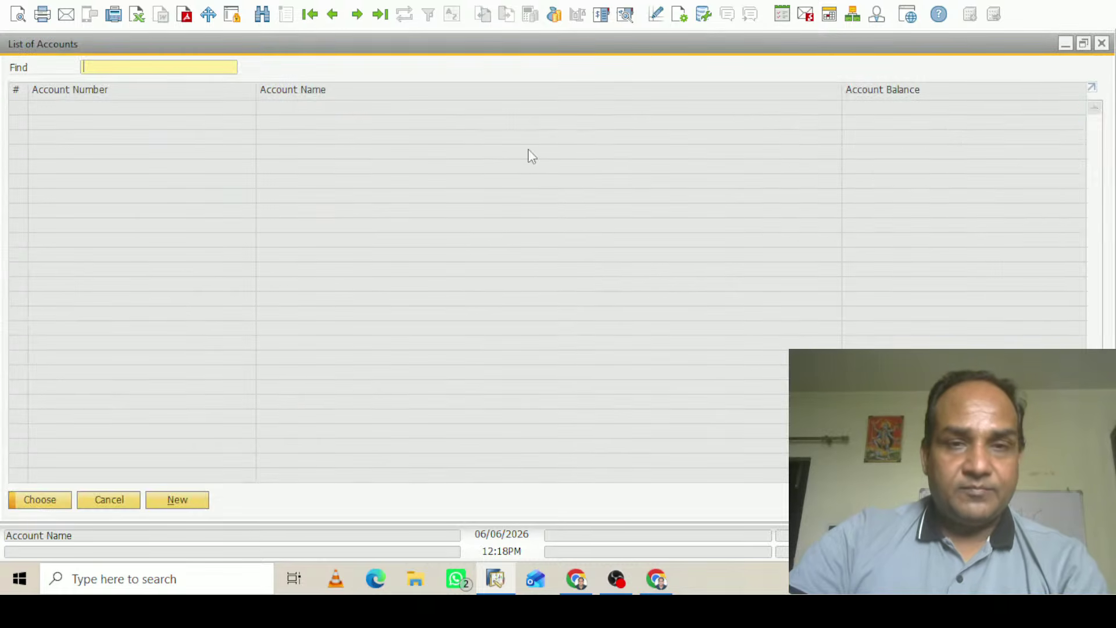
click(314, 89)
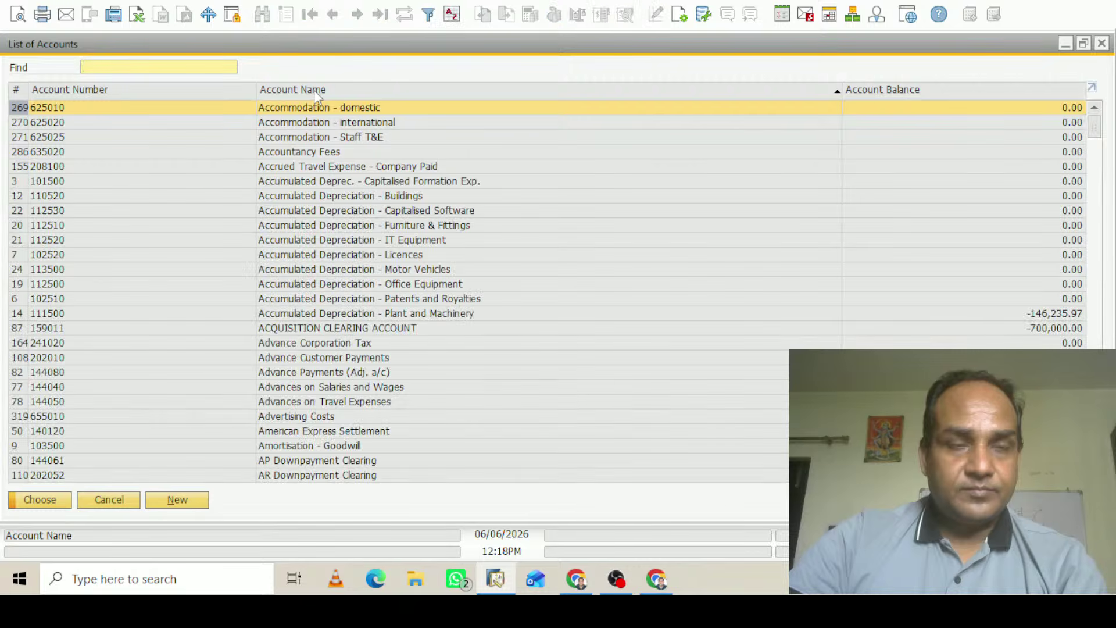
text(re)
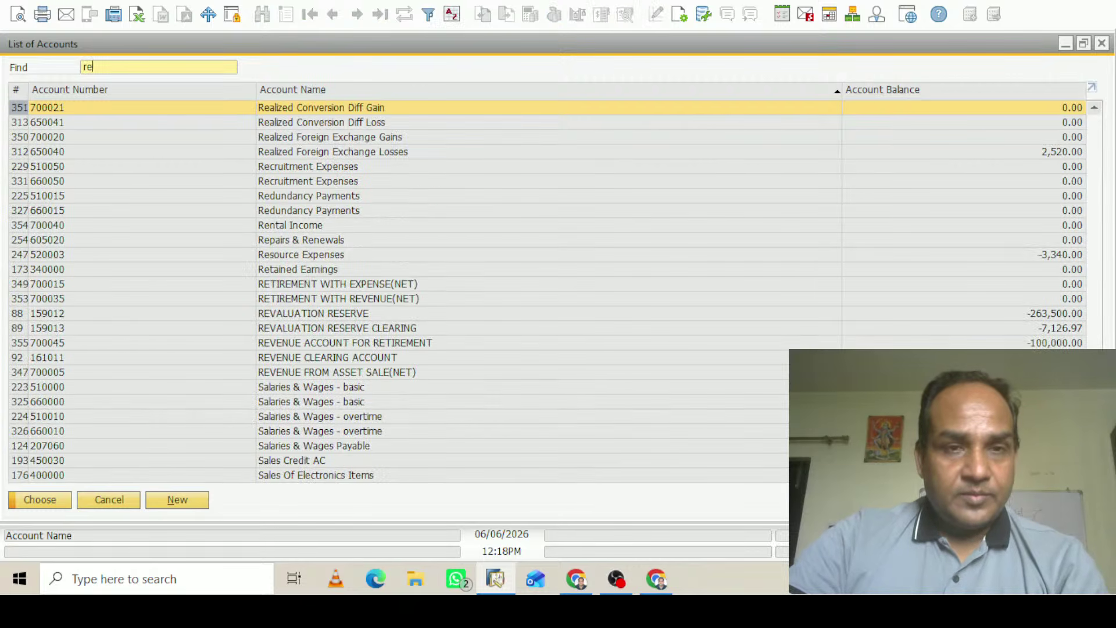
key(BackSpace)
key(BackSpace)
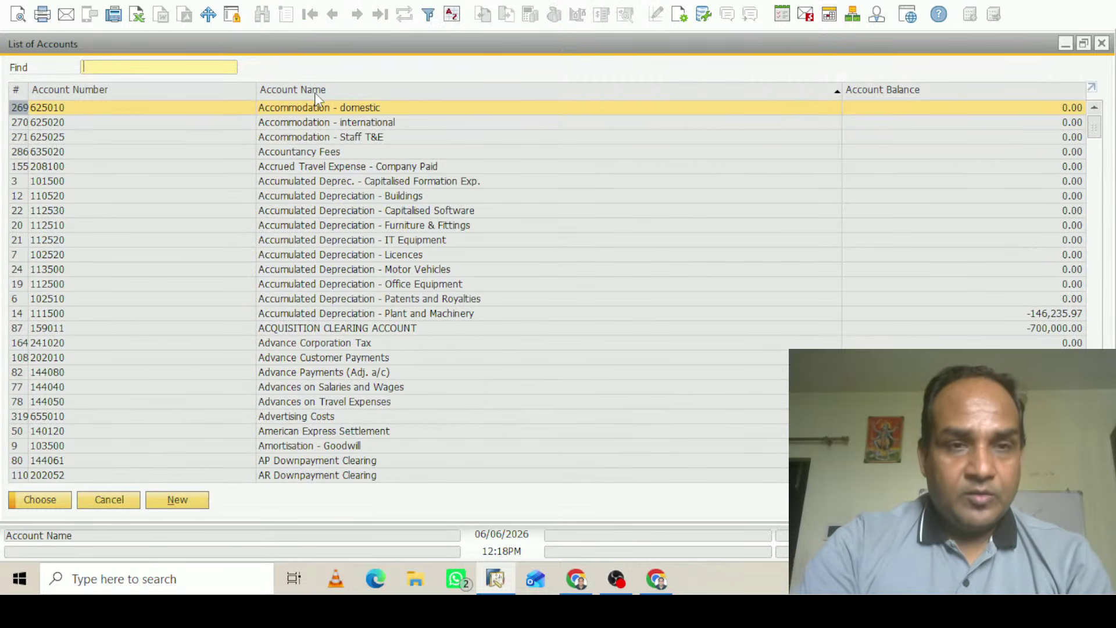
text(exp)
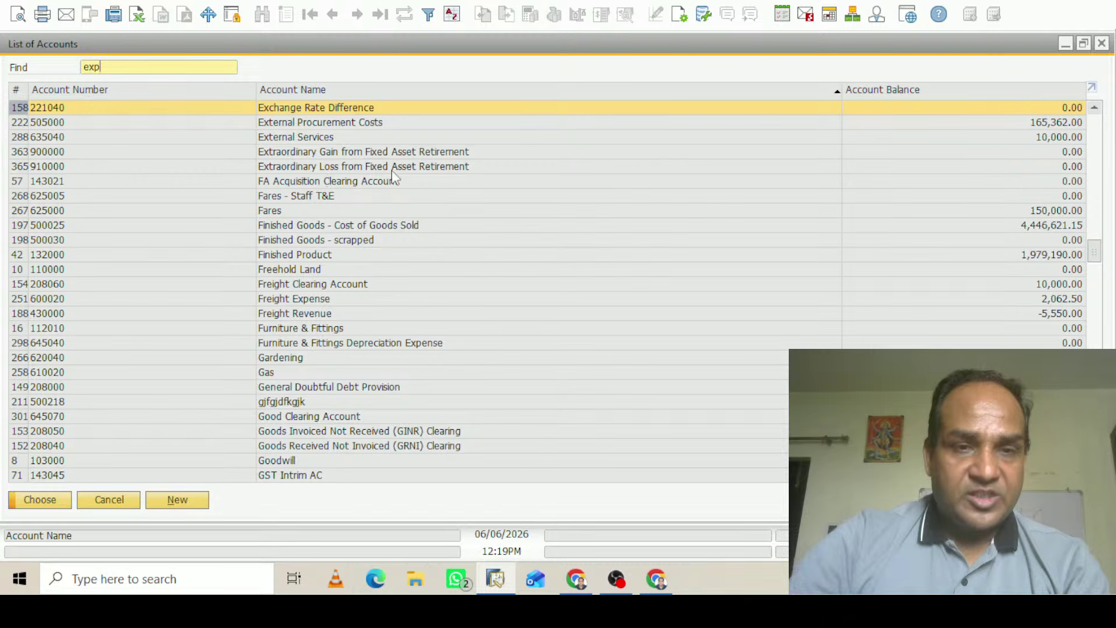
key(BackSpace)
key(BackSpace)
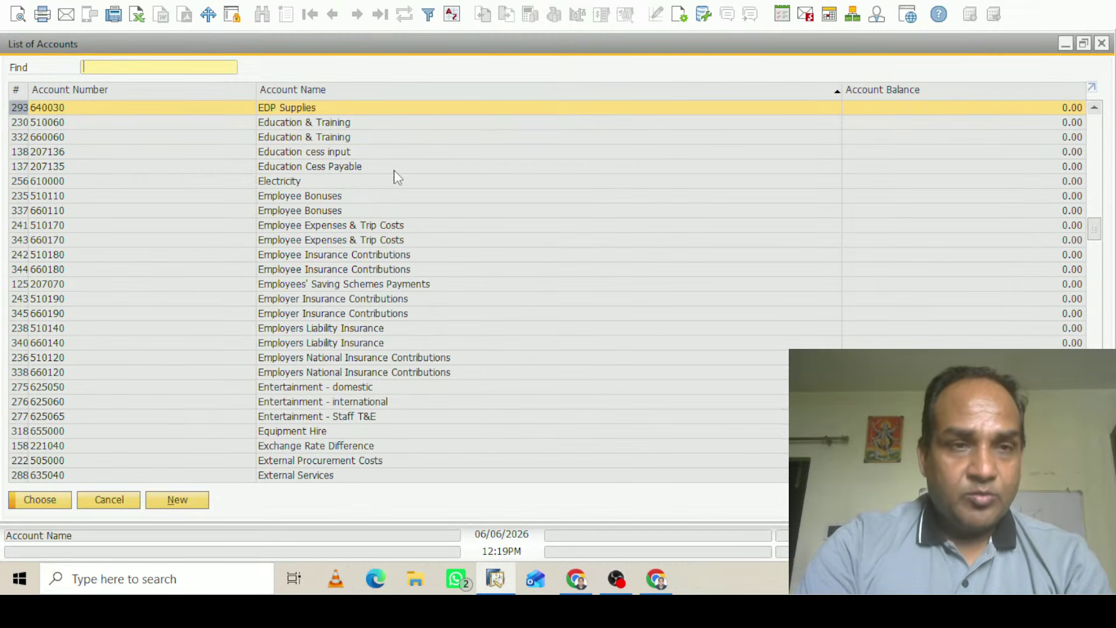
key(BackSpace)
text(office)
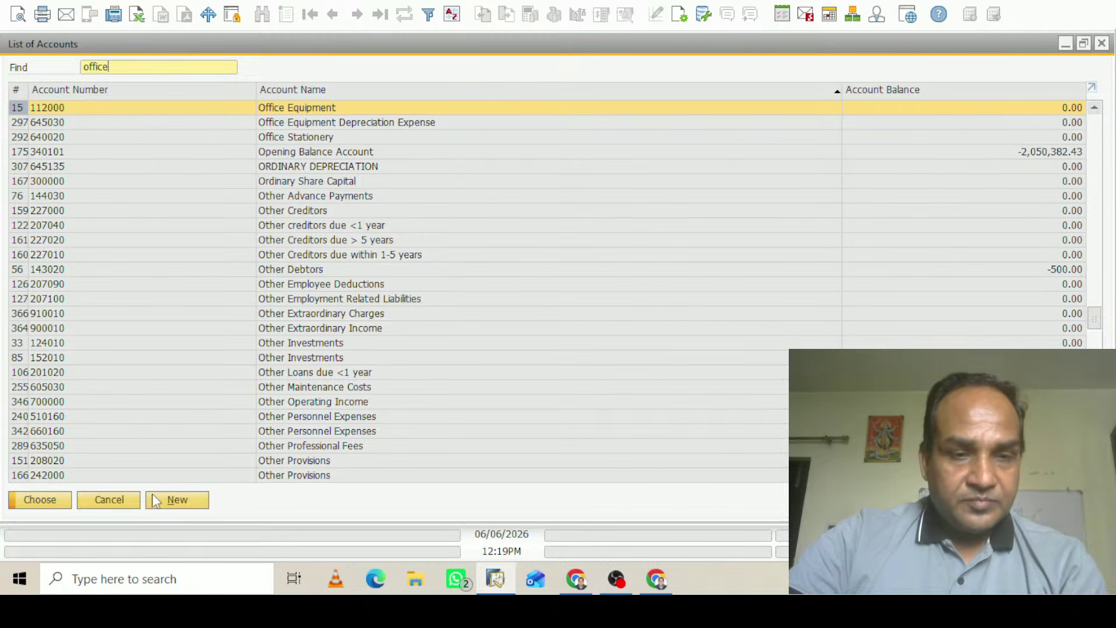
click(170, 506)
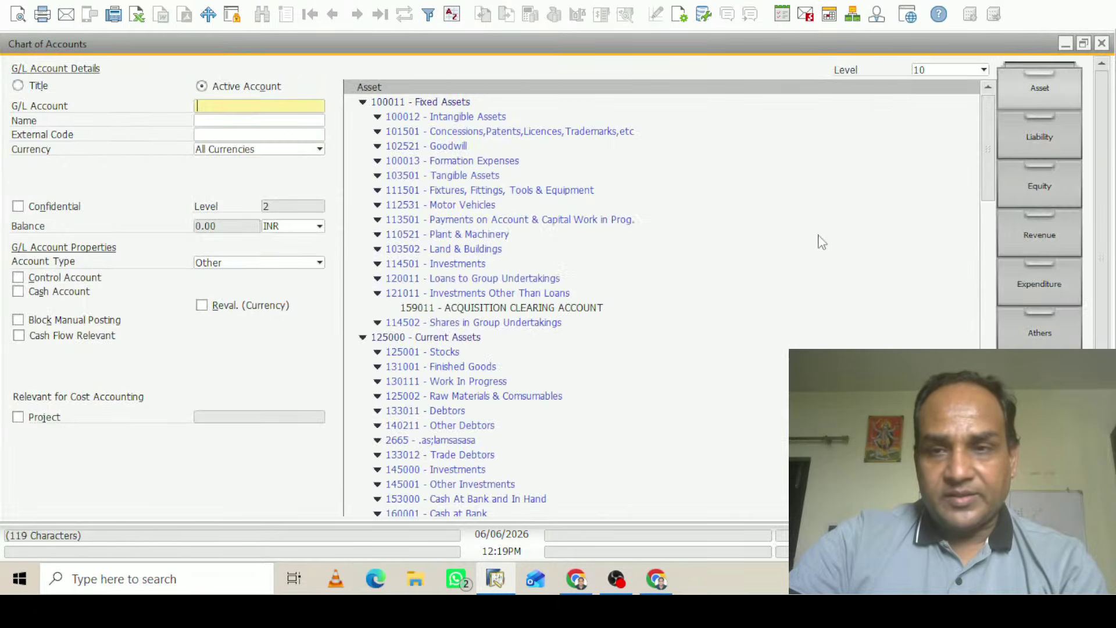
Locate account 620000 Property Rent among the Expenditure accounts, then close Chart of Accounts
click(1031, 275)
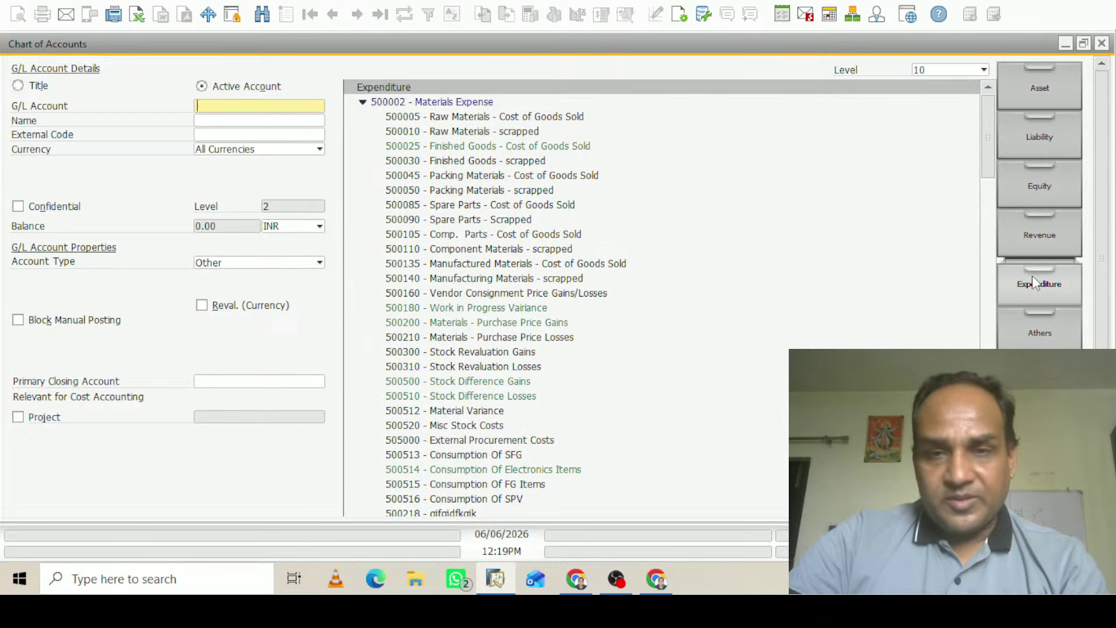
drag(991, 118, 992, 239)
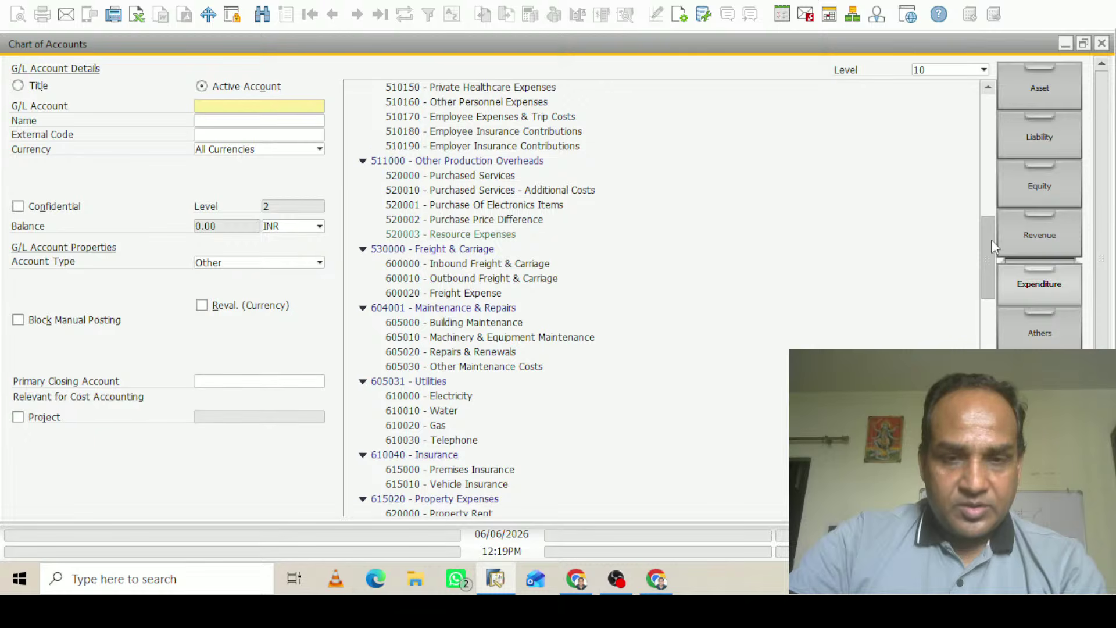
drag(992, 239, 1000, 263)
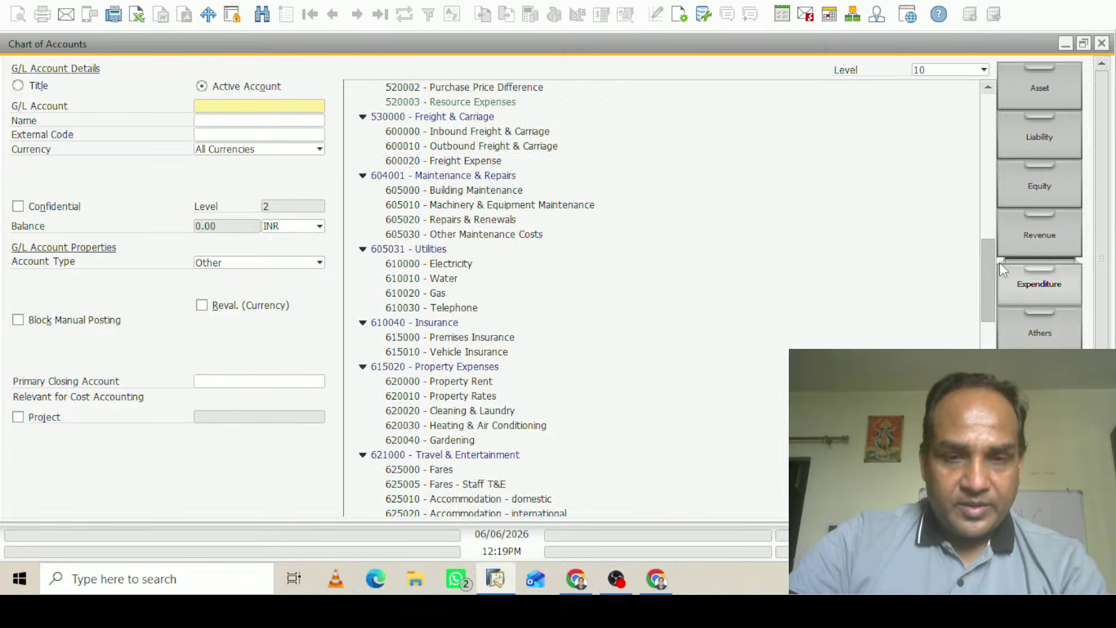
click(427, 384)
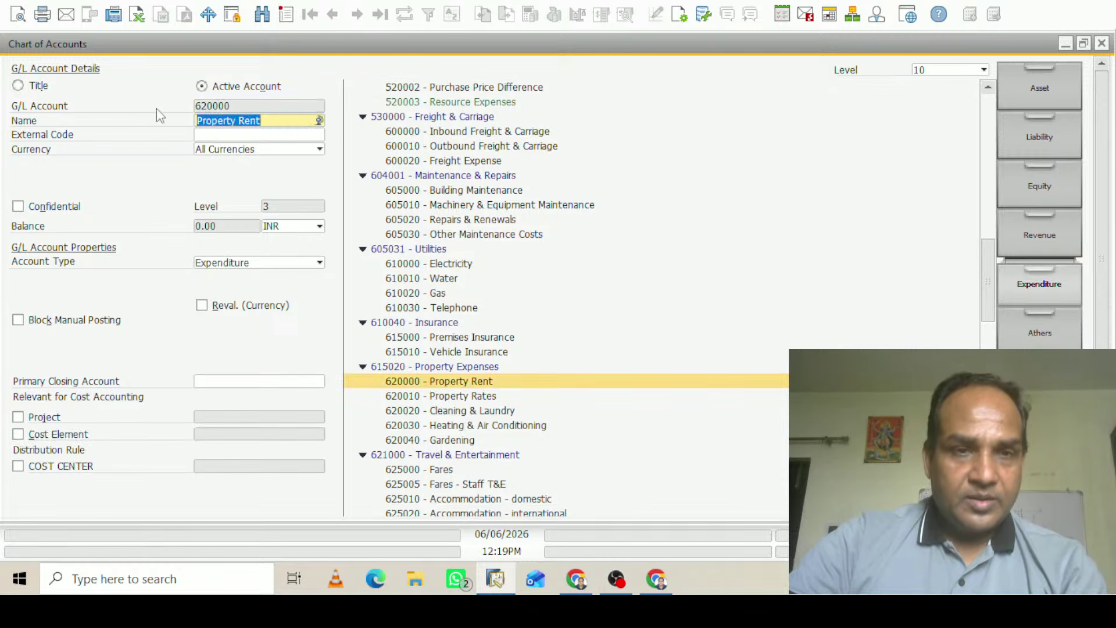
right_click(222, 110)
key(Escape)
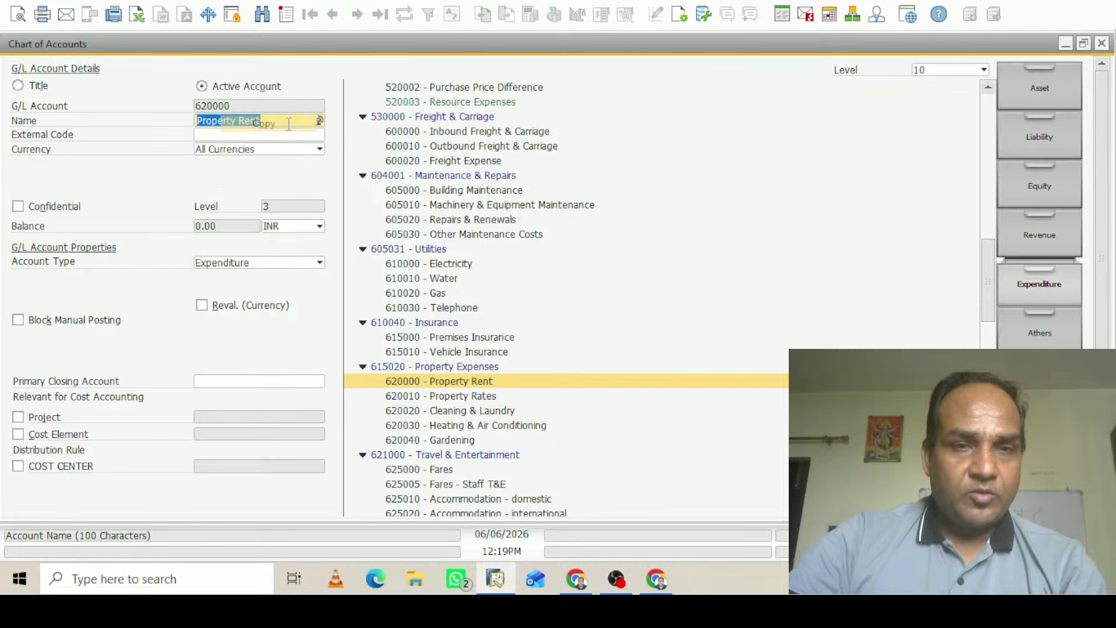
click(1102, 44)
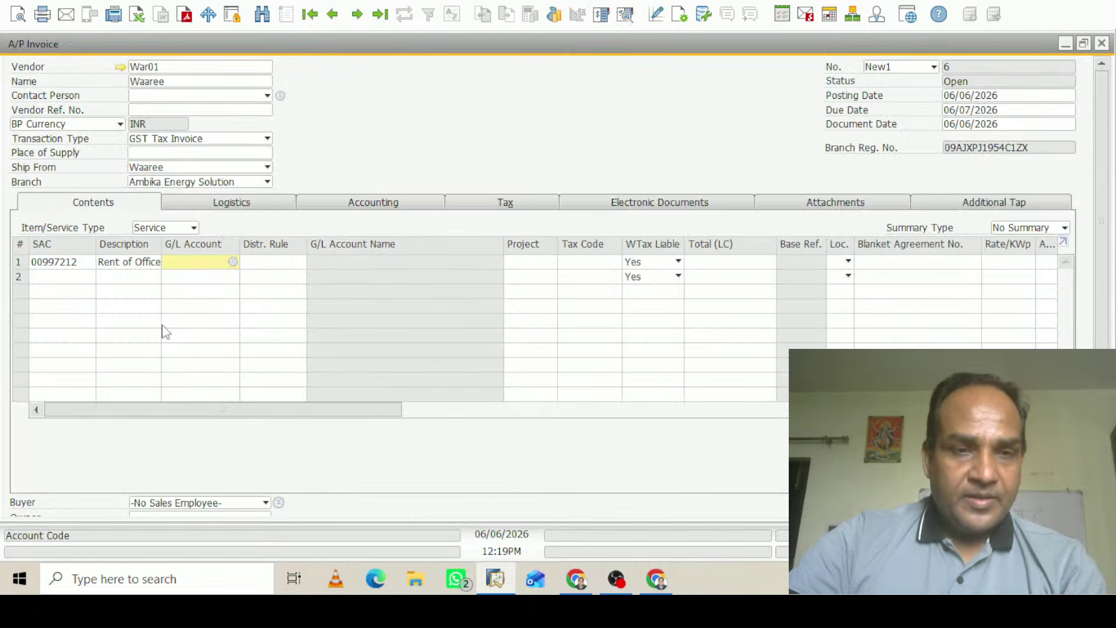
Set line 1's G/L account to 620000 and its total to 500000
text(620000)
key(Tab)
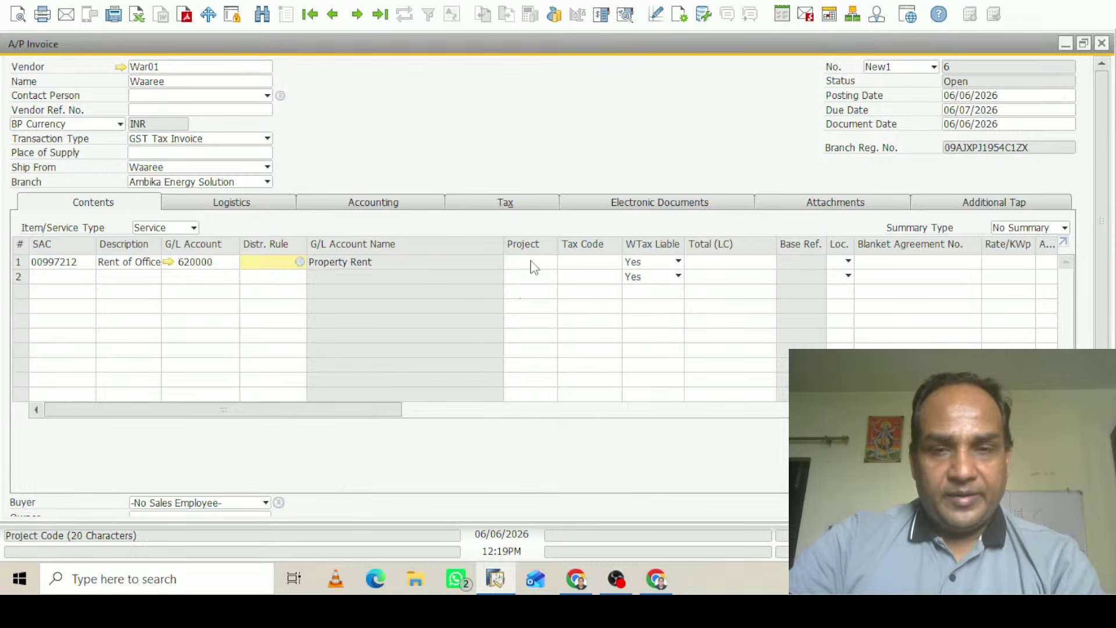
click(600, 261)
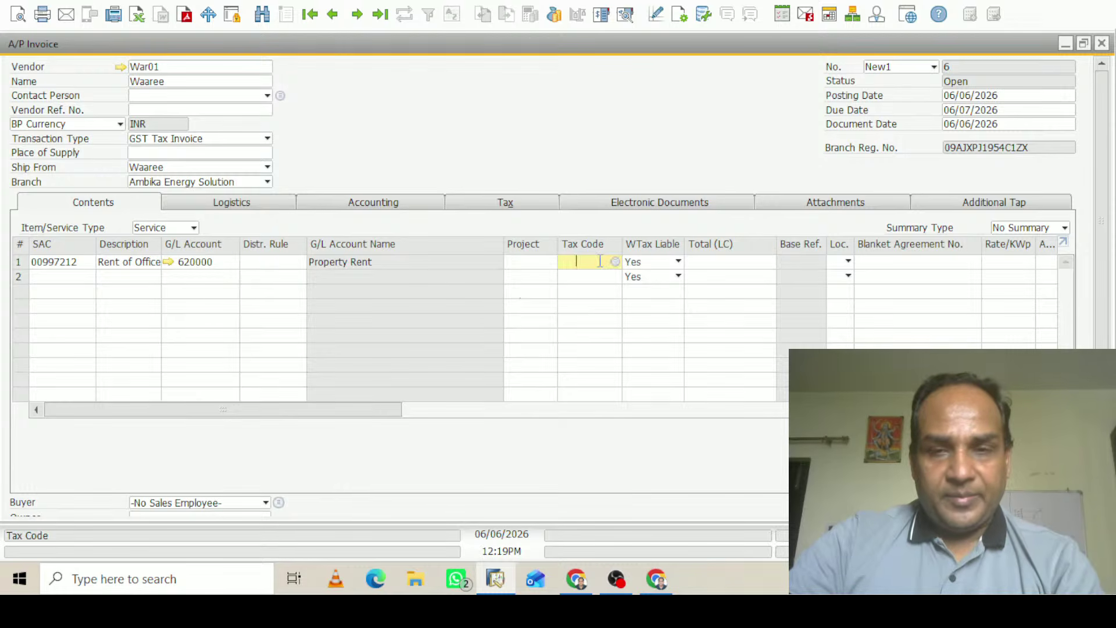
click(702, 263)
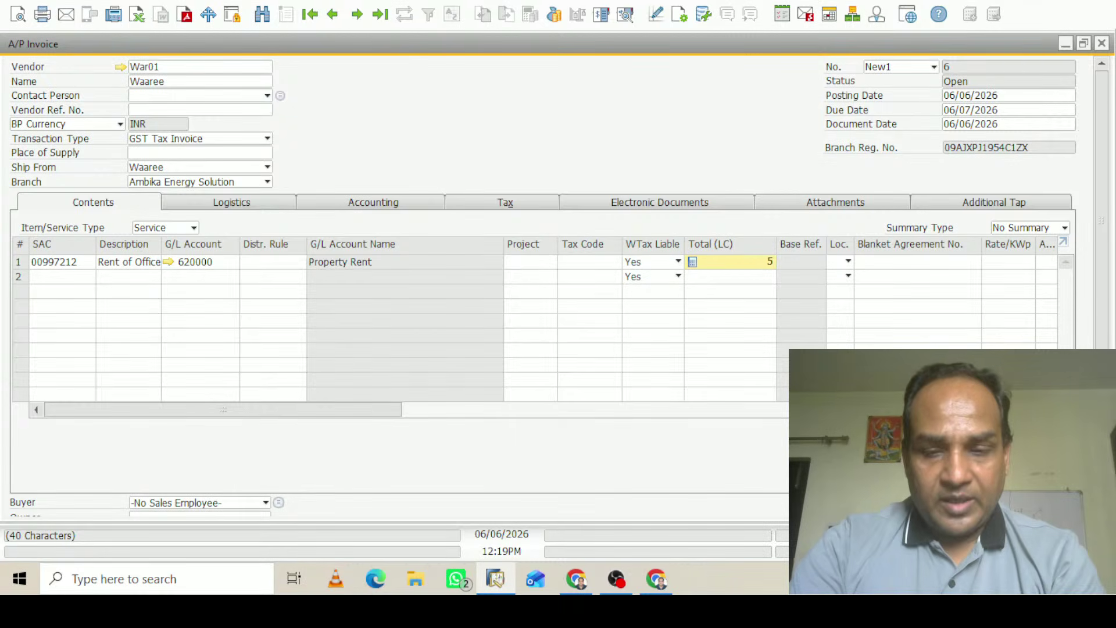
text(500000)
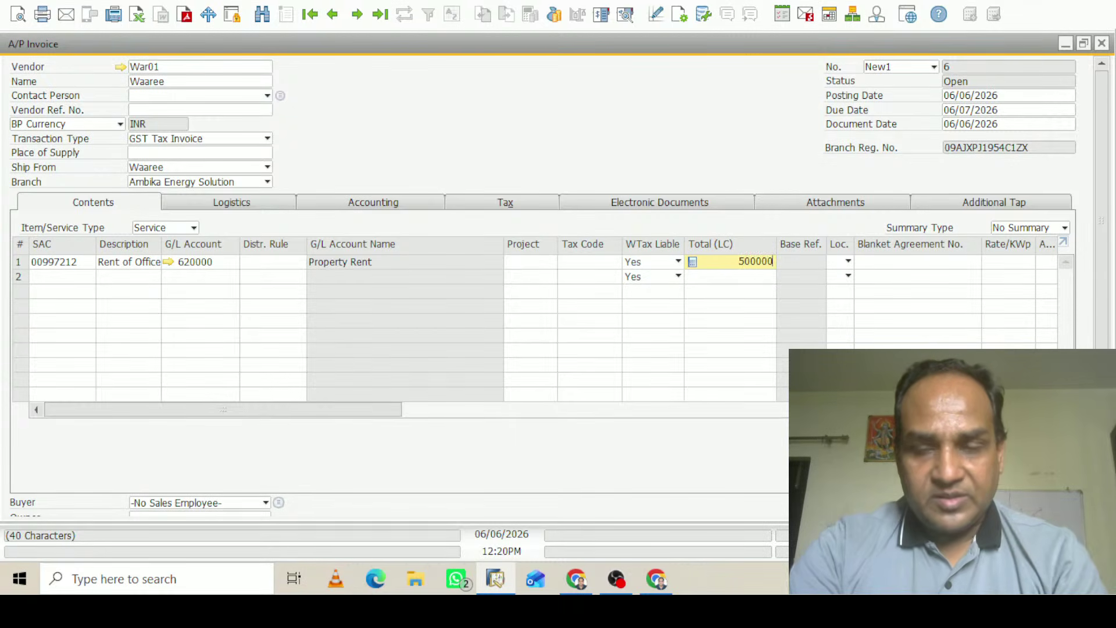
key(Tab)
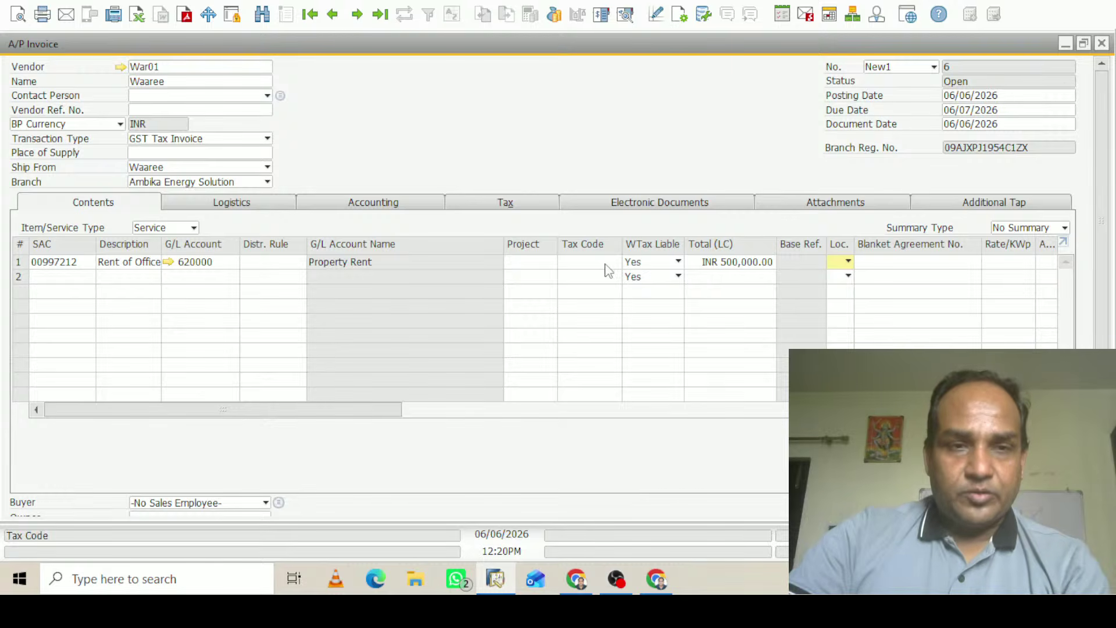
Check the invoice's addresses, then bring up line 1's tax code list
click(223, 203)
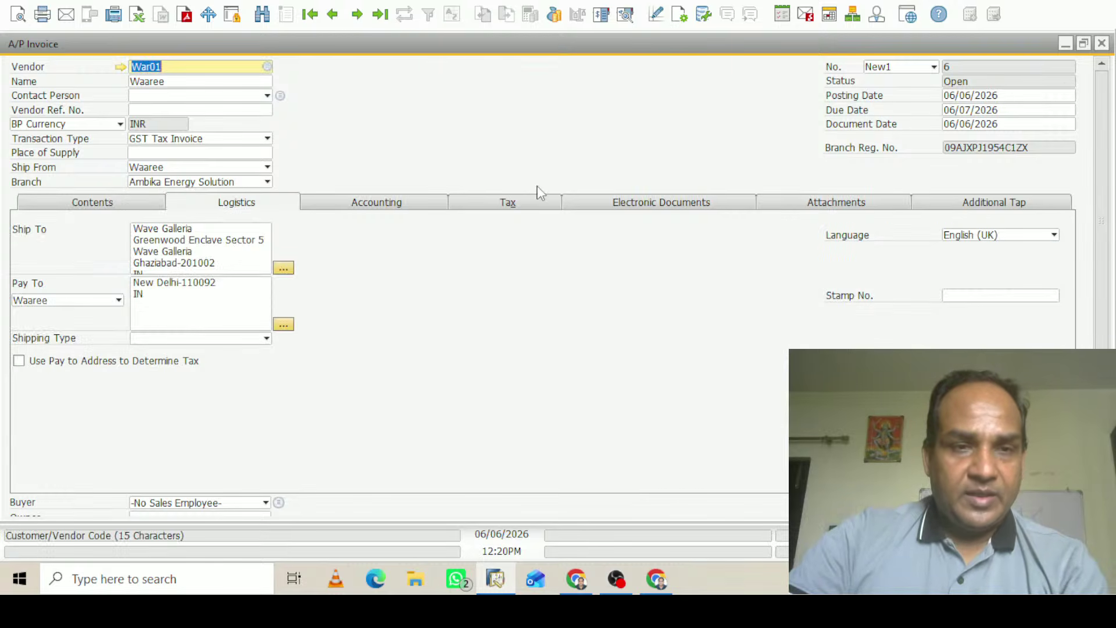
click(81, 208)
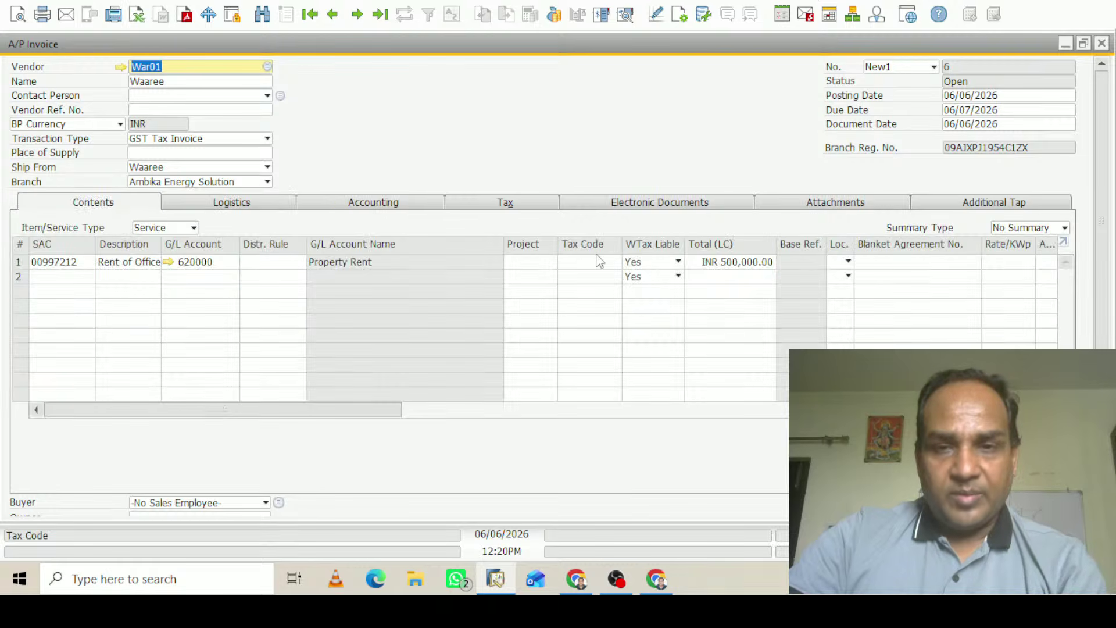
click(604, 260)
key(Tab)
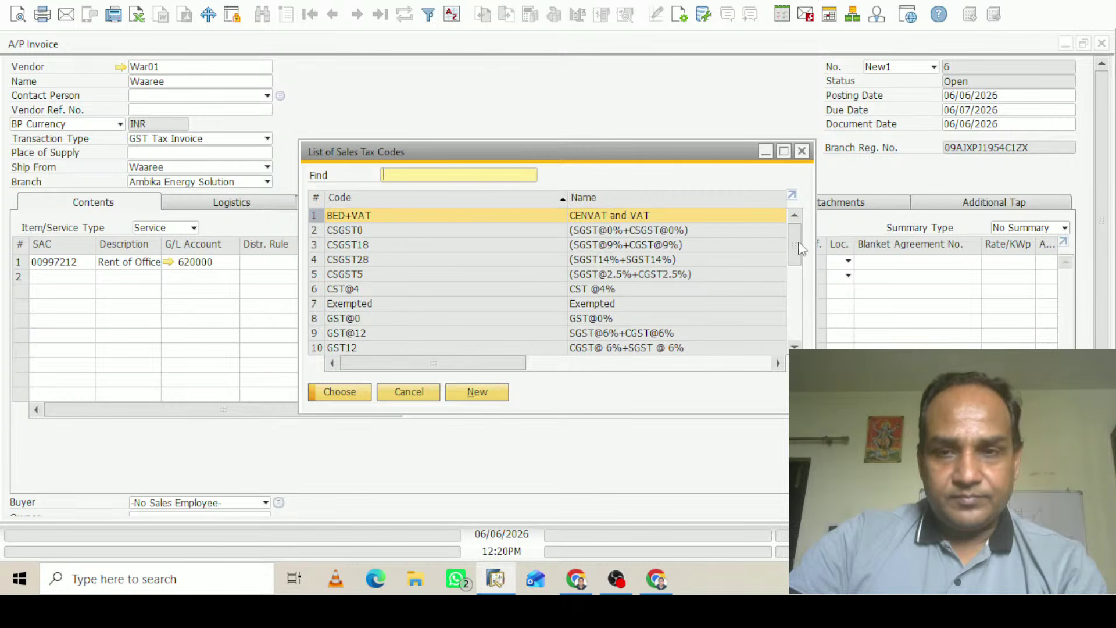
Give line 1 tax code IGST@18 and location Ghaziabad, then try Add & View on the invoice
drag(803, 250, 800, 289)
click(366, 303)
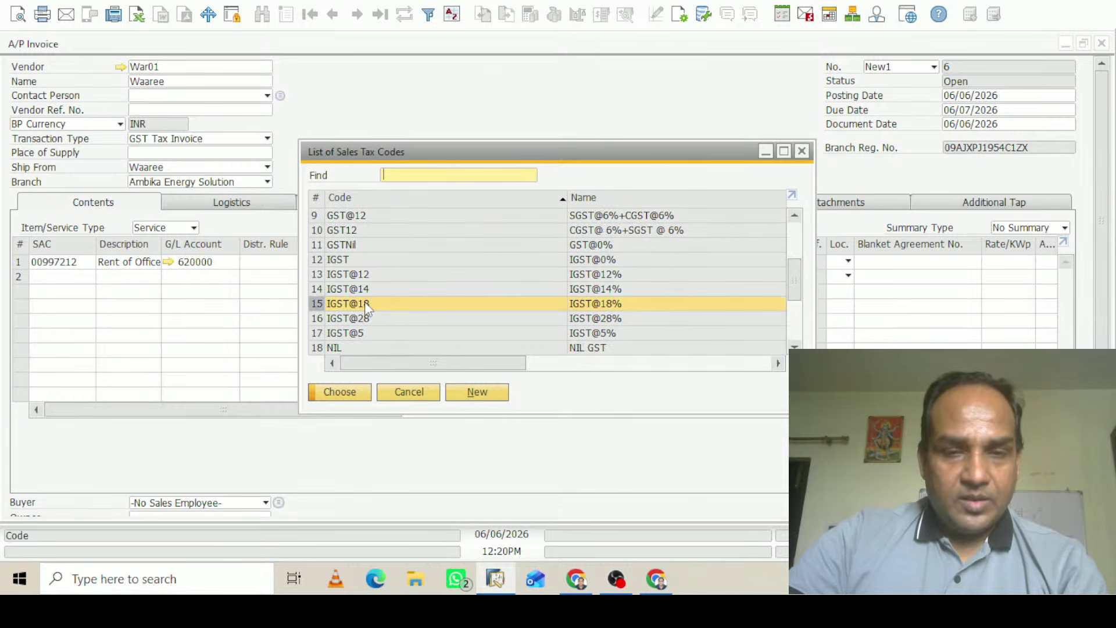
click(340, 393)
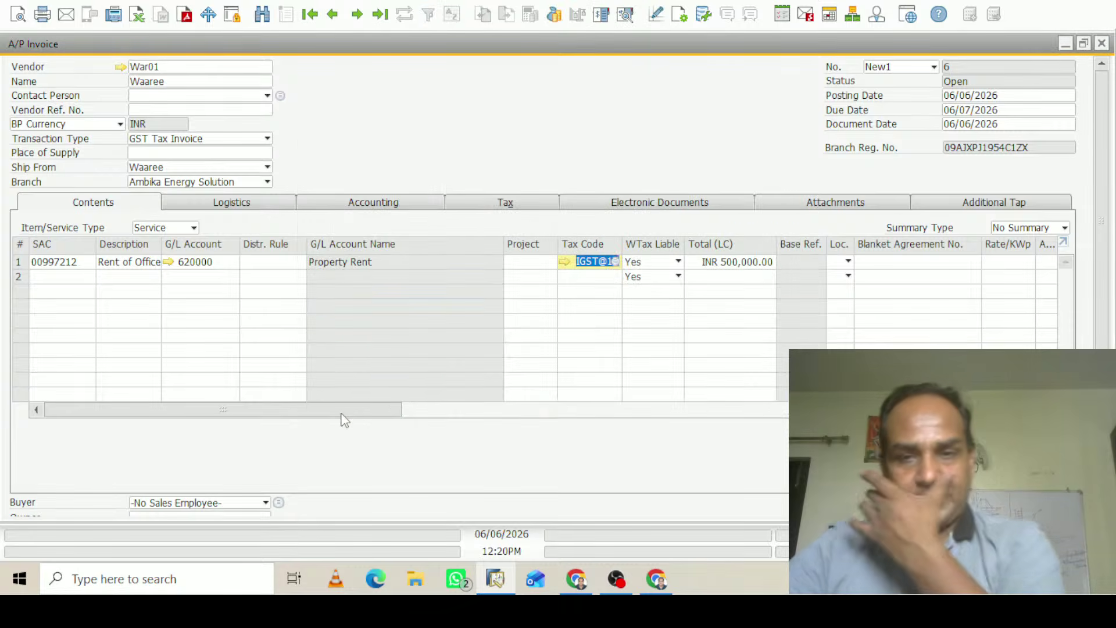
click(849, 262)
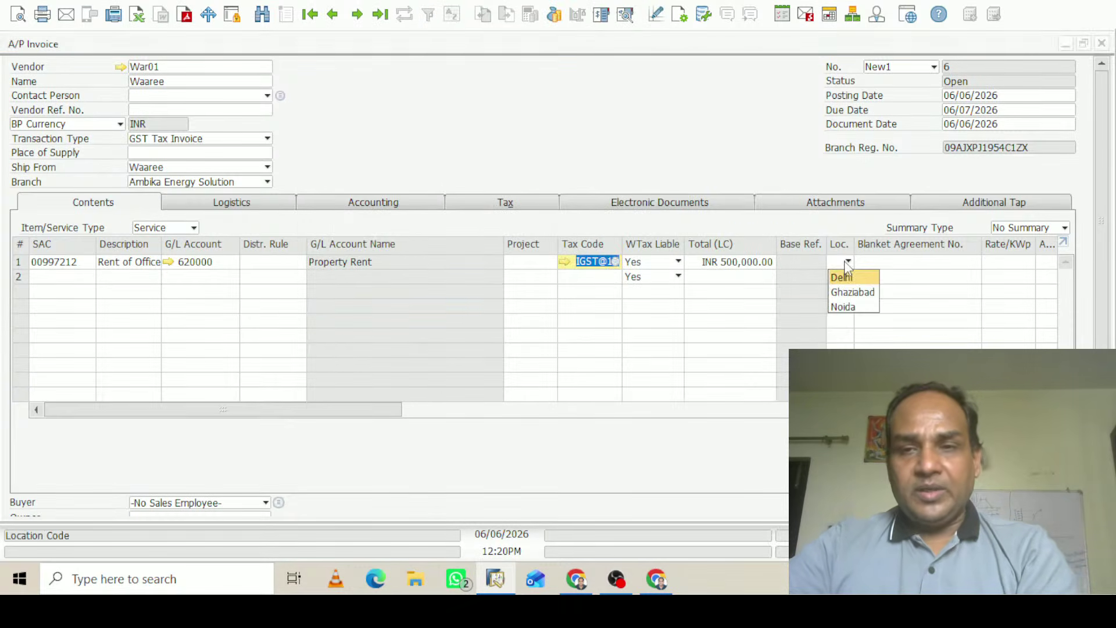
click(852, 291)
drag(1110, 224, 1108, 352)
click(59, 497)
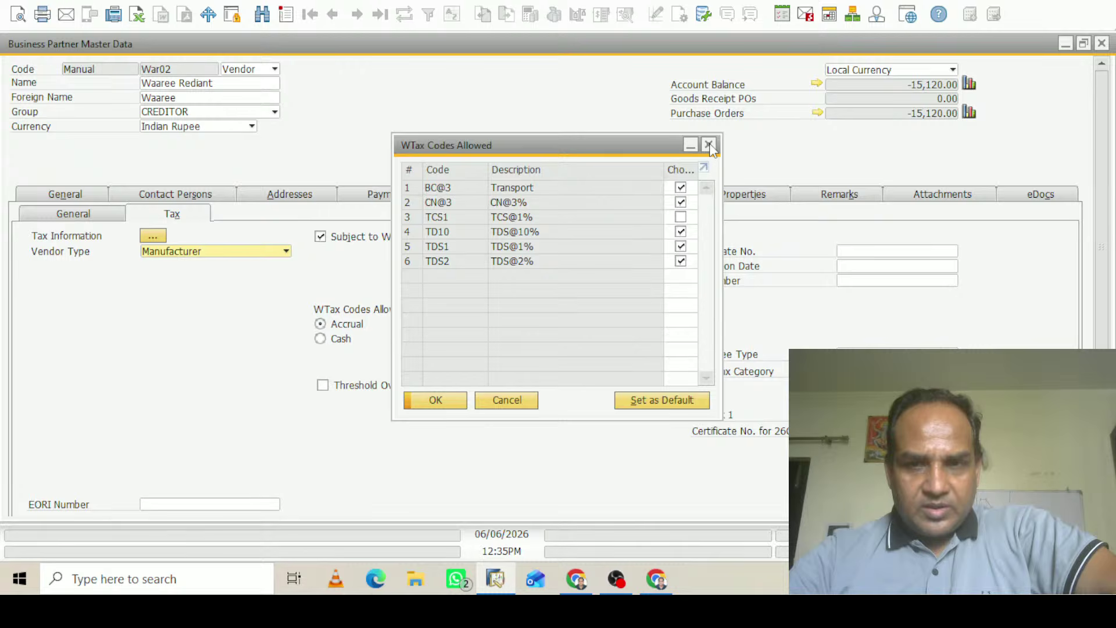
Close the WTax codes window, uncheck Threshold Overlook, confirm the warning, and update the vendor
click(711, 147)
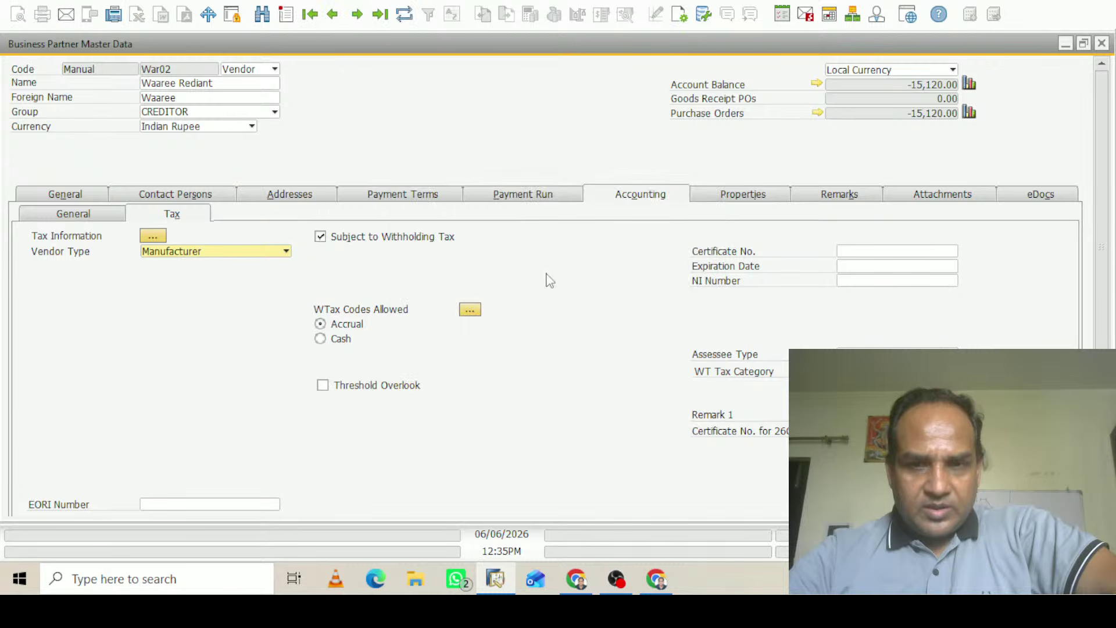
click(389, 391)
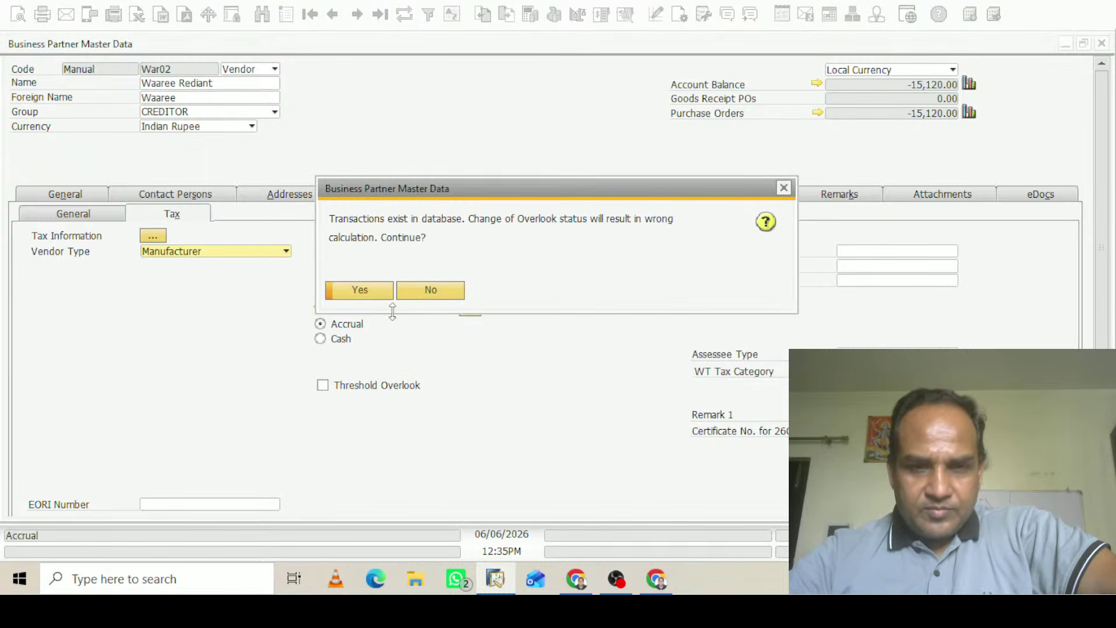
click(367, 292)
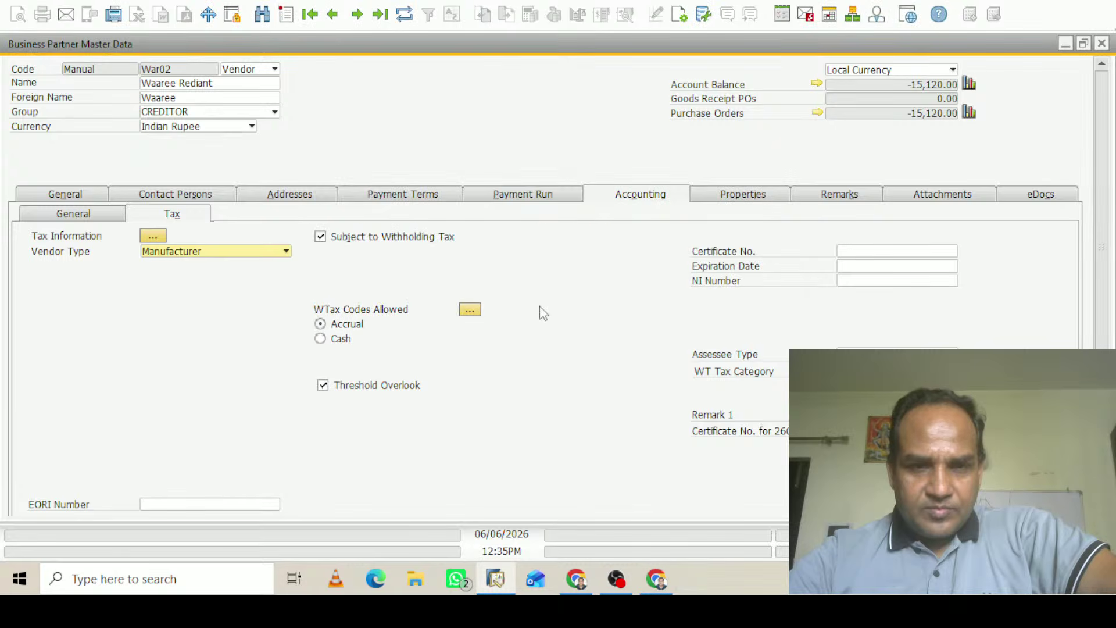
click(362, 388)
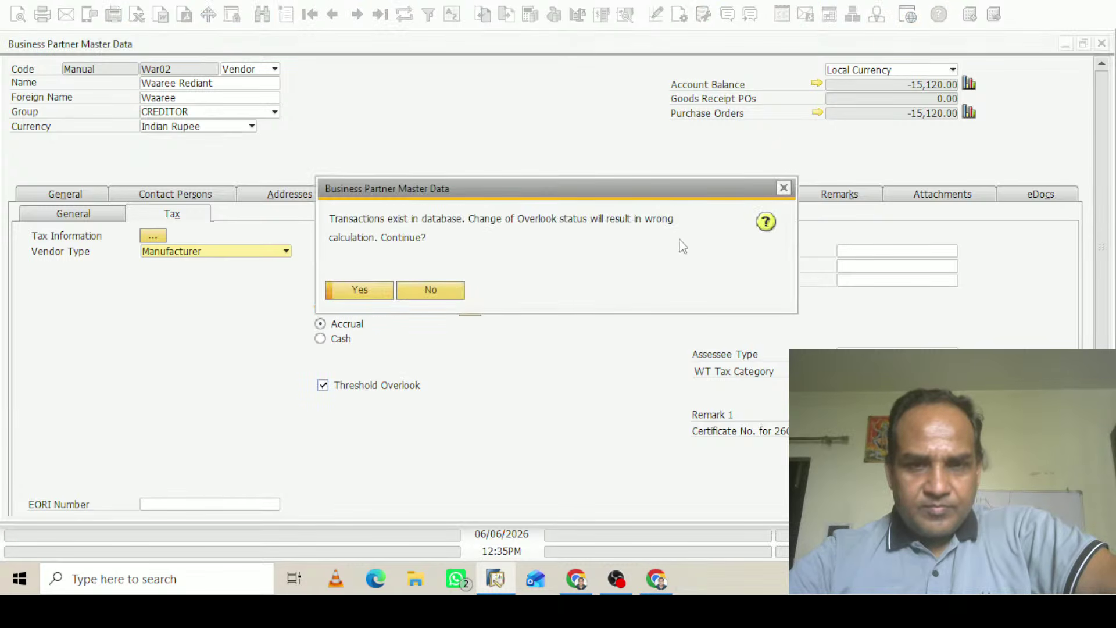
click(373, 294)
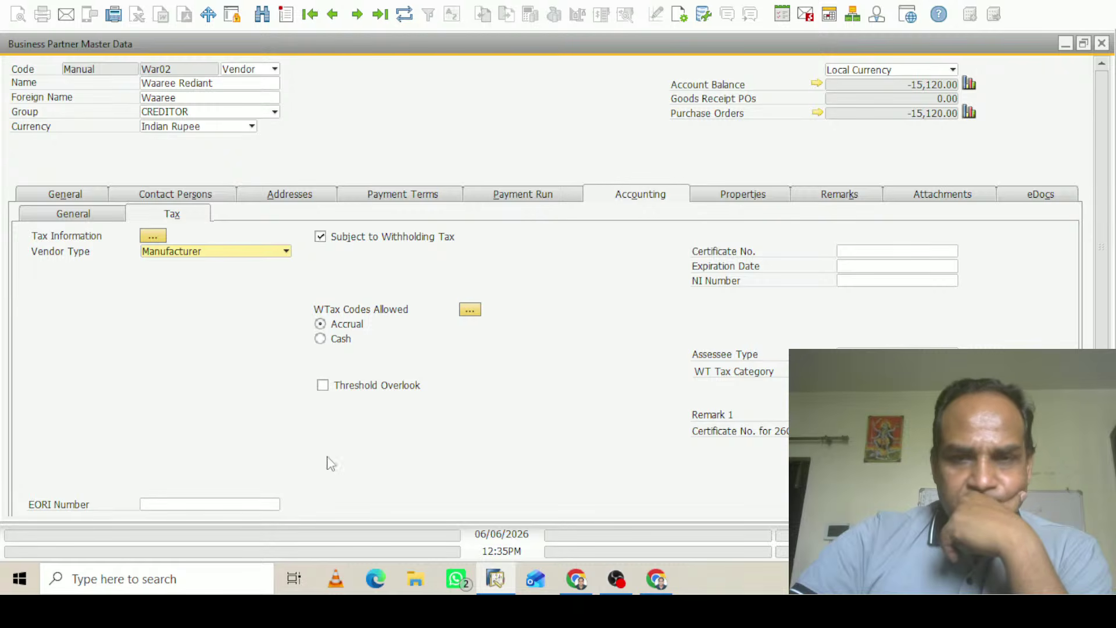
scroll(1109, 308, down, 3)
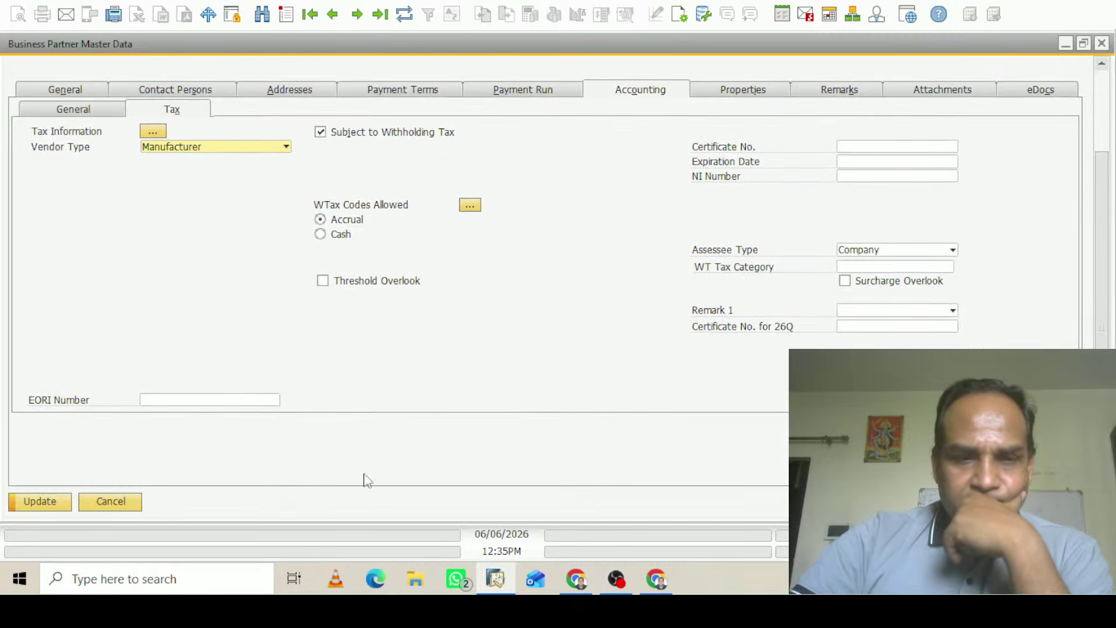
click(39, 501)
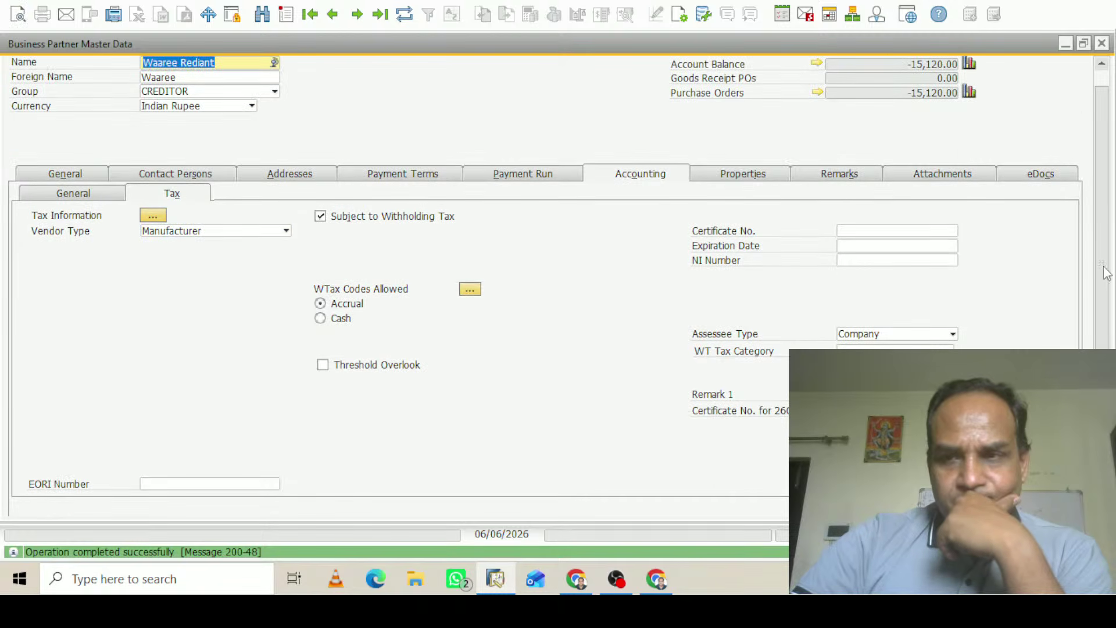
scroll(1108, 273, up, 1)
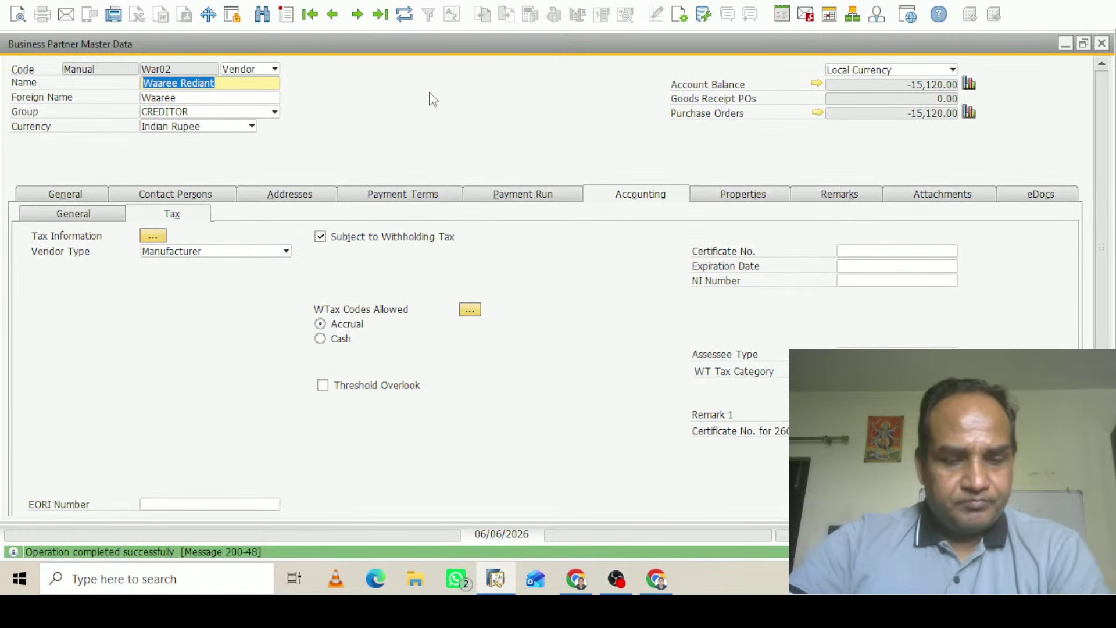
Create a new Vendor business partner with code RANJ0001 and name 'wreetre'
key(ctrl+a)
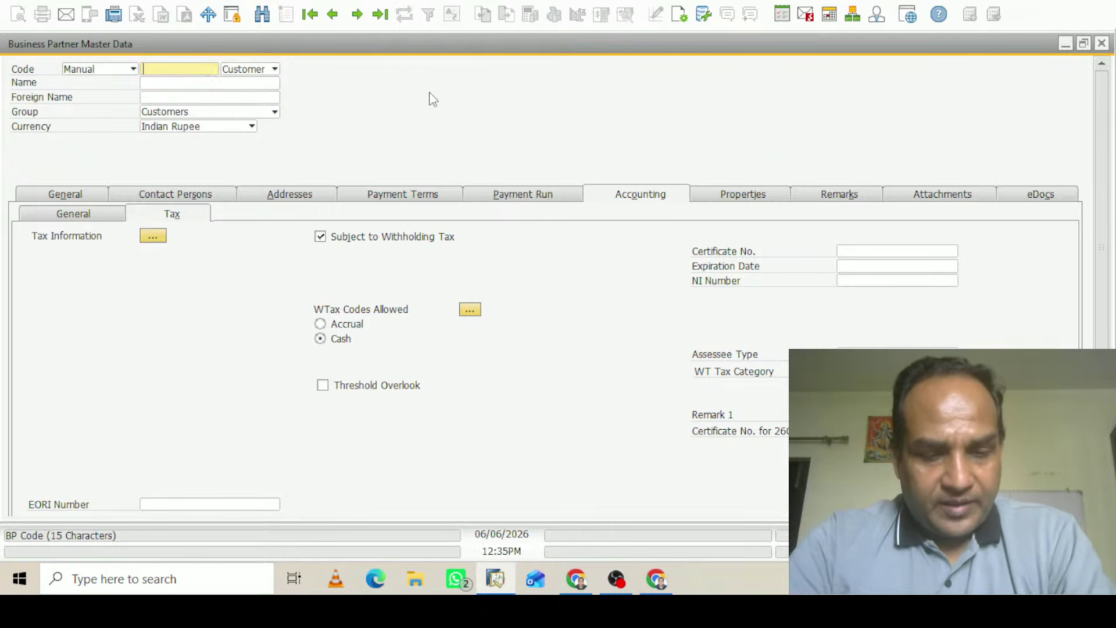
text(R)
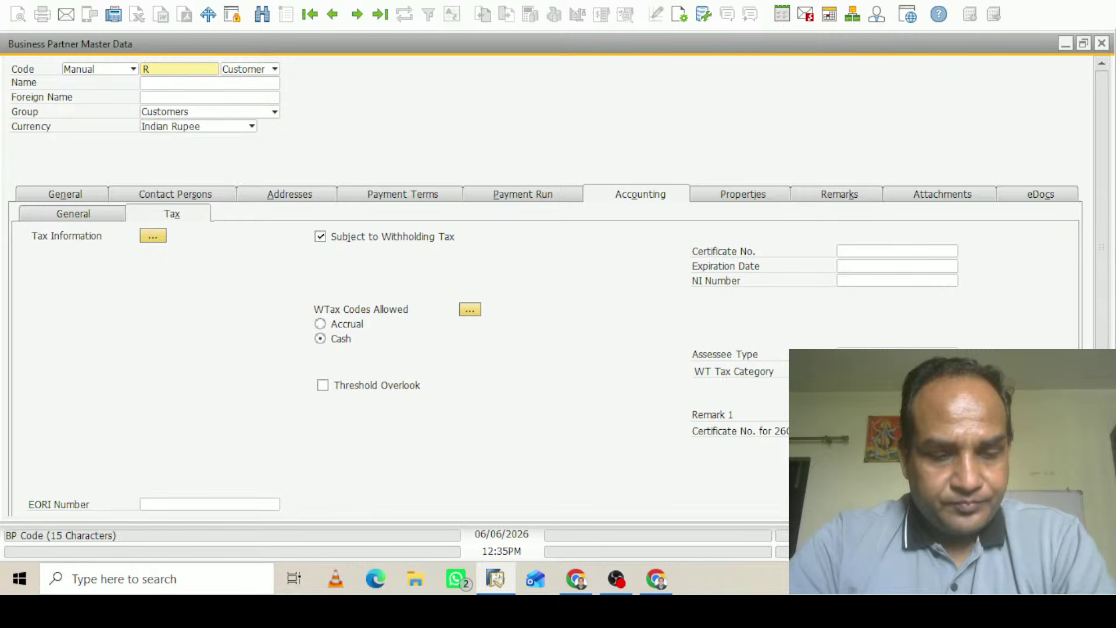
text(ANJ0001)
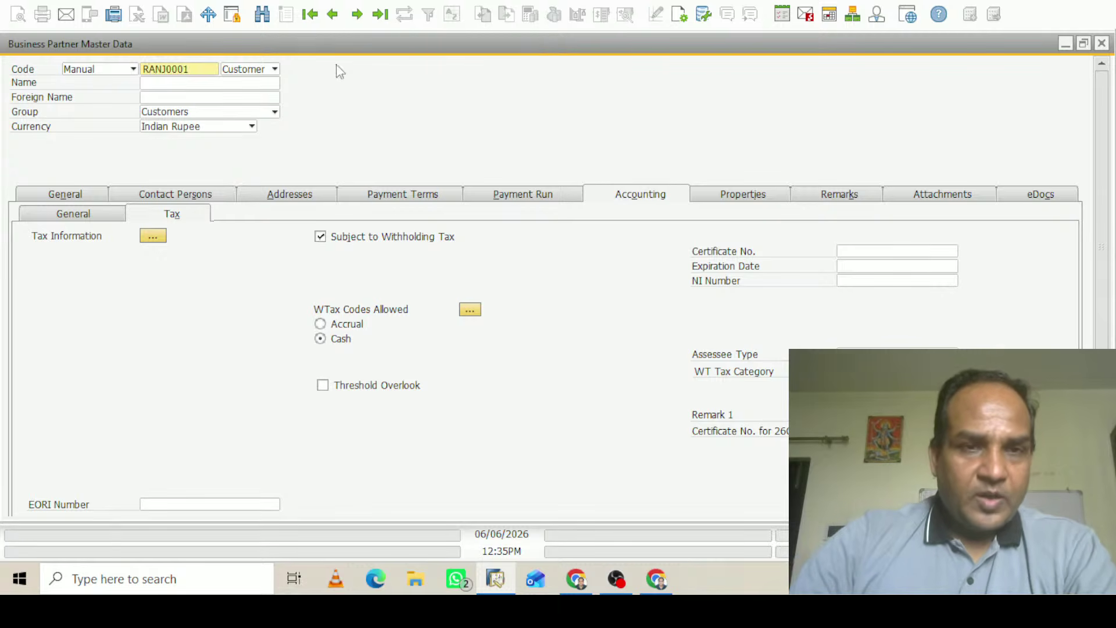
click(276, 71)
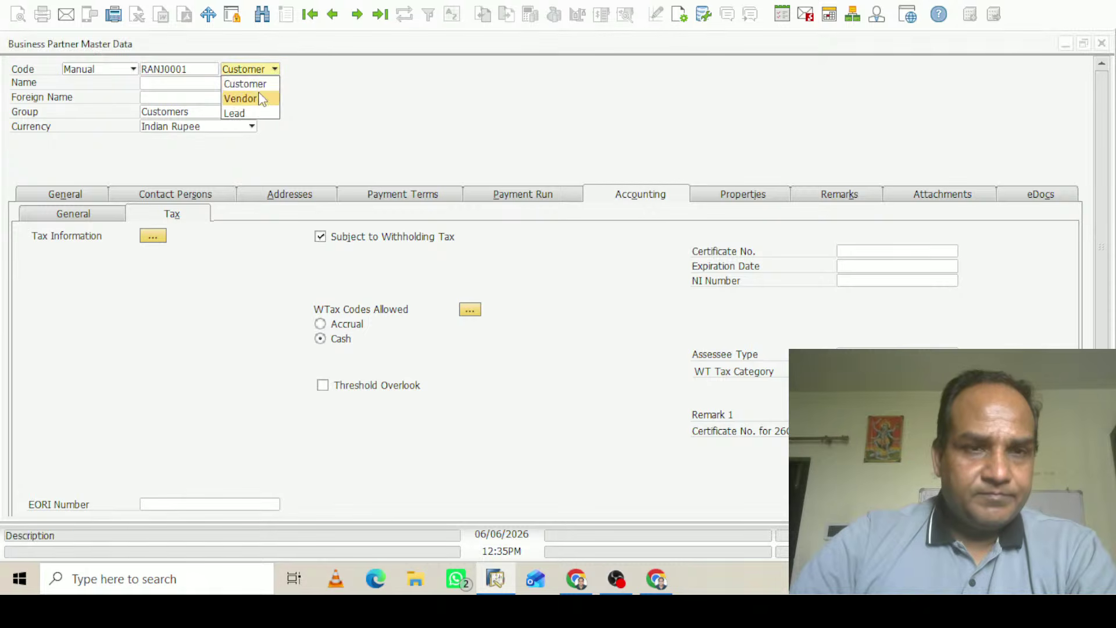
click(233, 96)
click(194, 84)
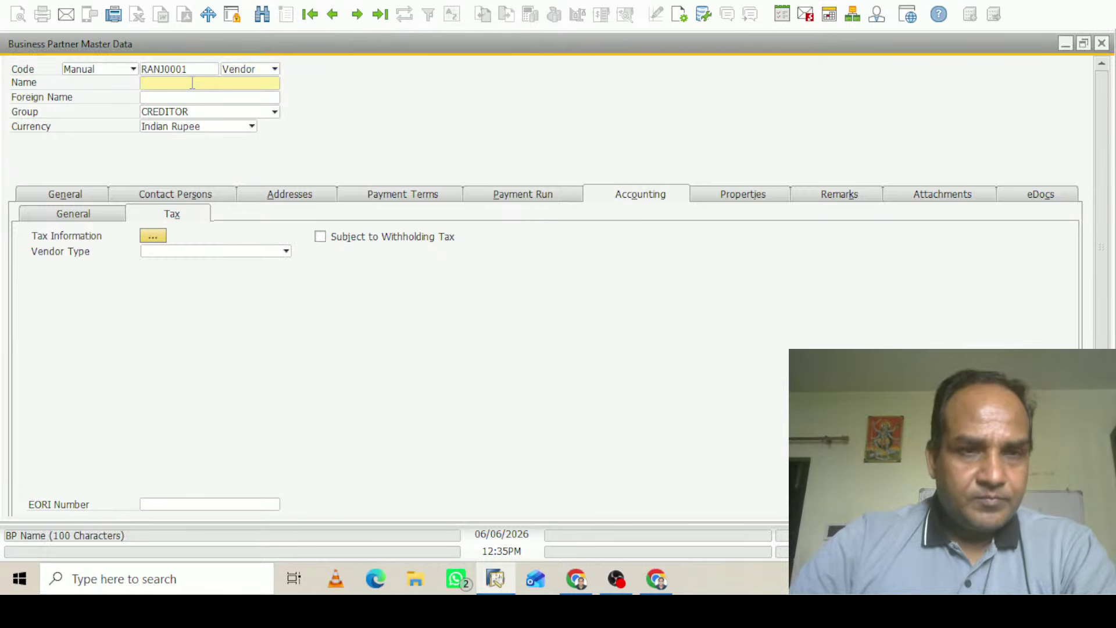
text(wreetre)
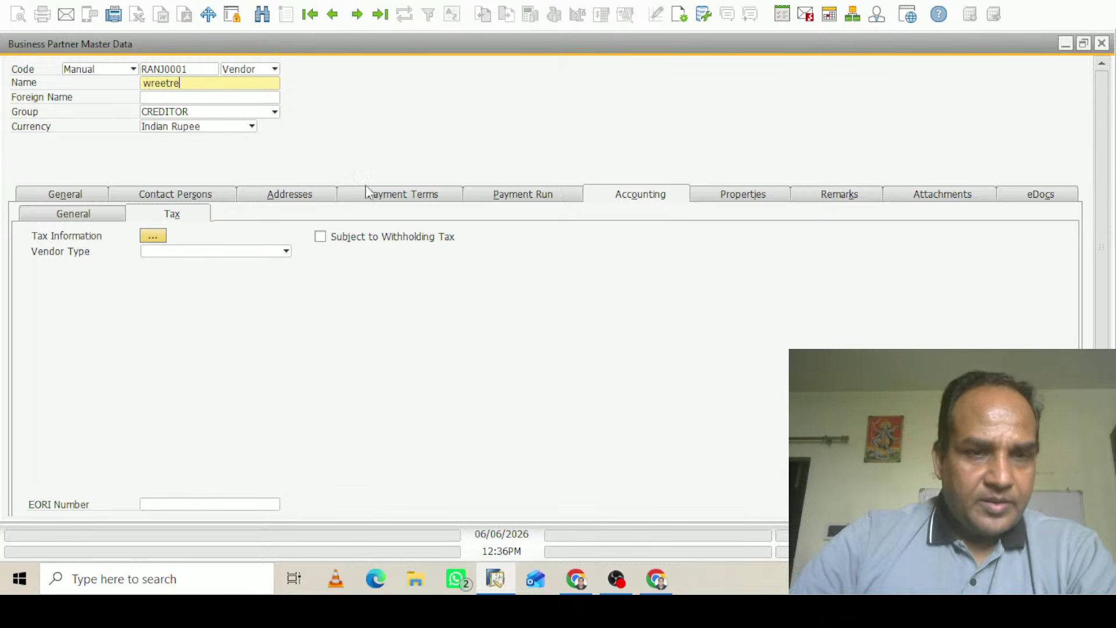
click(65, 194)
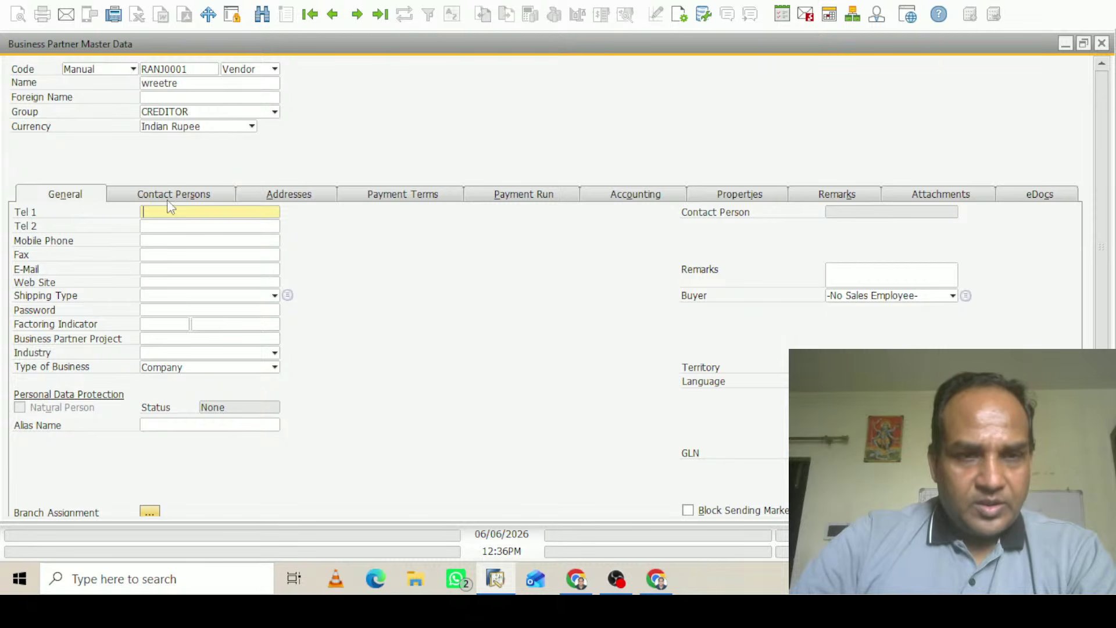
Define a new Pay To address with ID Delhi and fill its name and street lines
click(184, 201)
click(305, 199)
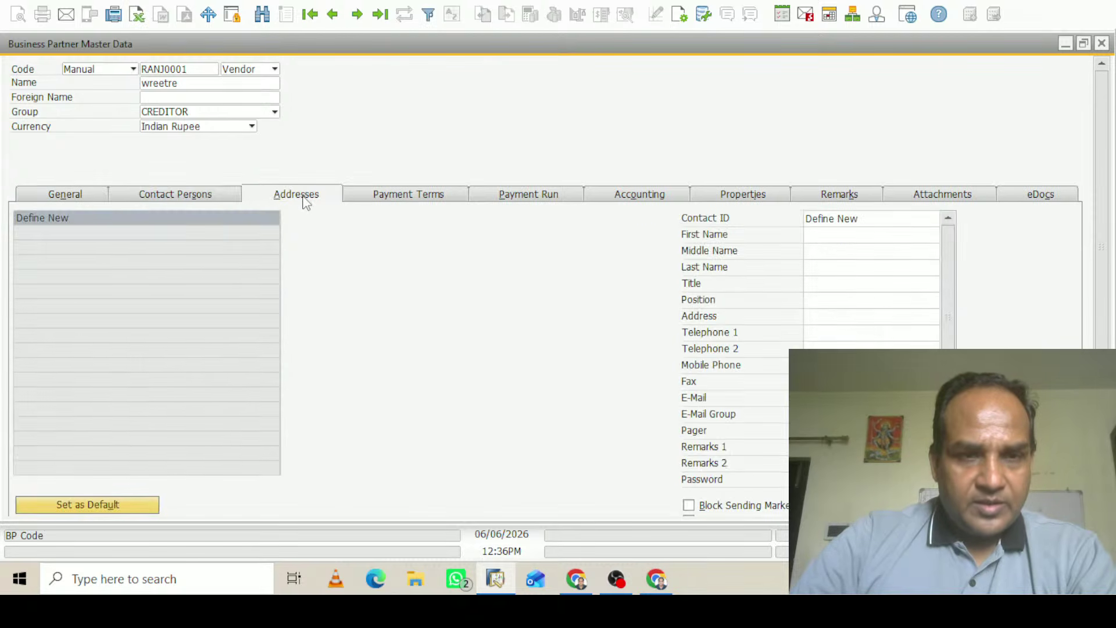
click(890, 247)
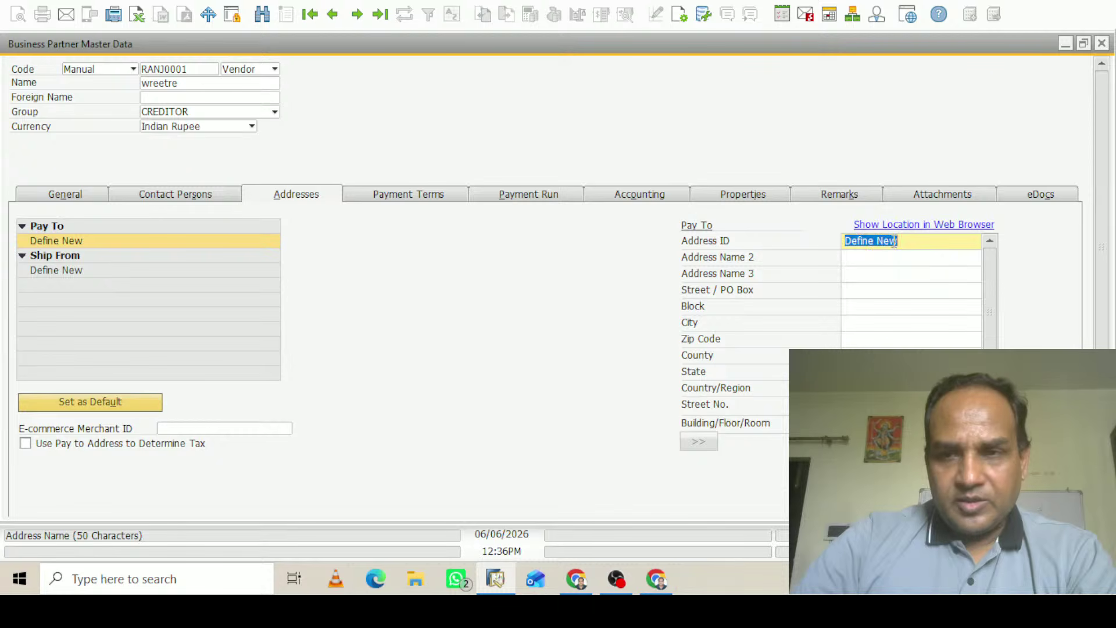
key(BackSpace)
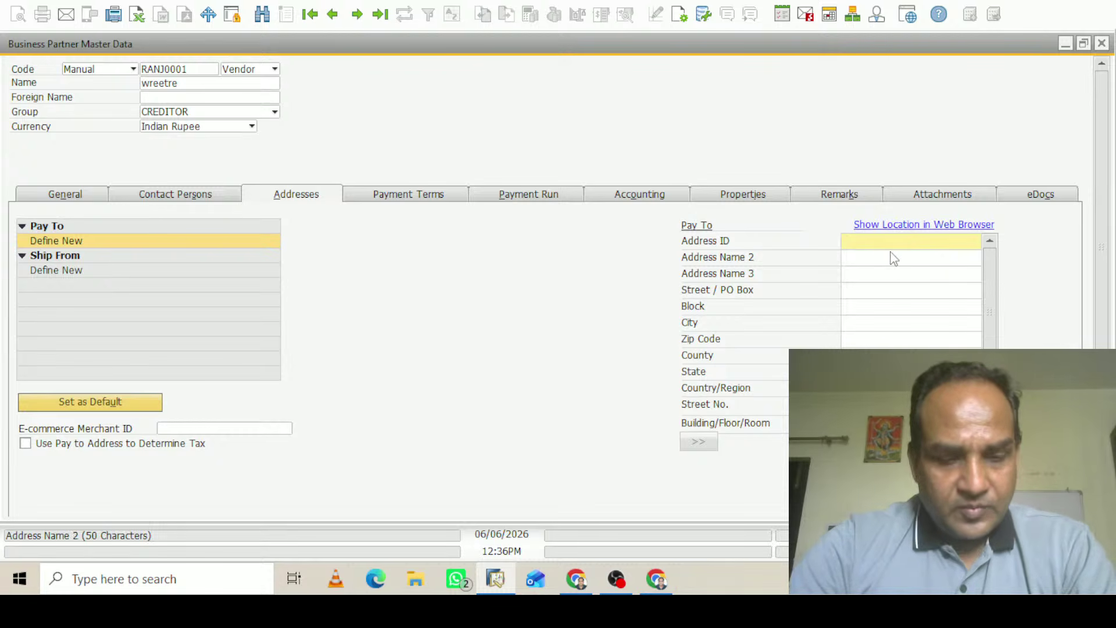
text(Delh)
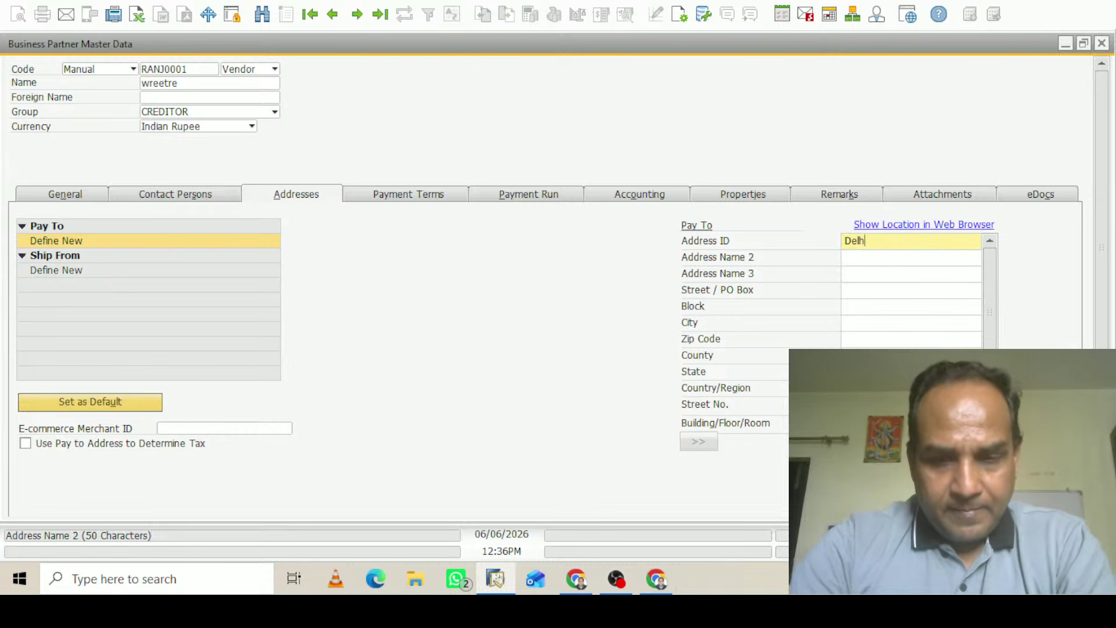
text(i)
click(891, 259)
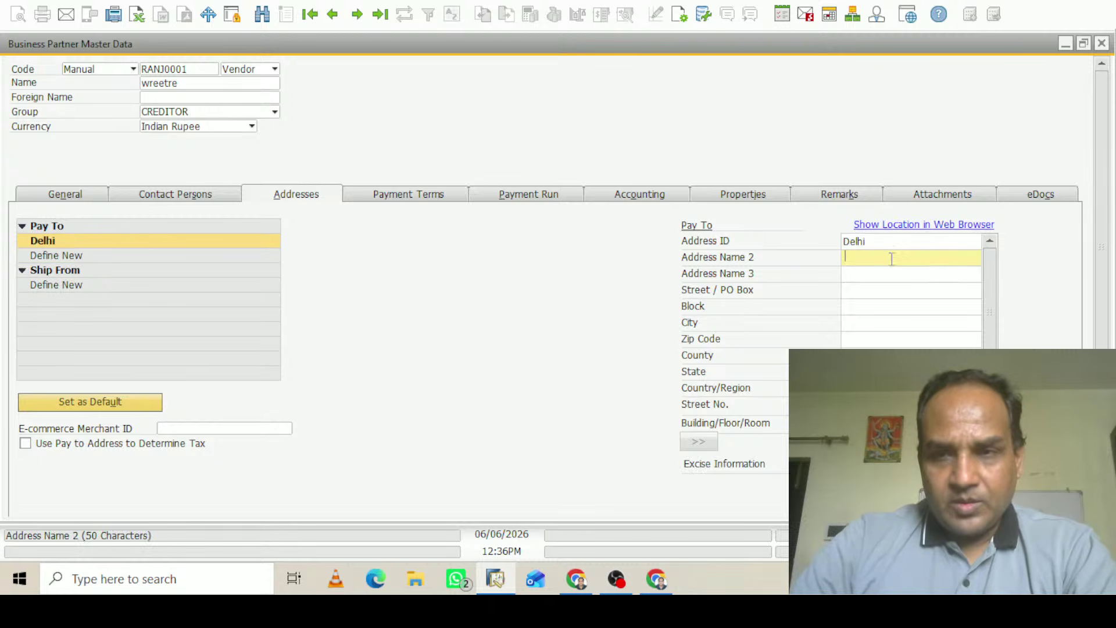
text(sfsdfdf)
click(878, 272)
text(fsdgfdsf)
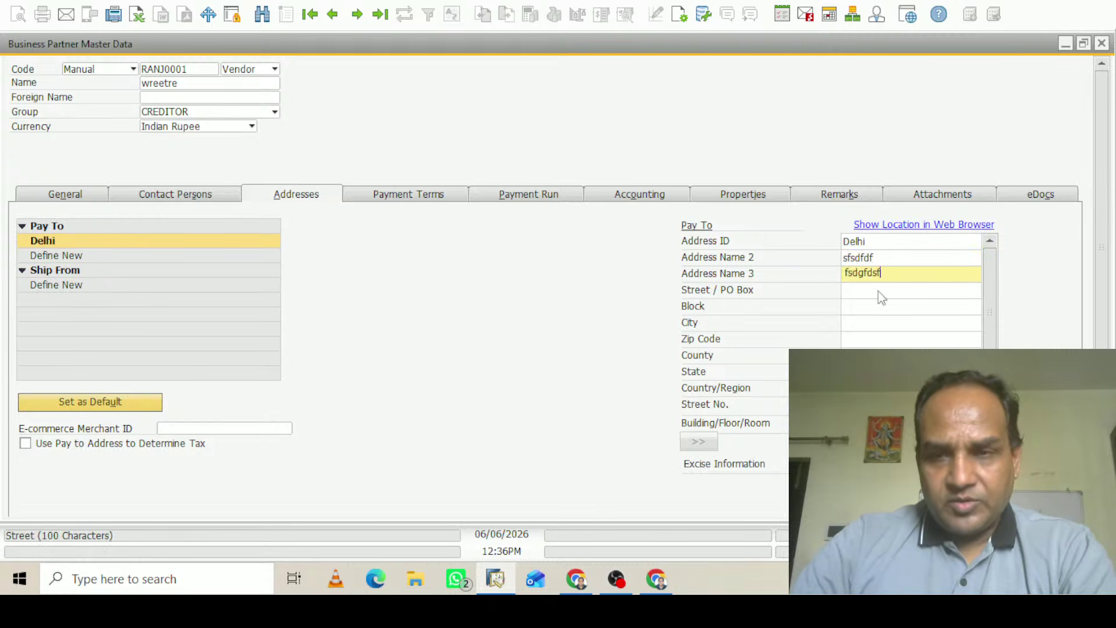
text(s)
click(878, 290)
text(fddsgfdf)
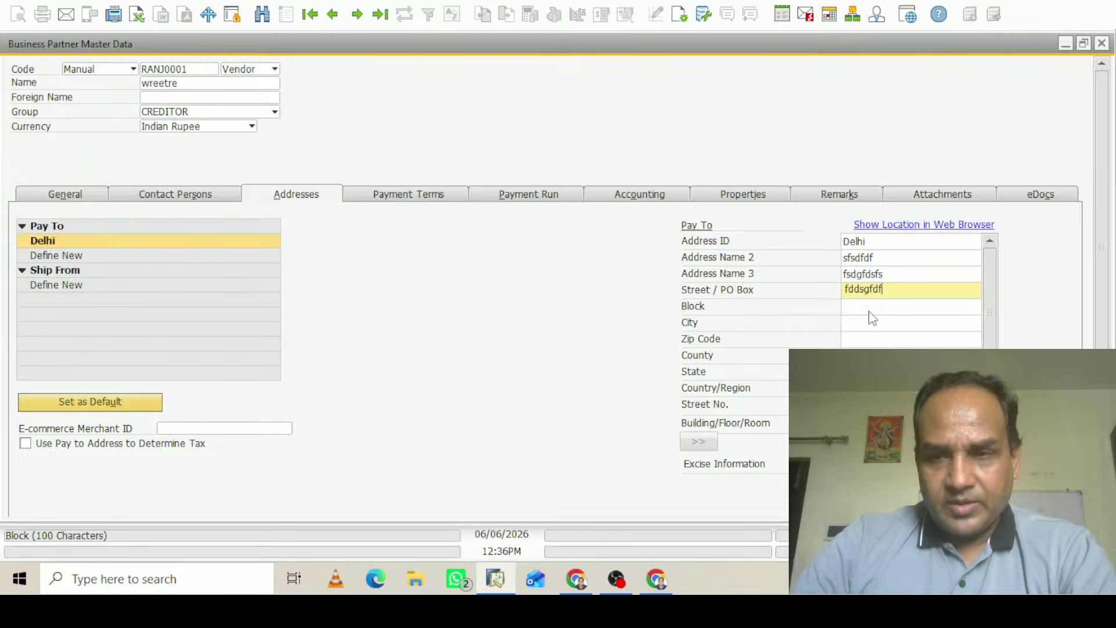
Enter New Delhi as the block and city, with zip code 110092
click(875, 307)
text(New De)
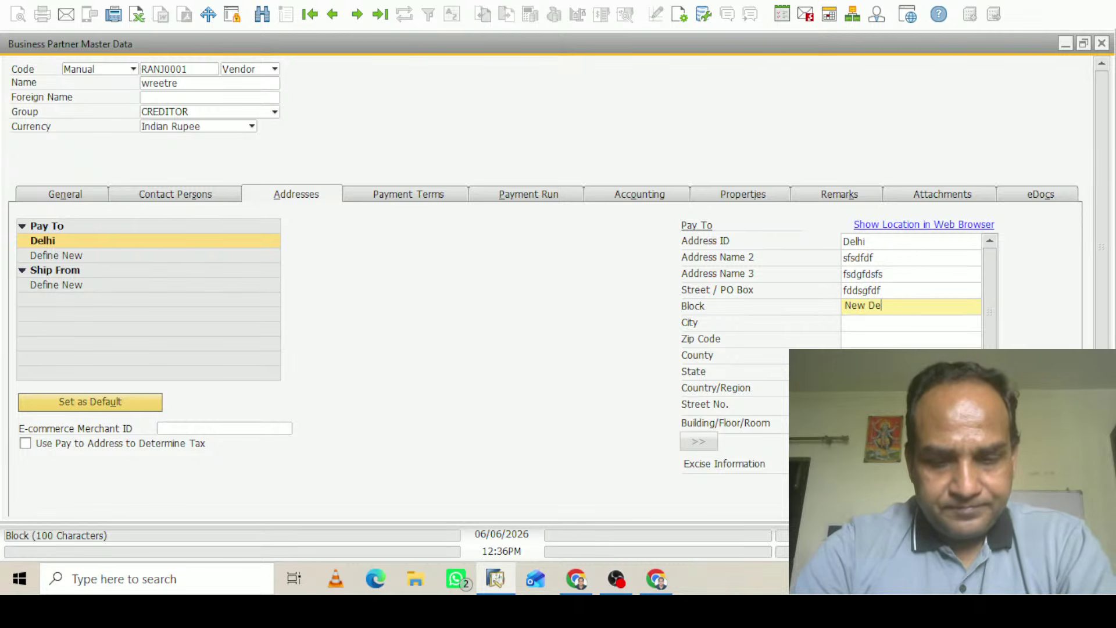
text(lhi)
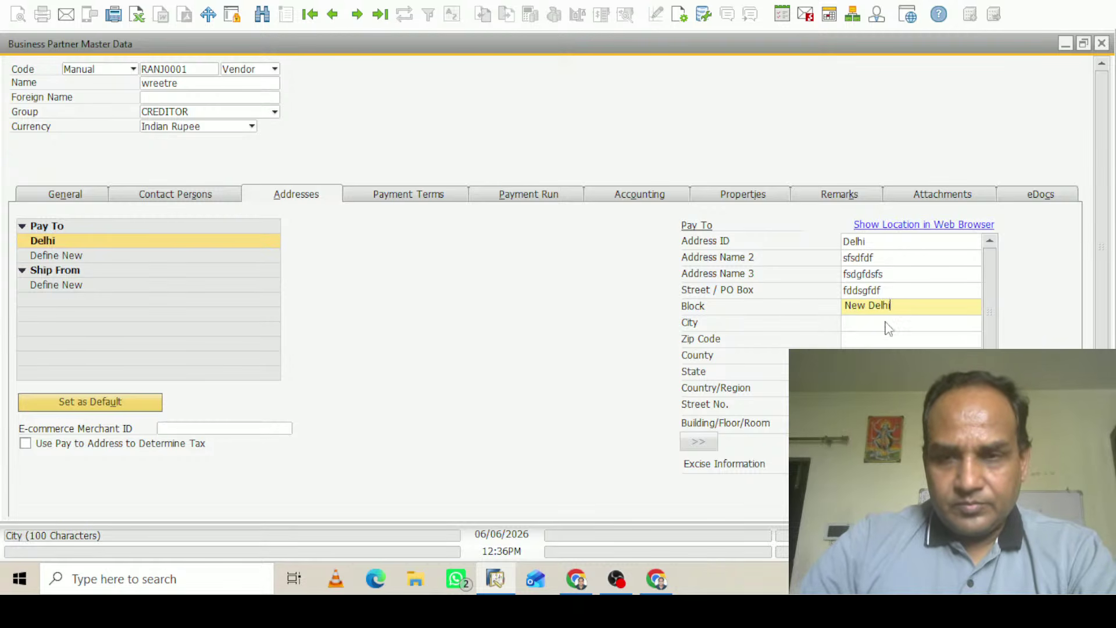
drag(900, 306, 848, 316)
key(ctrl+c)
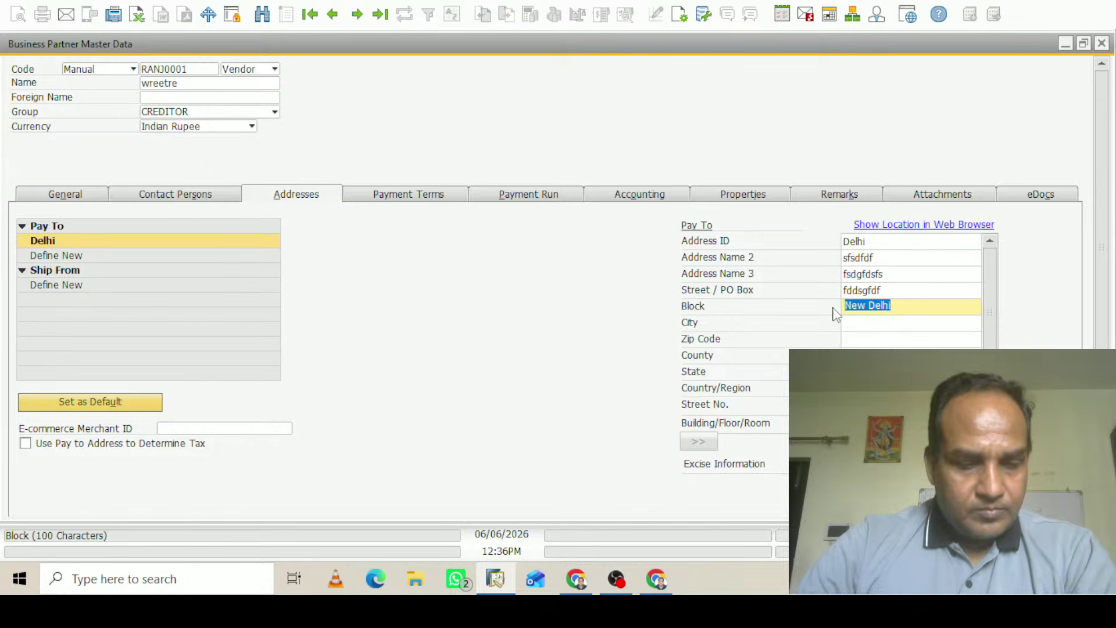
click(858, 321)
key(ctrl+v)
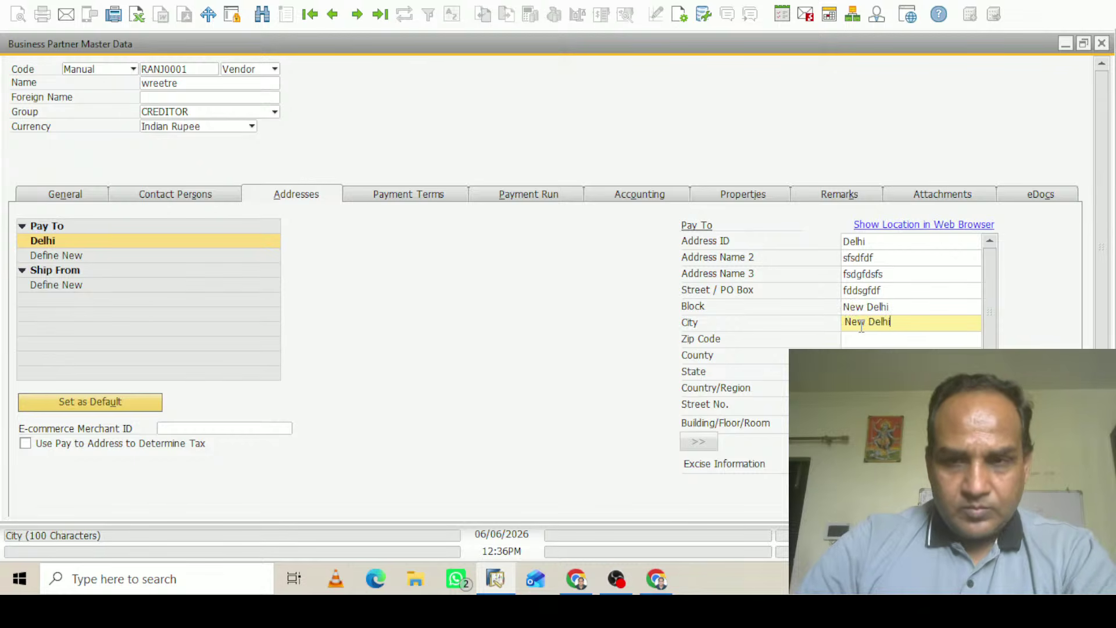
click(866, 339)
text(1)
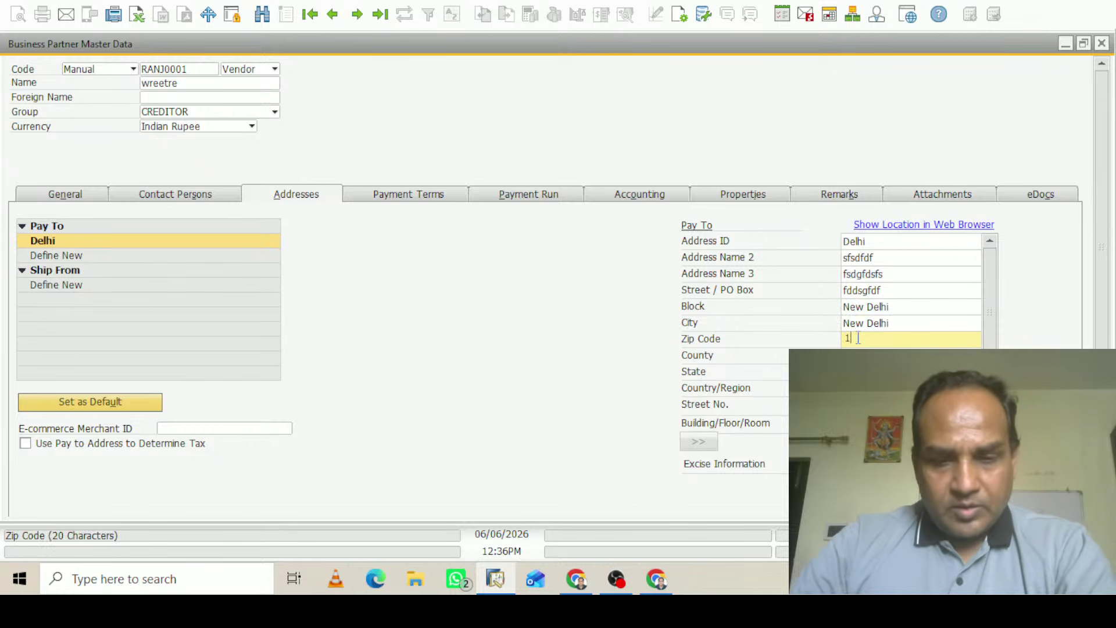
text(10092)
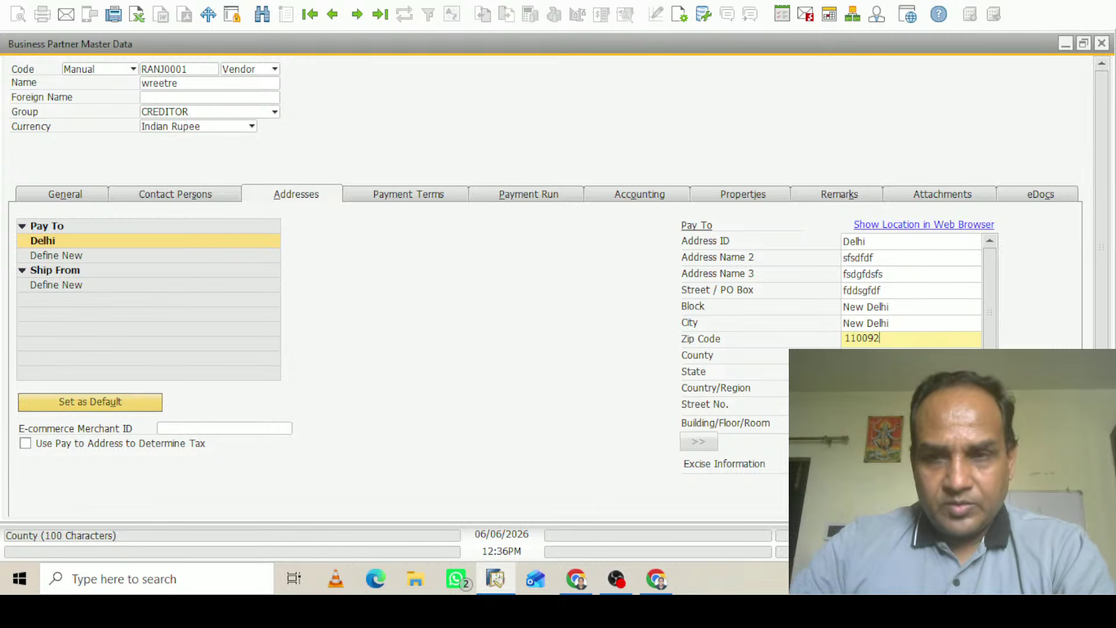
Set the Pay To address state to Delhi and choose its GST type
click(907, 371)
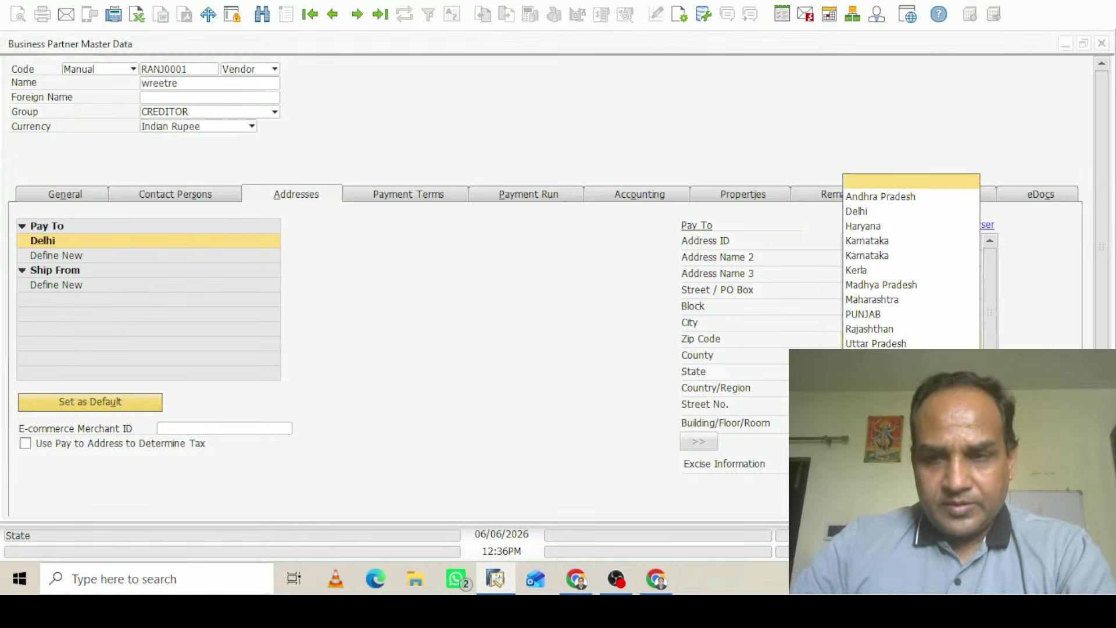
click(867, 211)
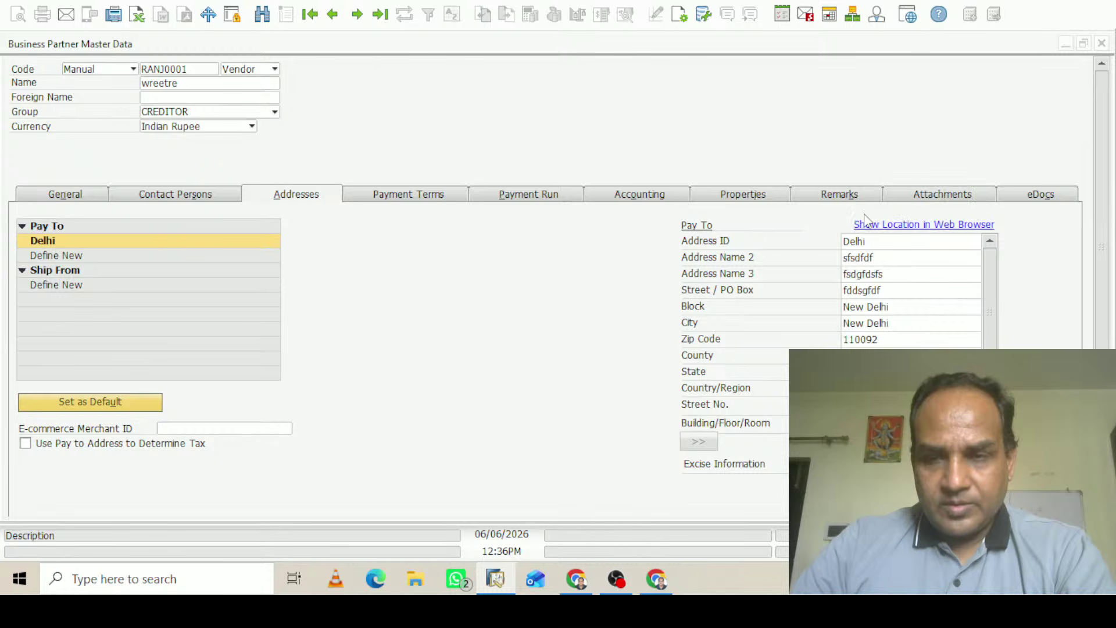
scroll(992, 279, down, 2)
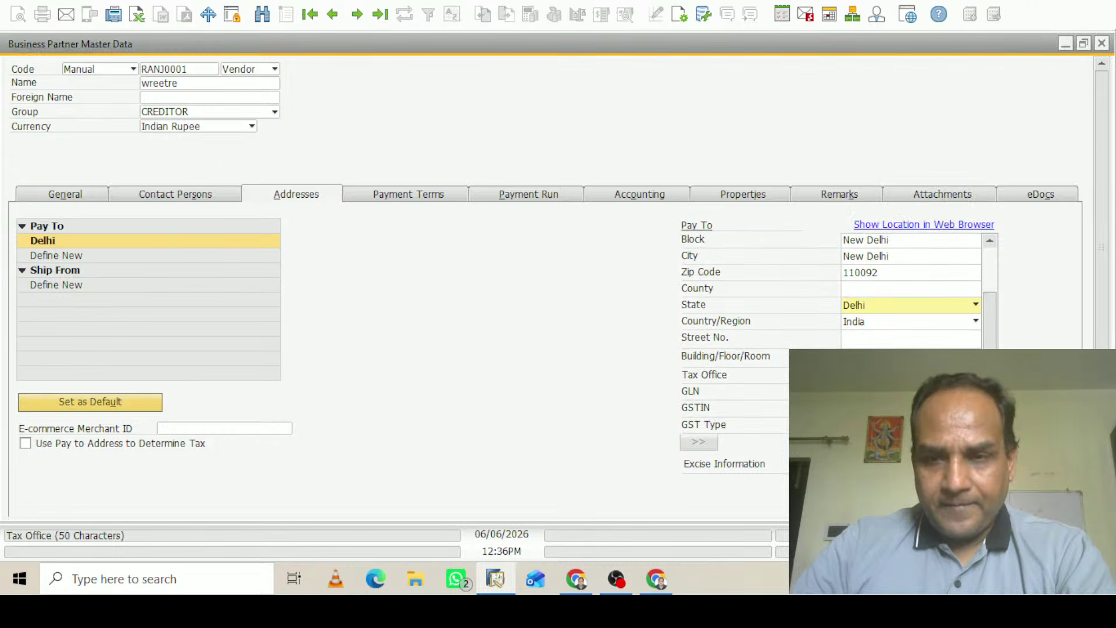
click(907, 408)
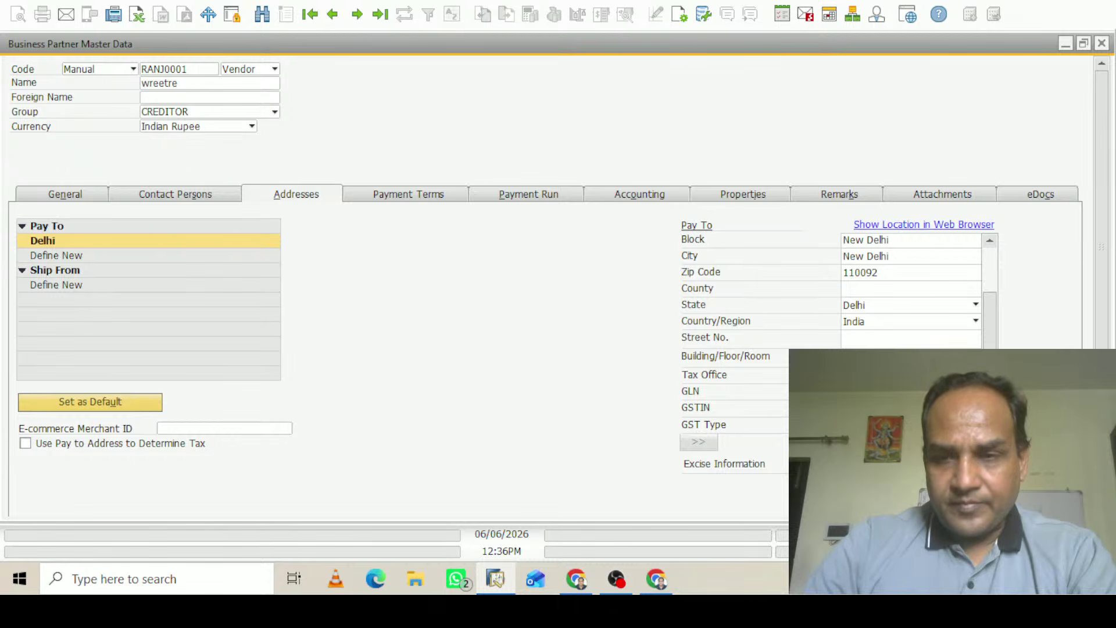
click(975, 425)
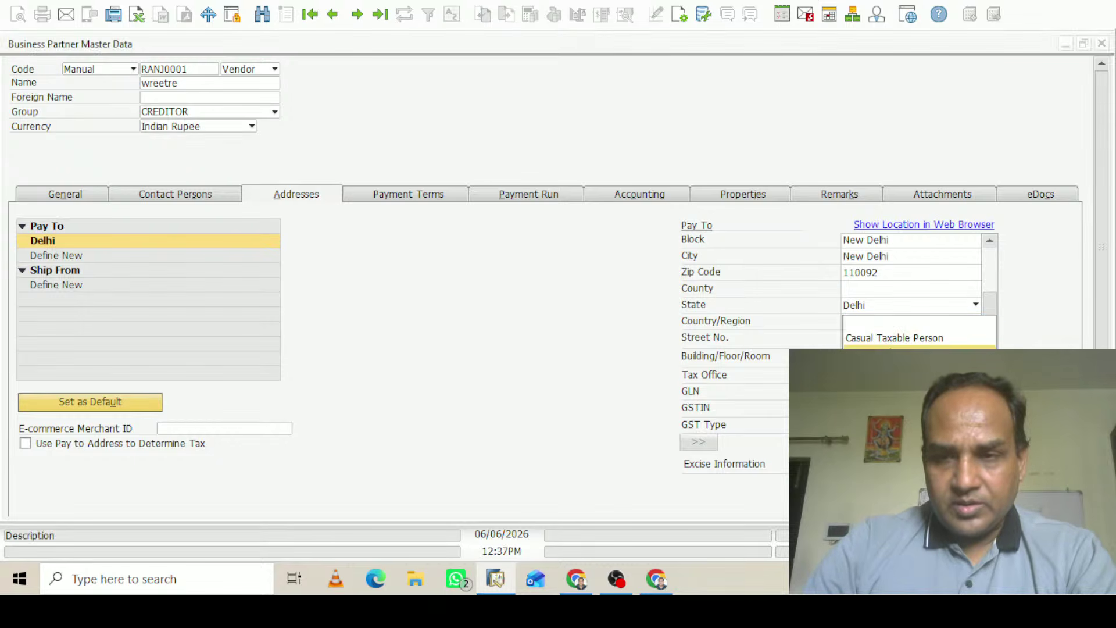
click(901, 372)
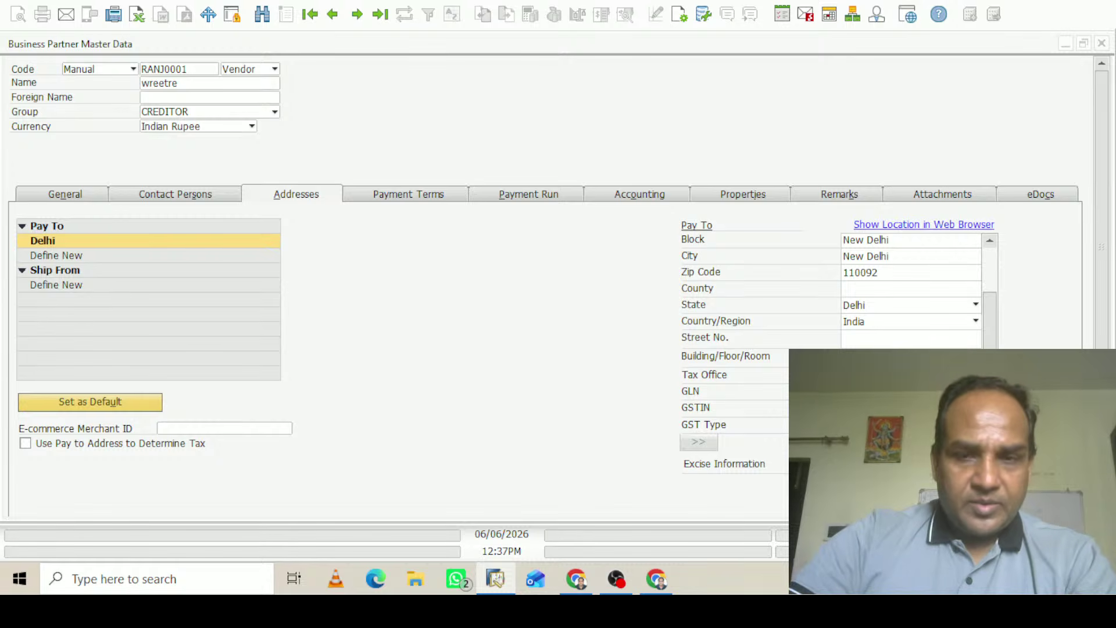
click(65, 284)
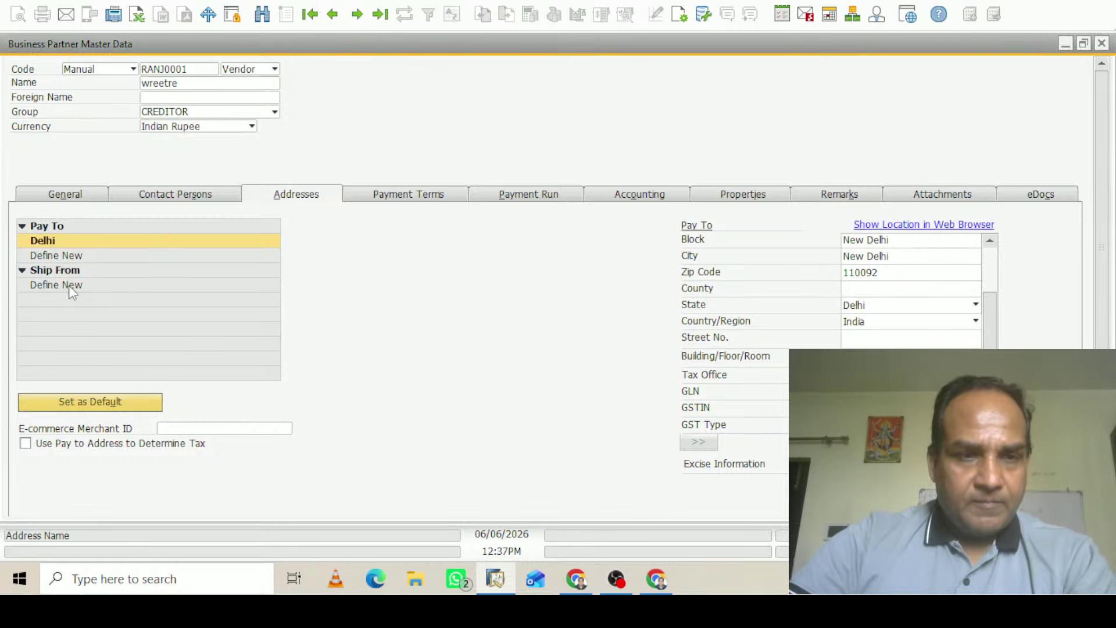
Copy the Delhi Pay To address into Ship From, then review the Payment Terms, Payment Run and Accounting tabs
click(75, 241)
click(700, 442)
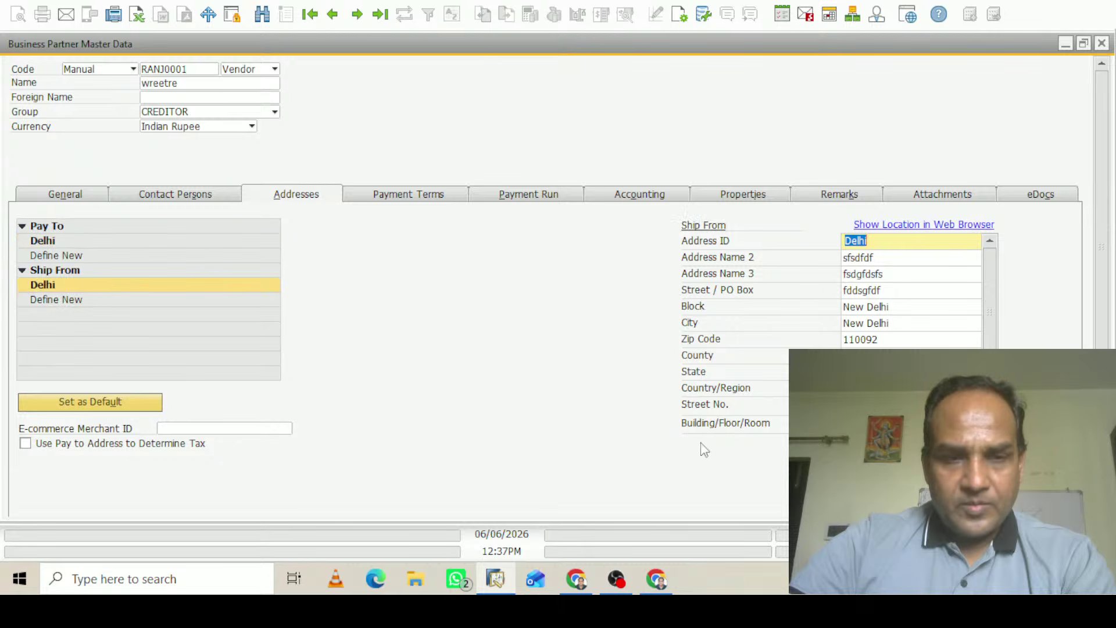
click(427, 201)
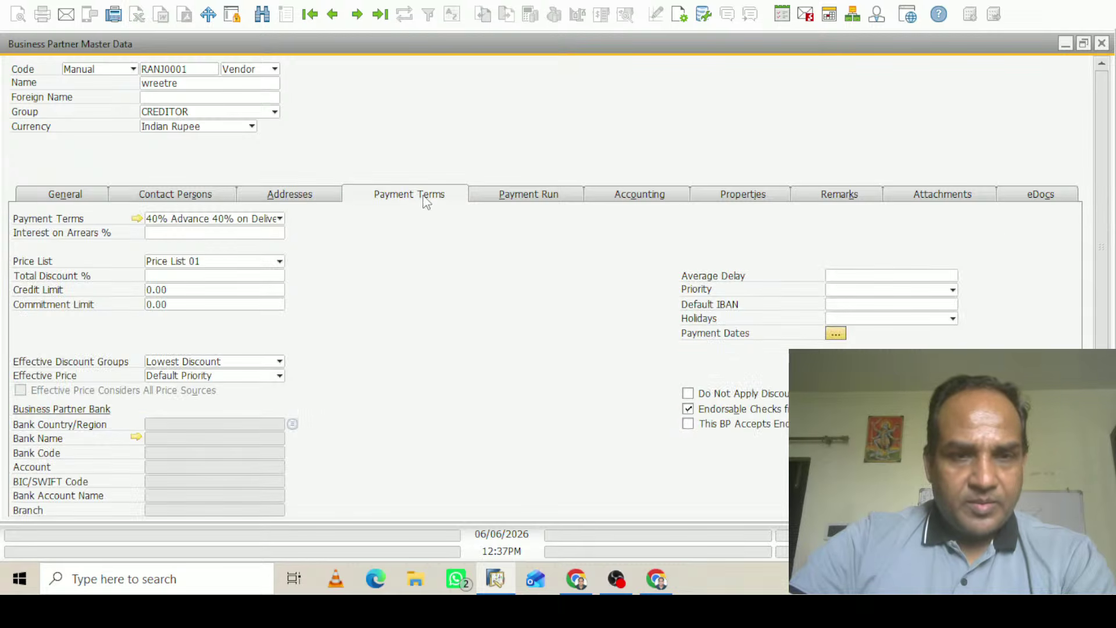
click(541, 202)
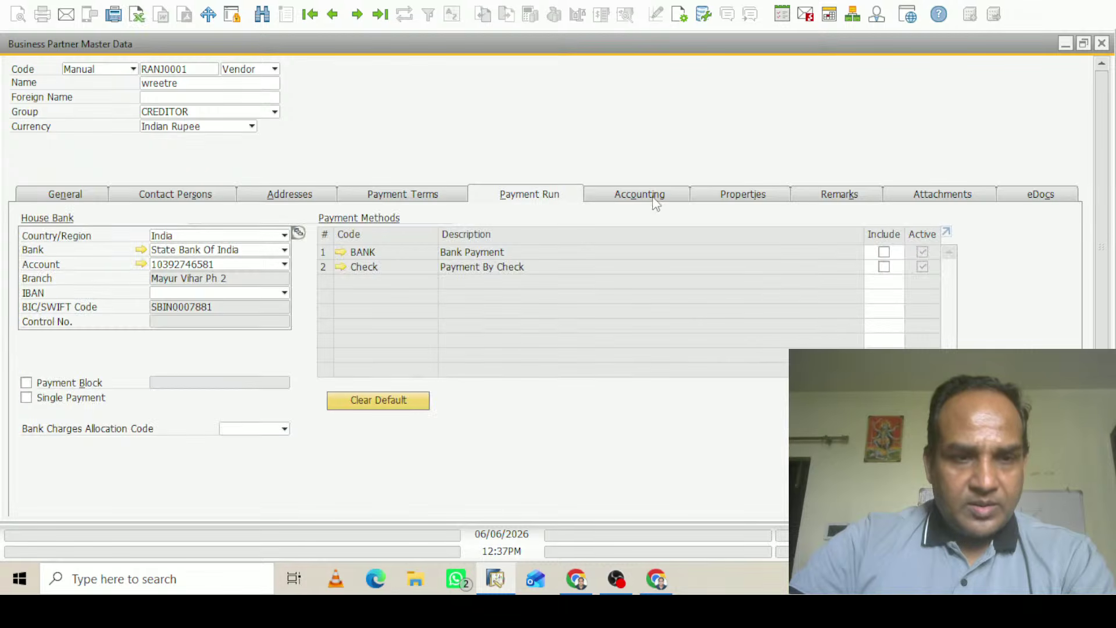
click(667, 196)
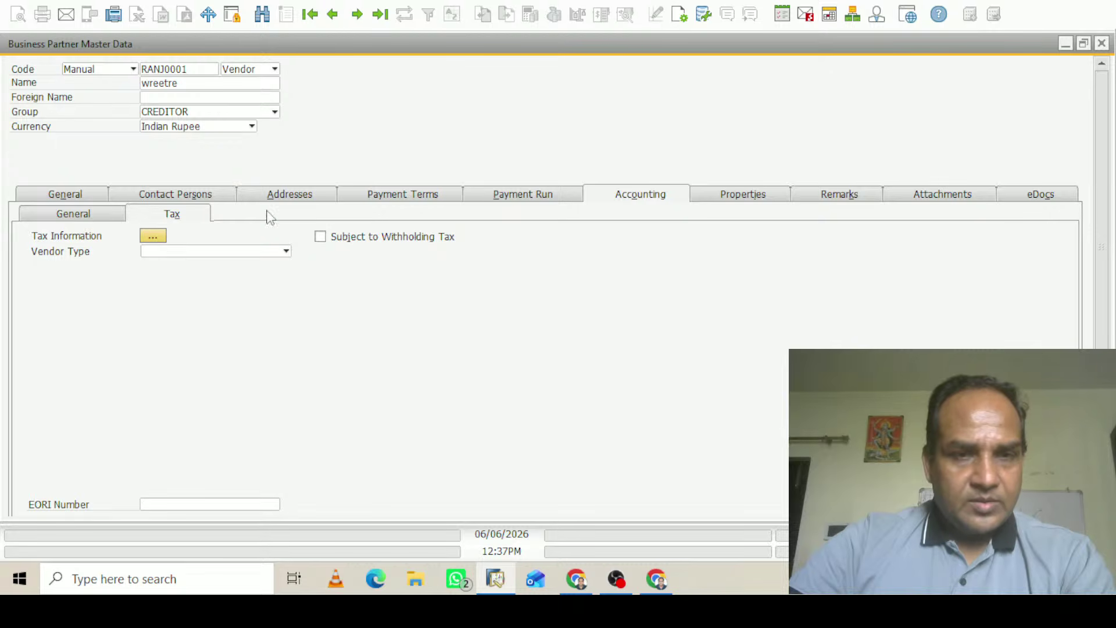
click(310, 201)
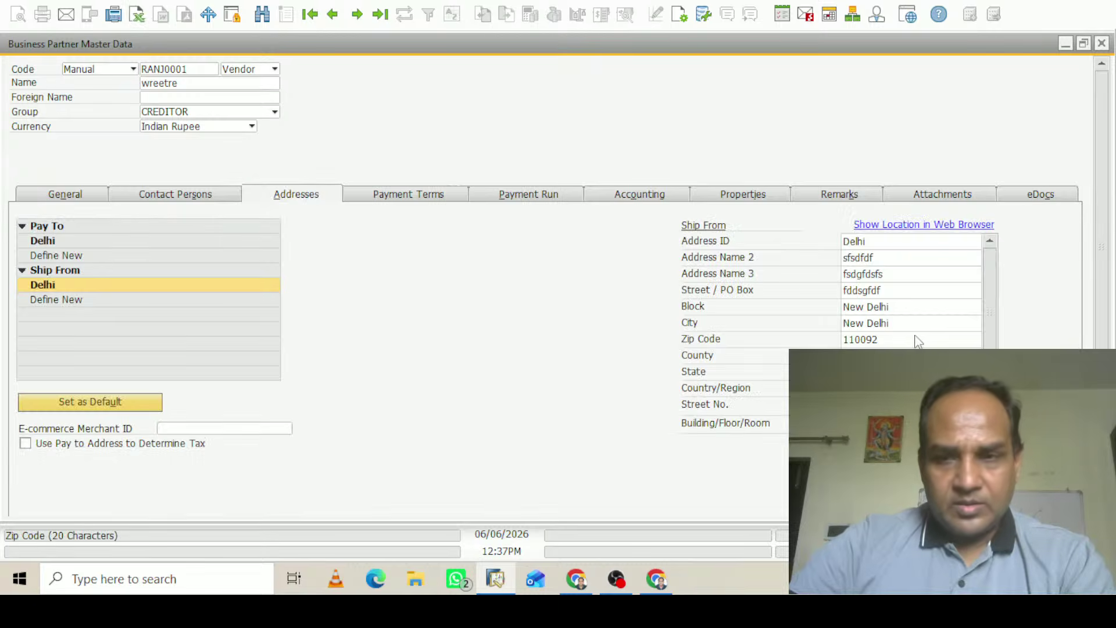
scroll(994, 343, down, 2)
scroll(995, 344, down, 1)
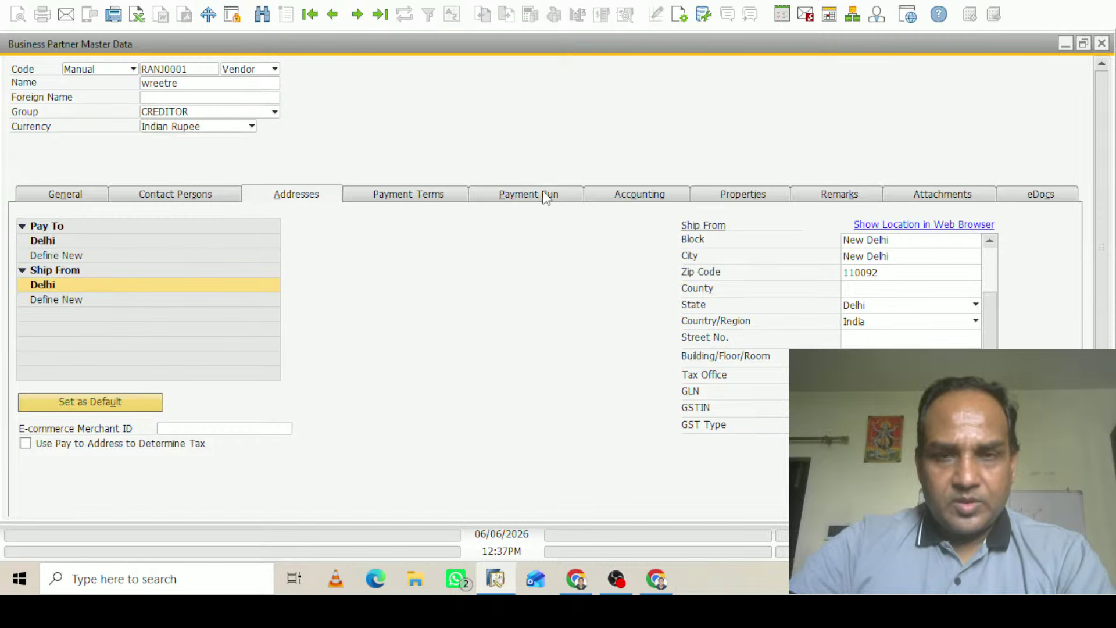
click(640, 195)
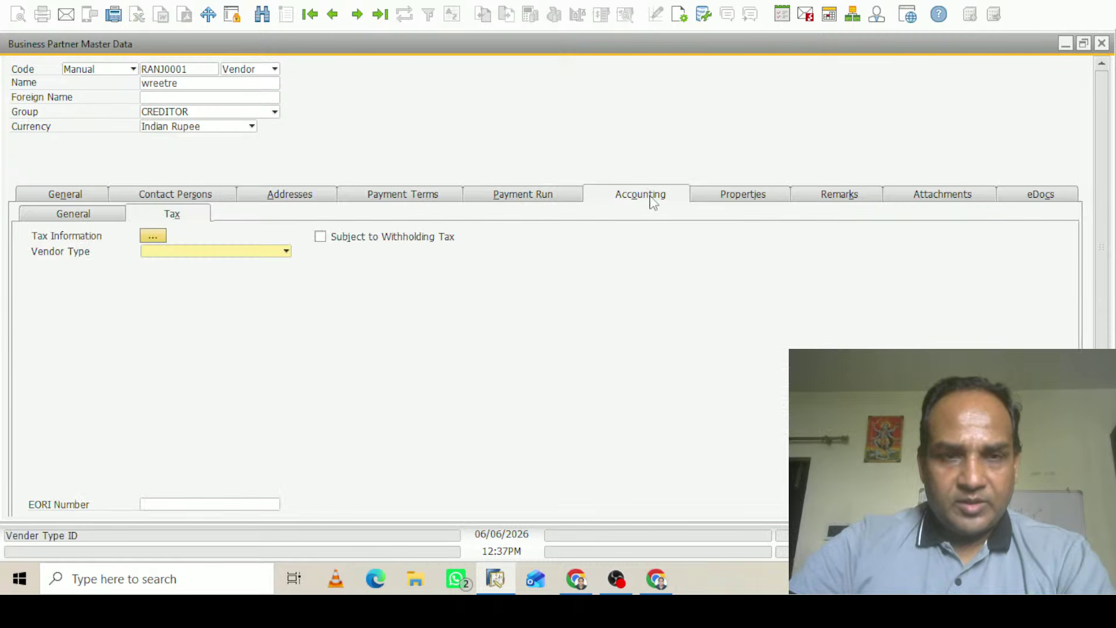
Paste and trim the vendor's P.A.N. number, set Assessee Type 2324, and apply the tax information
click(153, 236)
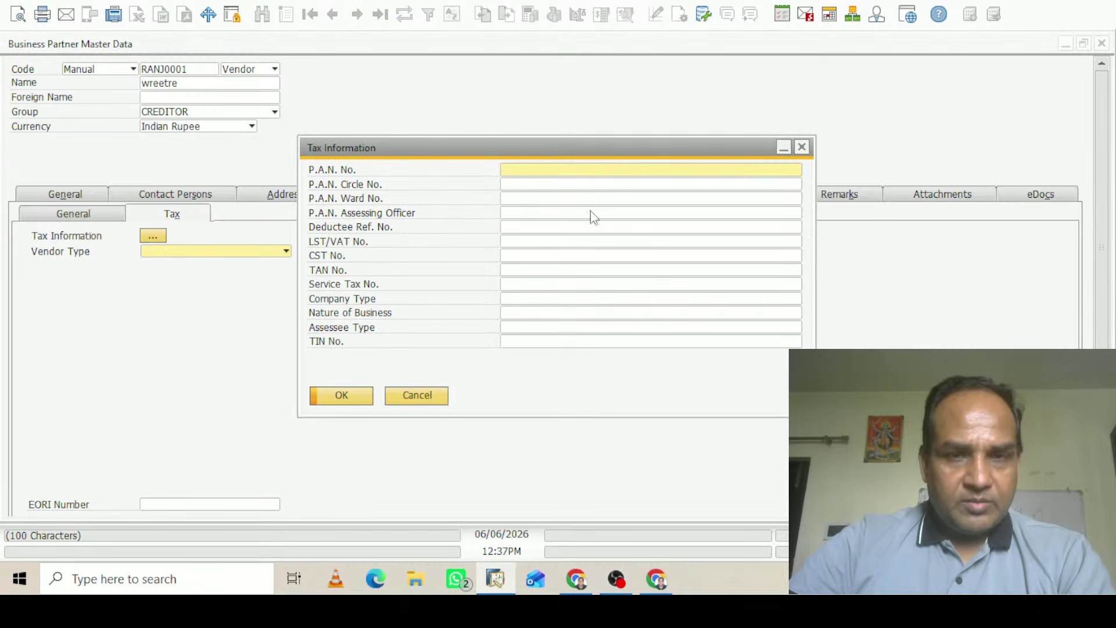
text(07abcde1234r1zx)
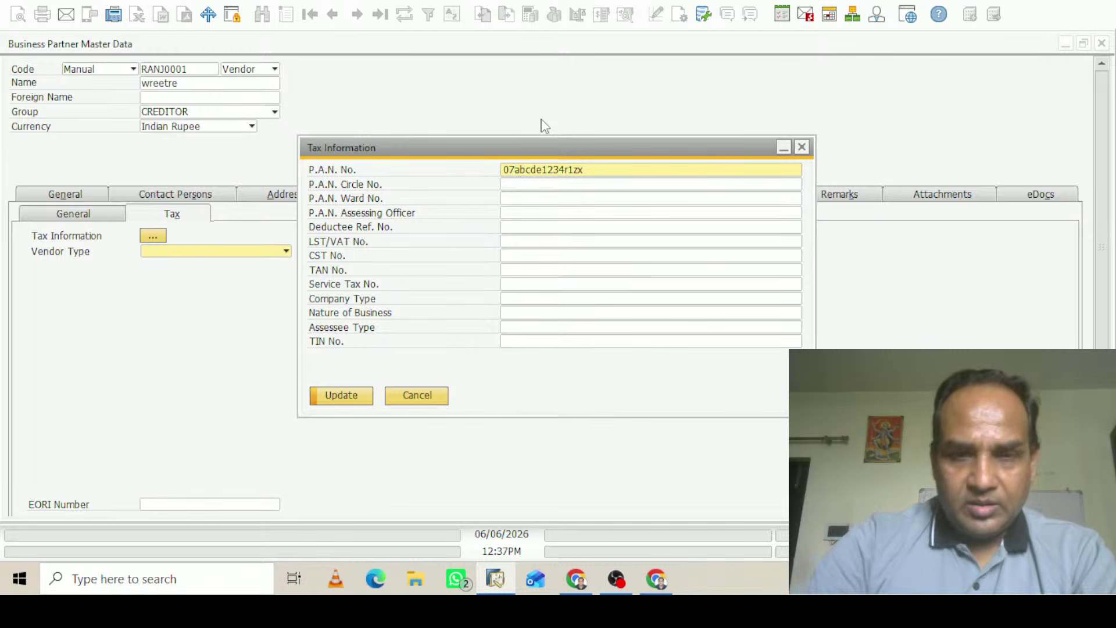
key(BackSpace)
key(BackSpace)
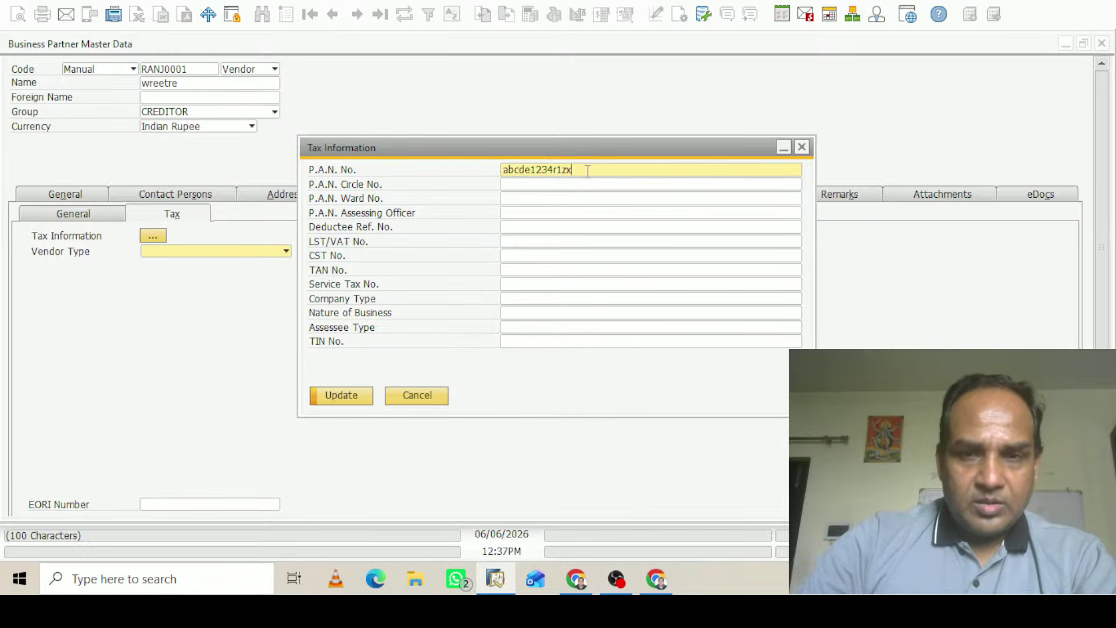
key(BackSpace)
key(BackSpace)
key(BackSpace)
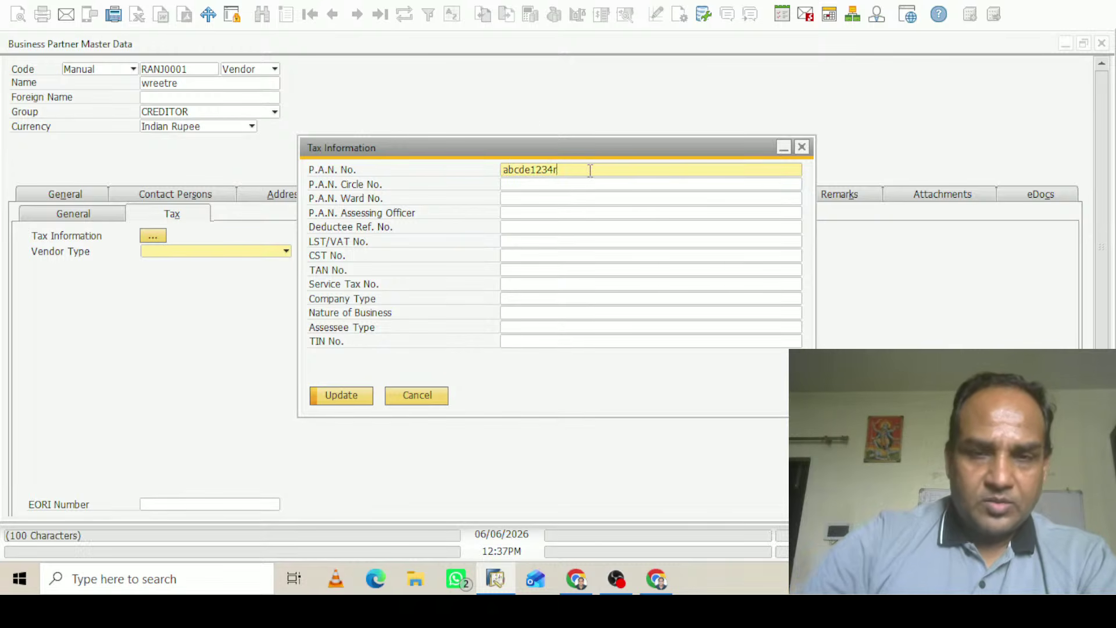
click(515, 328)
text(2324)
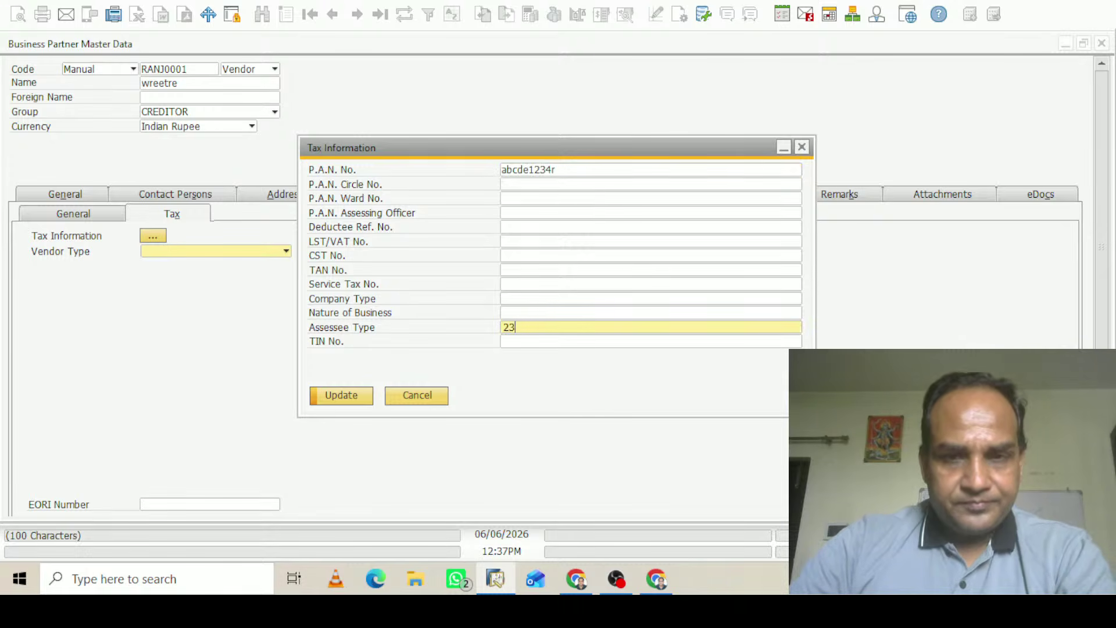
click(352, 402)
click(347, 396)
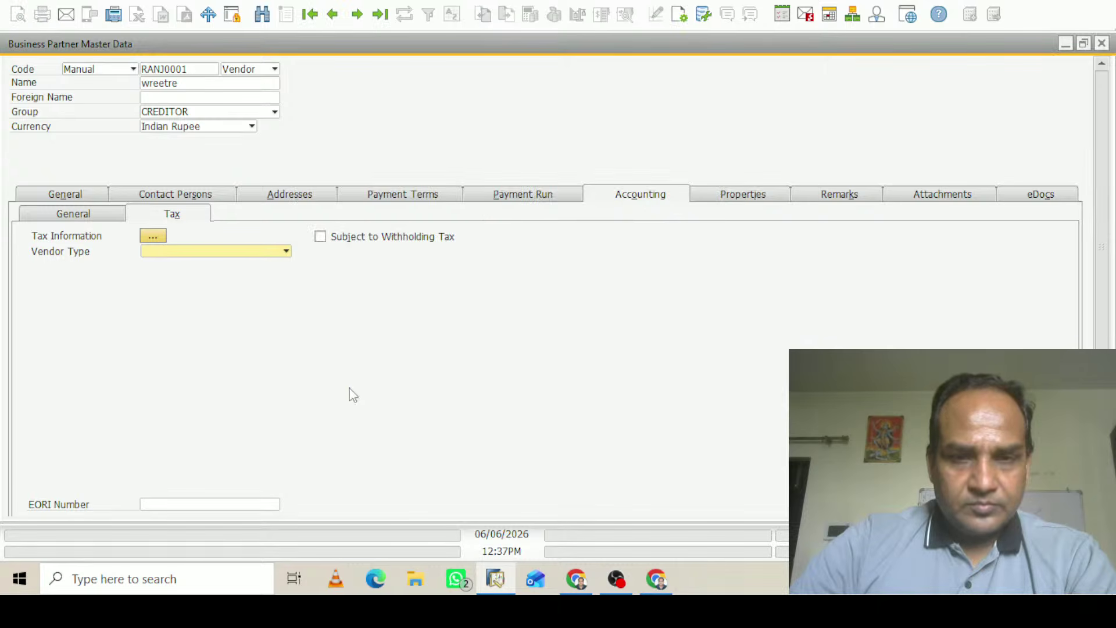
Tick Subject to Withholding Tax, accept TDS1 as the allowed WTax code, and add vendor RANJ0001
click(320, 238)
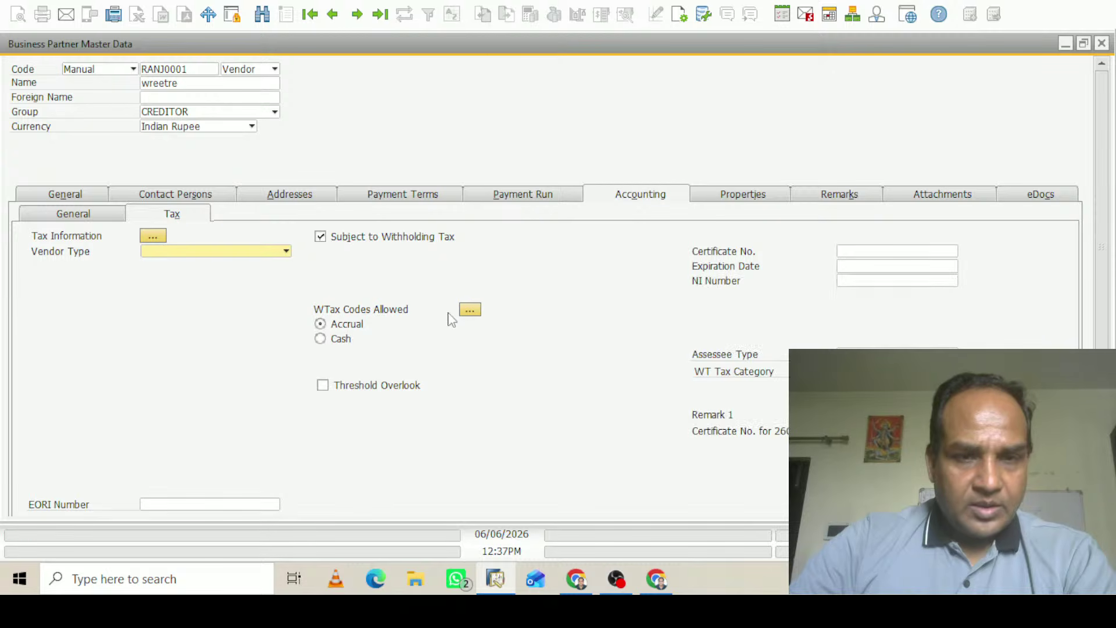
click(470, 310)
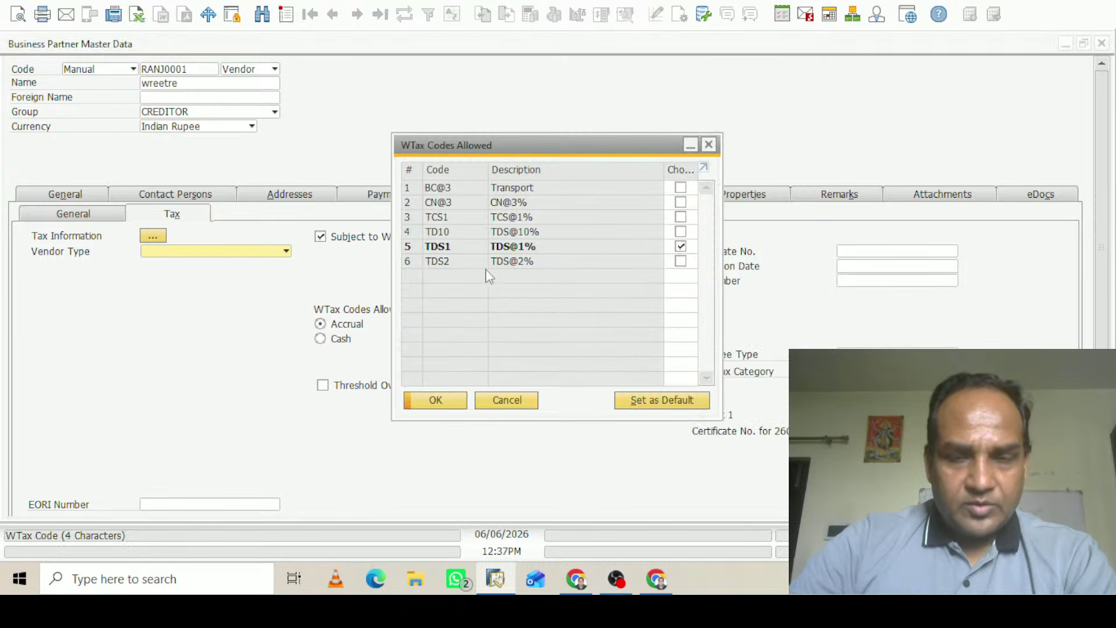
click(437, 401)
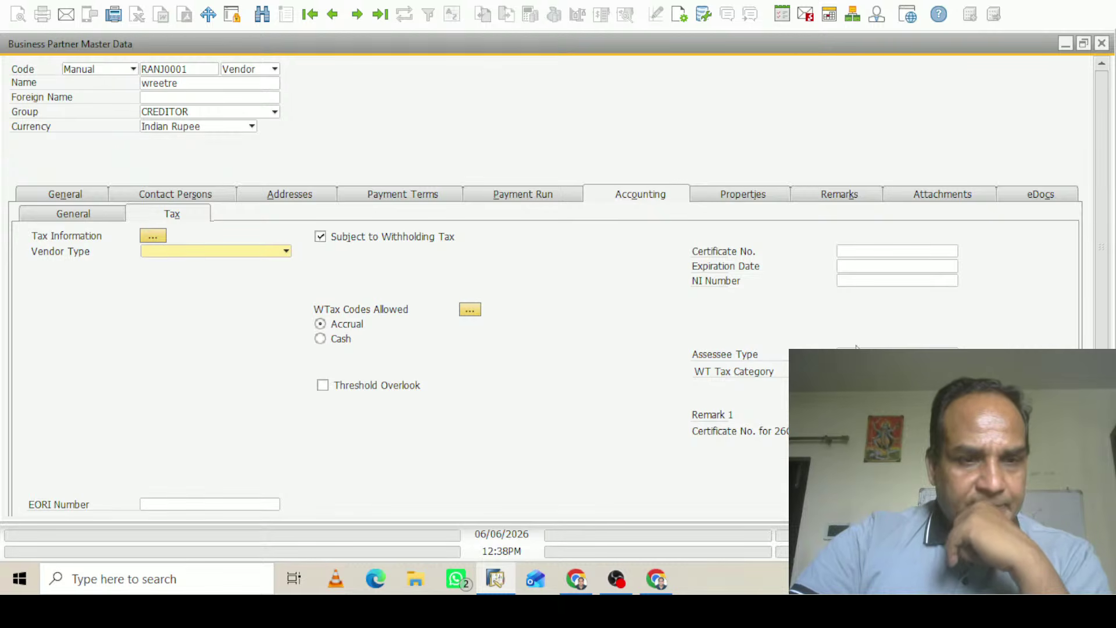
scroll(856, 348, down, 3)
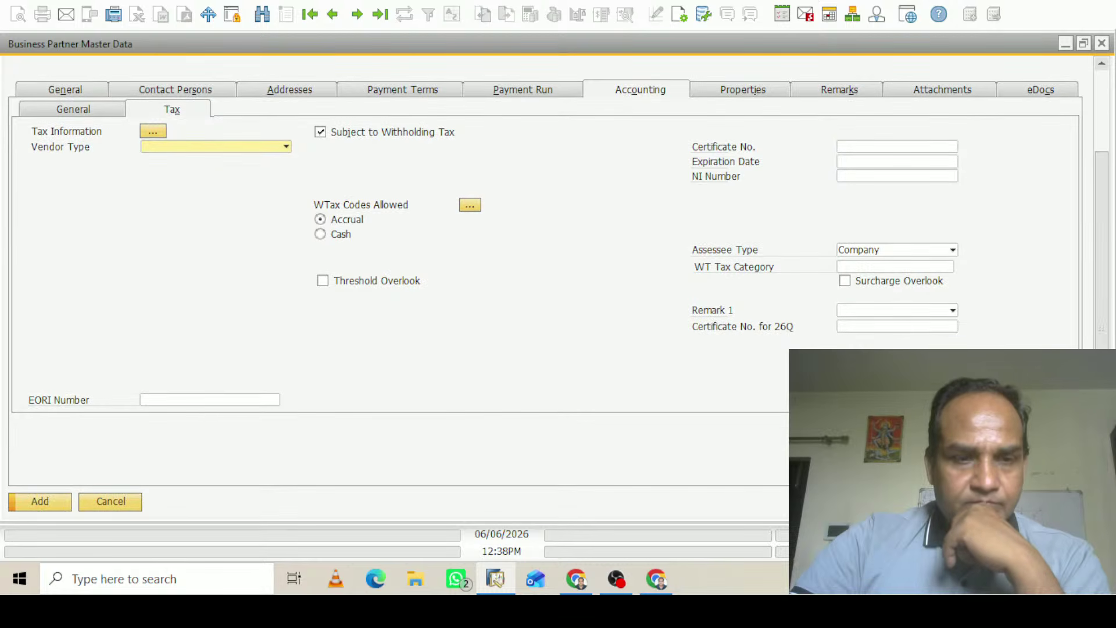
click(56, 503)
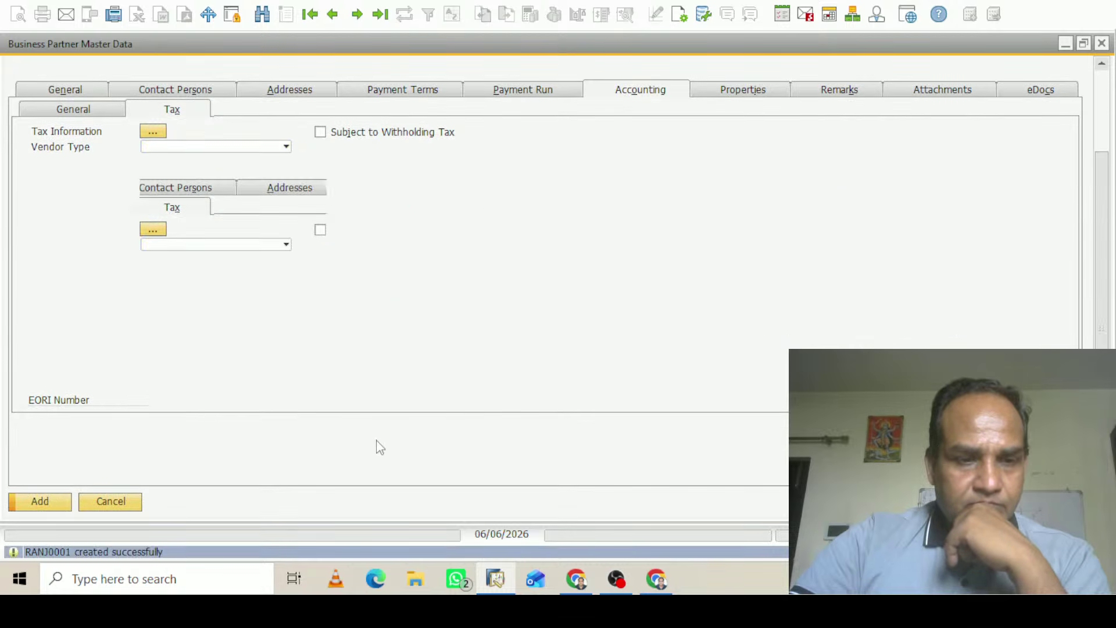
Close the vendor form, open a new A/P Invoice for vendor RANJ0001, and minimise it
click(1102, 44)
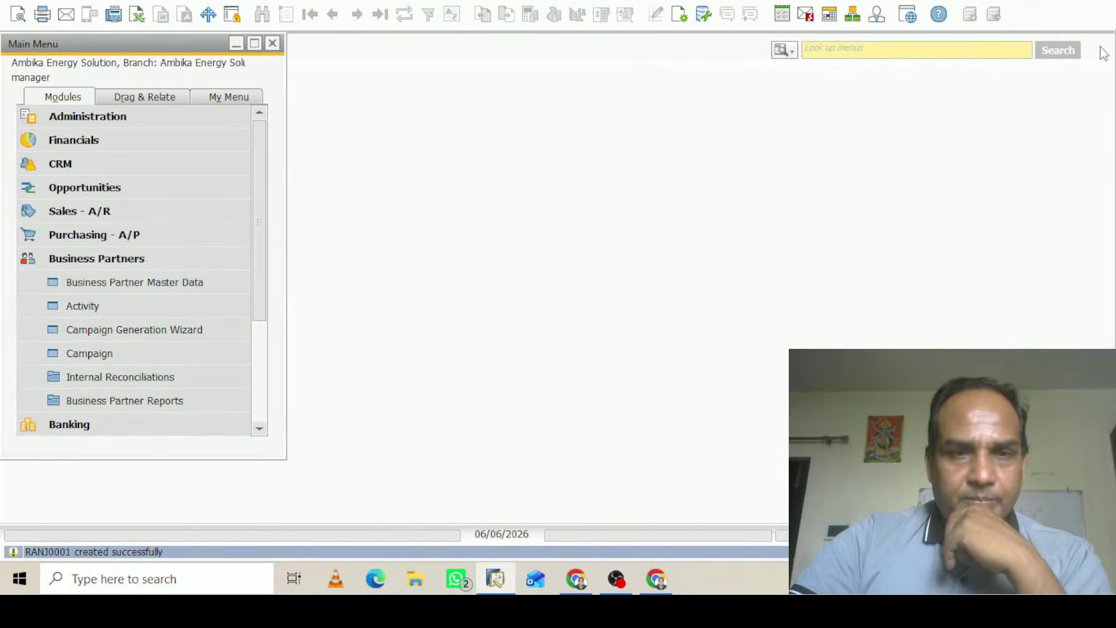
click(58, 259)
click(100, 236)
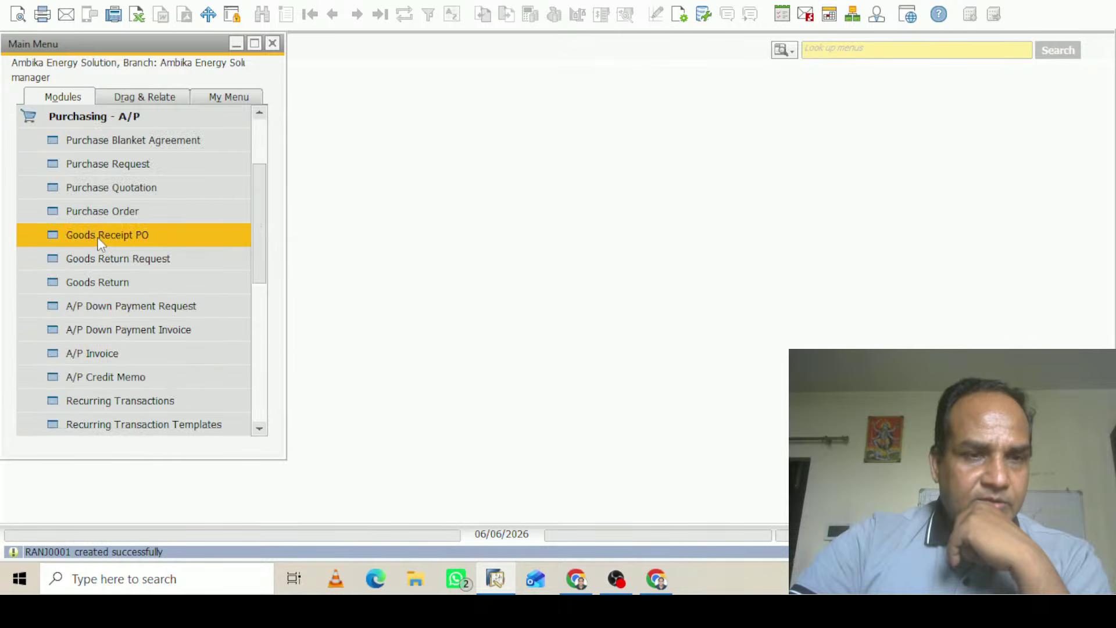
click(116, 354)
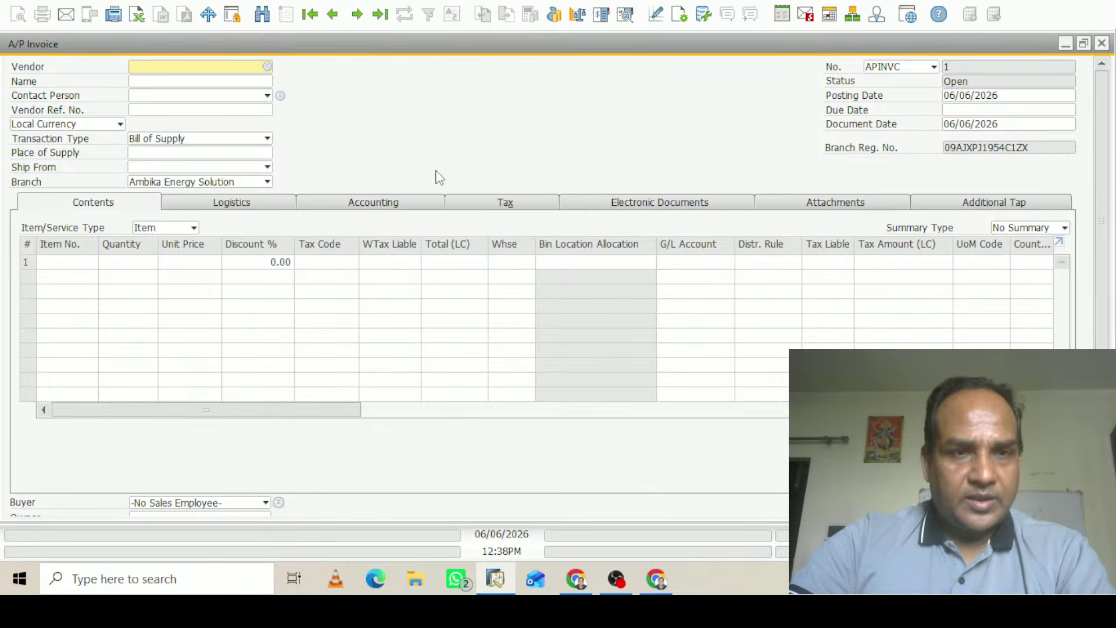
key(Tab)
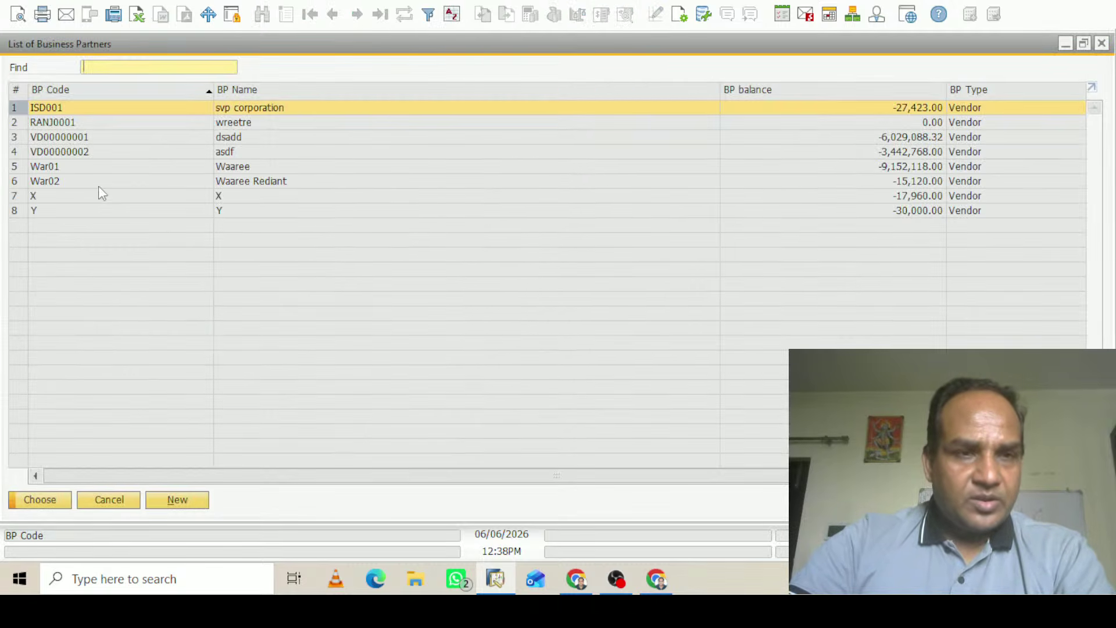
click(64, 123)
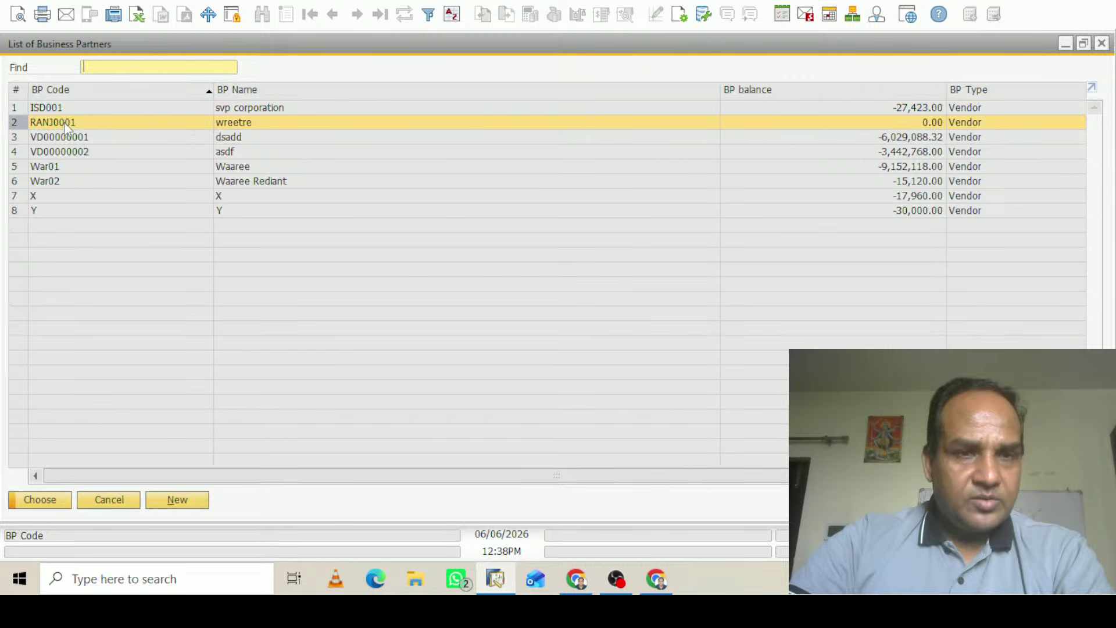
click(53, 500)
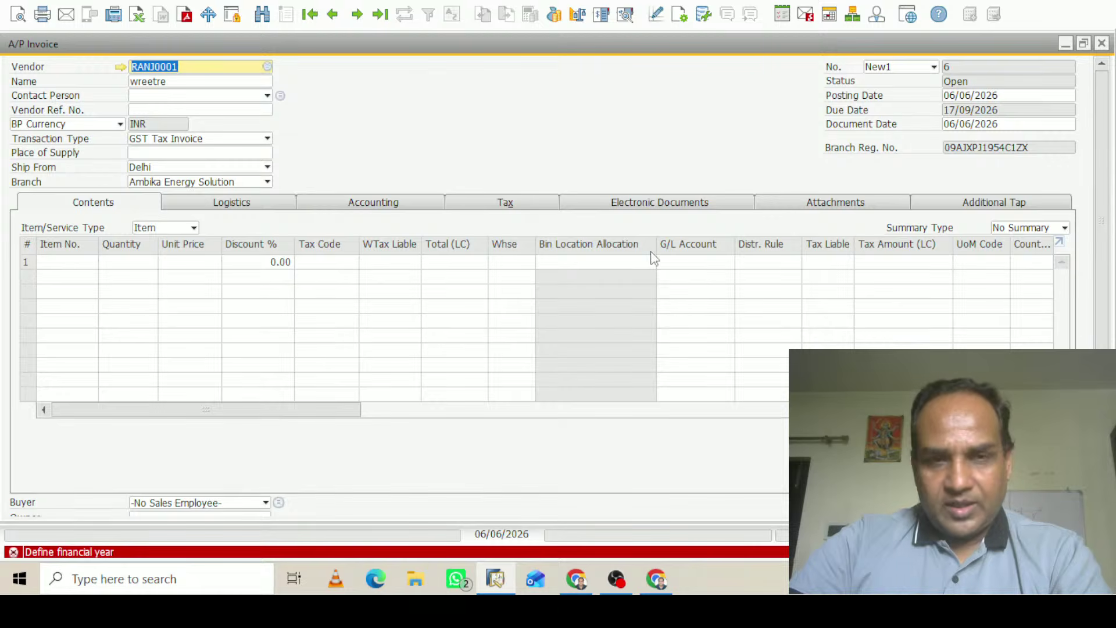
click(1065, 44)
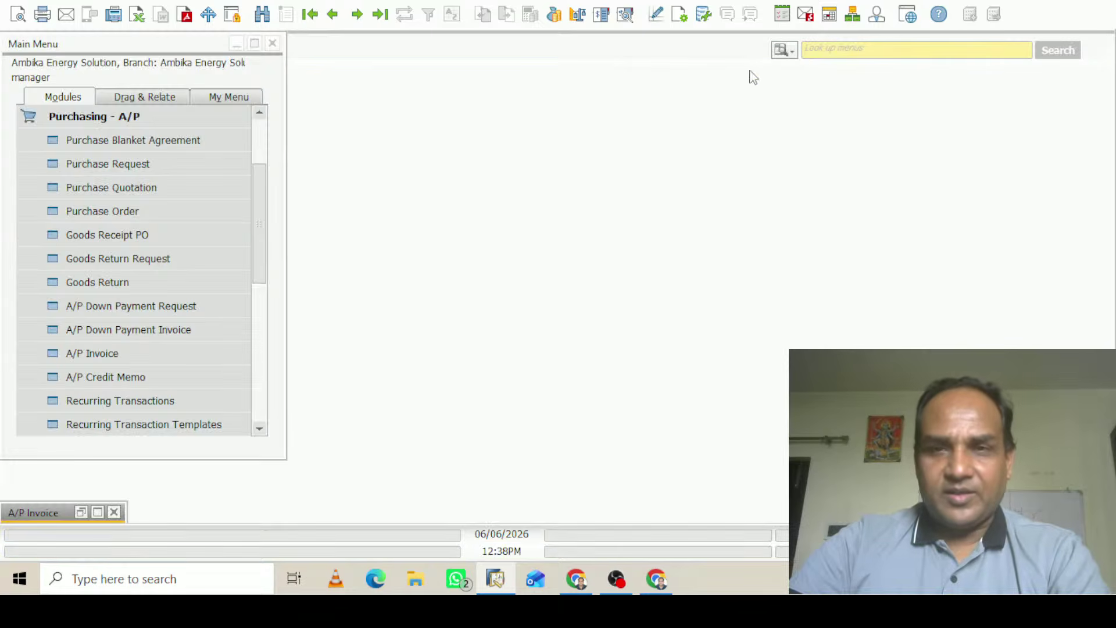
Find and open Financial Year Master setup by searching menus for 'fin'
click(782, 50)
click(798, 86)
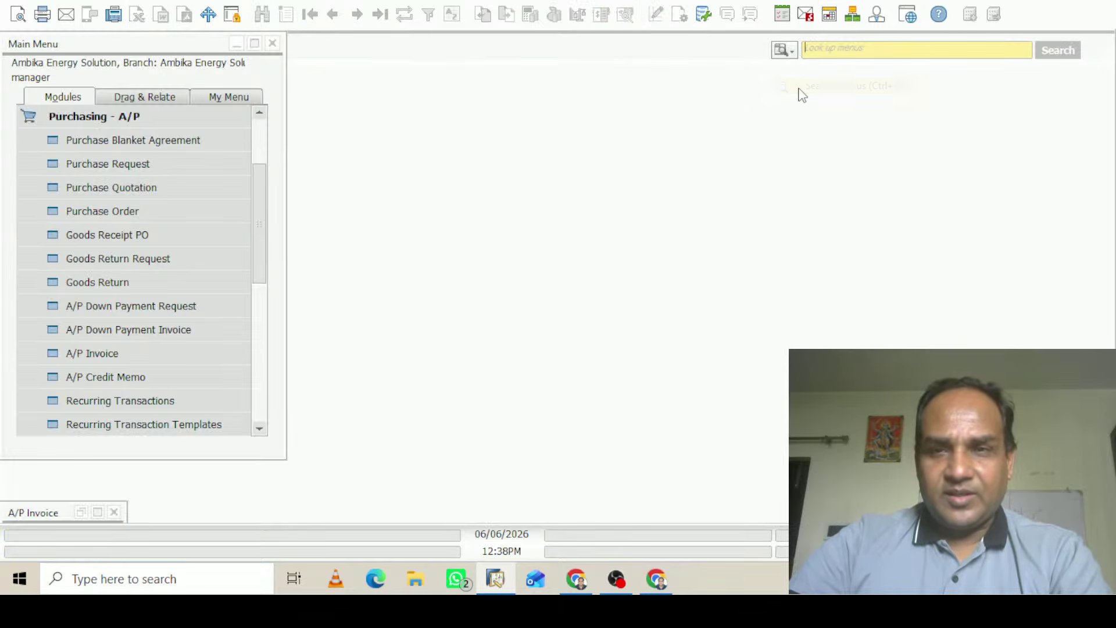
text(fin)
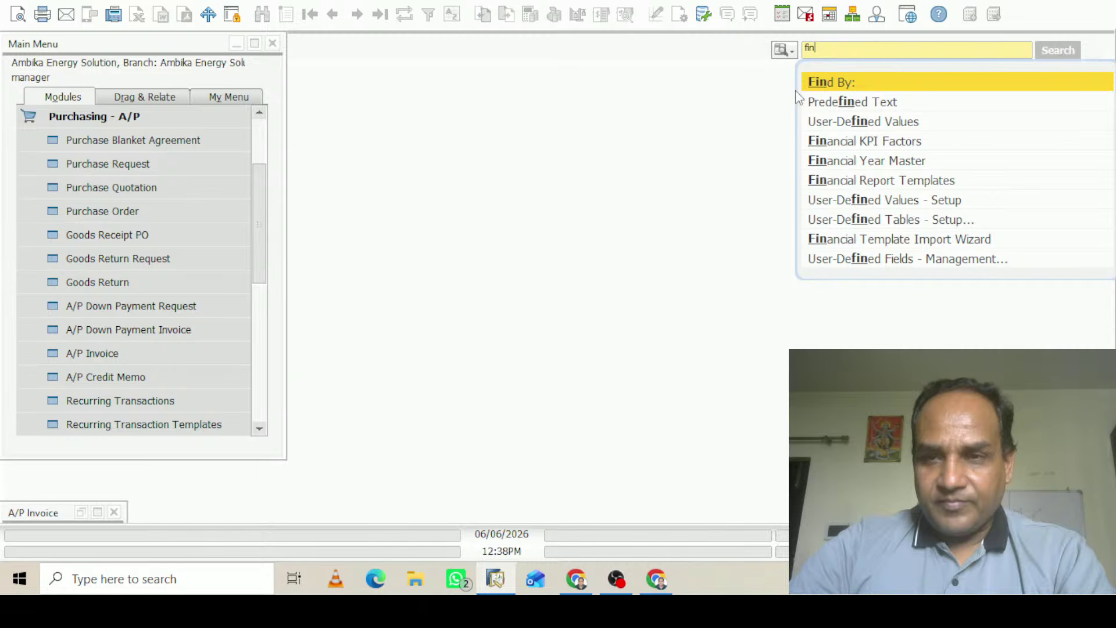
click(866, 163)
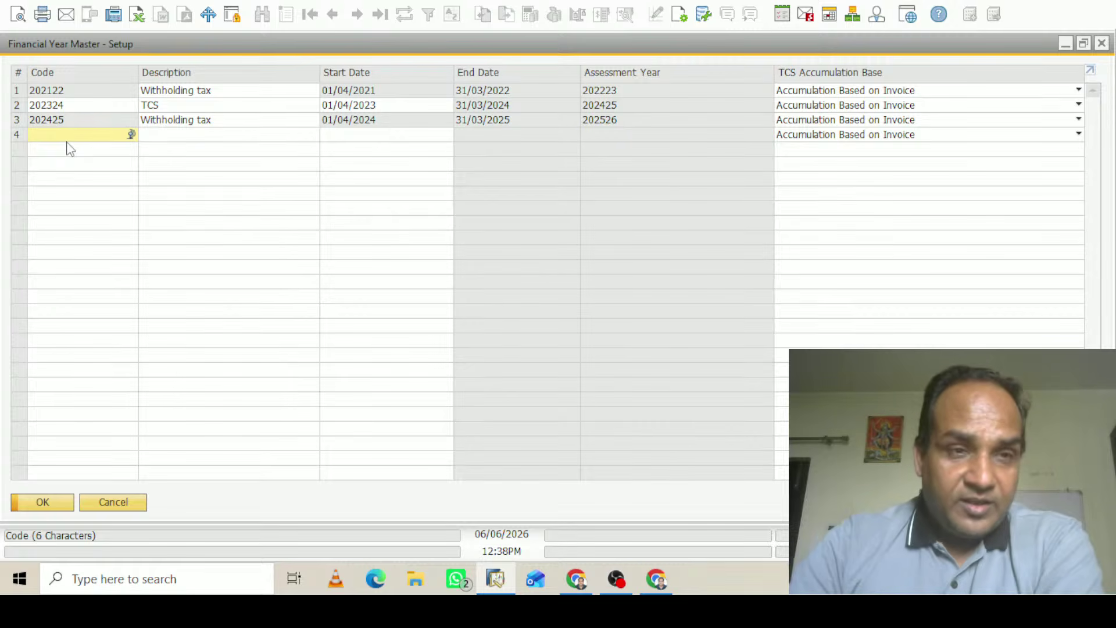
Add financial year 202627 starting 01/04/2026, update the list, and close the setup
text(202627)
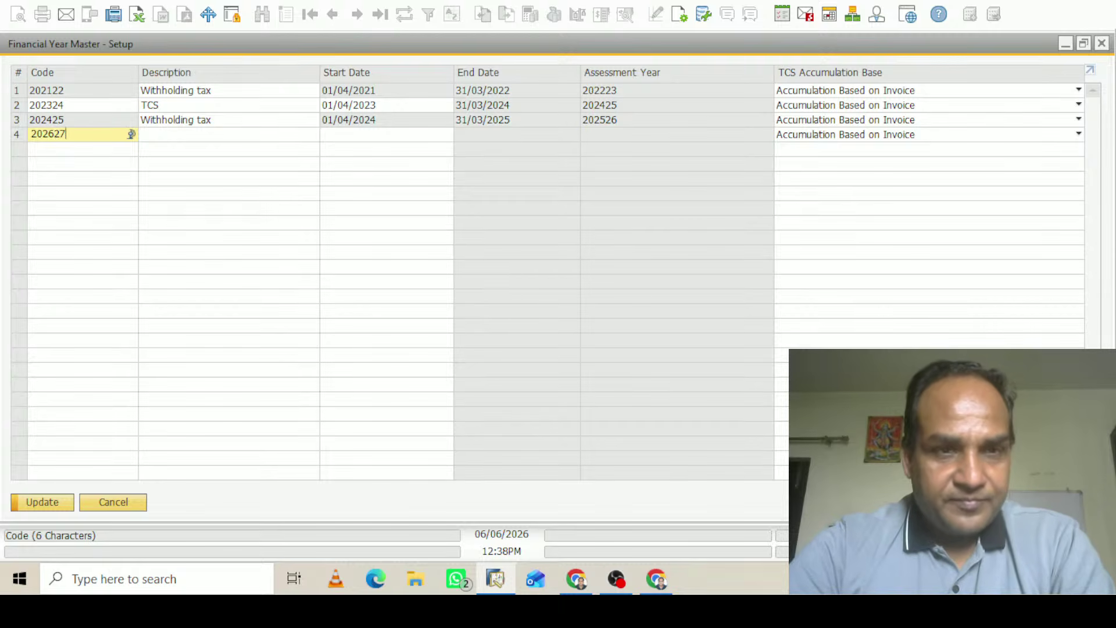
key(Tab)
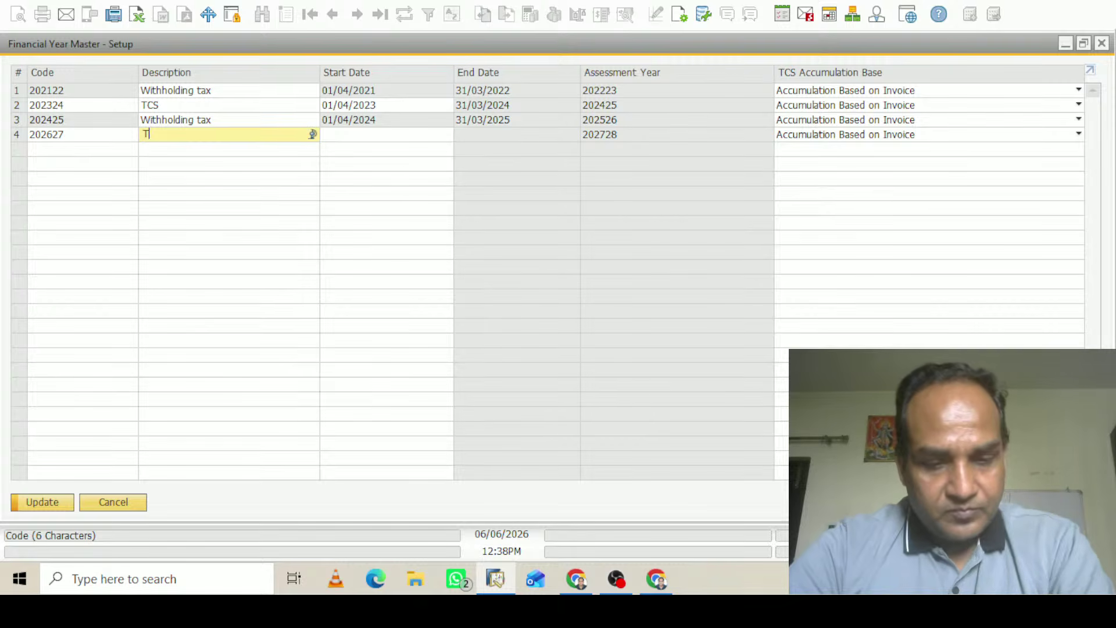
click(346, 136)
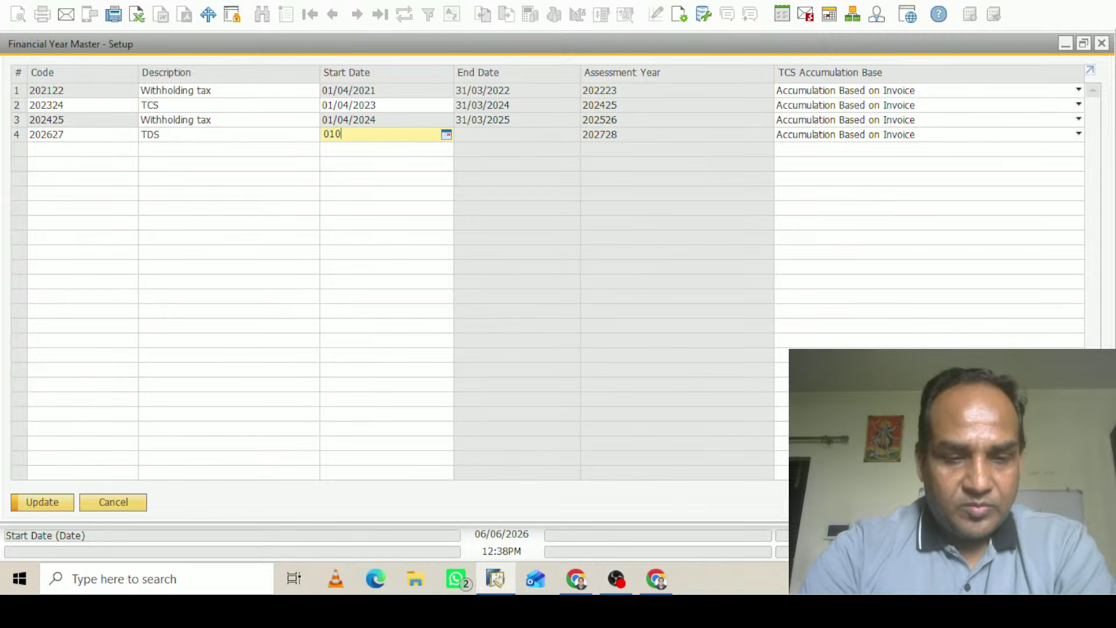
text(0104)
key(Tab)
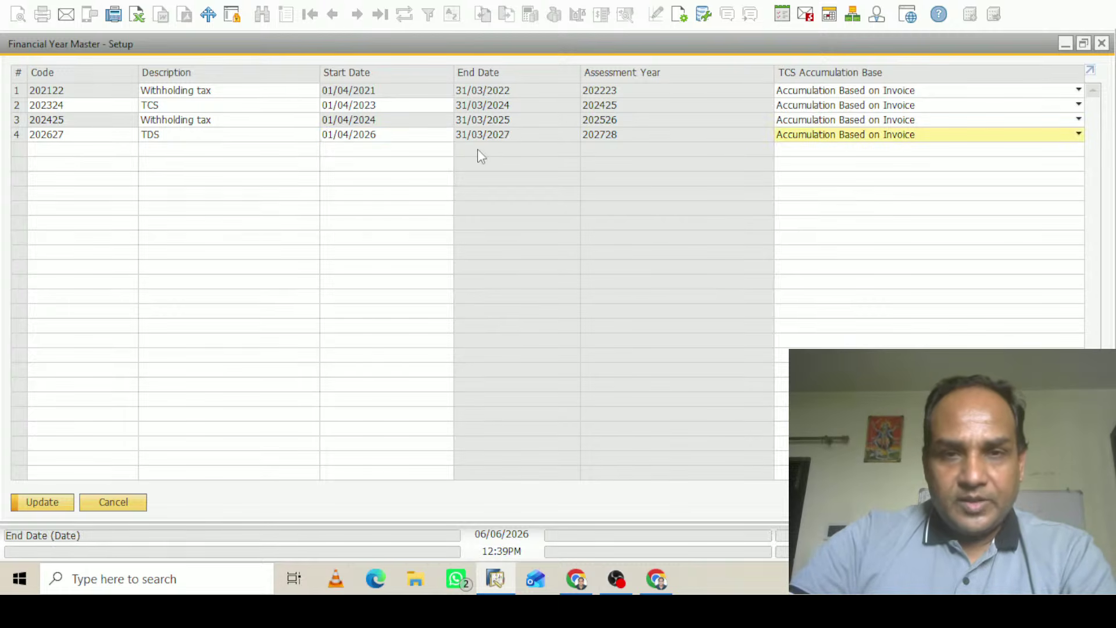
click(43, 503)
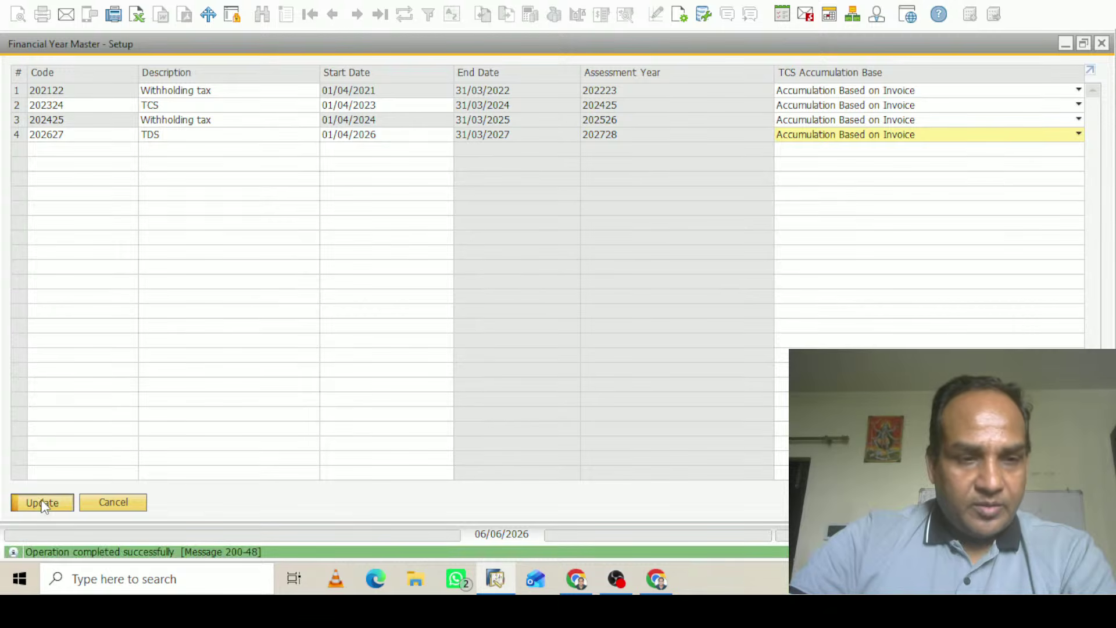
click(43, 503)
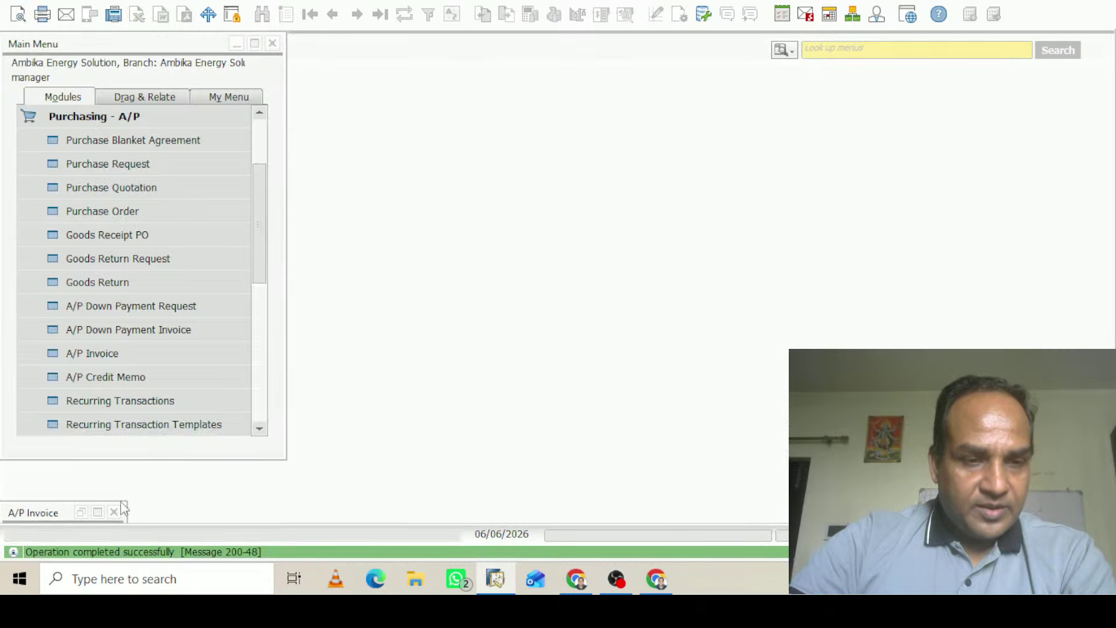
Restore the A/P Invoice, make it a Service invoice, and give row 1 the rent SAC code 00997212
click(97, 512)
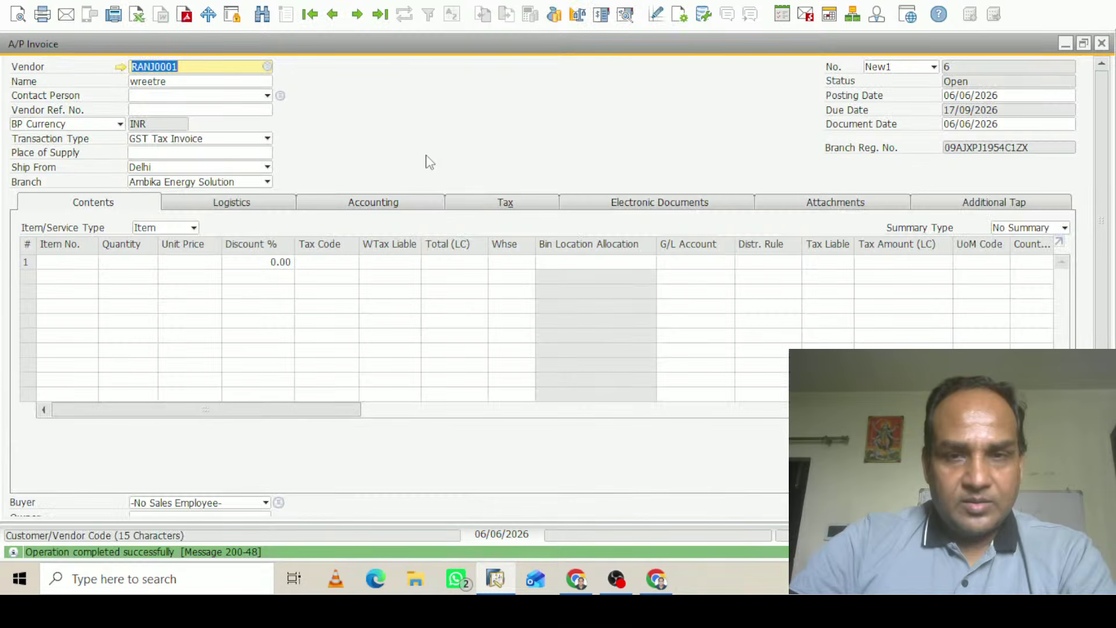
click(174, 228)
click(165, 258)
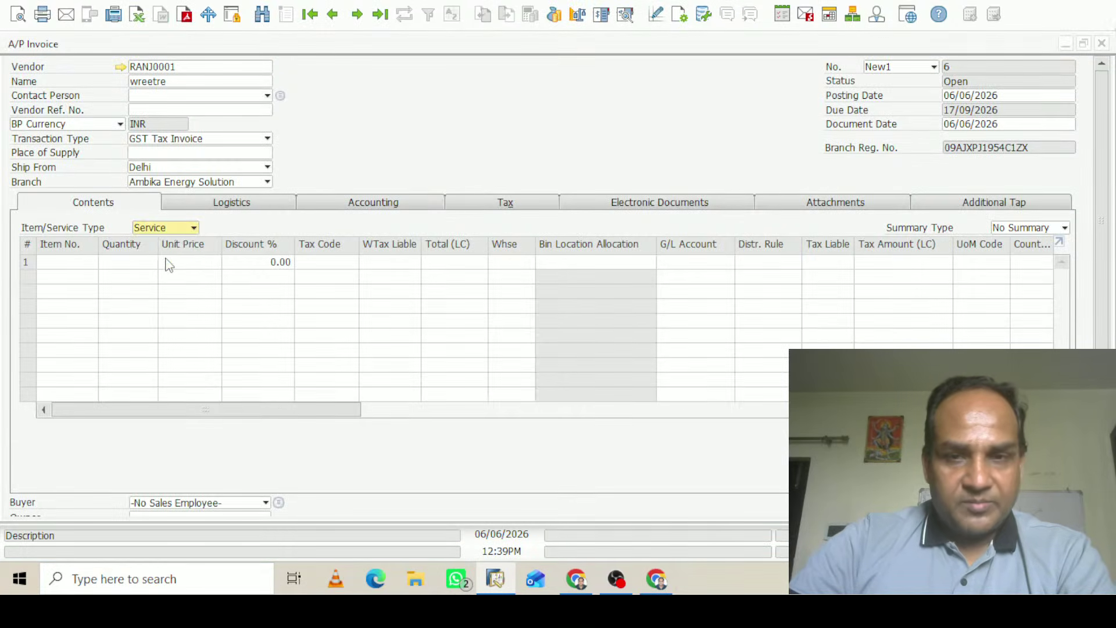
click(58, 262)
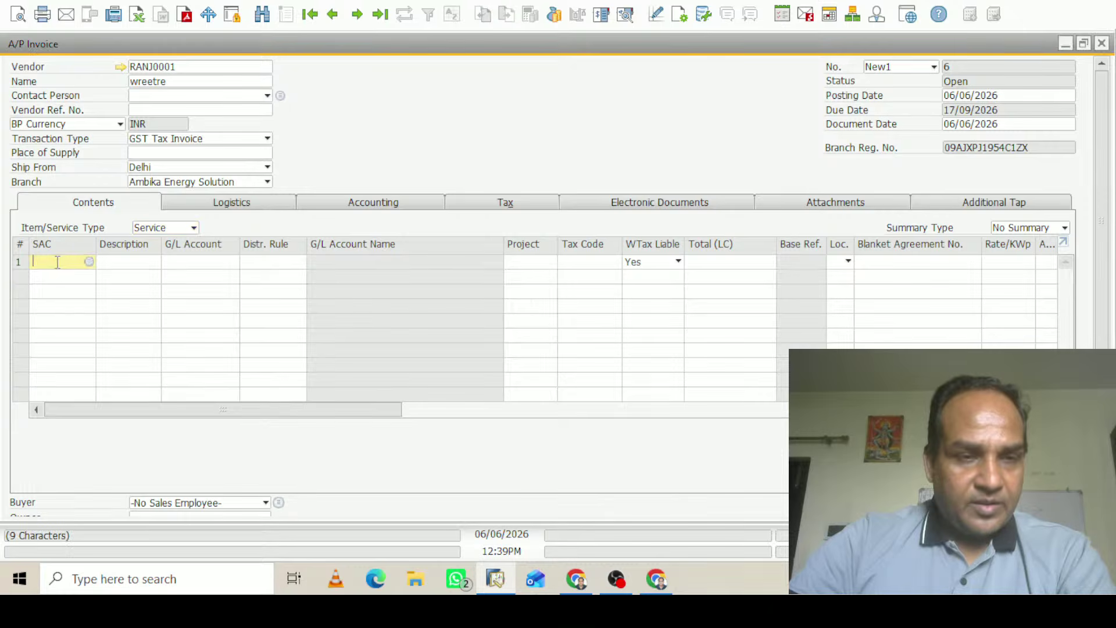
key(Tab)
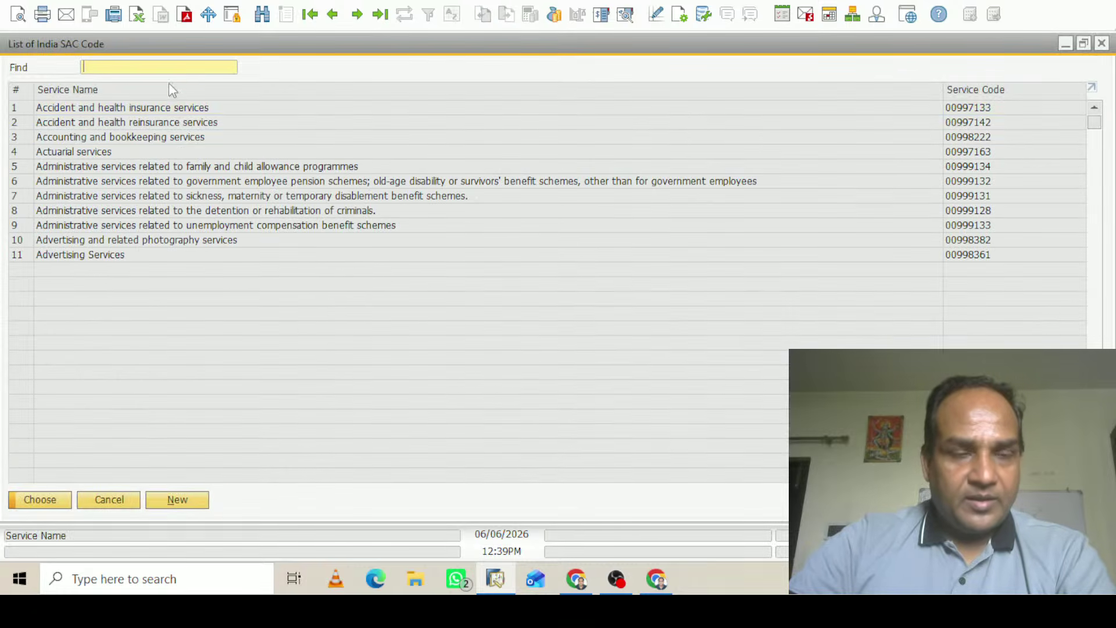
text(re)
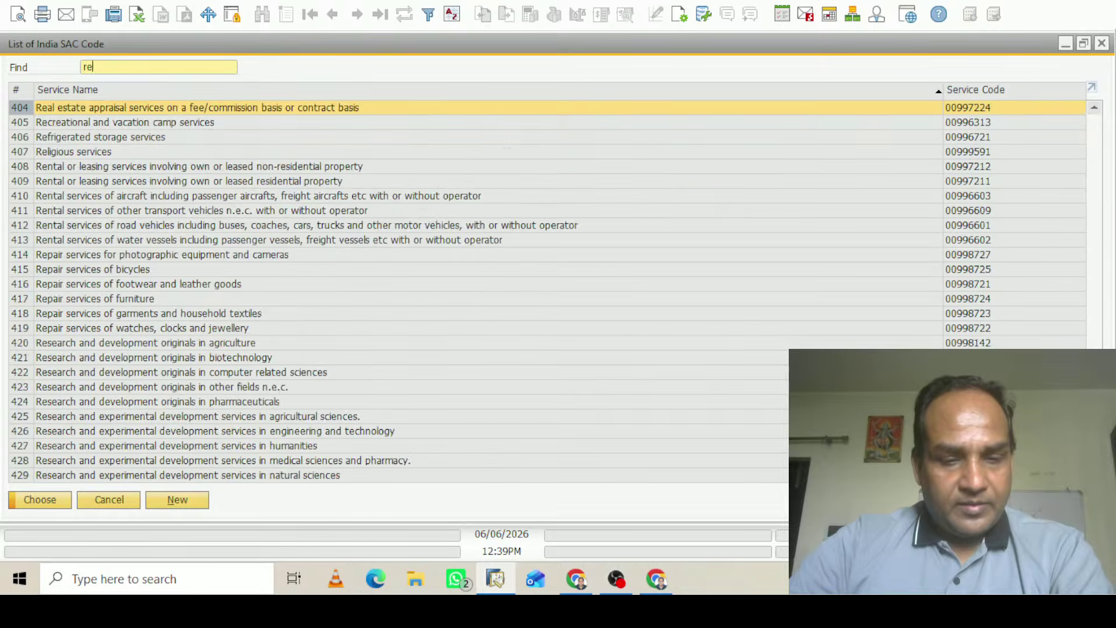
text(nt)
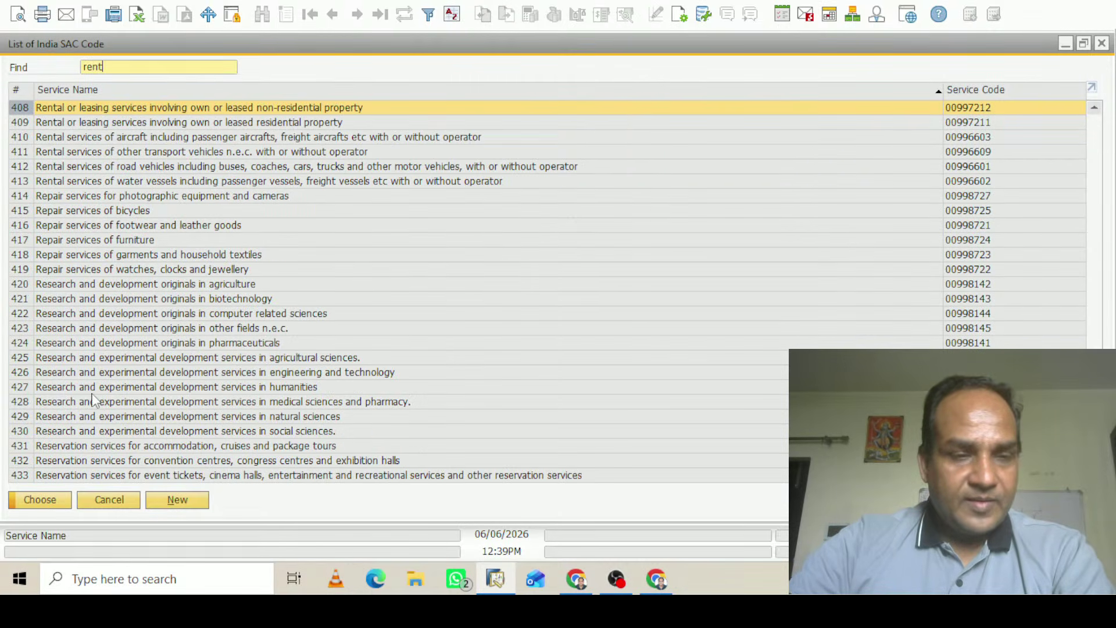
click(33, 501)
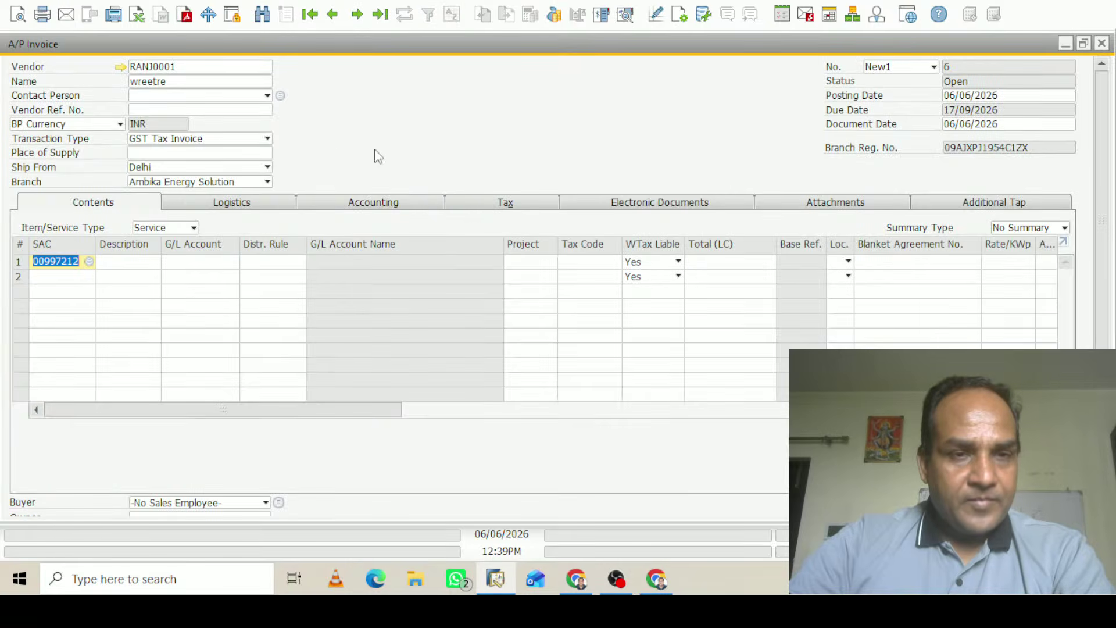
Enter 'rent of office' as row 1's description
click(154, 263)
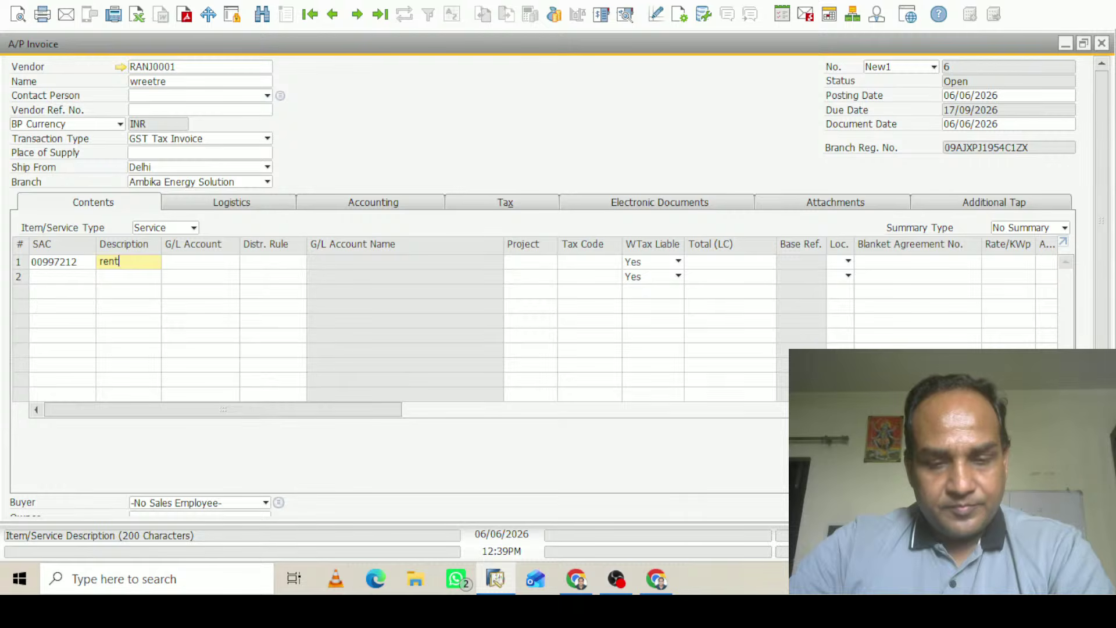
text(rent of )
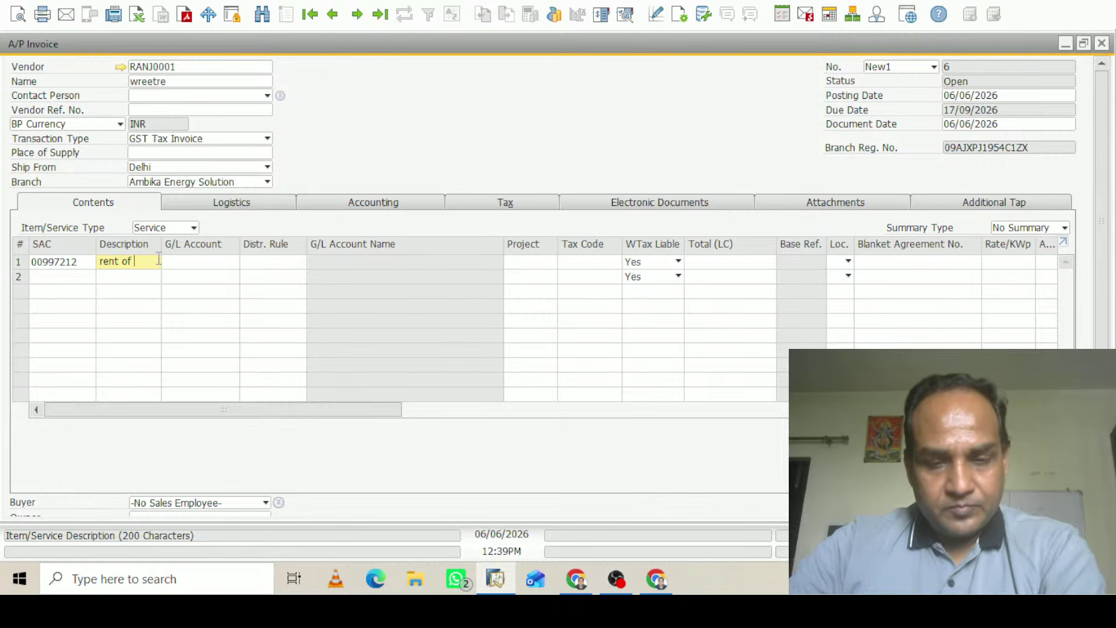
text(o)
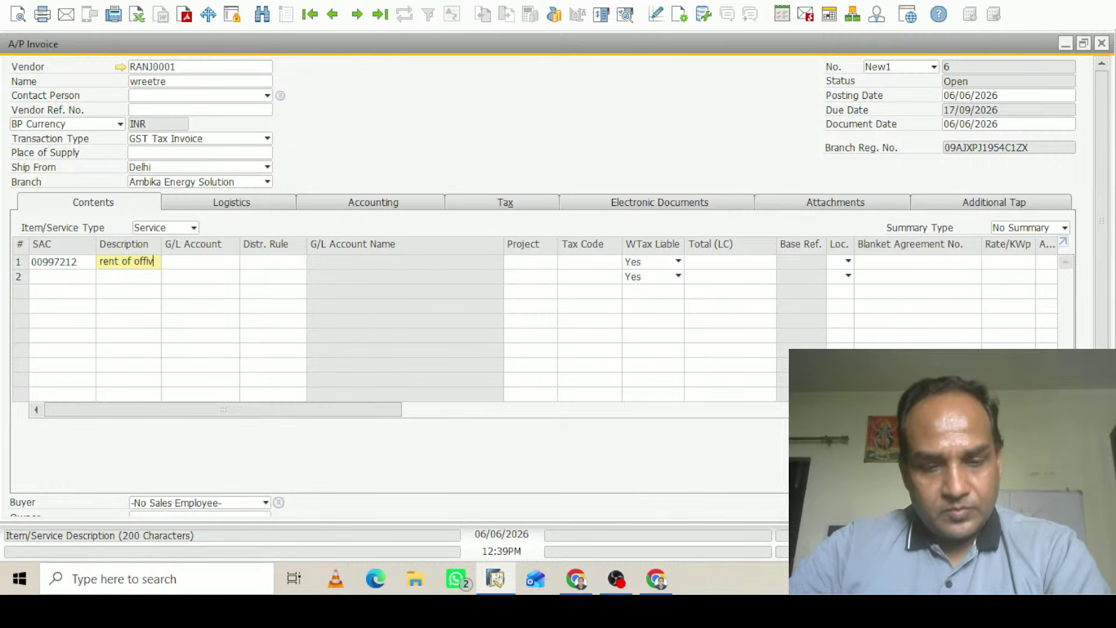
text(ffiv)
key(BackSpace)
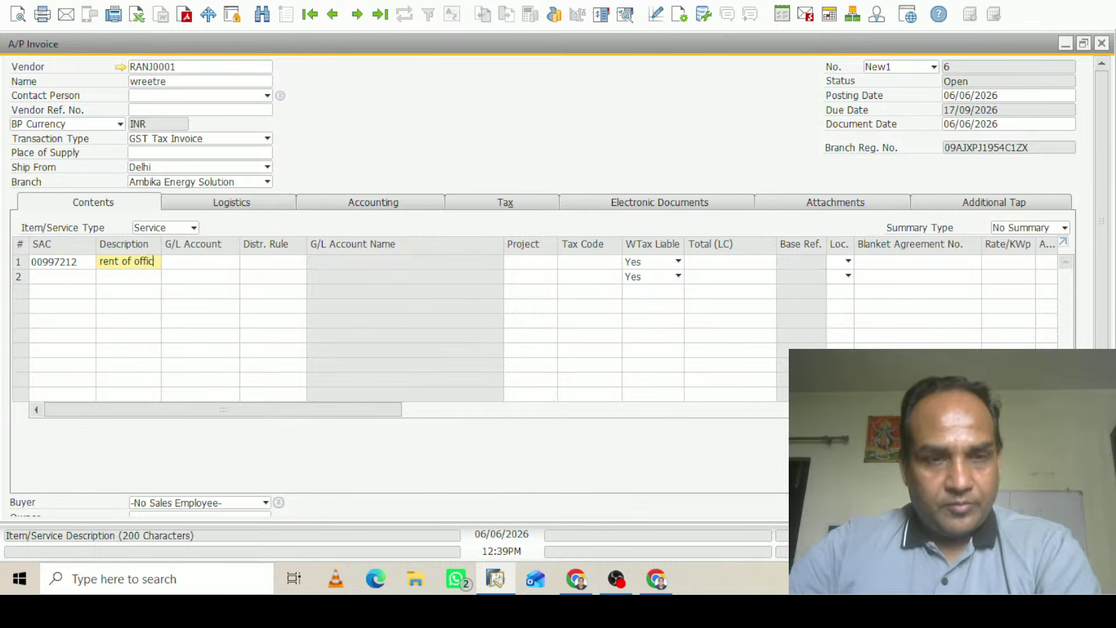
text(ce)
click(201, 260)
Assign the rent line to G/L account 620010 Property Rates
key(Tab)
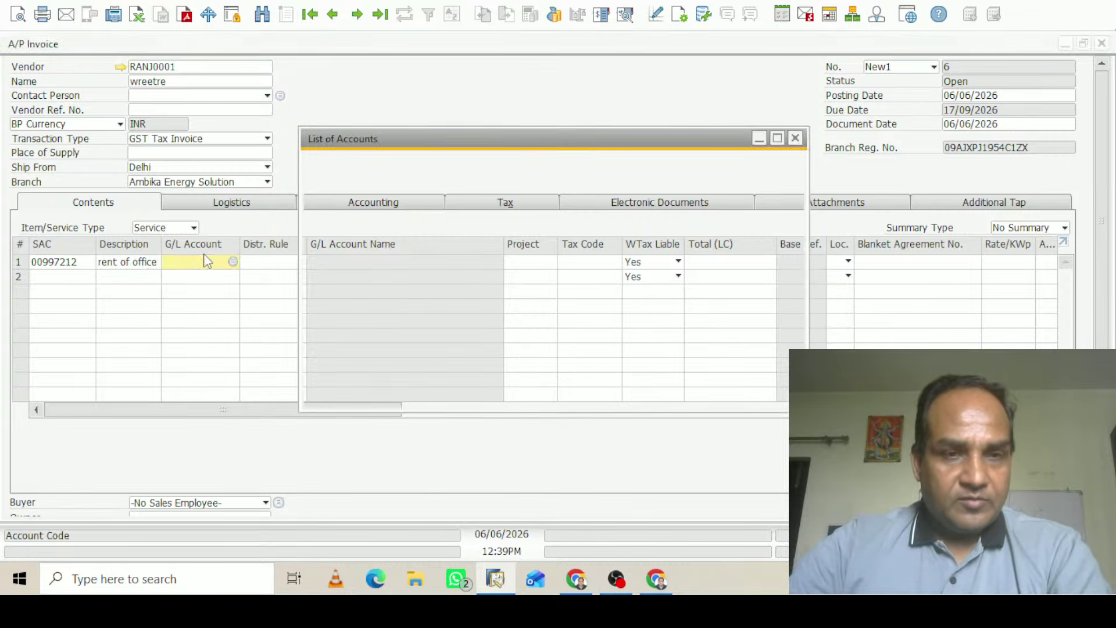
double_click(296, 93)
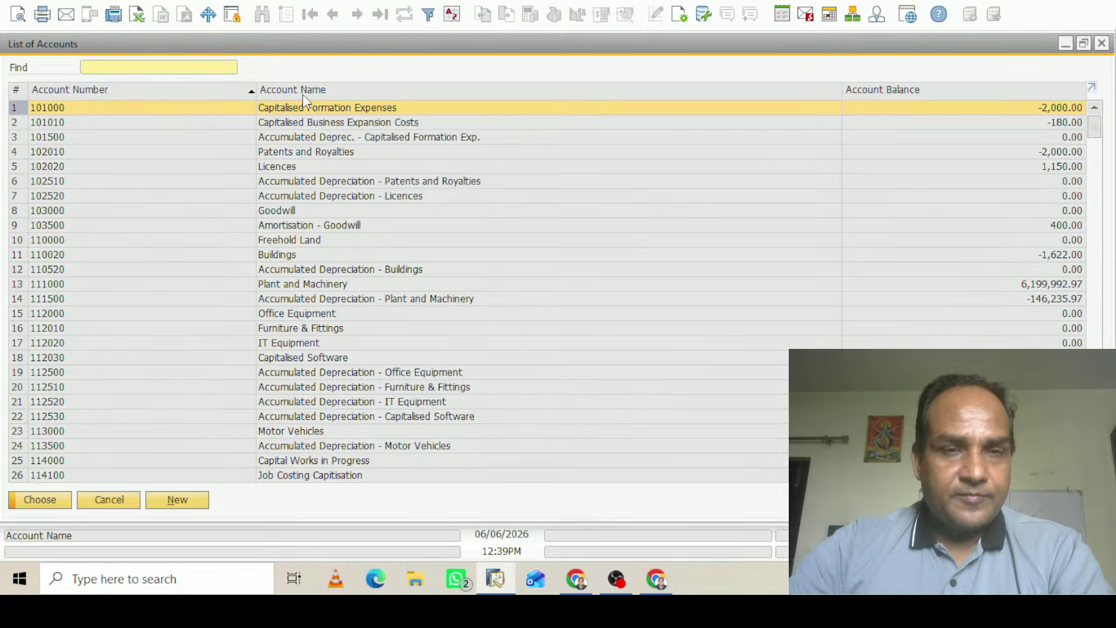
text(prop)
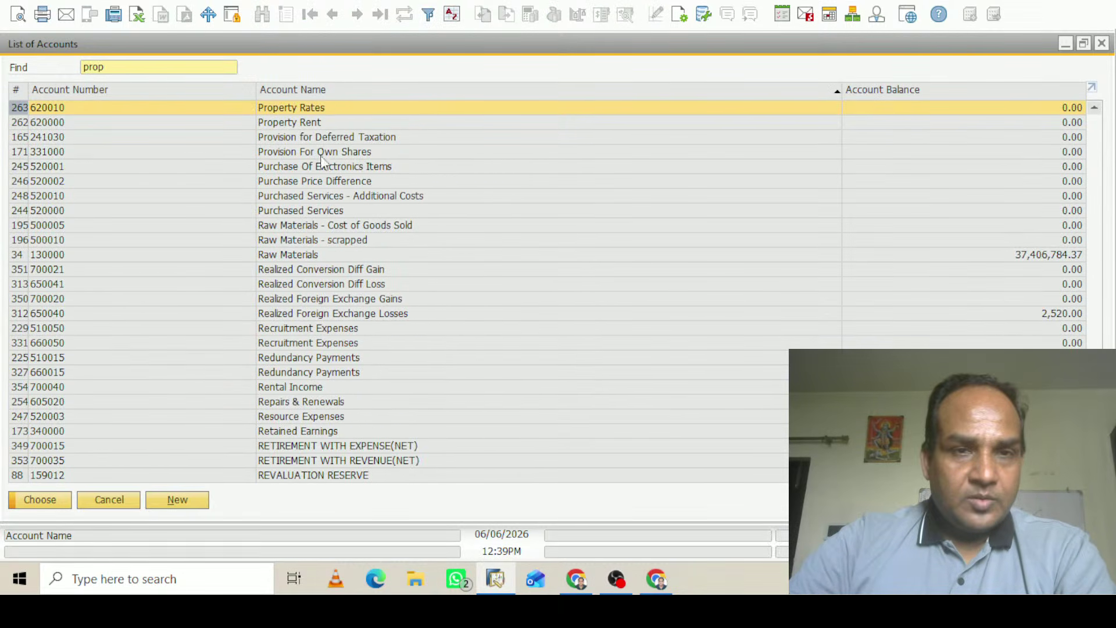
click(57, 500)
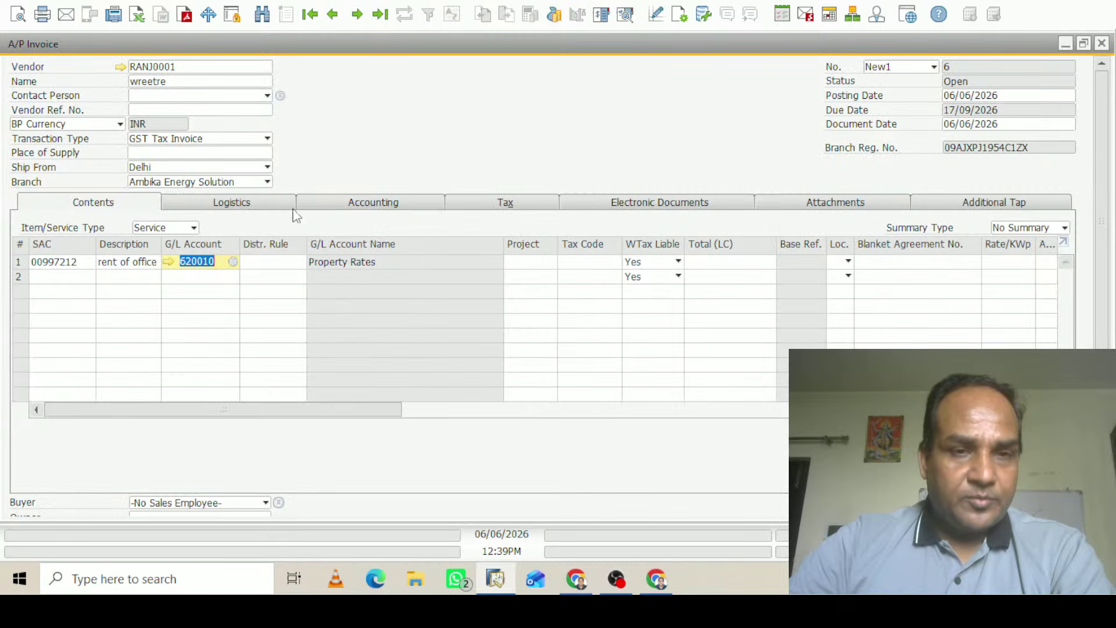
Set row 1's tax code to IGST@18
click(582, 262)
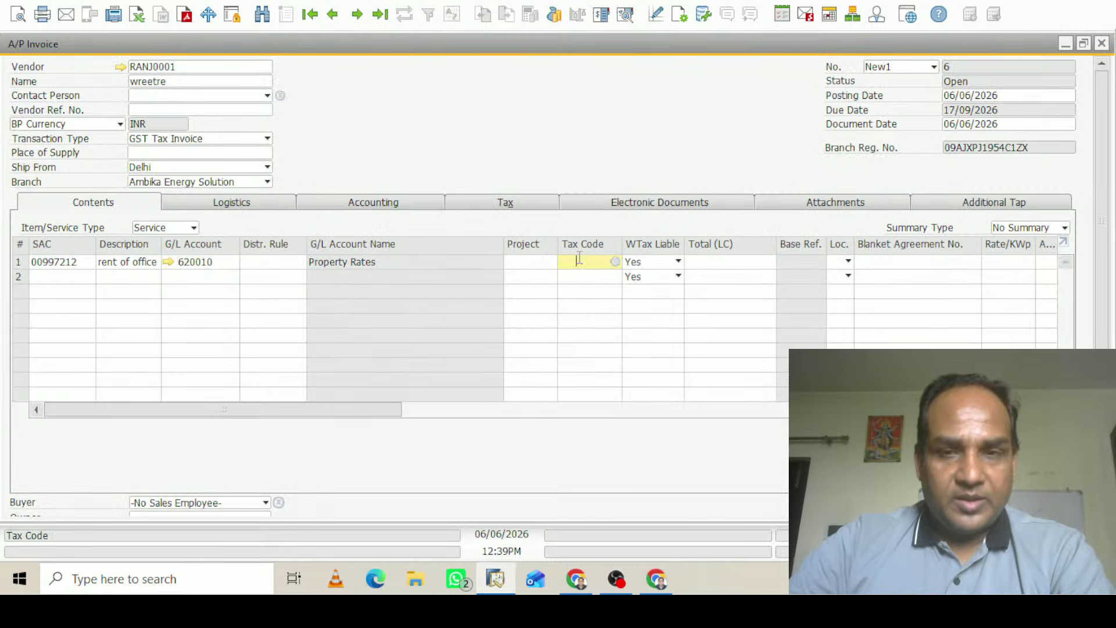
key(Tab)
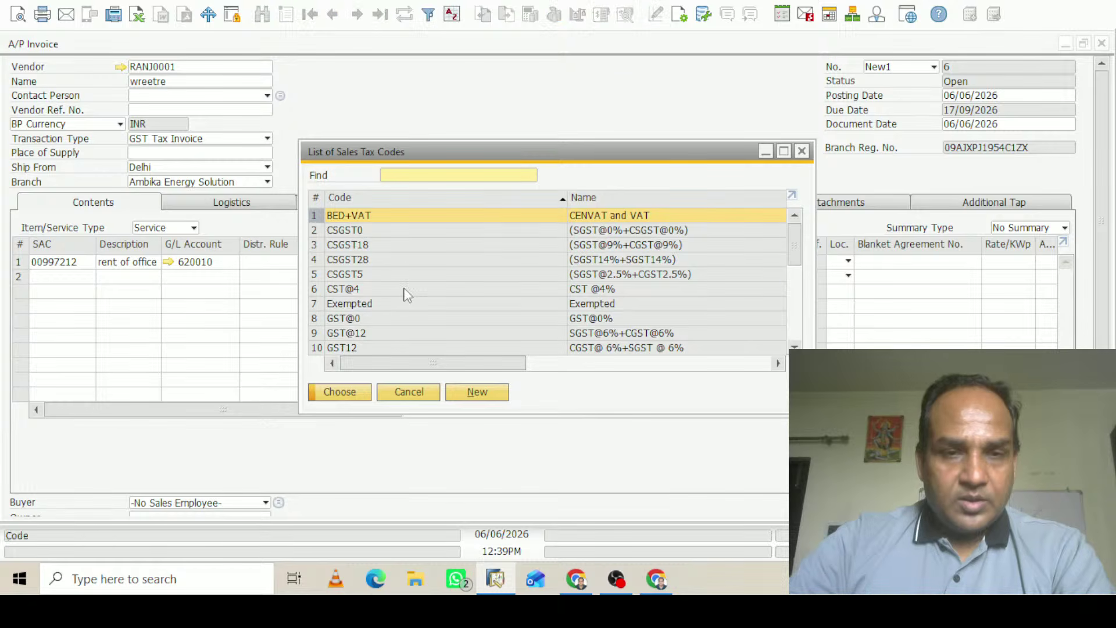
scroll(806, 245, down, 3)
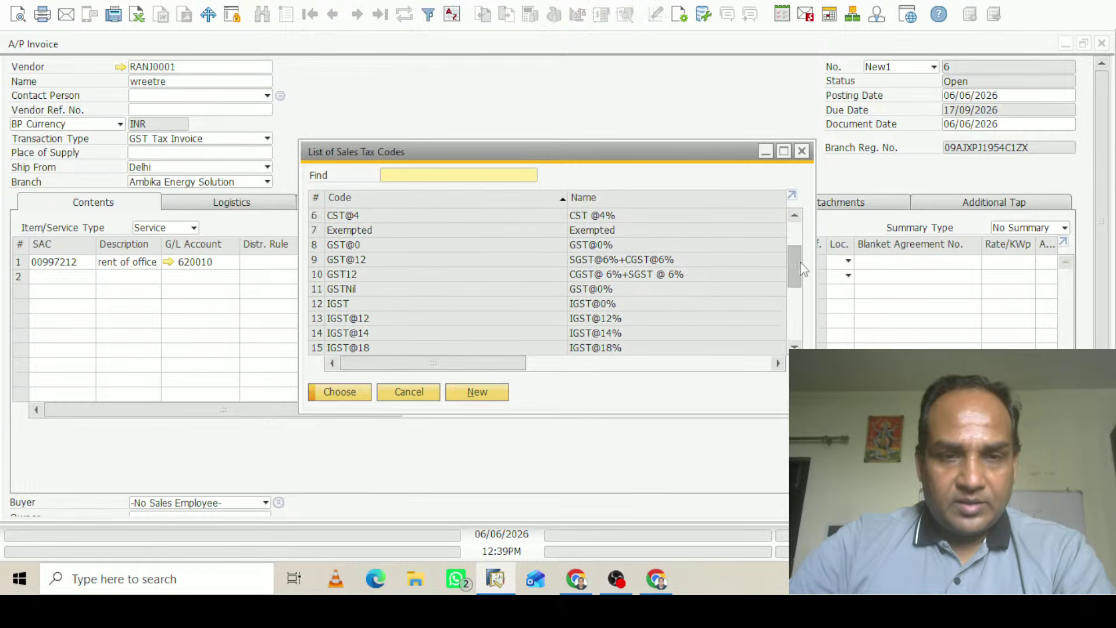
click(384, 305)
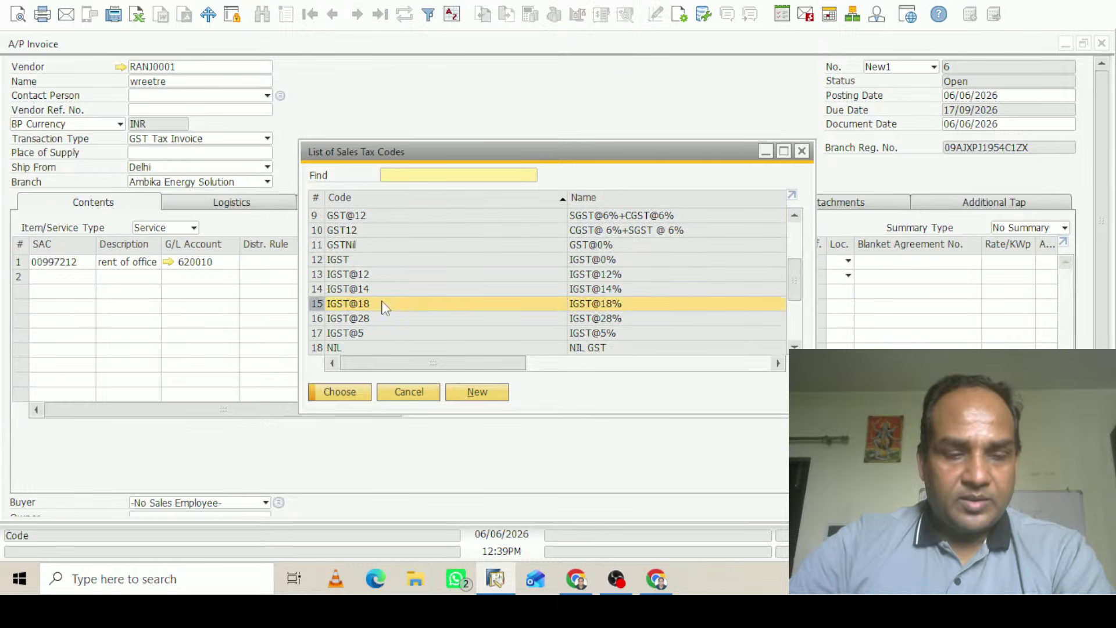
click(340, 393)
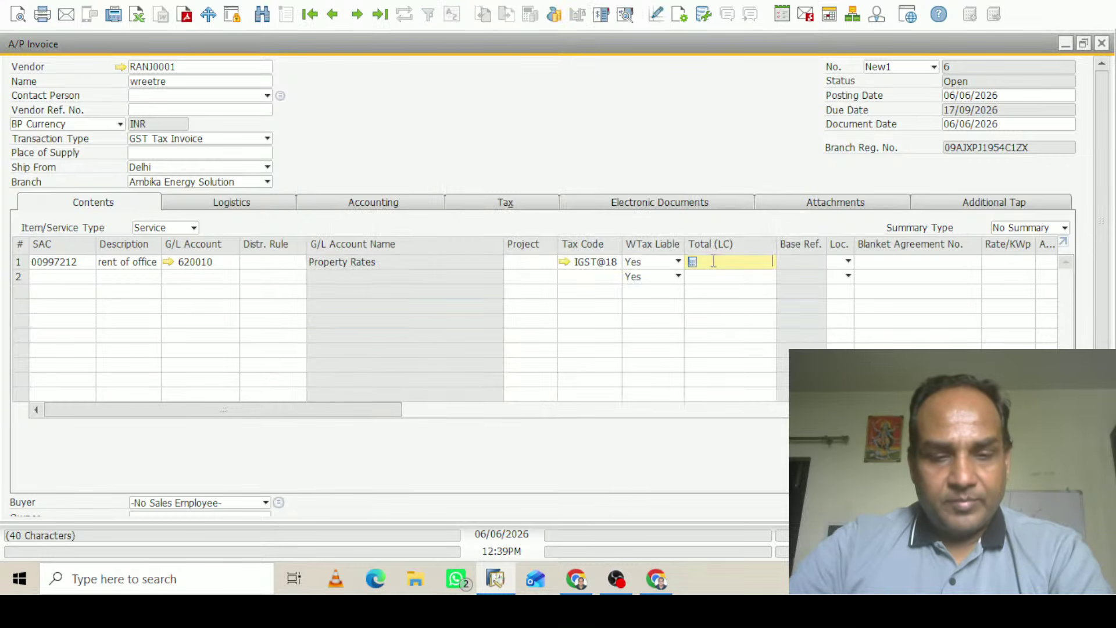
Enter a line total of INR 500,000.00 and set the location to Ghaziabad
text(500000)
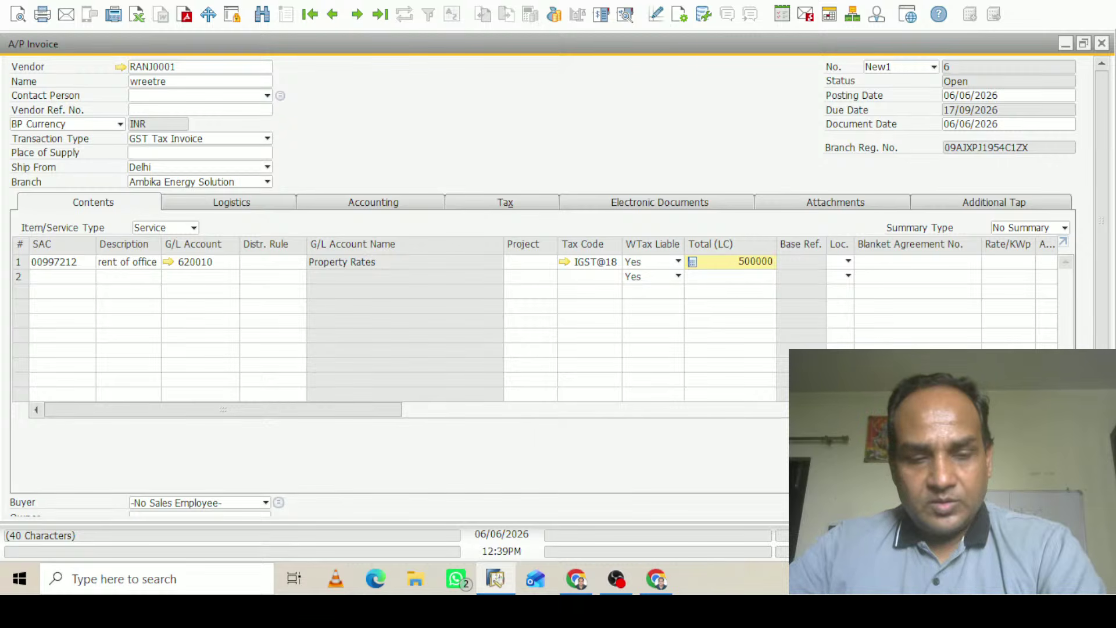
click(835, 263)
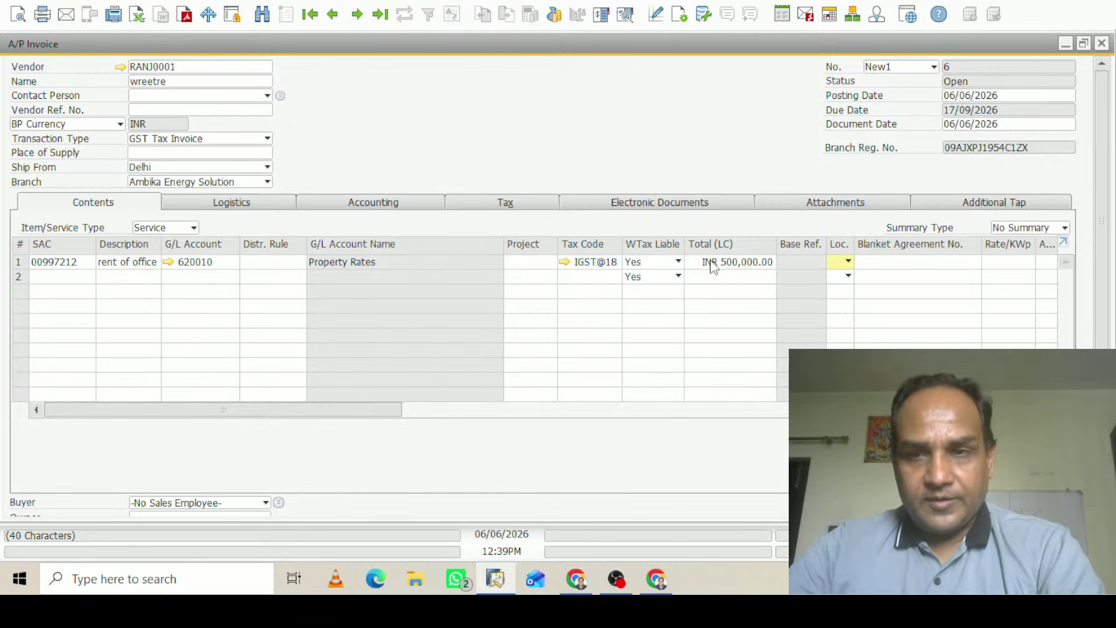
click(847, 263)
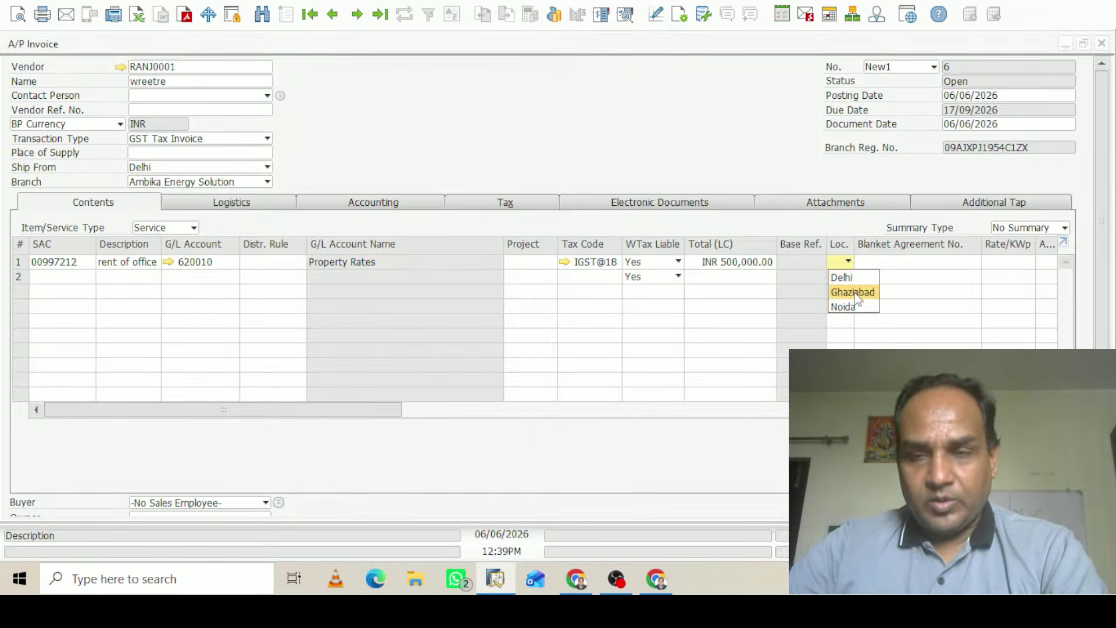
click(849, 293)
drag(1105, 160, 1114, 302)
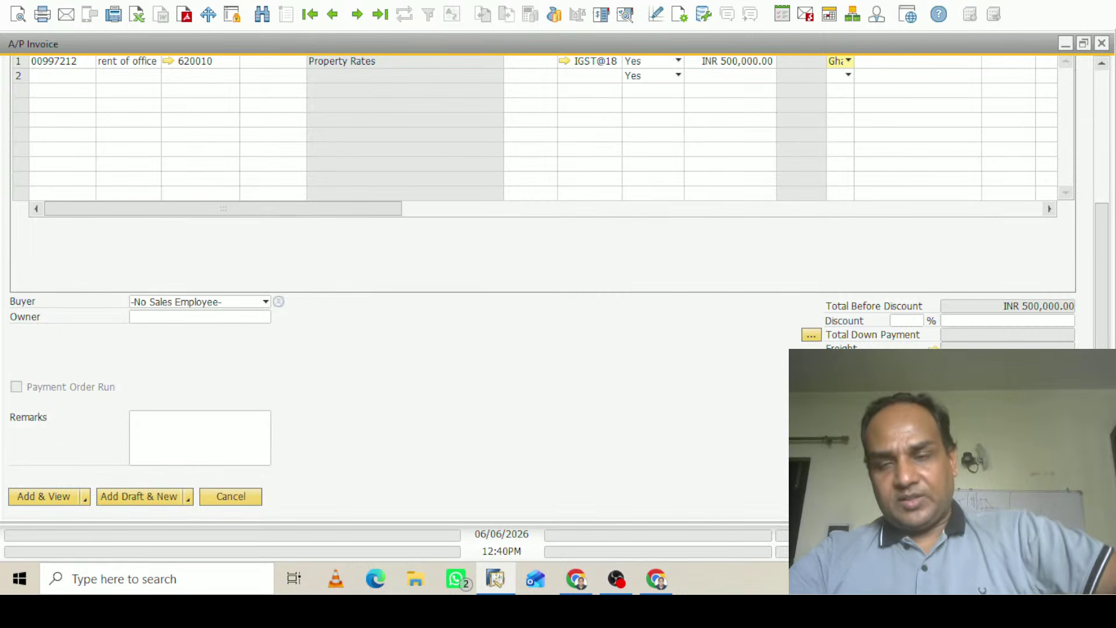
click(933, 392)
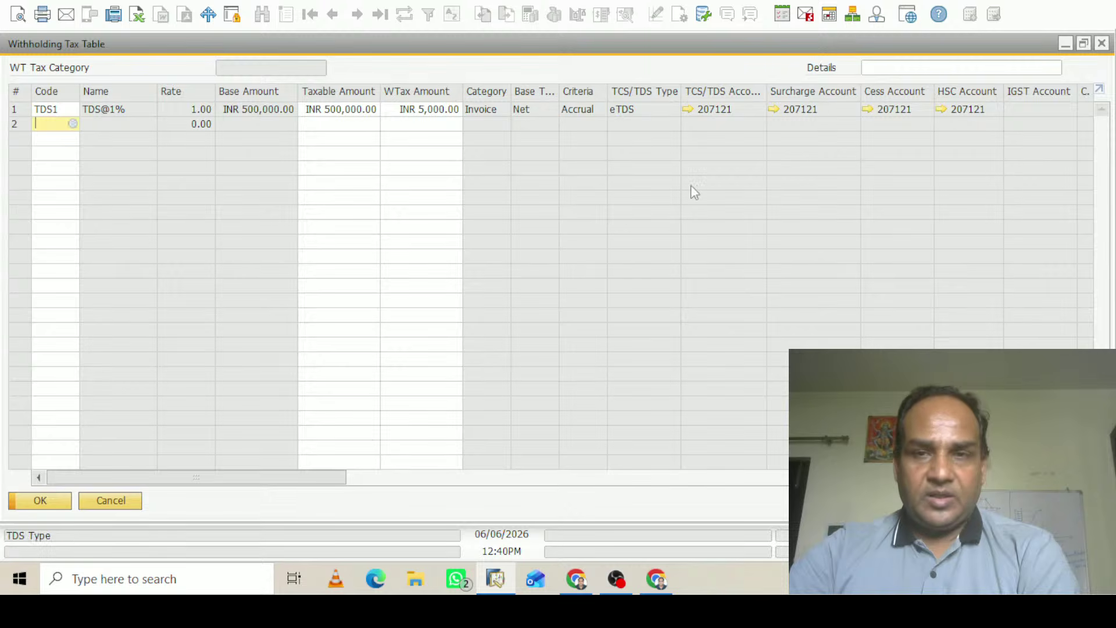
click(1064, 45)
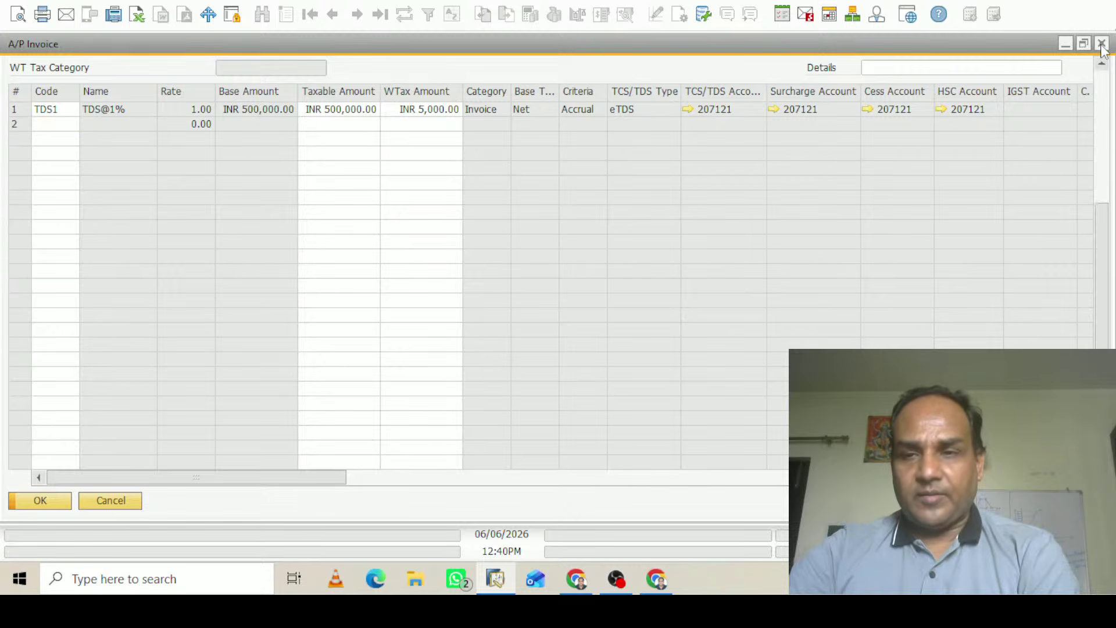
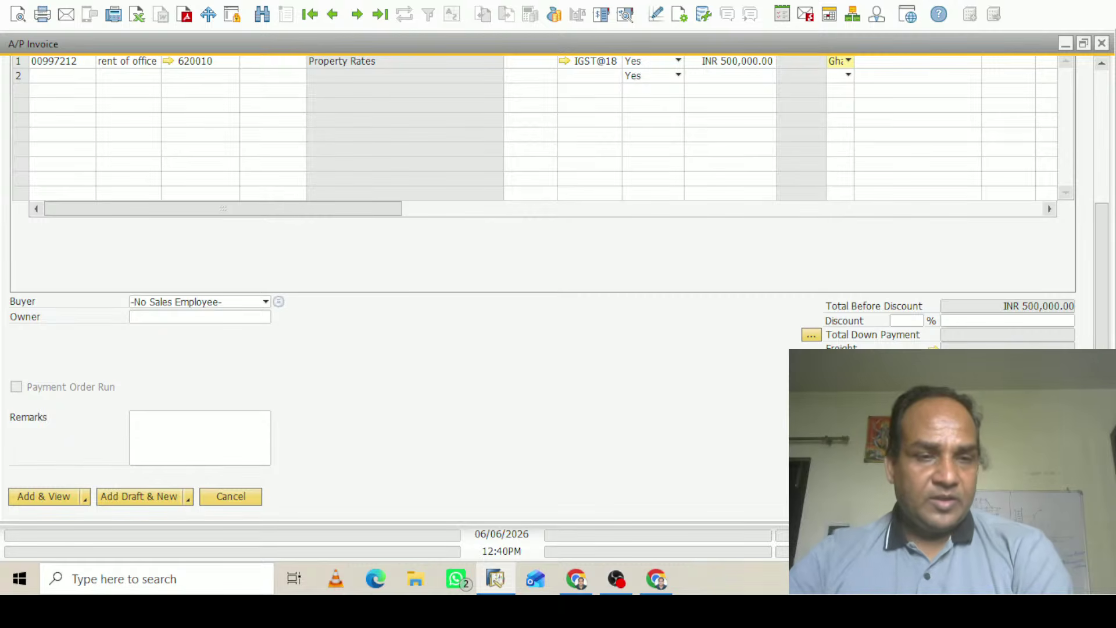
Enter vendor reference number 131313 and add the INR 500,000.00 office-rent A/P invoice
click(42, 498)
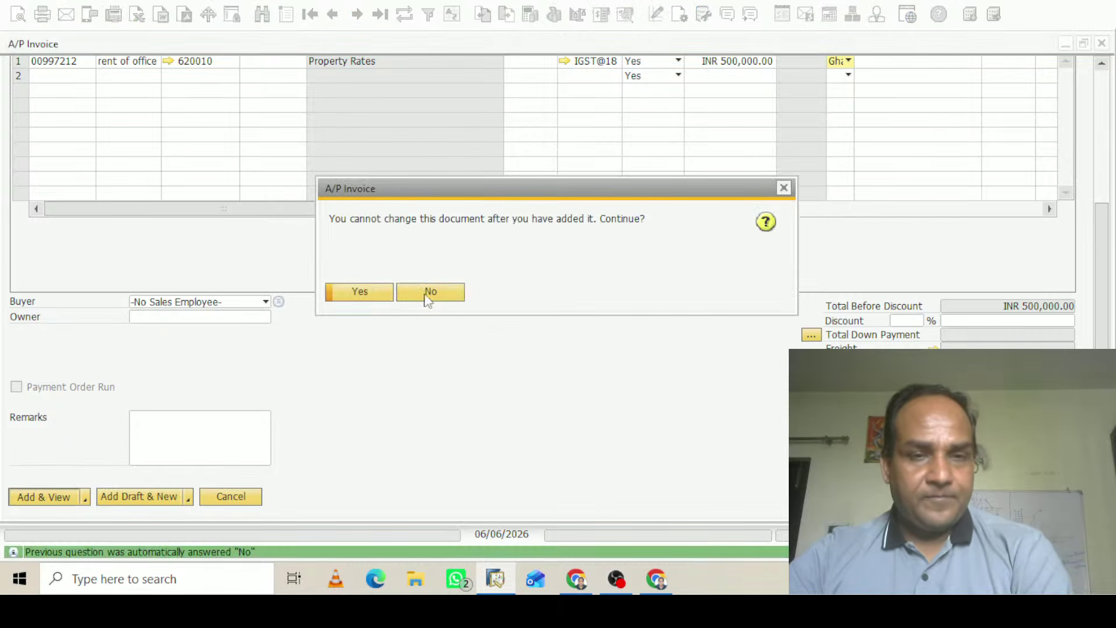
click(360, 292)
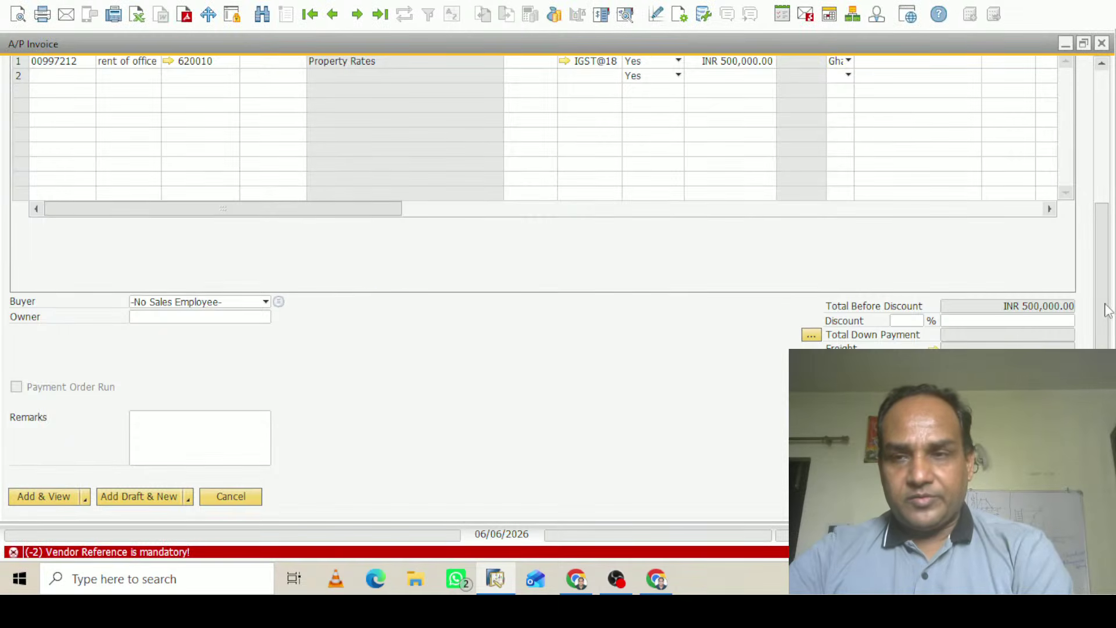
scroll(1107, 311, up, 5)
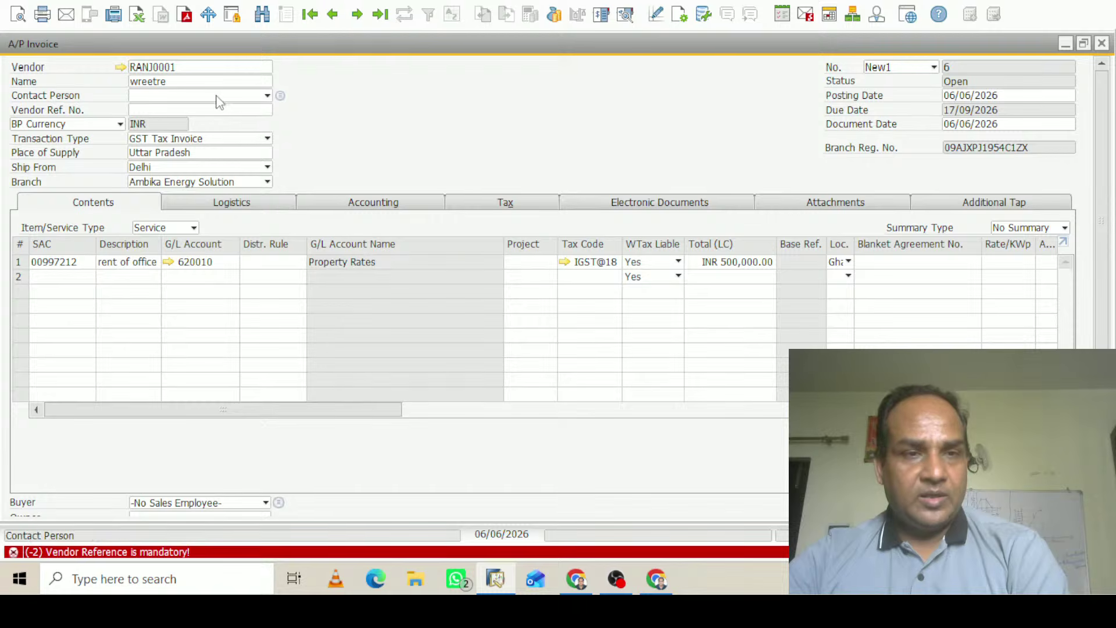
click(222, 114)
text(131313)
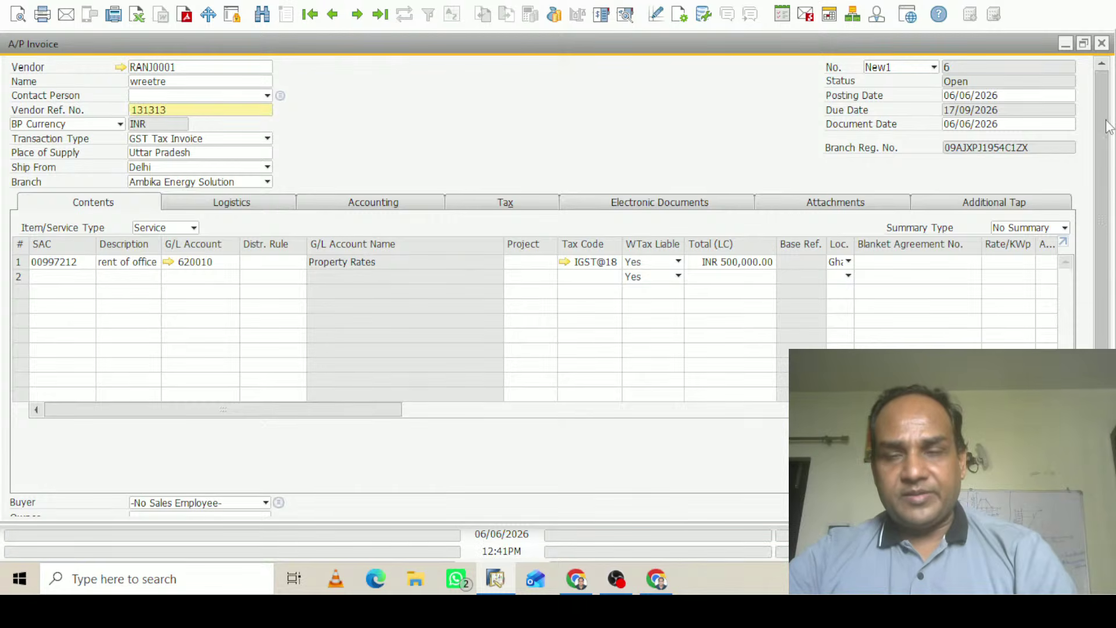
scroll(1104, 129, down, 5)
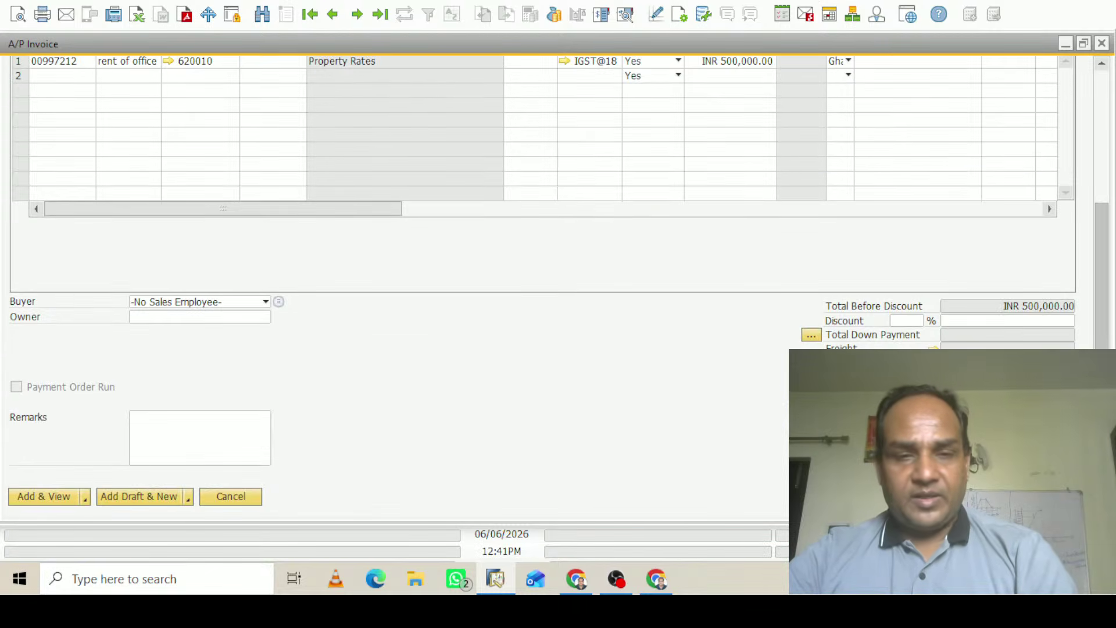
click(52, 498)
click(369, 294)
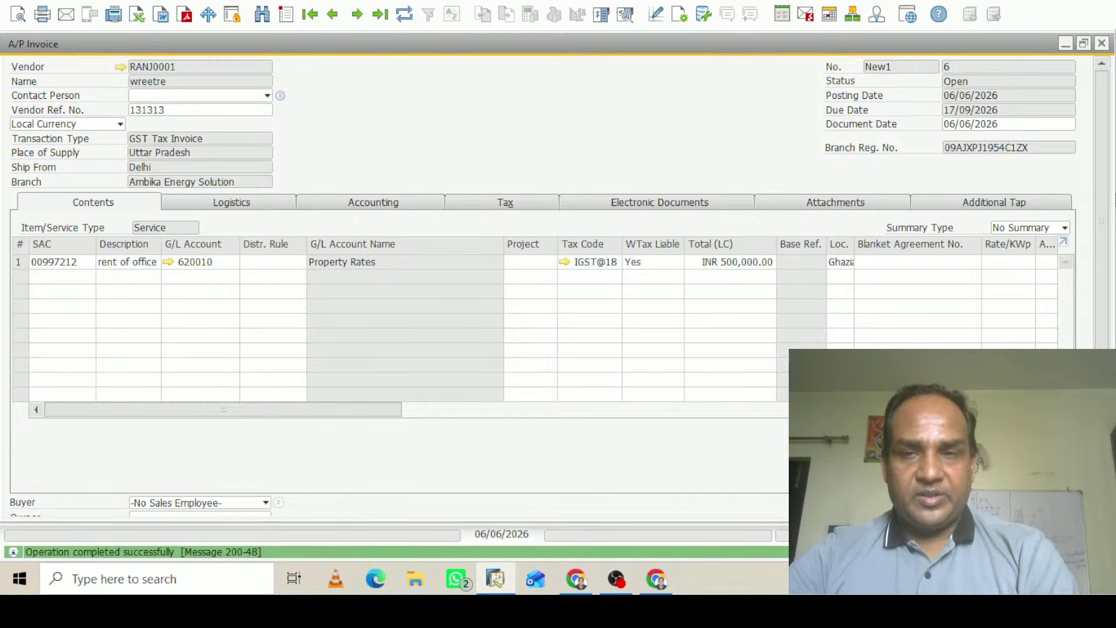
click(625, 15)
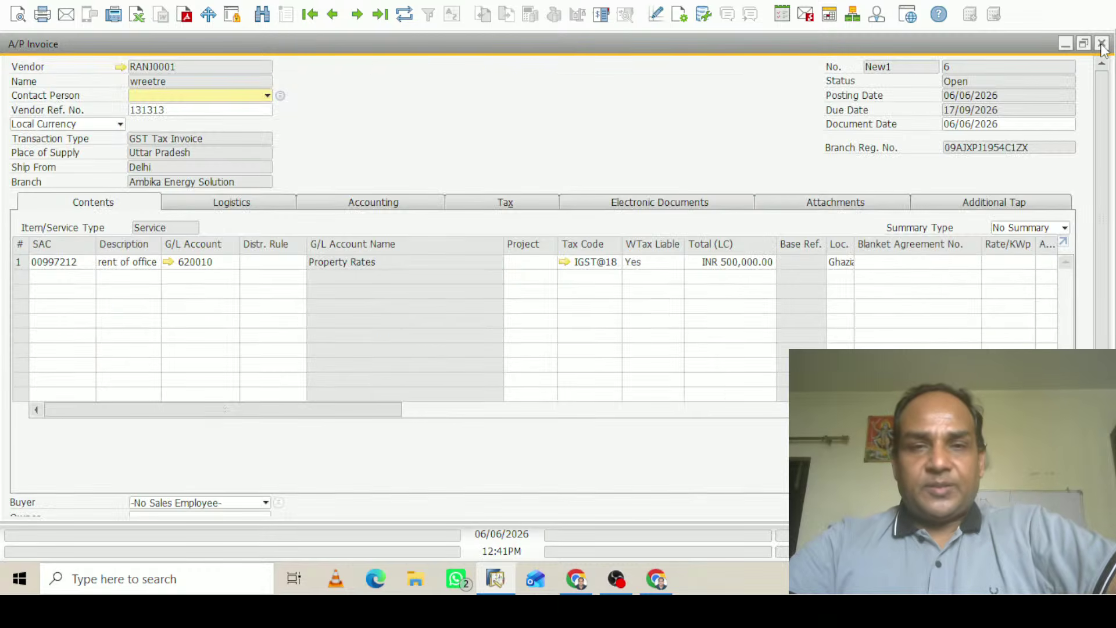
click(1102, 44)
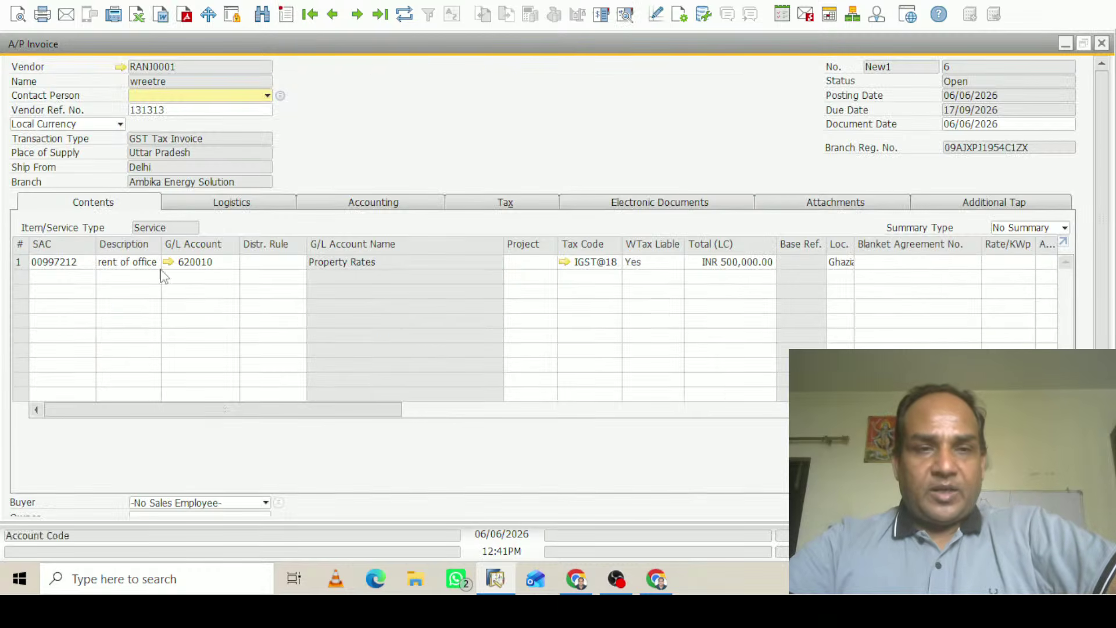
click(398, 205)
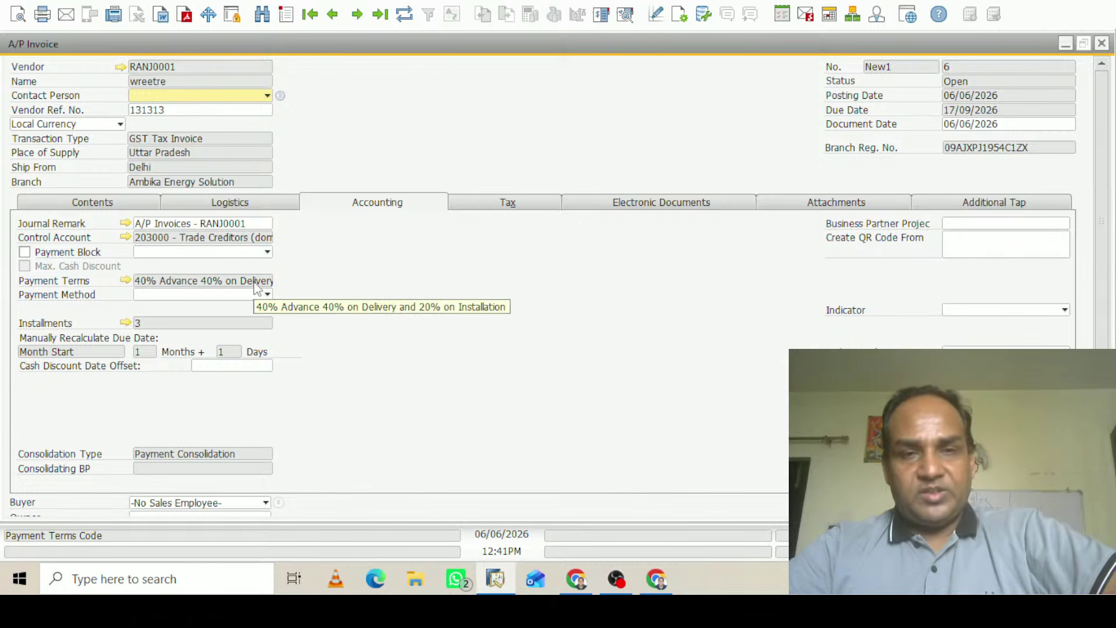
click(126, 280)
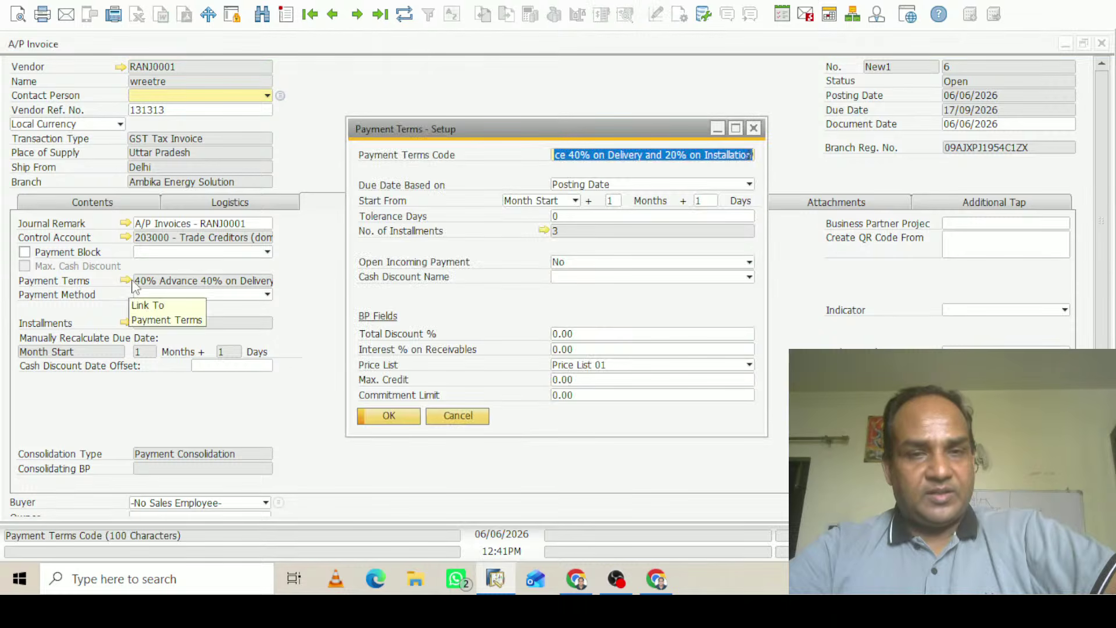
click(544, 231)
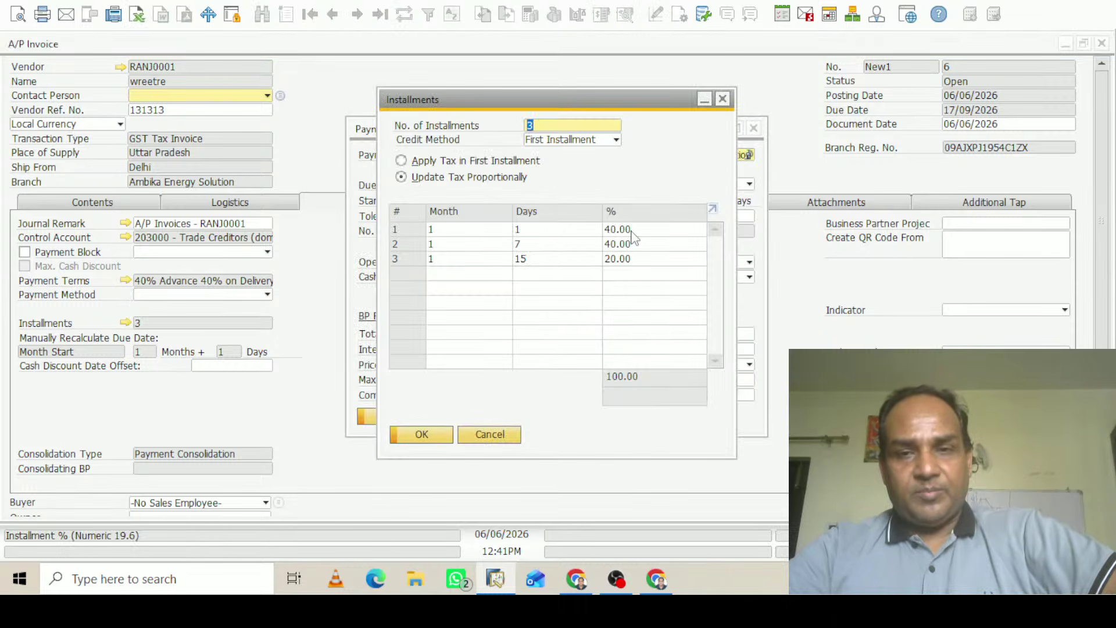
click(722, 100)
click(754, 129)
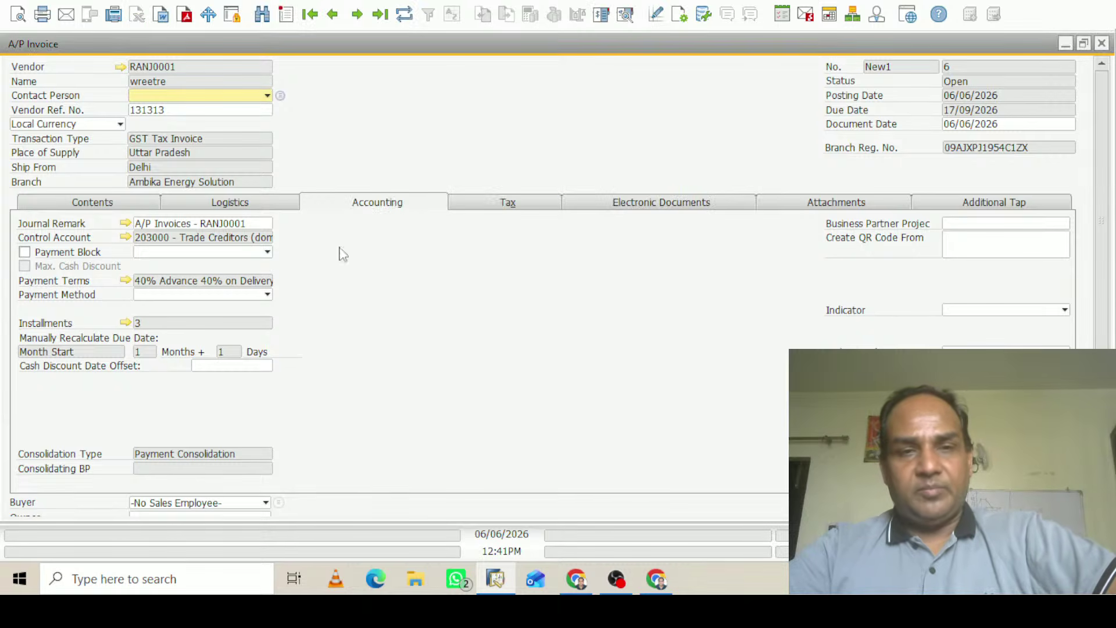
click(72, 204)
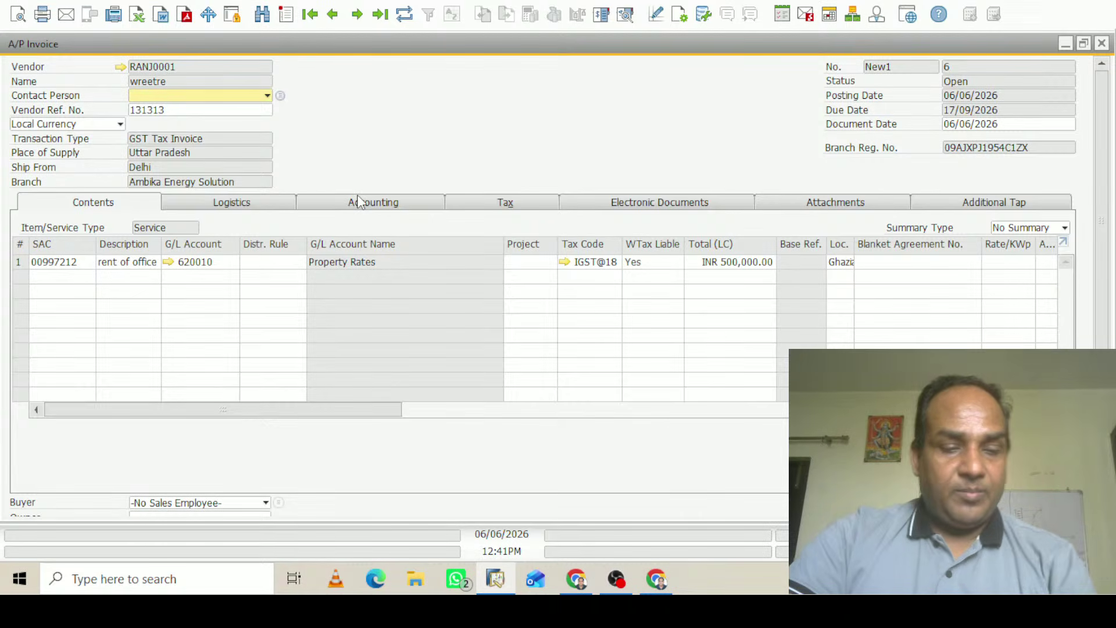
Start a new A/P invoice for vendor Waaree Rediant
key(ctrl+a)
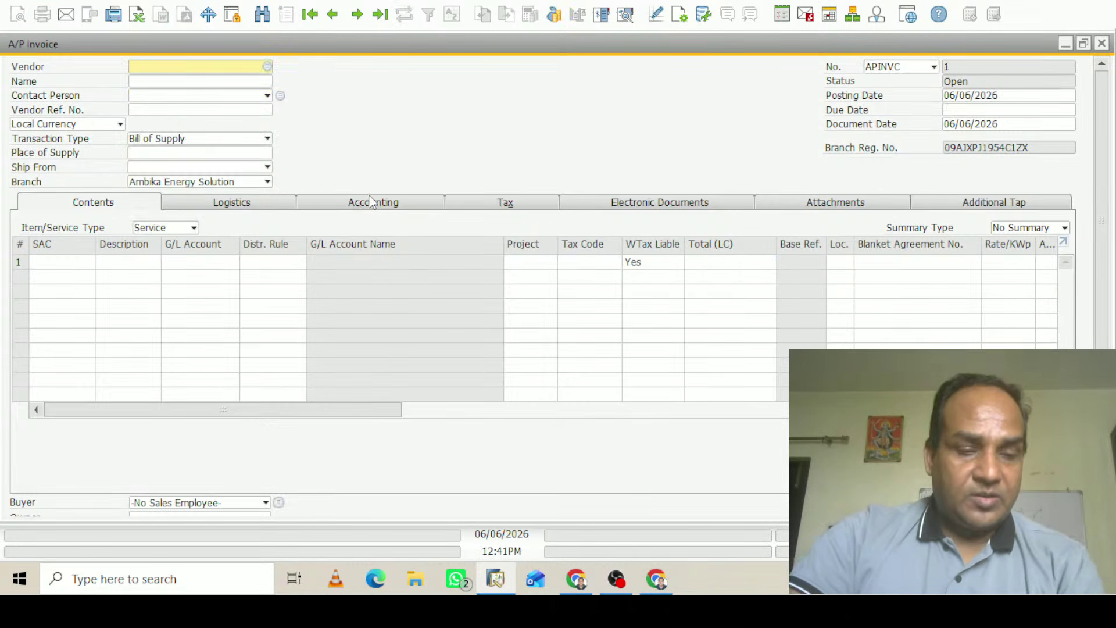
key(Tab)
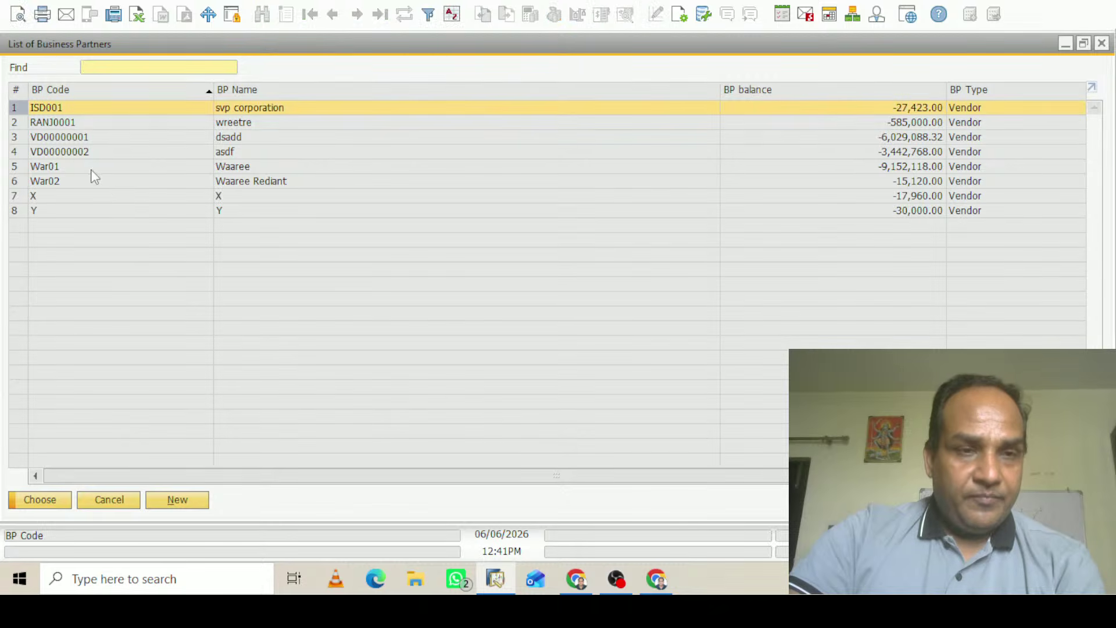
click(76, 182)
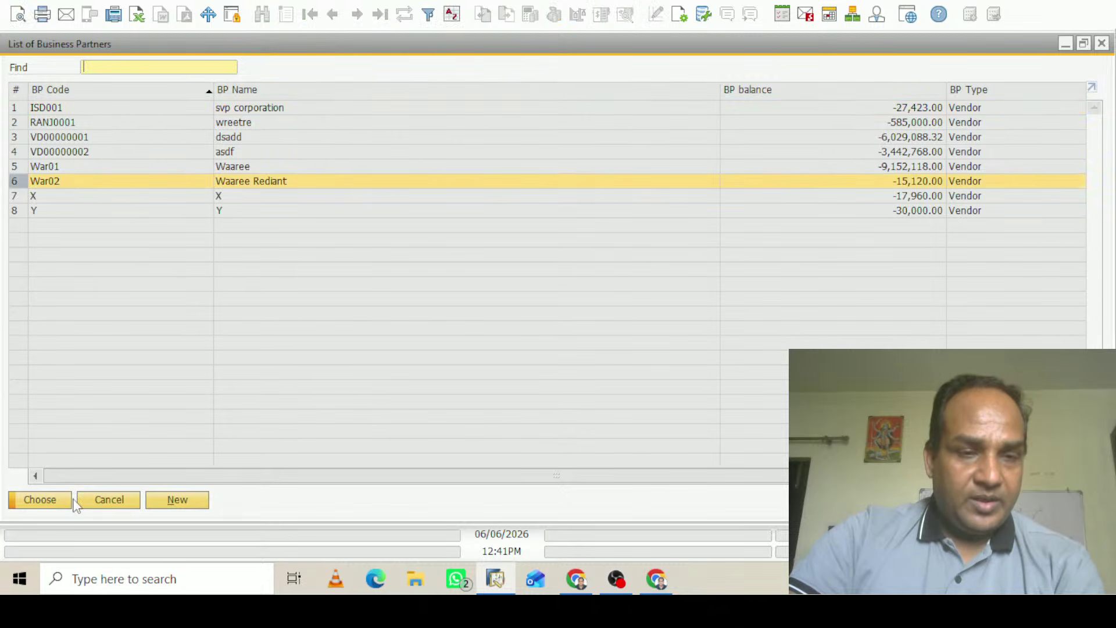
click(48, 497)
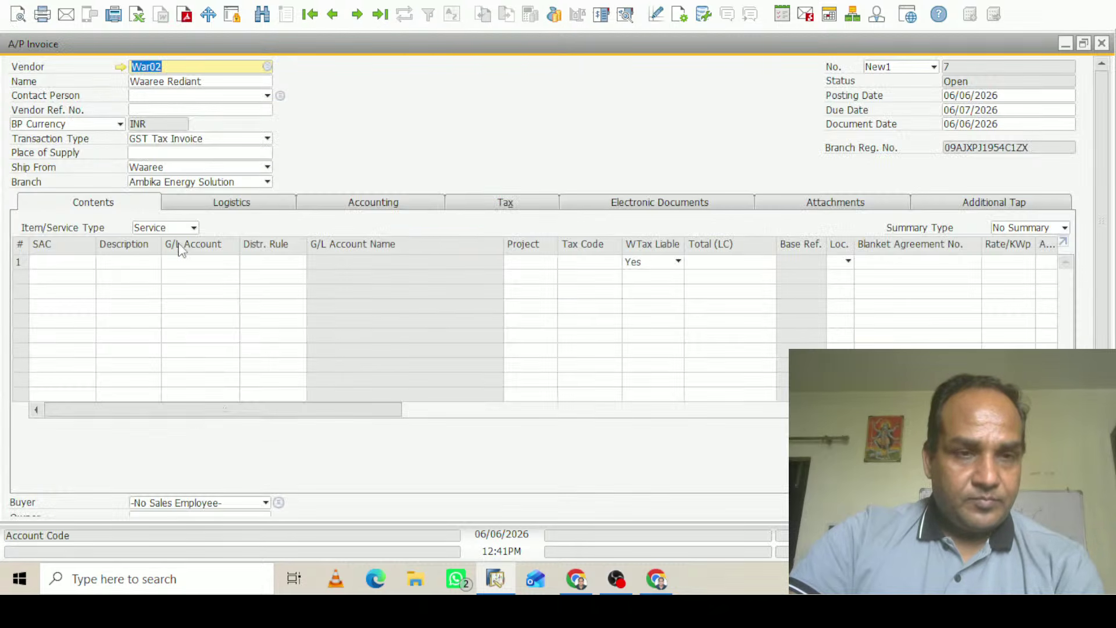
Give line 1 the non-residential property rental SAC 00997212 and a description
click(91, 265)
click(89, 262)
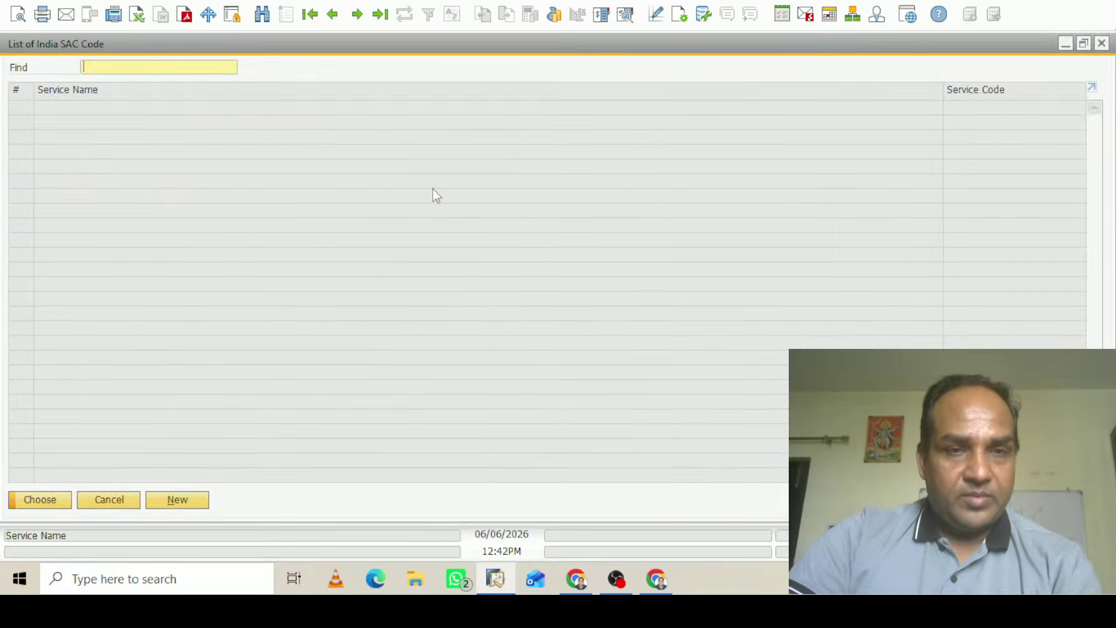
text(re)
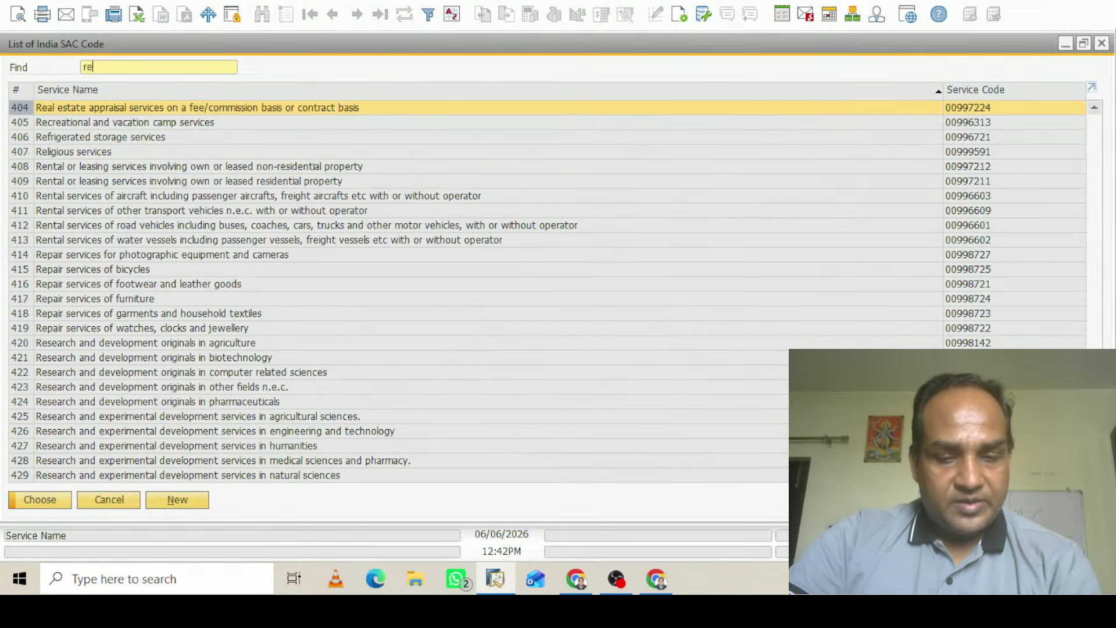
text(nt)
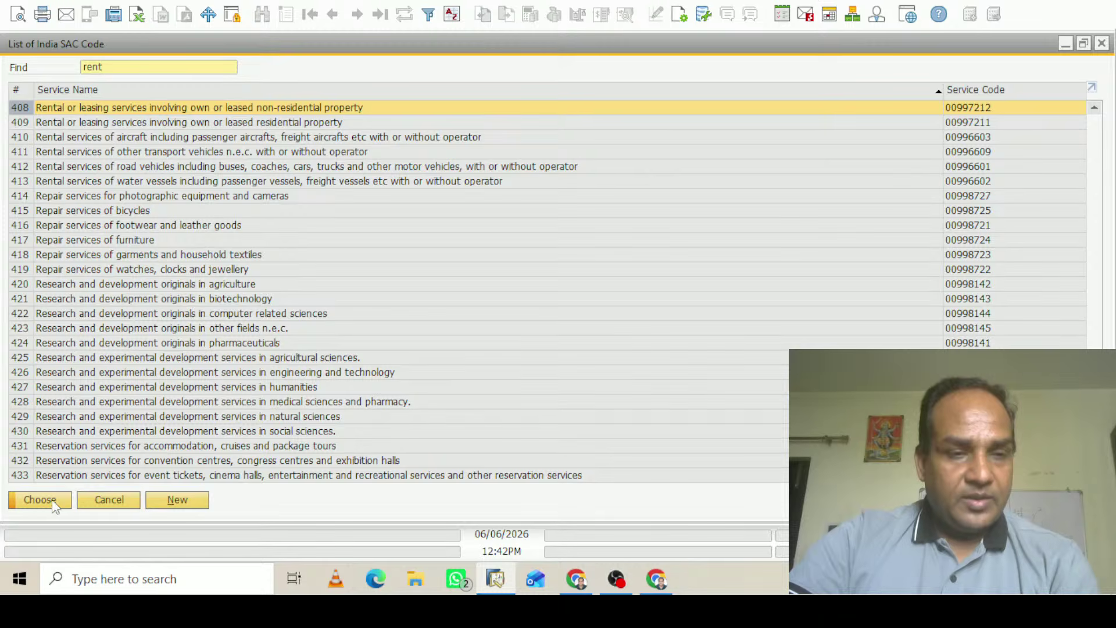
click(52, 500)
key(Tab)
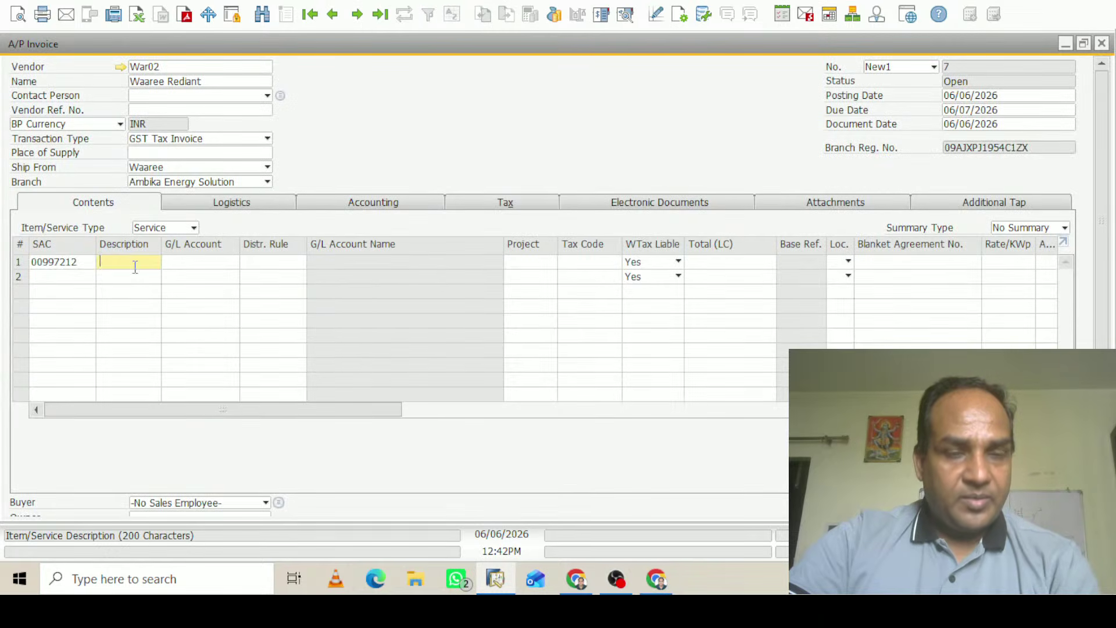
text(sdsadsdfs)
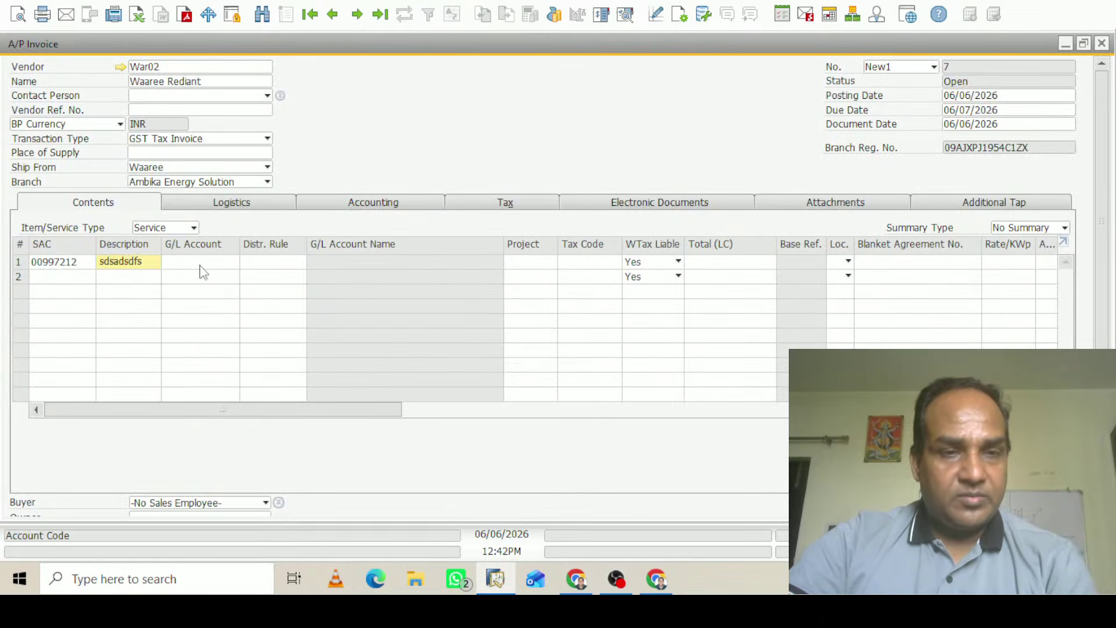
Post the line to G/L account 620010 Property Rates
click(200, 265)
key(Tab)
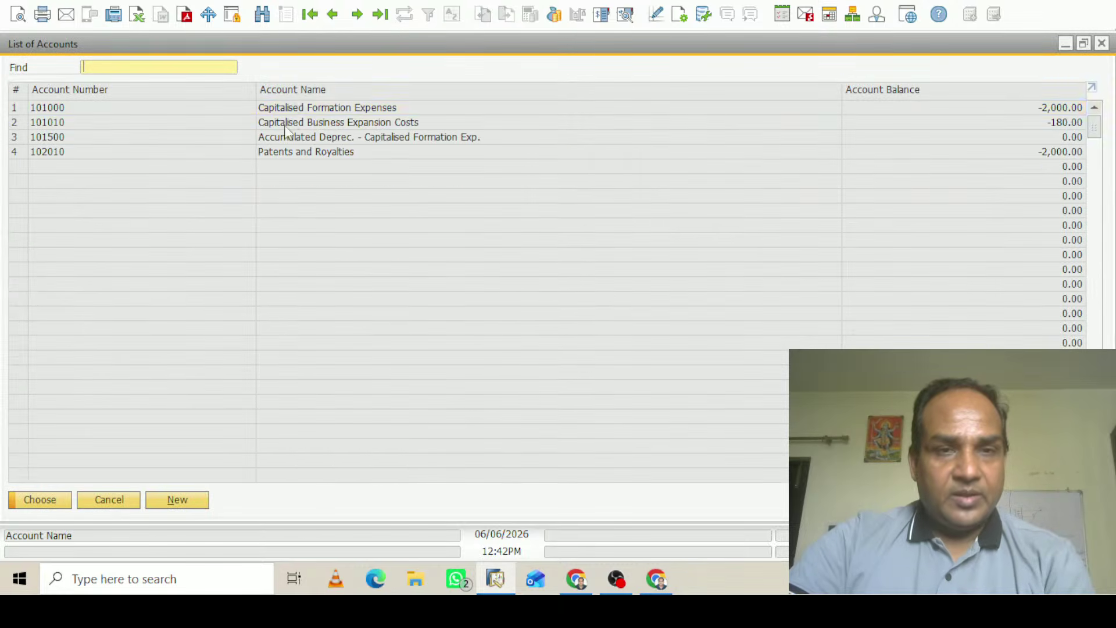
double_click(291, 89)
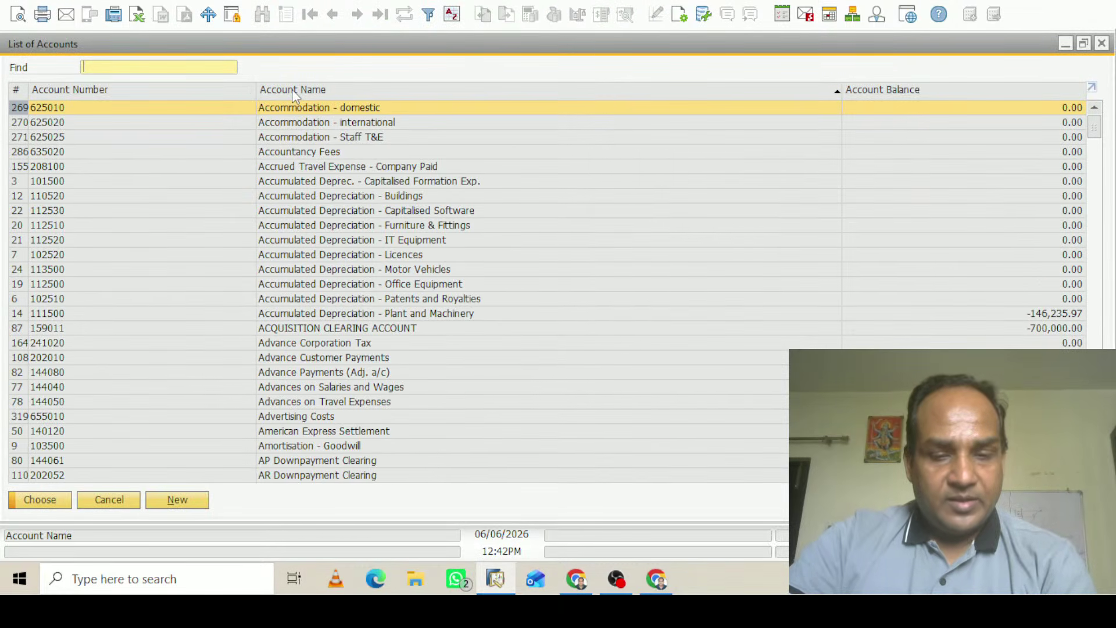
text(pro)
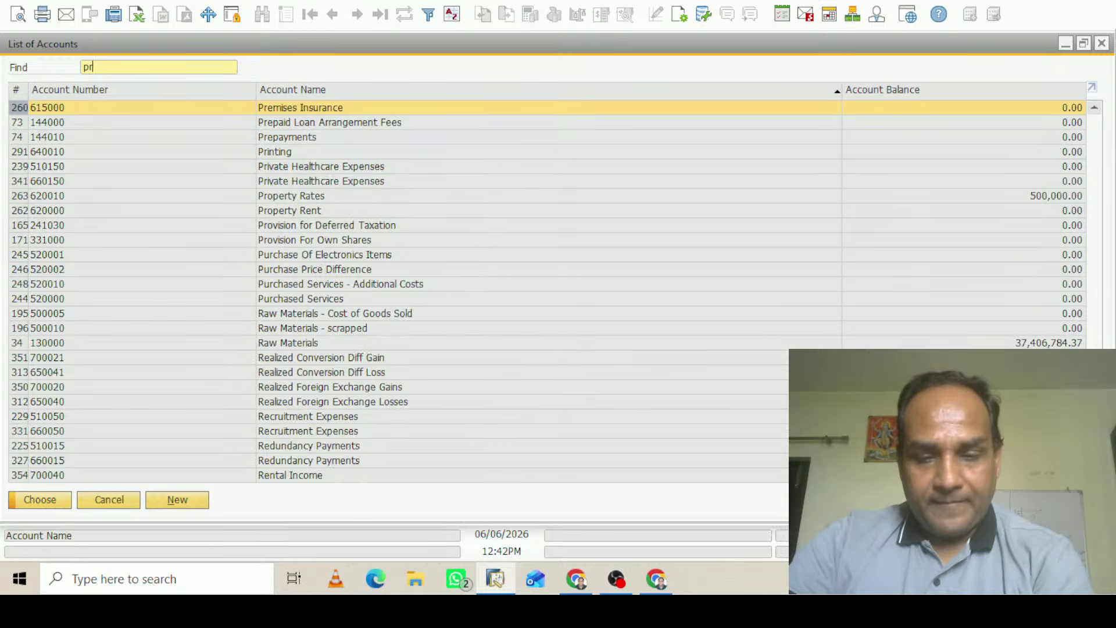
click(49, 498)
click(277, 261)
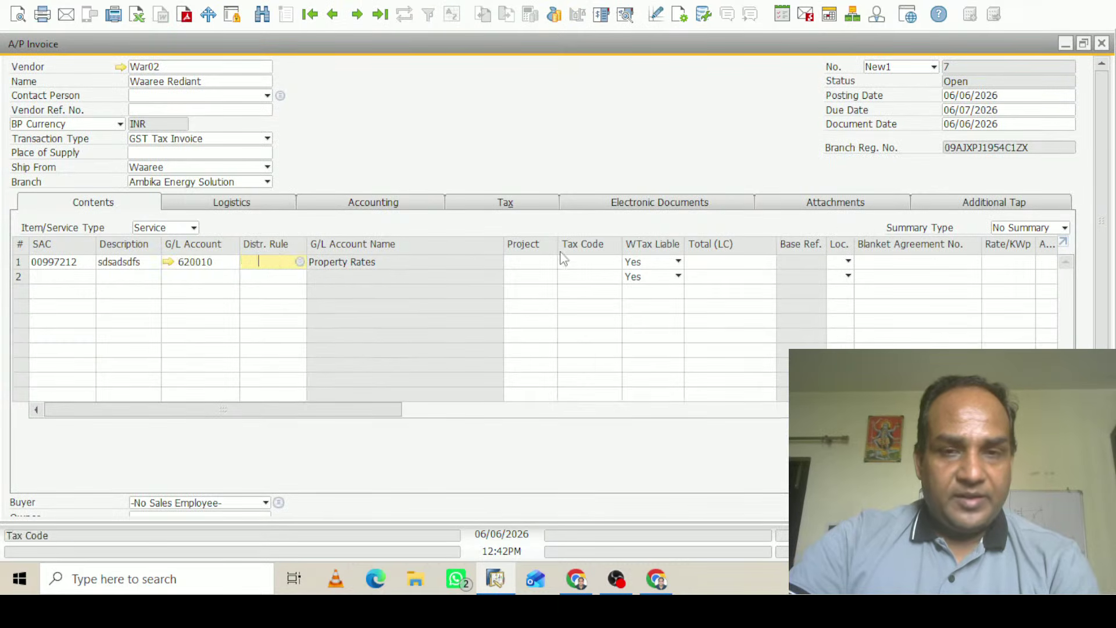
Set the line's tax code to IGST@18
click(585, 261)
key(Tab)
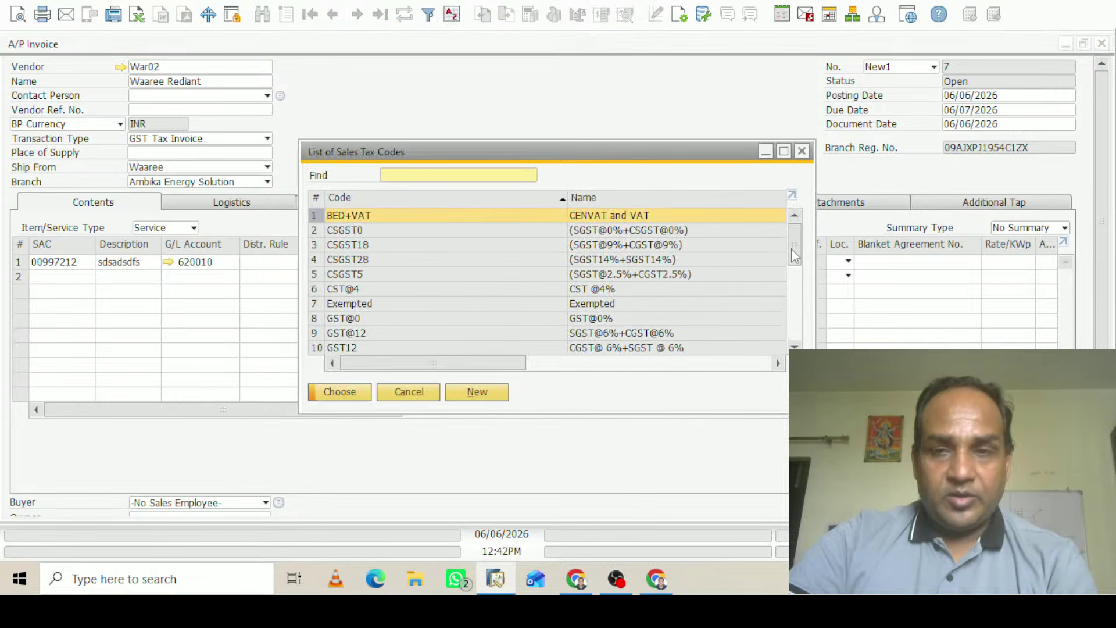
drag(794, 256, 794, 288)
click(366, 319)
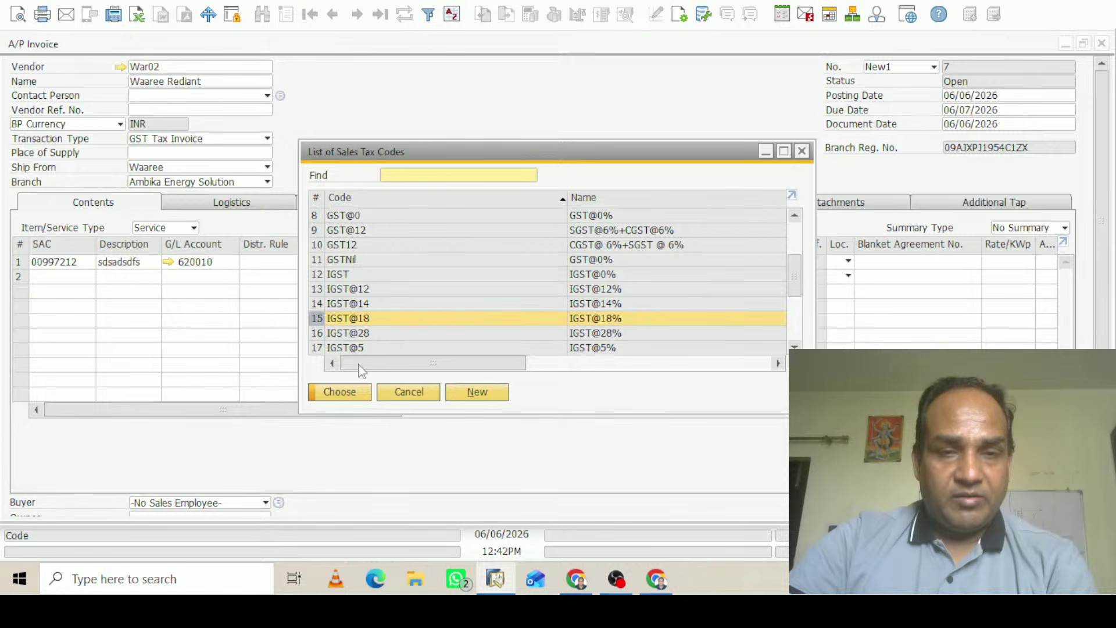
click(341, 391)
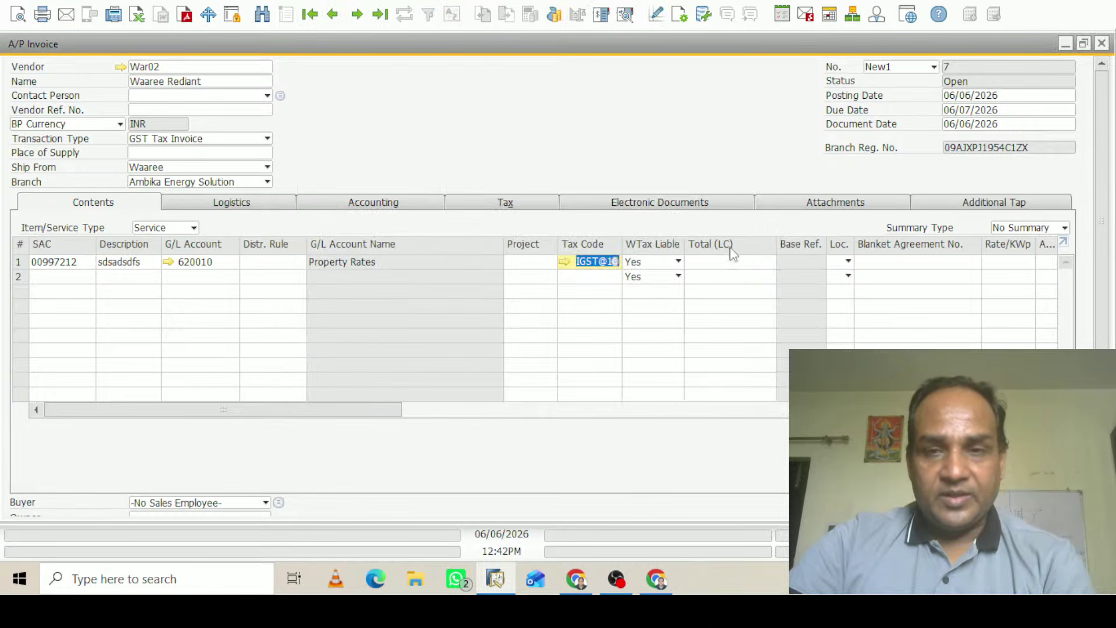
click(727, 262)
Enter a line total of INR 1,000,000.00 and set the location to Ghaziabad
text(1000000)
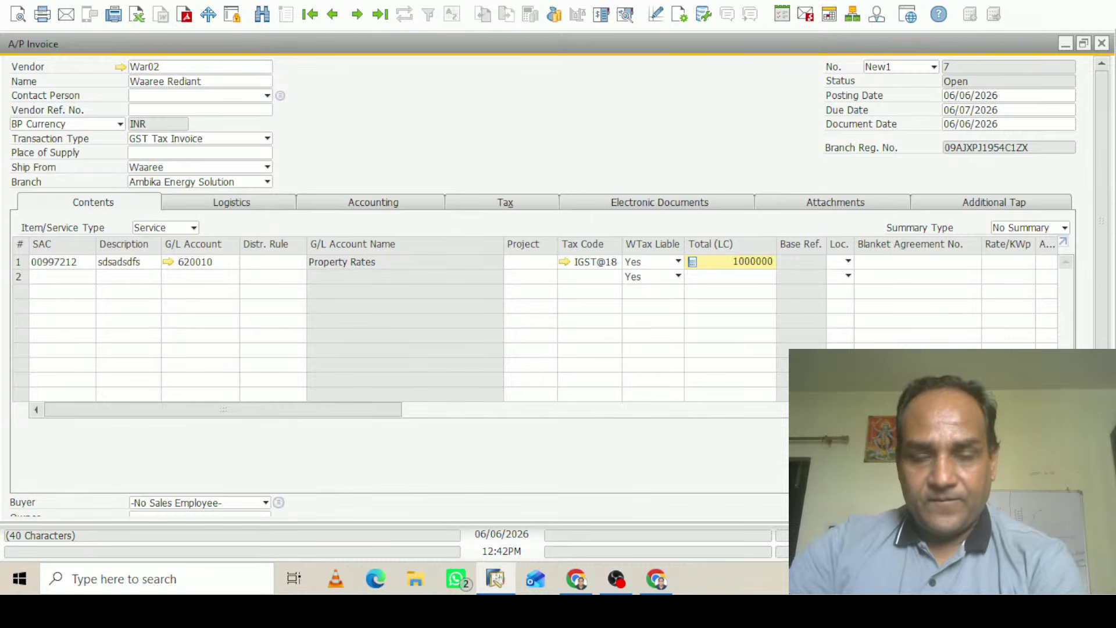
click(852, 266)
click(849, 261)
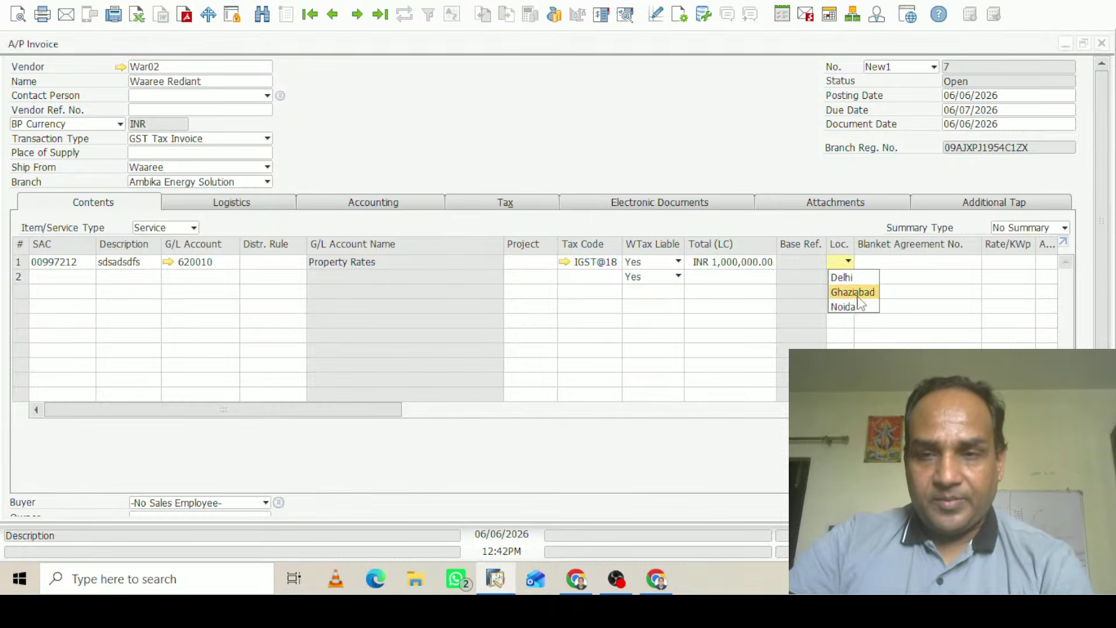
click(853, 292)
click(1102, 250)
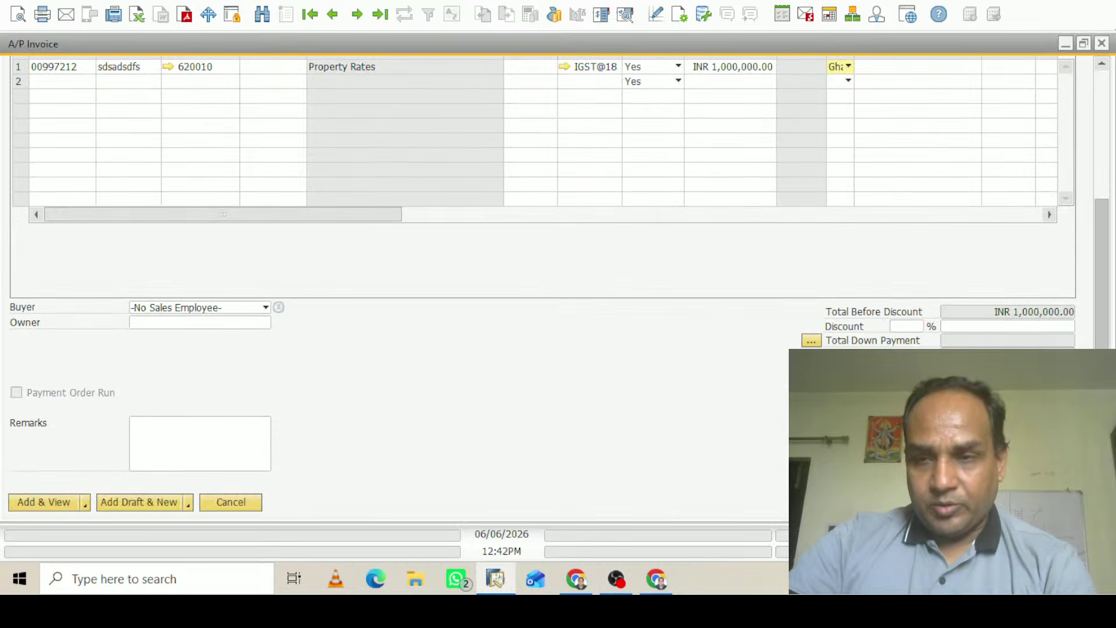
scroll(541, 233, down, 1)
scroll(541, 233, up, 5)
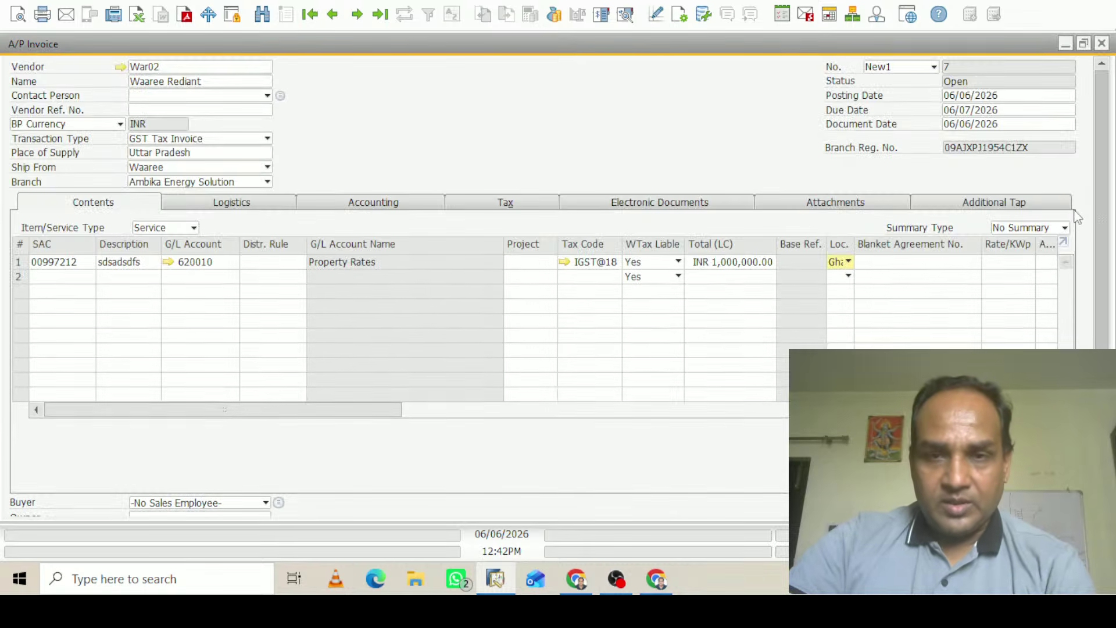
scroll(540, 233, down, 5)
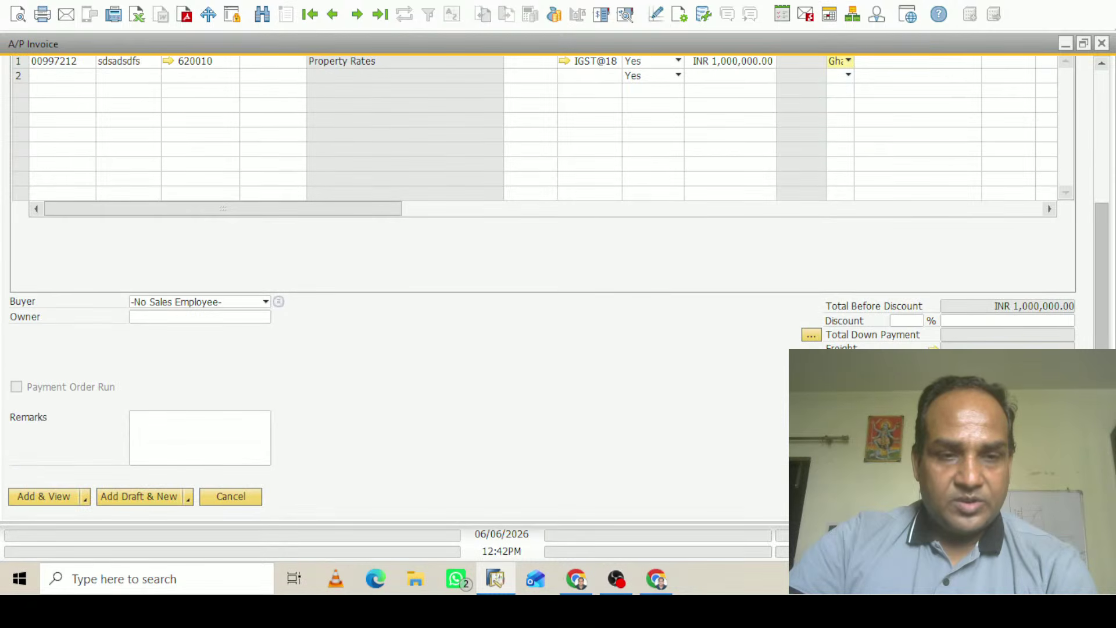
Preview the journal entry balanced at INR 1,180,000.00, close it, and minimize the invoice
click(627, 15)
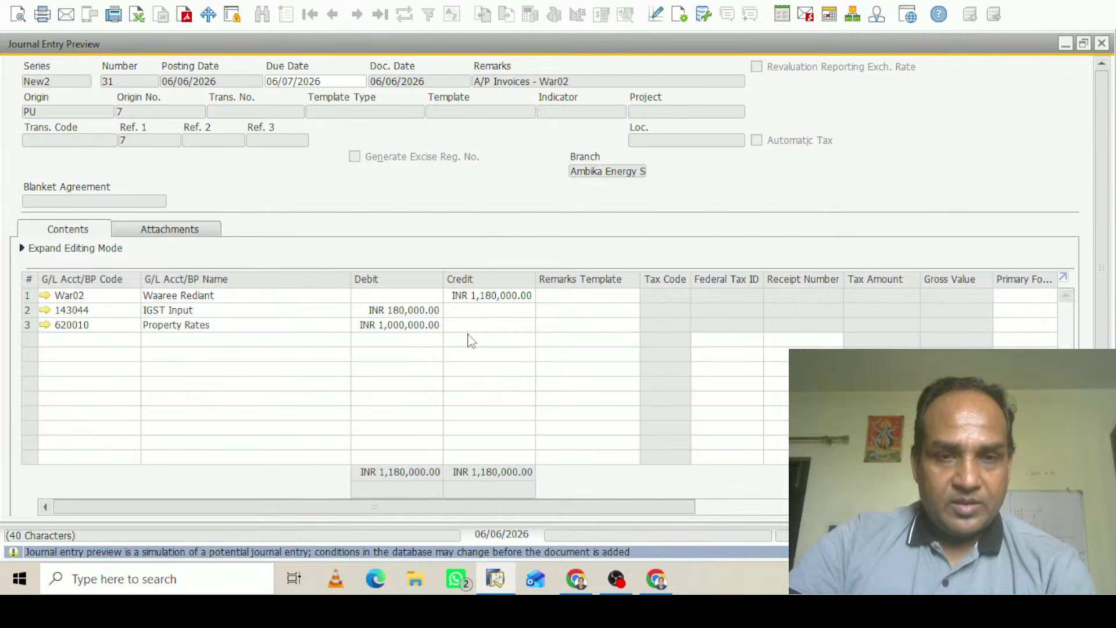
click(1102, 43)
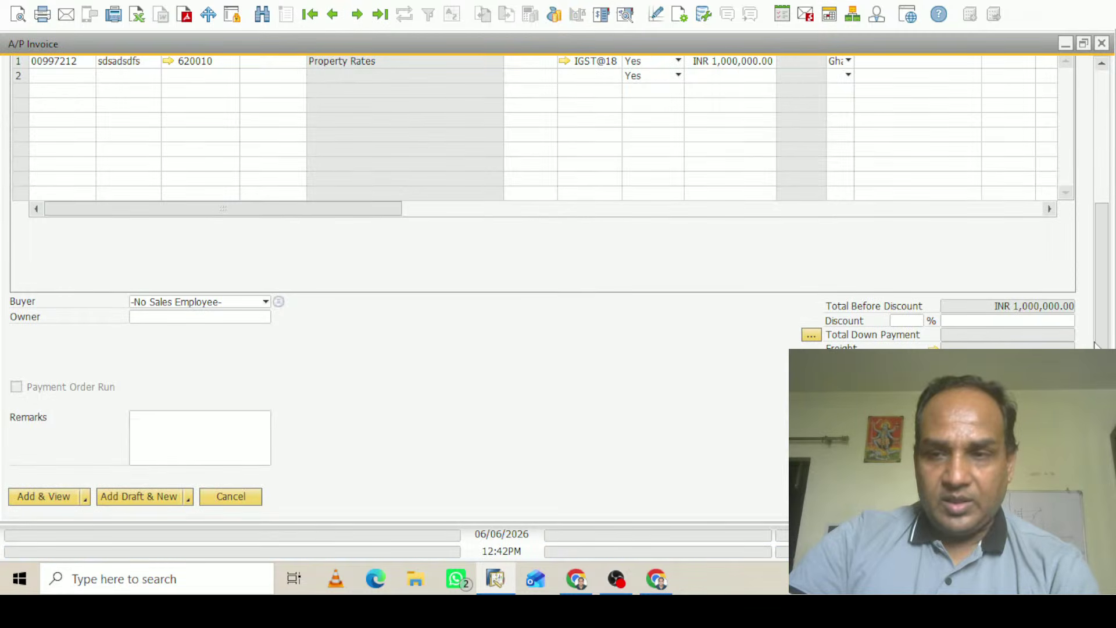
scroll(1097, 187, up, 5)
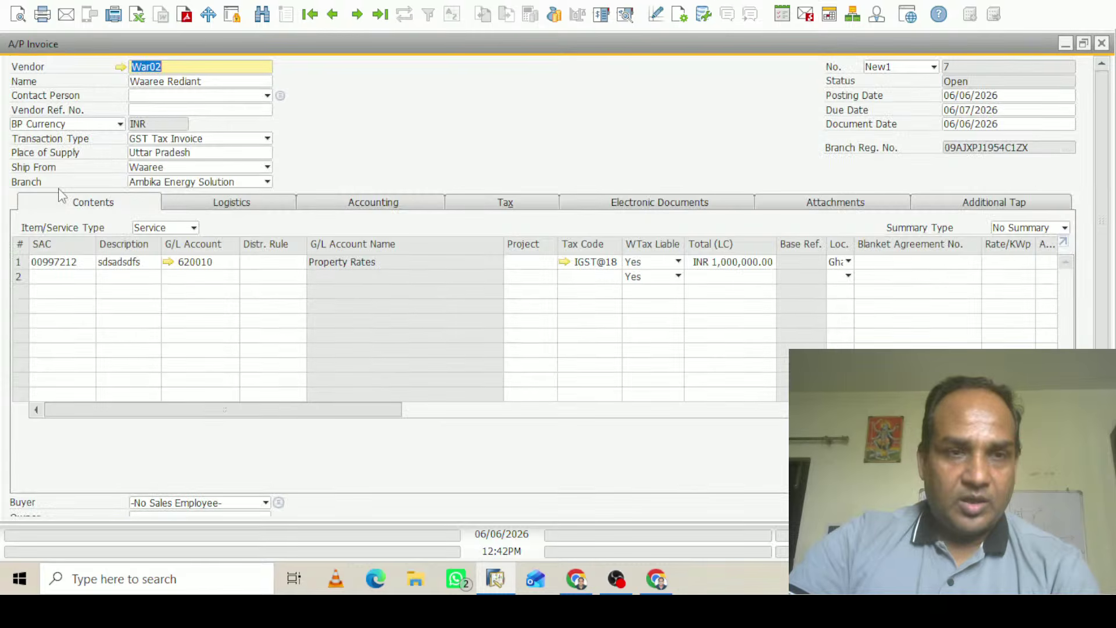
click(1065, 43)
Switch the lookup to Search Menus and search for 'g/l'
click(130, 116)
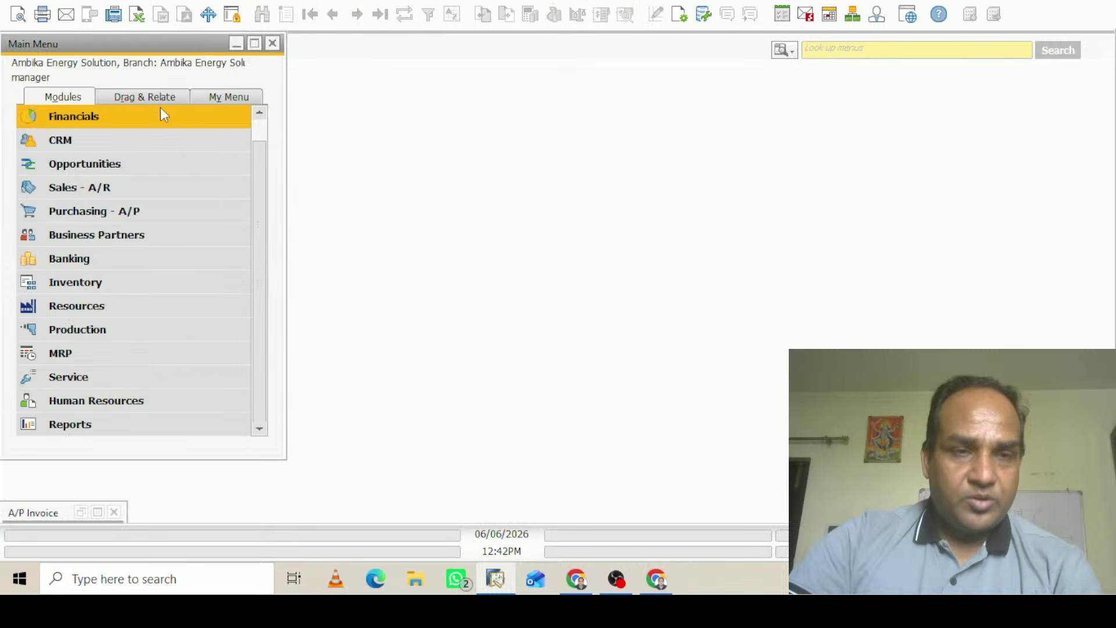
click(793, 53)
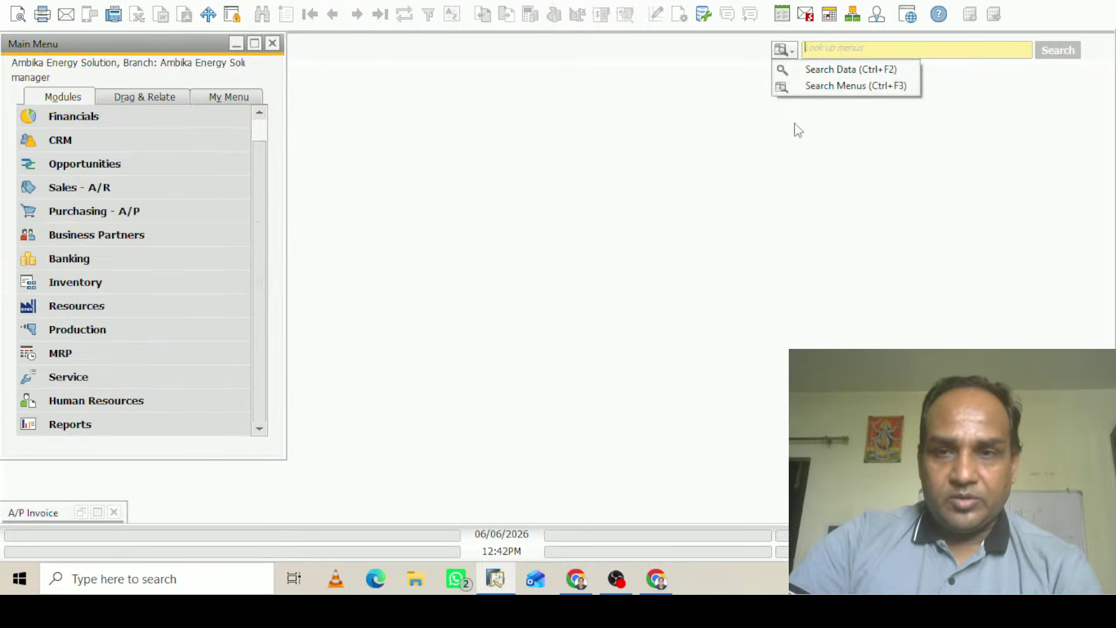
click(783, 84)
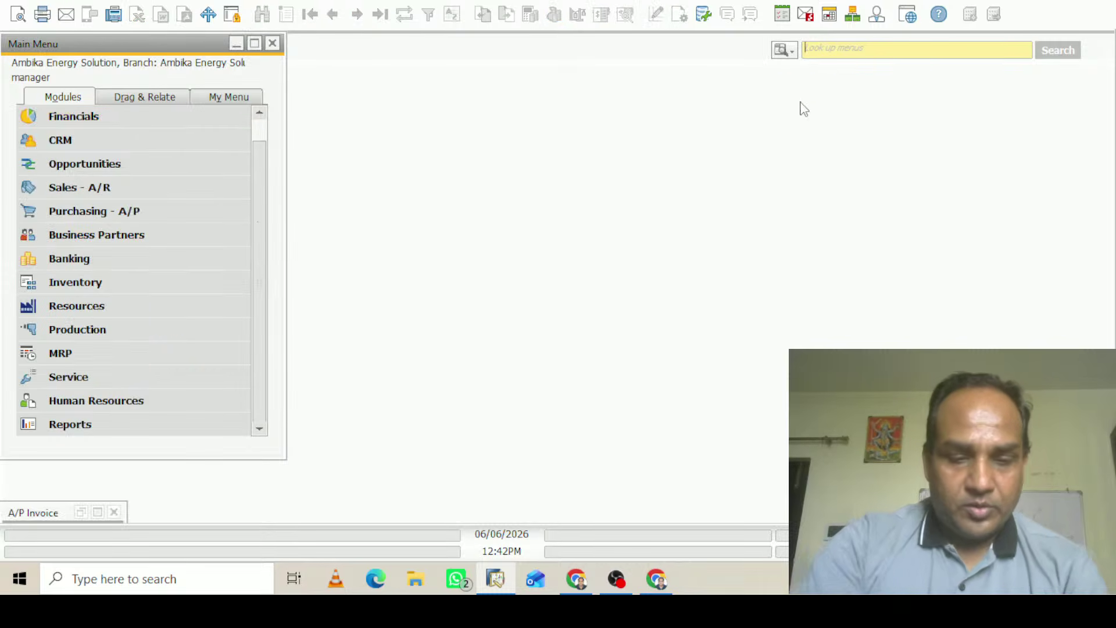
text(g/l)
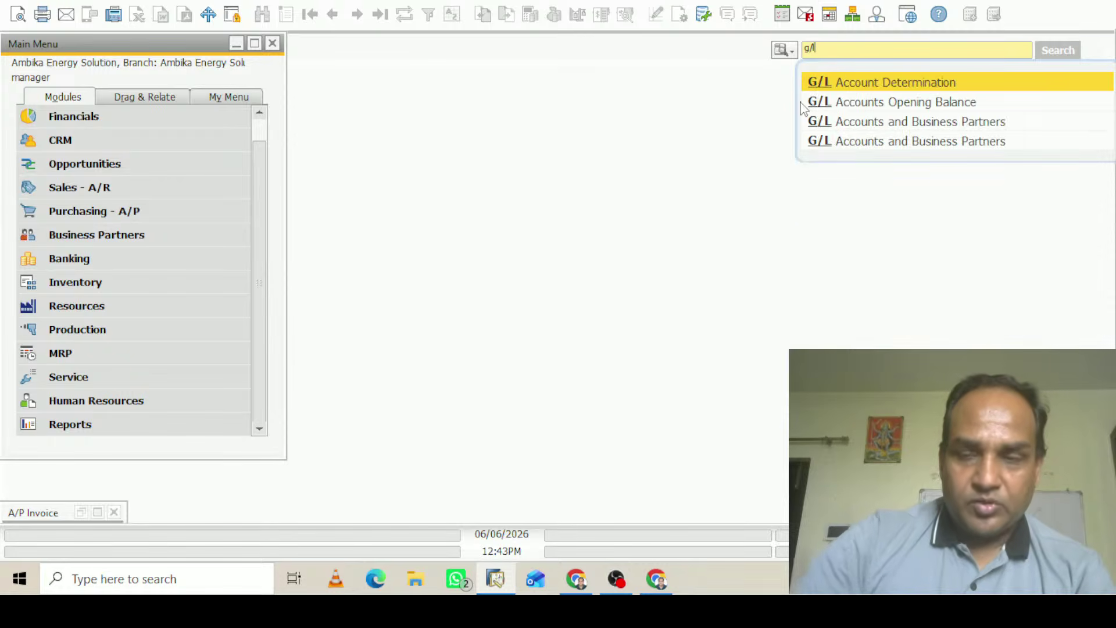
key(Escape)
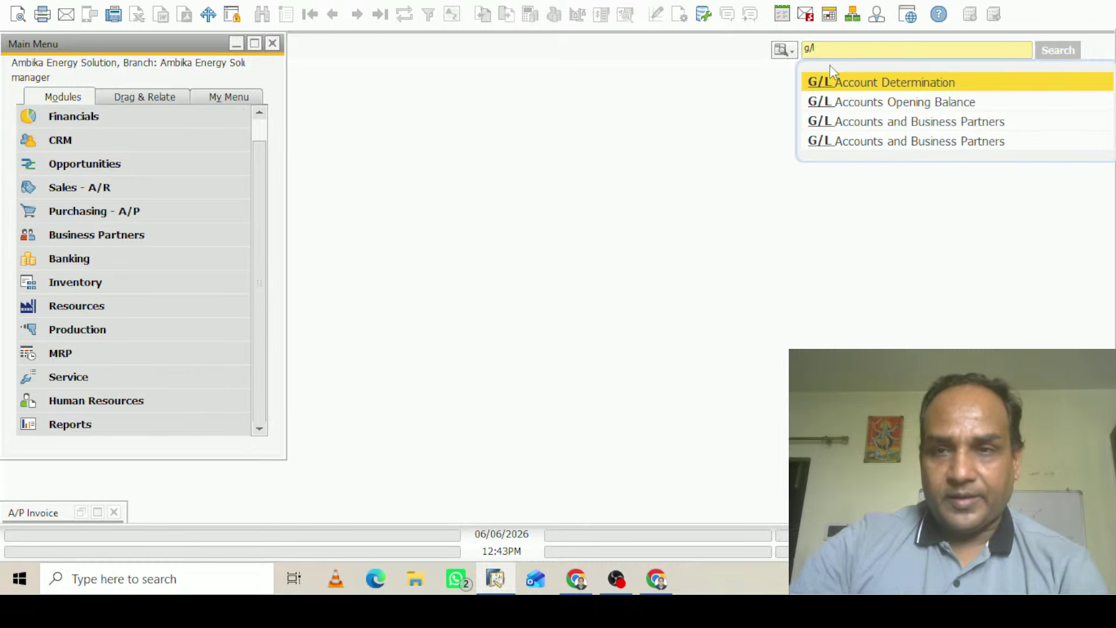
key(Escape)
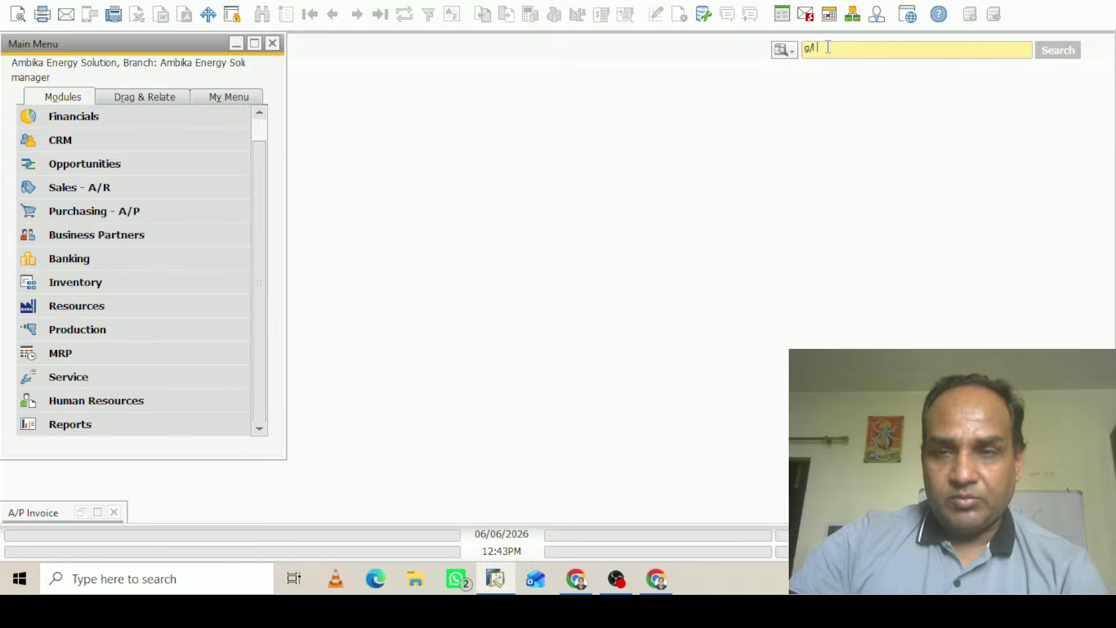
Open G/L Account Determination and review the sales tax and purchasing general accounts
key(BackSpace)
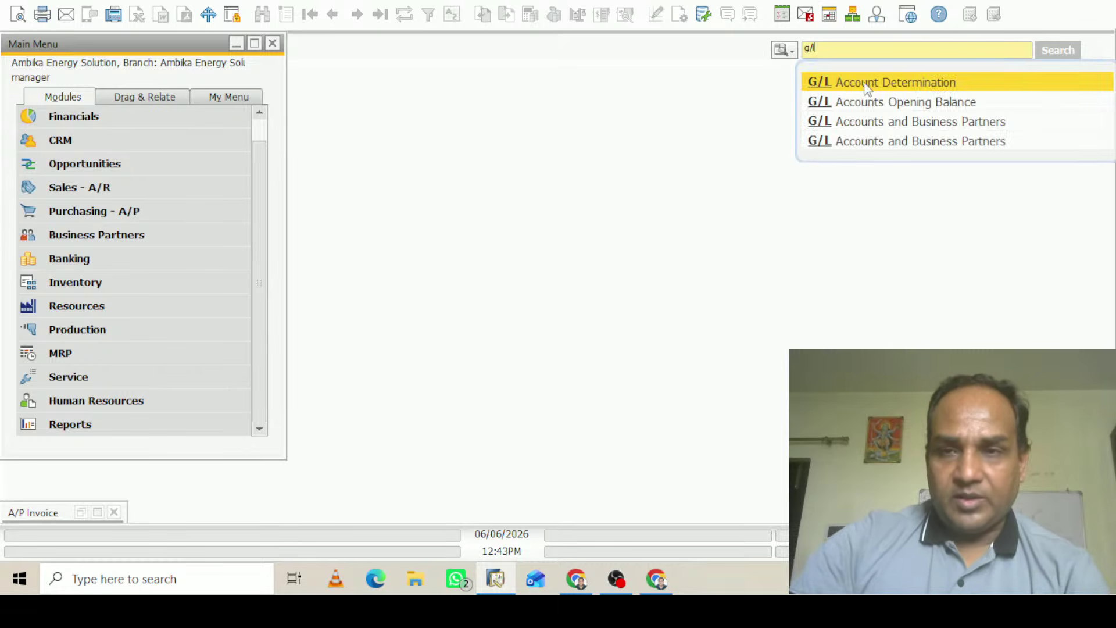
click(863, 88)
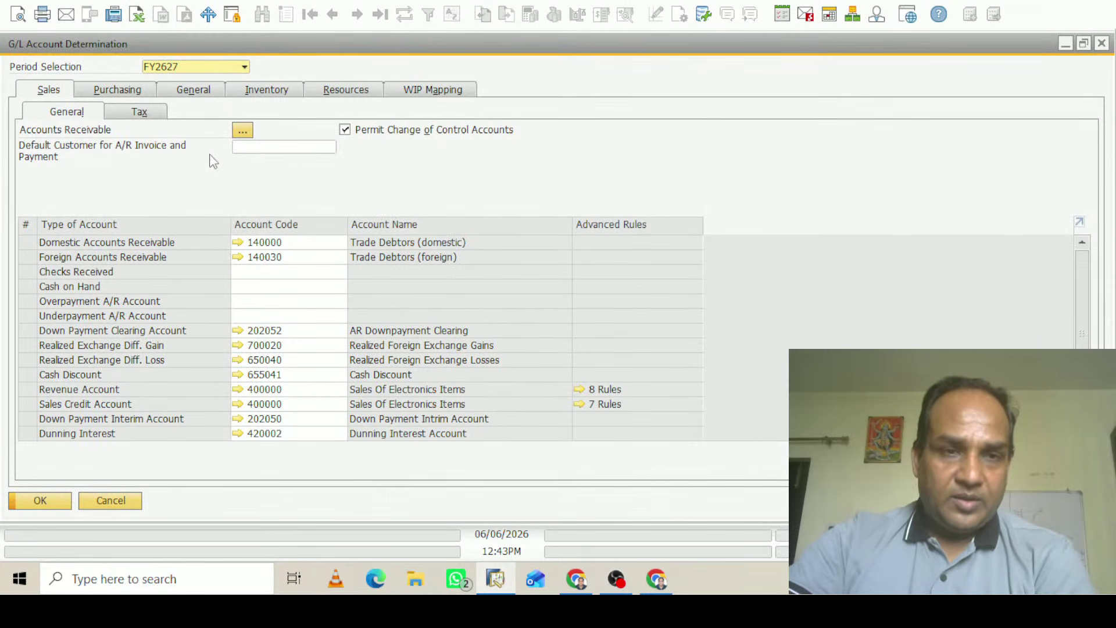
click(144, 116)
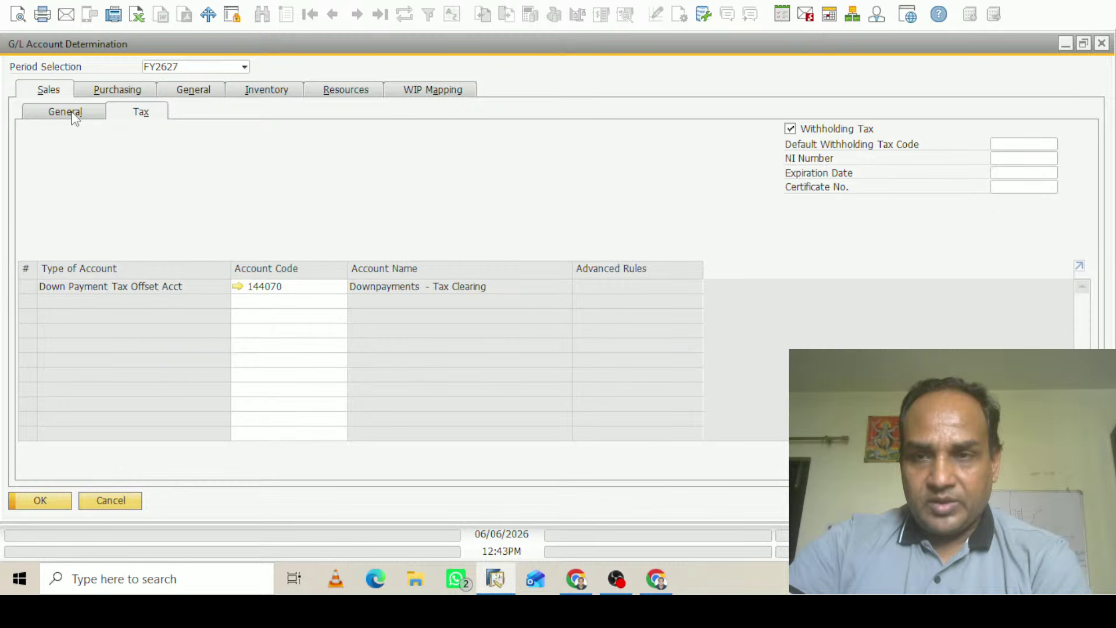
click(127, 93)
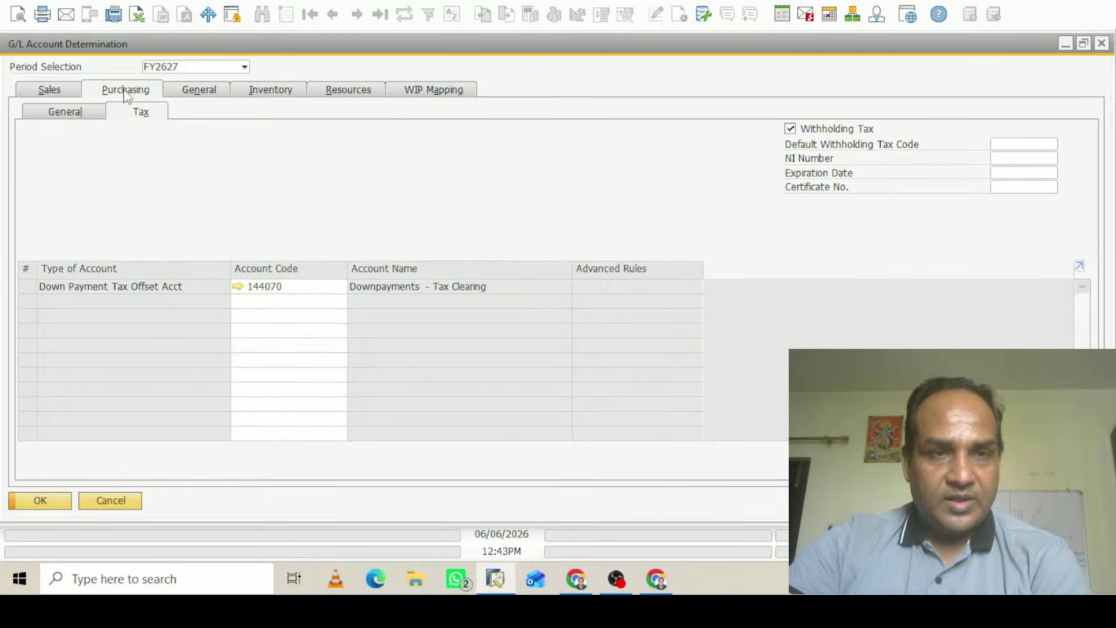
click(73, 115)
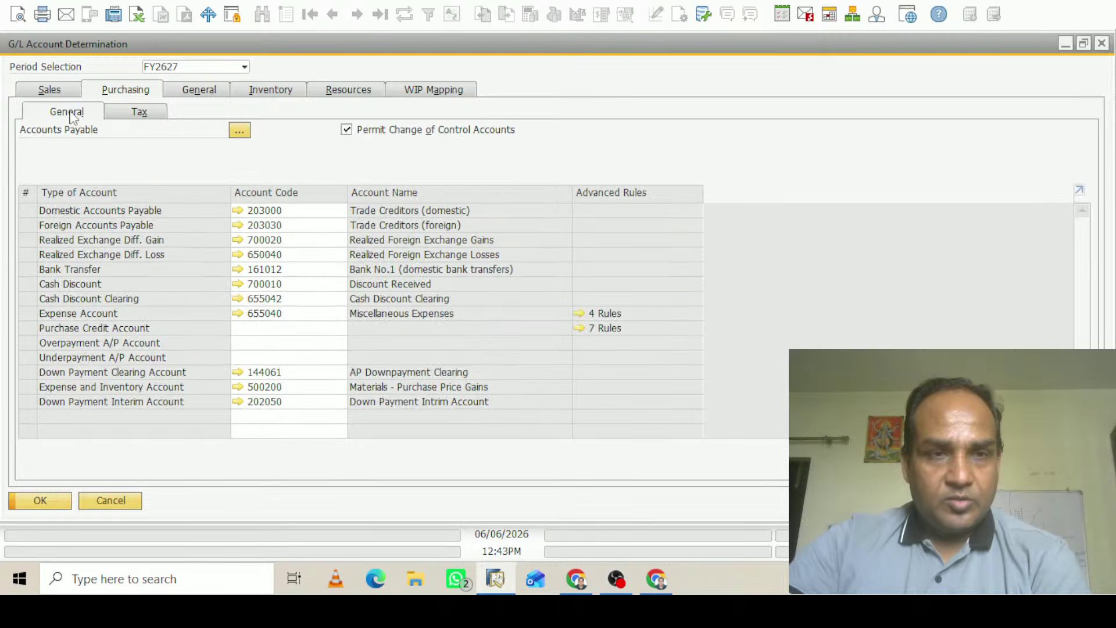
click(243, 133)
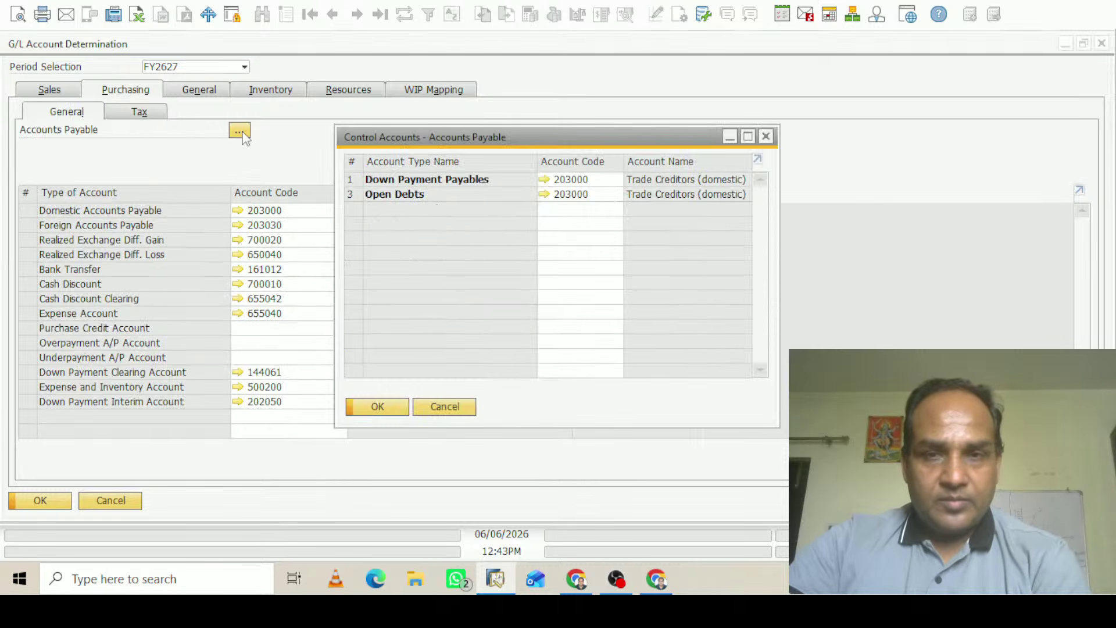
click(445, 407)
Delete TDS1 from the purchasing Default Withholding Tax Code and update
click(143, 112)
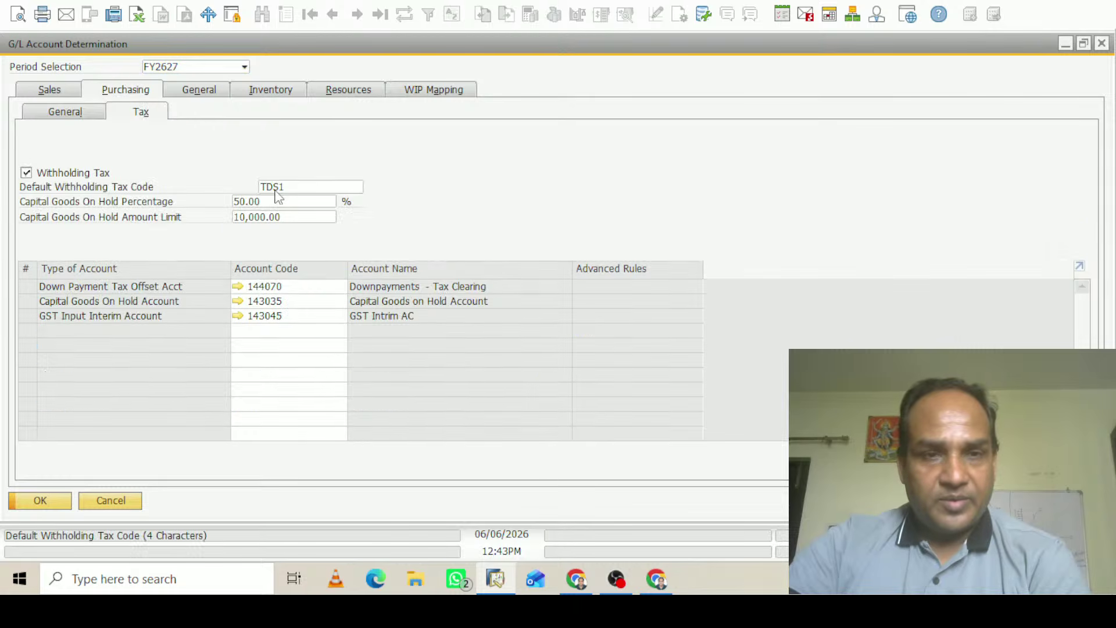
double_click(276, 188)
key(Delete)
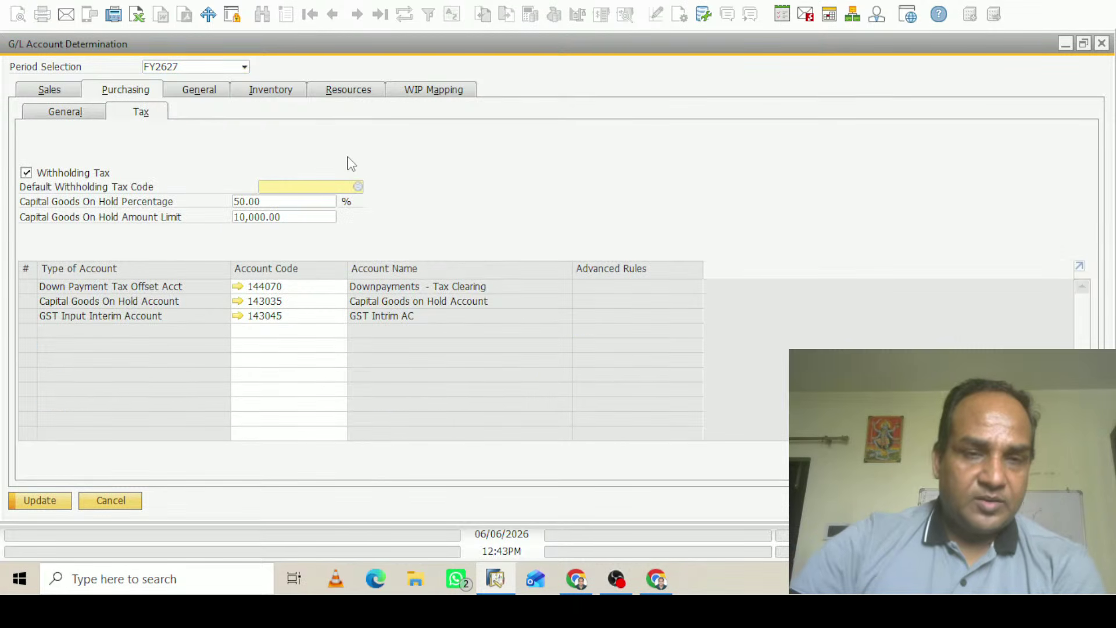
click(45, 503)
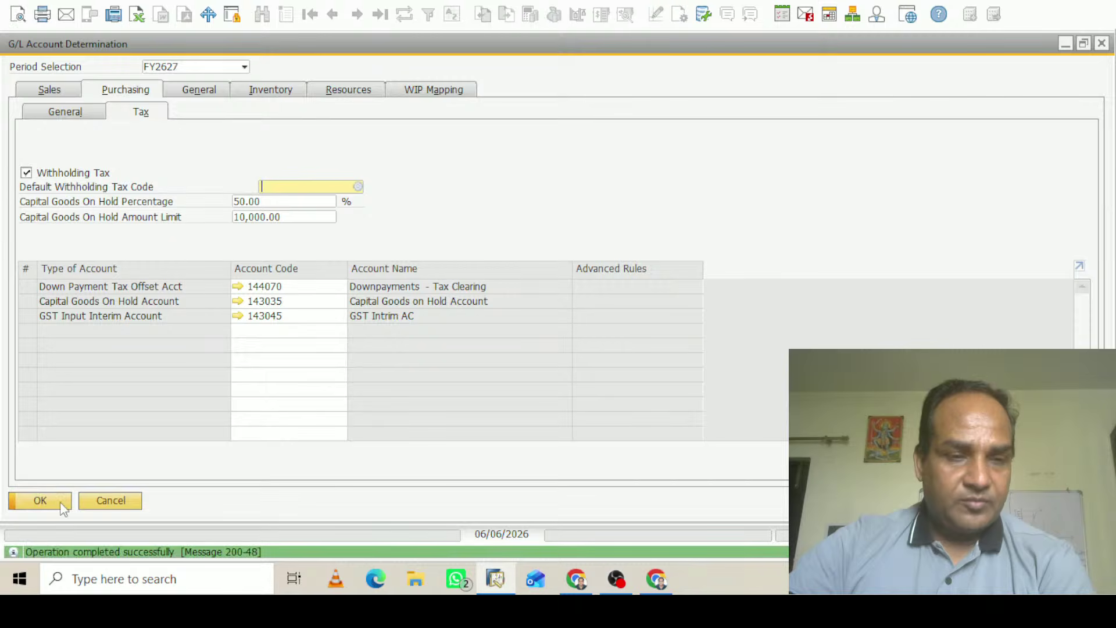
click(59, 503)
Restore A/P invoice no. 7 and reselect a different vendor from the list
click(98, 512)
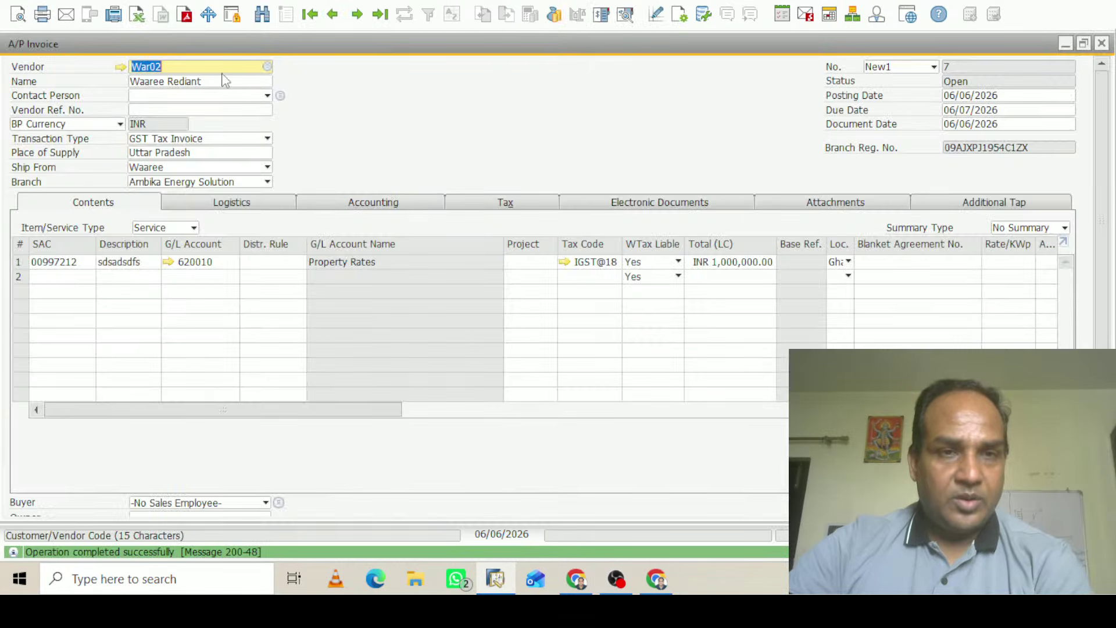
key(BackSpace)
key(Tab)
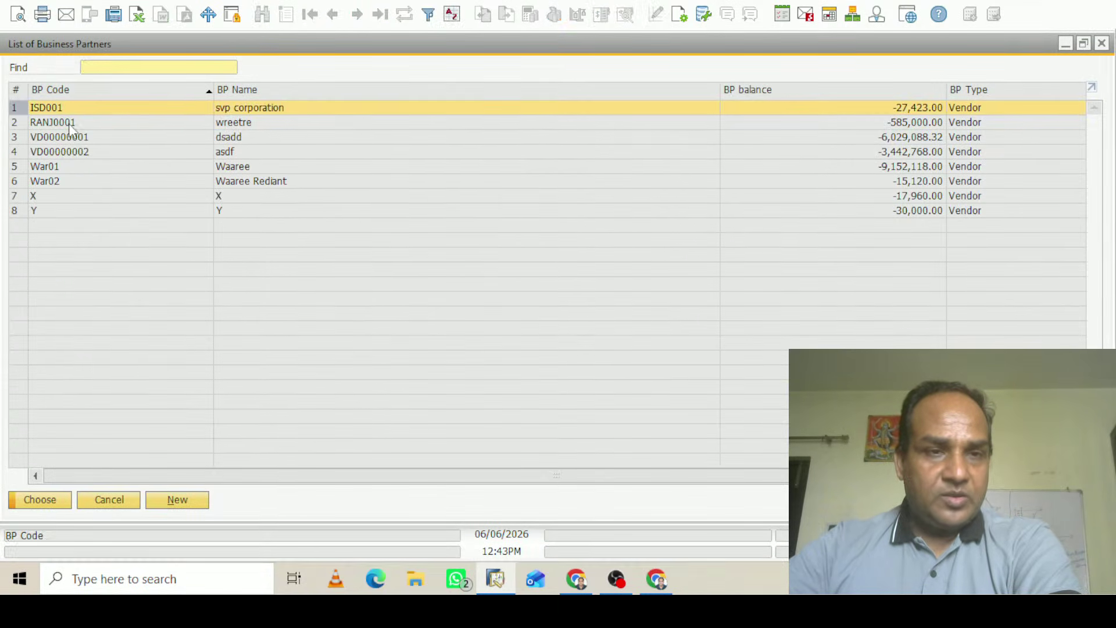
click(71, 123)
click(49, 507)
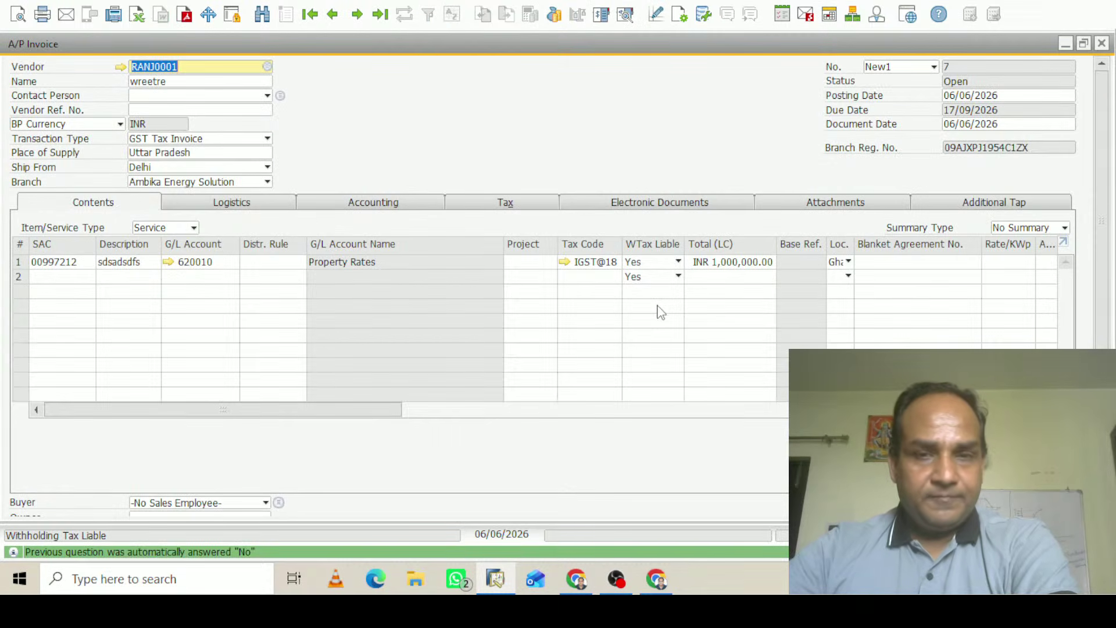
key(Tab)
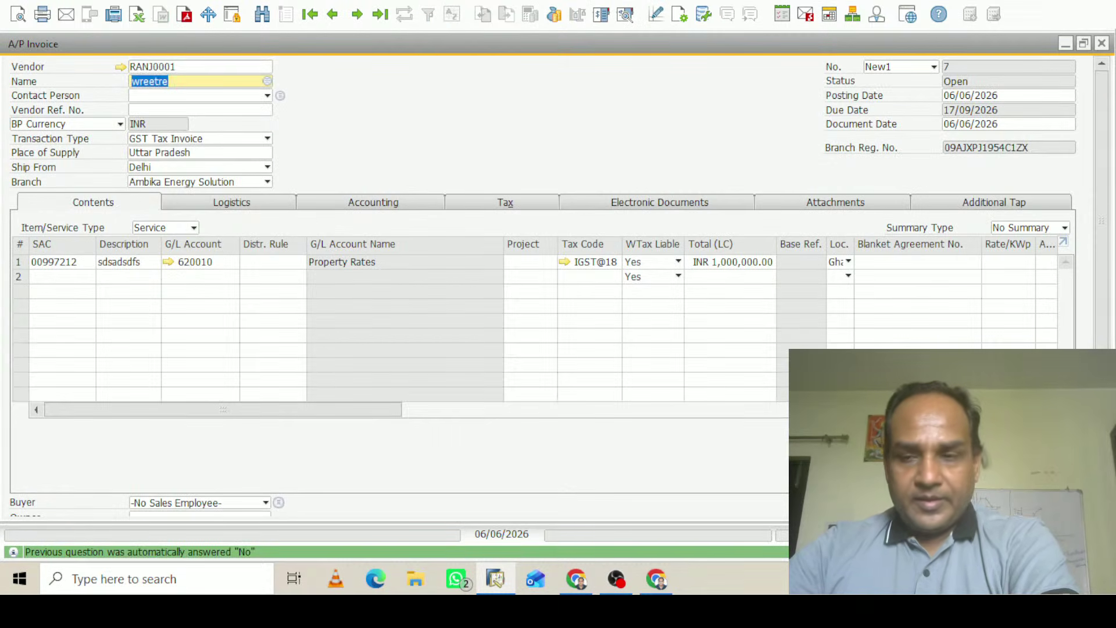
scroll(1107, 255, down, 5)
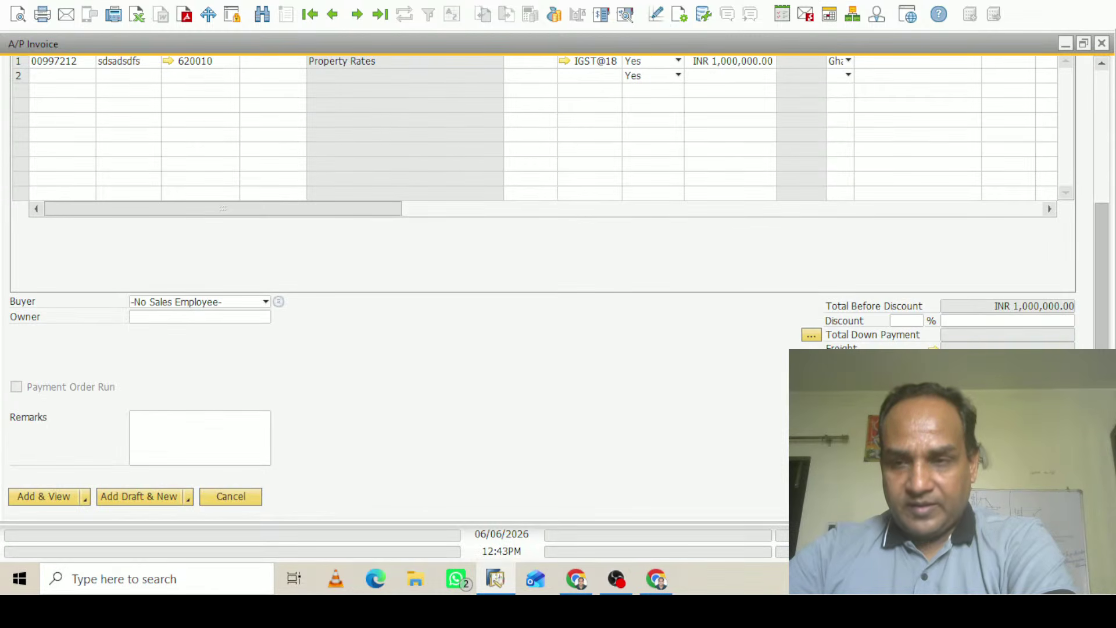
scroll(1096, 189, up, 5)
scroll(1096, 189, down, 5)
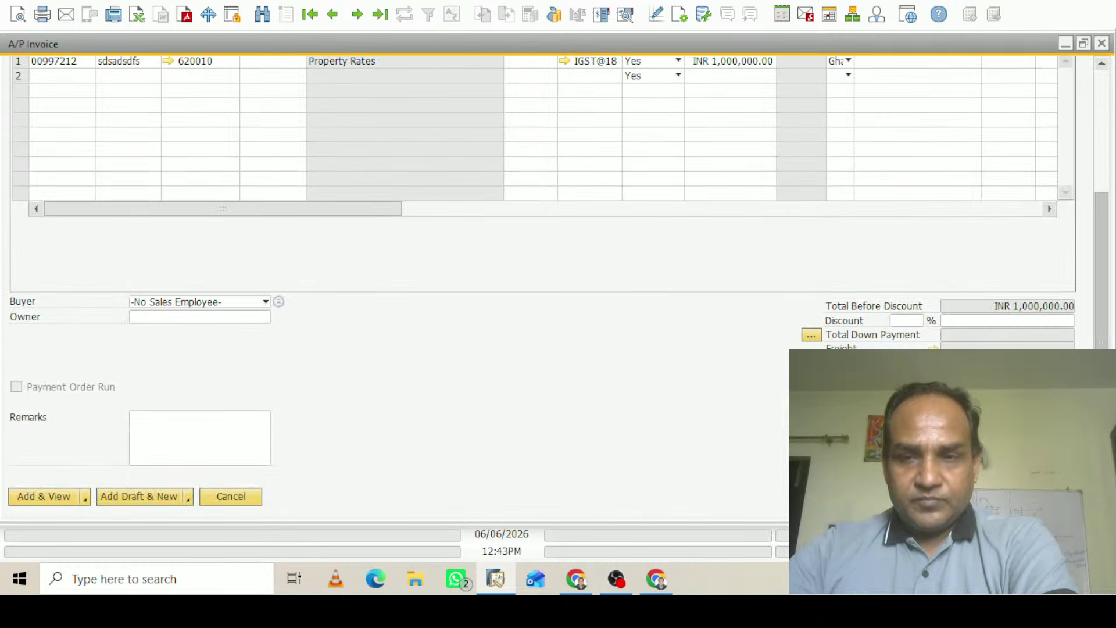
scroll(1095, 189, up, 5)
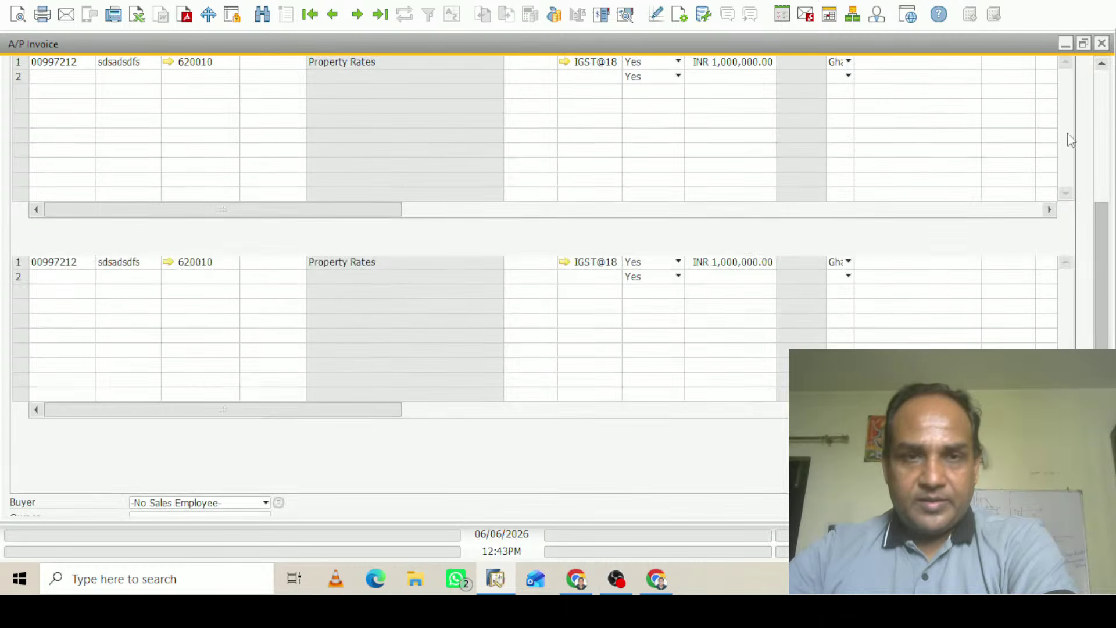
scroll(1096, 189, down, 5)
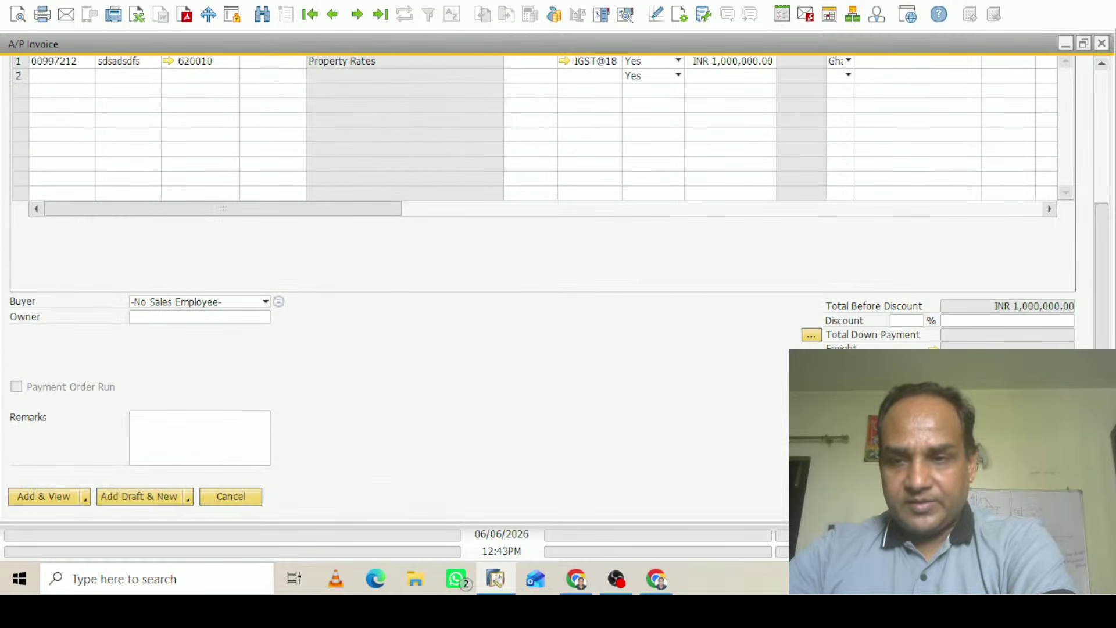
Review the TDS1 withholding of INR 10,000.00, copy the line table, and close the invoice
click(933, 392)
click(851, 129)
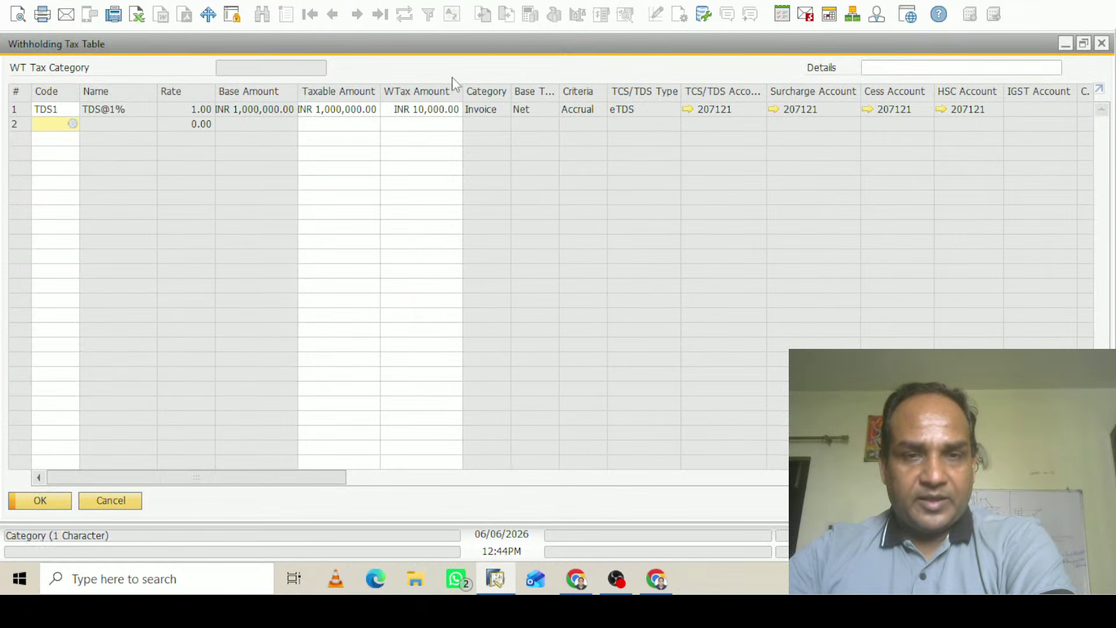
click(1102, 44)
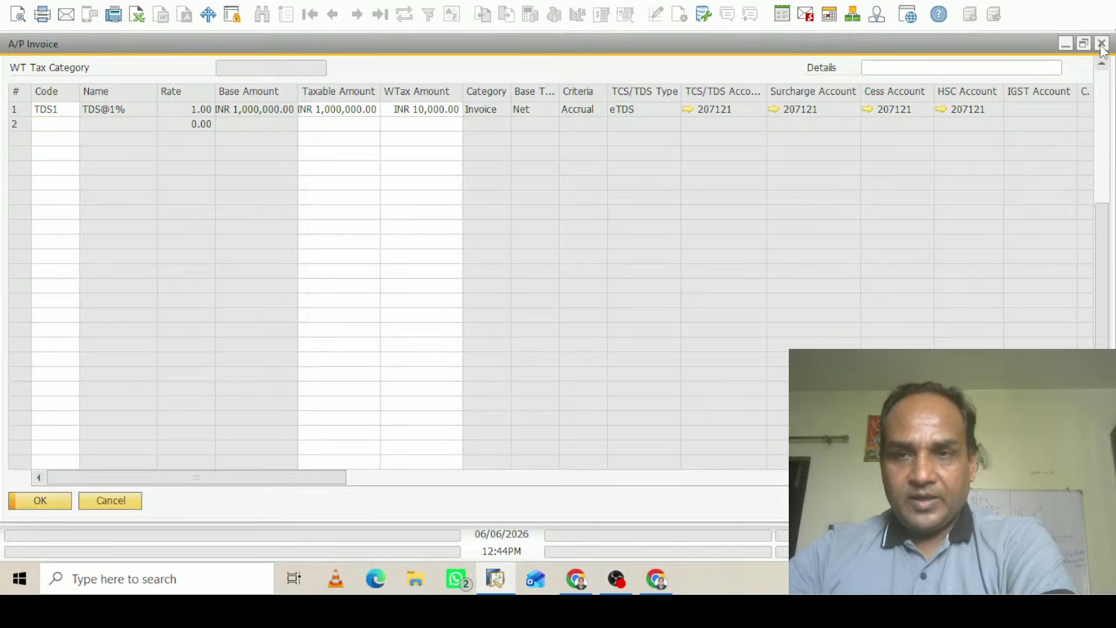
drag(1101, 360, 1091, 91)
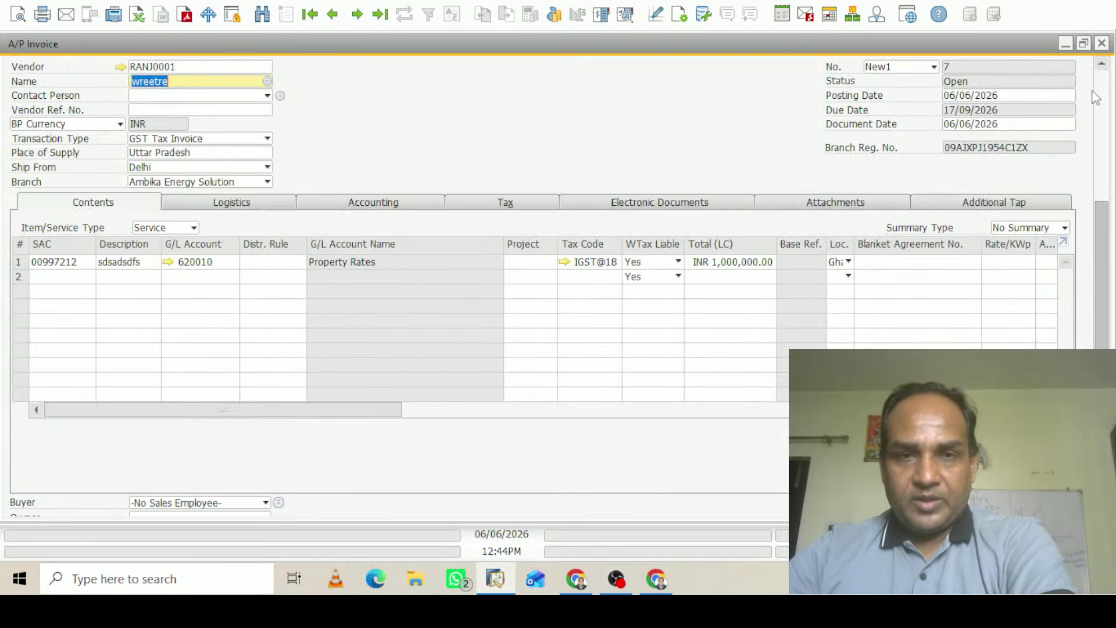
right_click(26, 249)
click(82, 268)
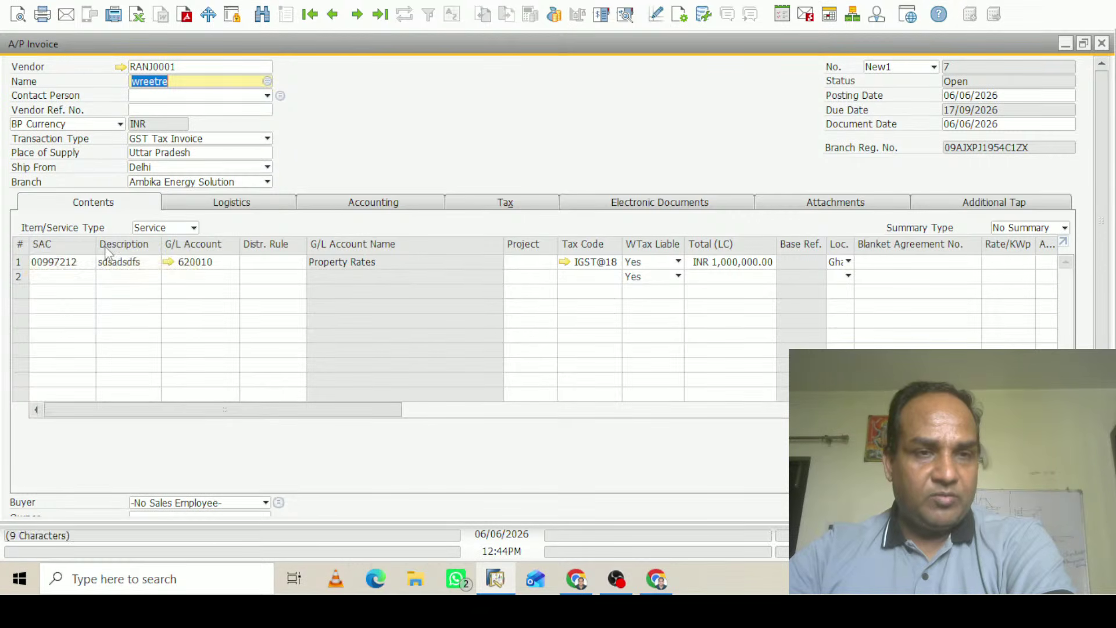
click(1102, 44)
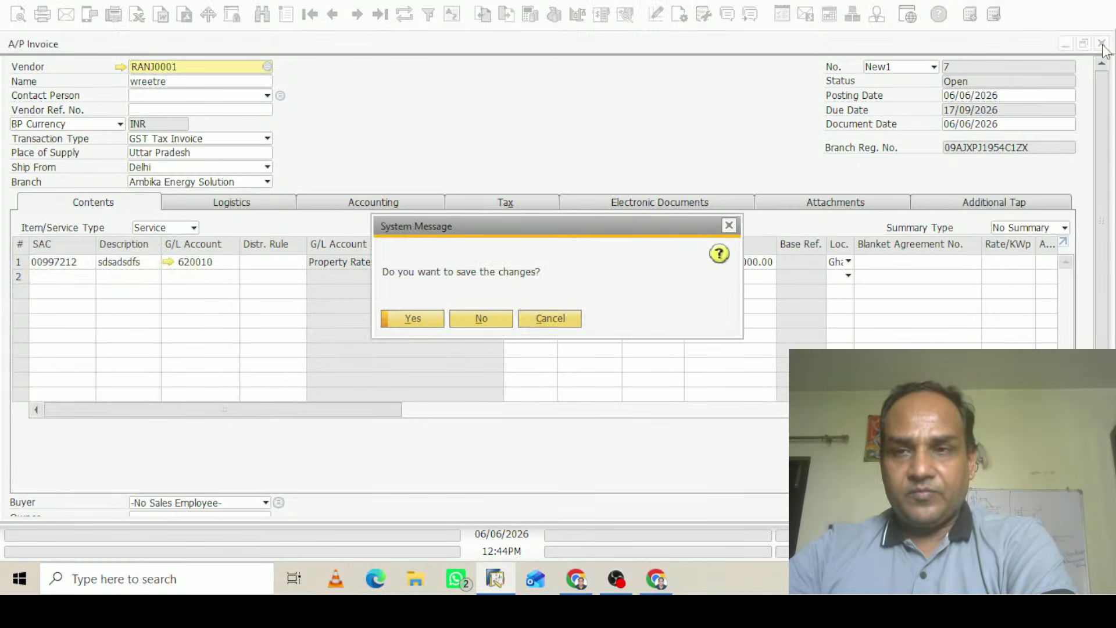
Discard the invoice changes, then open and close G/L Account Determination via 'g/l'
click(481, 318)
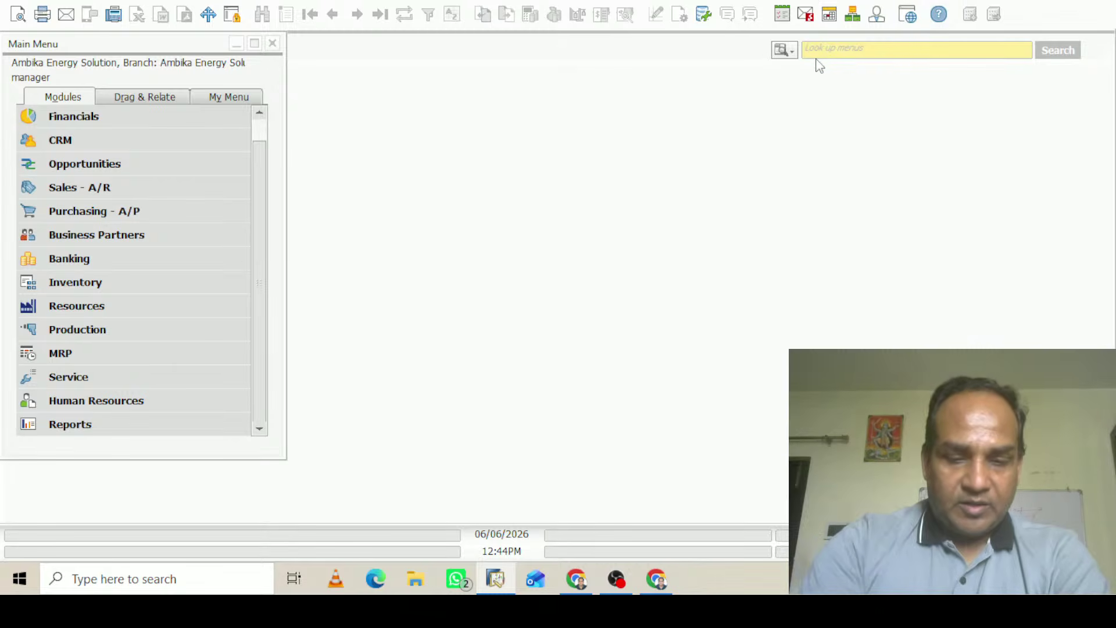
text(g/l)
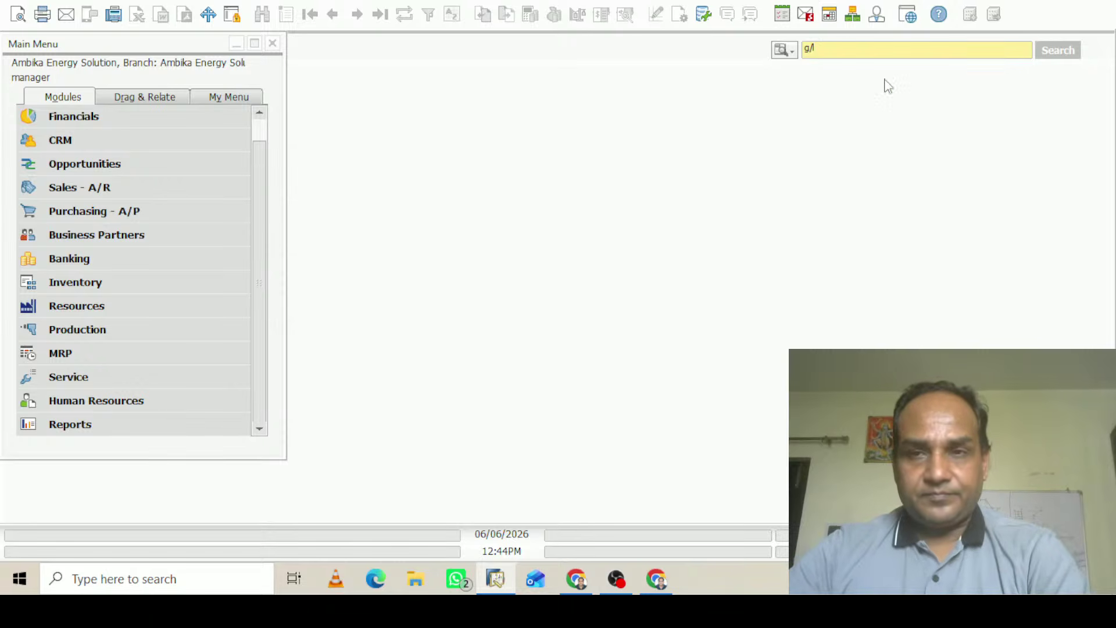
click(863, 85)
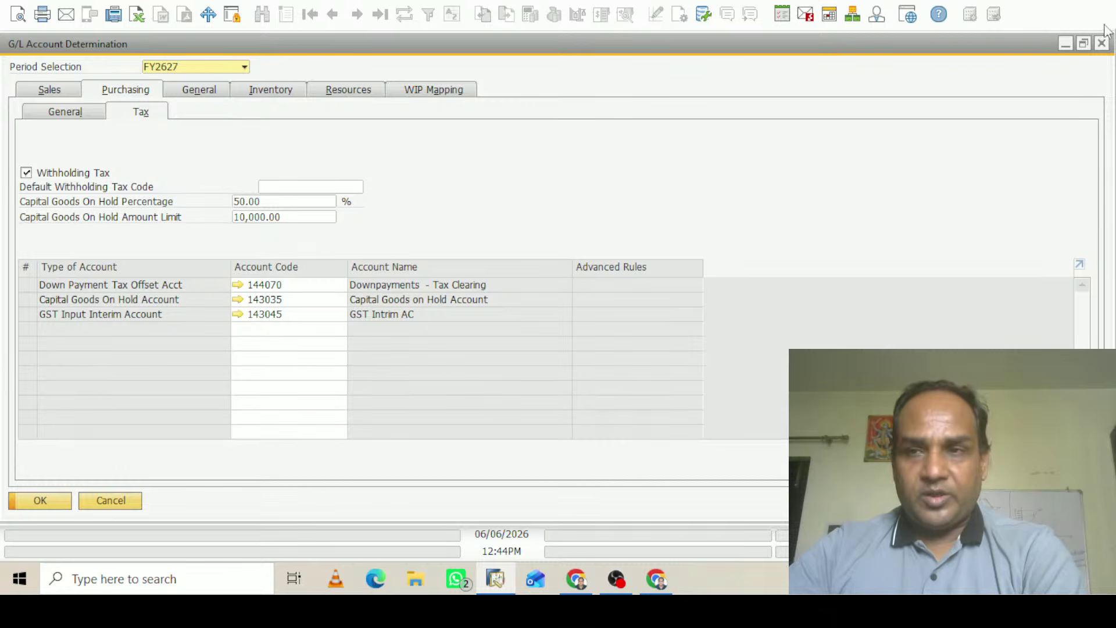
click(1103, 44)
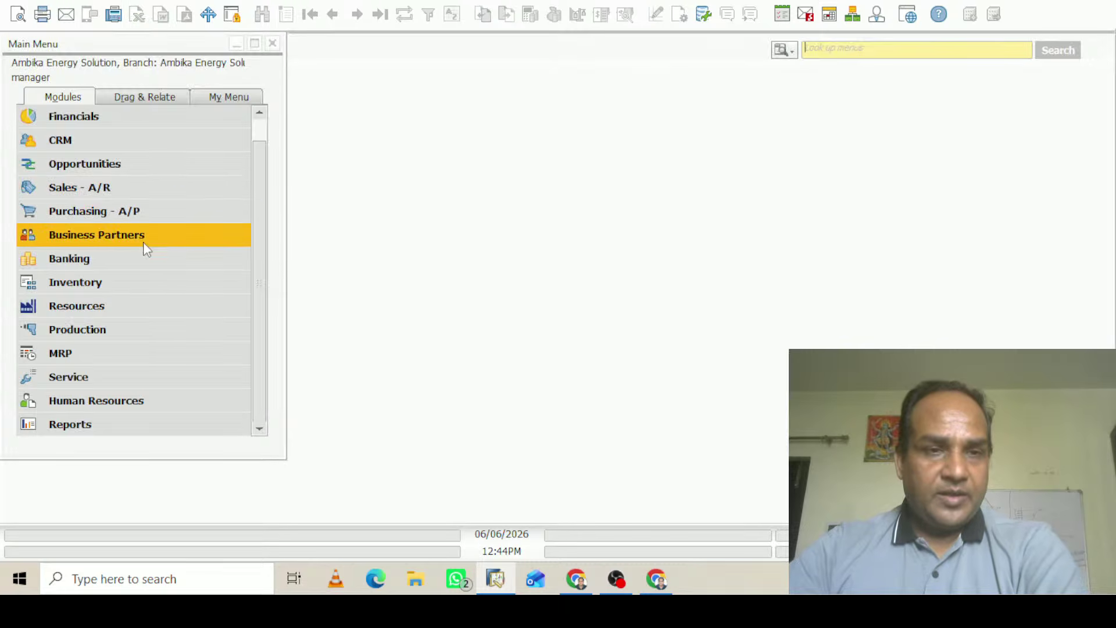
Start a new A/P invoice for vendor wreetre
click(89, 211)
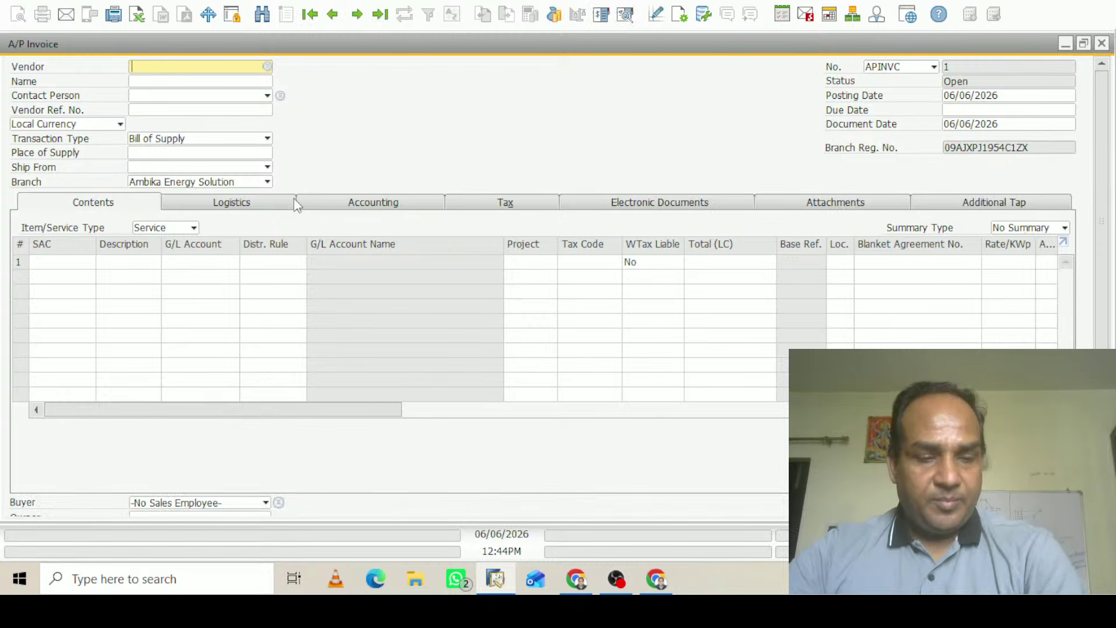
key(Tab)
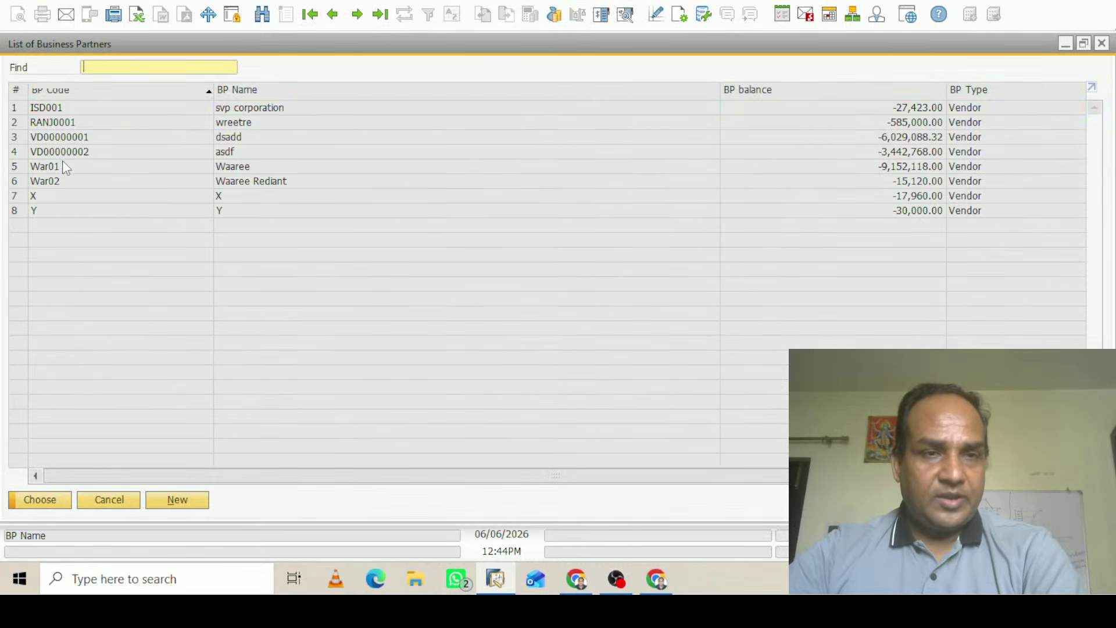
click(66, 126)
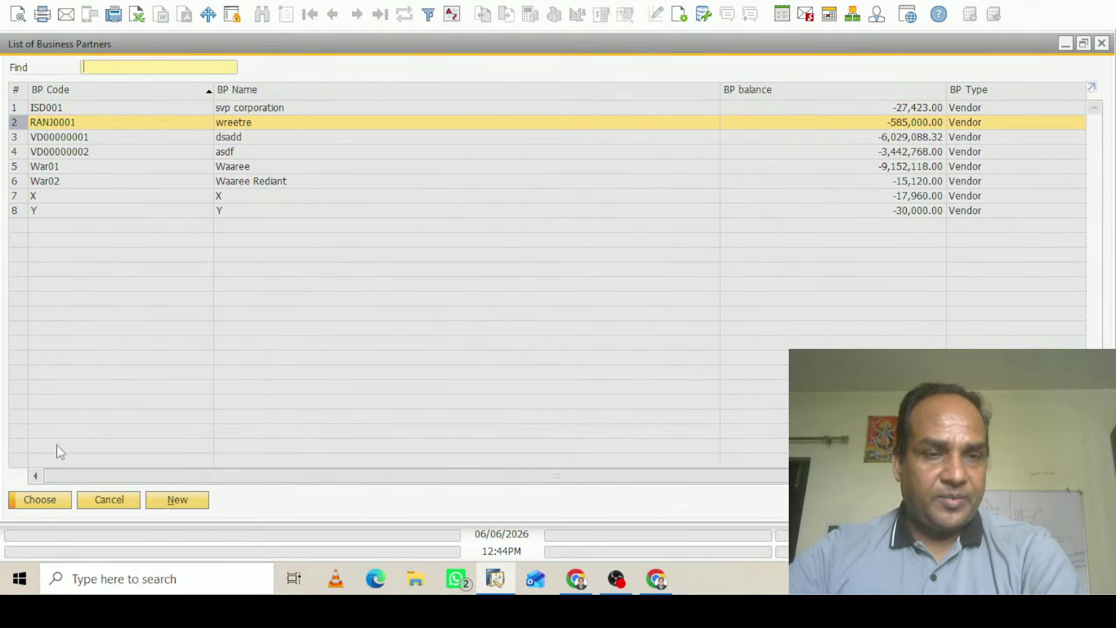
click(42, 498)
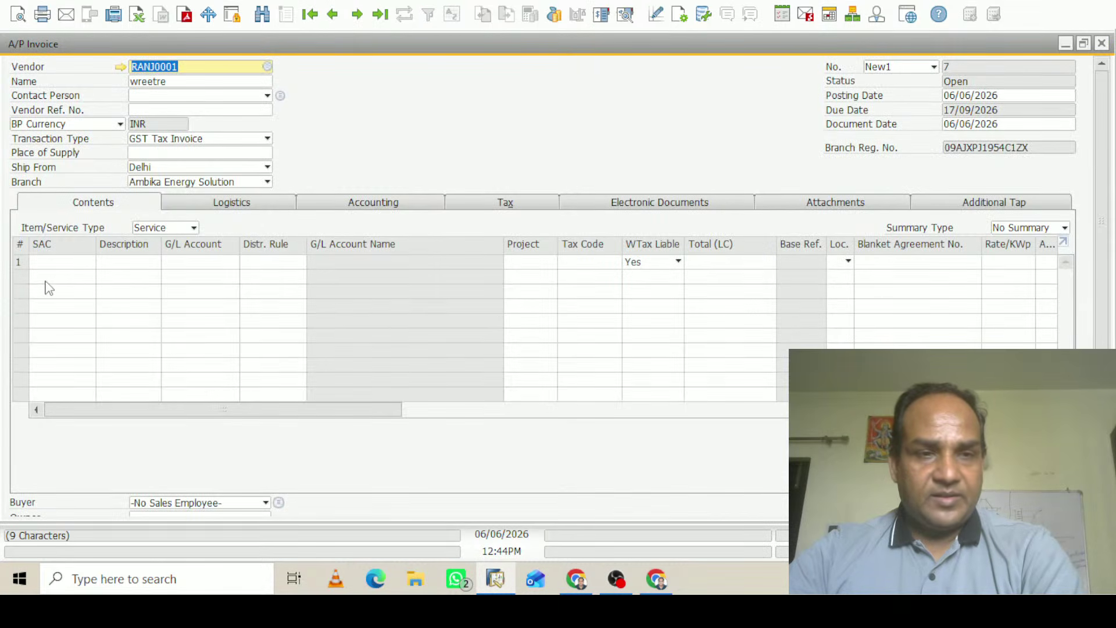
Paste the copied Property Rates line into row 1 and check the TDS1 withholding table
click(66, 262)
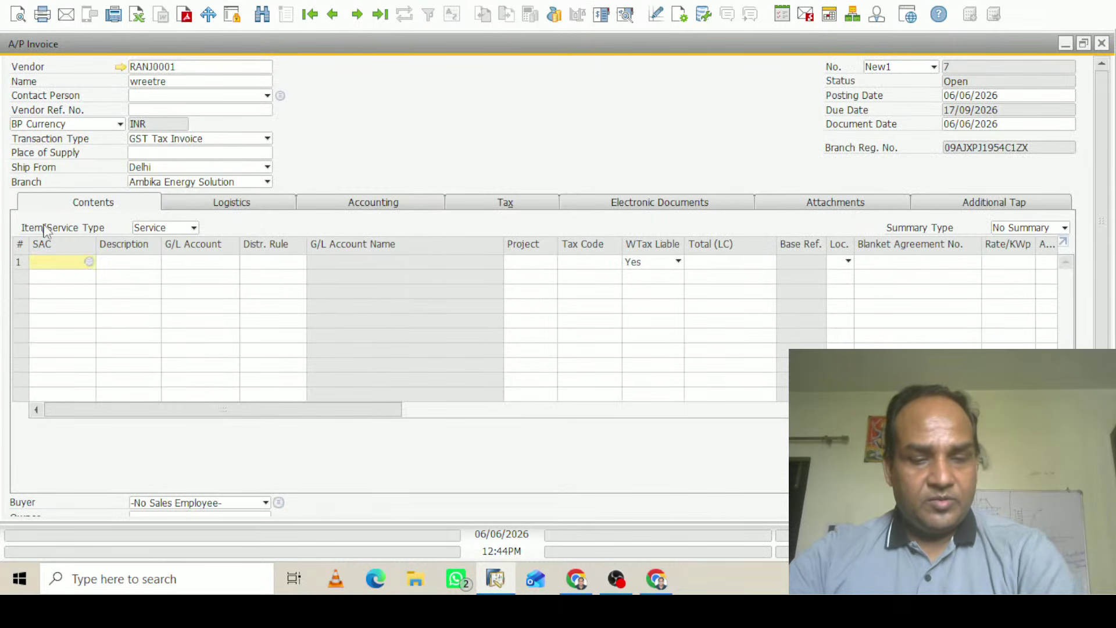
key(ctrl+v)
click(361, 292)
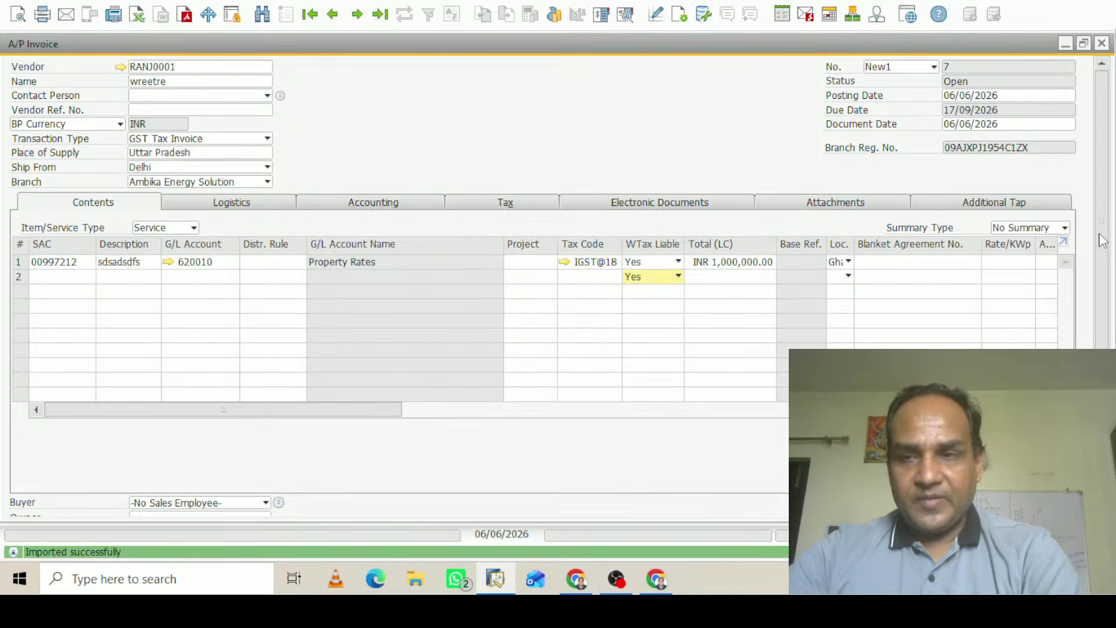
drag(1101, 235, 1102, 372)
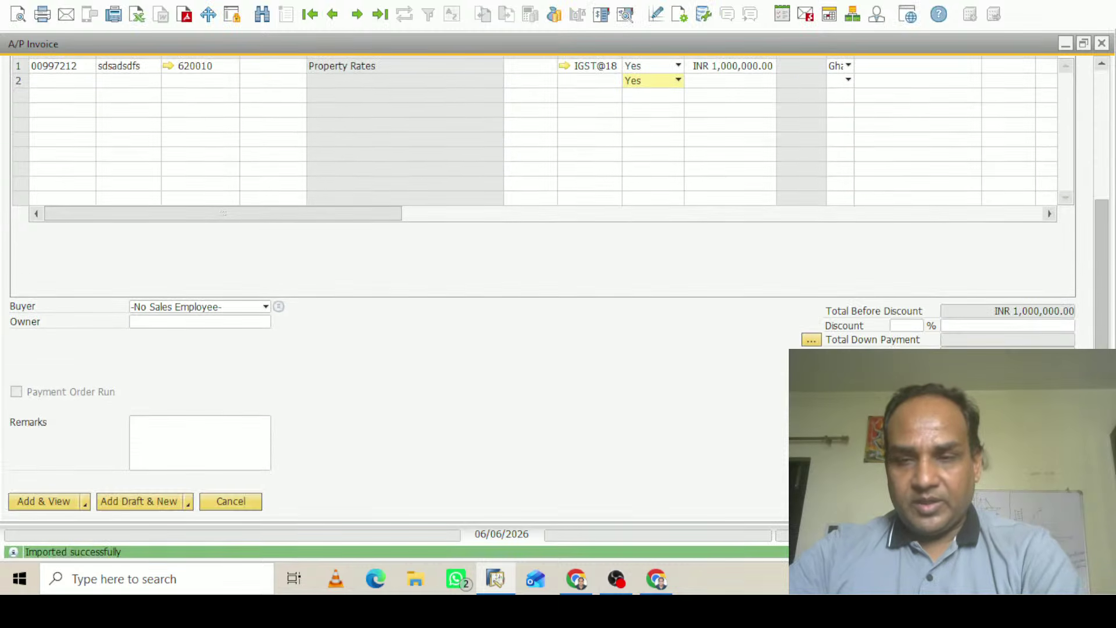
scroll(540, 279, up, 5)
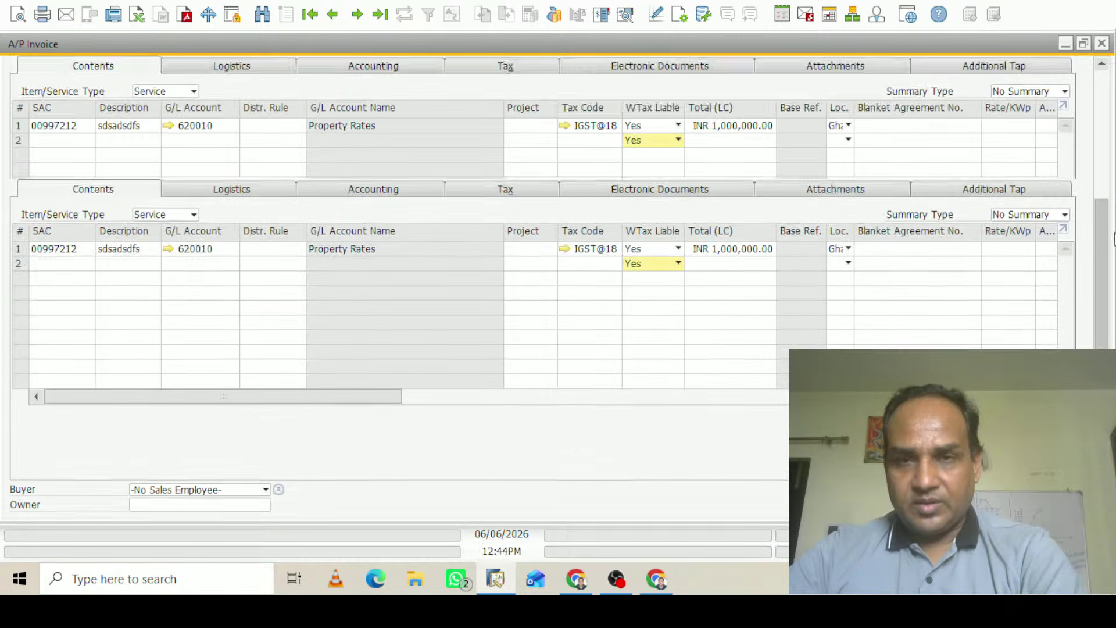
scroll(1115, 156, down, 5)
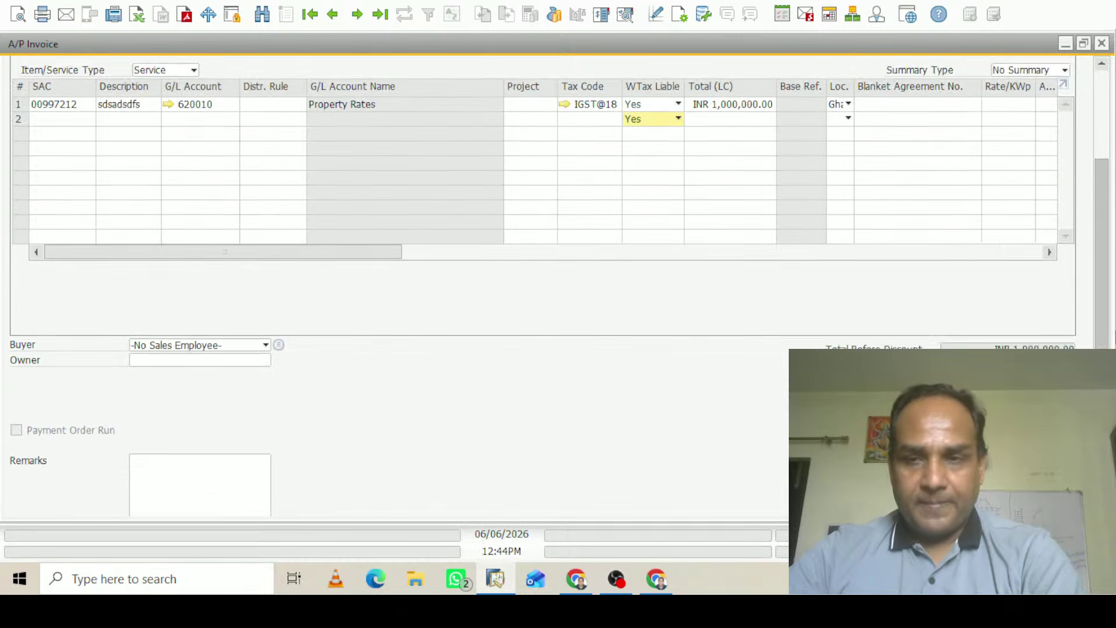
click(934, 392)
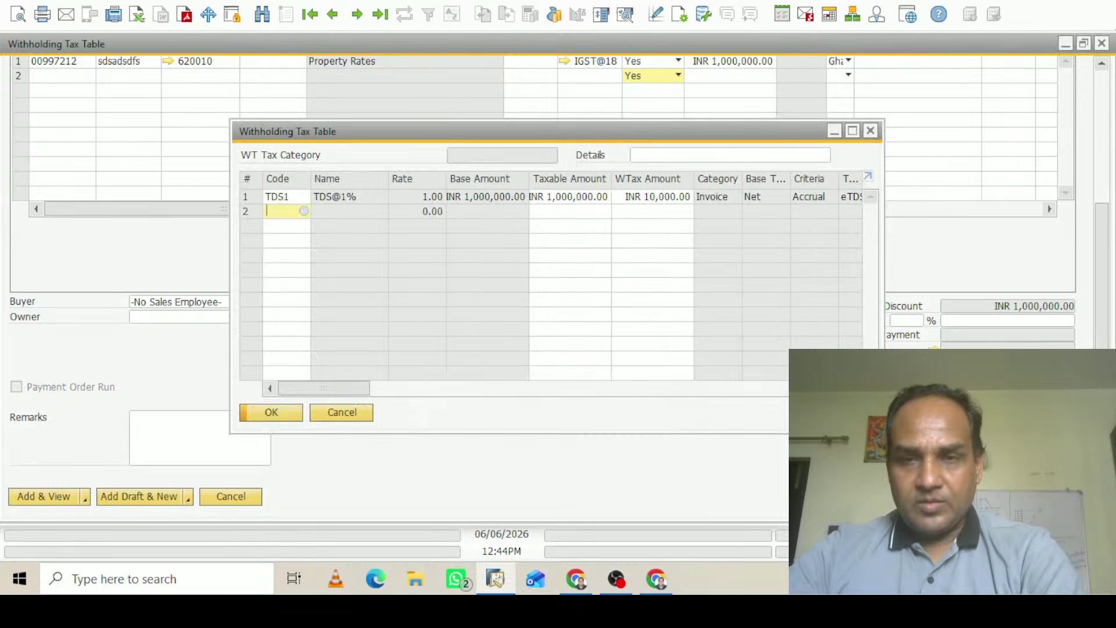
click(1101, 43)
scroll(1102, 175, up, 5)
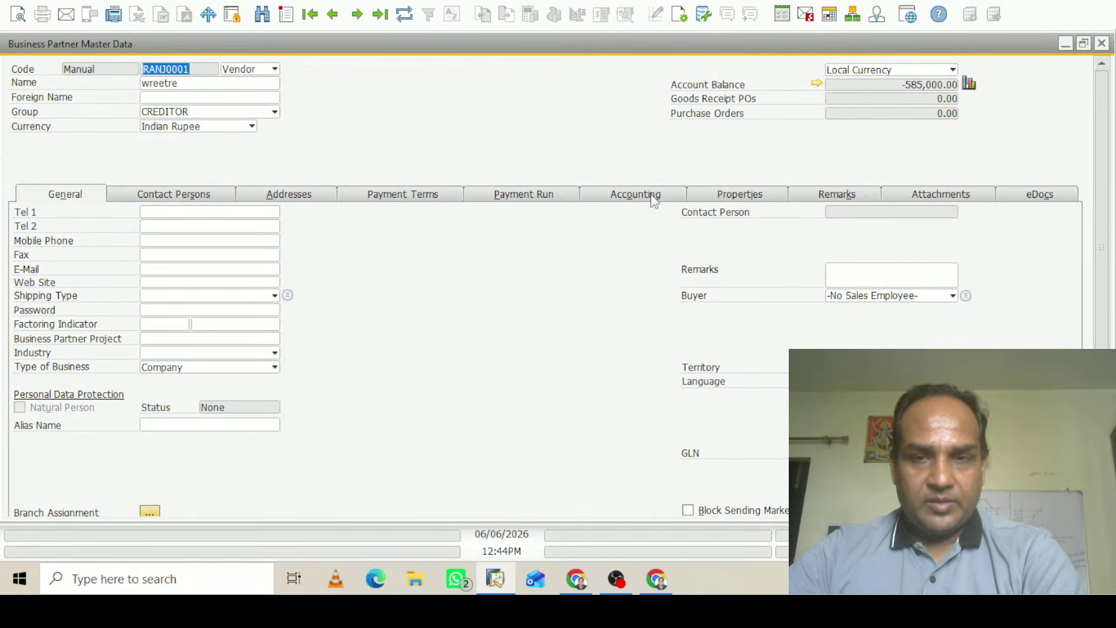
In the vendor's allowed withholding codes, make TDS@1% the default and update
click(653, 200)
click(152, 212)
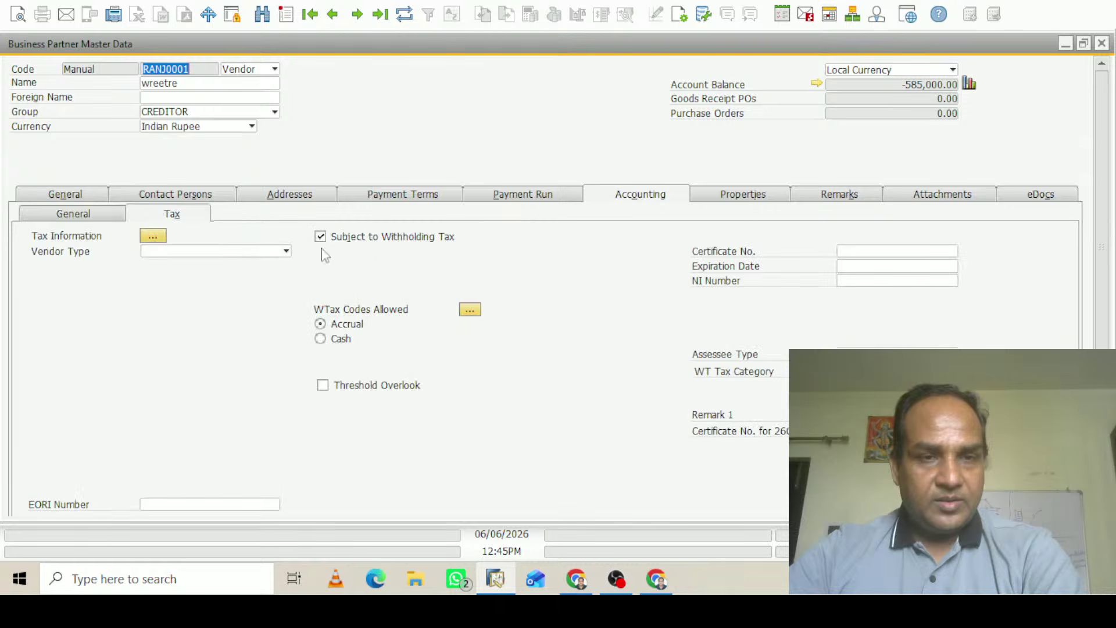
click(467, 308)
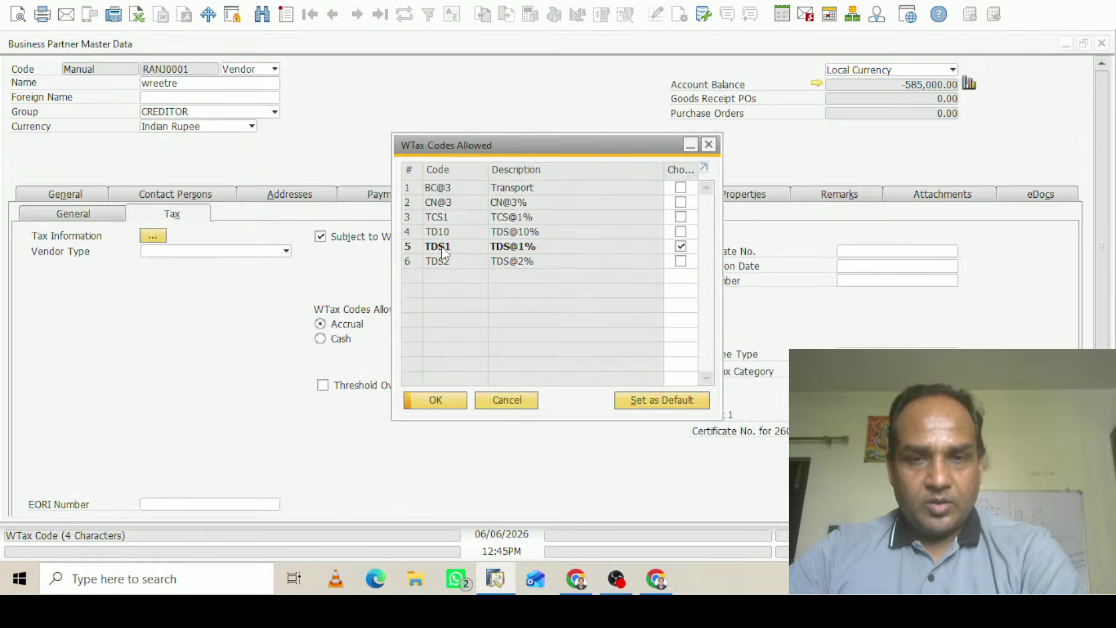
click(406, 247)
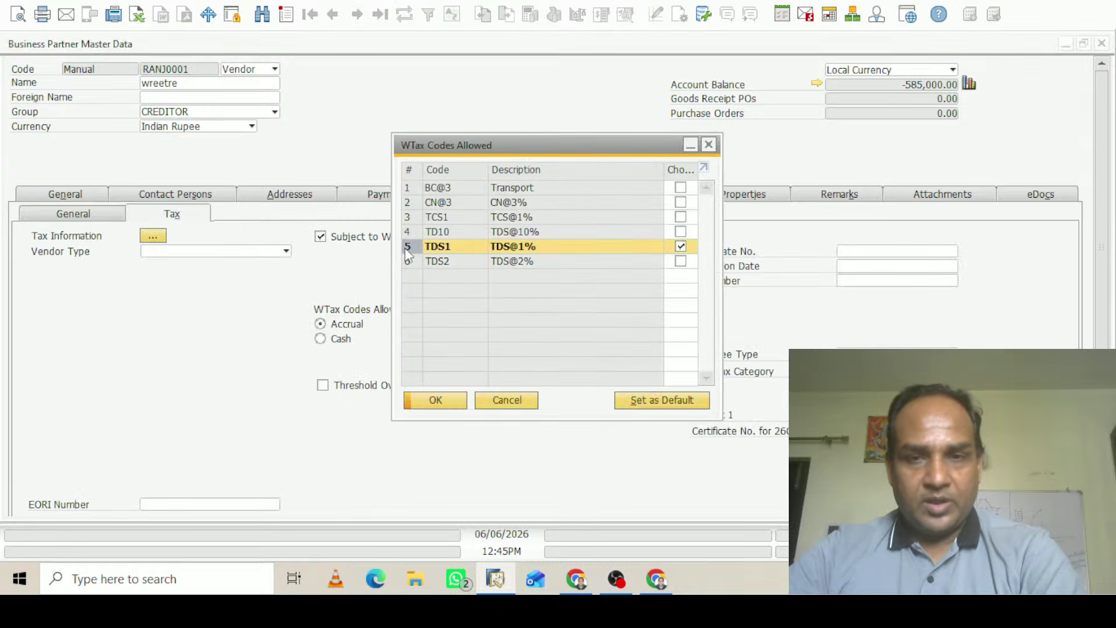
click(663, 400)
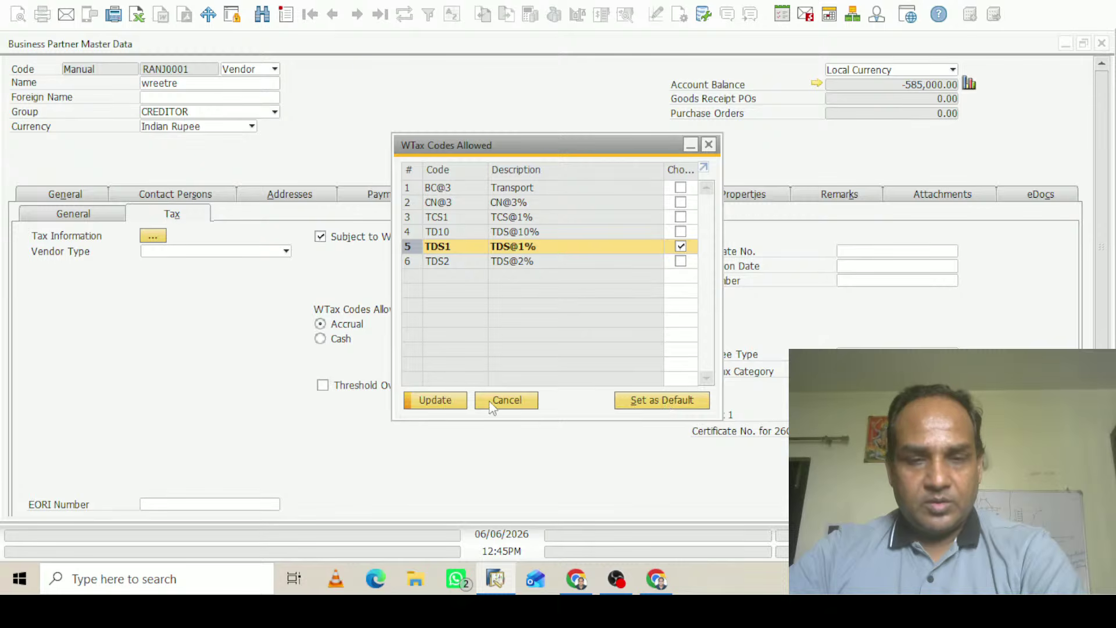
click(436, 401)
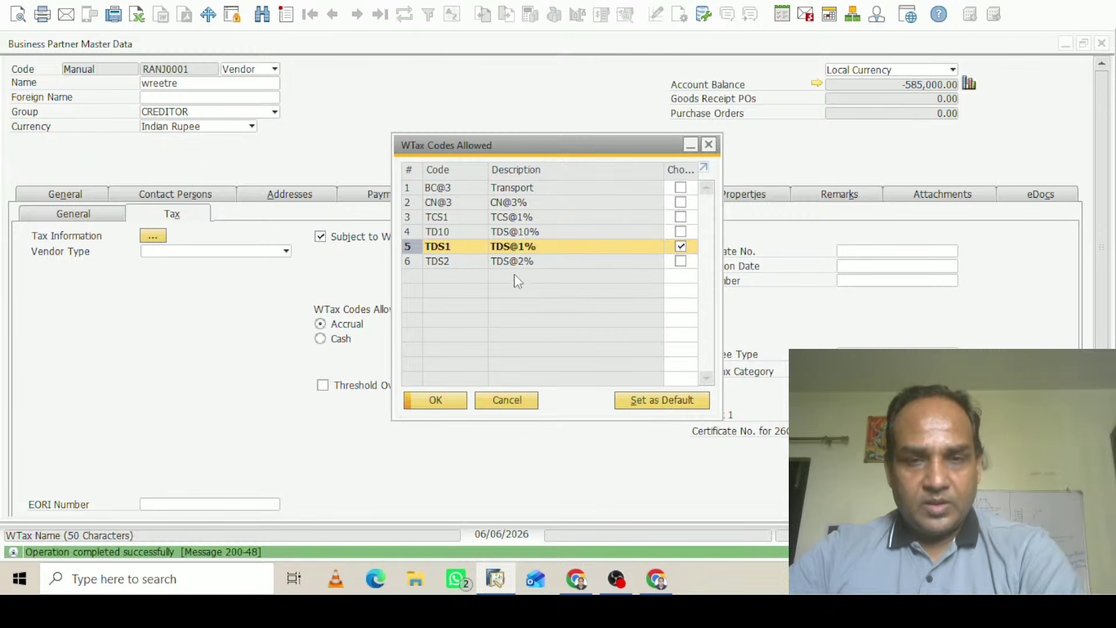
Untick TCS1 so only TDS1 remains allowed, update, and close the list
click(409, 217)
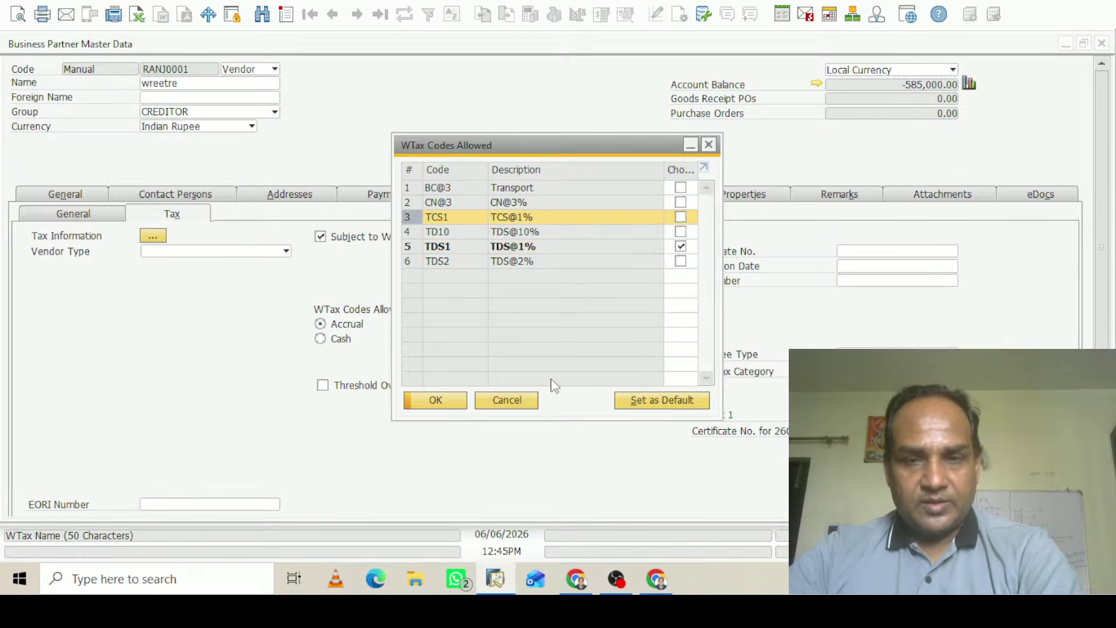
click(645, 401)
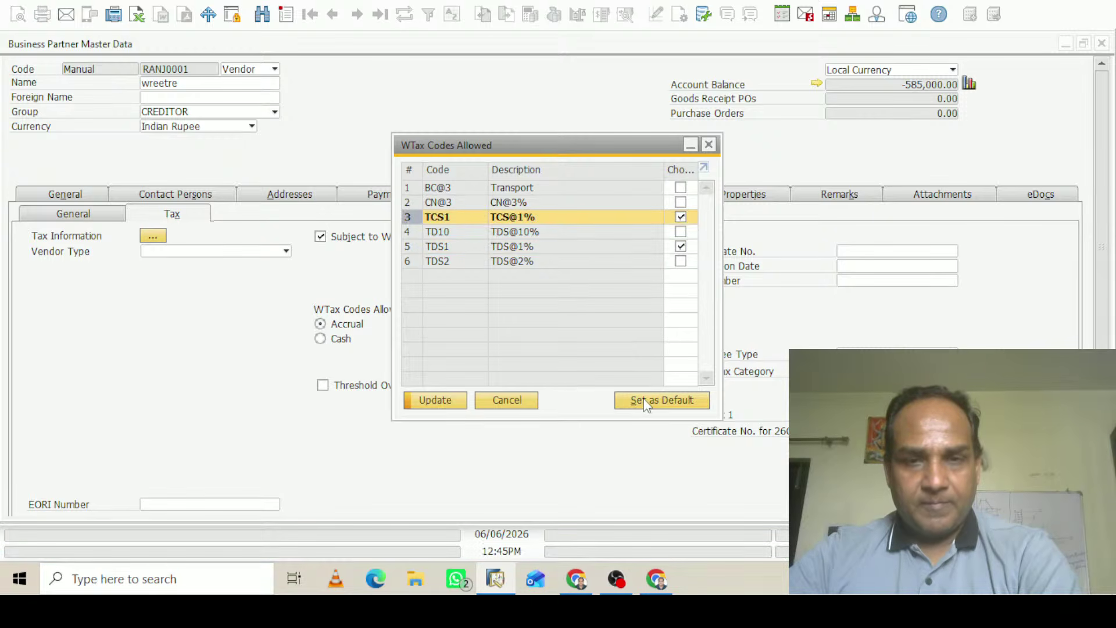
click(436, 400)
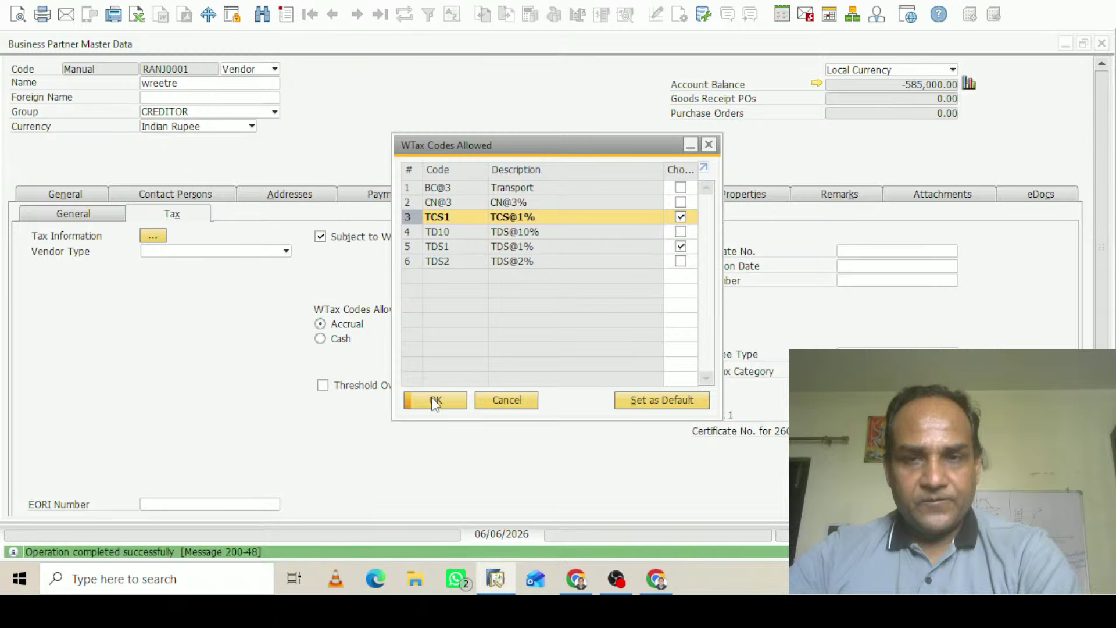
click(681, 218)
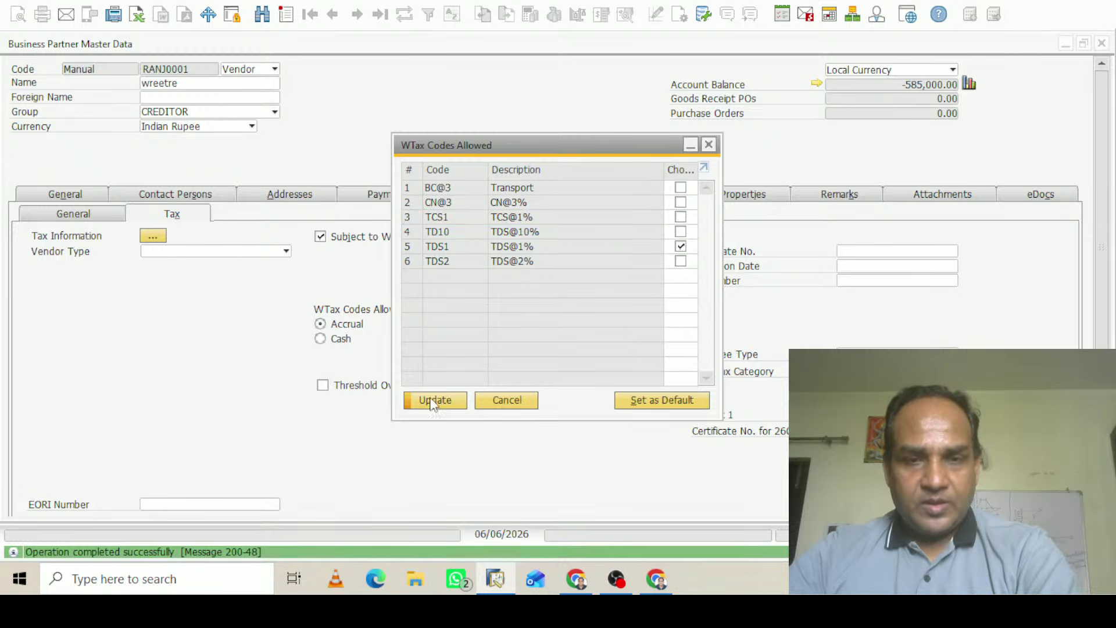
click(432, 400)
click(440, 405)
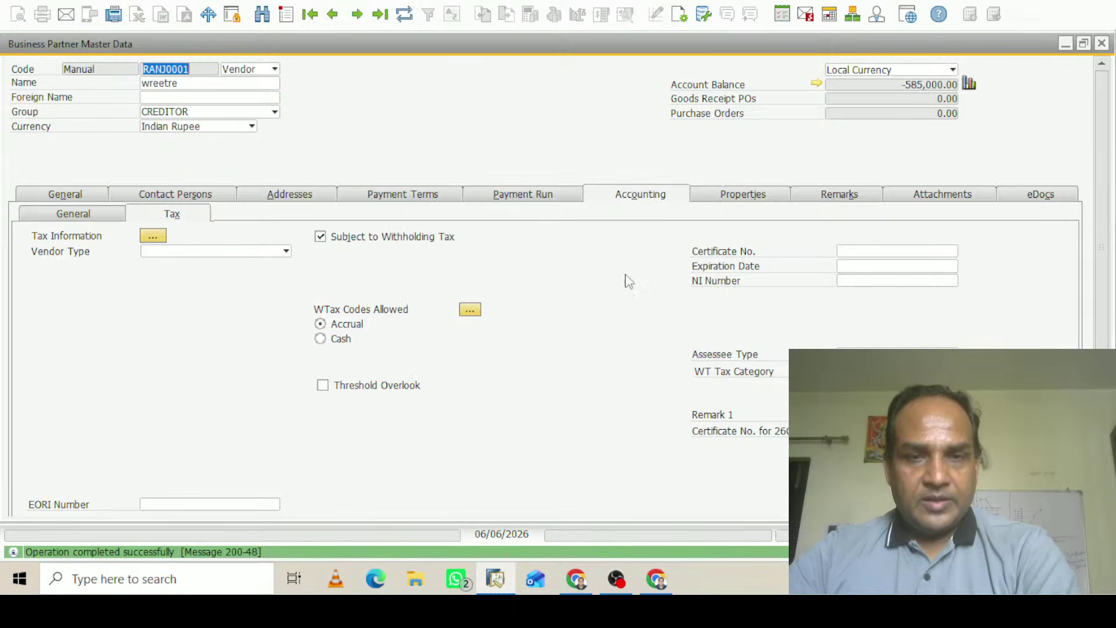
scroll(1104, 218, down, 3)
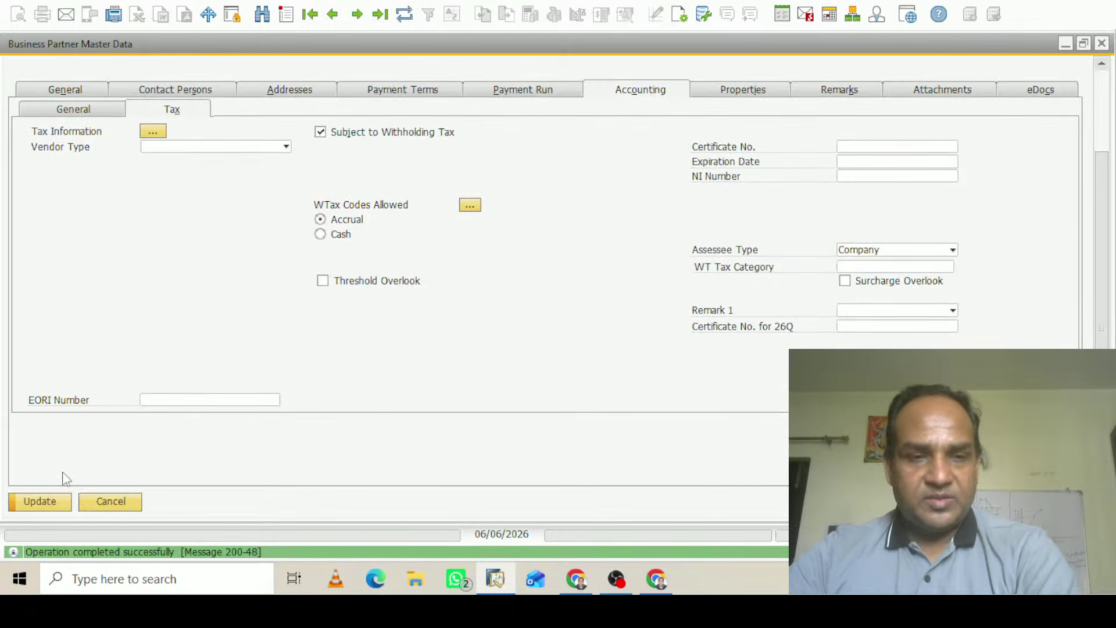
Save the vendor record, close it, and discard the unsaved A/P invoice
click(41, 503)
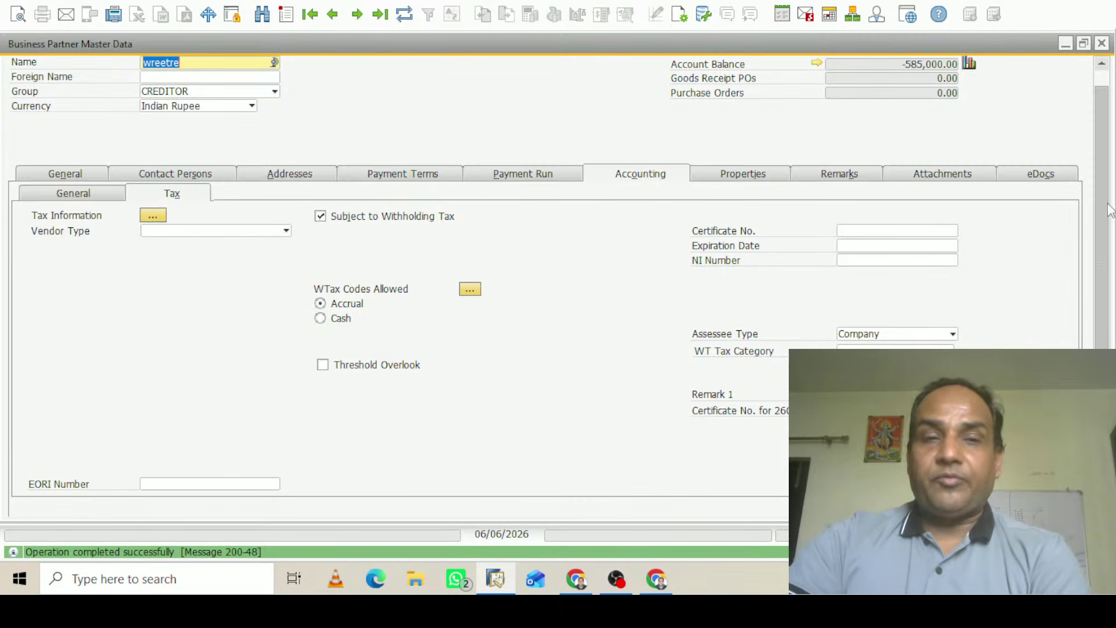
scroll(670, 309, down, 3)
drag(1101, 194, 1101, 113)
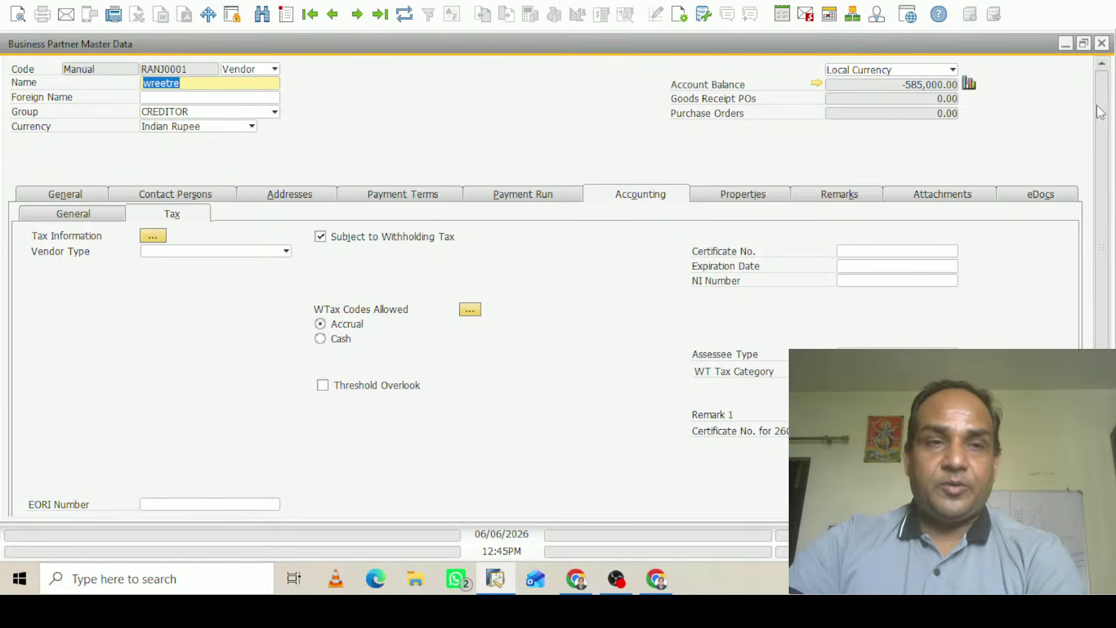
click(1101, 45)
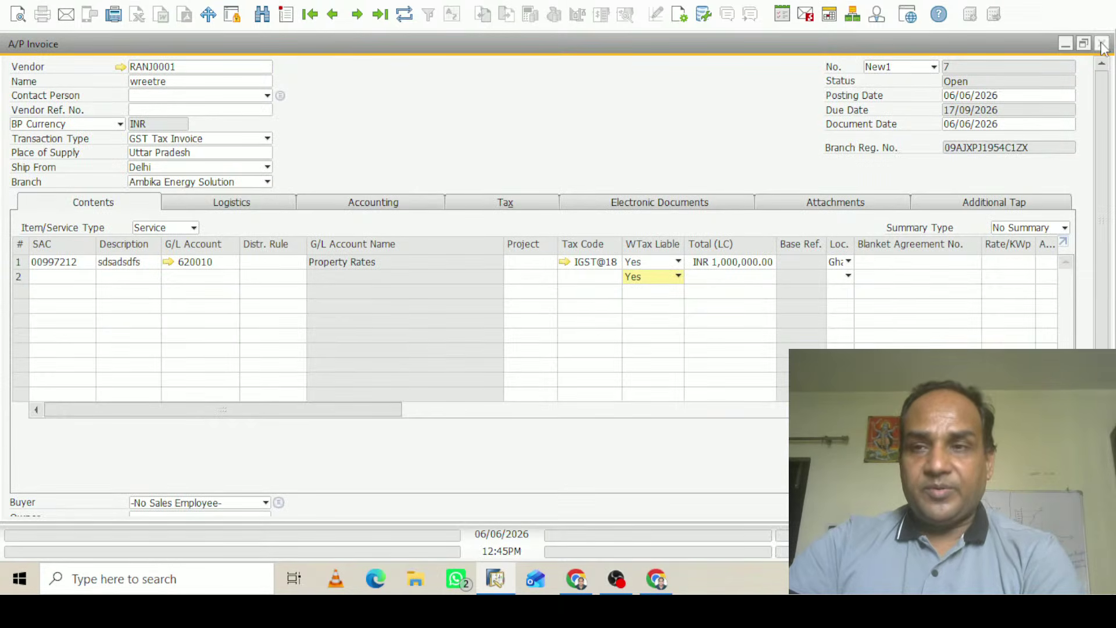
click(1102, 44)
click(500, 318)
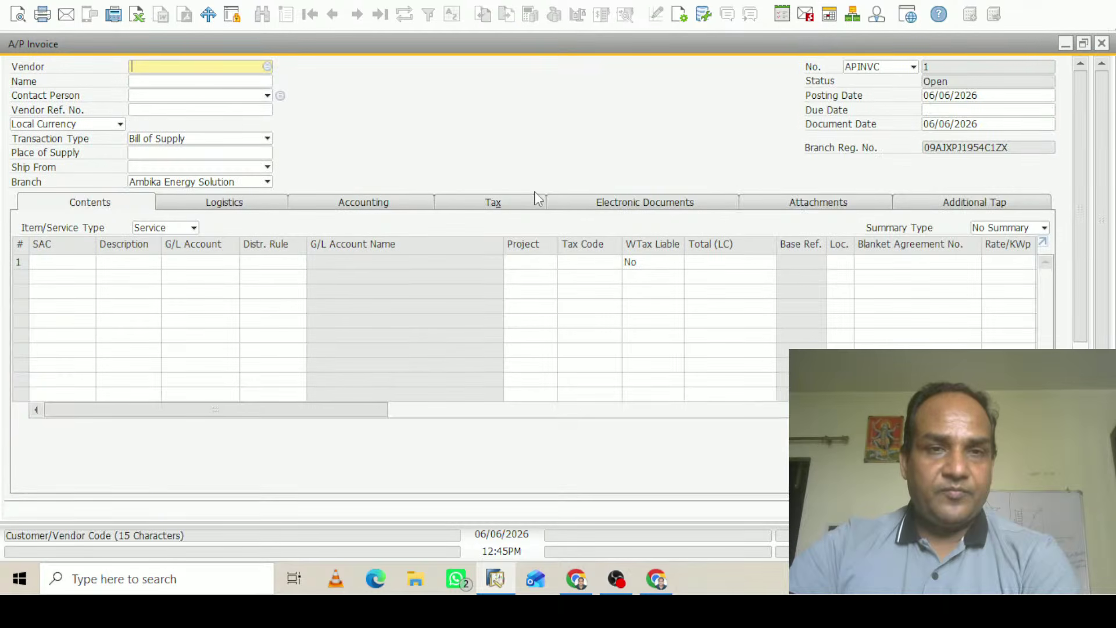
Start a new A/P invoice for vendor RANJ0001 and paste the copied contents into its lines
key(Tab)
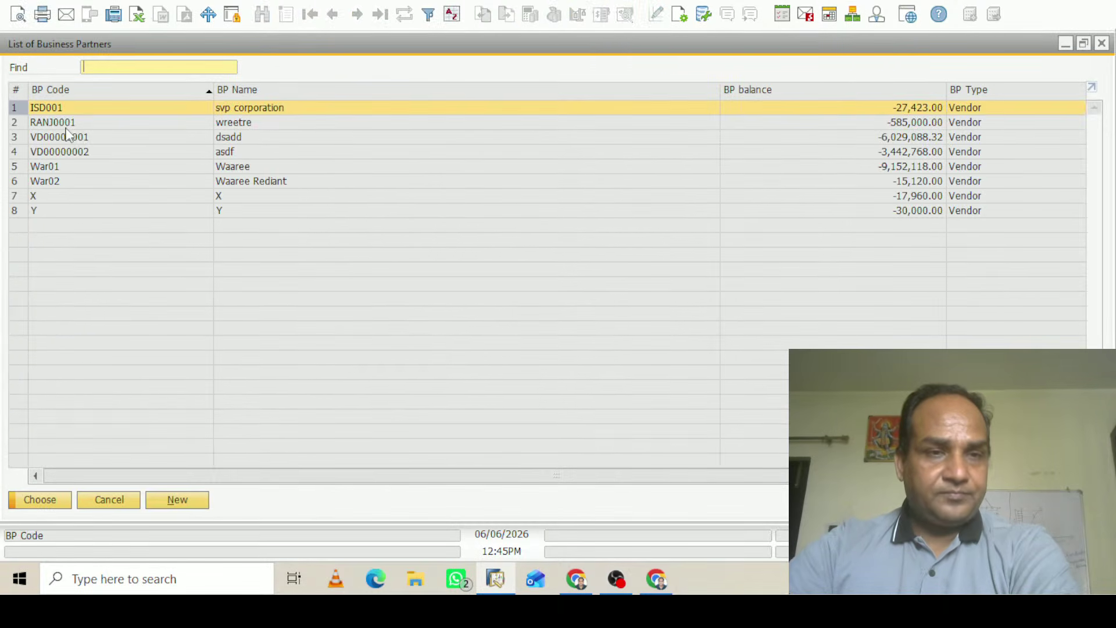
click(66, 127)
click(42, 503)
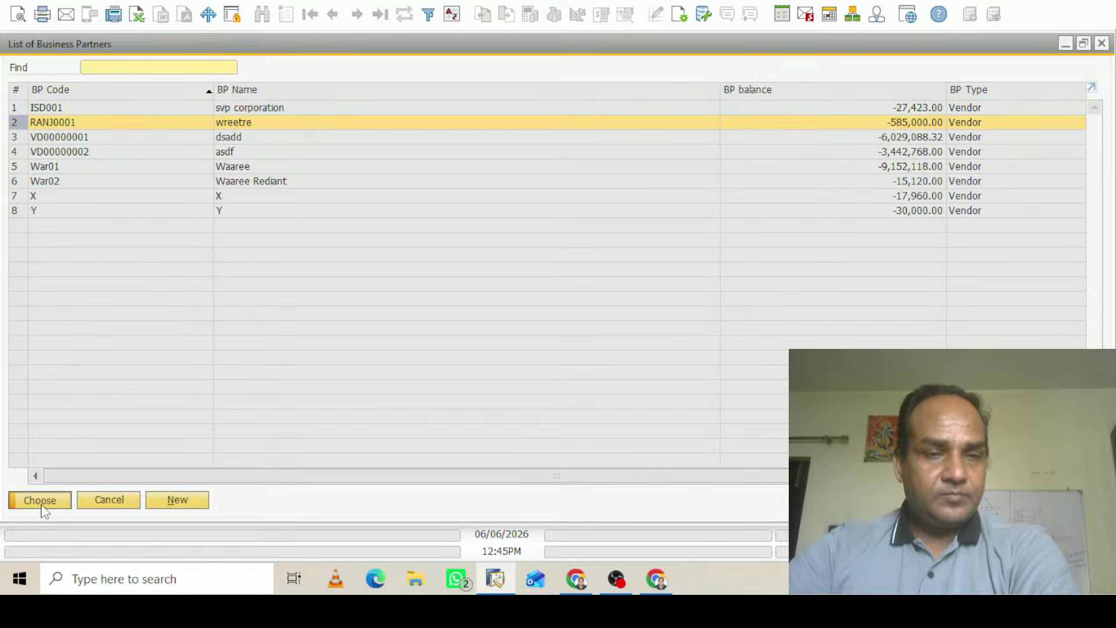
click(45, 261)
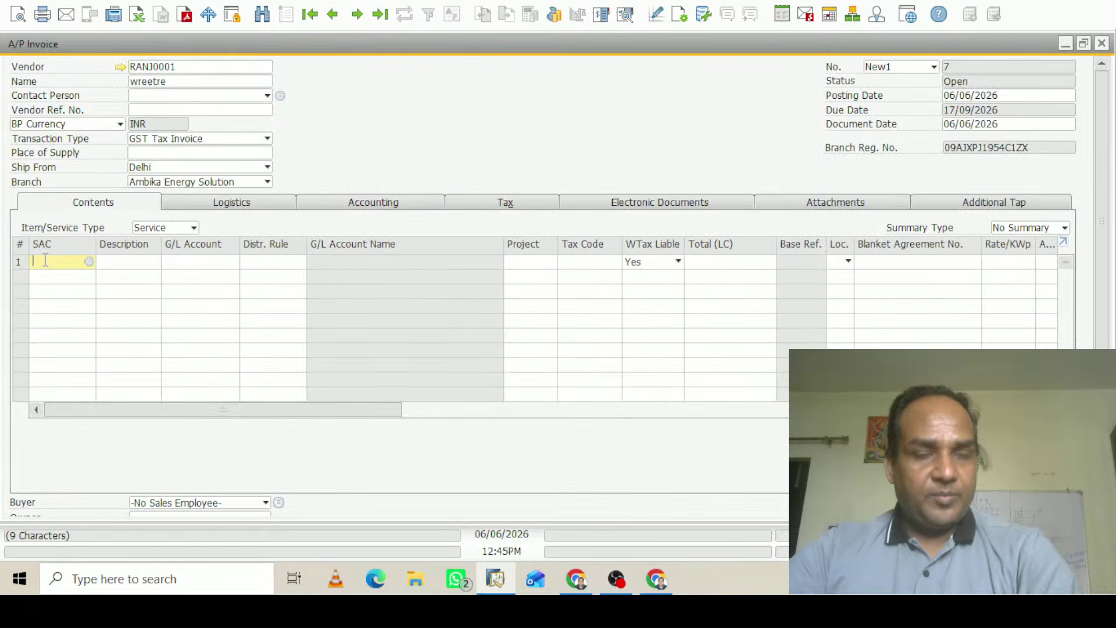
key(ctrl+v)
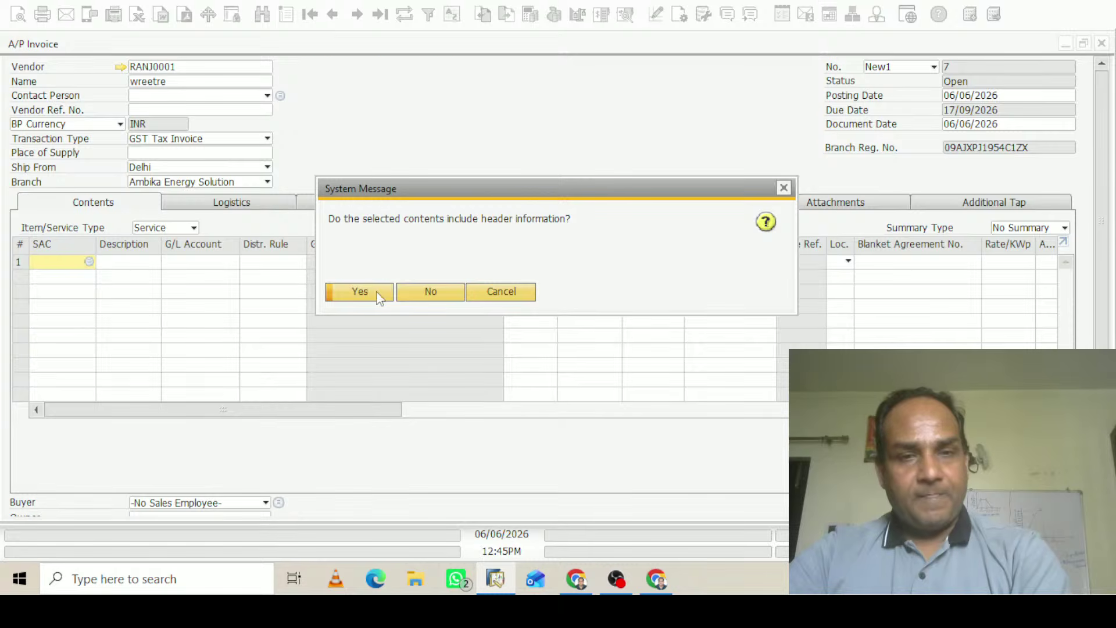
Accept the paste with header details and review the Property Rates invoice's journal entry preview
click(376, 290)
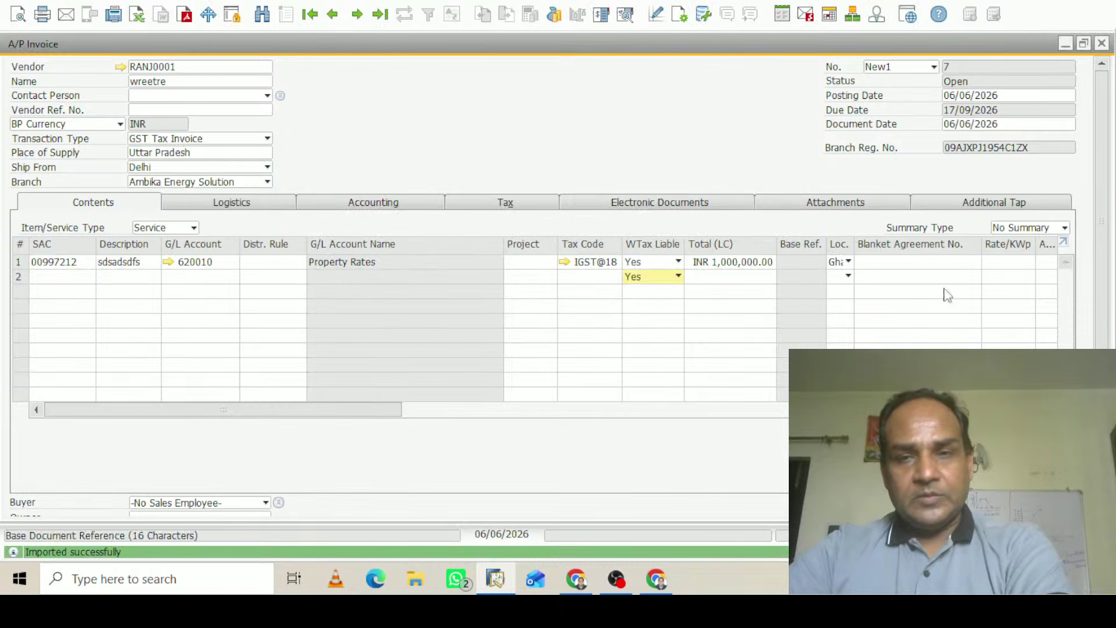
drag(1102, 221, 1102, 355)
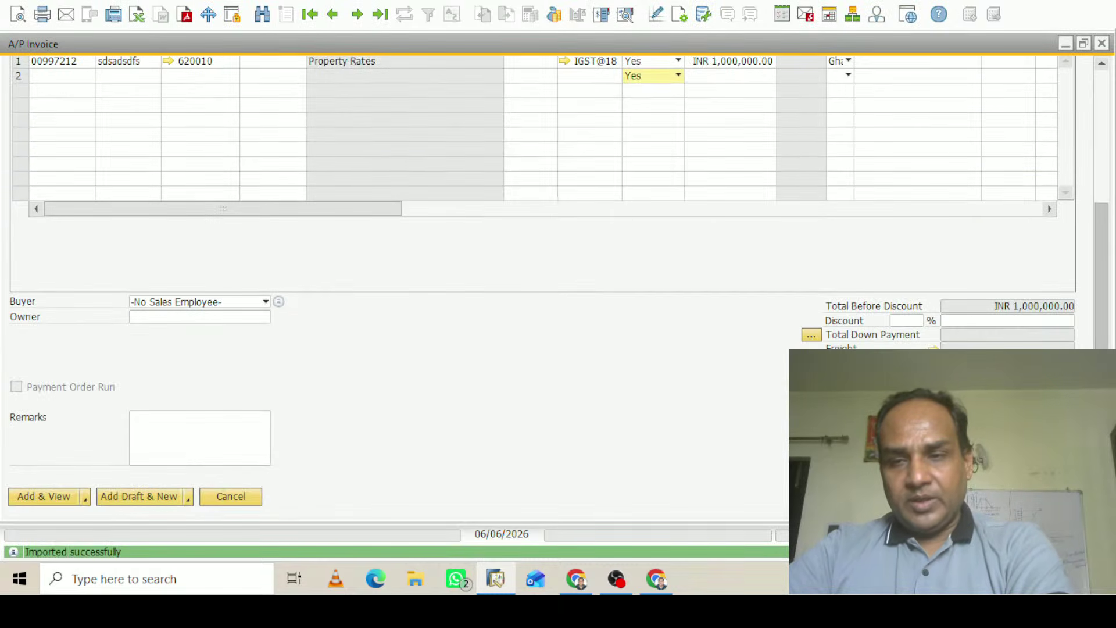
drag(1110, 453, 1112, 113)
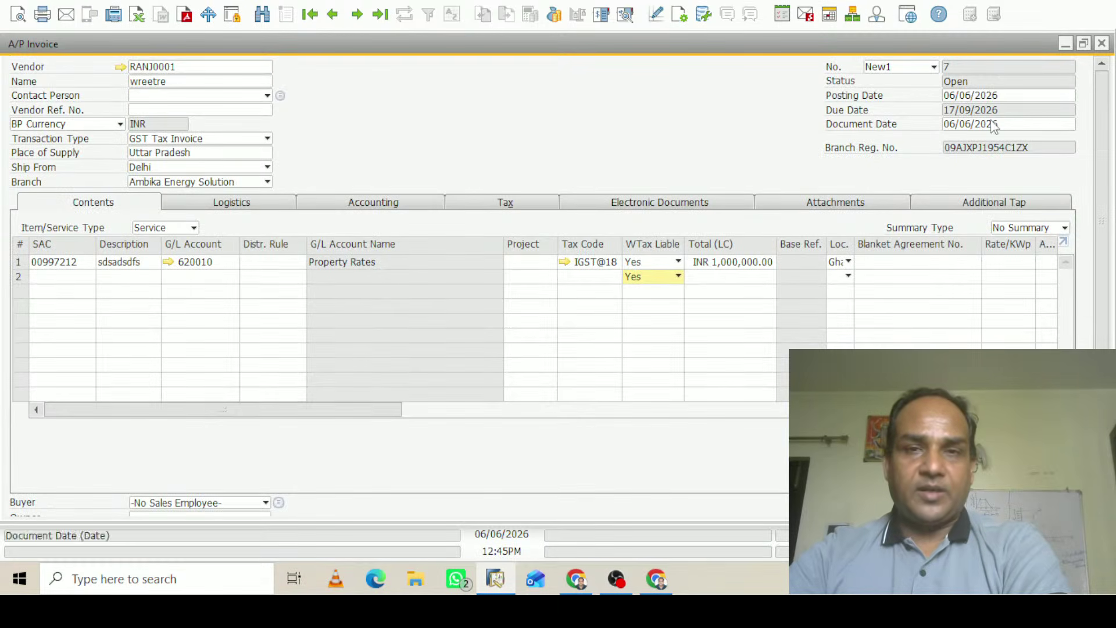
click(626, 14)
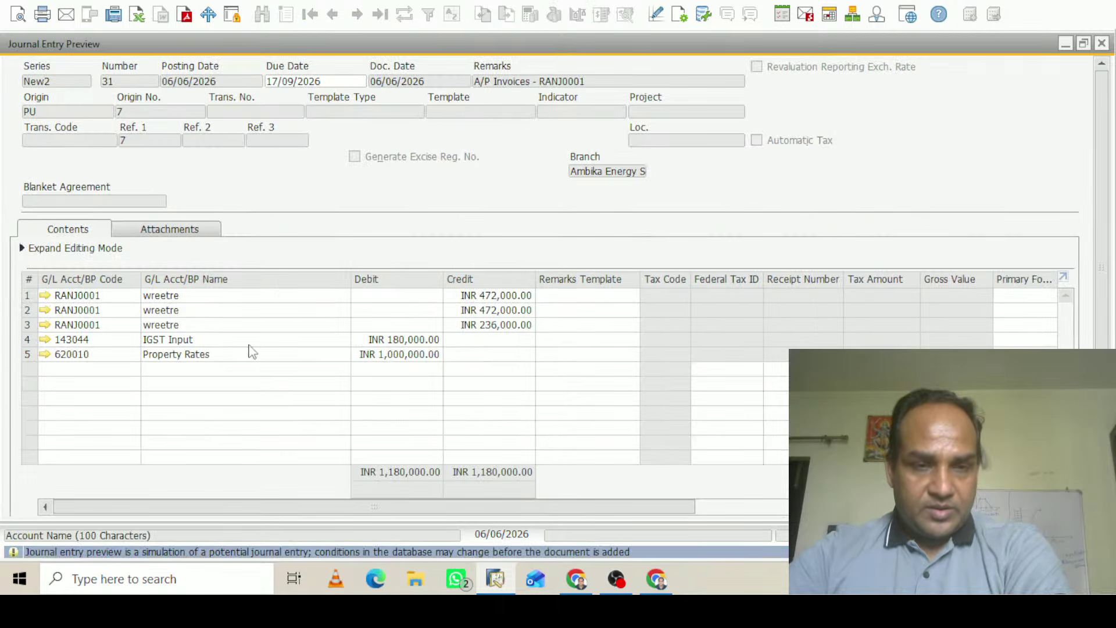
click(1102, 44)
Try Add & View on the invoice, then decline to add it for now
scroll(1104, 163, down, 5)
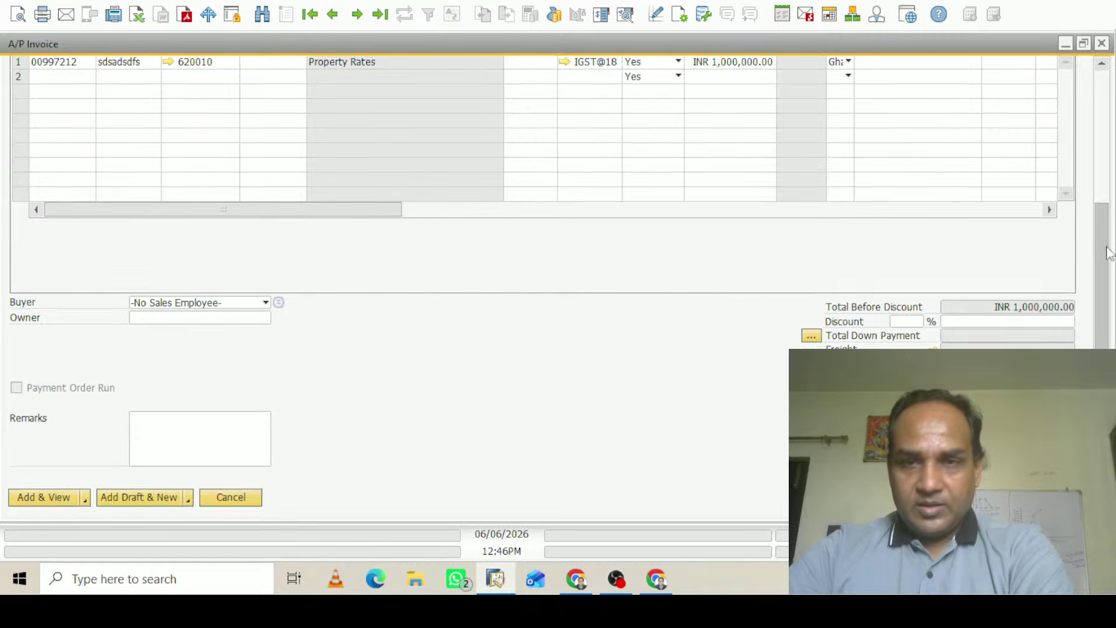
scroll(1107, 308, up, 3)
scroll(562, 284, down, 3)
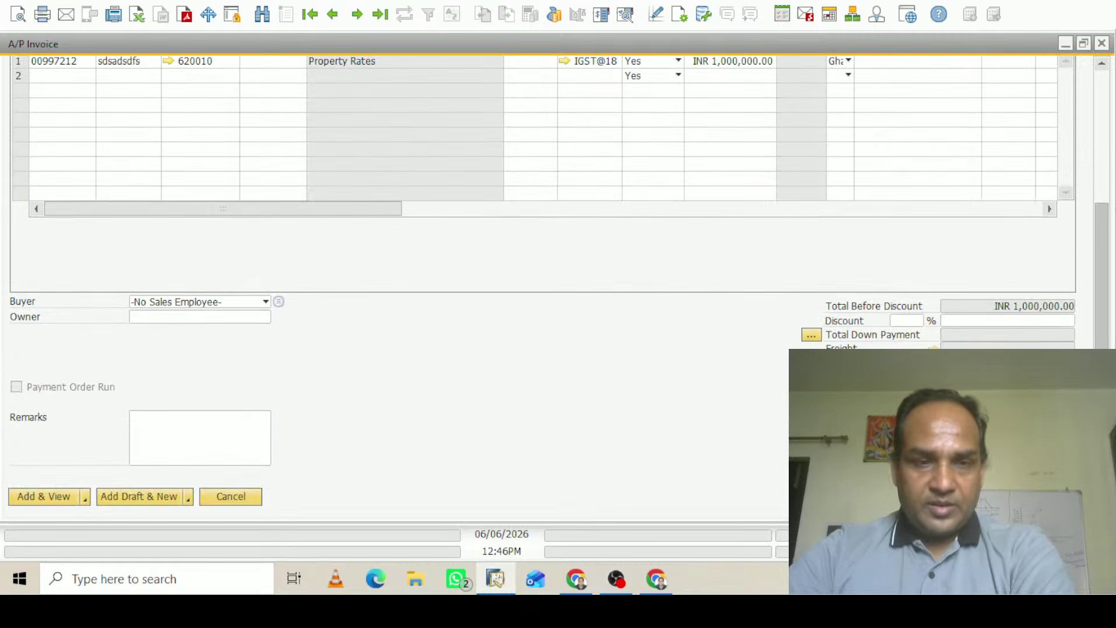
click(59, 498)
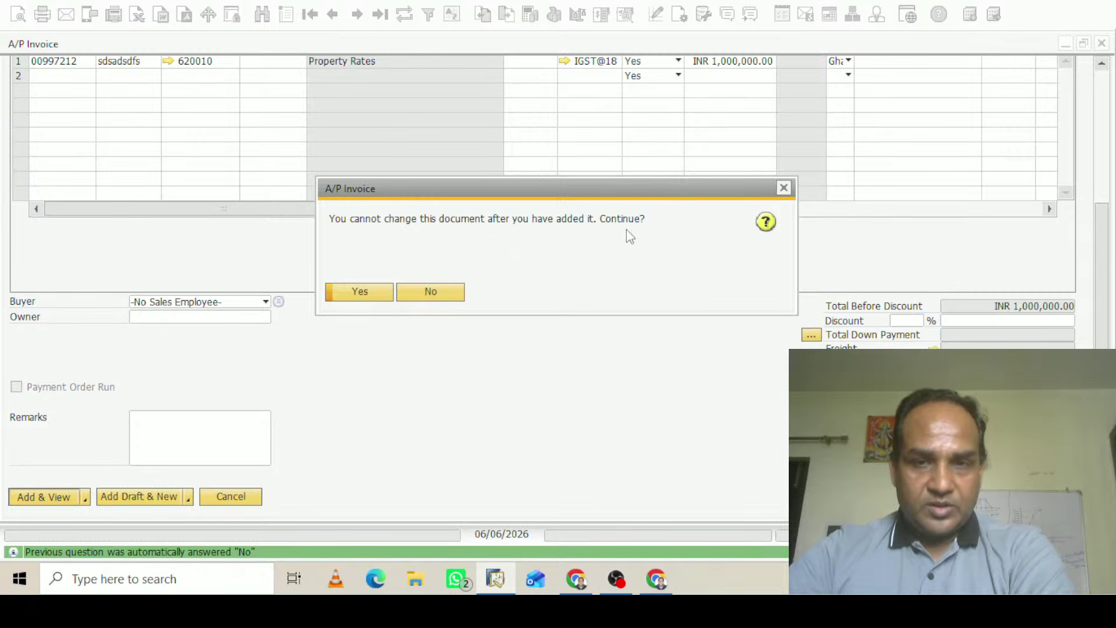
click(437, 289)
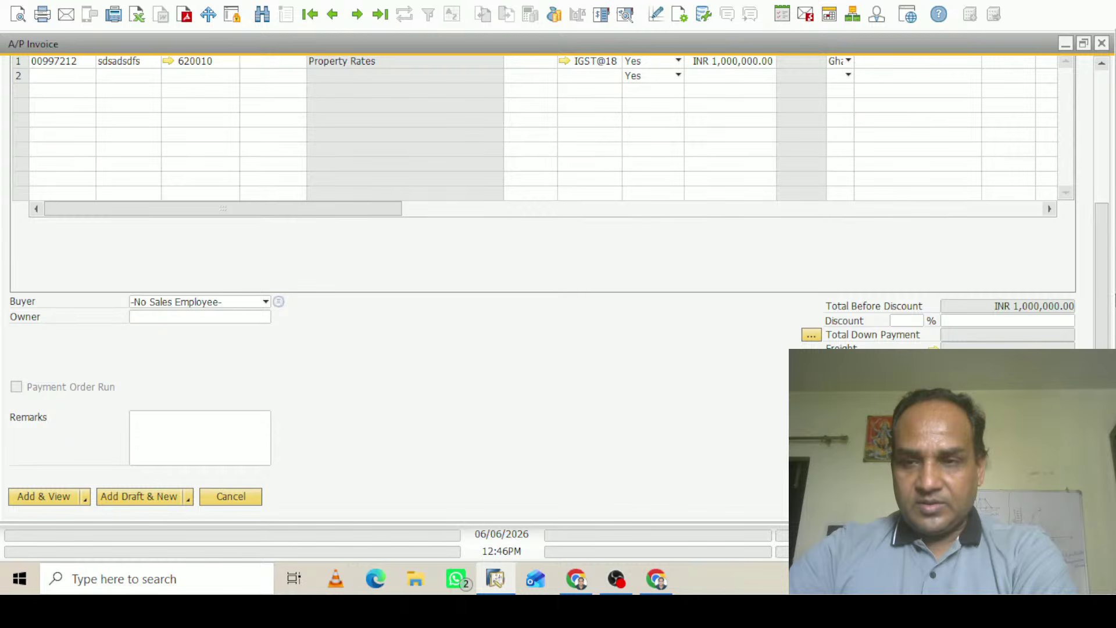
drag(1114, 300, 1110, 308)
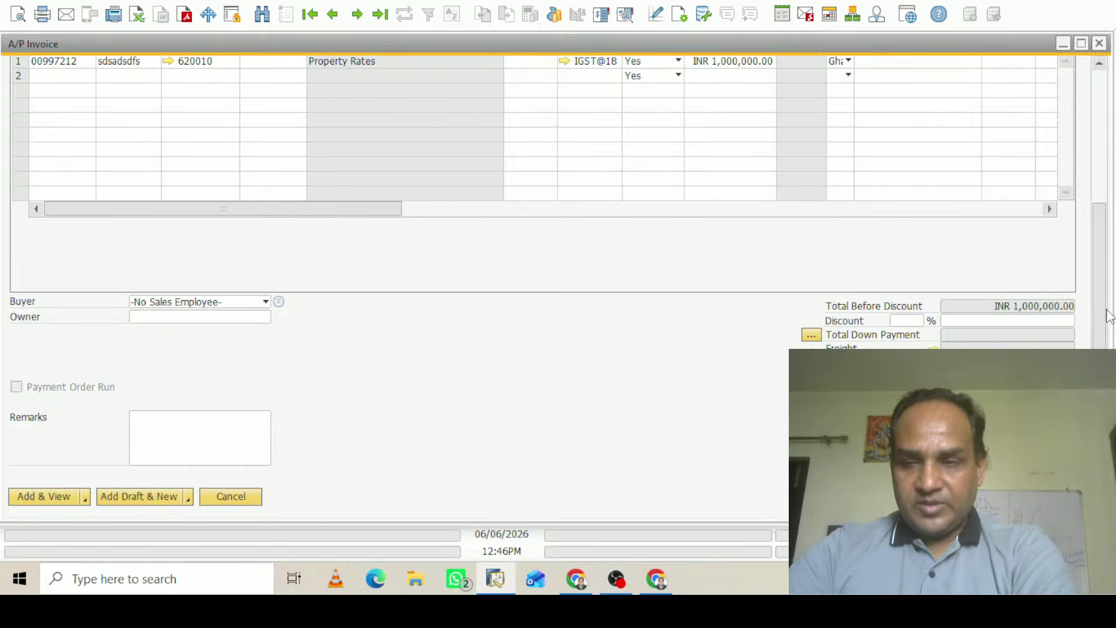
In vendor wreetre's master data, make TDS1 the default allowed withholding tax code
scroll(1109, 317, up, 10)
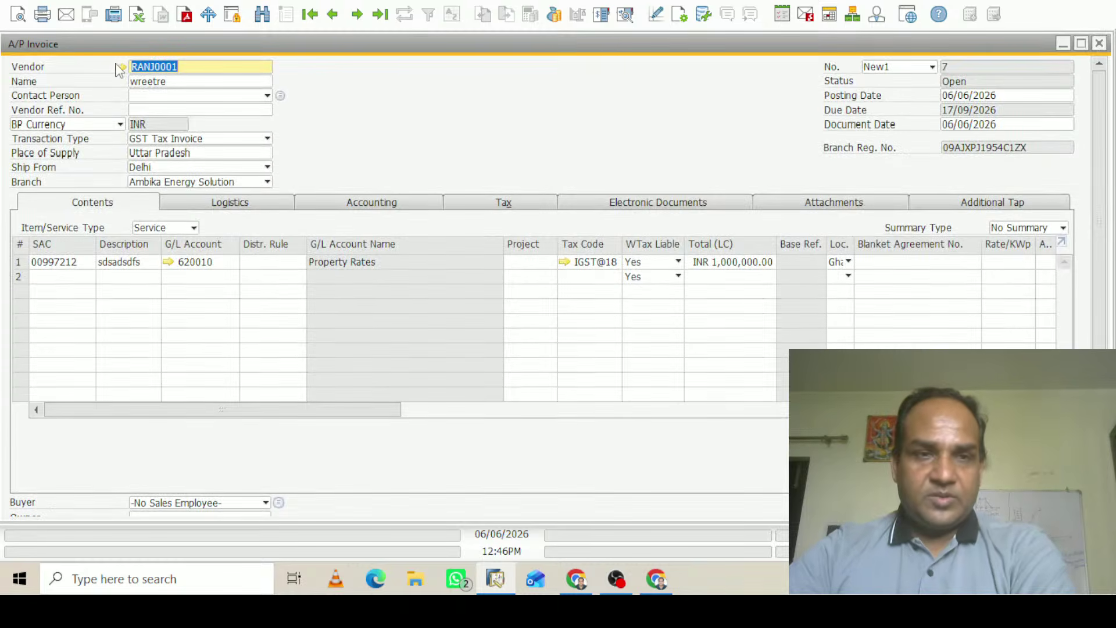
click(118, 66)
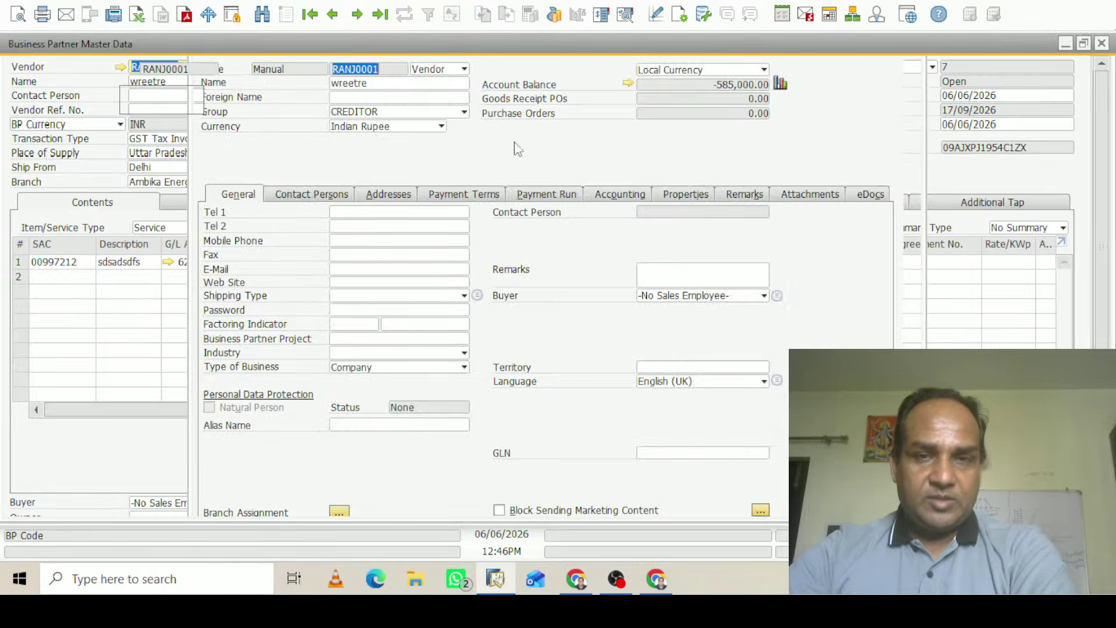
click(627, 194)
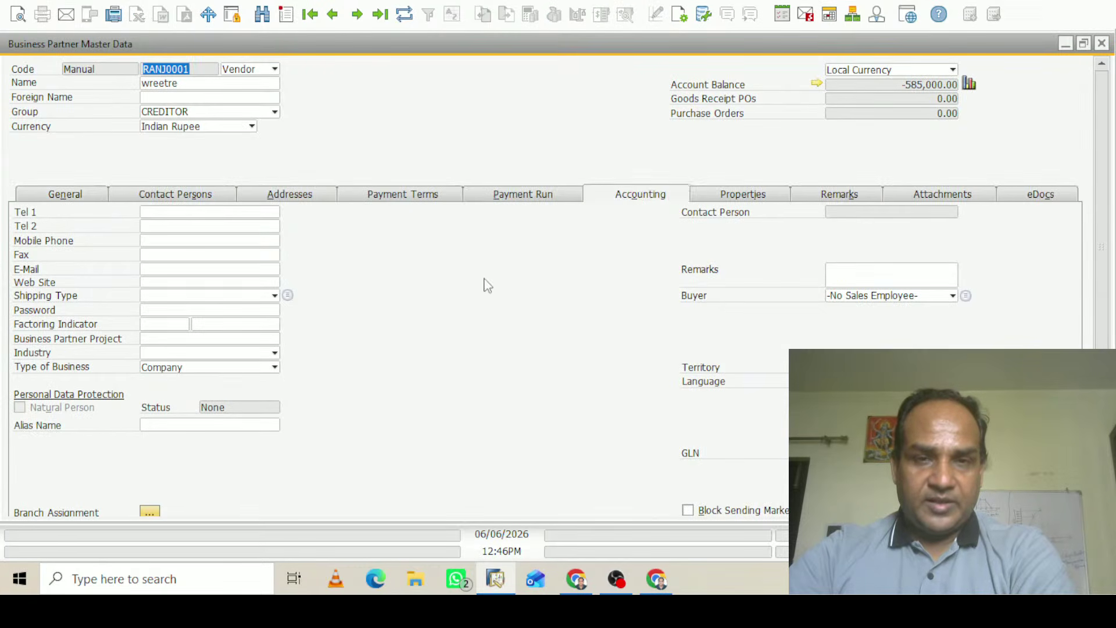
click(171, 215)
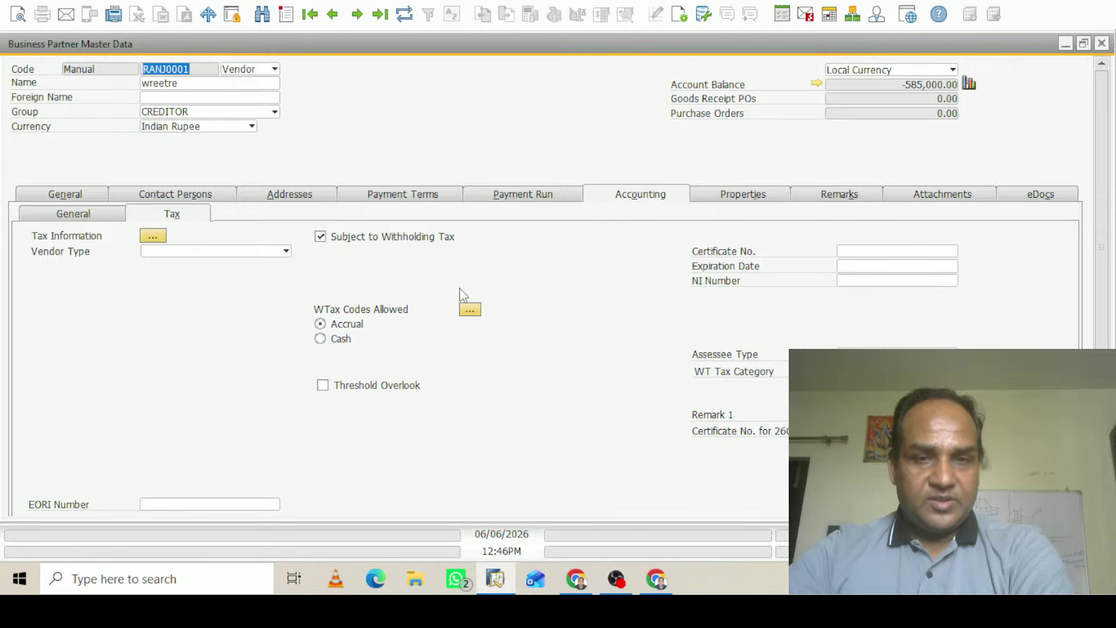
click(470, 310)
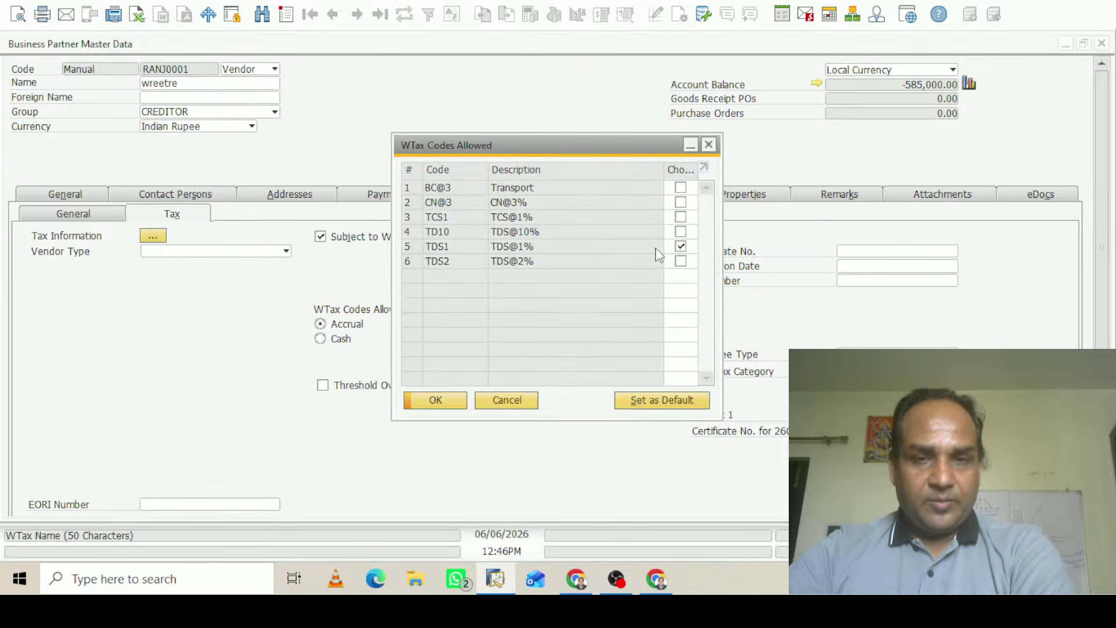
click(409, 246)
click(666, 401)
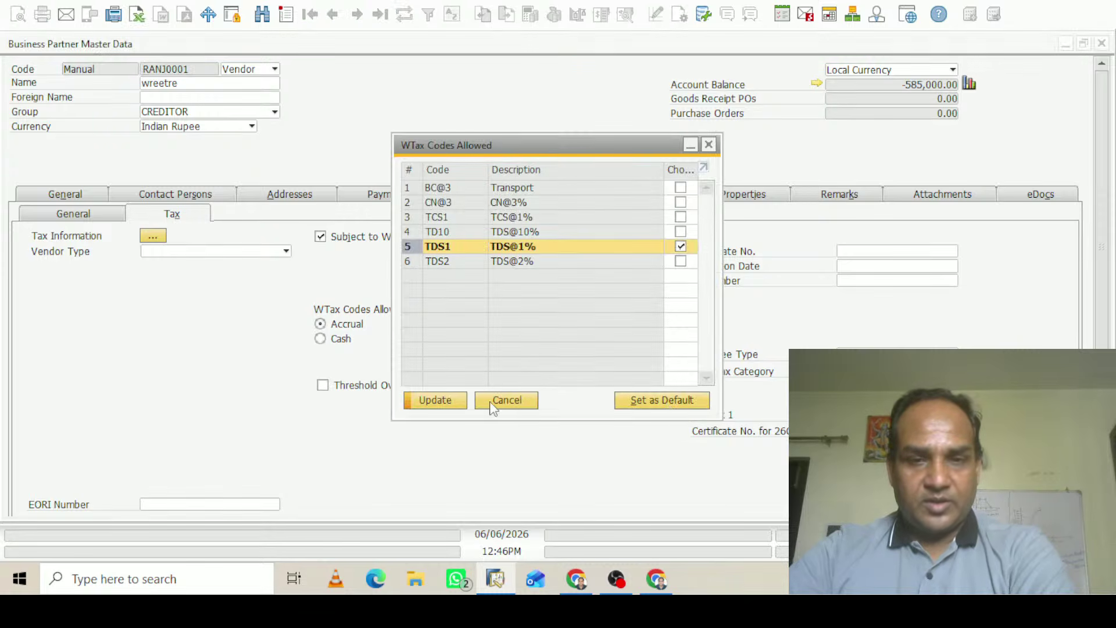
click(444, 403)
click(444, 403)
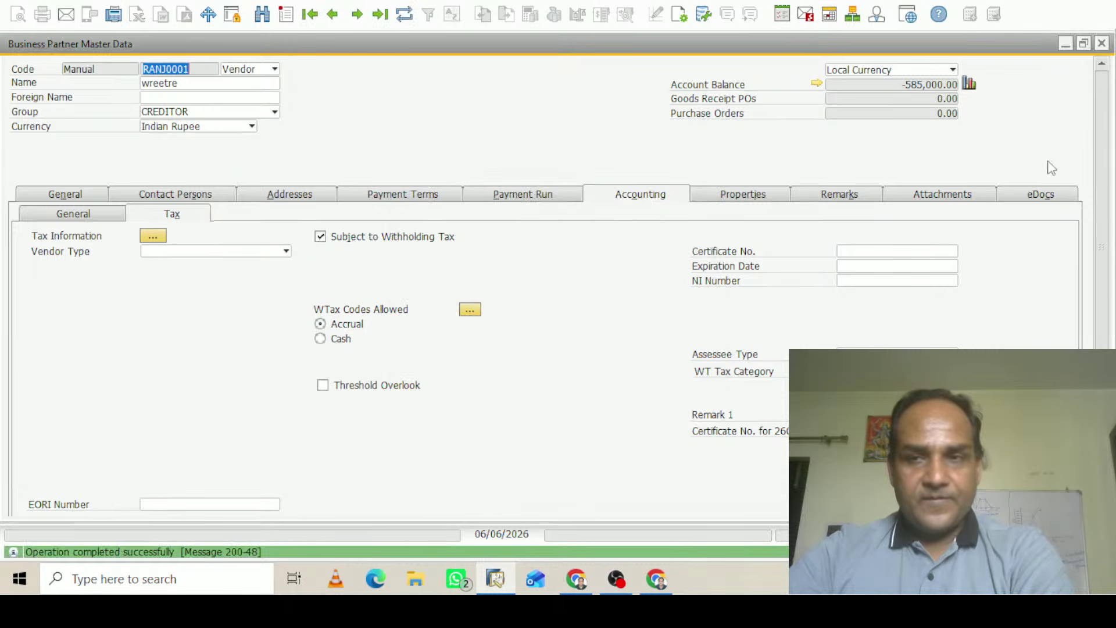
Close the vendor's master data and return to the A/P invoice
click(1085, 45)
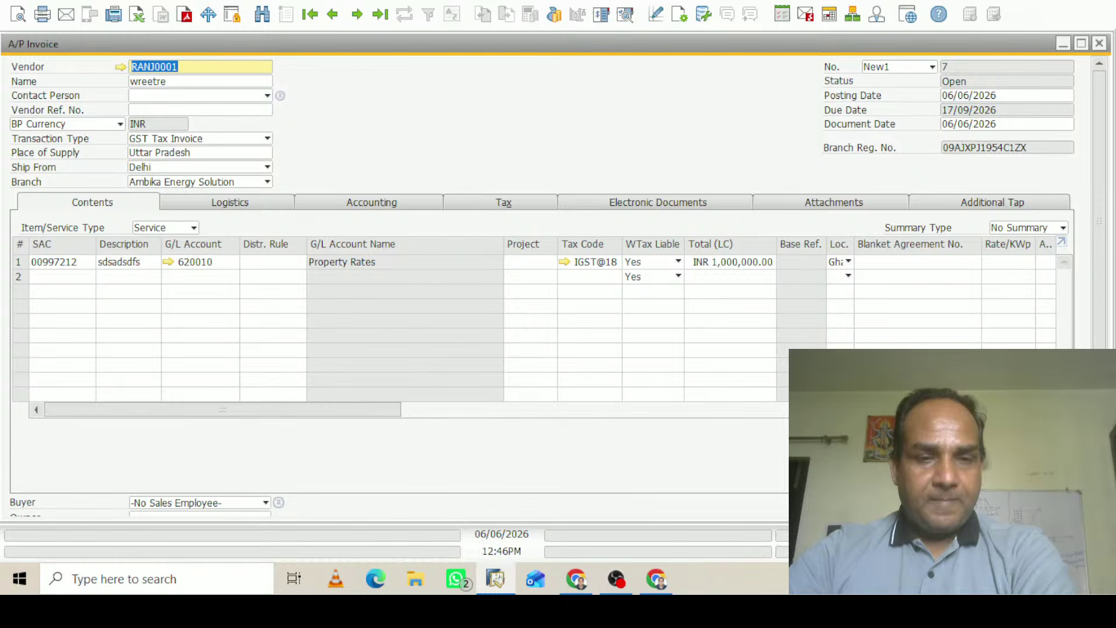
scroll(1100, 243, down, 1)
scroll(1101, 243, down, 5)
scroll(1101, 243, up, 5)
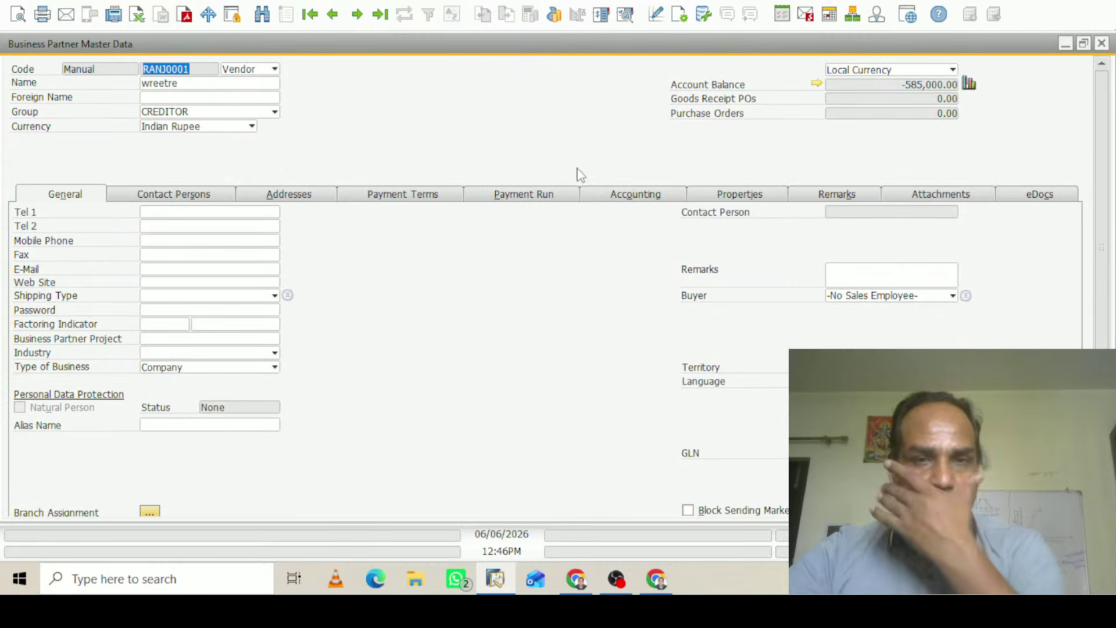
On the vendor's Accounting tax settings, set TDS1 as the default allowed withholding code
click(653, 196)
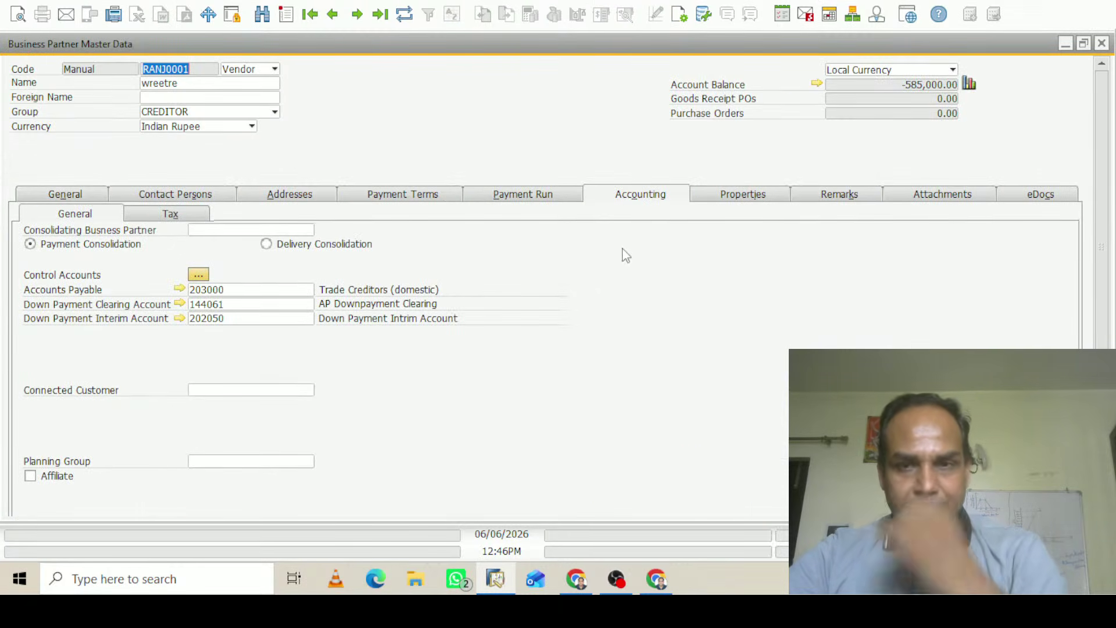
click(185, 219)
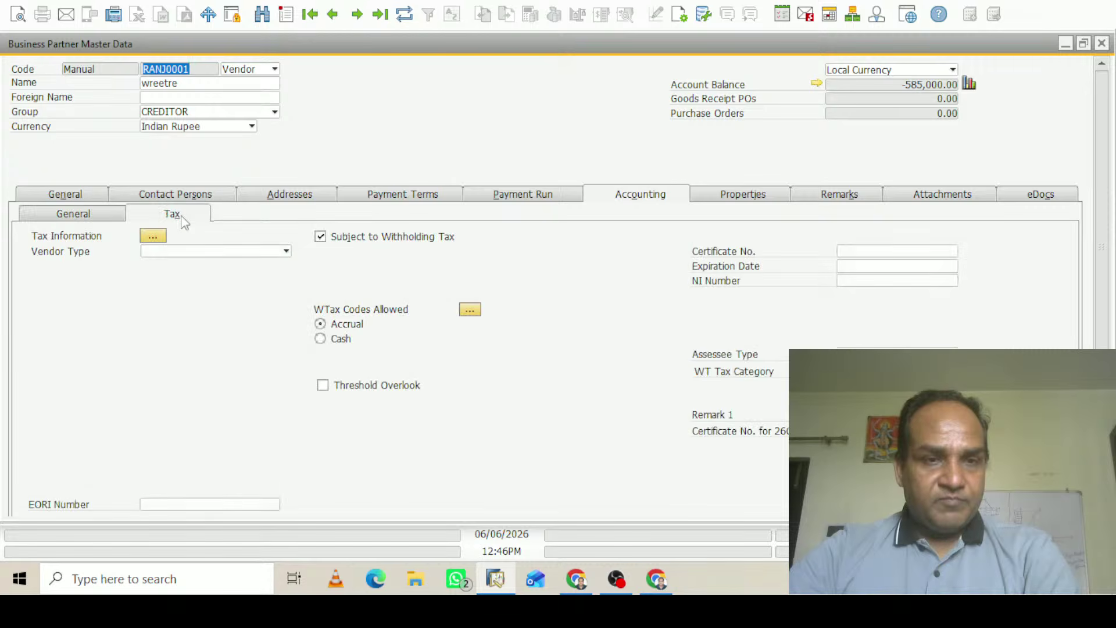
click(470, 311)
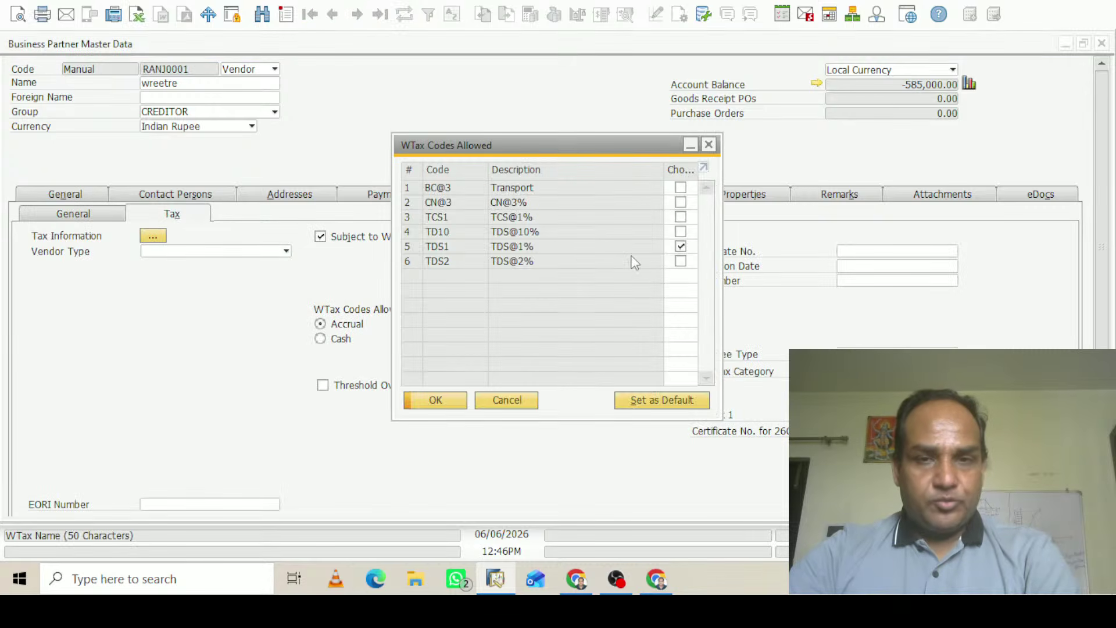
click(407, 244)
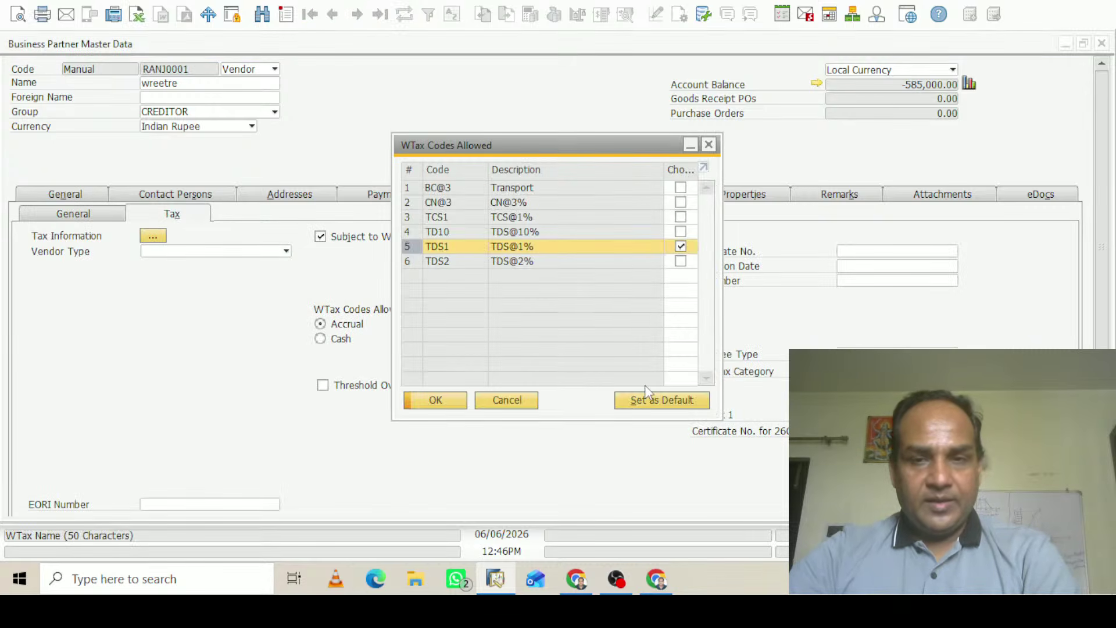
click(672, 406)
click(440, 405)
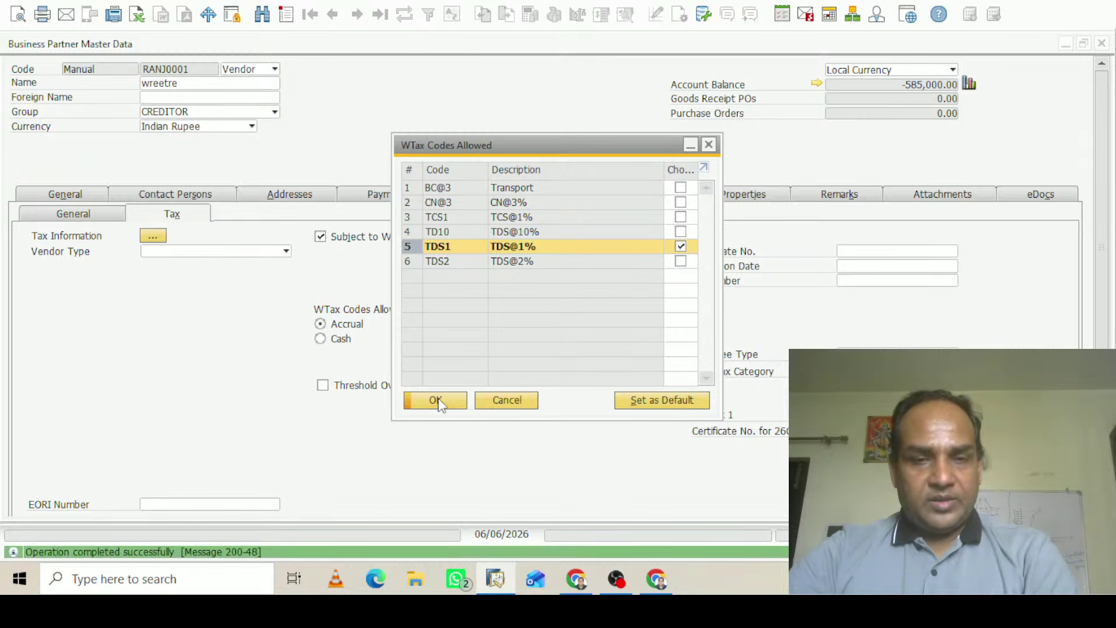
click(437, 401)
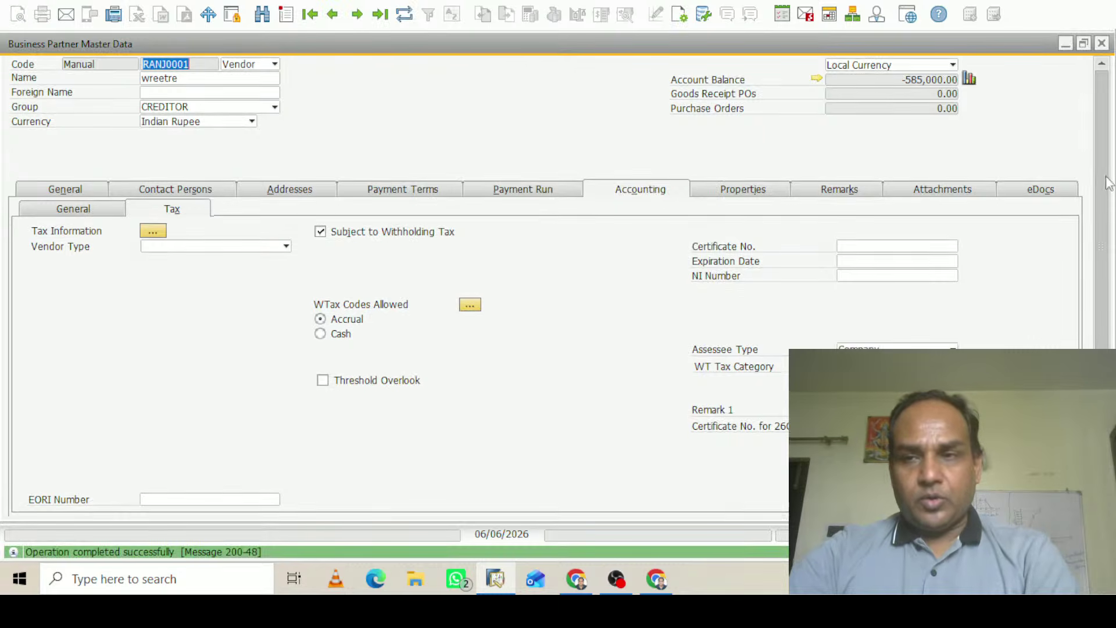
Update the vendor master data, return to the invoice, and clear its Vendor field
scroll(1102, 169, down, 3)
click(30, 504)
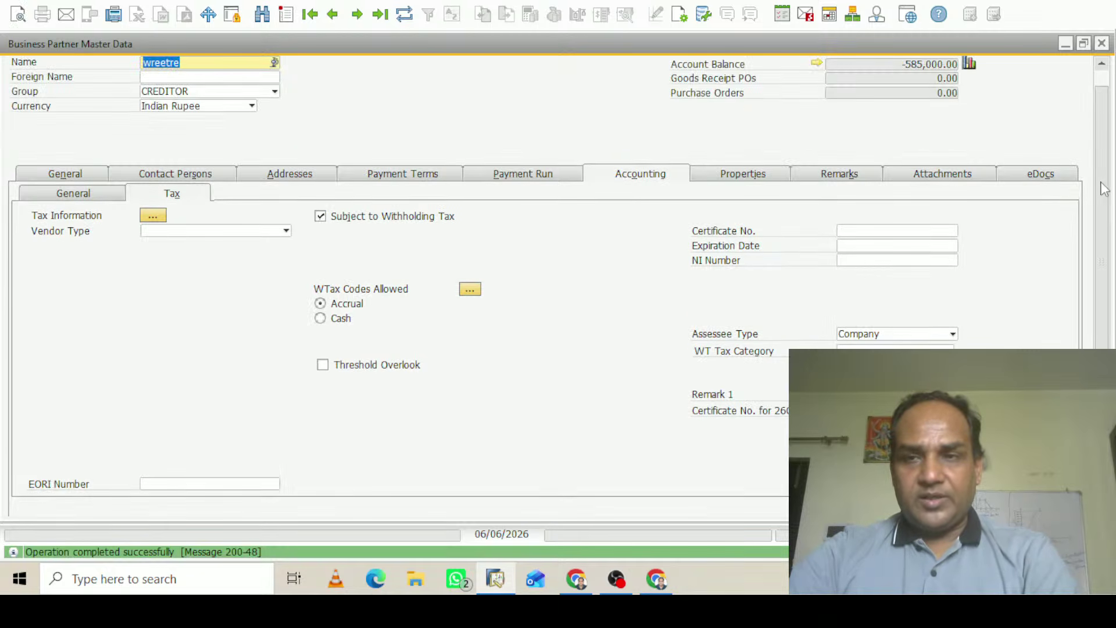
scroll(1104, 188, down, 3)
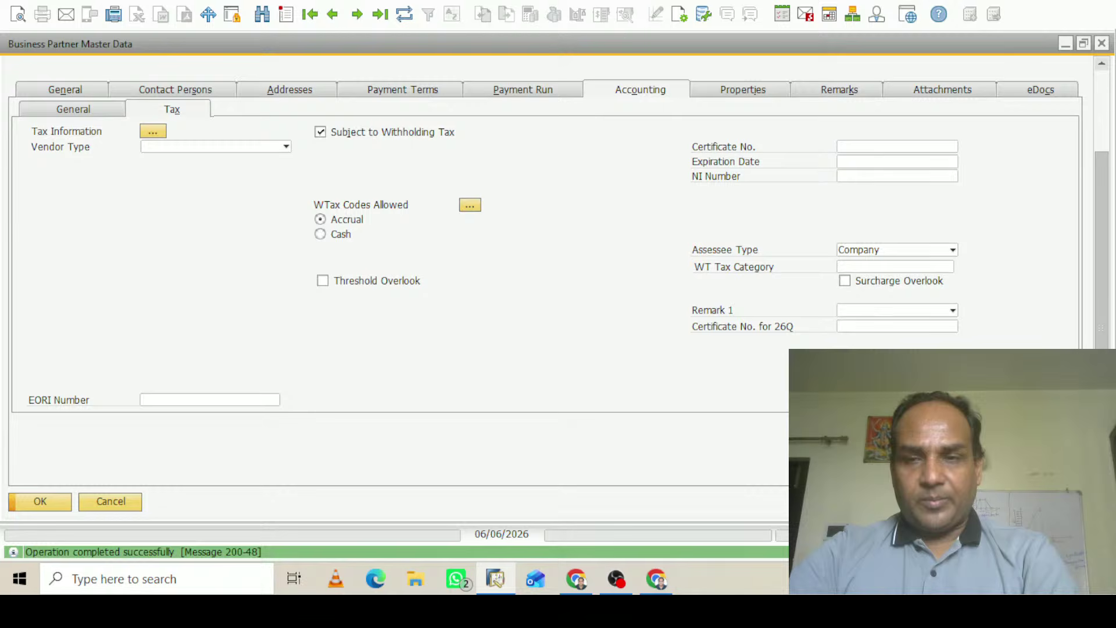
click(40, 501)
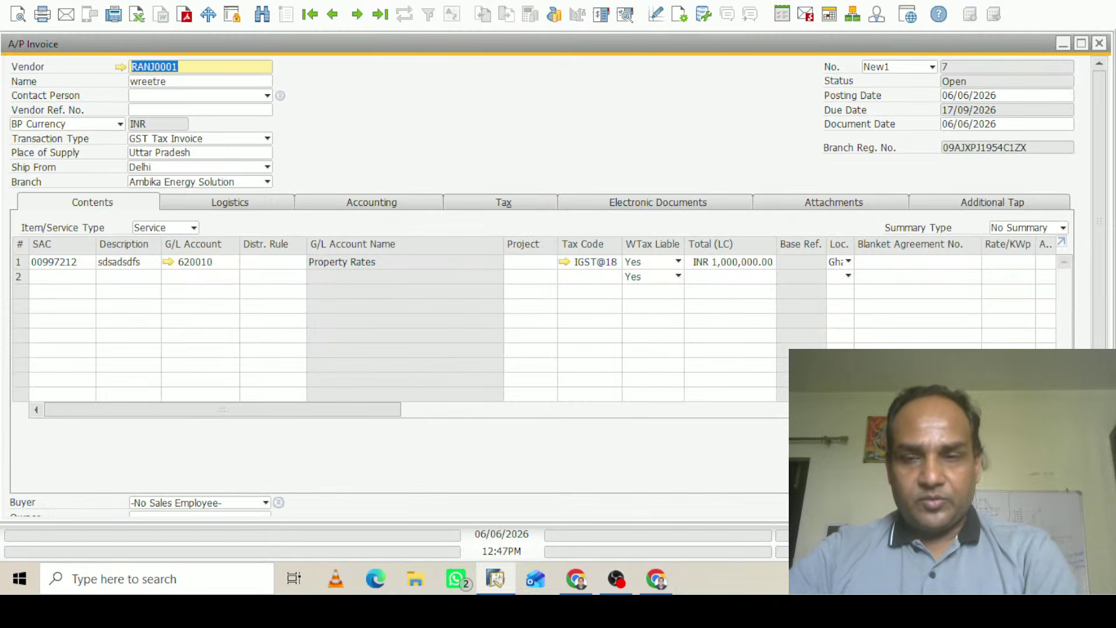
scroll(1108, 308, down, 5)
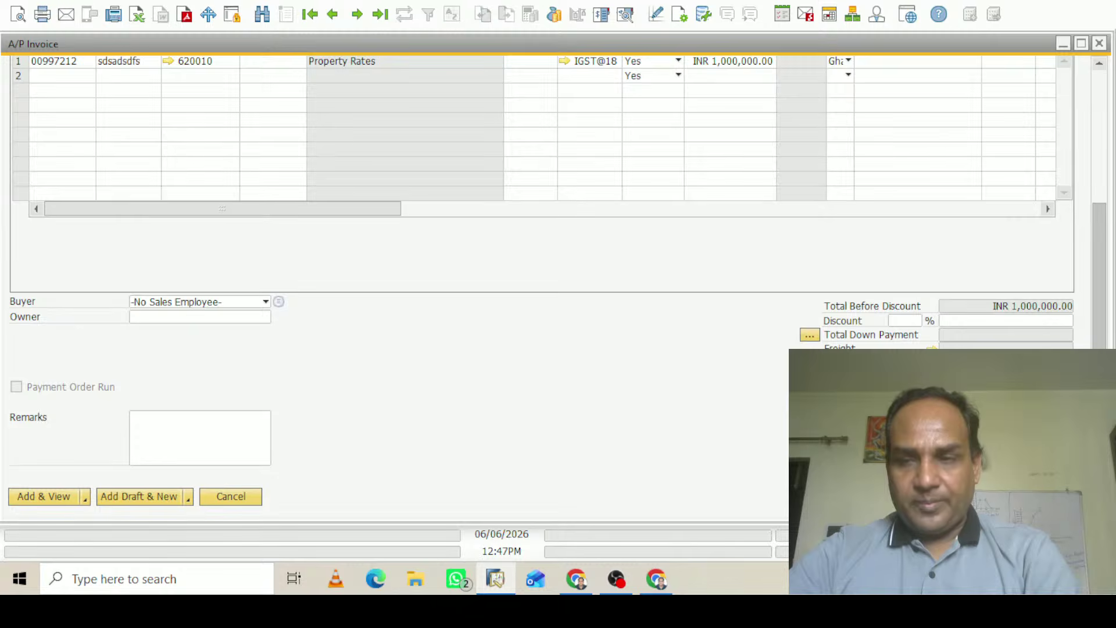
scroll(1107, 175, up, 5)
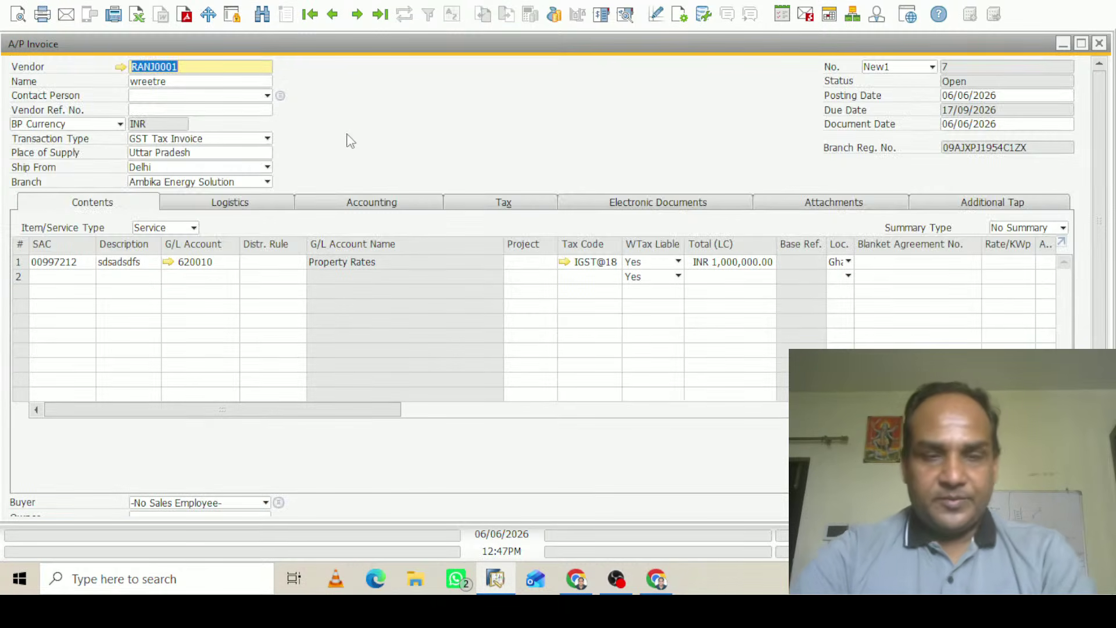
key(BackSpace)
Reselect vendor wreetre from the business partner list for the A/P invoice
key(Tab)
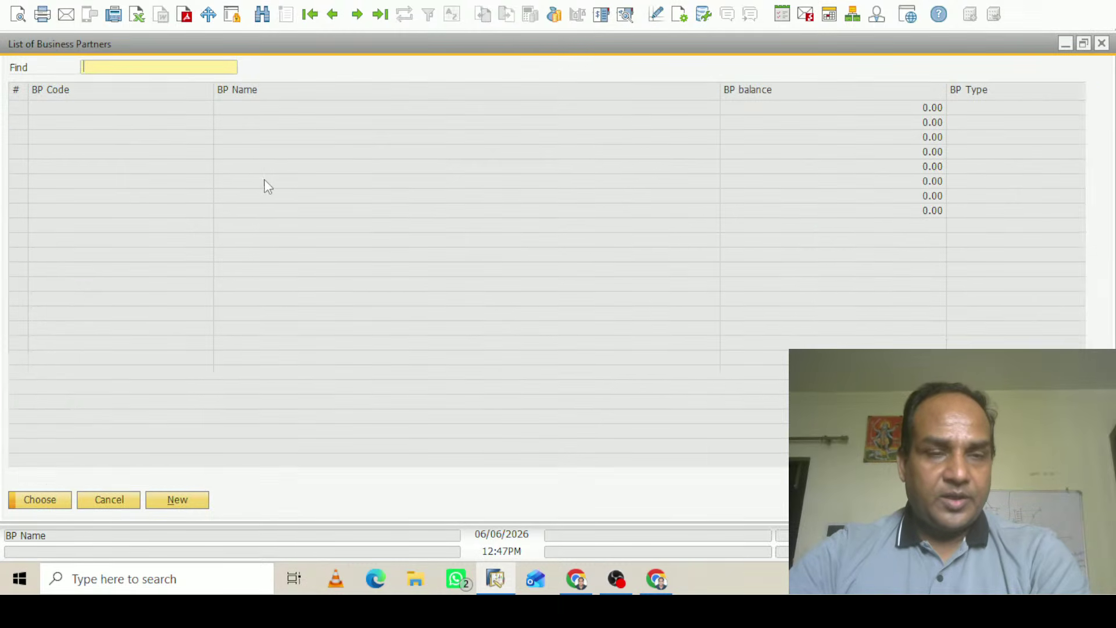
click(75, 124)
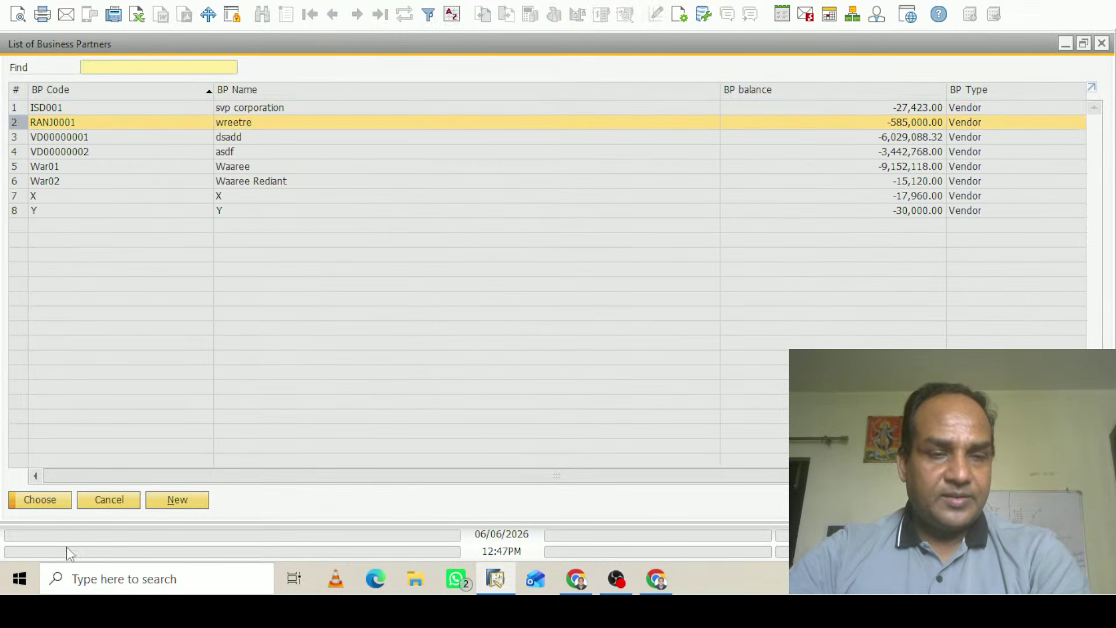
click(41, 500)
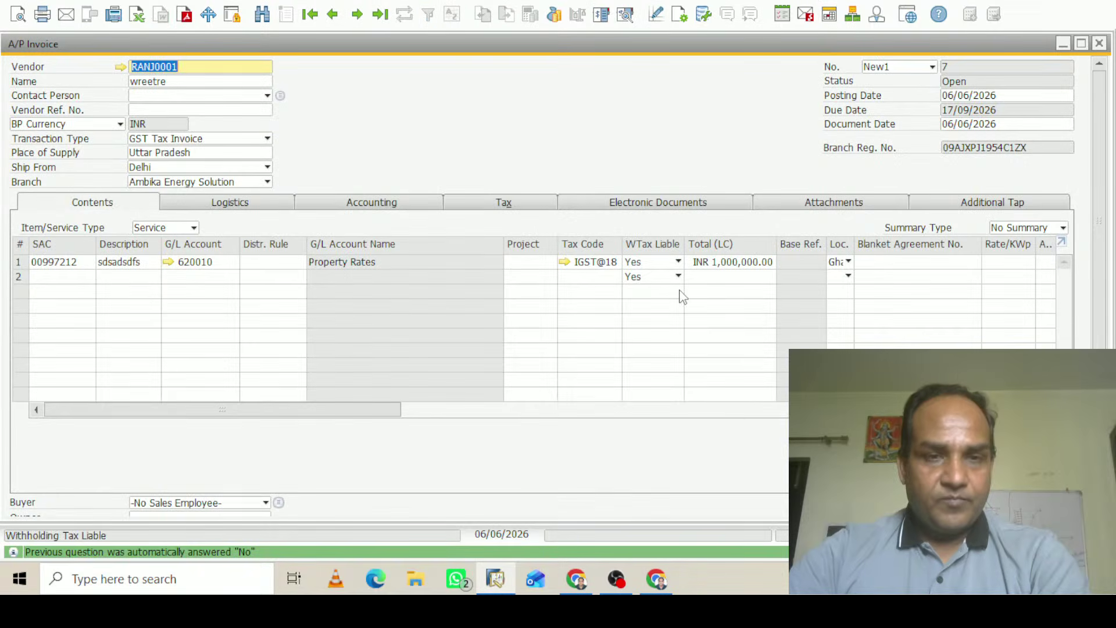
drag(1102, 269, 1101, 174)
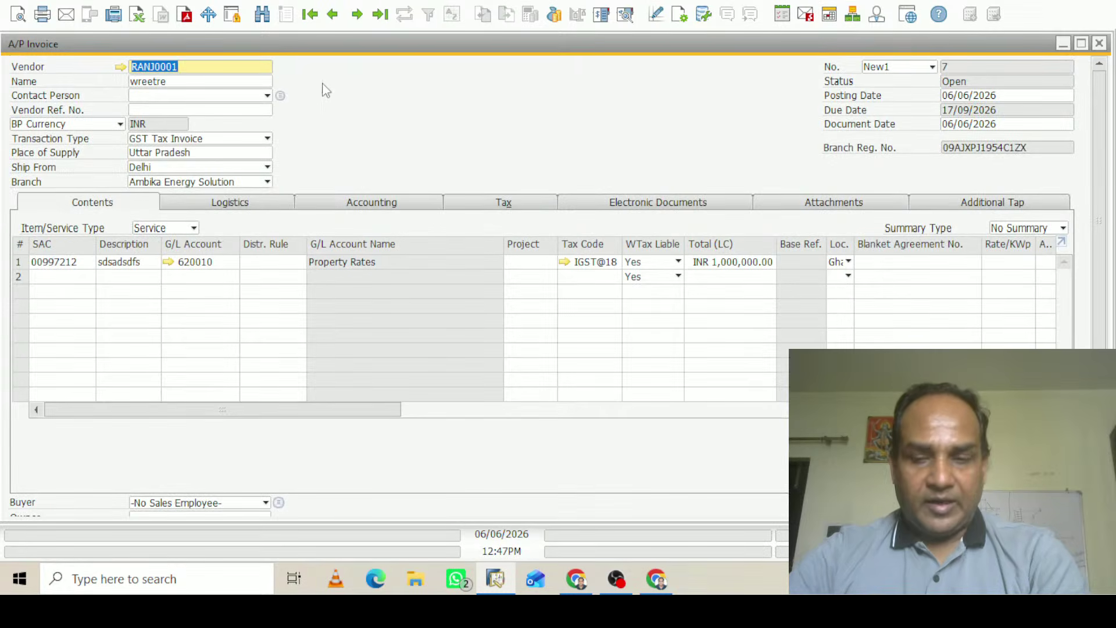
Clear the vendor again and highlight Waaree Rediant (War02) in the partner list
key(BackSpace)
key(Tab)
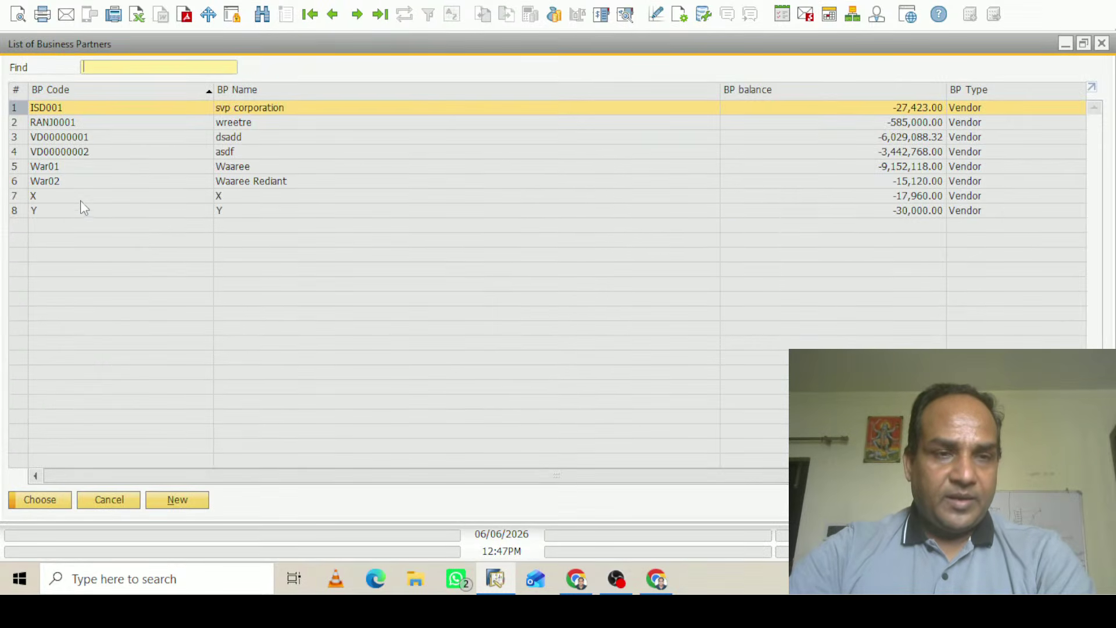
click(62, 184)
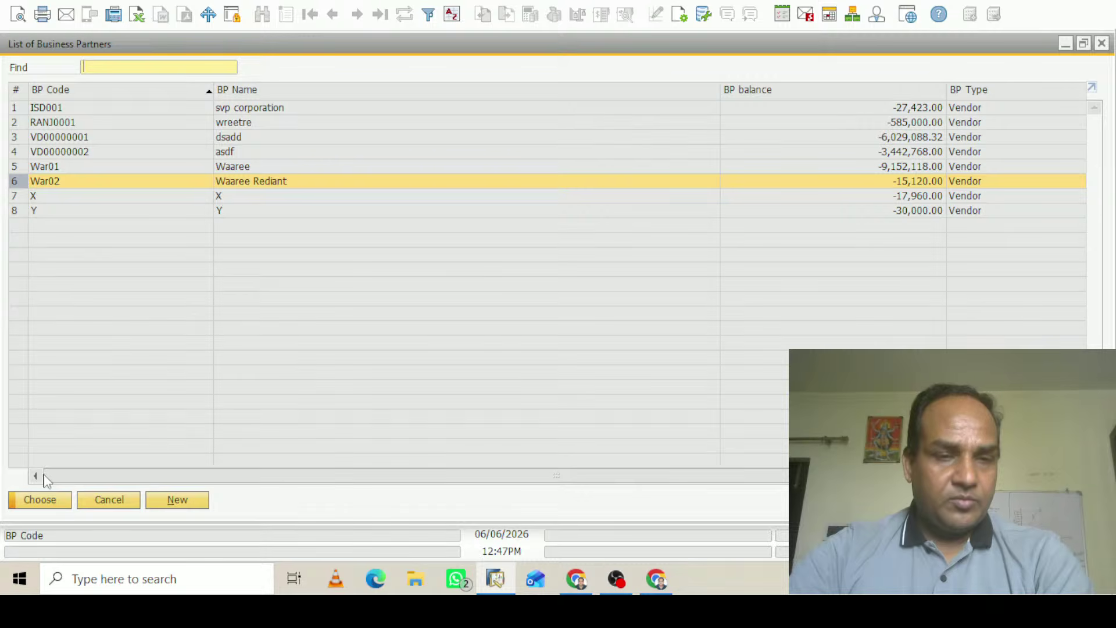
Allow TDS2 for Waaree Rediant and make it the default withholding tax code
click(54, 501)
double_click(558, 185)
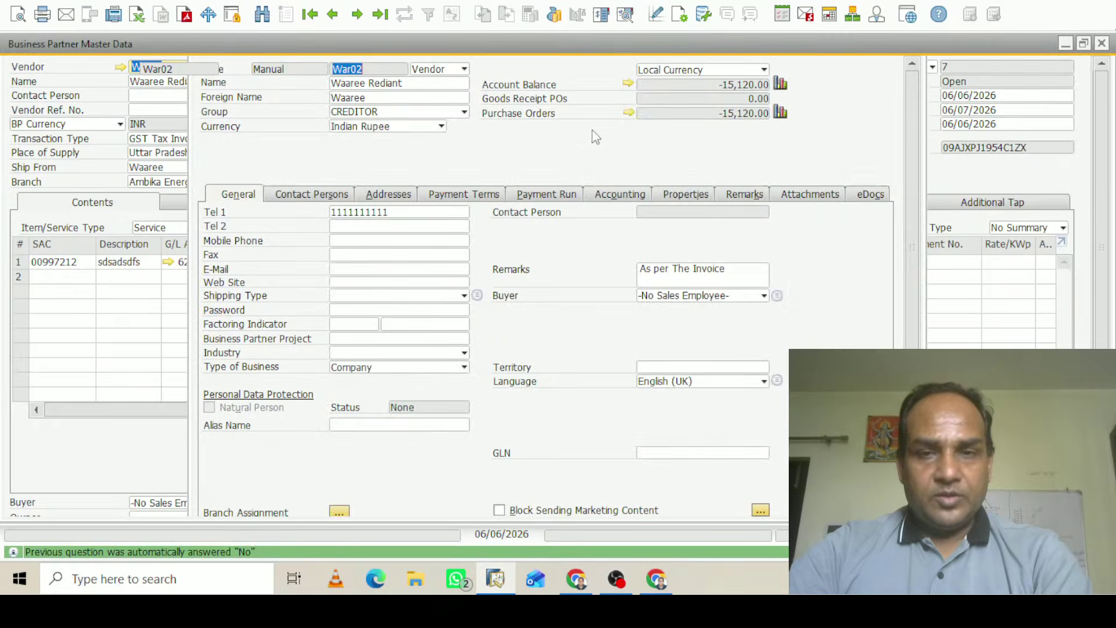
click(642, 196)
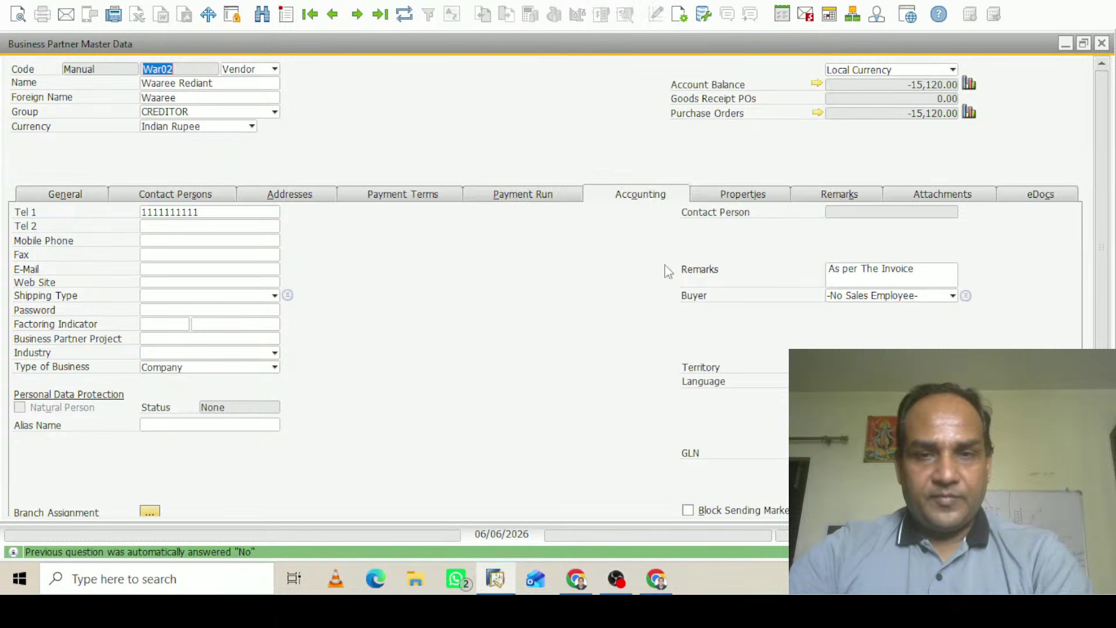
click(185, 224)
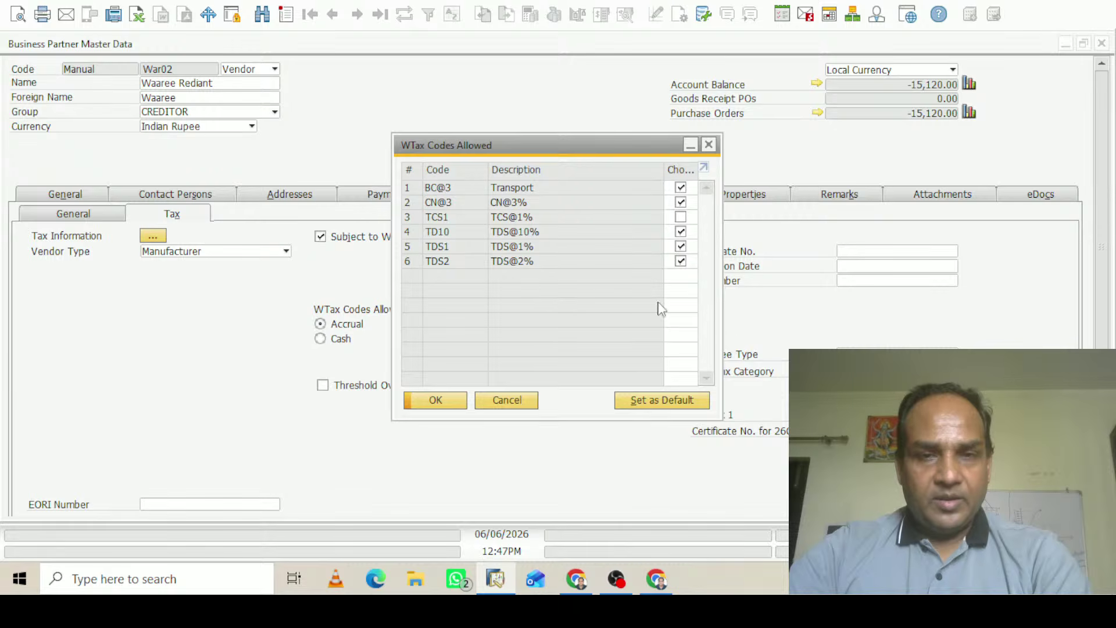
click(680, 261)
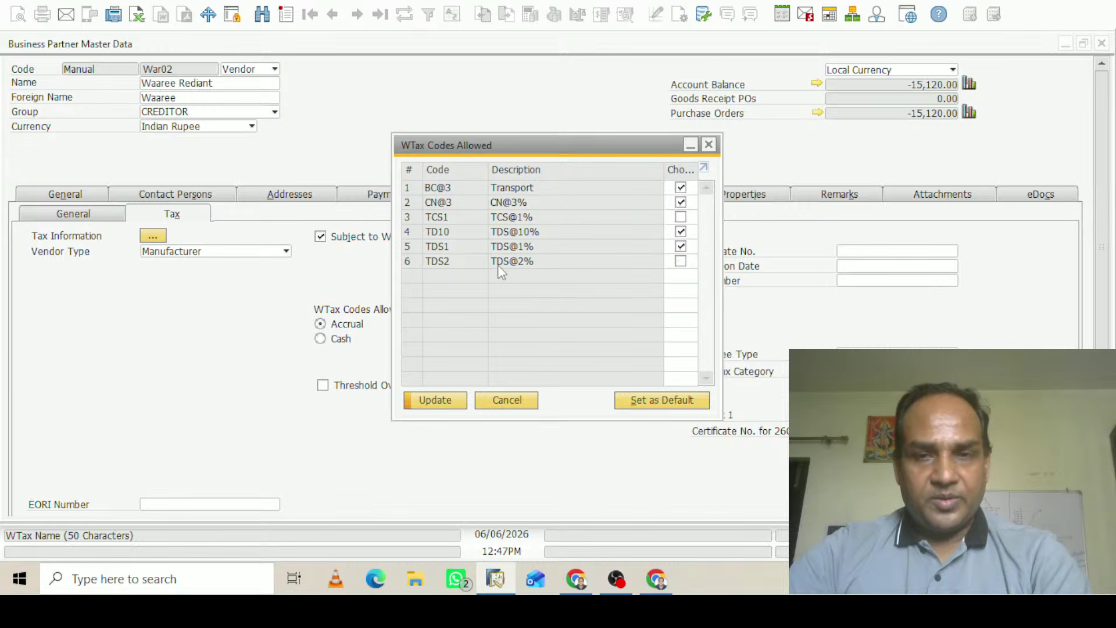
click(409, 263)
click(681, 261)
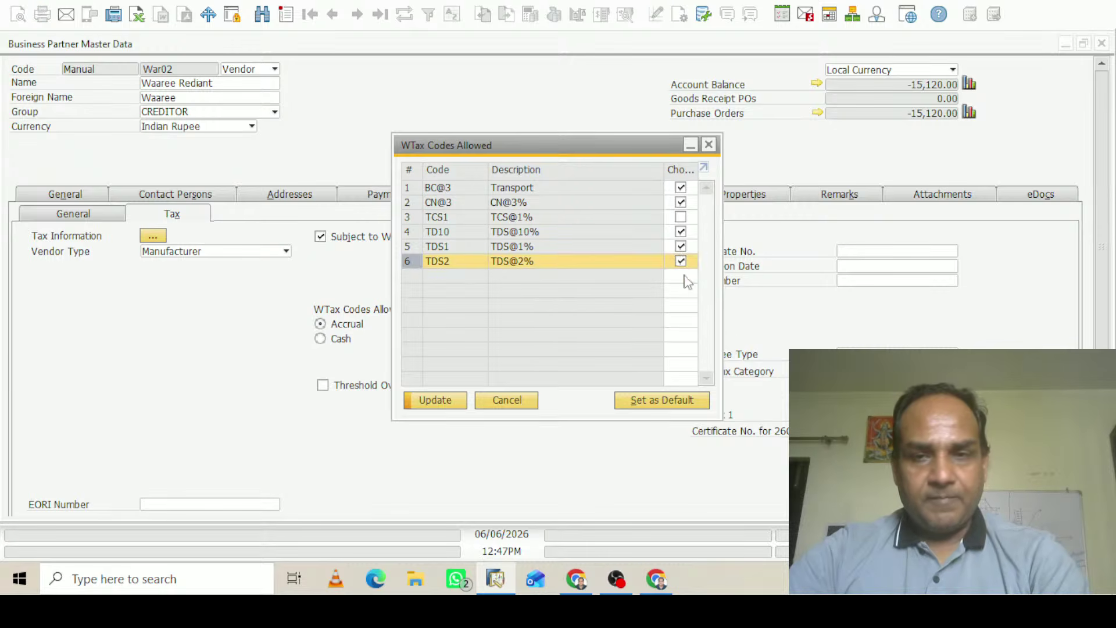
click(654, 401)
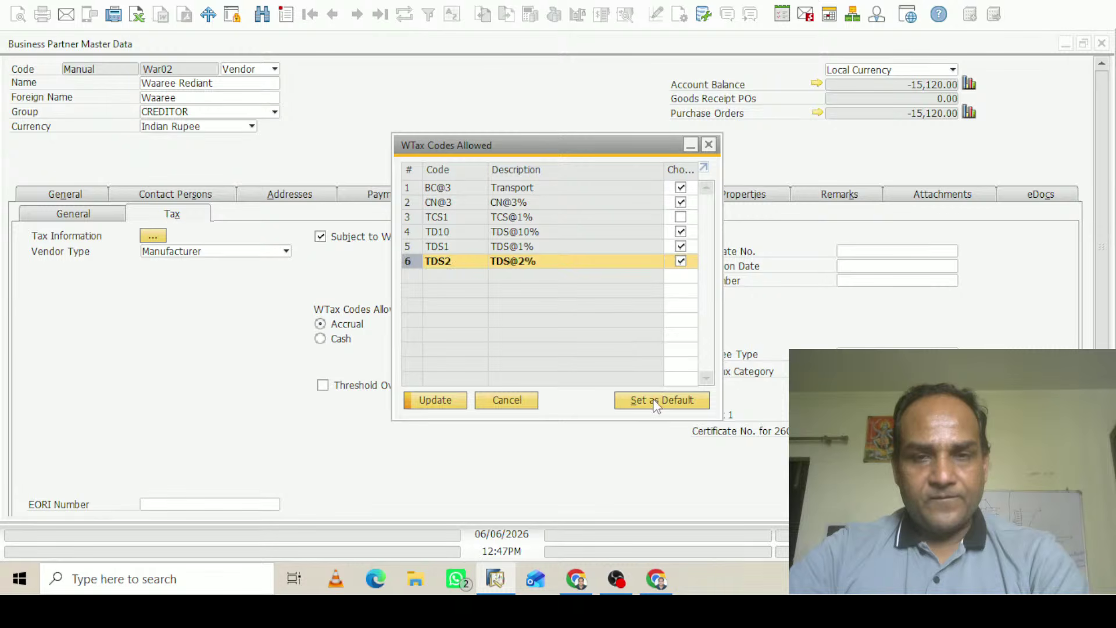
click(446, 400)
click(440, 403)
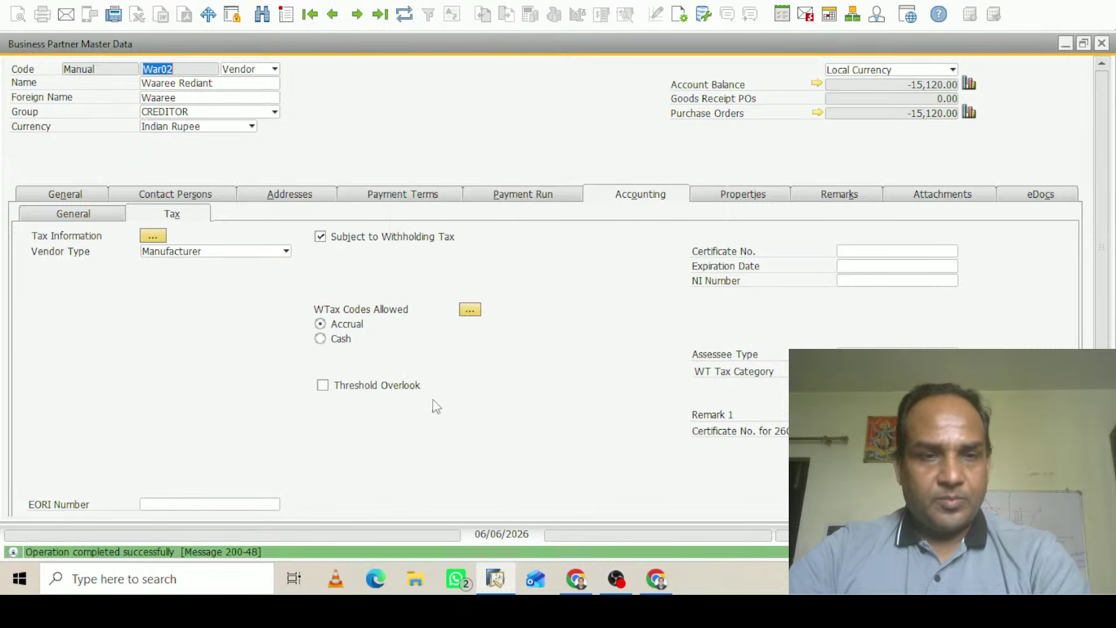
Update Waaree Rediant's master data and return to the A/P invoice
click(1103, 173)
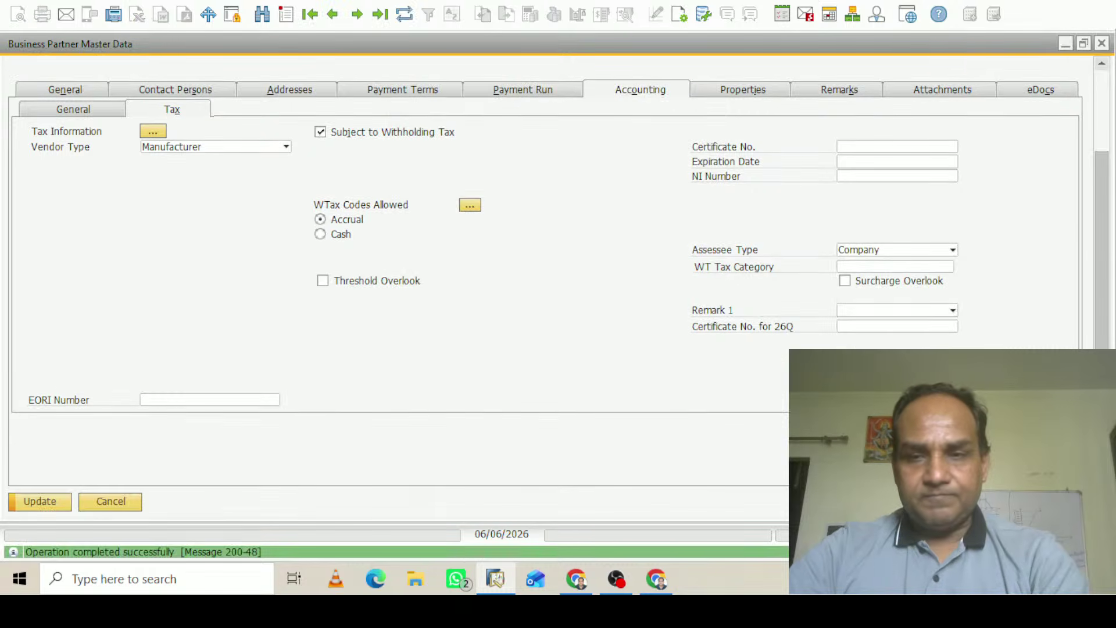
click(40, 502)
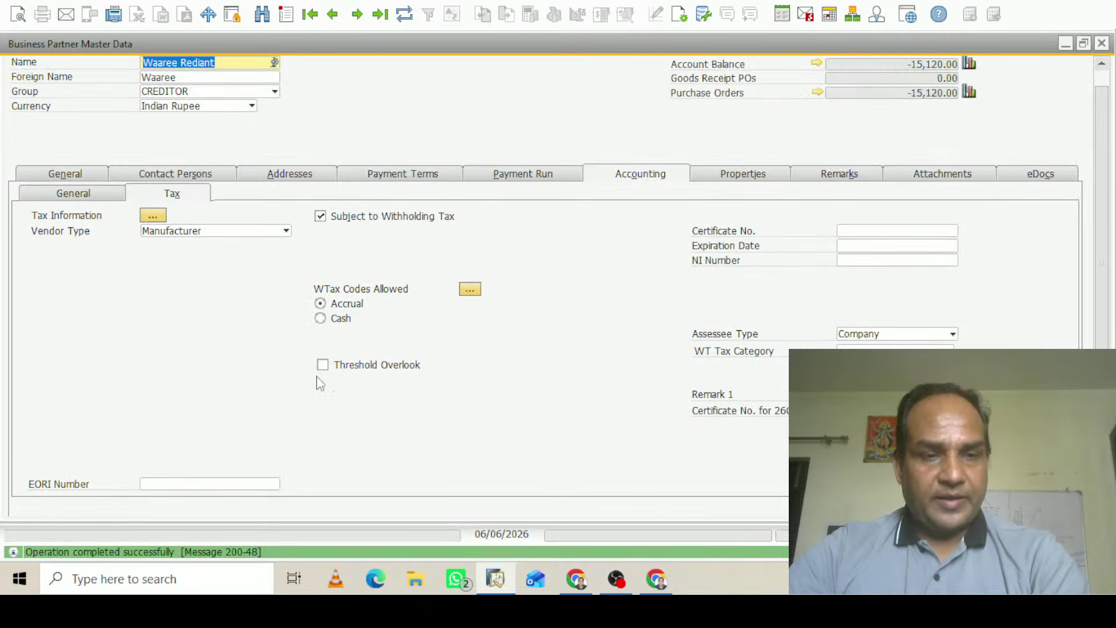
scroll(1108, 129, up, 1)
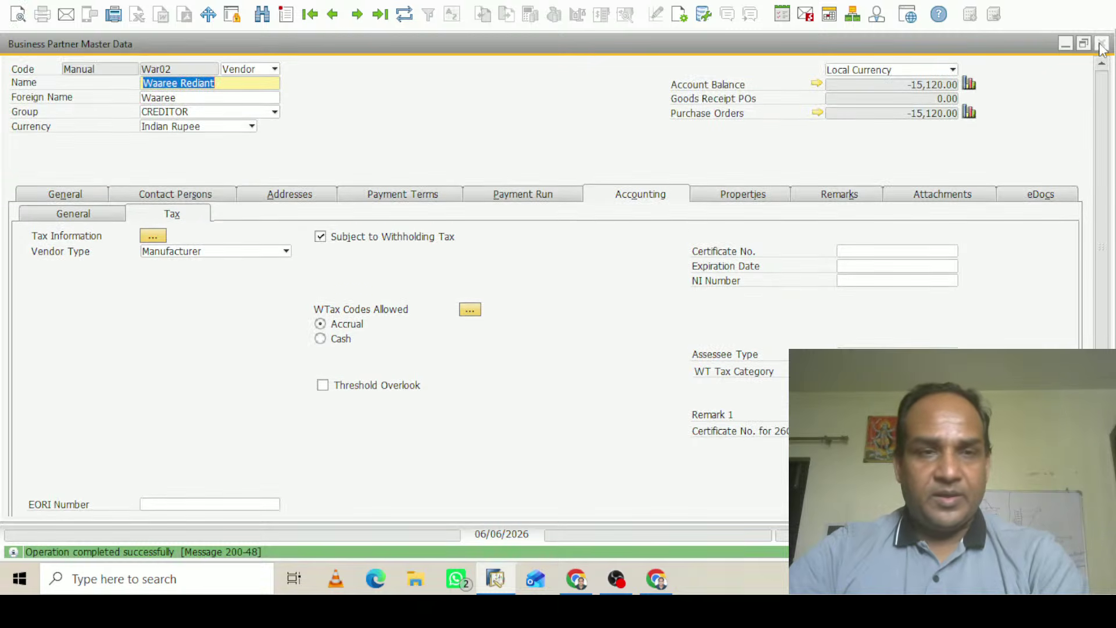
click(1105, 174)
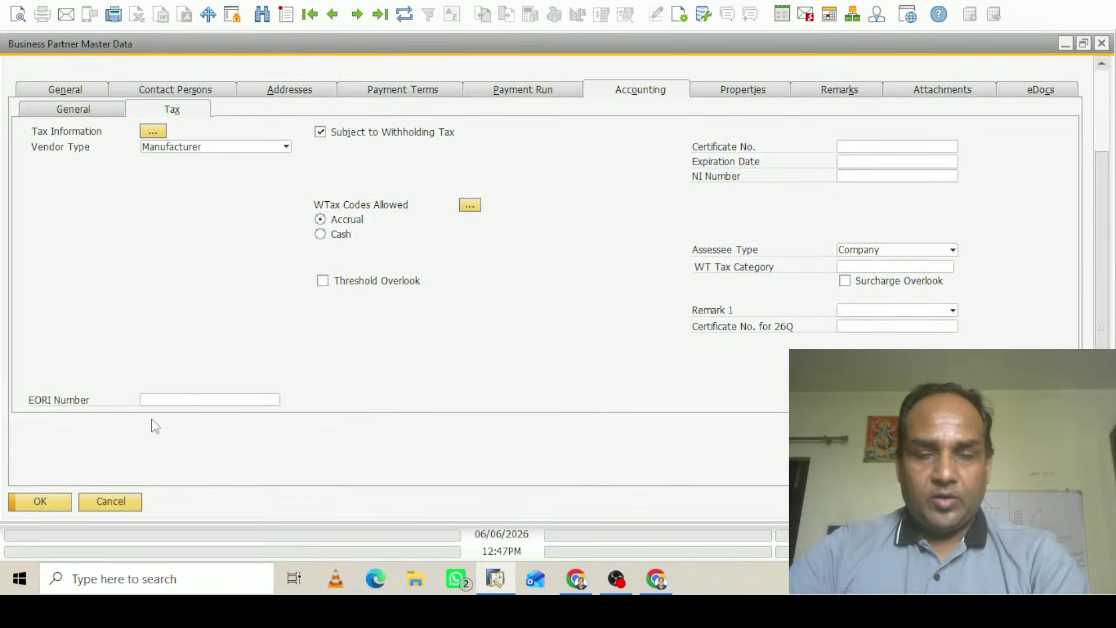
click(39, 501)
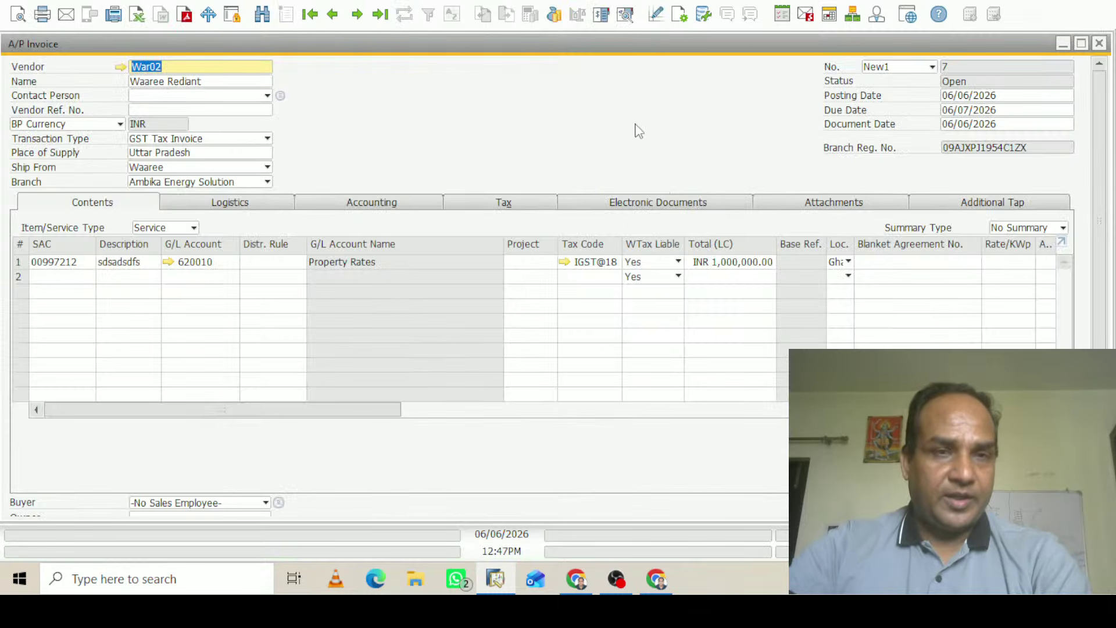
Clear the Vendor field and re-pick War02 (Waaree Rediant) on the invoice
key(BackSpace)
key(Tab)
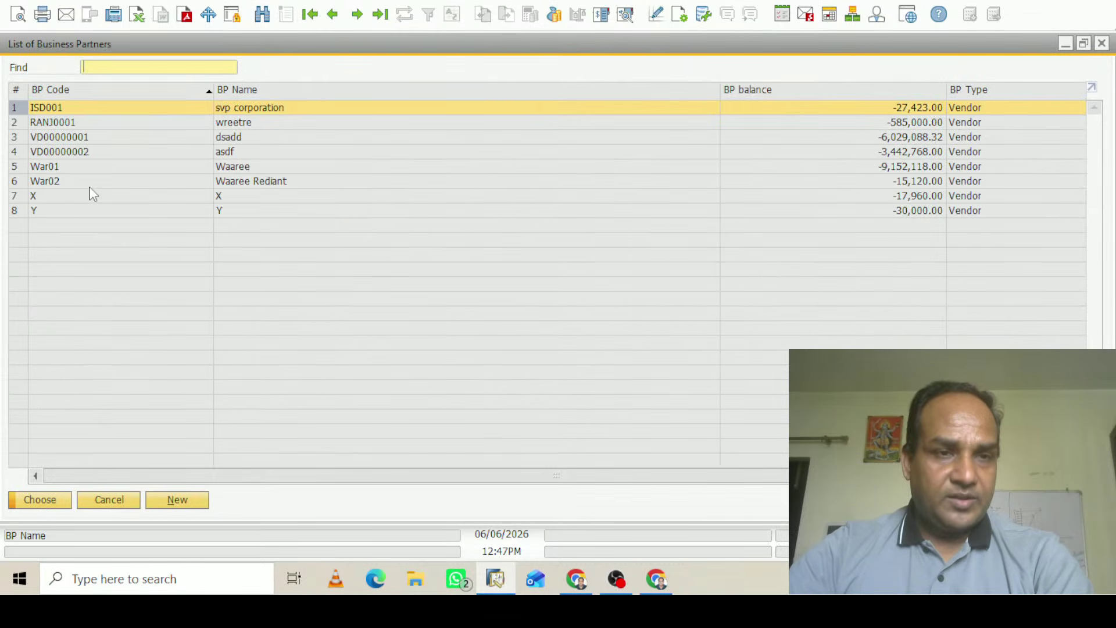
click(54, 182)
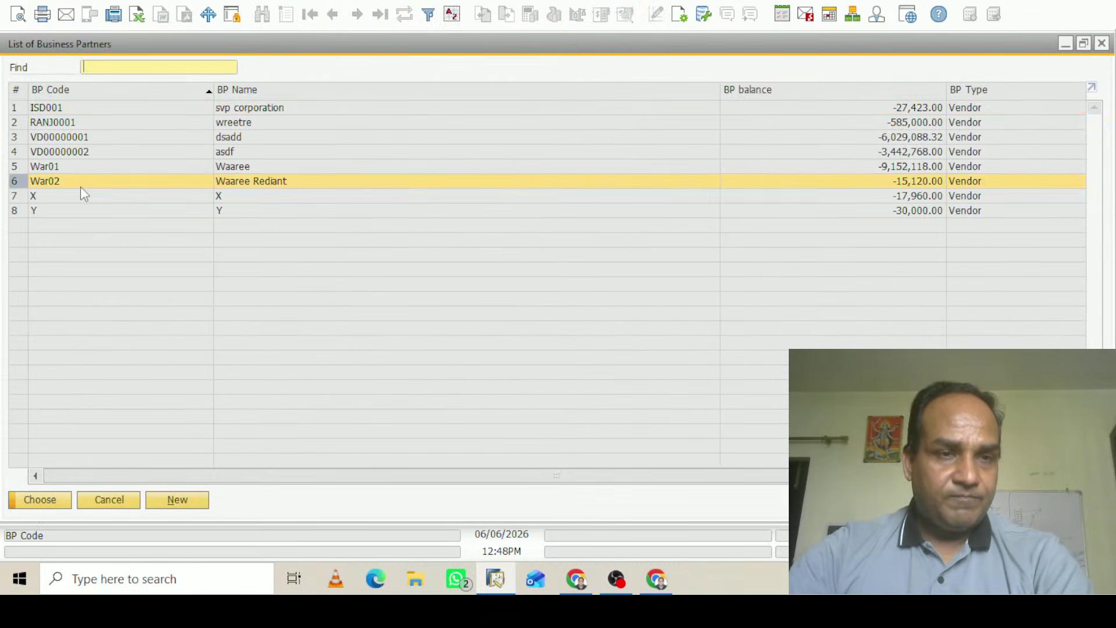
click(32, 504)
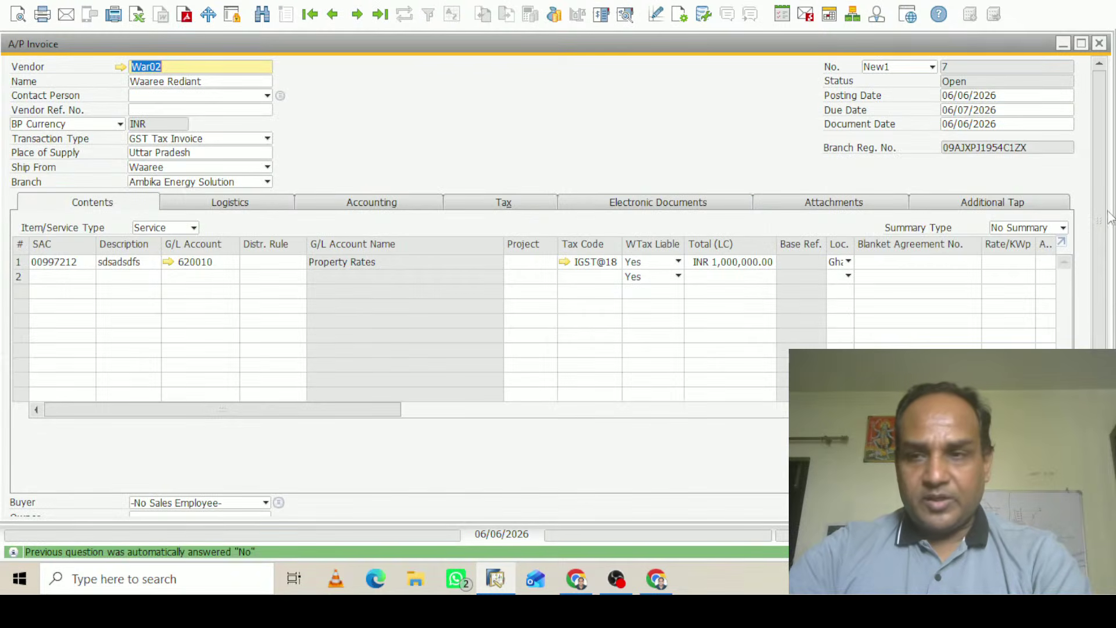
Review the journal entry preview showing IGST Input and TDS Payable Rent INR 20,000.00
scroll(1103, 194, down, 5)
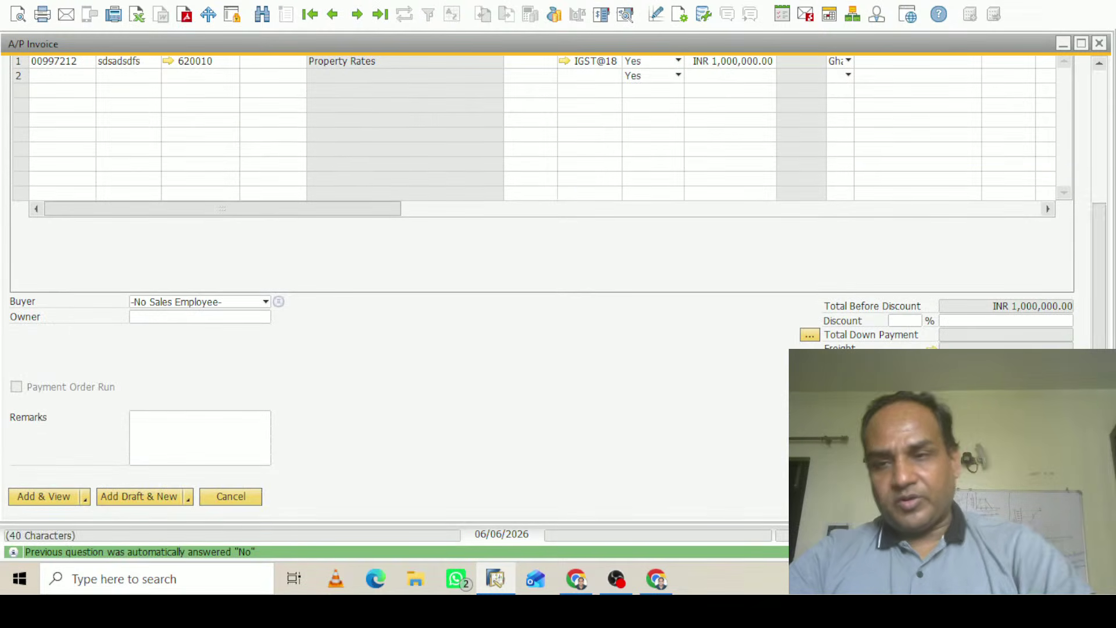
scroll(1084, 93, up, 5)
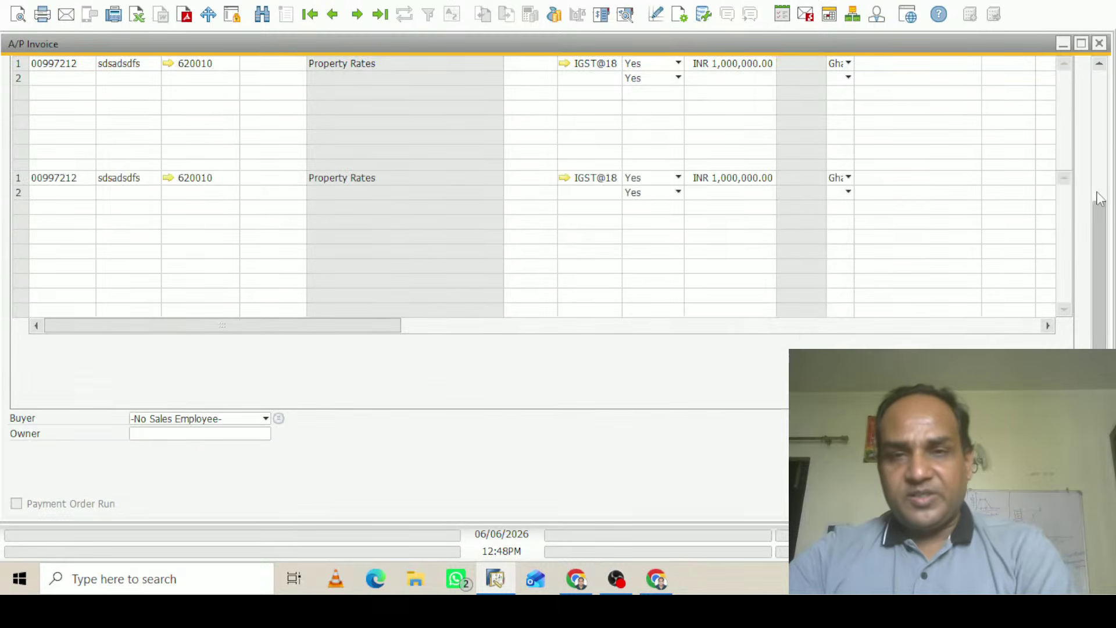
click(626, 14)
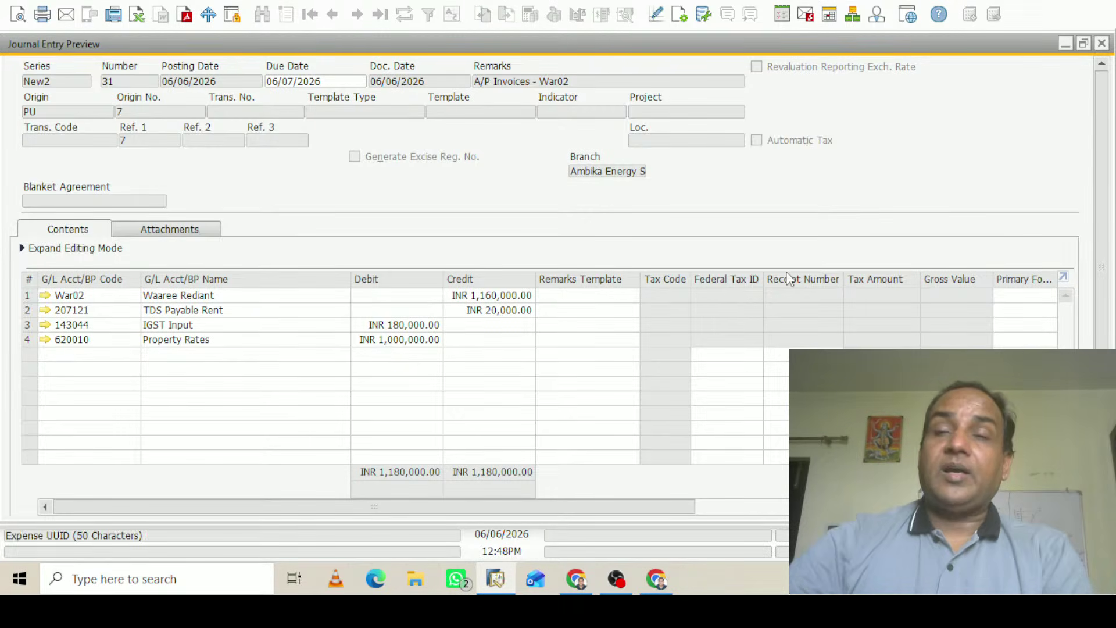
click(1103, 43)
Attempt to add the A/P invoice, triggering the mandatory Vendor Reference error
scroll(1108, 223, down, 2)
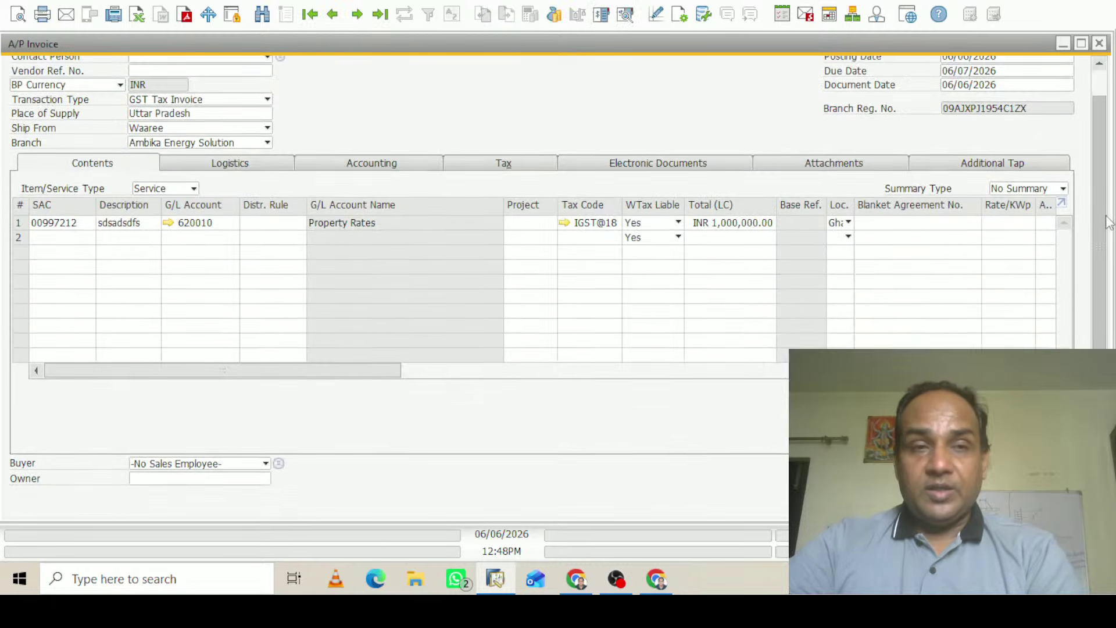
drag(1107, 217, 1114, 340)
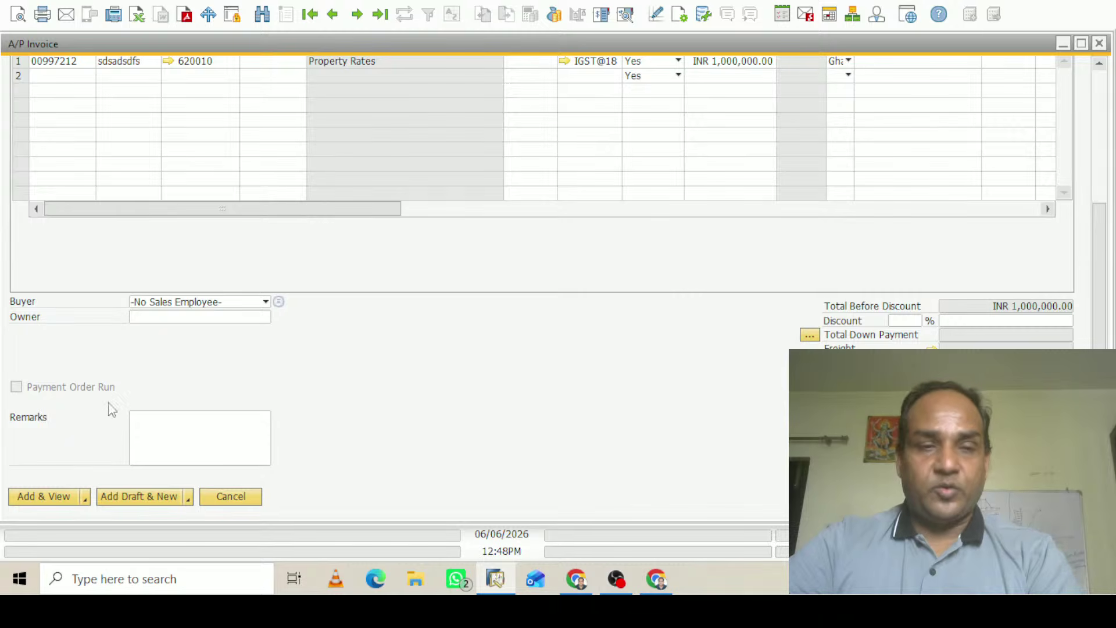
click(59, 498)
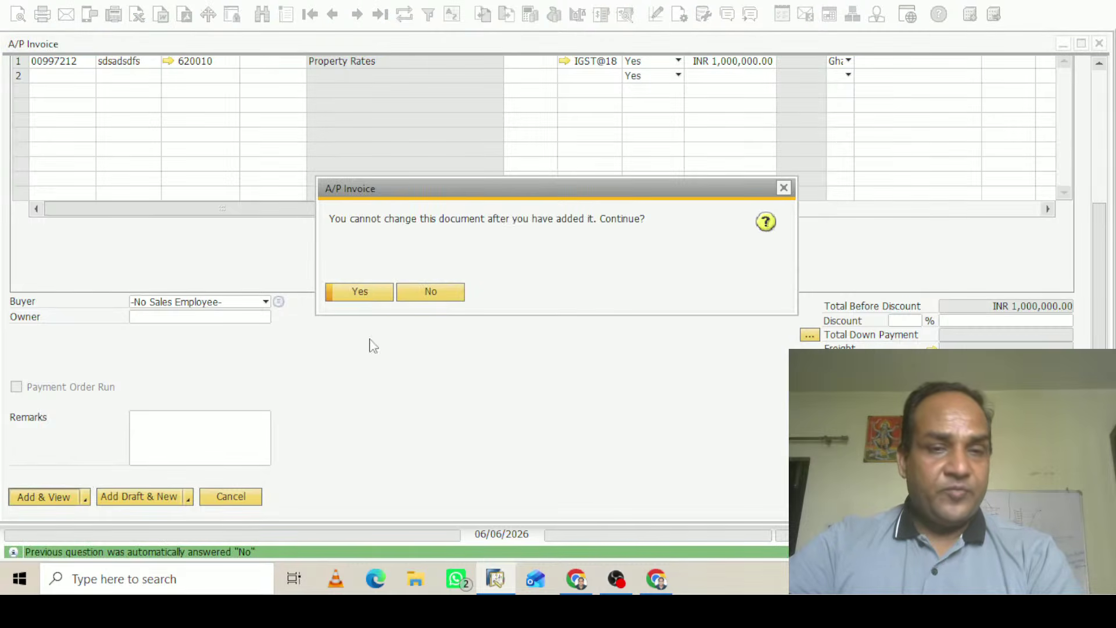
click(360, 292)
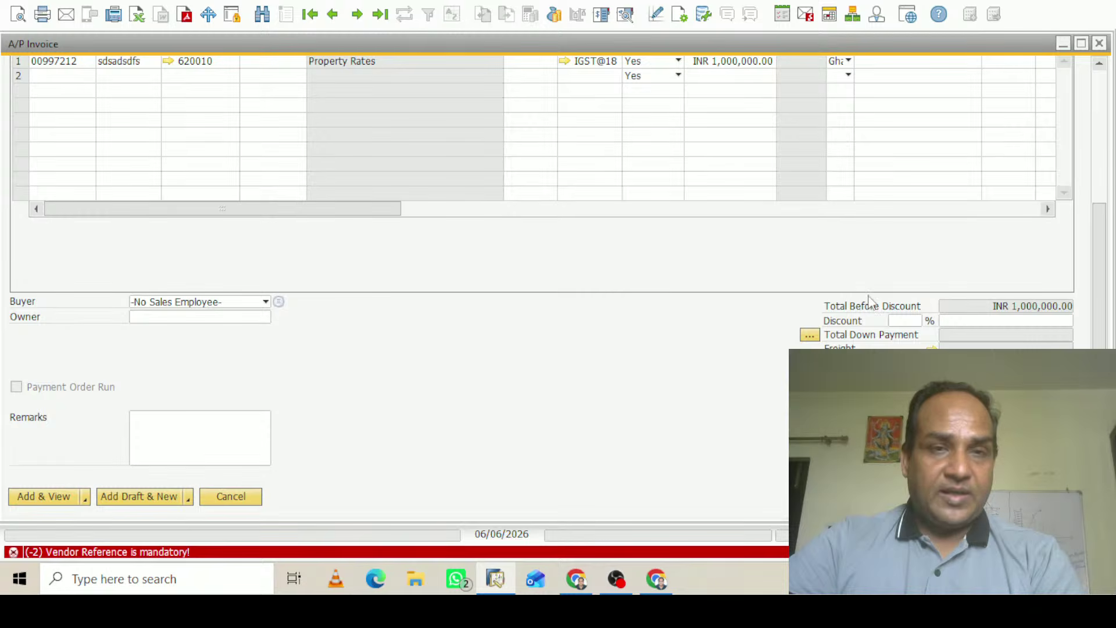
Enter vendor reference 313123 and add the invoice successfully
scroll(861, 279, up, 5)
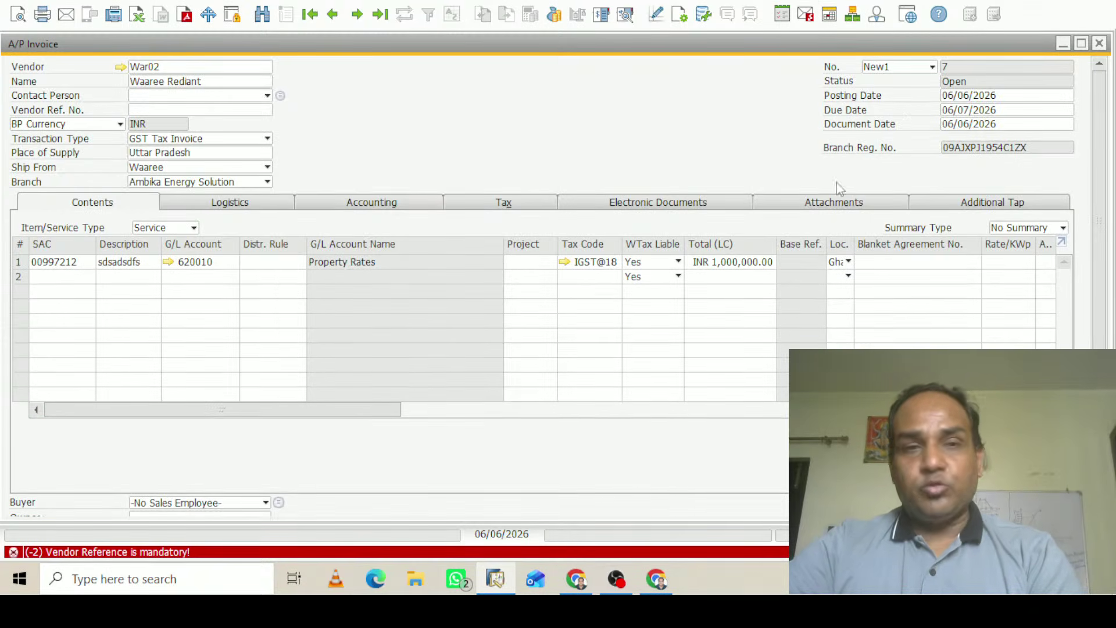
click(179, 107)
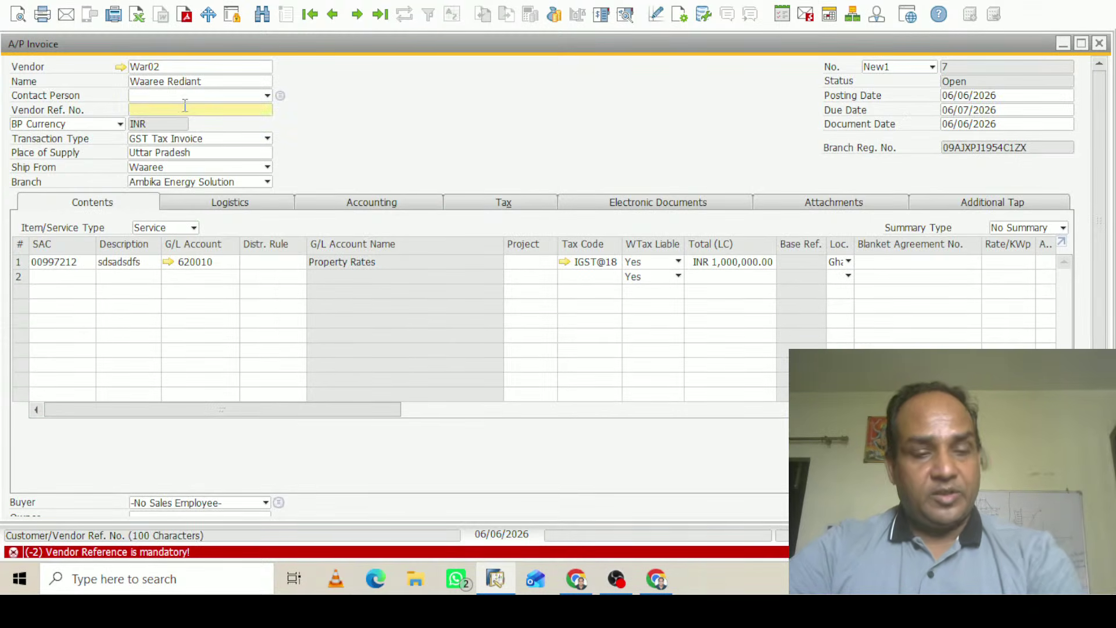
text(313123)
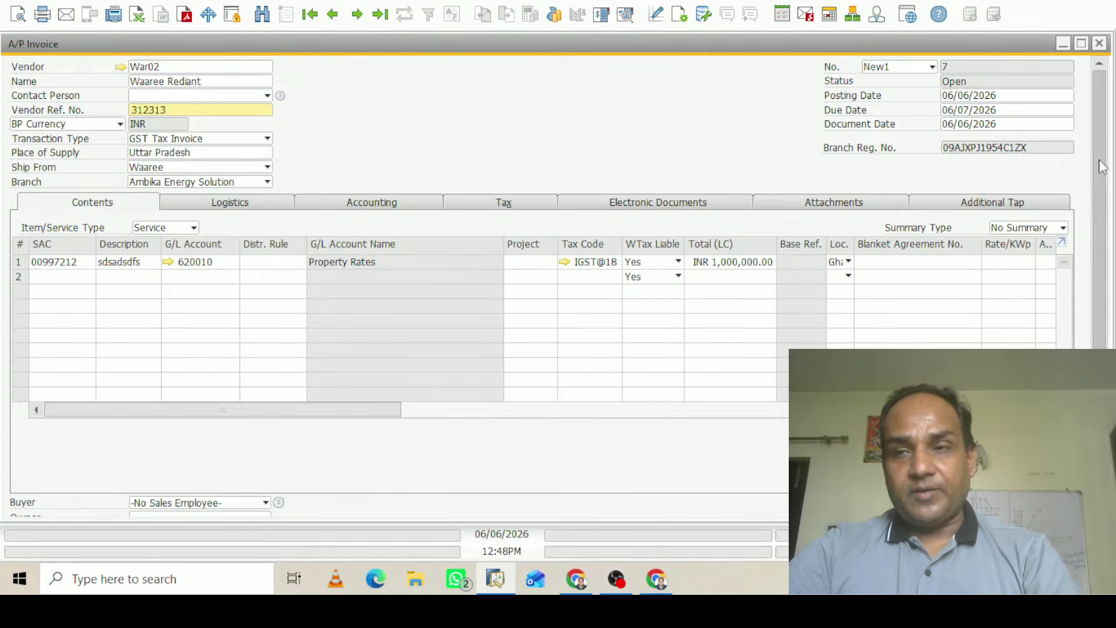
scroll(674, 468, down, 5)
click(50, 497)
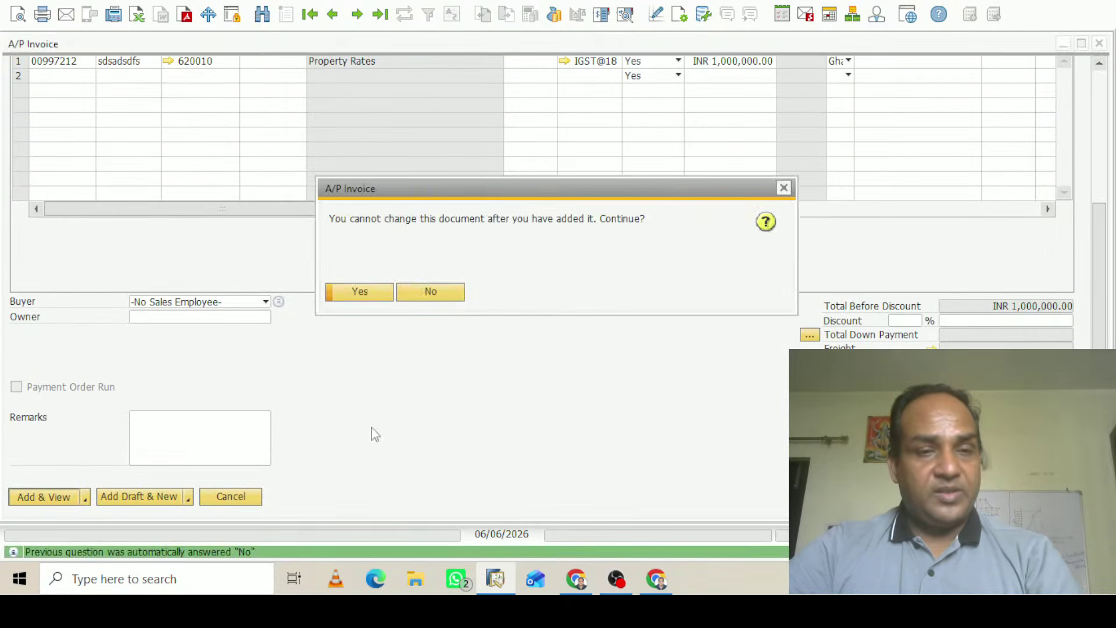
click(372, 292)
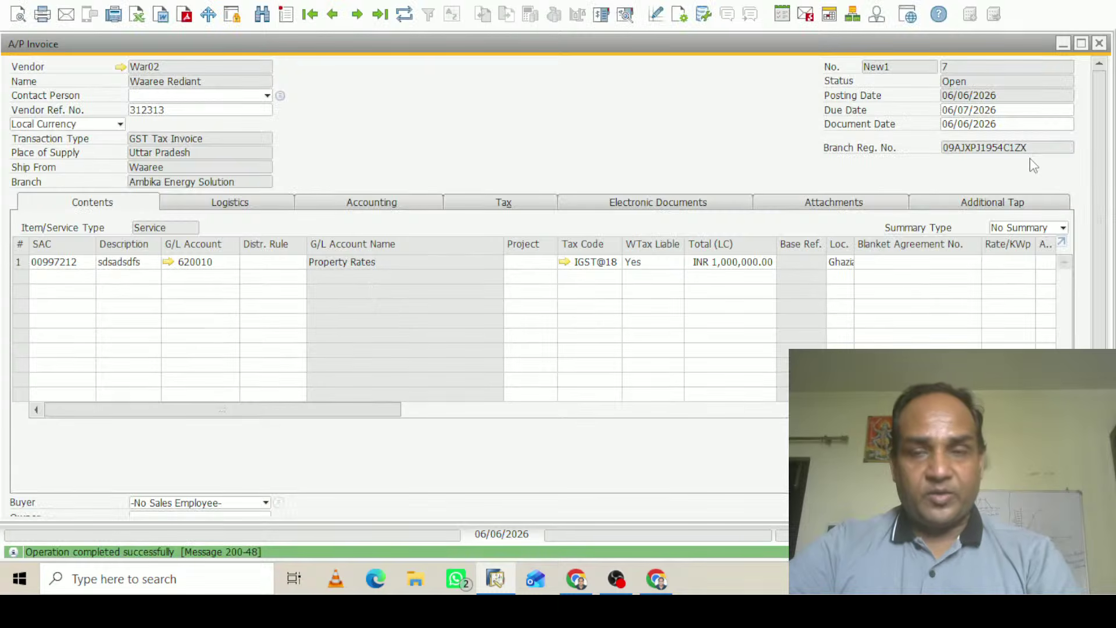
Leave the invoice and go to Banking's Outgoing Payments in the main menu
click(1100, 215)
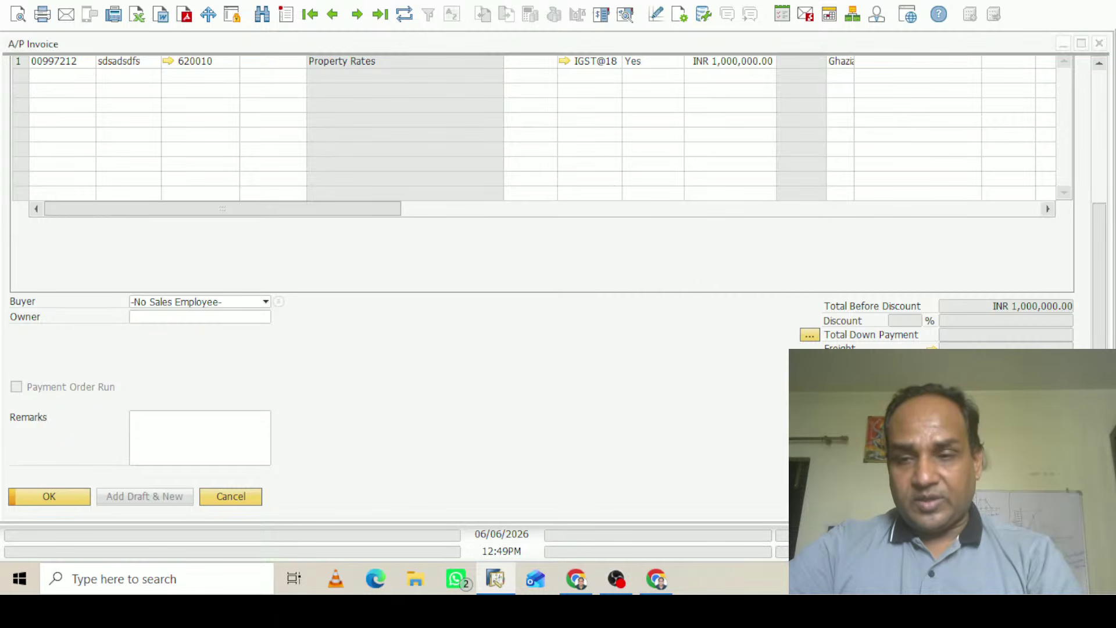
click(1064, 44)
click(92, 116)
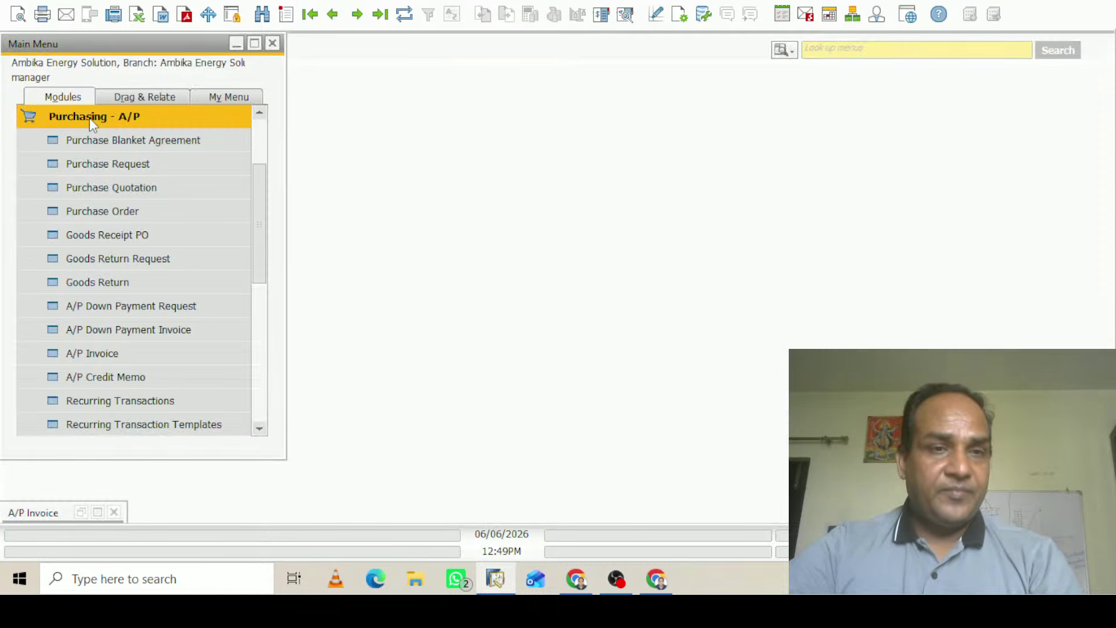
click(66, 260)
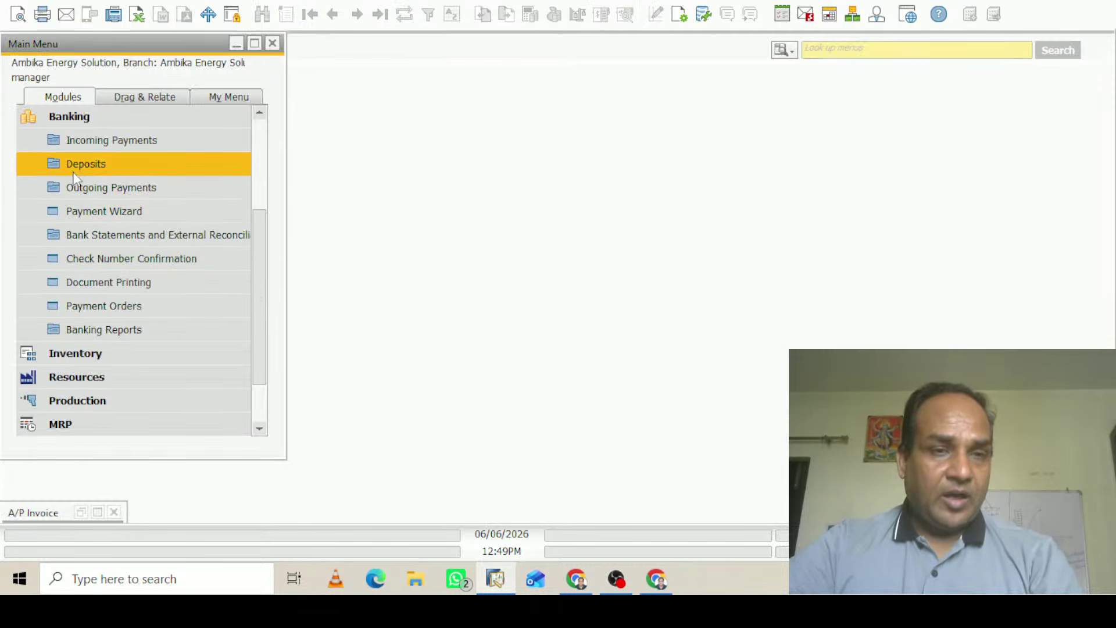
click(120, 187)
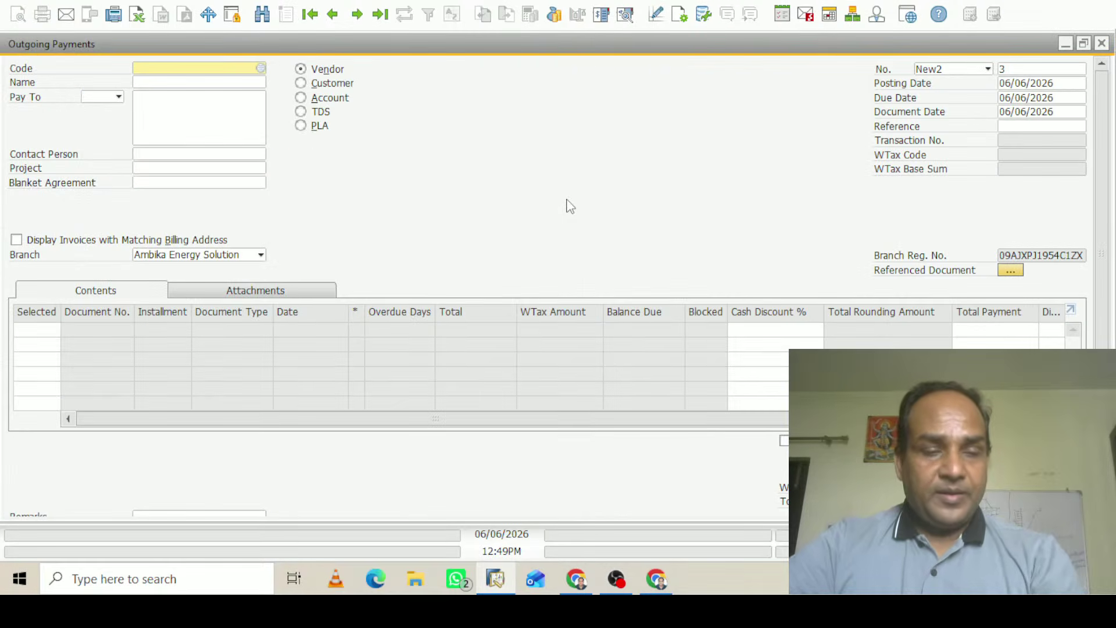
Choose vendor War02 as payee and select invoice 7 for payment
key(Tab)
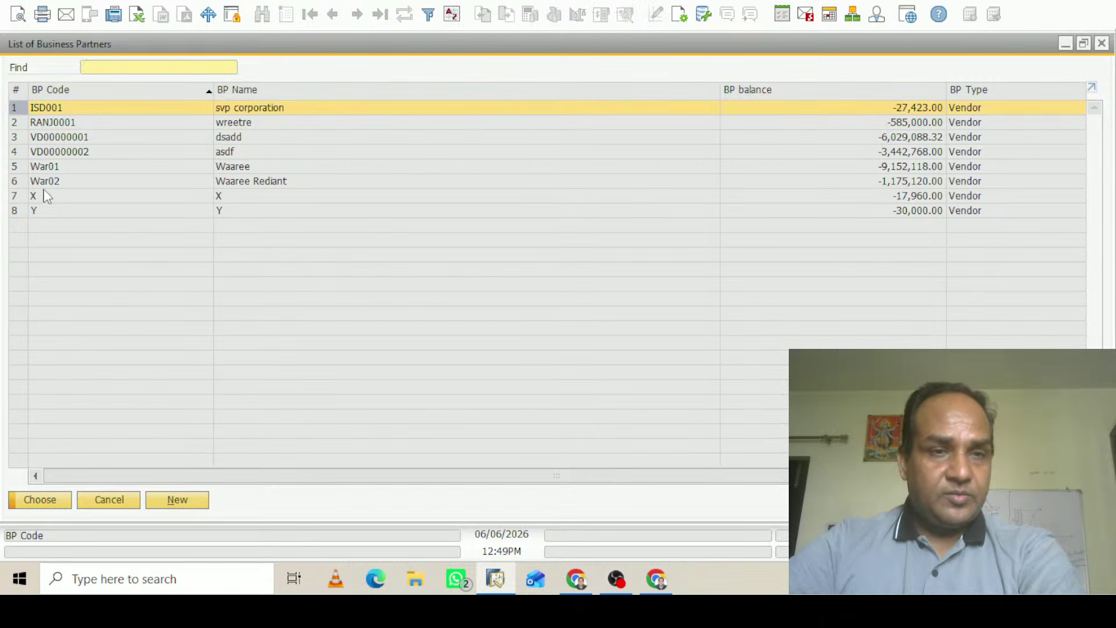
click(51, 185)
click(49, 501)
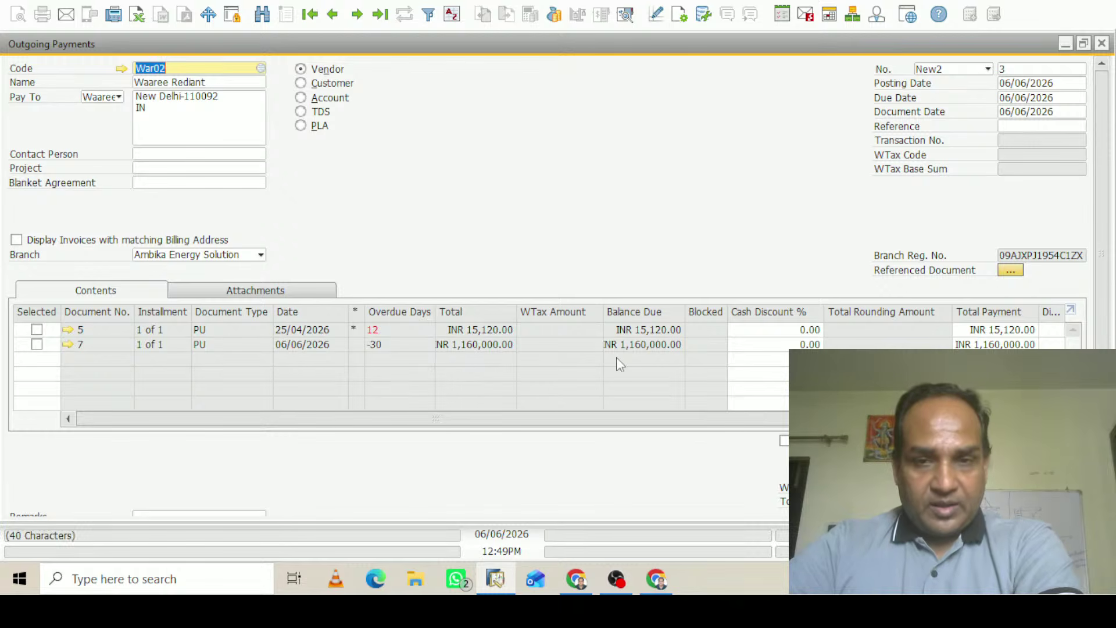
drag(643, 422, 337, 429)
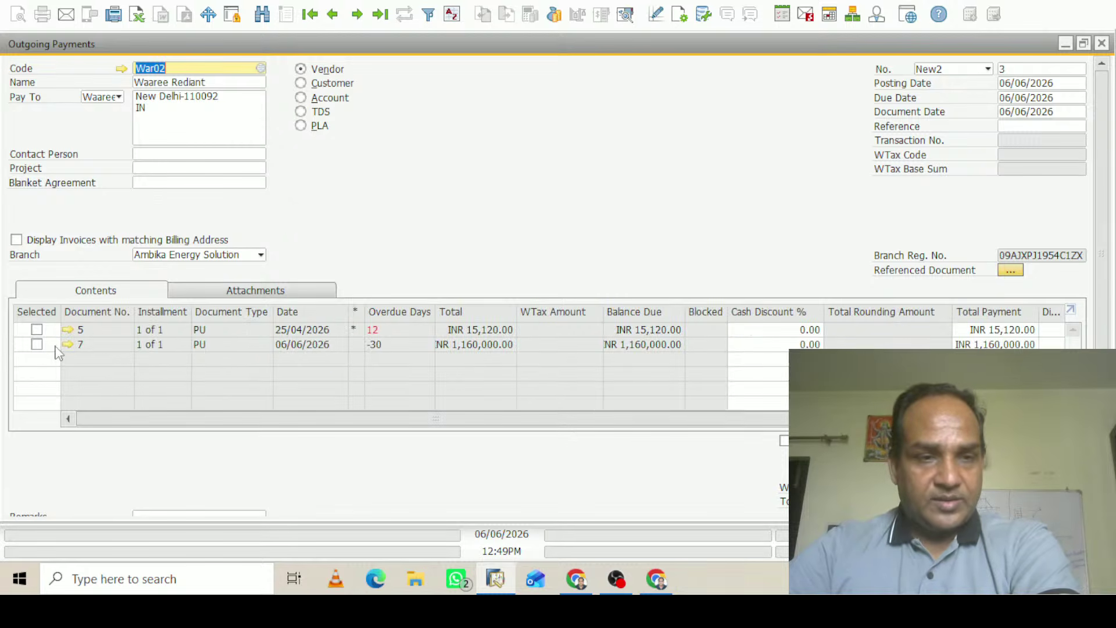
click(37, 344)
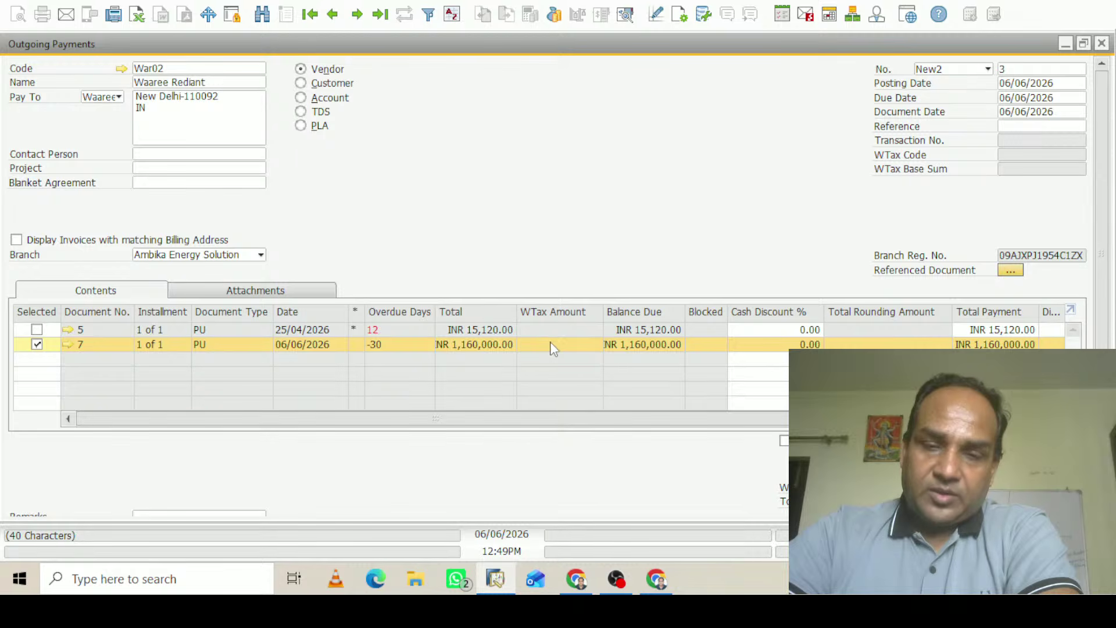
In Payment Means, choose the SBI G/L account 161020 for a bank transfer
drag(1103, 308, 1103, 374)
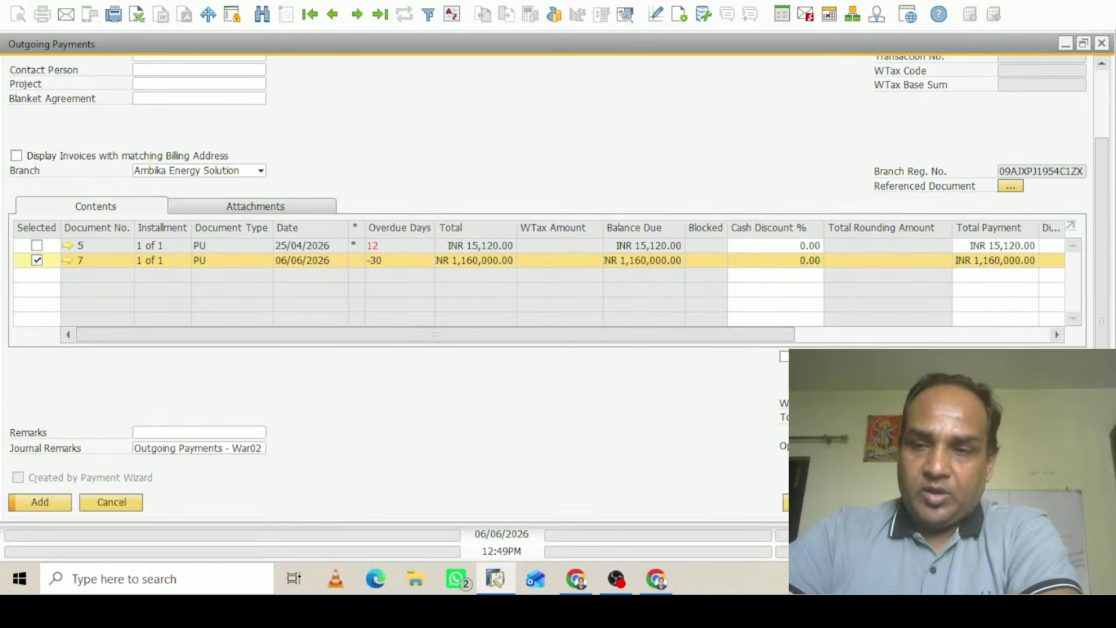
key(ctrl+b)
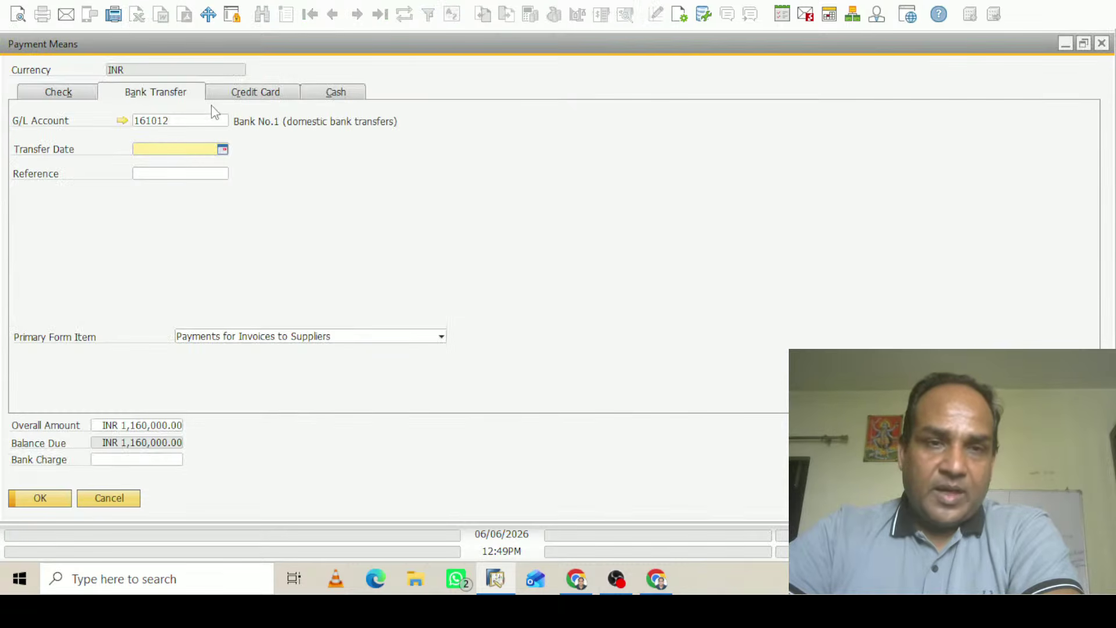
click(226, 122)
click(226, 122)
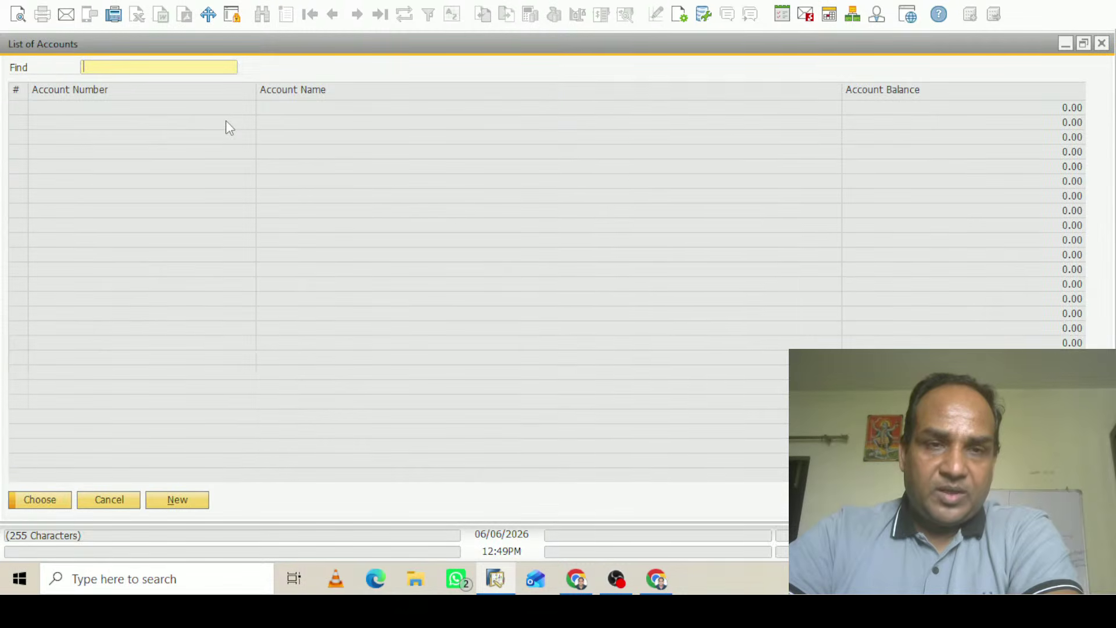
double_click(318, 95)
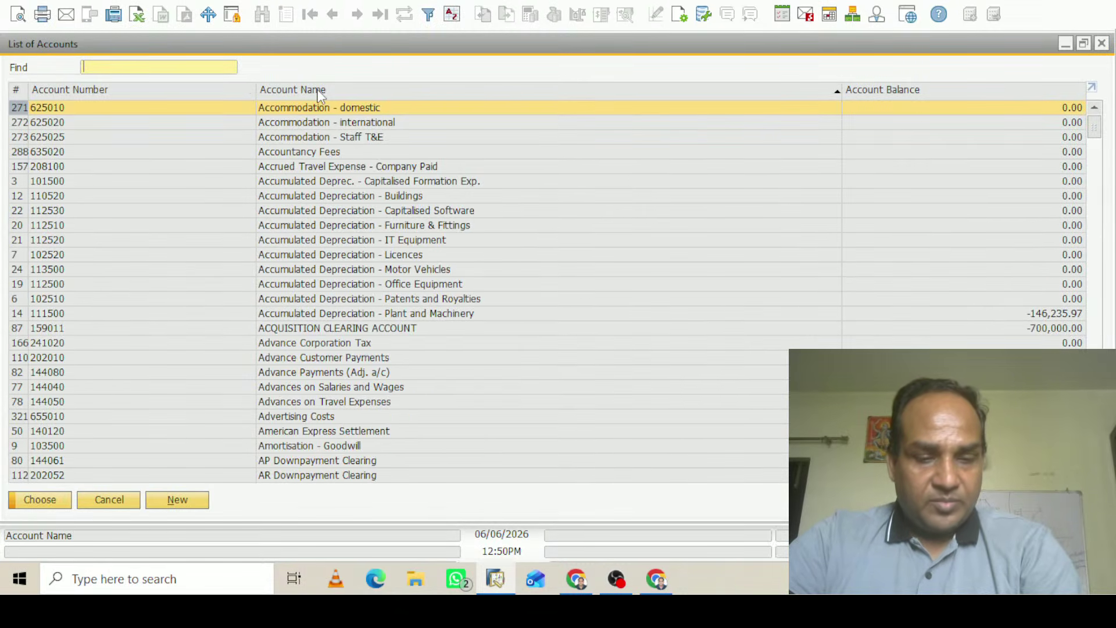
text(sbi)
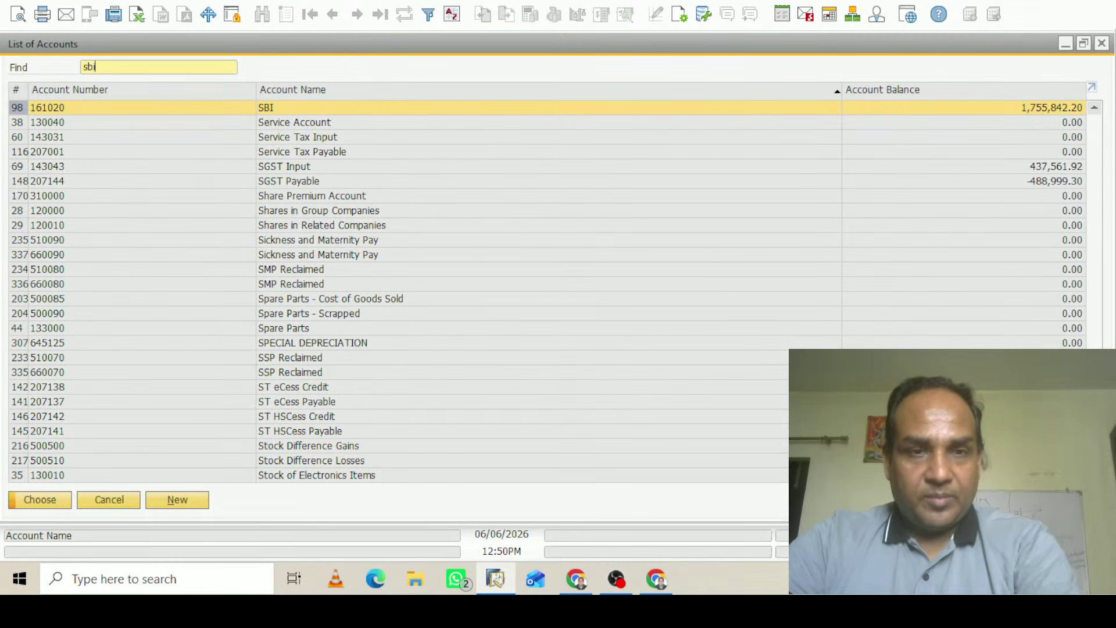
click(46, 504)
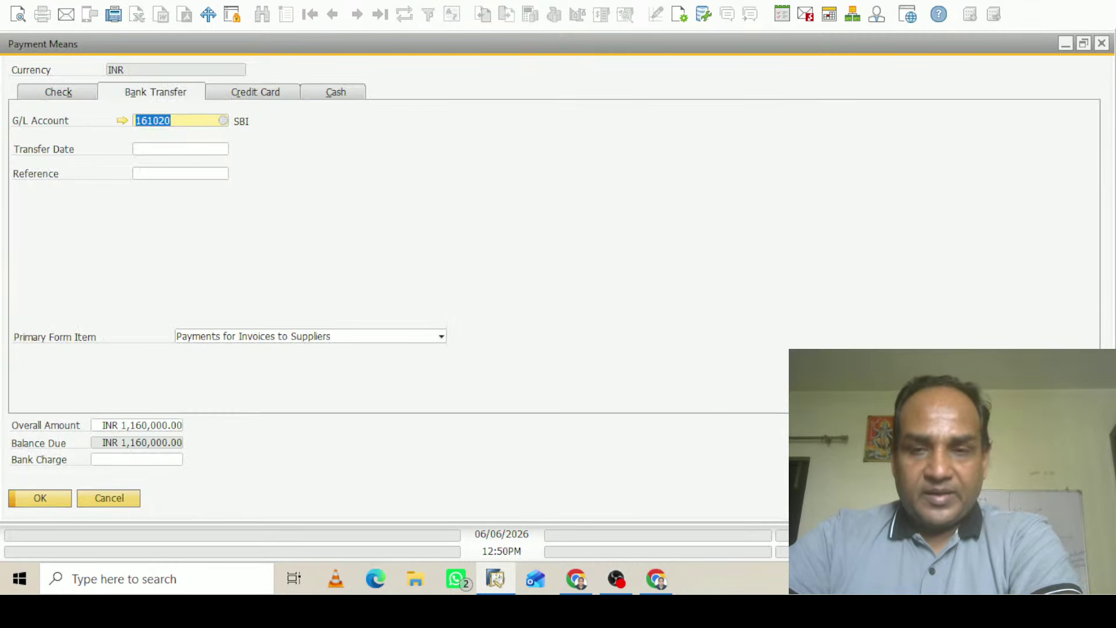
Set the transfer date, reference 'dsd', and the full INR 1,160,000.00 amount, then confirm
click(139, 149)
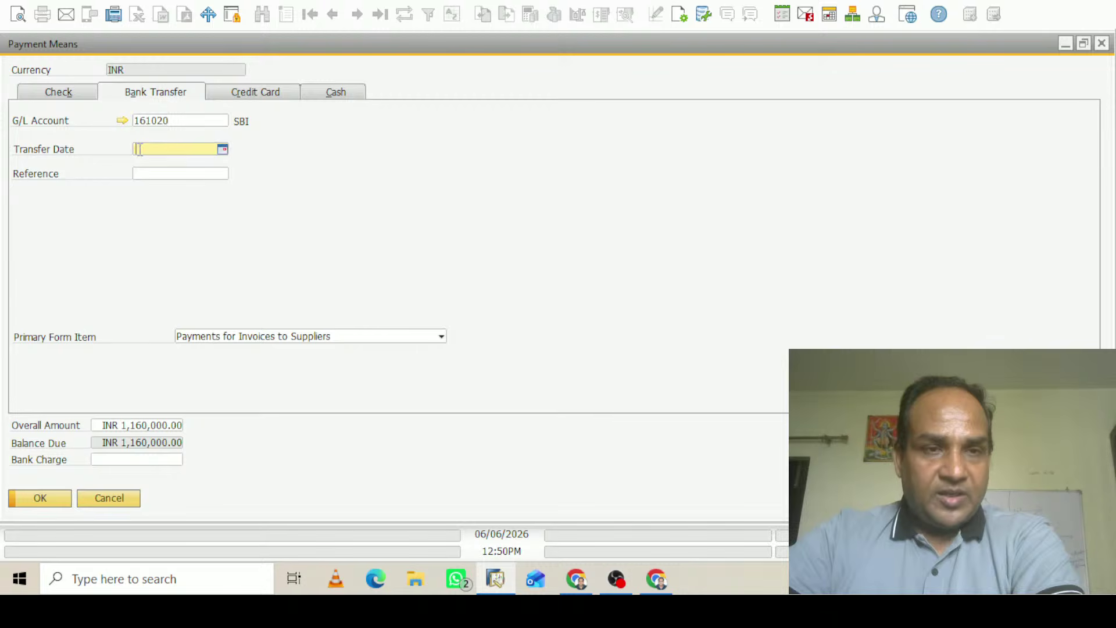
text(6)
key(Tab)
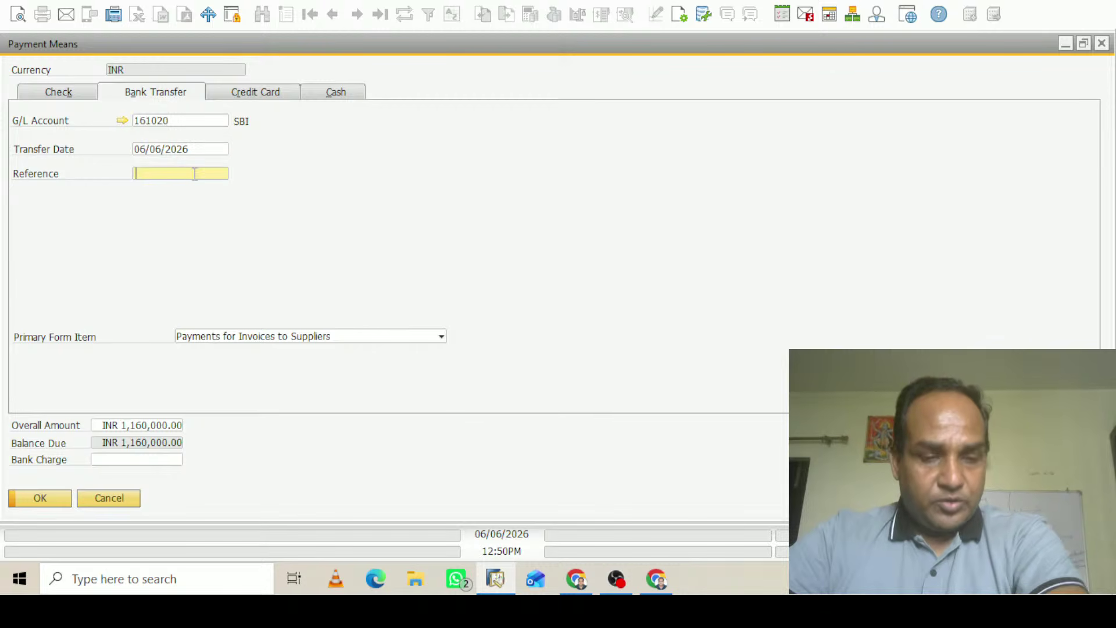
text(dsd)
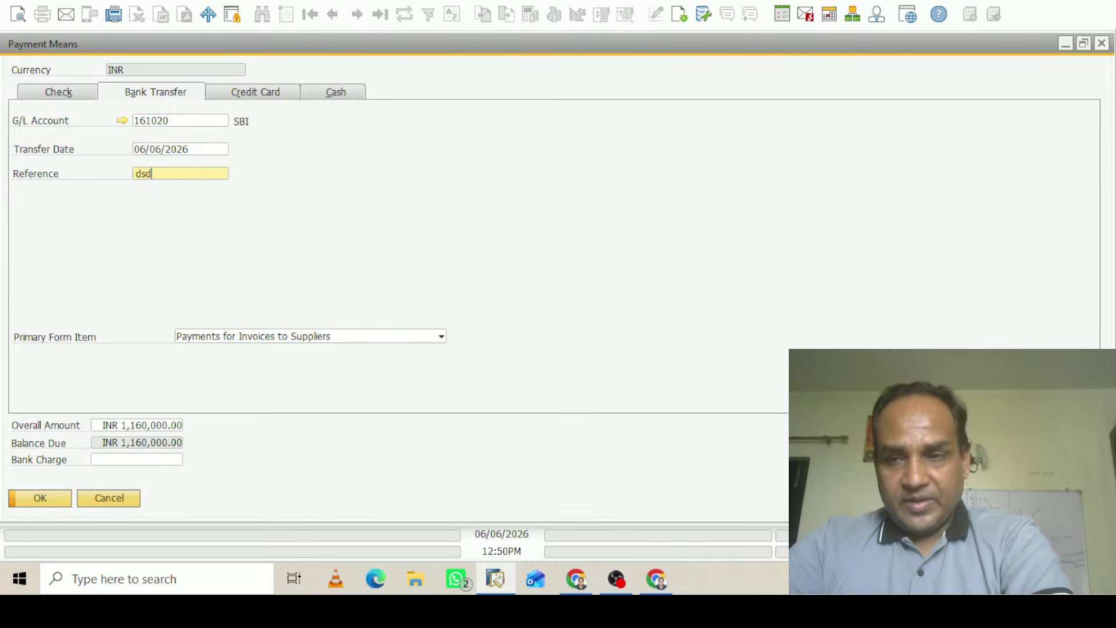
key(Tab)
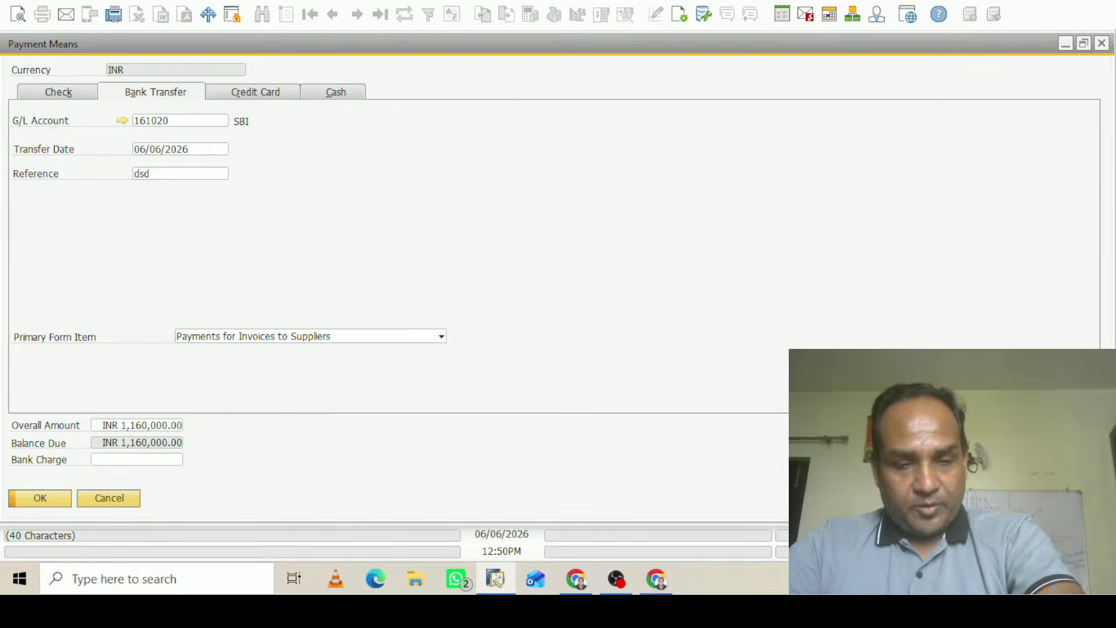
key(ctrl+b)
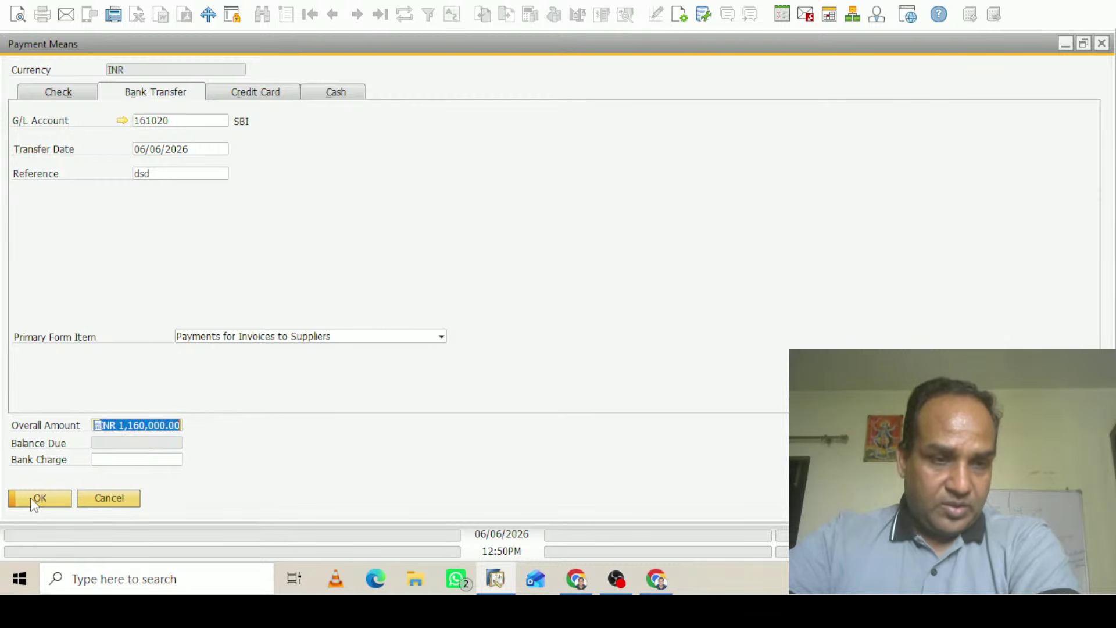
click(32, 500)
Accept the payment means warning and review the payment's journal entry preview
click(360, 290)
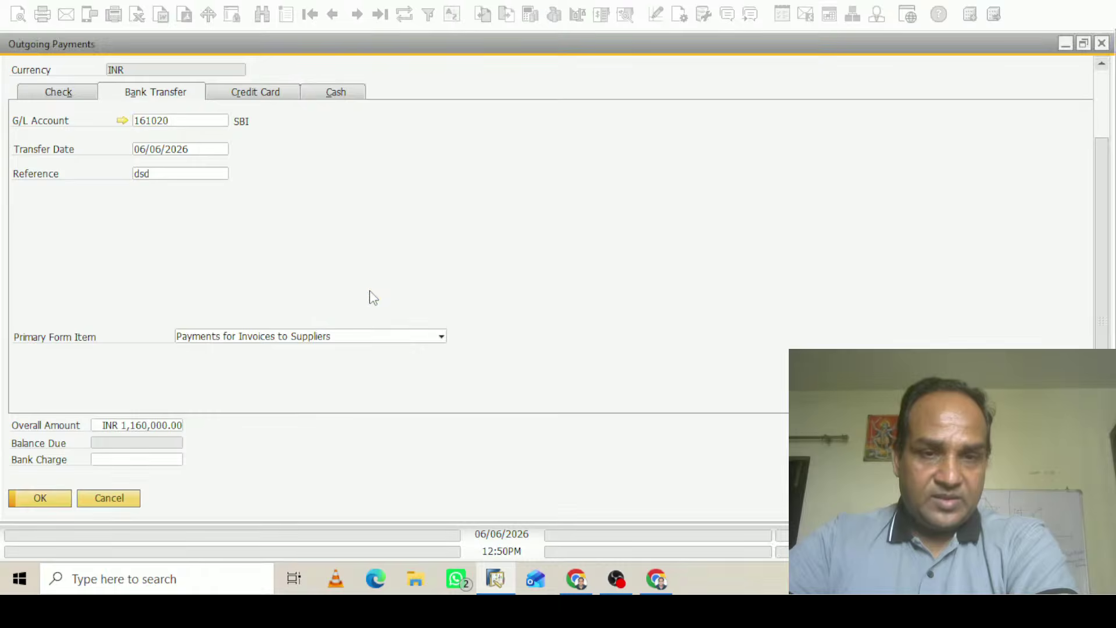
click(620, 21)
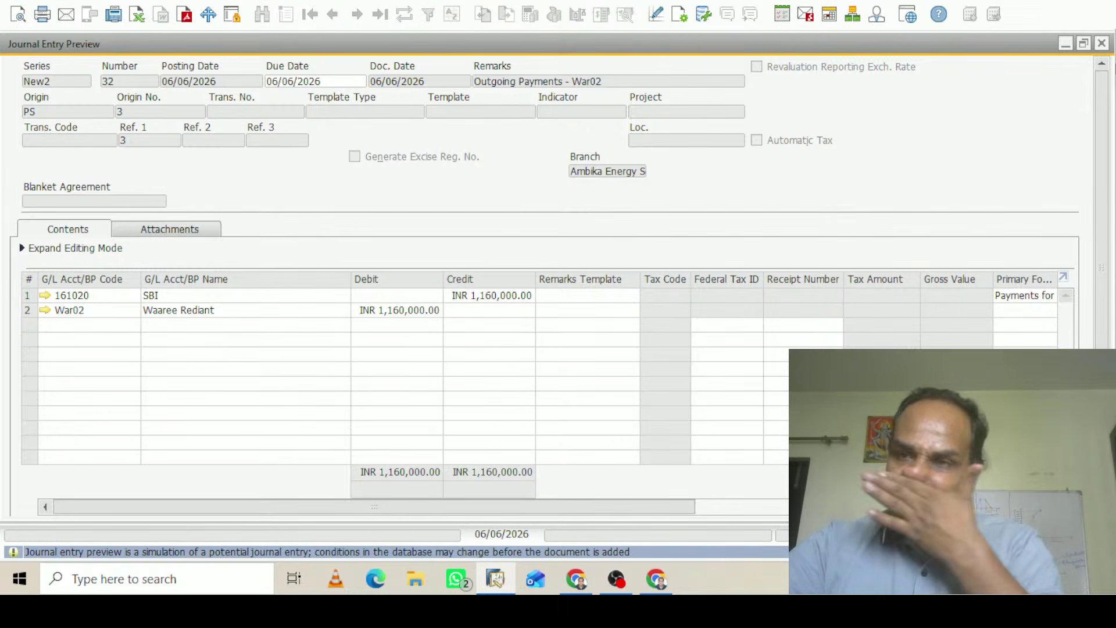
click(1102, 44)
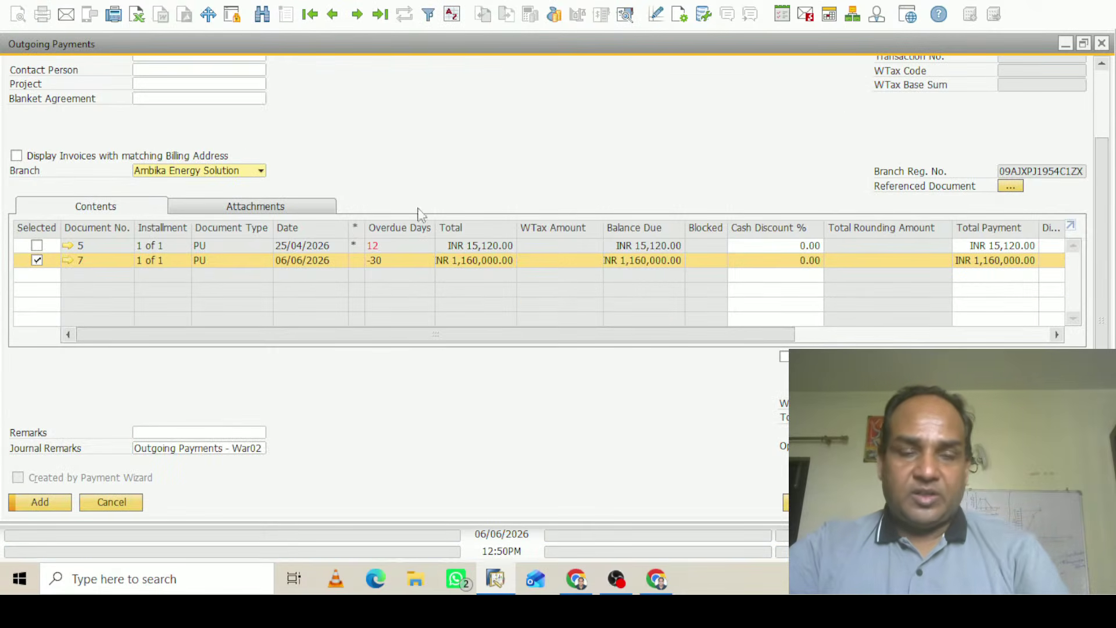
Add the INR 1,160,000.00 outgoing payment and close the Outgoing Payments form
click(40, 502)
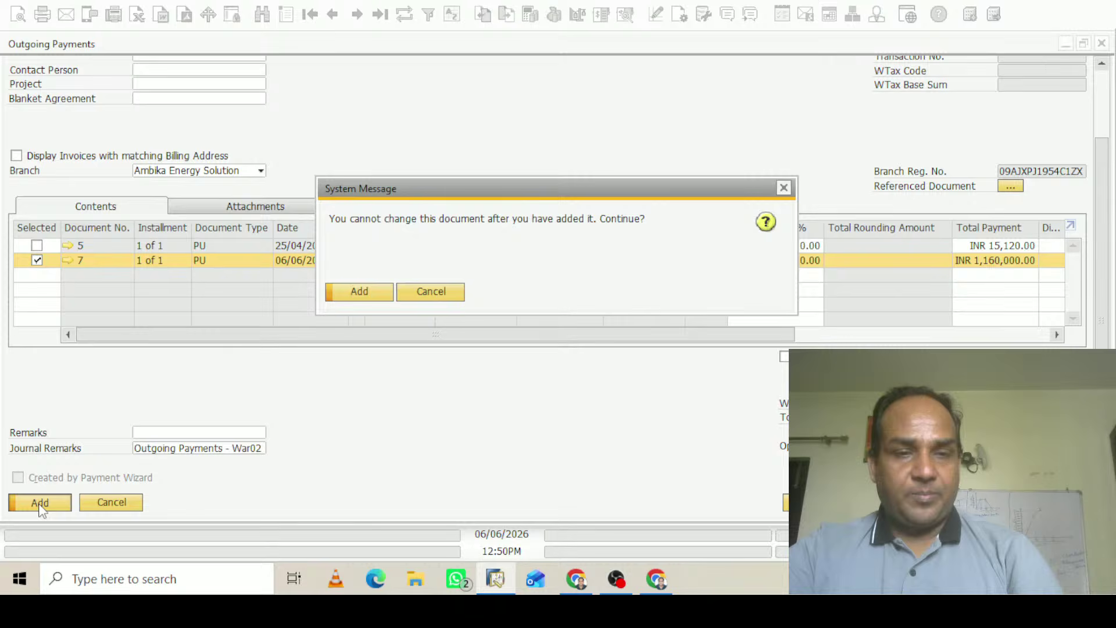
click(371, 294)
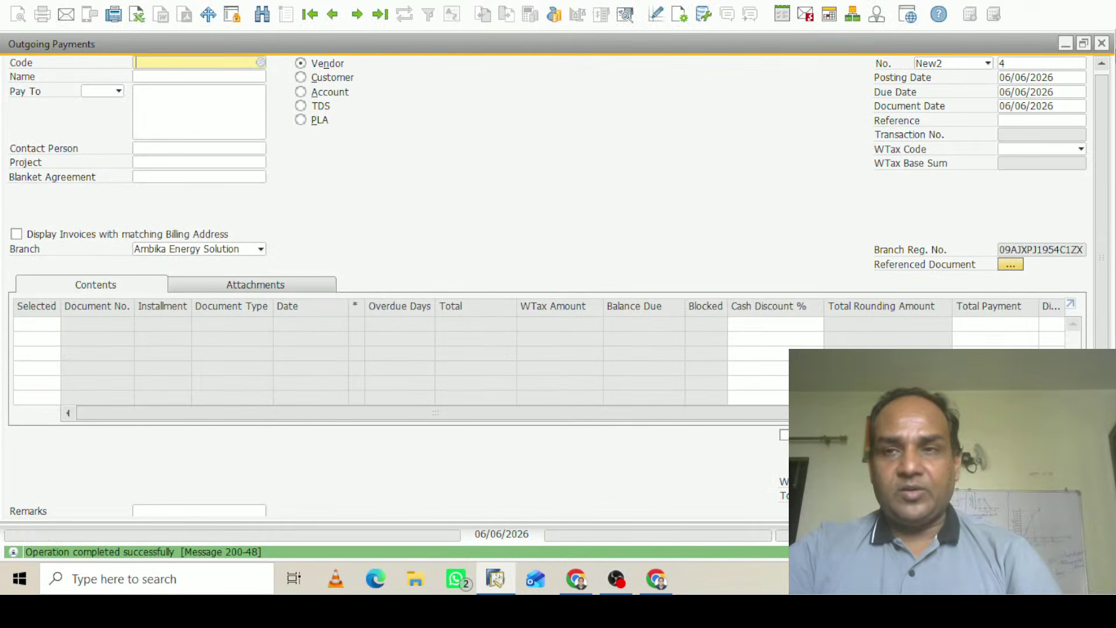
click(1102, 43)
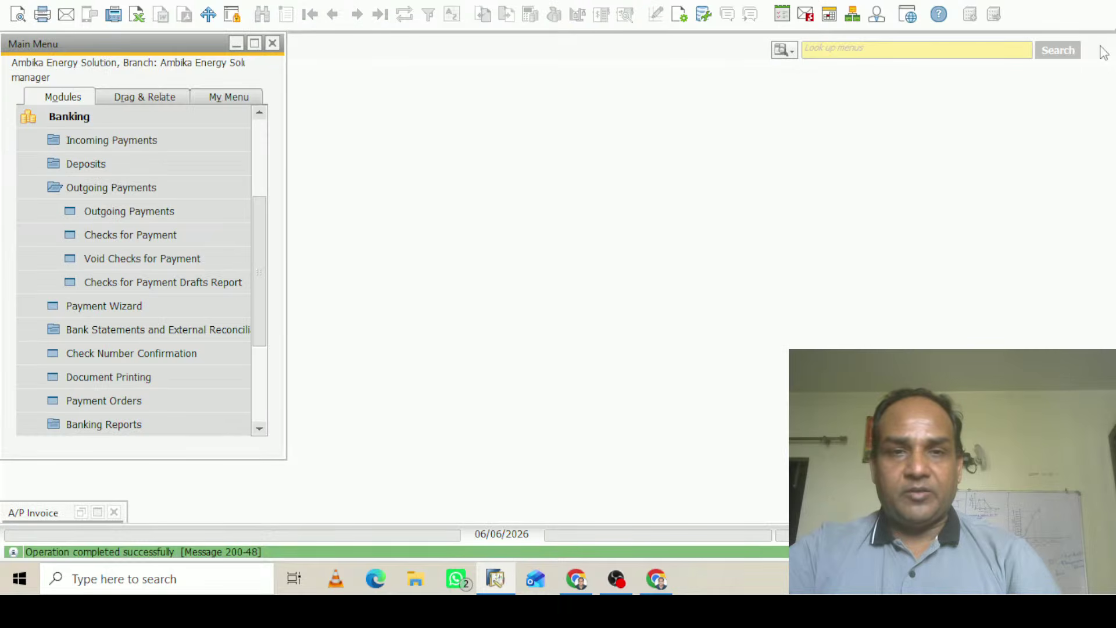
Check A/P invoice 7's Relationship Map for its link to outgoing payment 3, then close the invoice
double_click(105, 513)
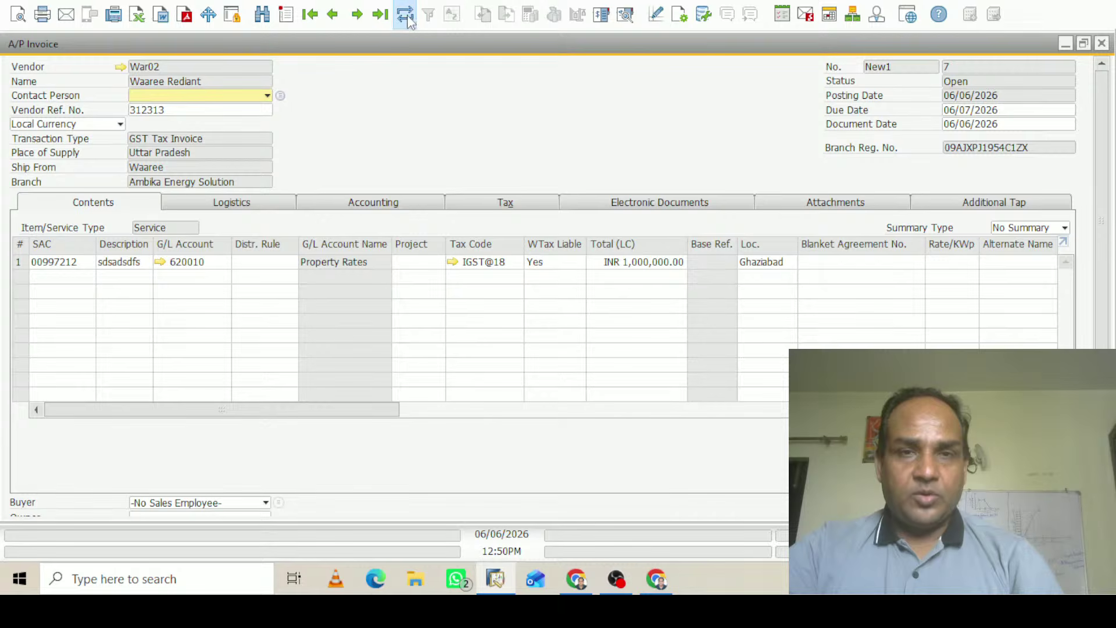
right_click(407, 117)
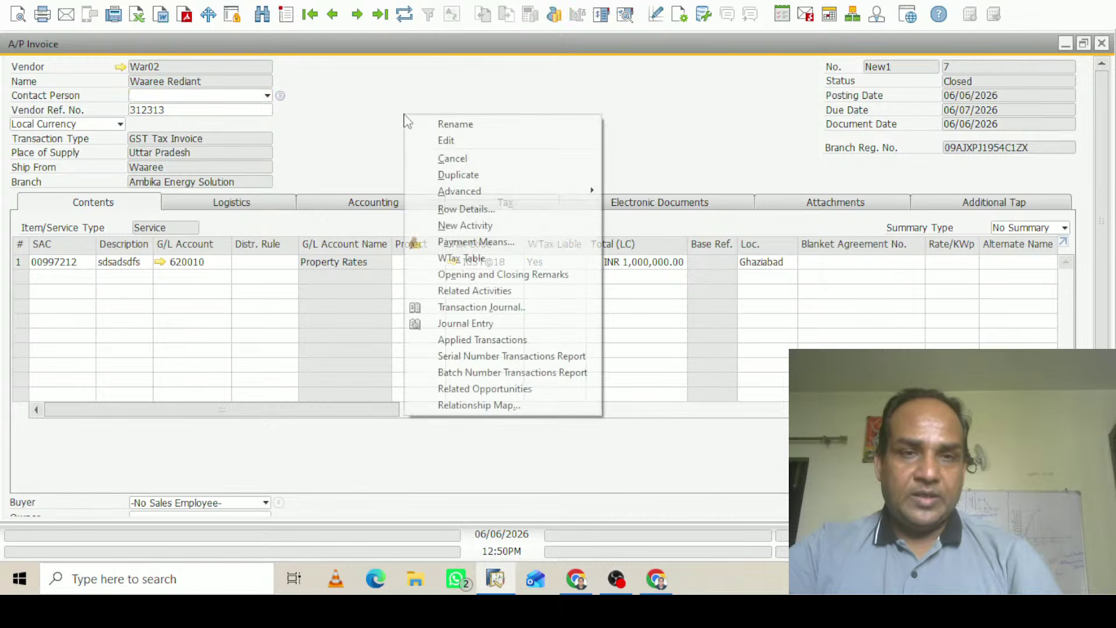
click(486, 405)
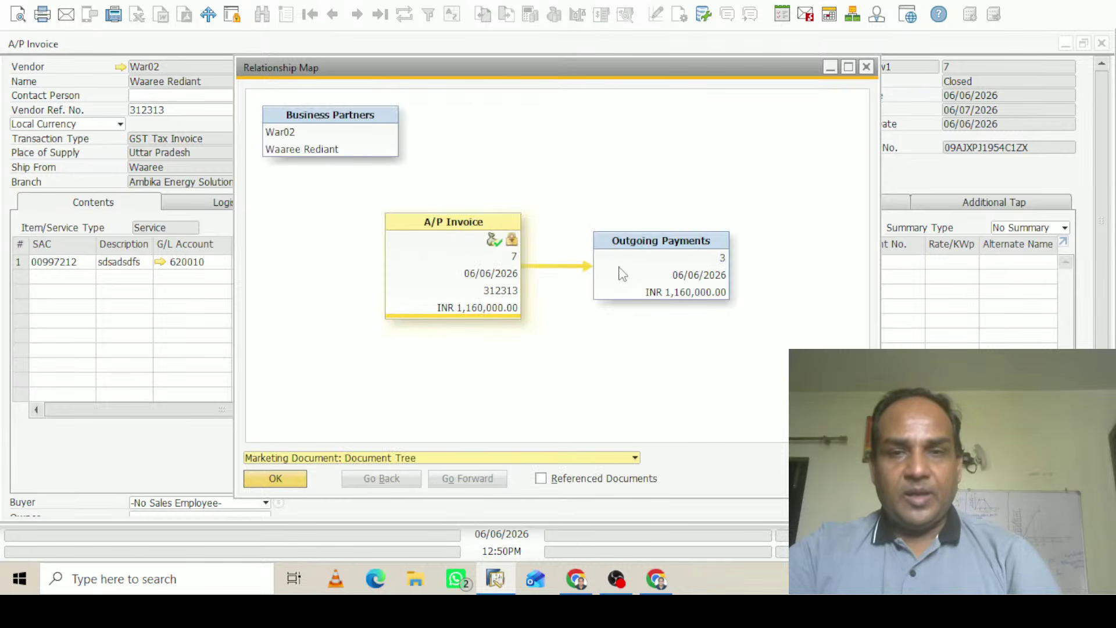
click(867, 67)
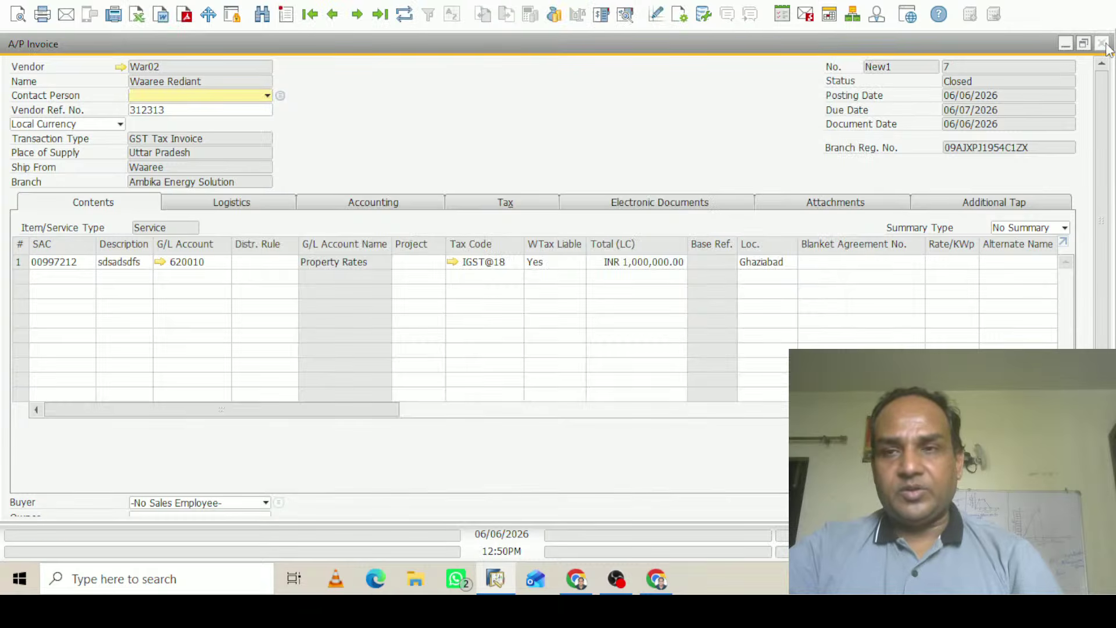
click(1103, 43)
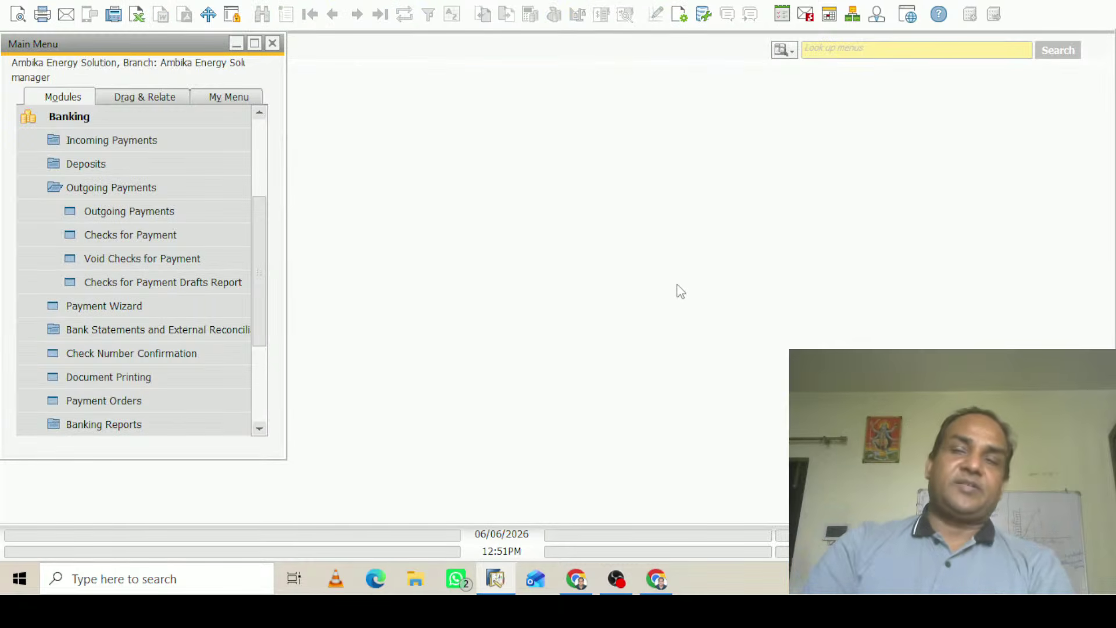
Start a new A/R invoice for the customer with balance 7,023,767.00, accepting the credit-limit warning
click(74, 119)
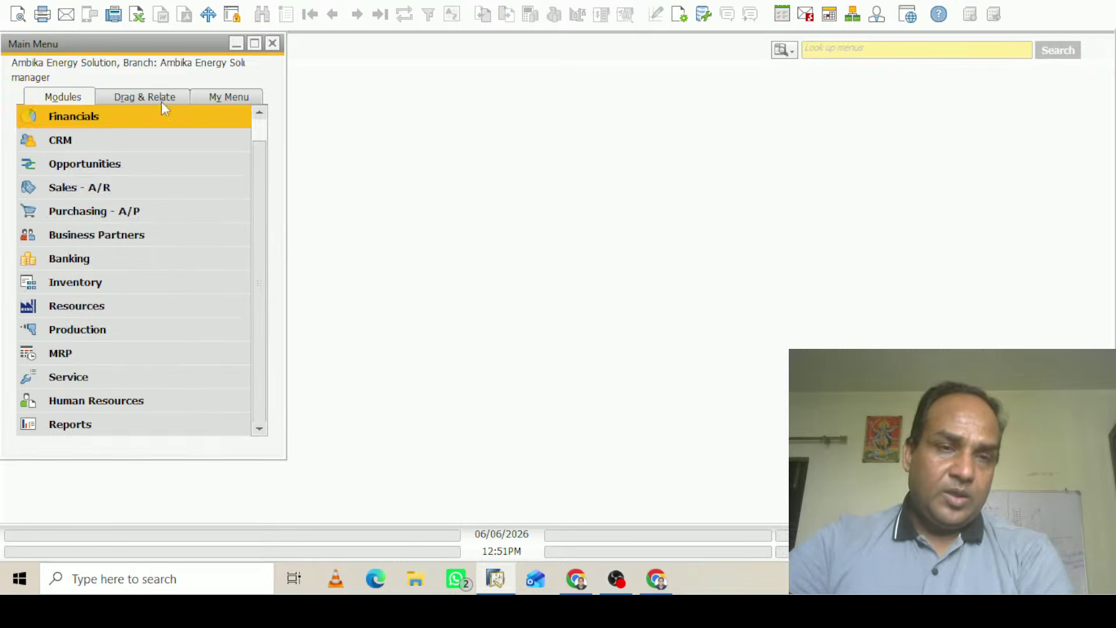
click(75, 190)
click(158, 330)
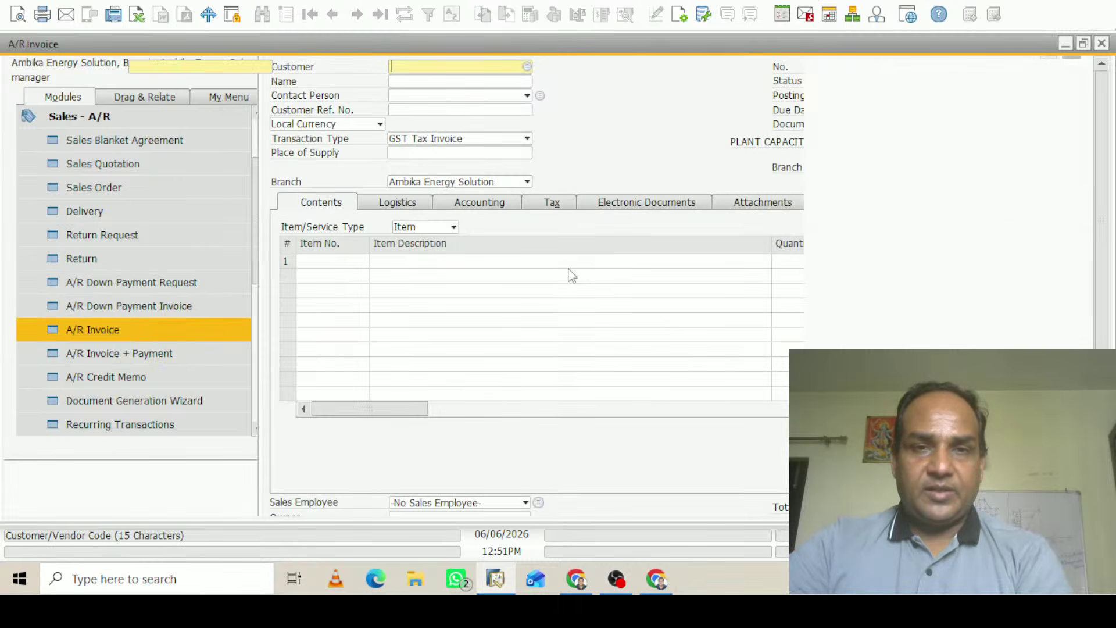
key(Tab)
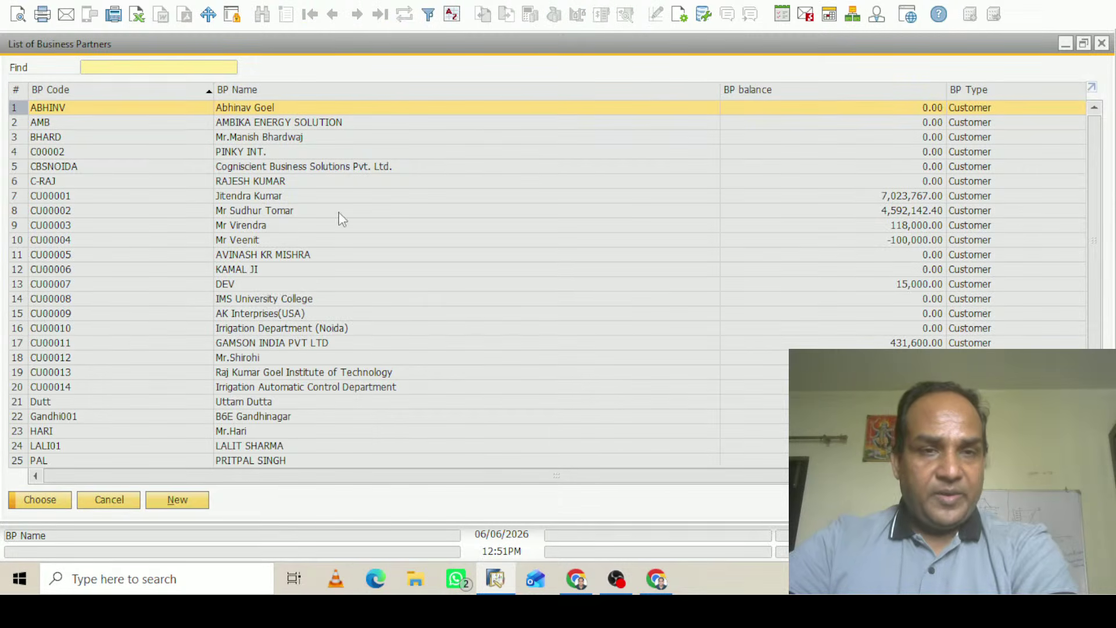
click(264, 197)
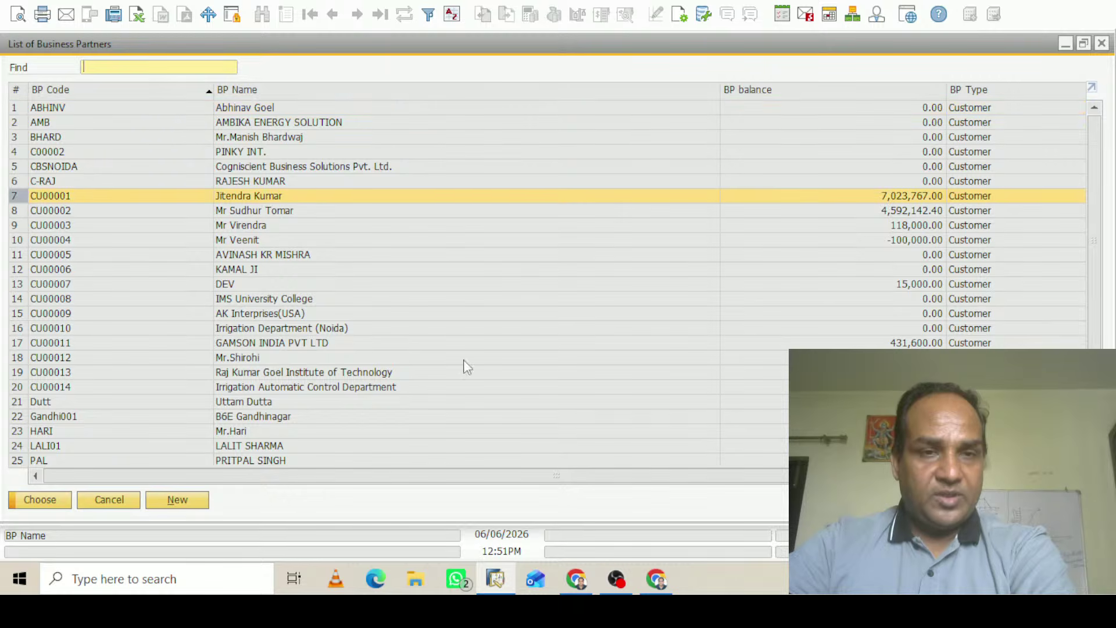
click(47, 503)
click(366, 289)
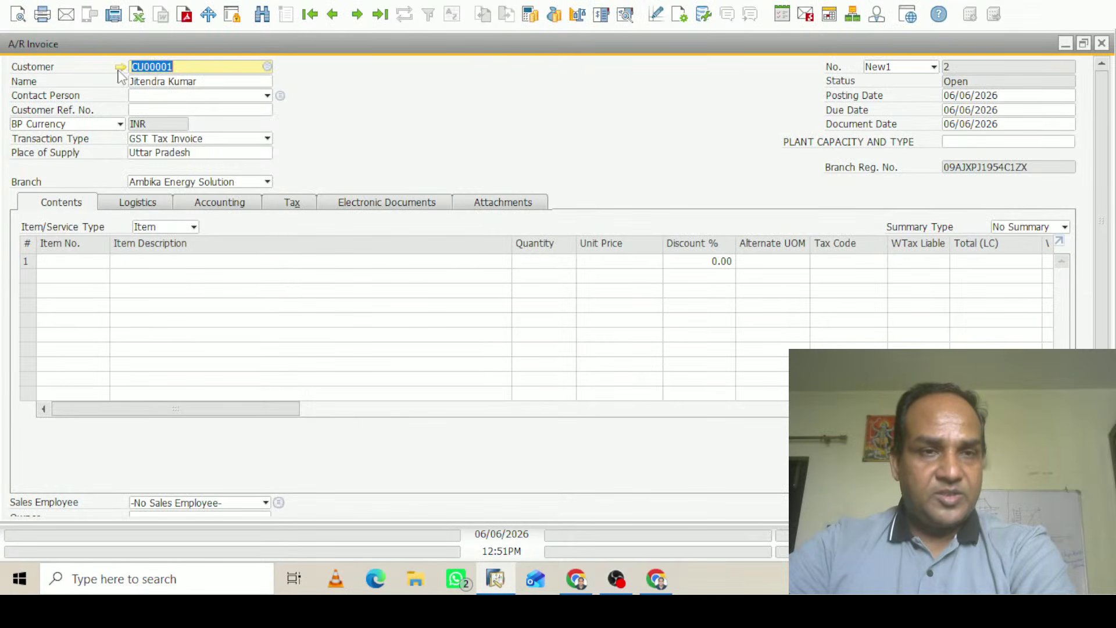
In the customer's master data, allow withholding tax code TCS@1% (TCS1)
click(120, 66)
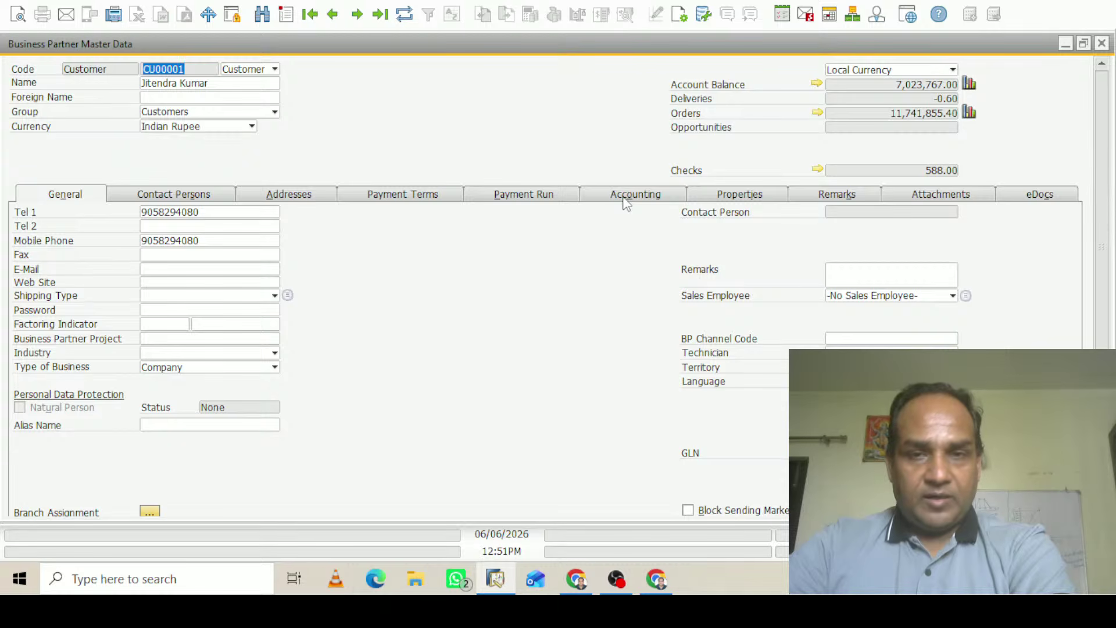
click(625, 201)
click(174, 214)
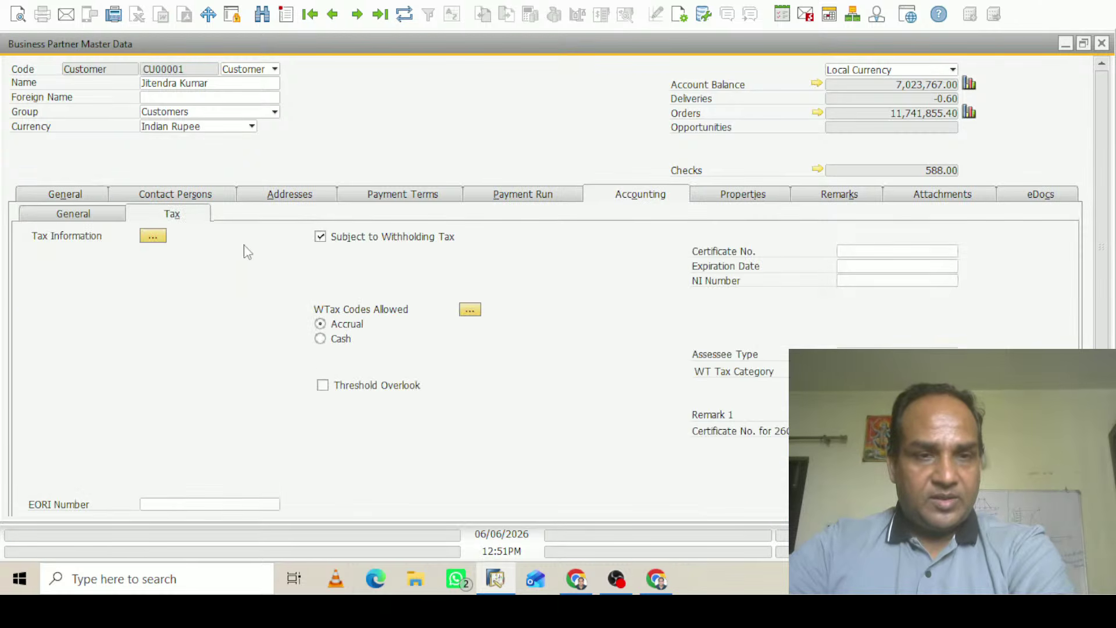
click(470, 310)
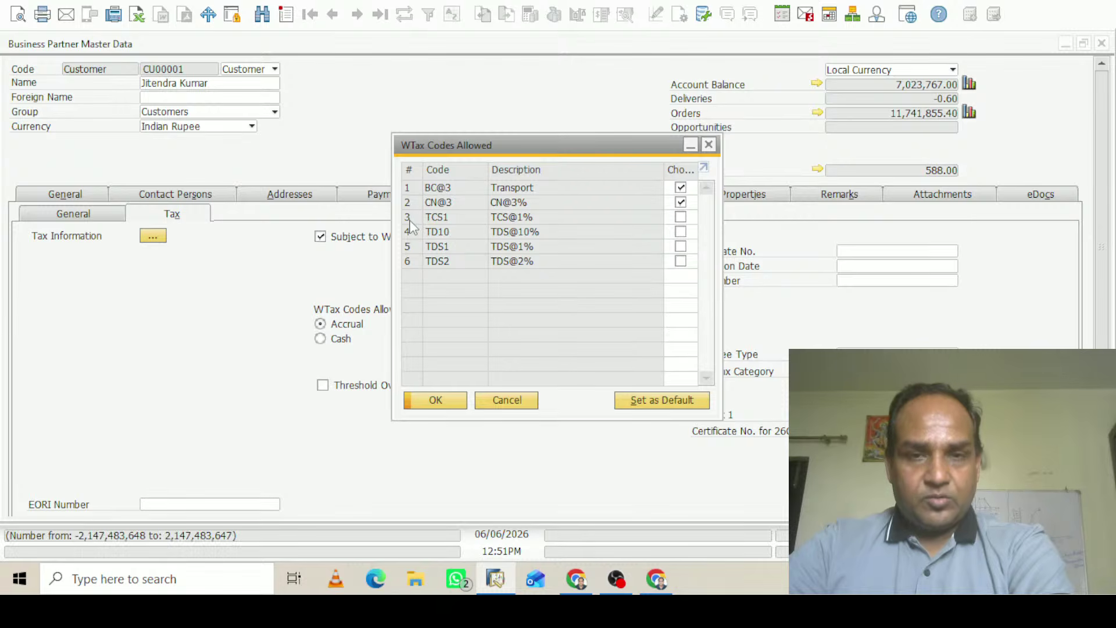
click(431, 218)
click(681, 218)
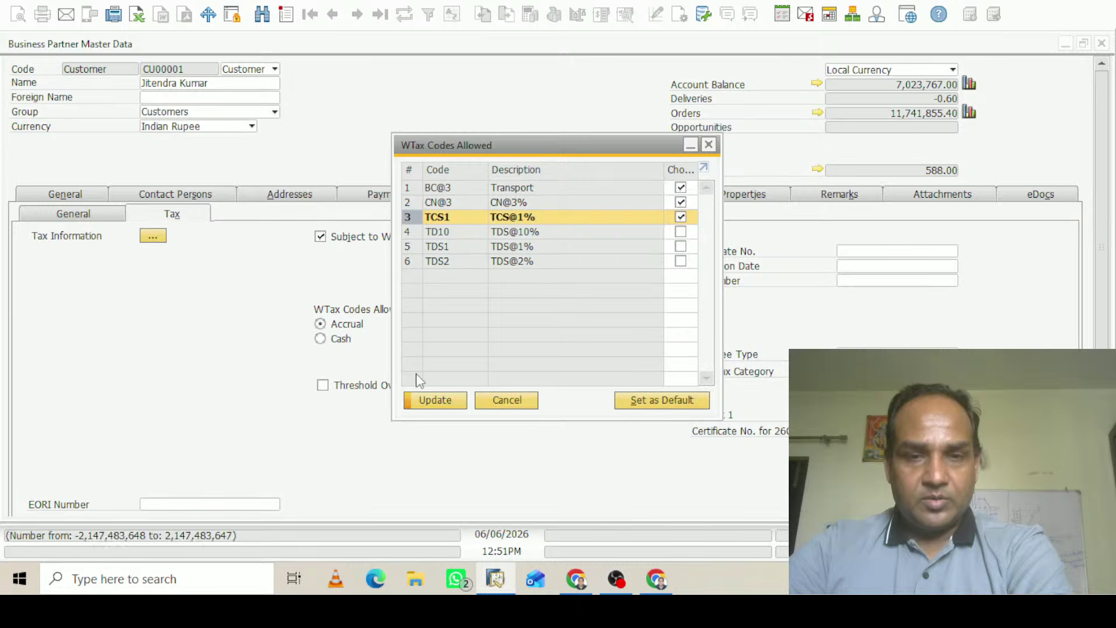
click(436, 400)
click(436, 400)
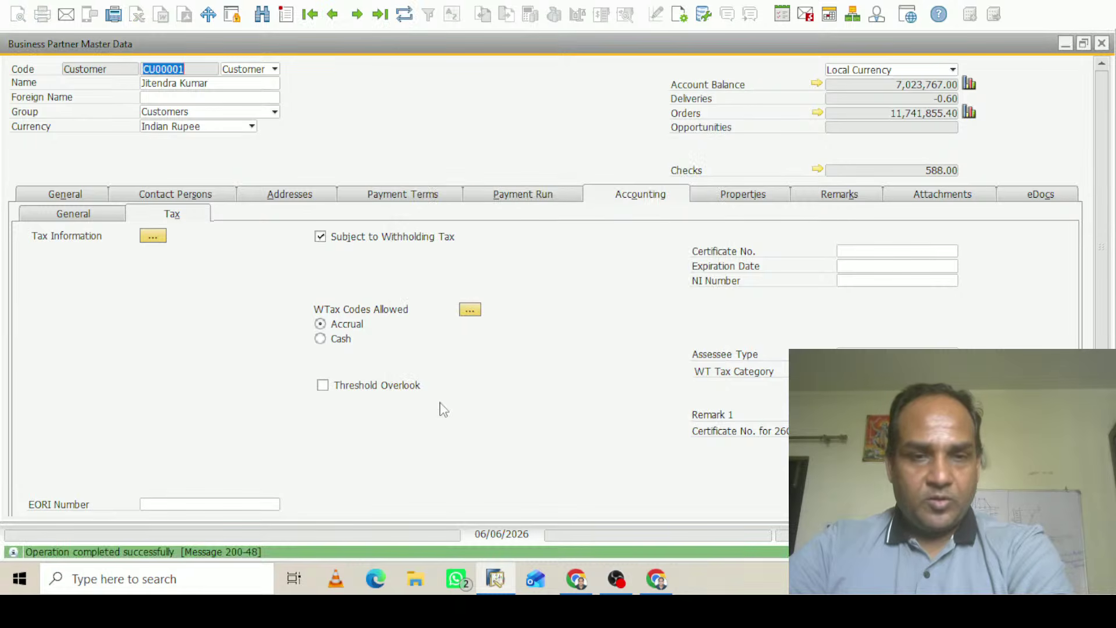
Save the updated customer master data and return to A/R invoice no. 2
scroll(440, 406, down, 3)
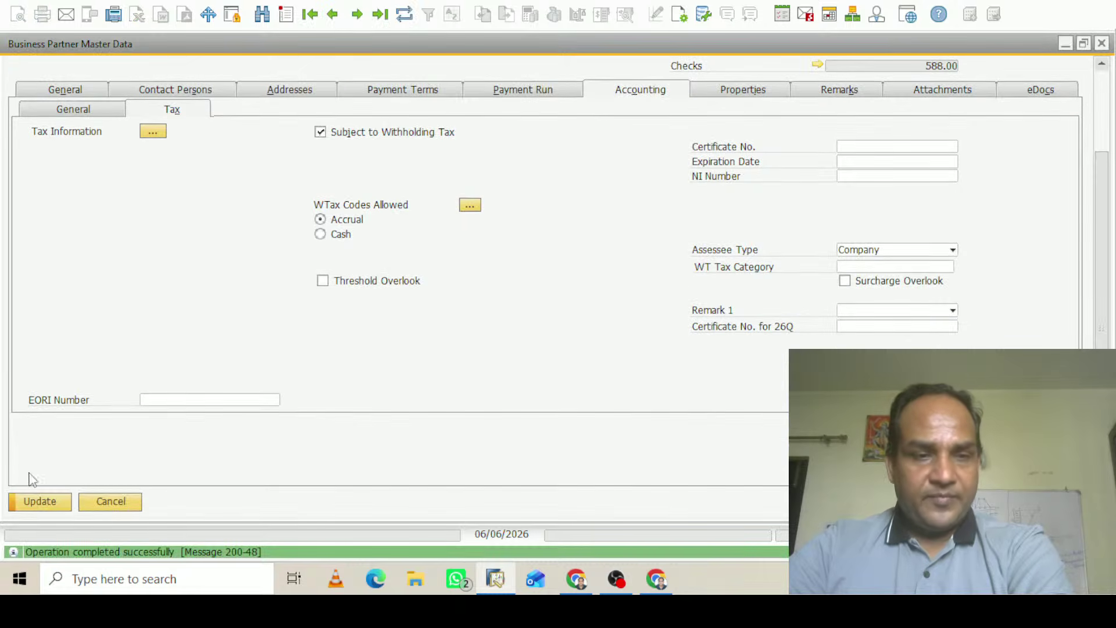
click(40, 501)
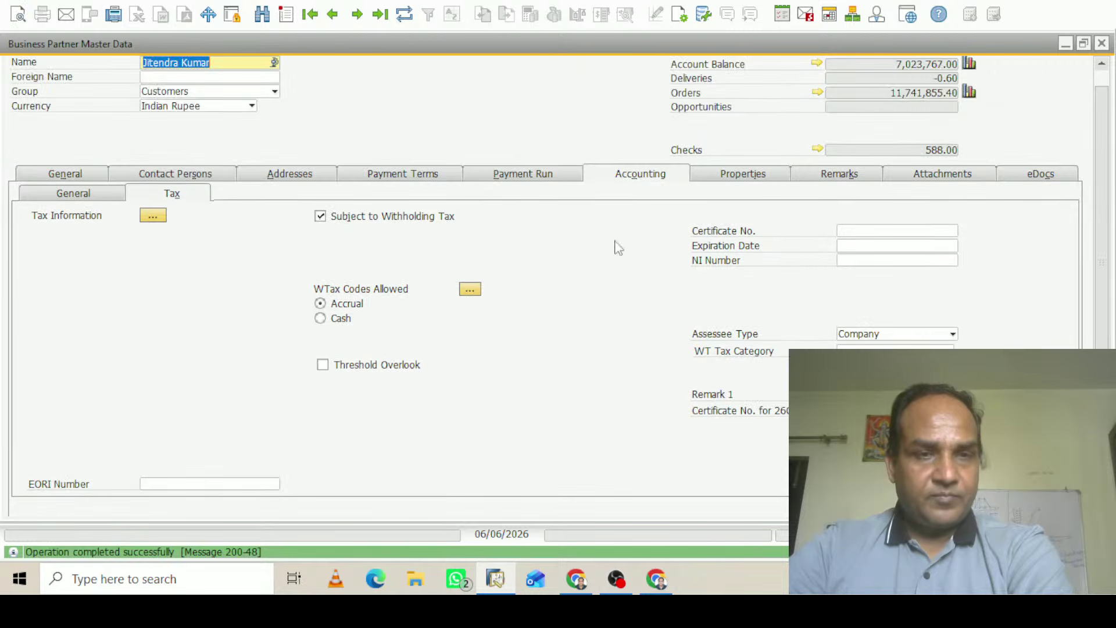
scroll(1107, 341, down, 3)
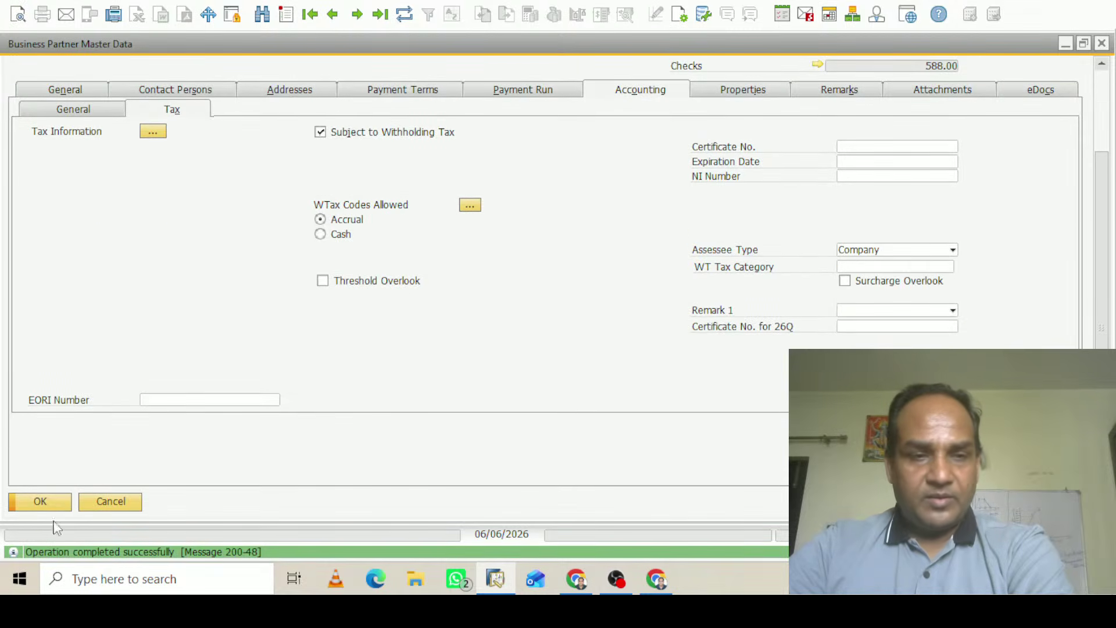
click(56, 500)
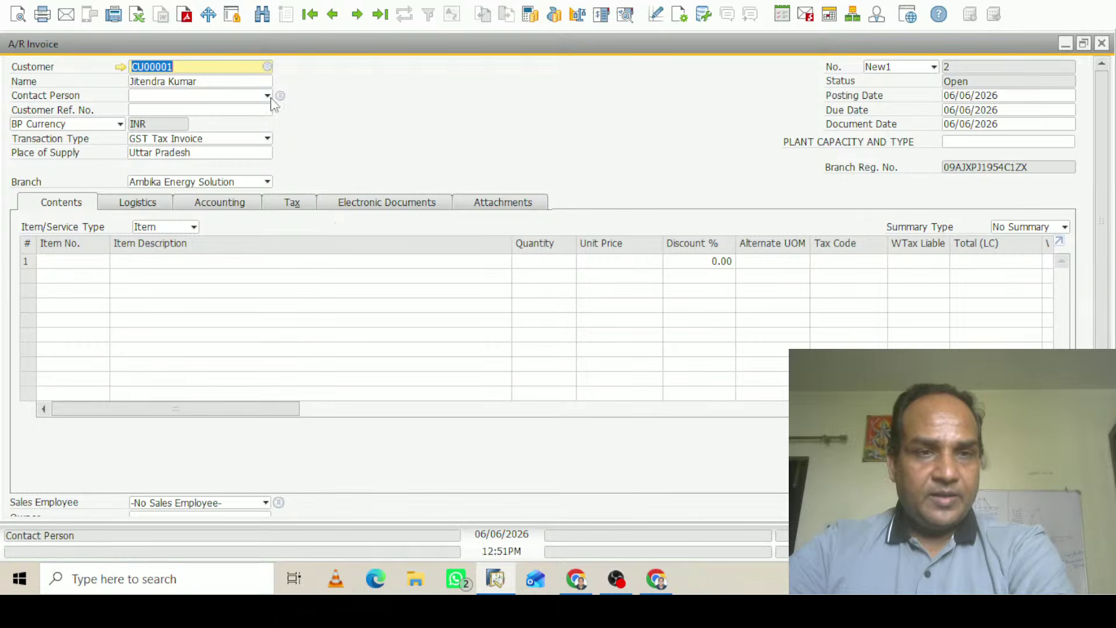
Reselect CU00001 as the invoice customer, accepting the credit-limit warning
key(BackSpace)
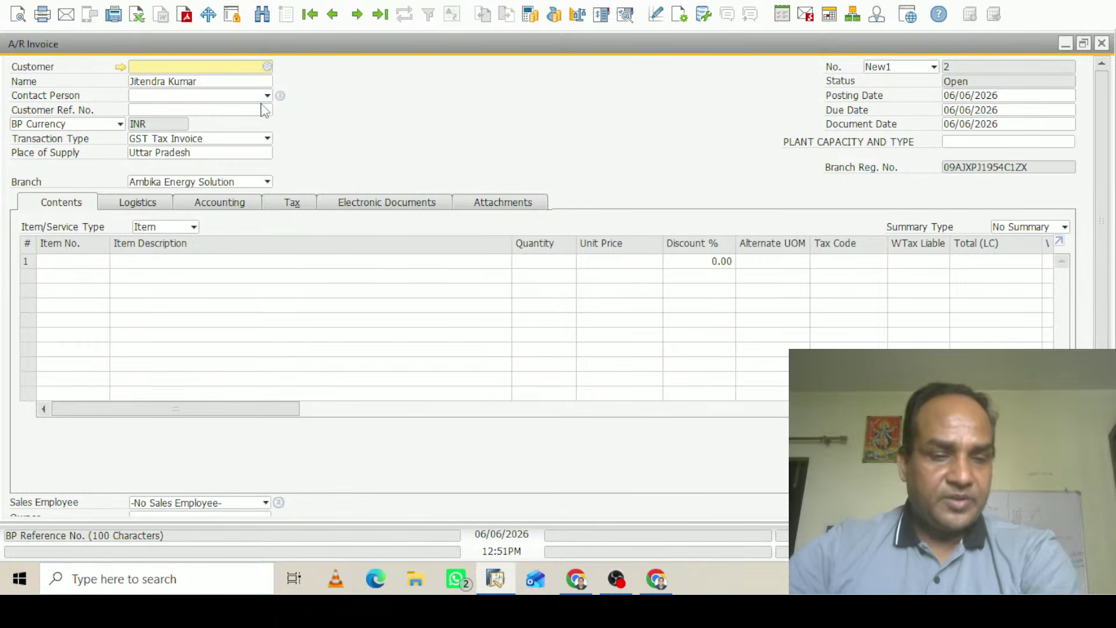
key(Tab)
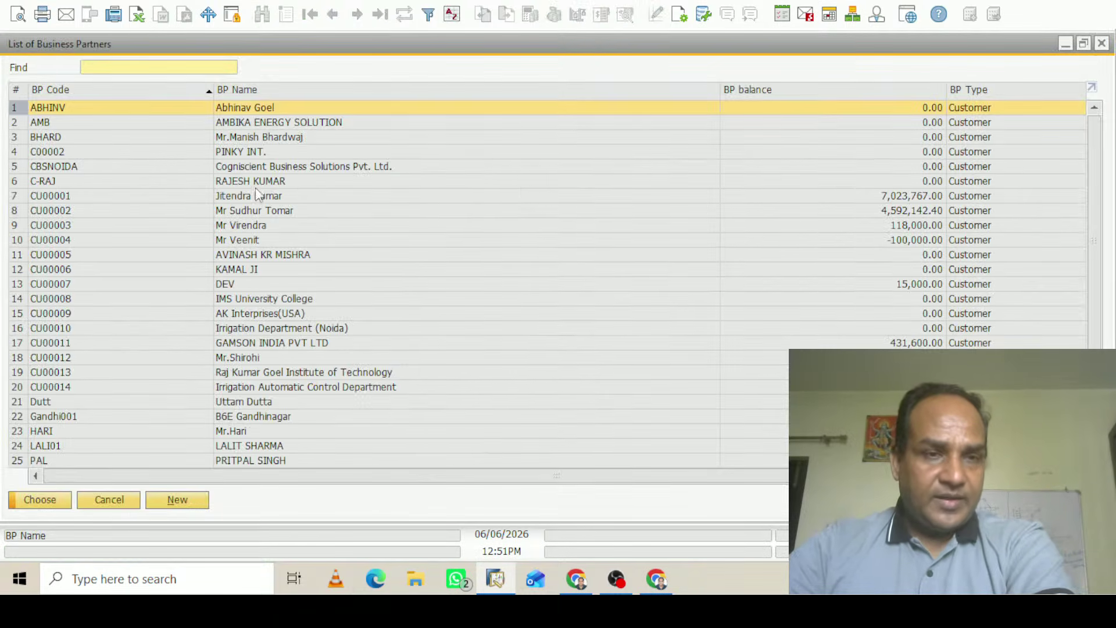
click(82, 195)
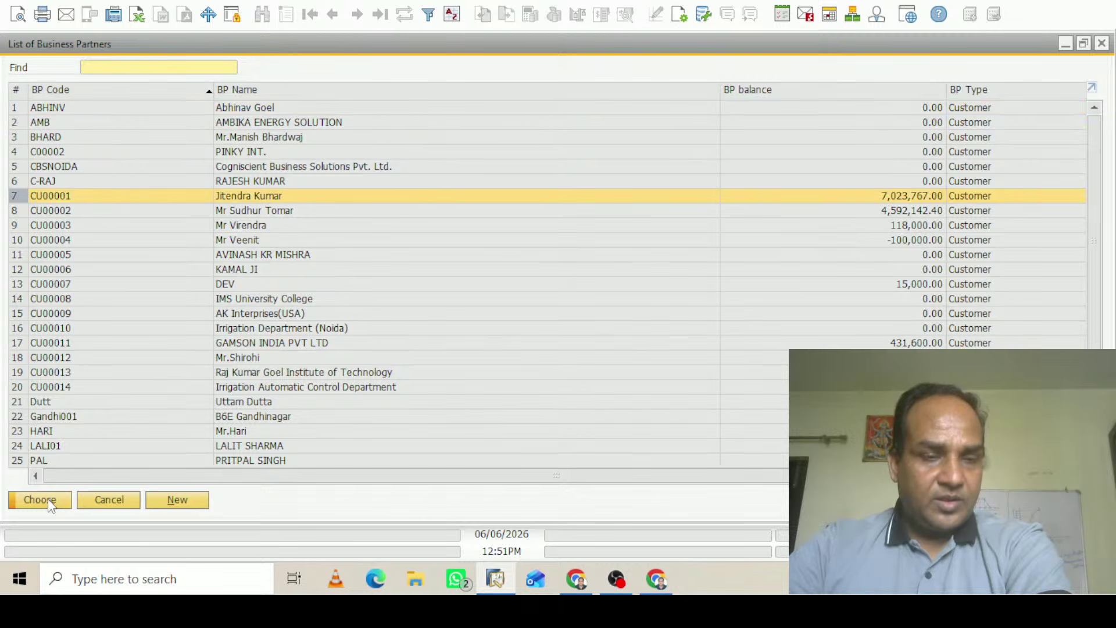
click(68, 497)
click(360, 290)
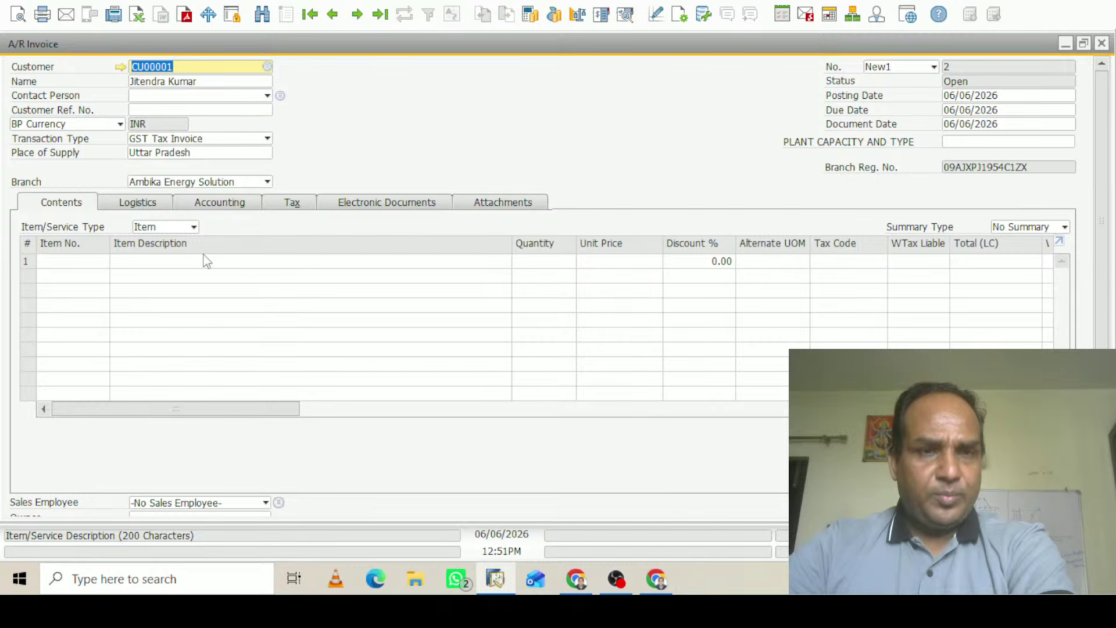
Add SCRAP Material (SCARP001) on line 1 with quantity 10 at unit price 10,000
click(94, 260)
click(103, 261)
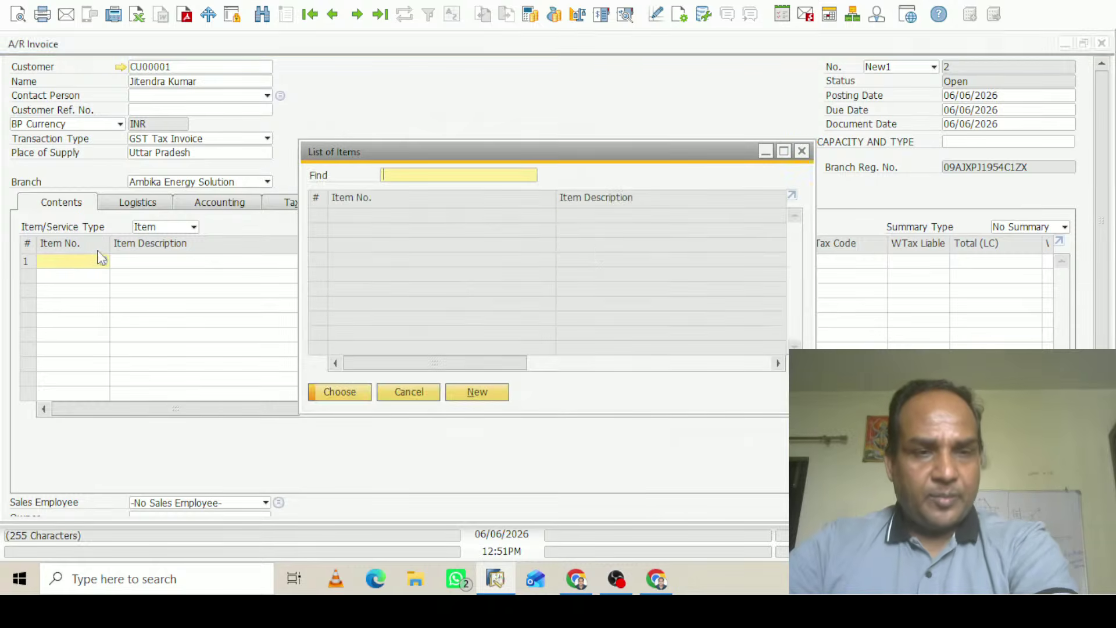
double_click(328, 90)
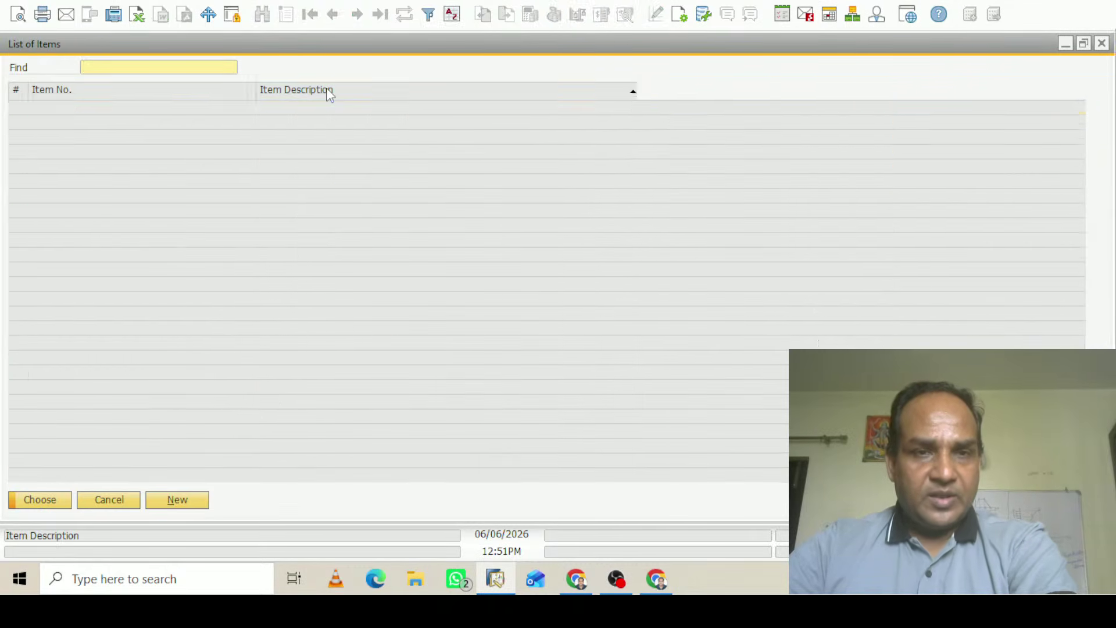
text(scr)
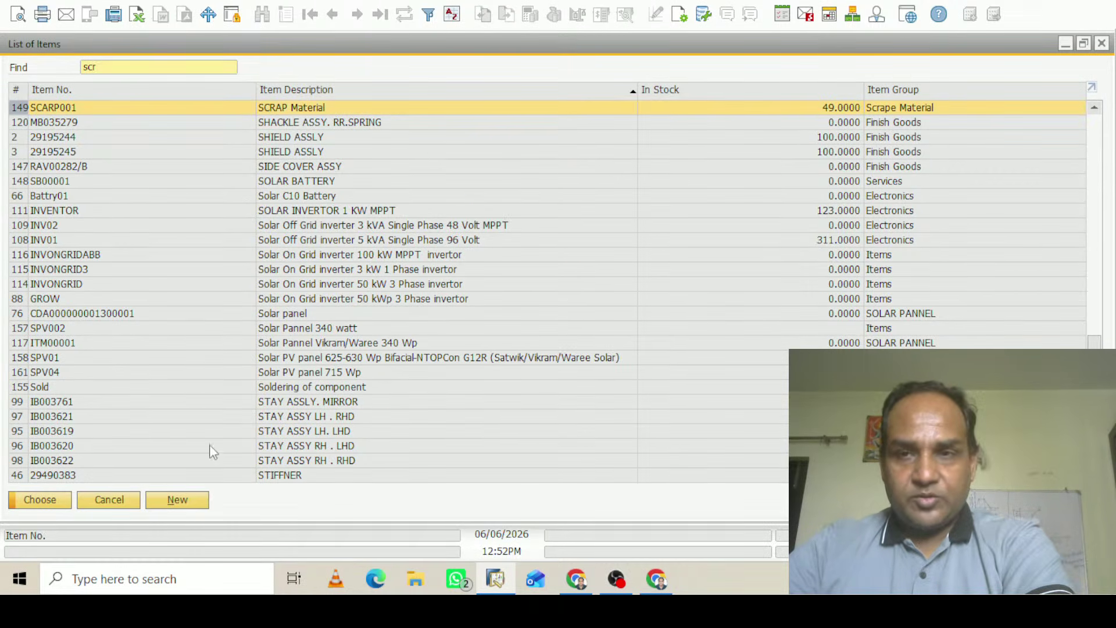
click(51, 498)
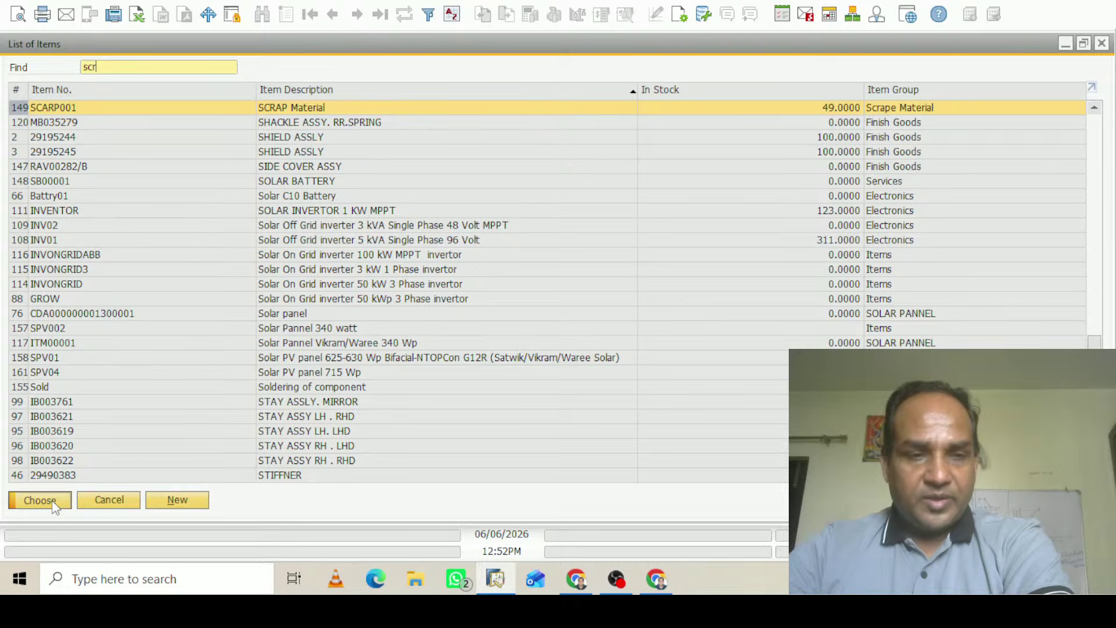
click(548, 262)
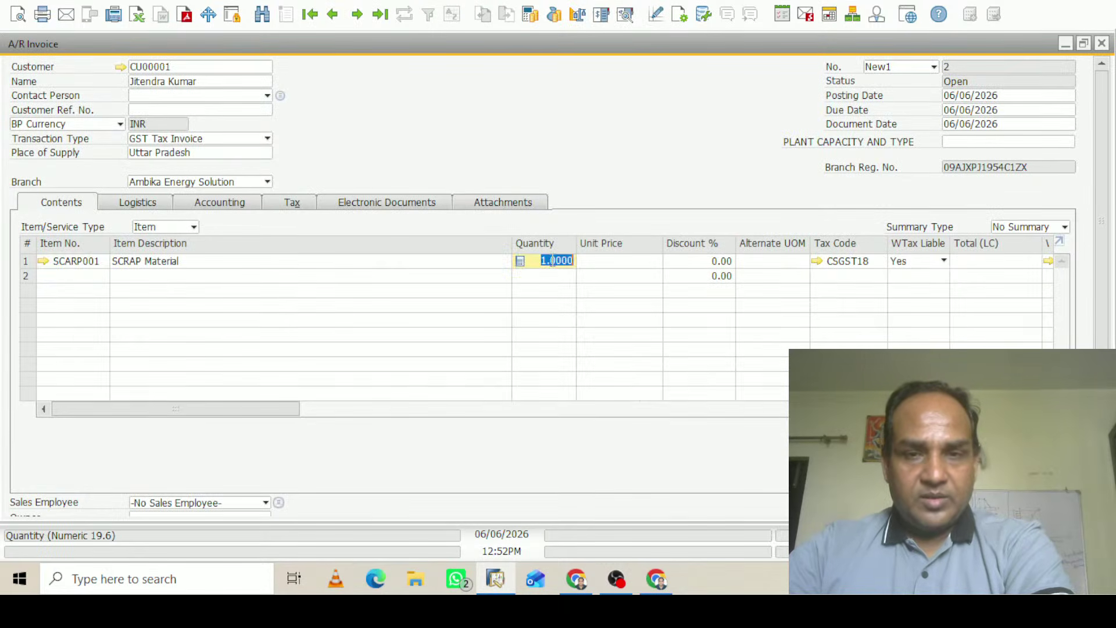
text(1)
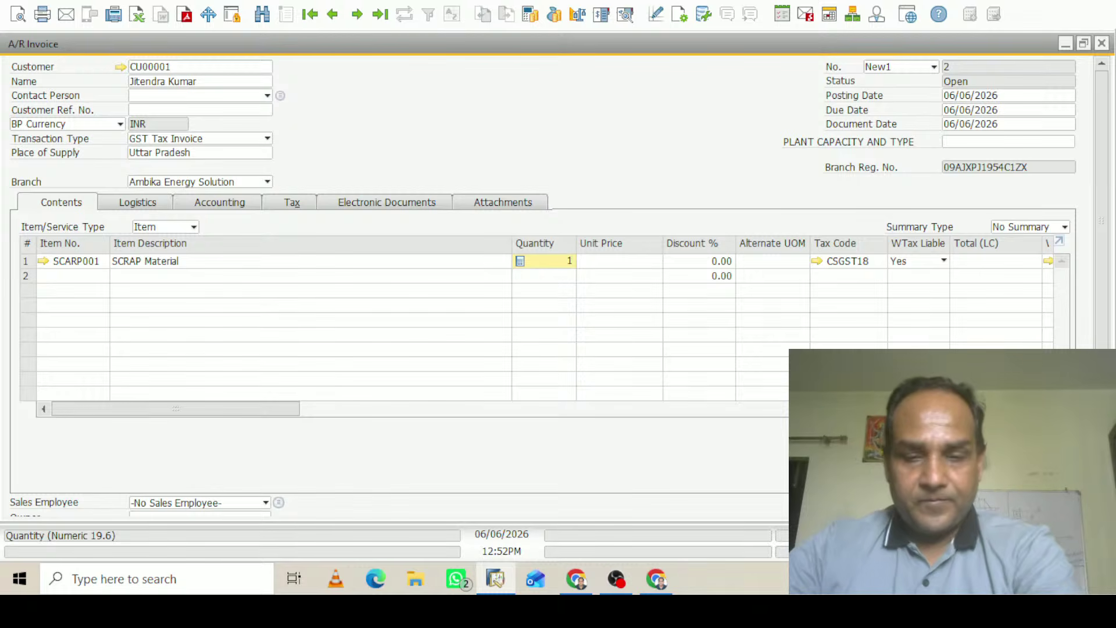
text(0)
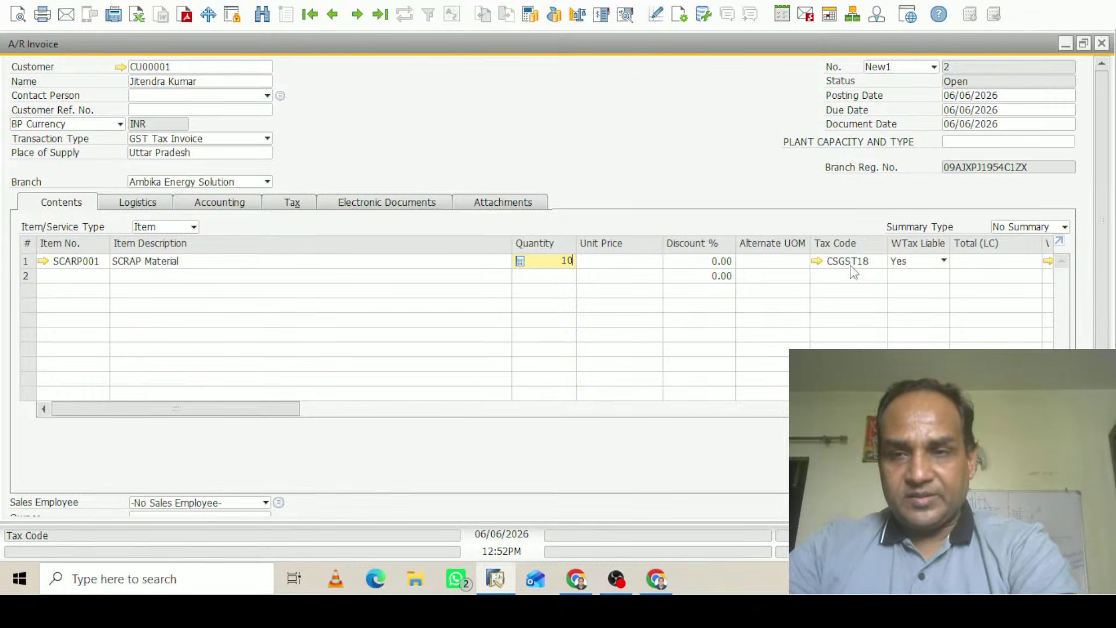
click(634, 261)
text(10,00)
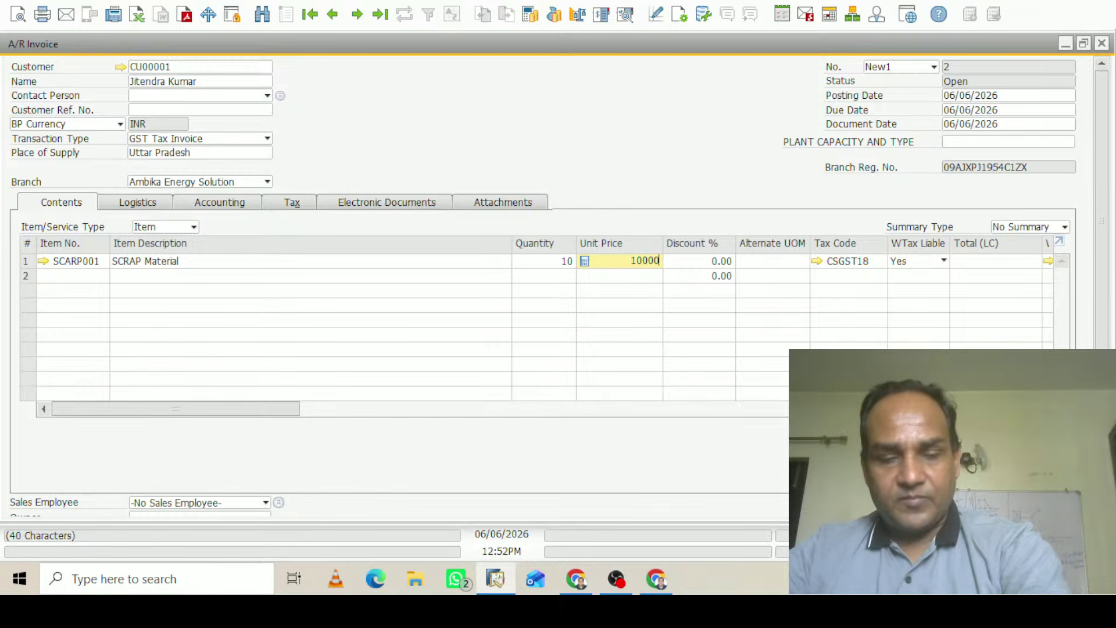
text(0)
key(Tab)
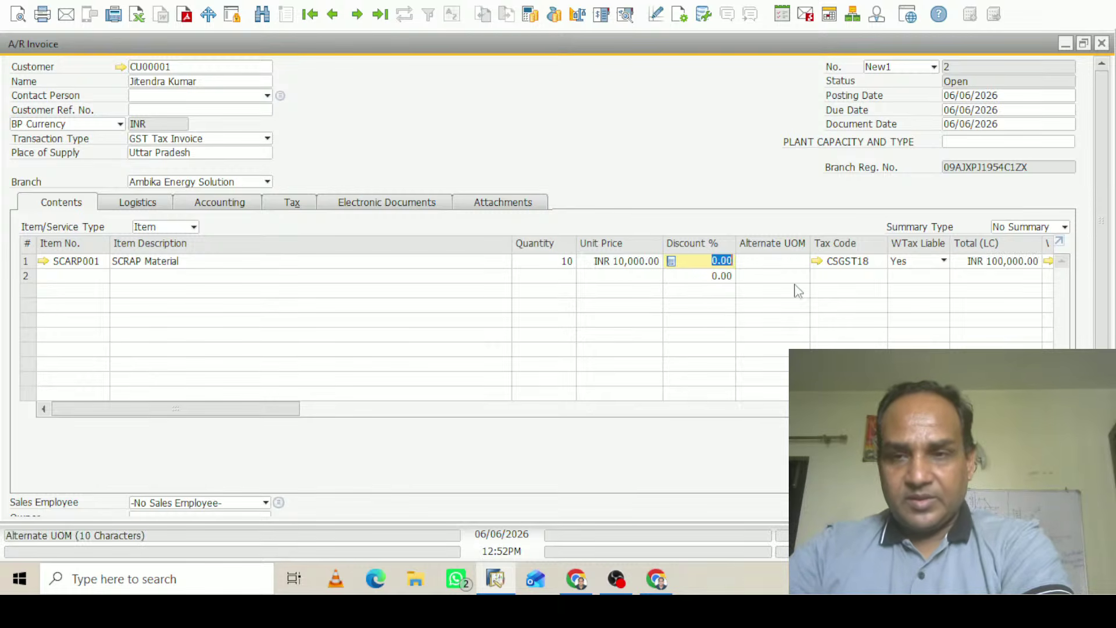
drag(1106, 250, 1110, 357)
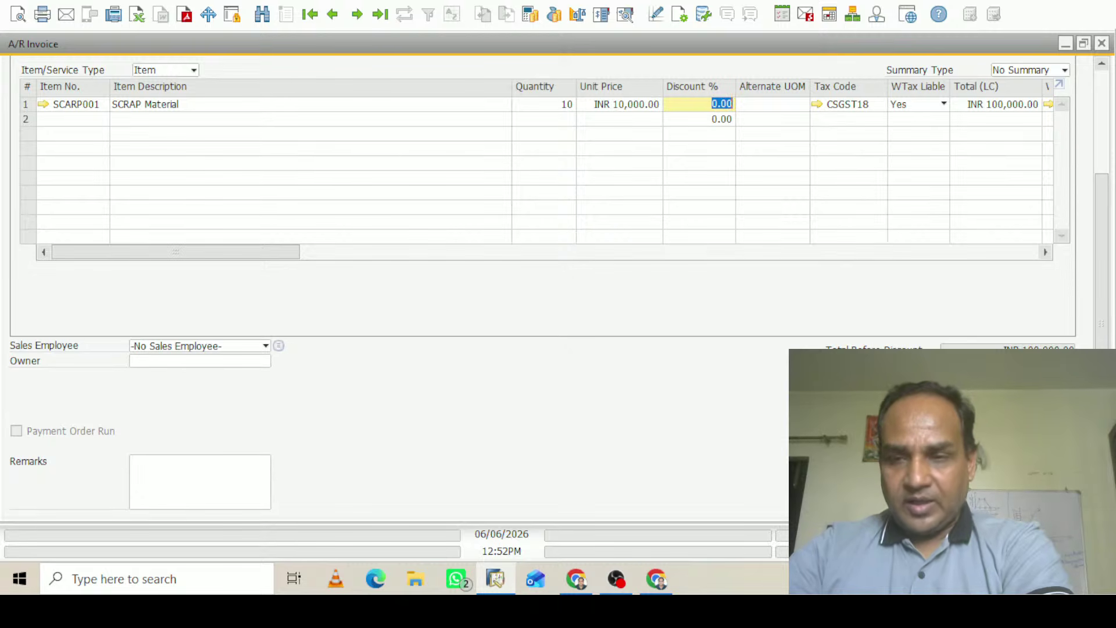
Review the Withholding Tax Table showing TCS1 withholding INR 1,000.00
click(934, 434)
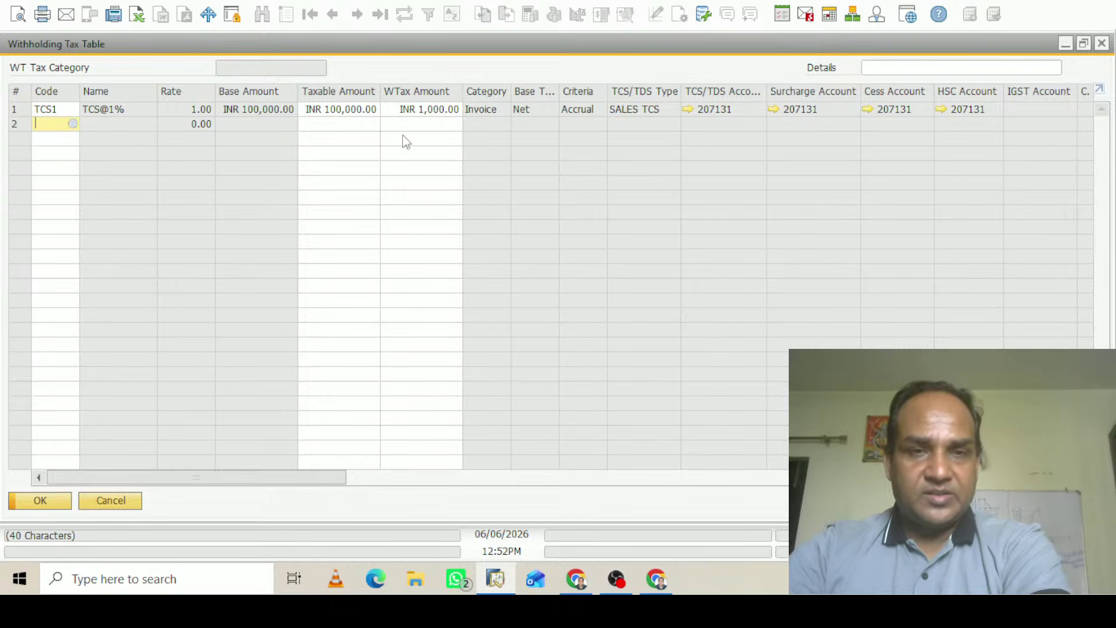
click(1102, 43)
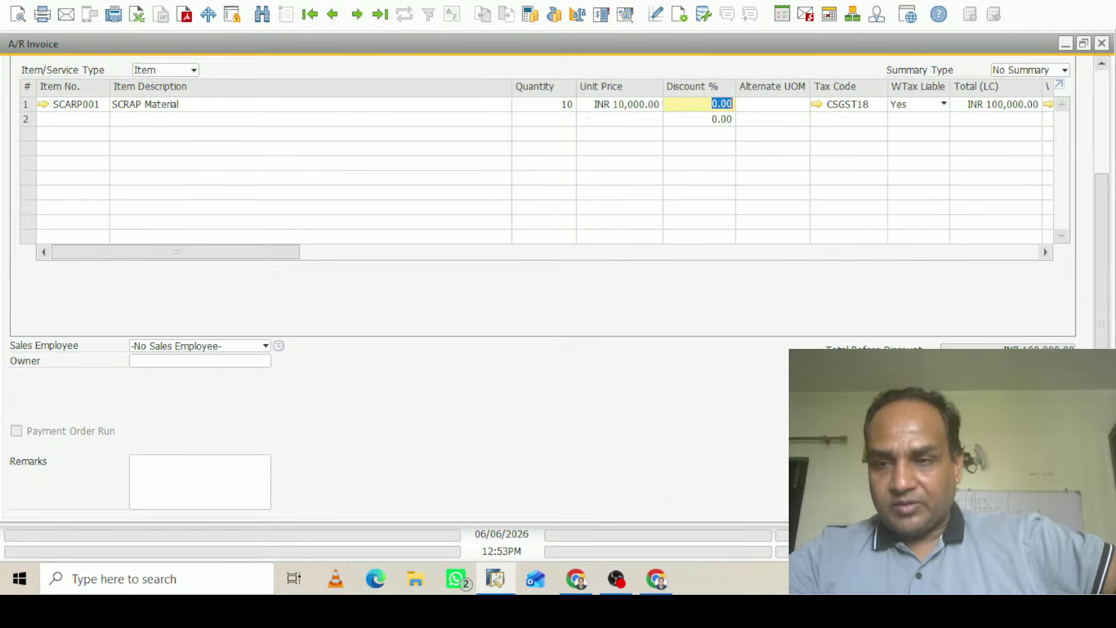
scroll(1101, 262, up, 5)
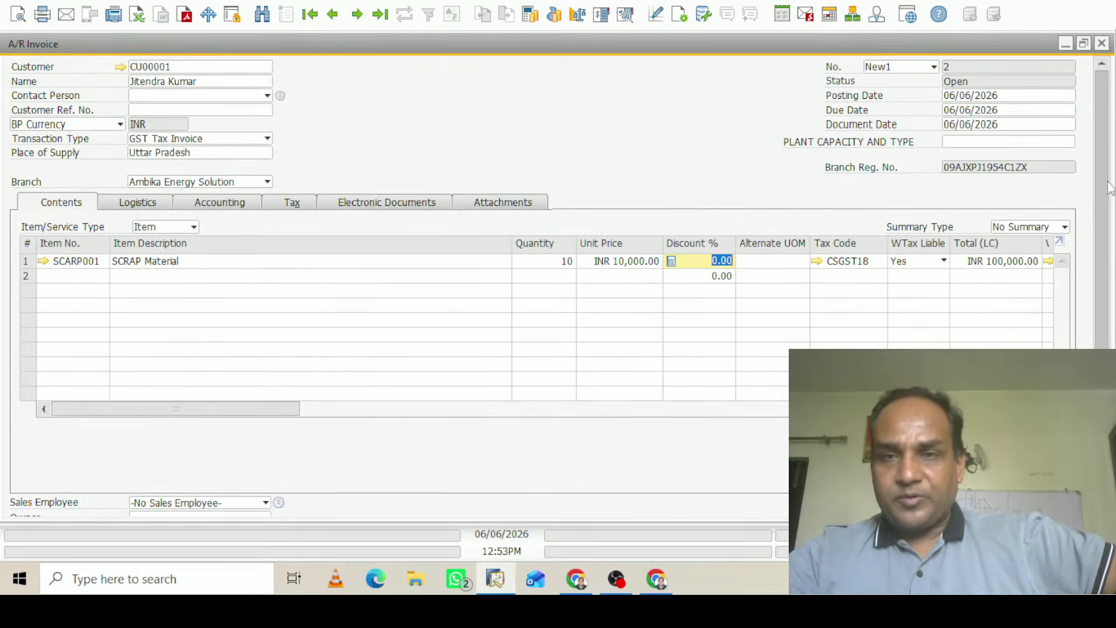
click(625, 15)
double_click(749, 130)
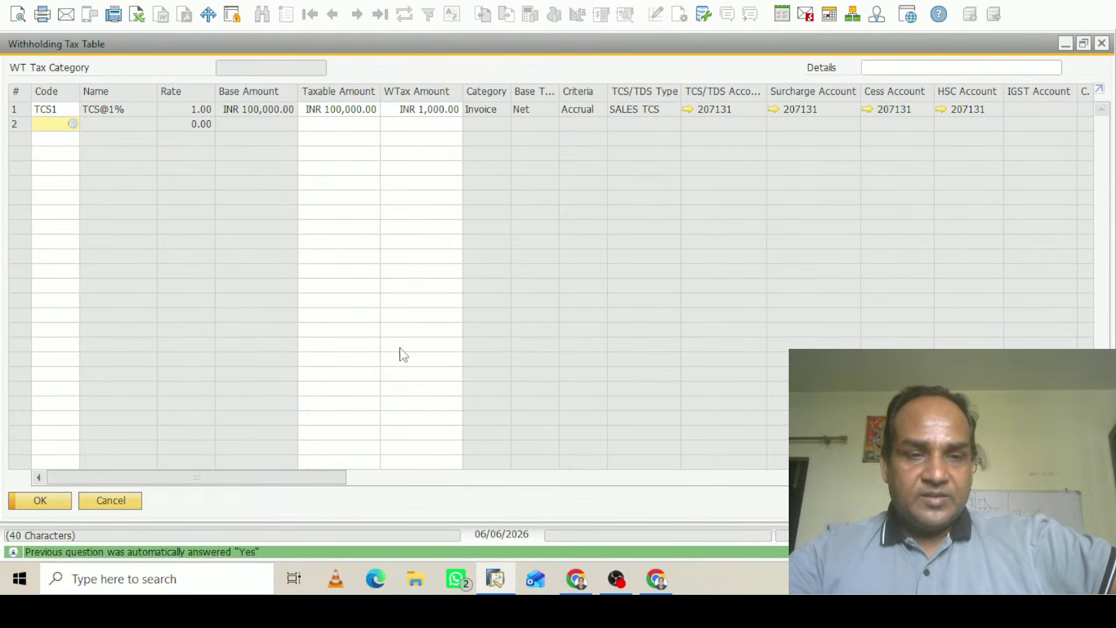
click(125, 501)
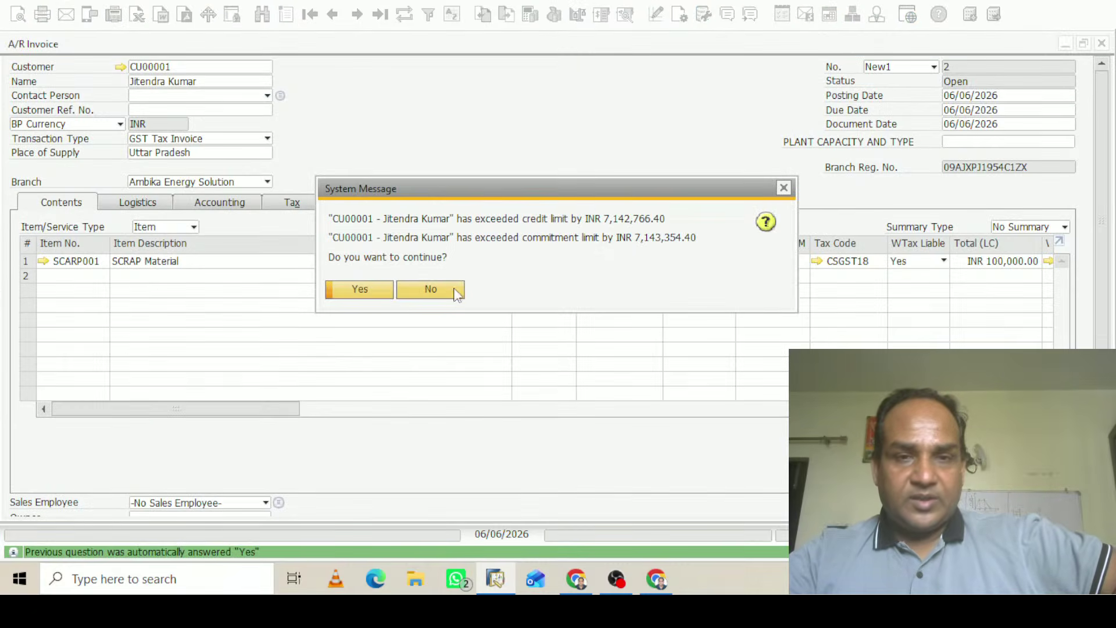
Try posting the invoice, auto-allocating five units each from batches DFDSA and AFB
key(Return)
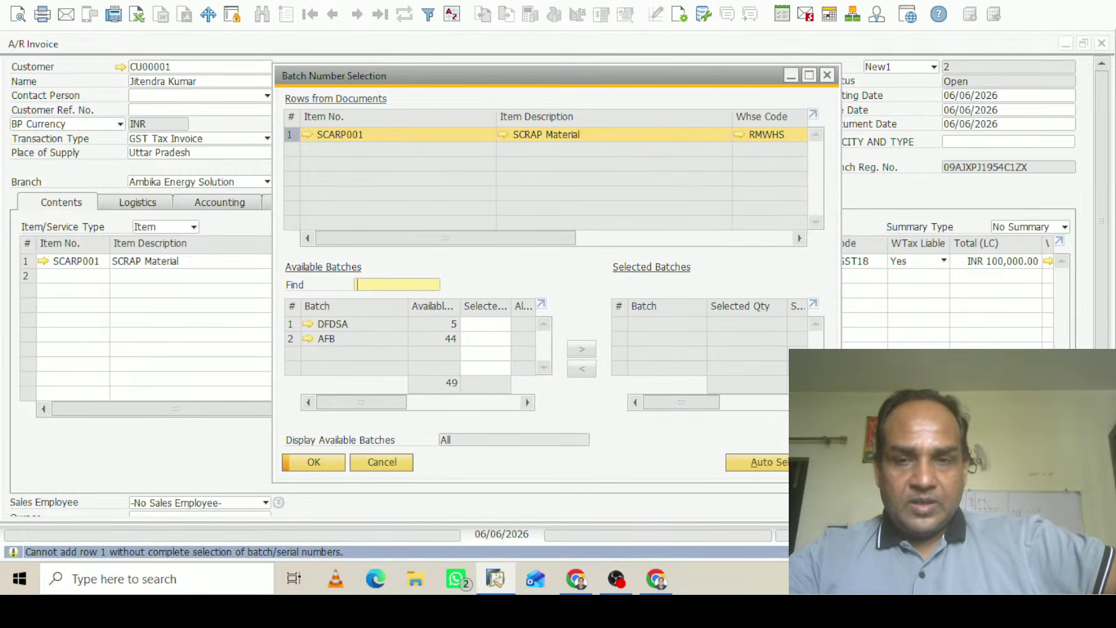
click(771, 465)
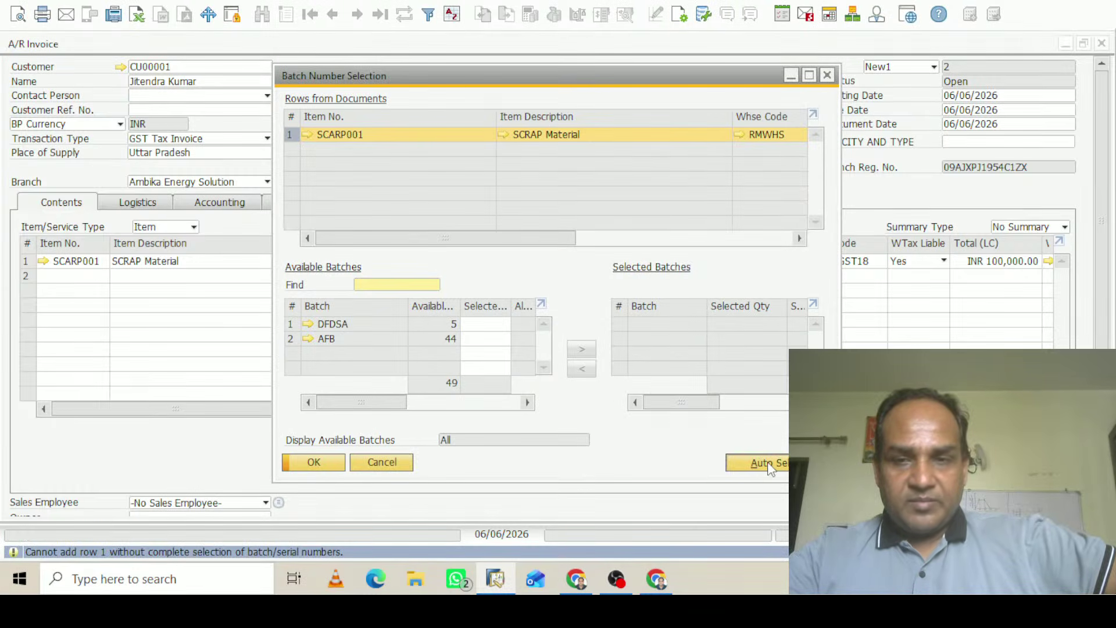
click(329, 464)
click(328, 464)
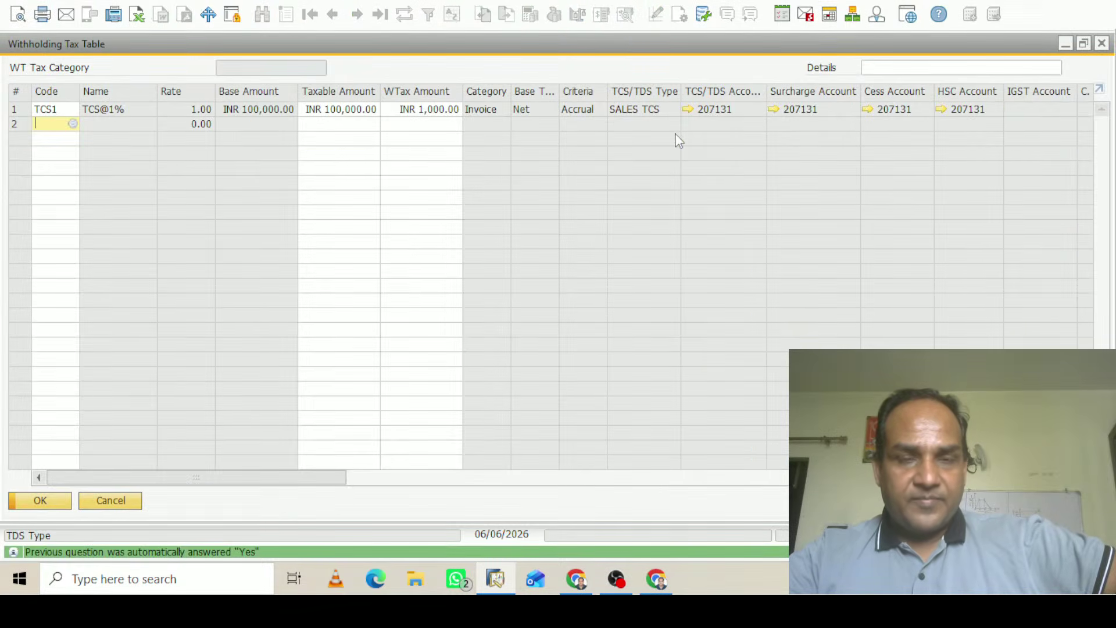
click(55, 503)
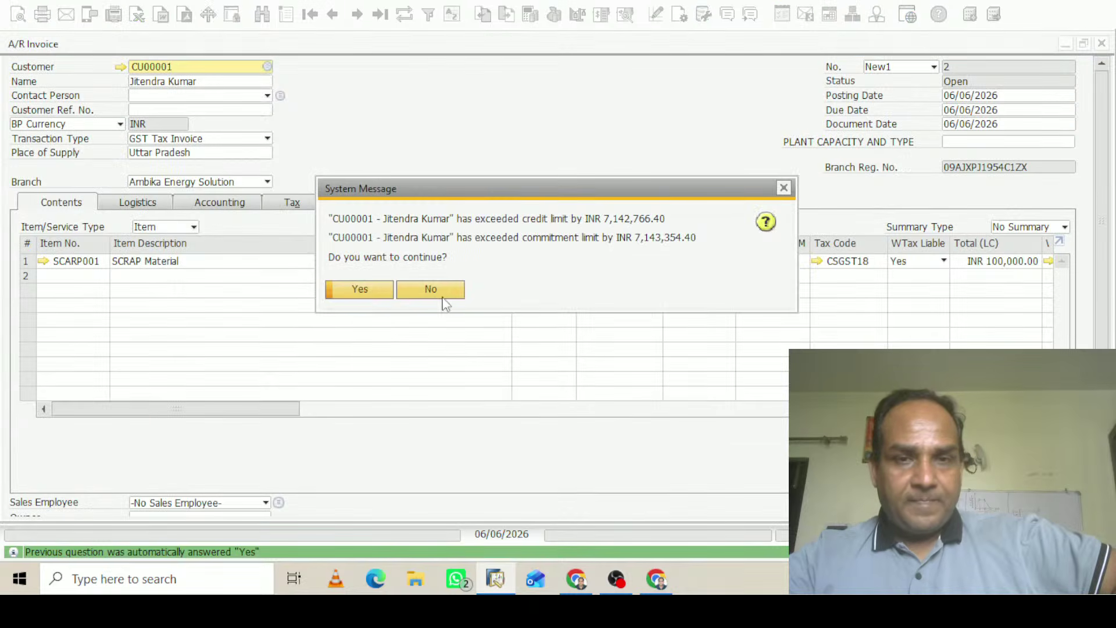
click(371, 291)
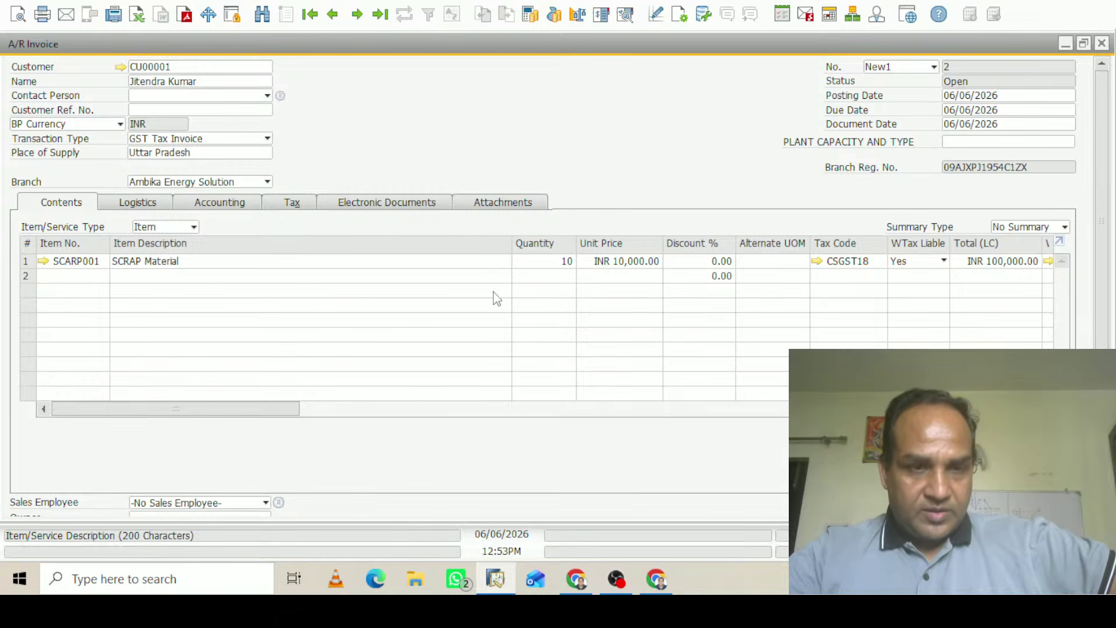
Mark SCARP001 GST relevant with HSN chapter 85044090, save the item, and return
click(44, 261)
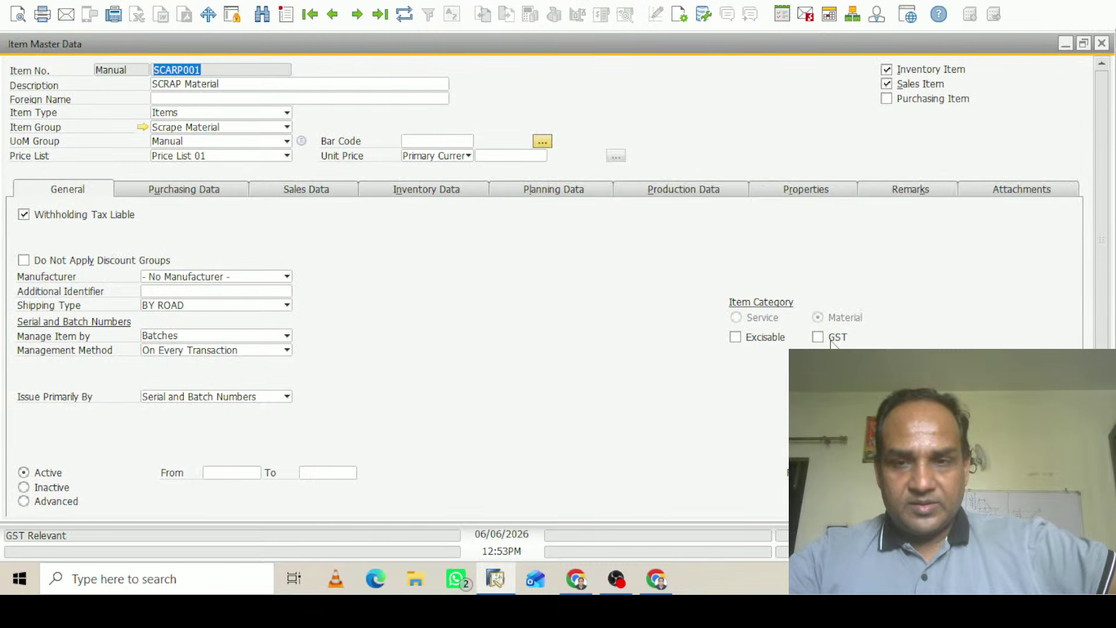
click(818, 338)
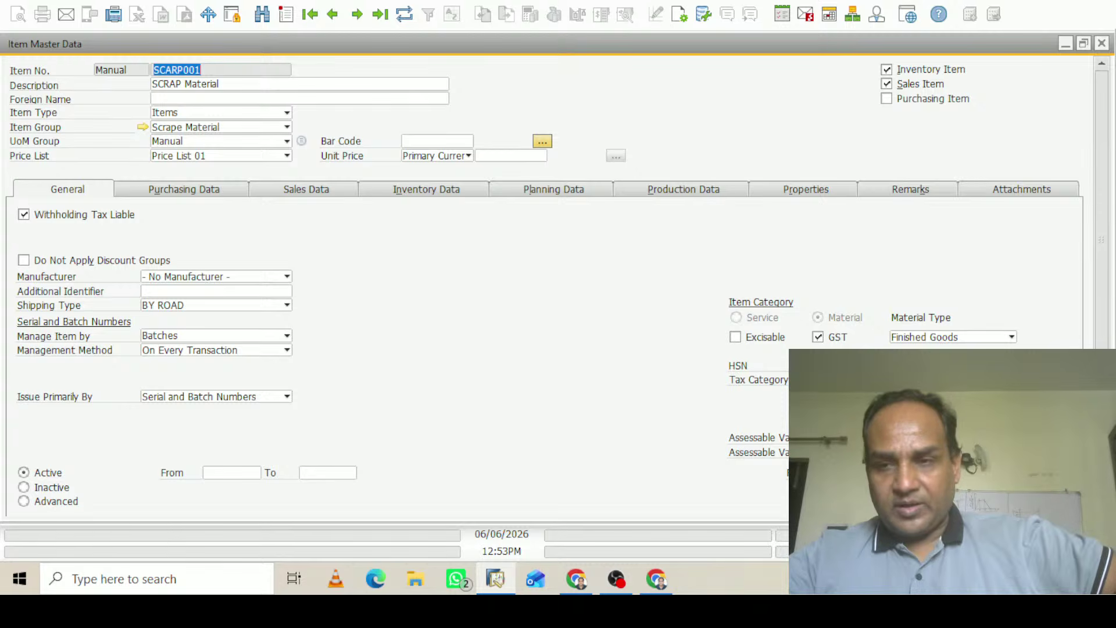
click(936, 366)
key(Tab)
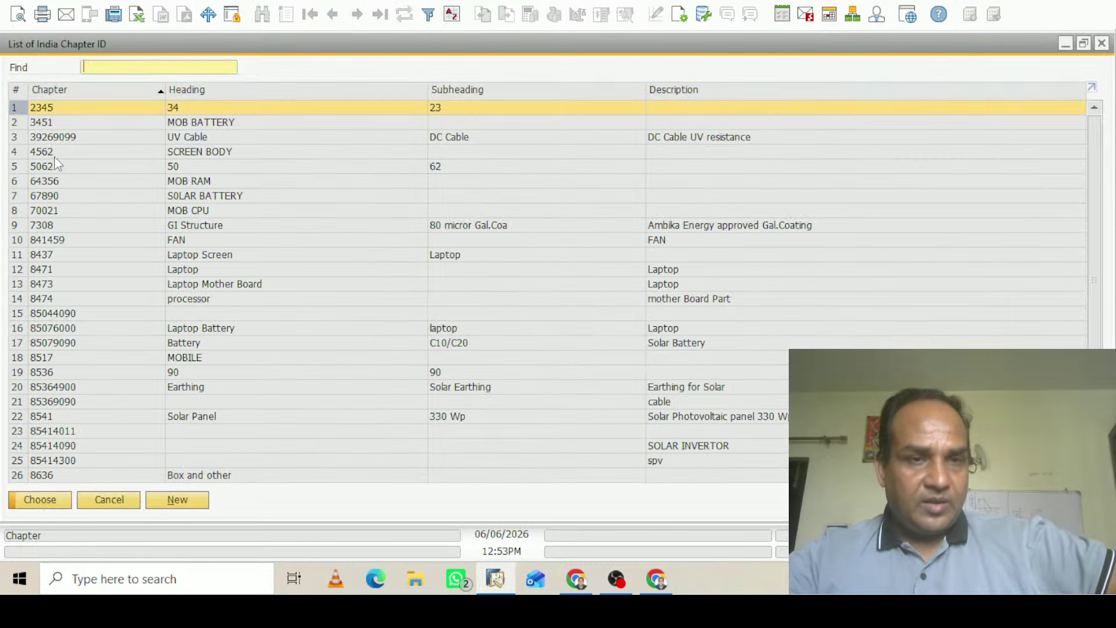
click(74, 318)
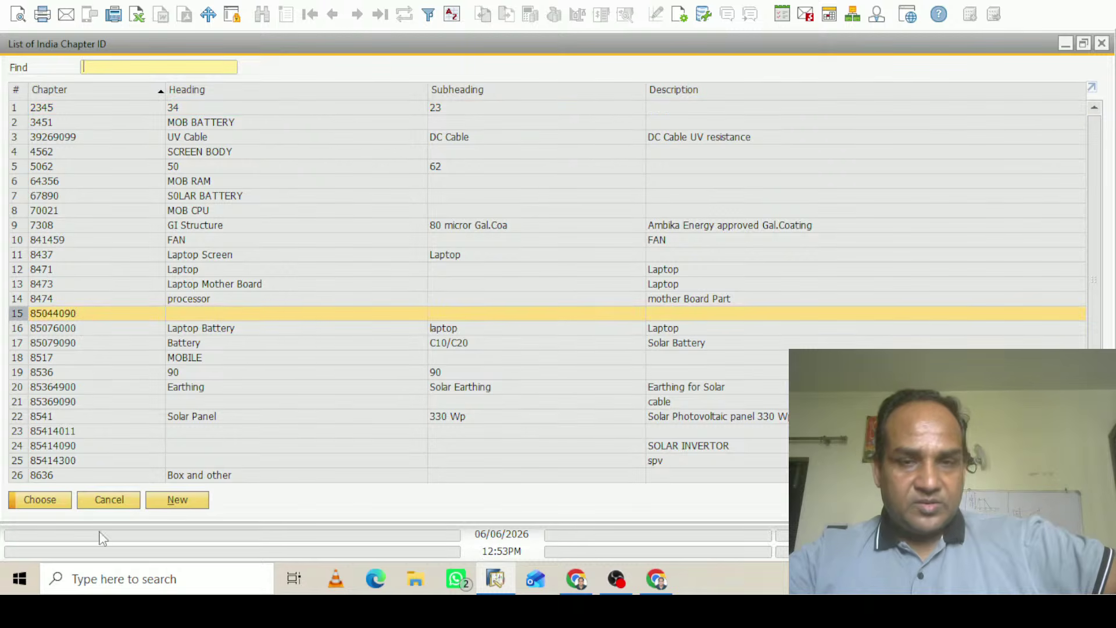
click(43, 500)
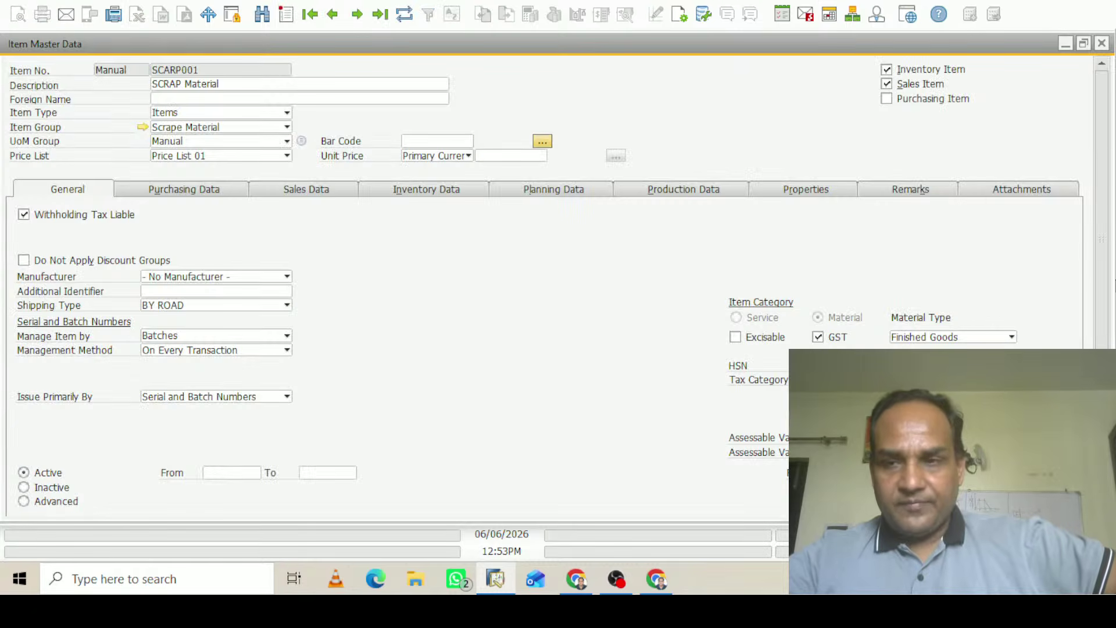
drag(1103, 251, 1101, 356)
click(52, 503)
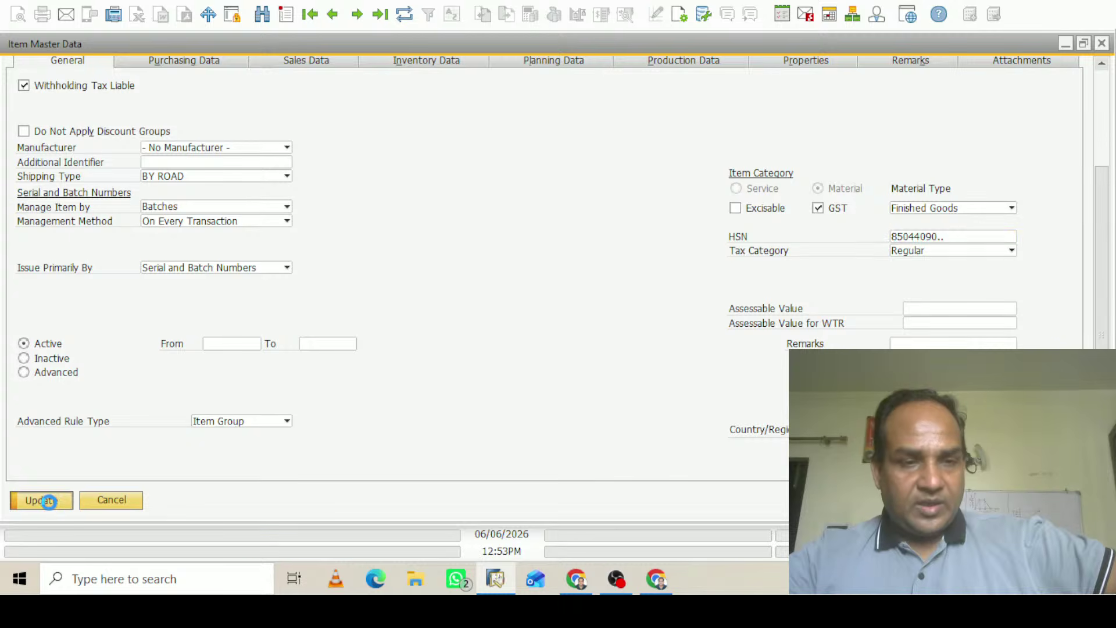
click(43, 501)
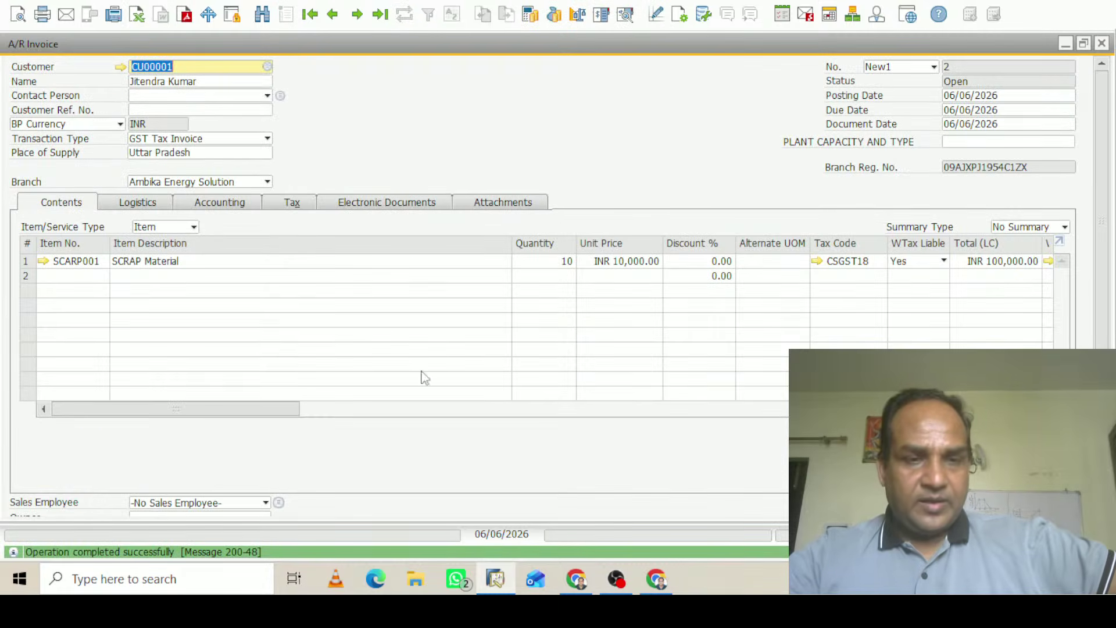
Attempt a journal entry preview, accepting the TCS@1% amounts and the credit-limit warning
click(625, 14)
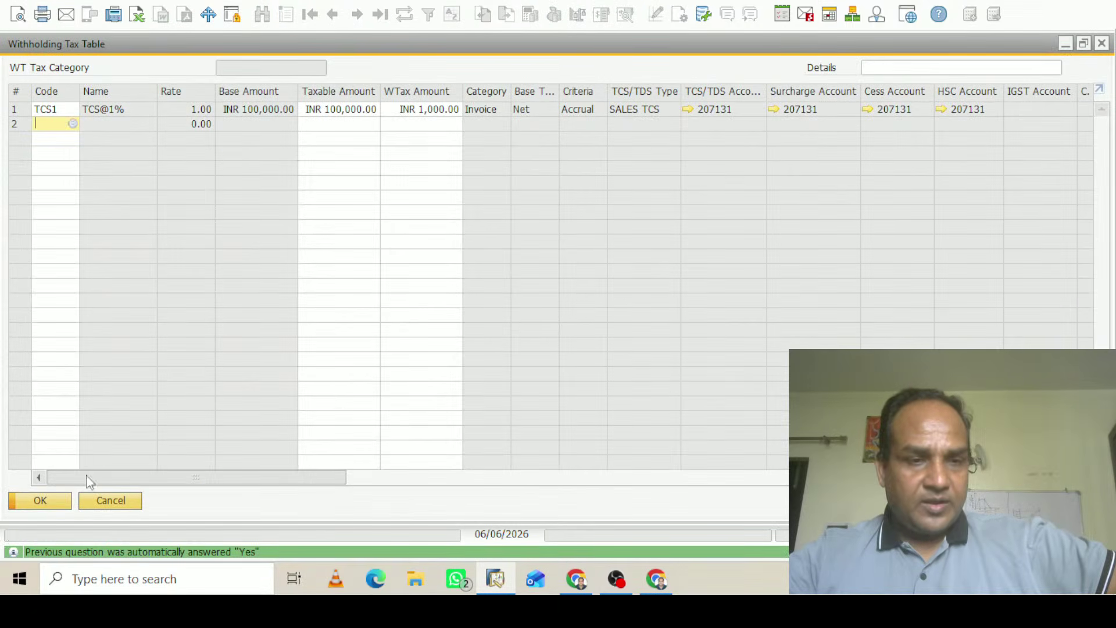
click(41, 500)
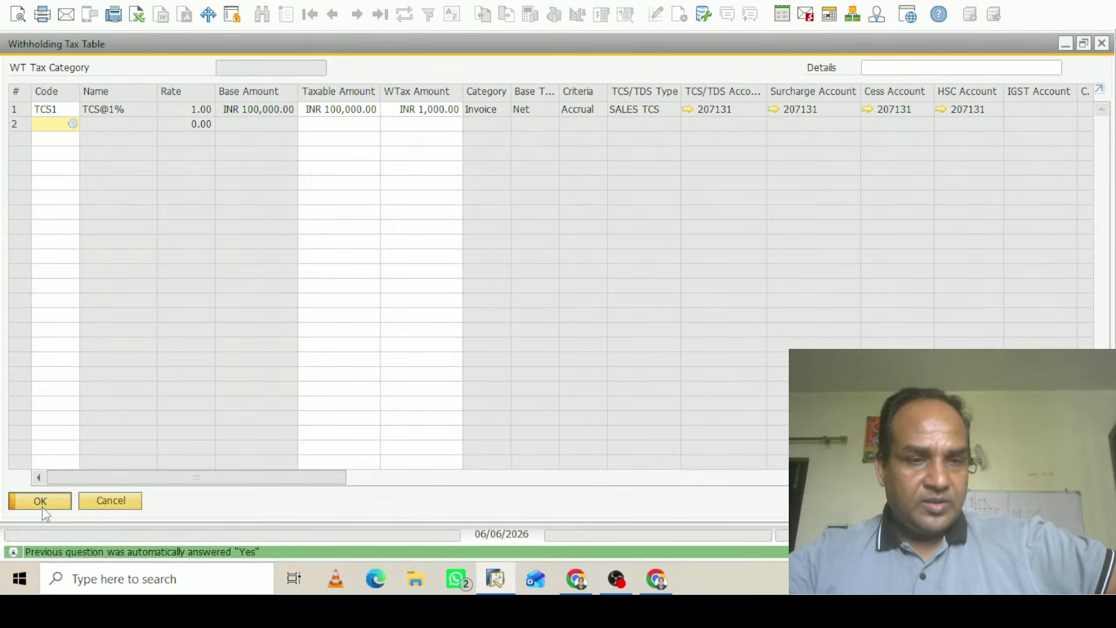
click(383, 288)
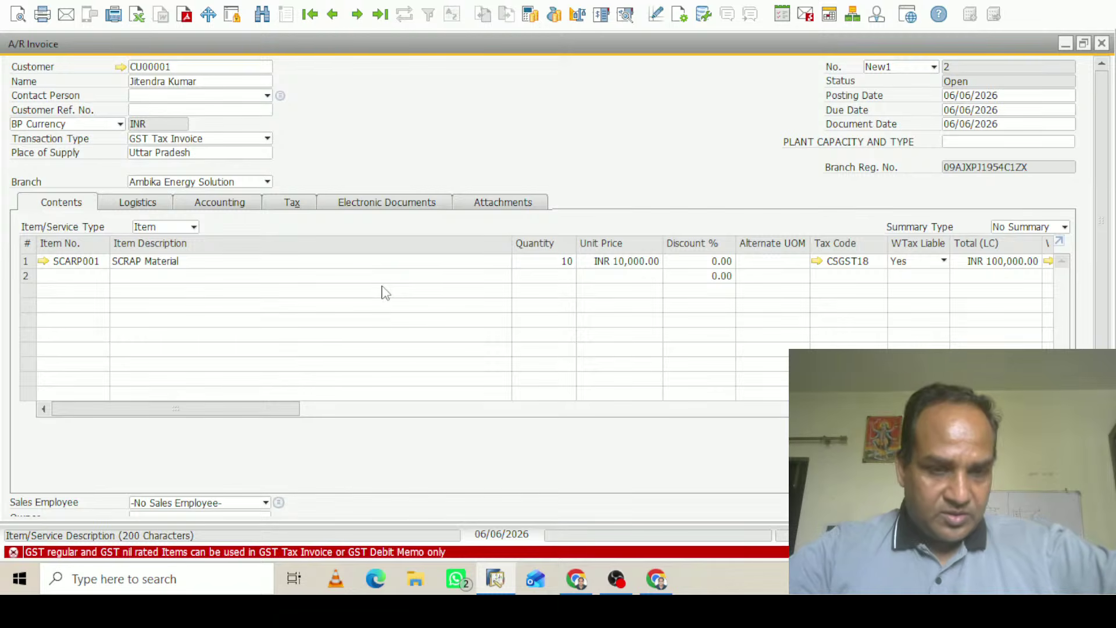
Delete line 1 and re-enter SCRAP Material at quantity 1, unit price INR 10,000.00
right_click(25, 263)
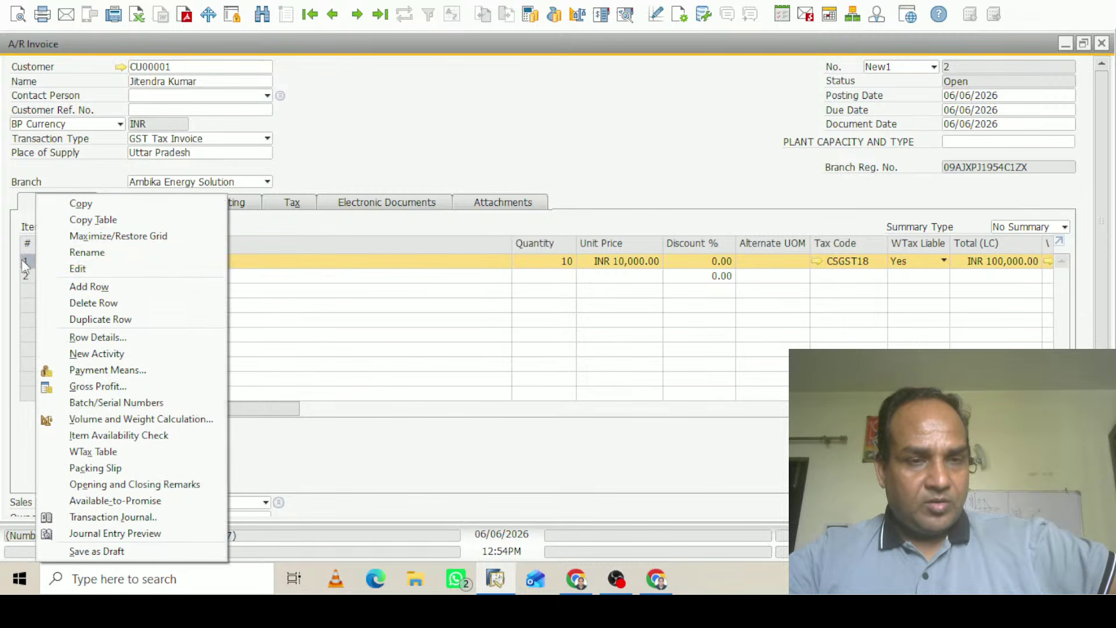
click(107, 303)
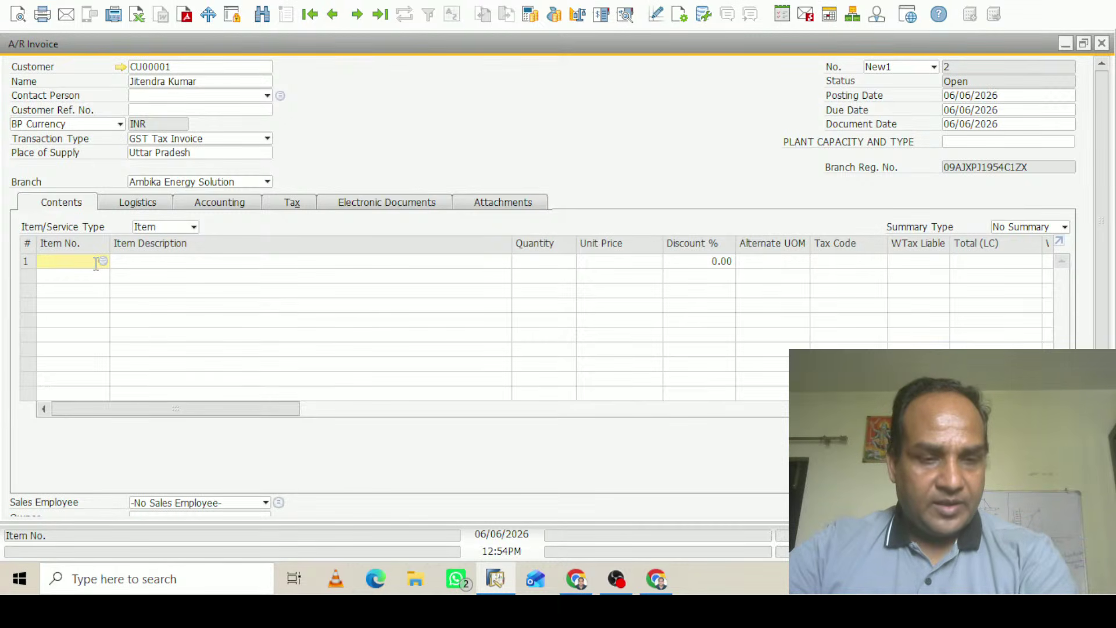
key(Tab)
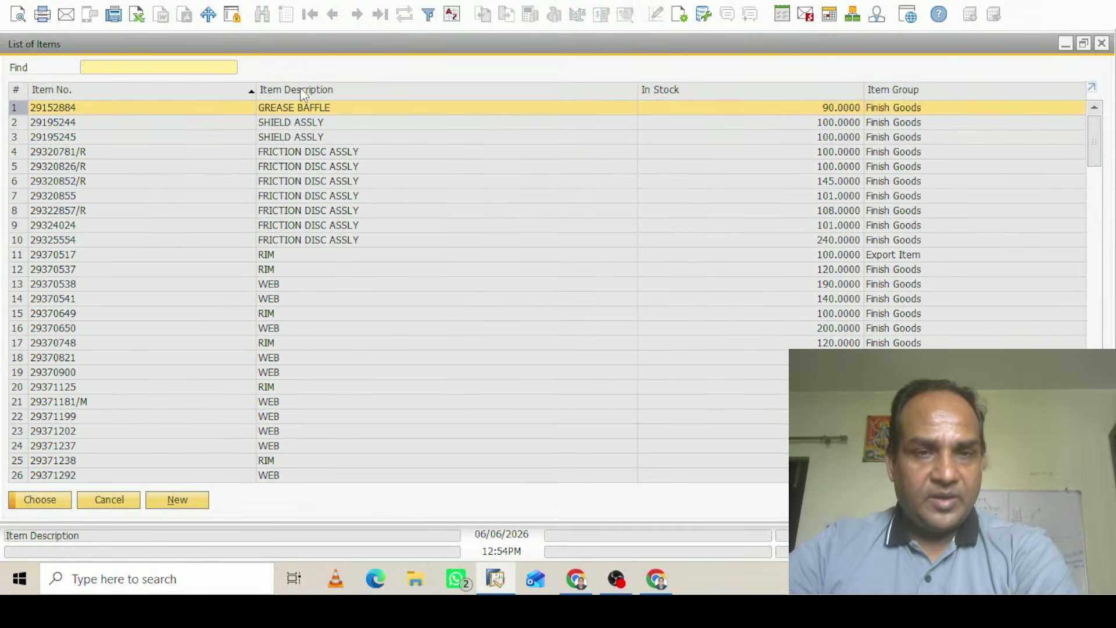
double_click(300, 88)
text(sc)
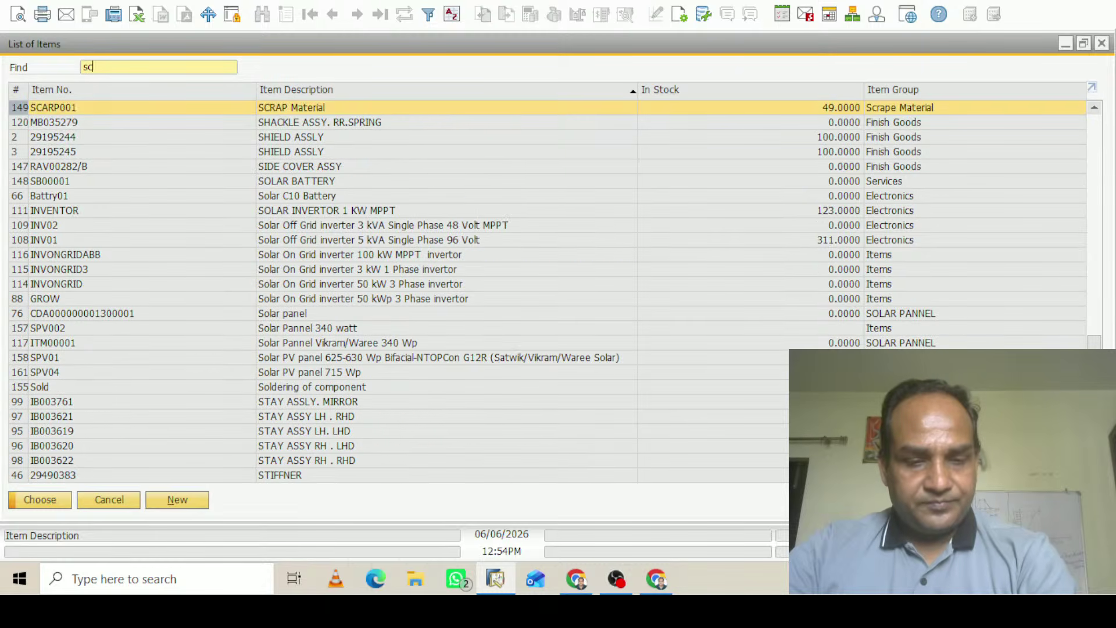
text(ra)
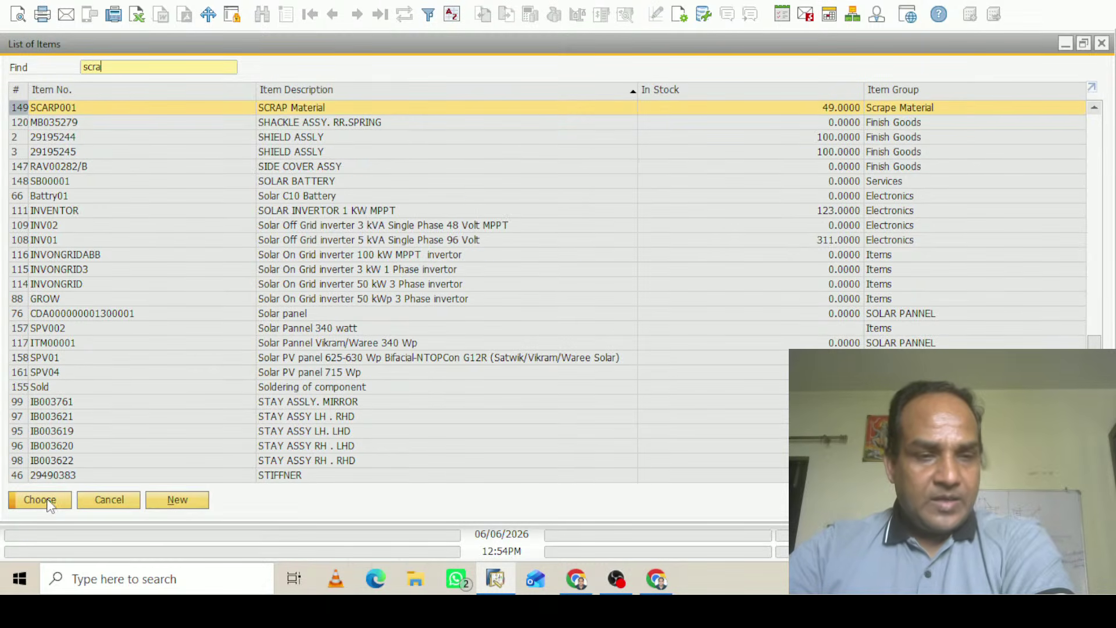
click(49, 501)
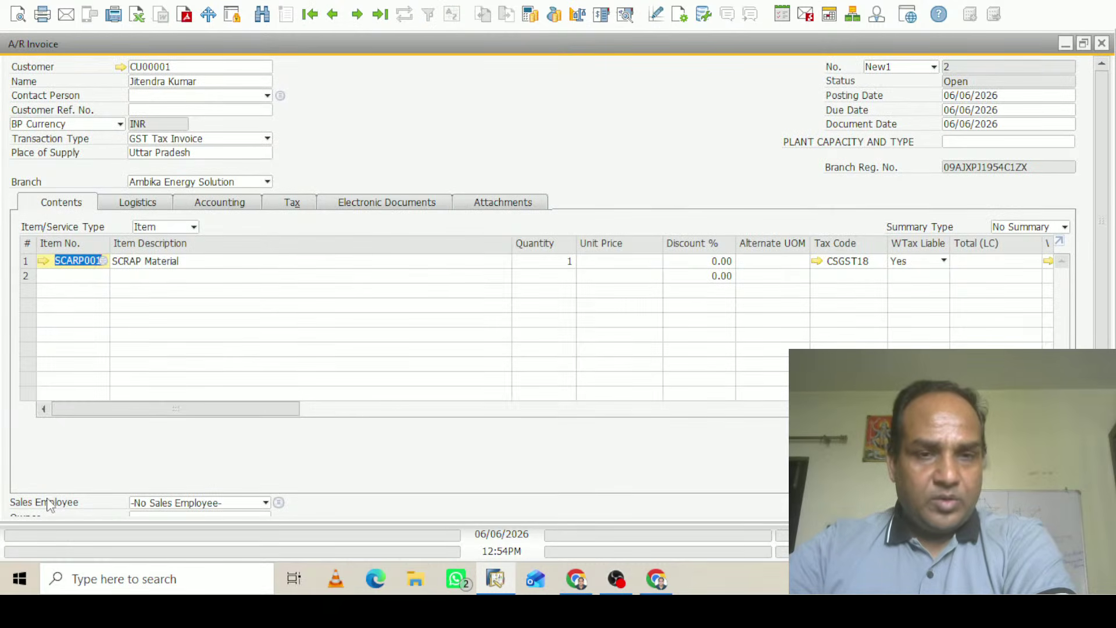
click(615, 261)
text(10000)
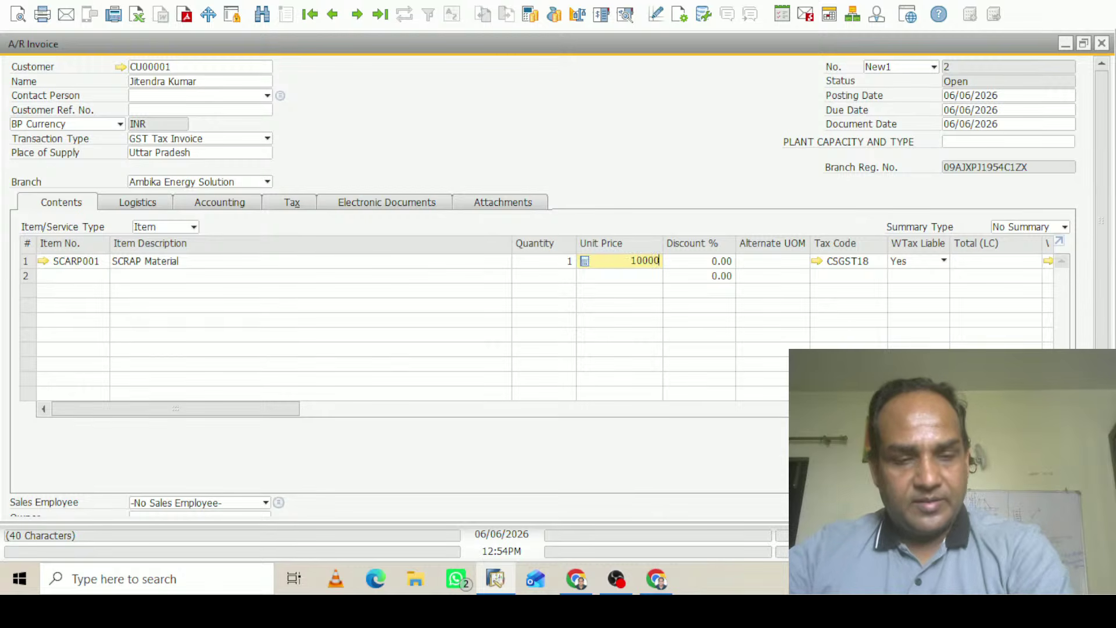
key(Tab)
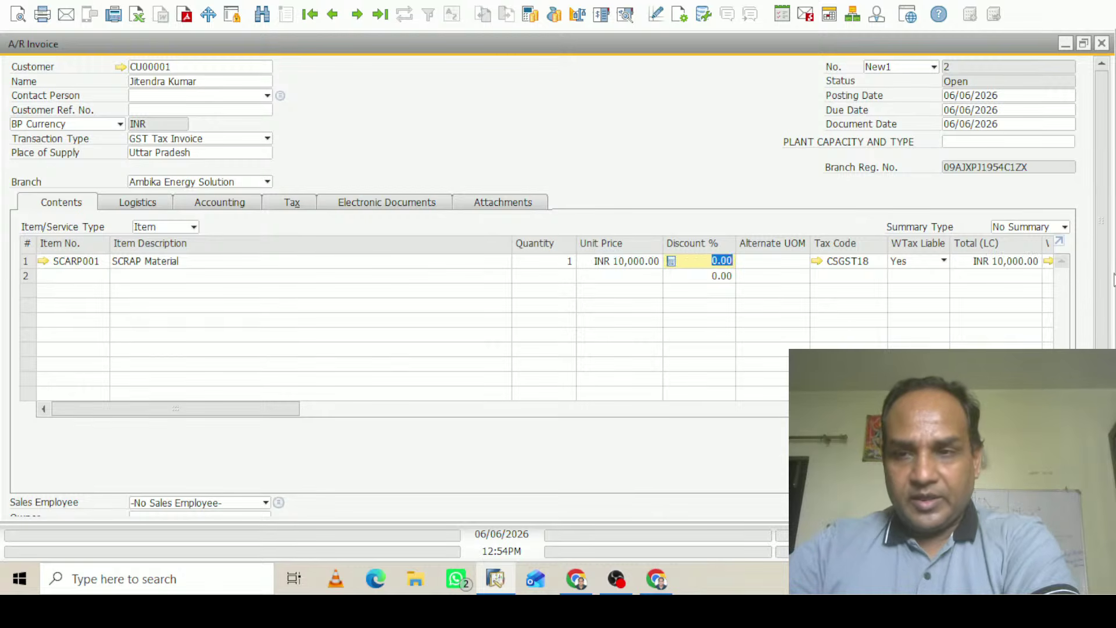
scroll(1111, 261, down, 1)
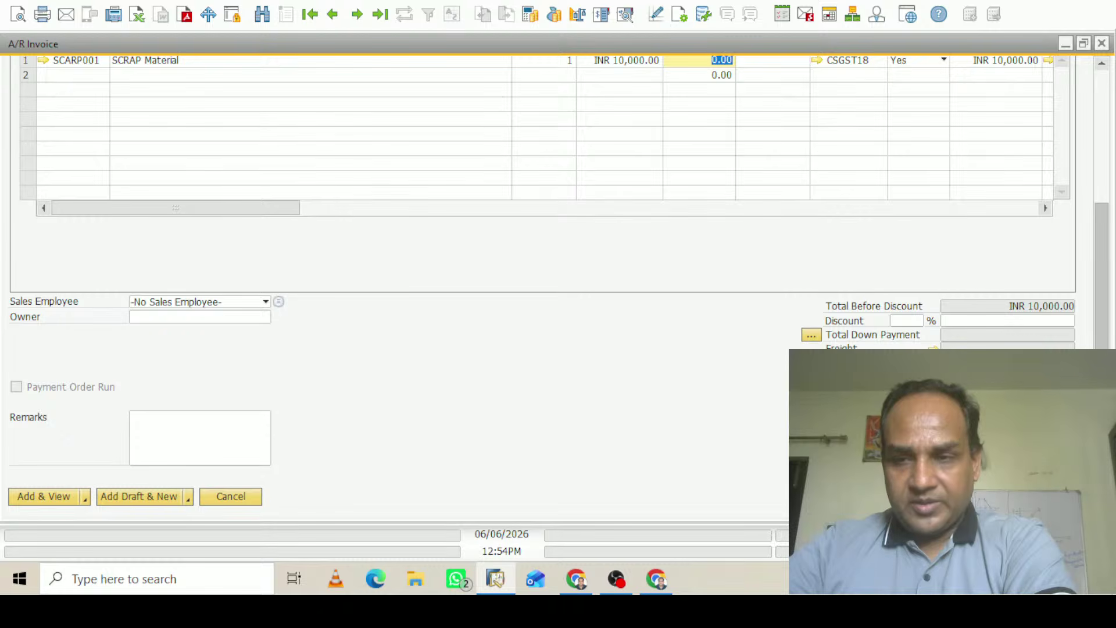
scroll(620, 73, up, 5)
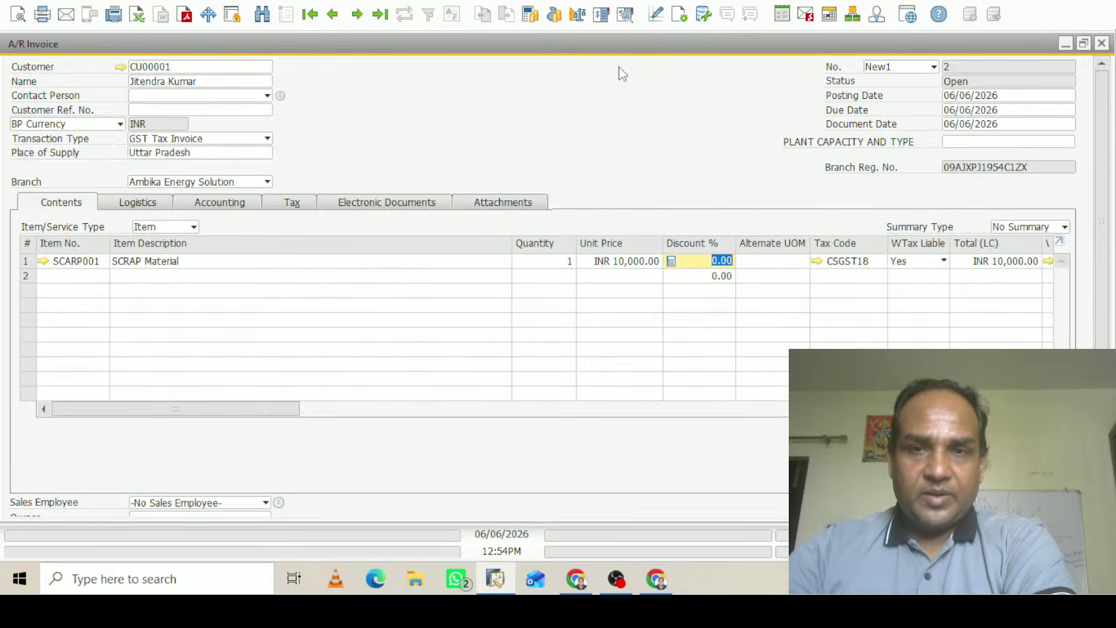
Allocate one unit from batch DFDSA after accepting TCS INR 100.00 and the credit warning
click(626, 17)
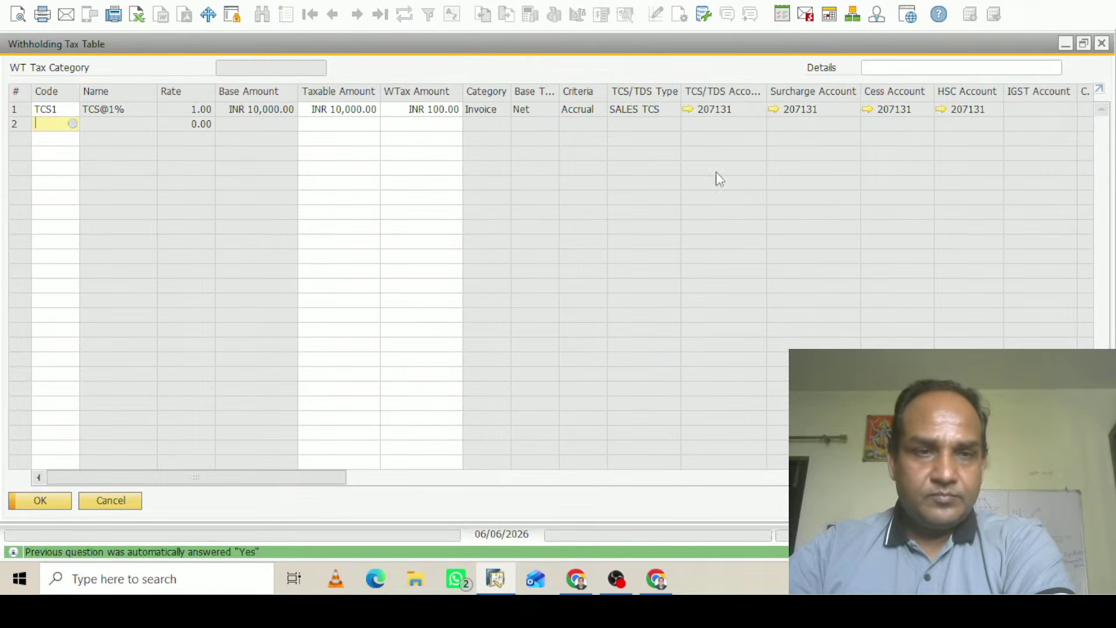
click(39, 501)
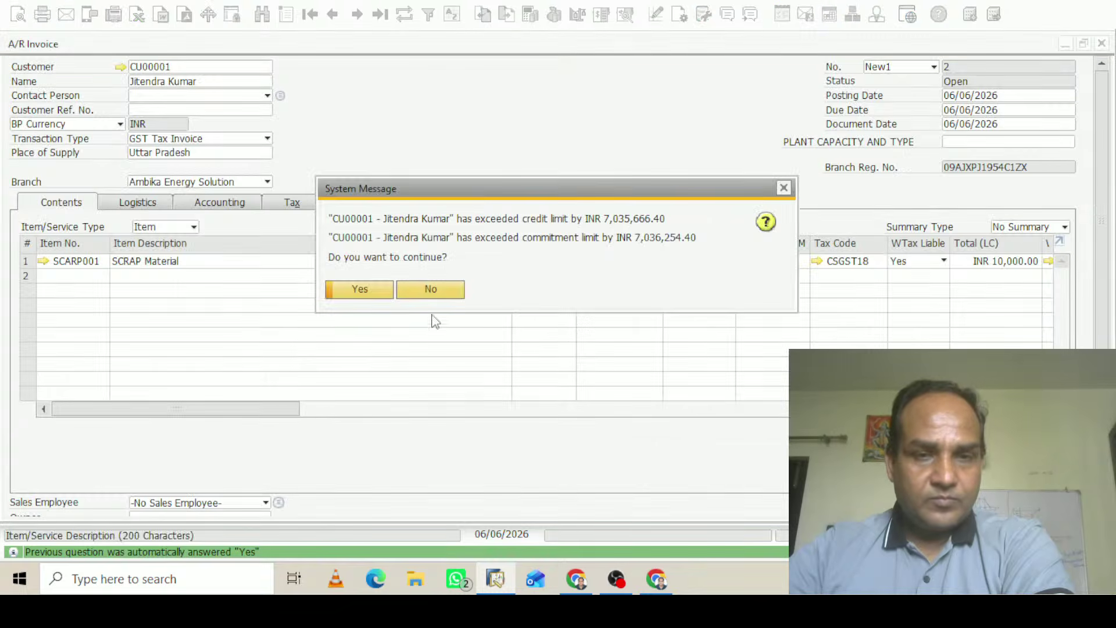
click(380, 293)
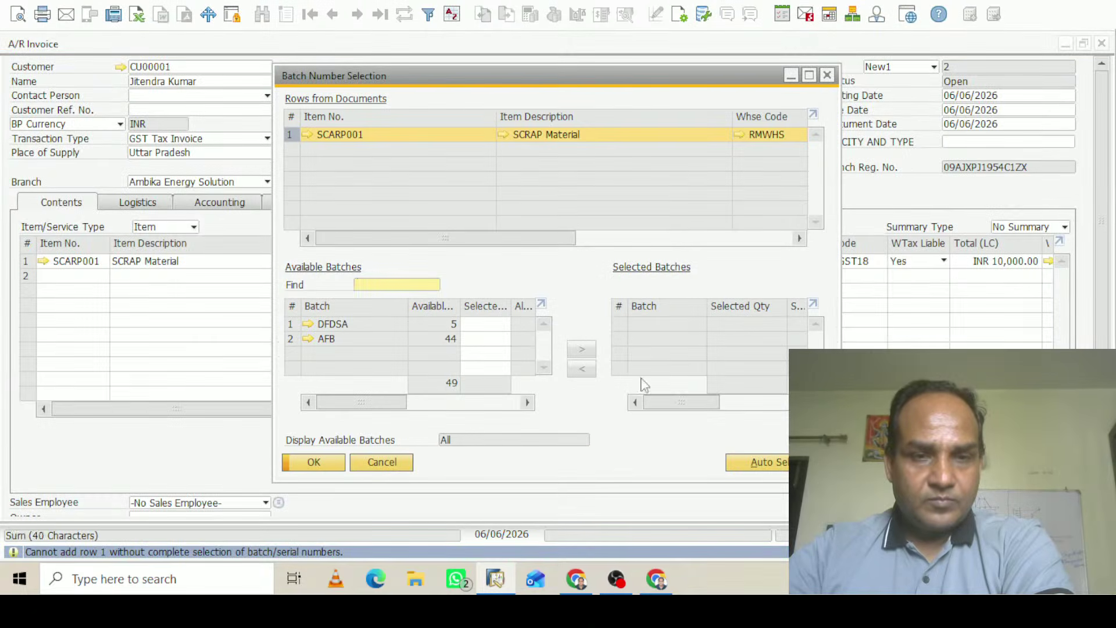
double_click(333, 324)
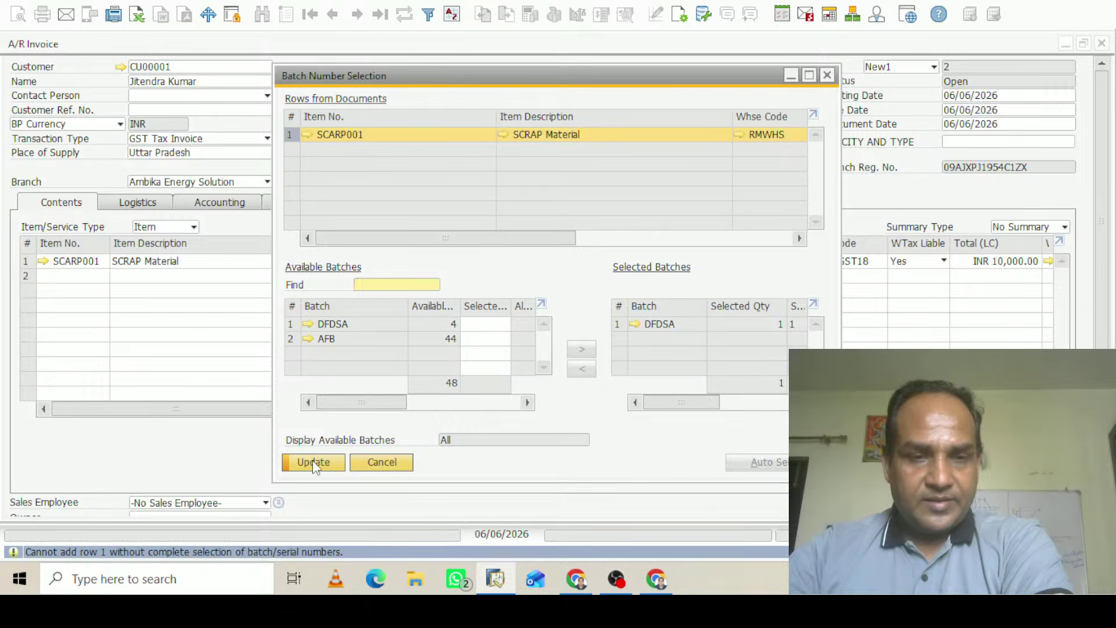
click(314, 463)
click(317, 463)
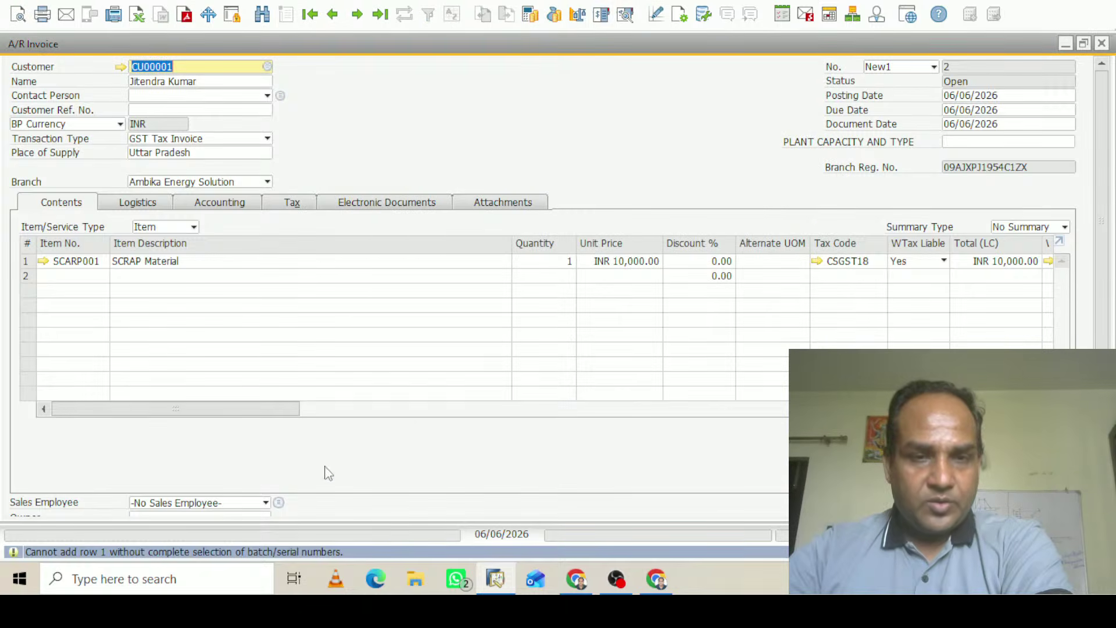
Preview the journal entry balancing at INR 11,900.00, including TCS INR 100.00
click(622, 17)
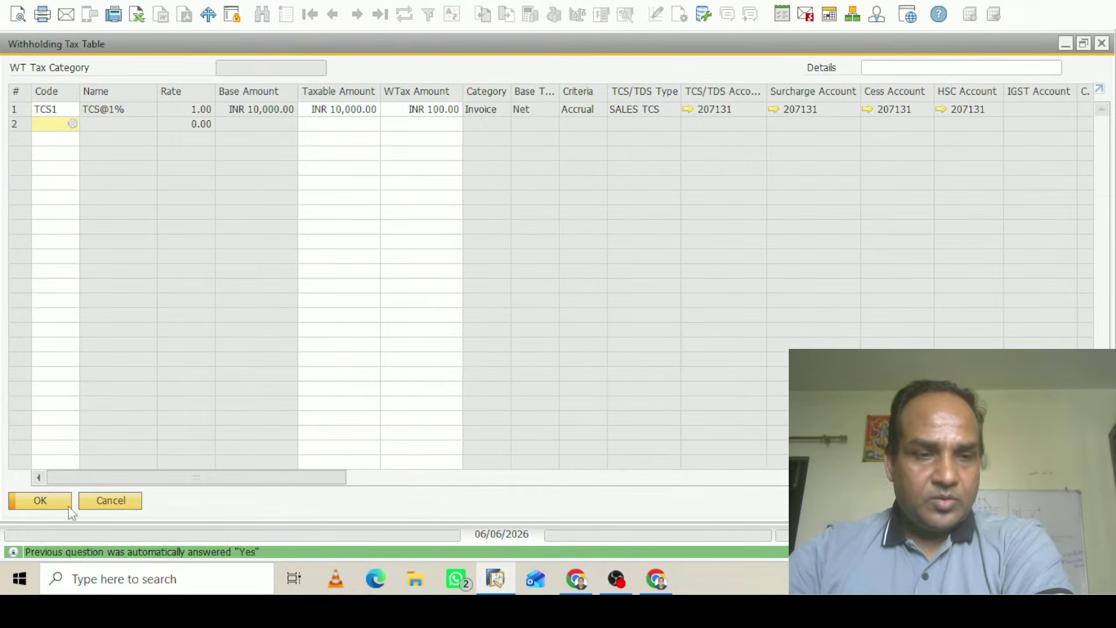
click(59, 507)
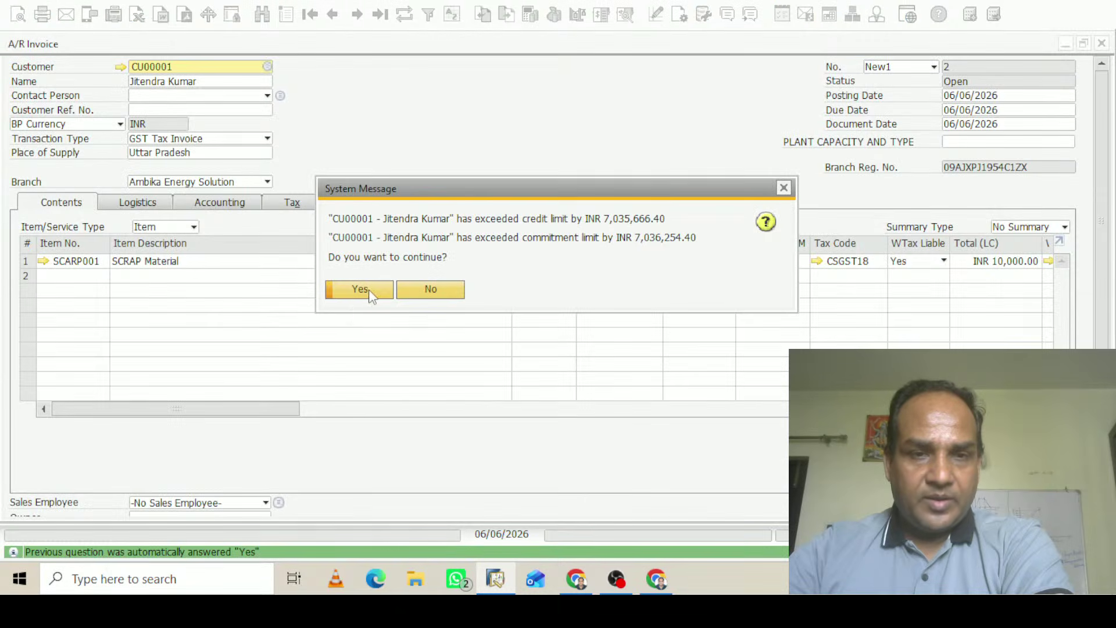
click(360, 290)
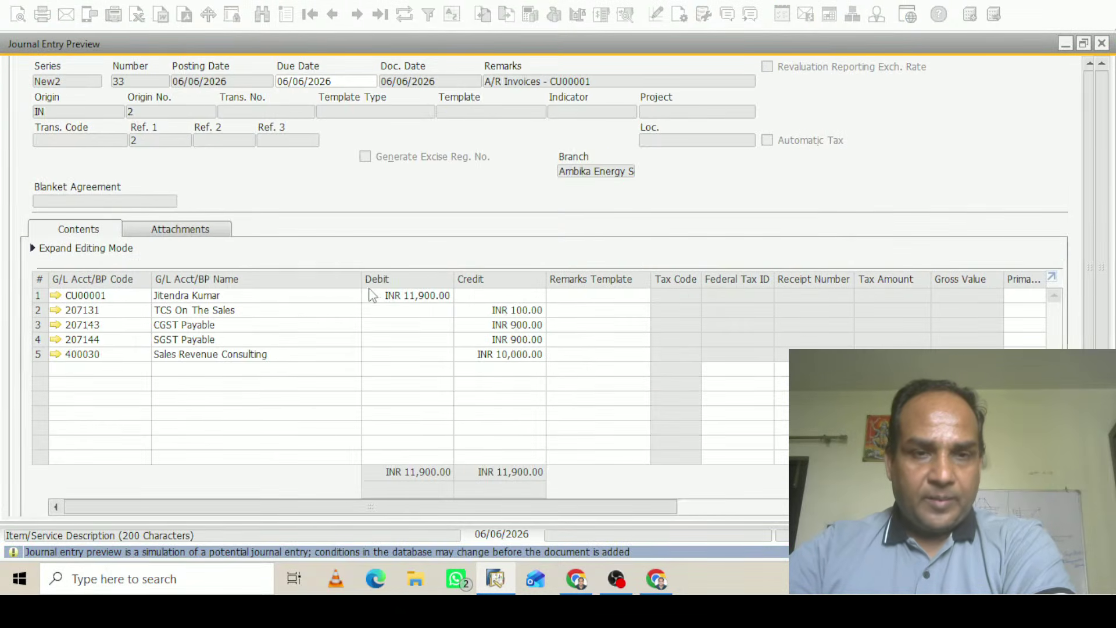
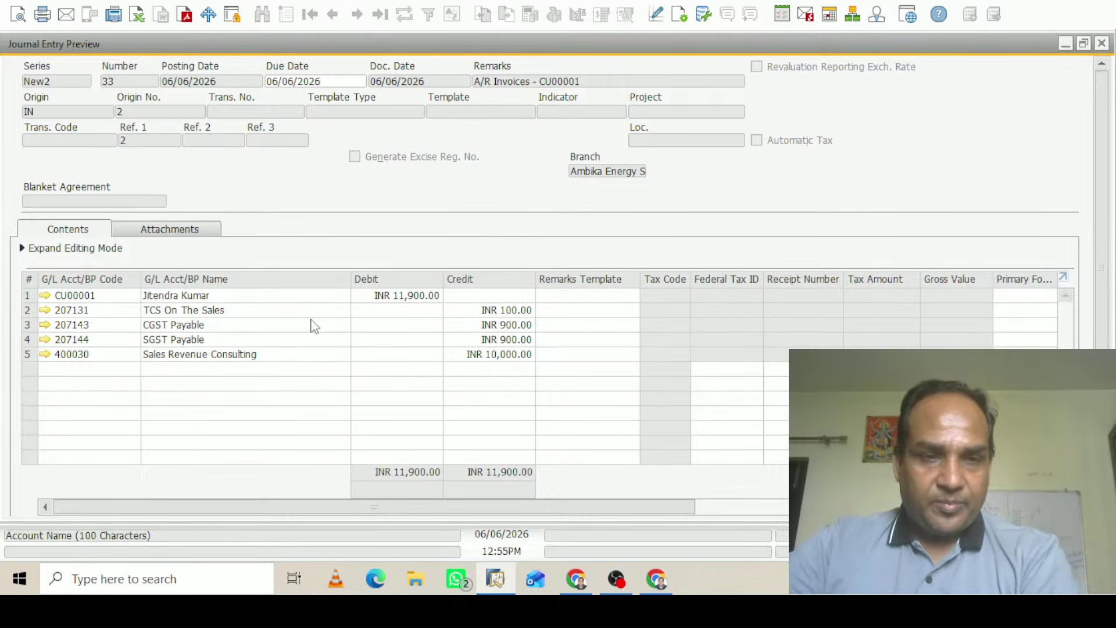
Add the scrap material invoice, accepting the TCS@1% withholding table and the credit-limit warning
click(1102, 44)
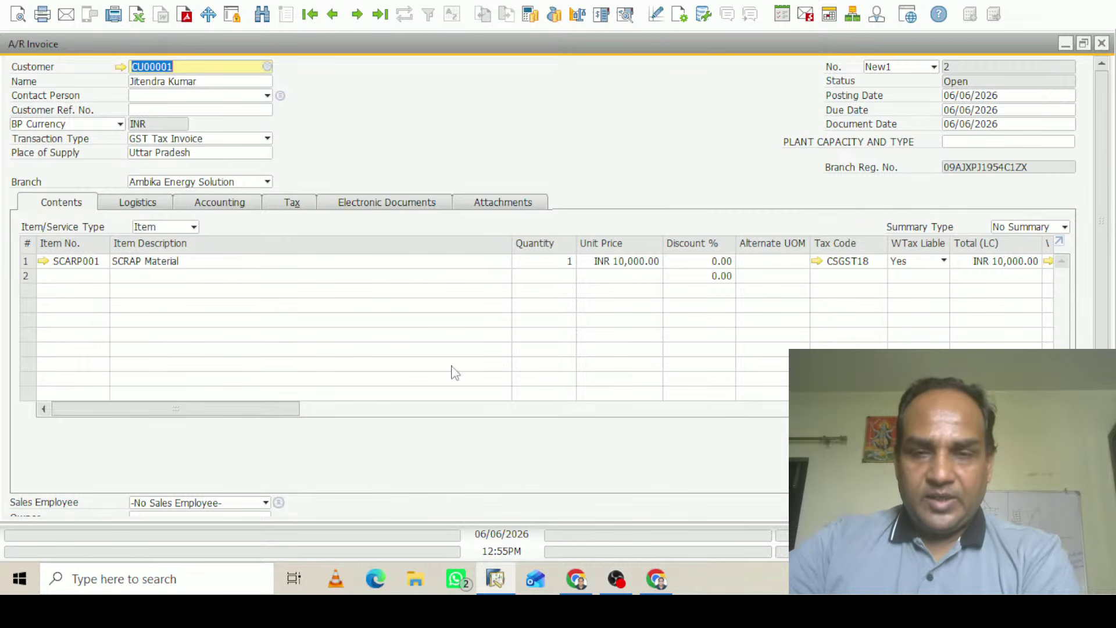
drag(1105, 138, 1105, 325)
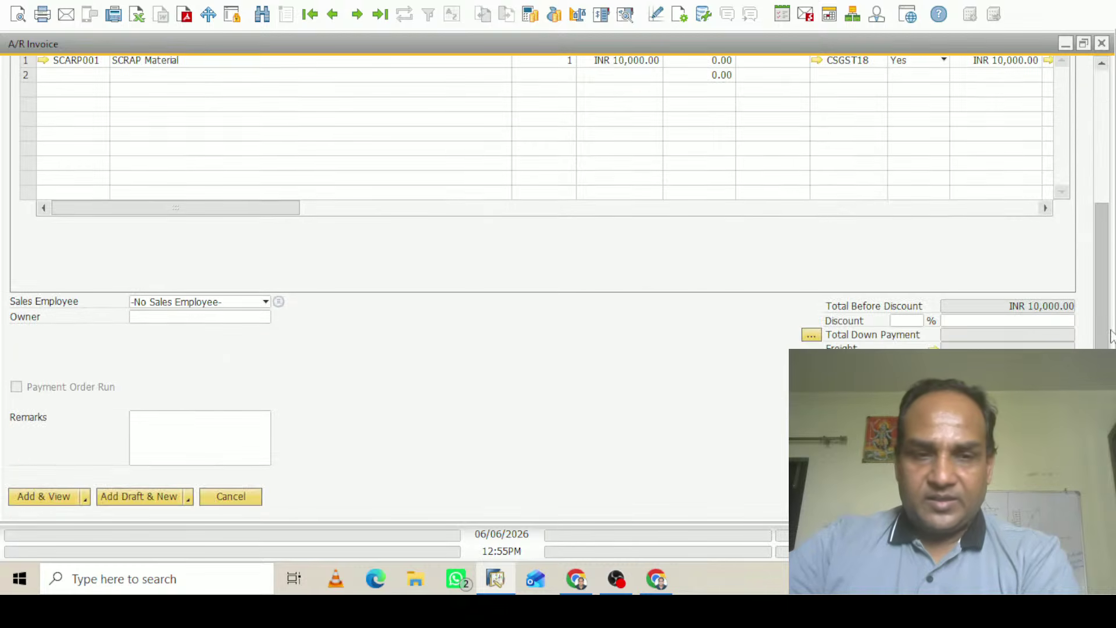
click(55, 497)
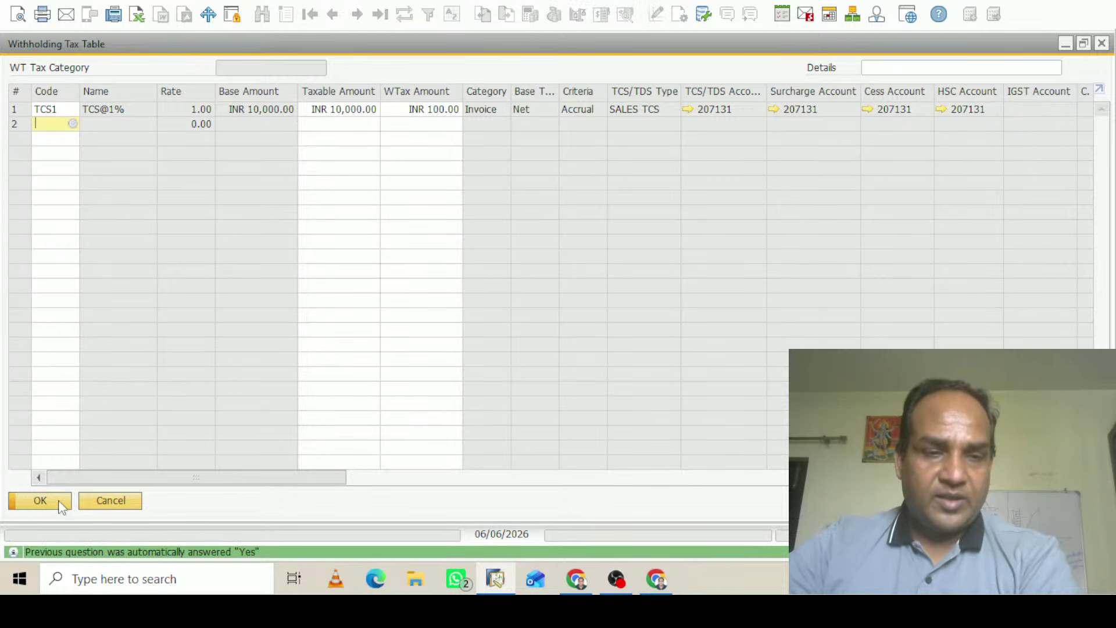
click(40, 500)
click(364, 289)
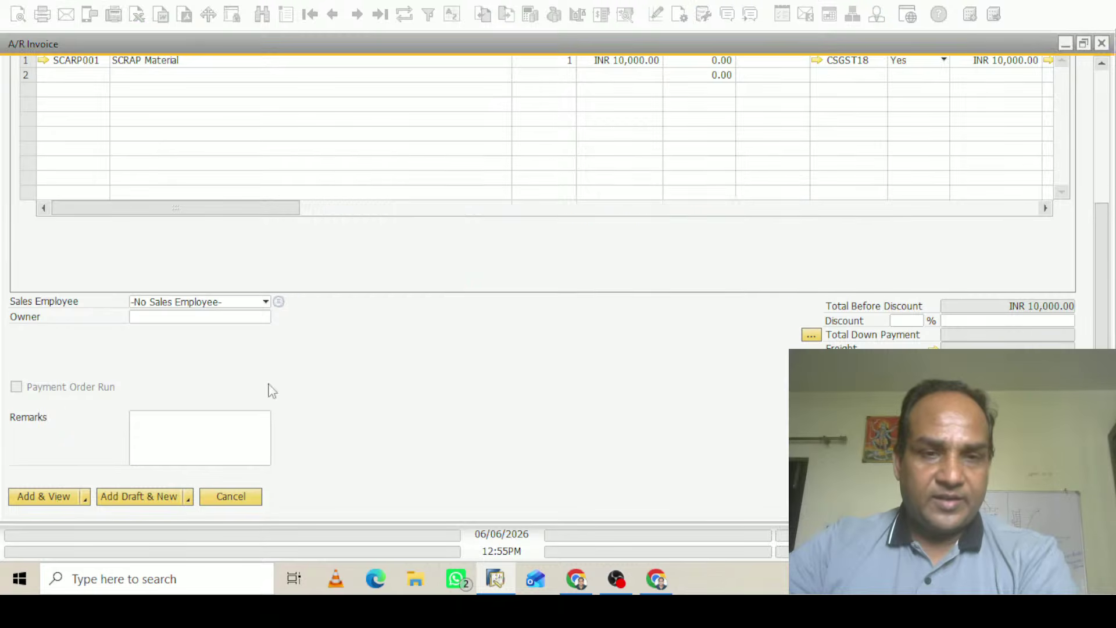
click(61, 496)
click(361, 292)
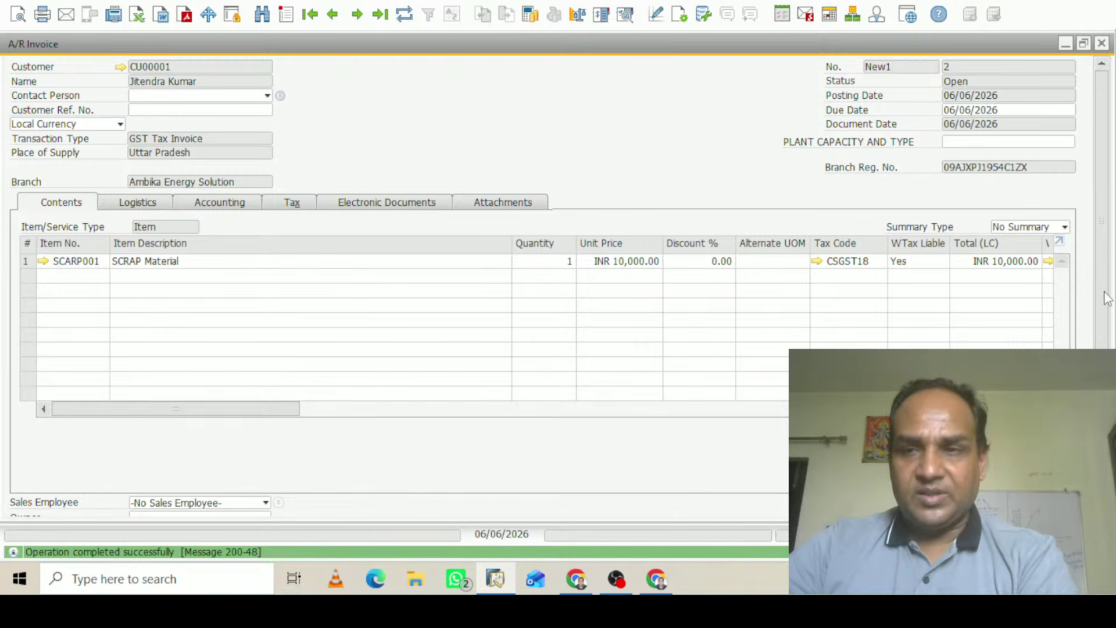
scroll(1105, 233, down, 1)
scroll(1104, 233, up, 1)
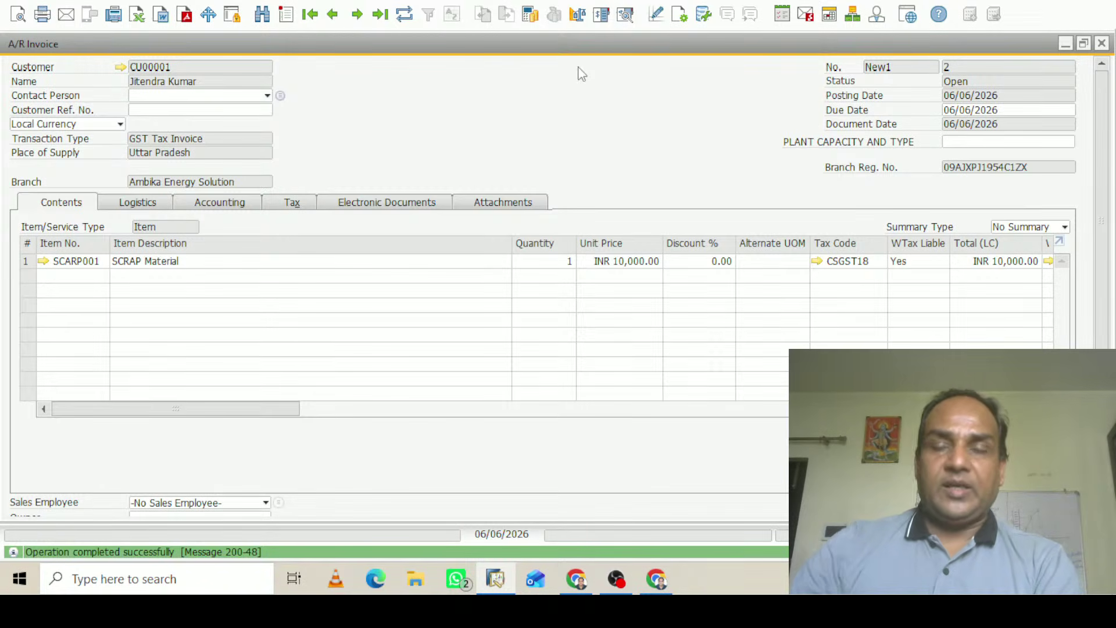
Close the posted invoice and start a new A/R invoice from Sales - A/R
click(1102, 44)
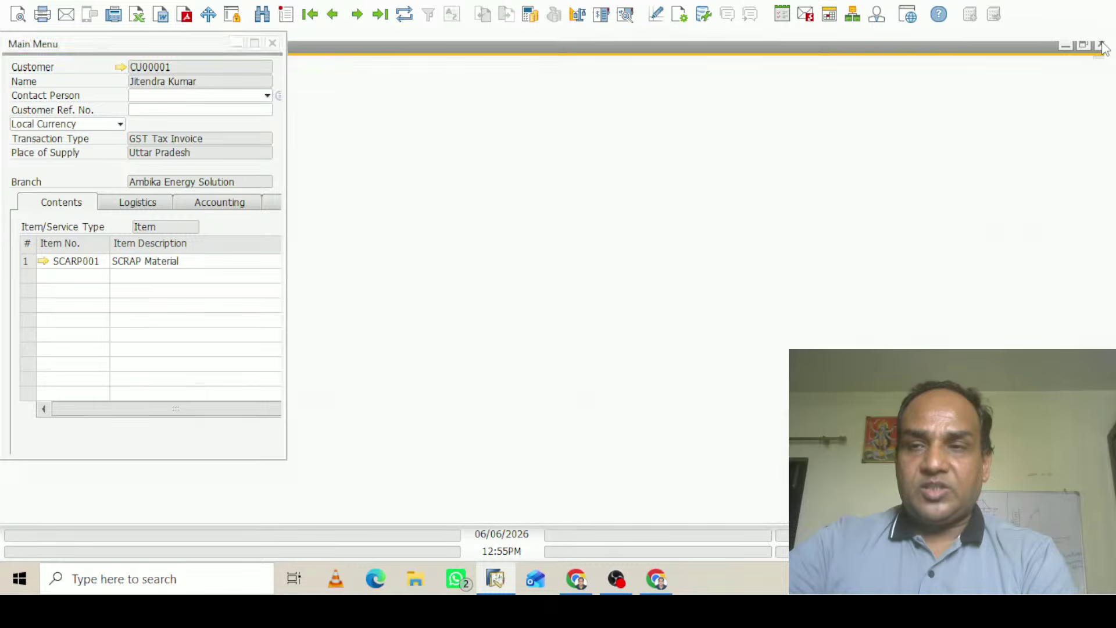
click(106, 113)
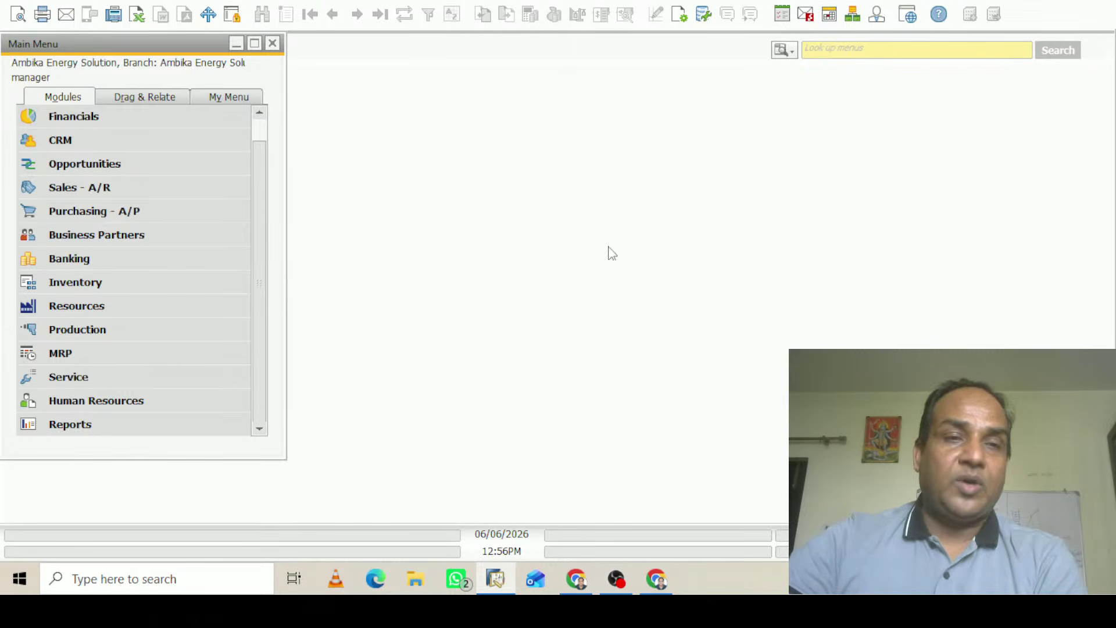
click(75, 190)
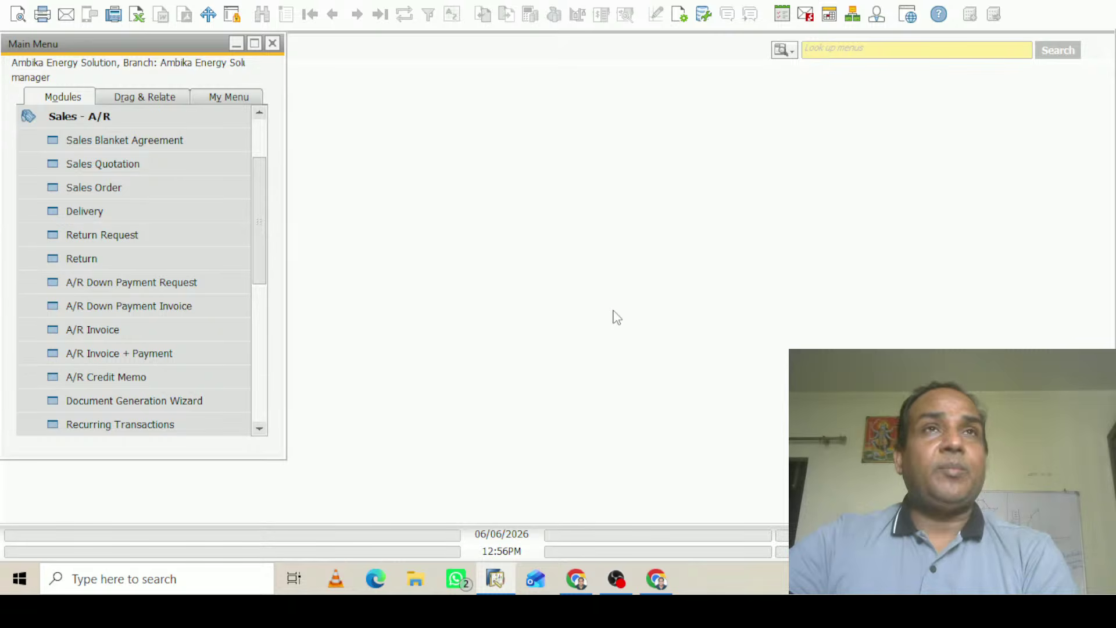
click(116, 330)
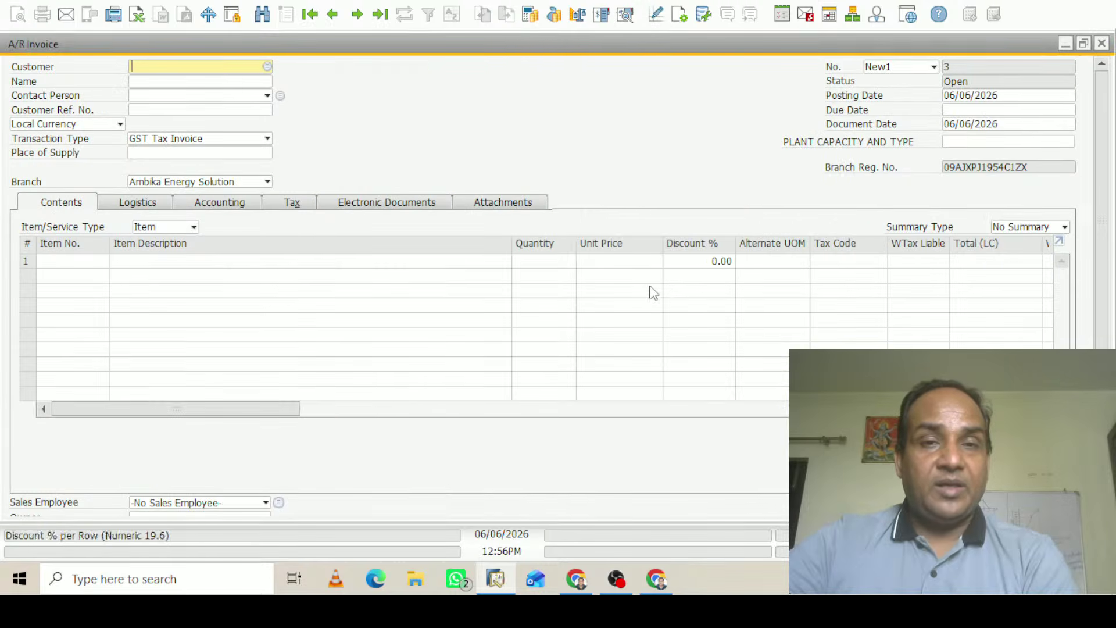
Choose the customer in row 8, pass the credit warning, and open its master data
key(Tab)
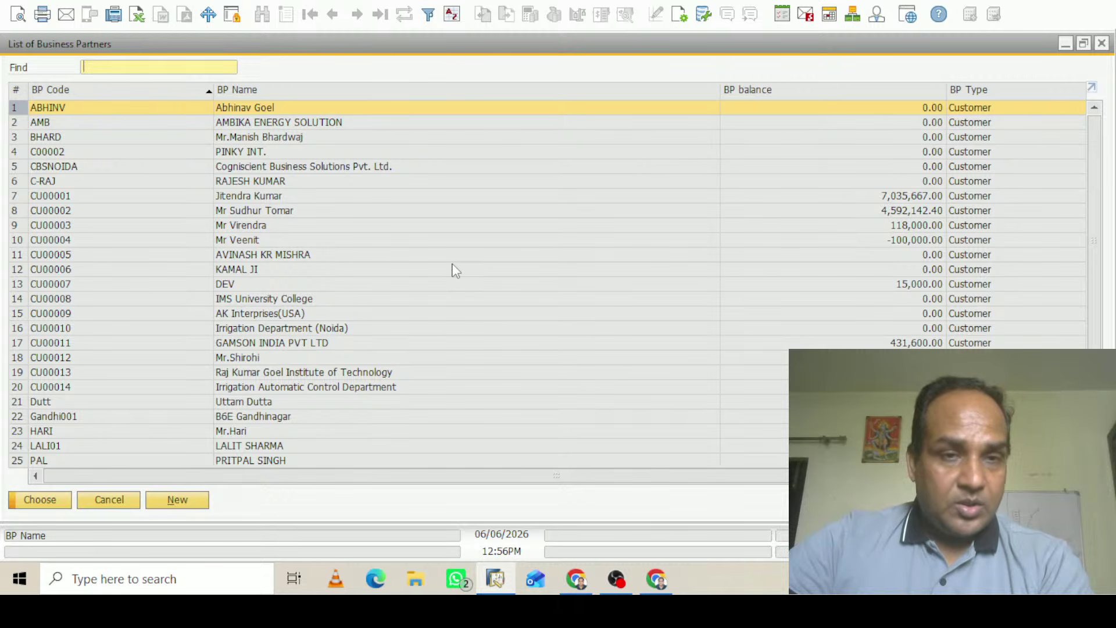
click(72, 211)
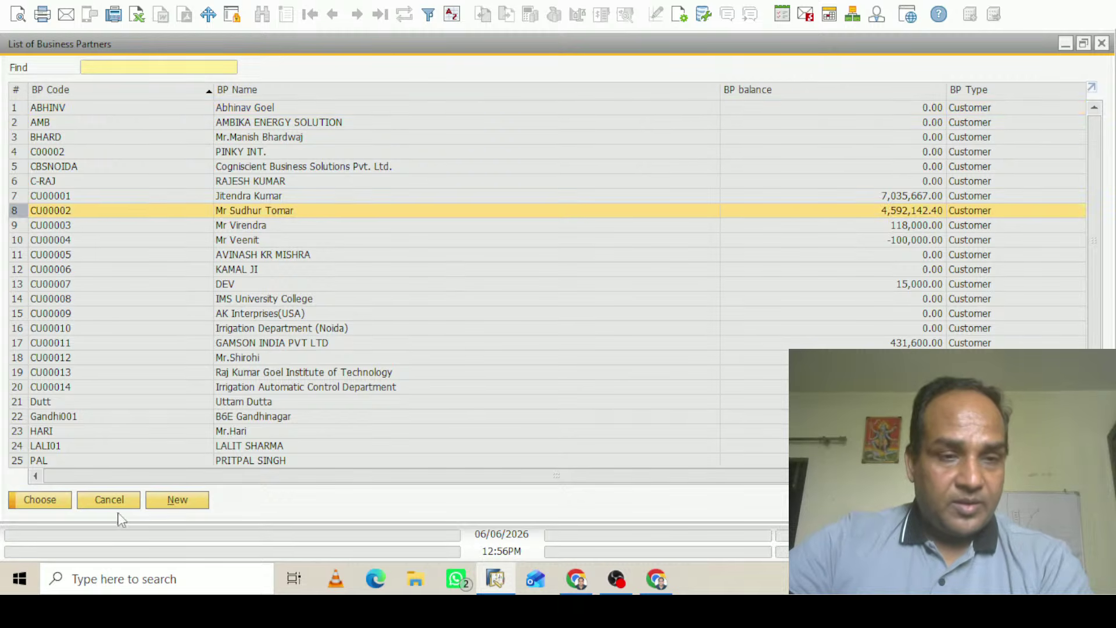
click(51, 502)
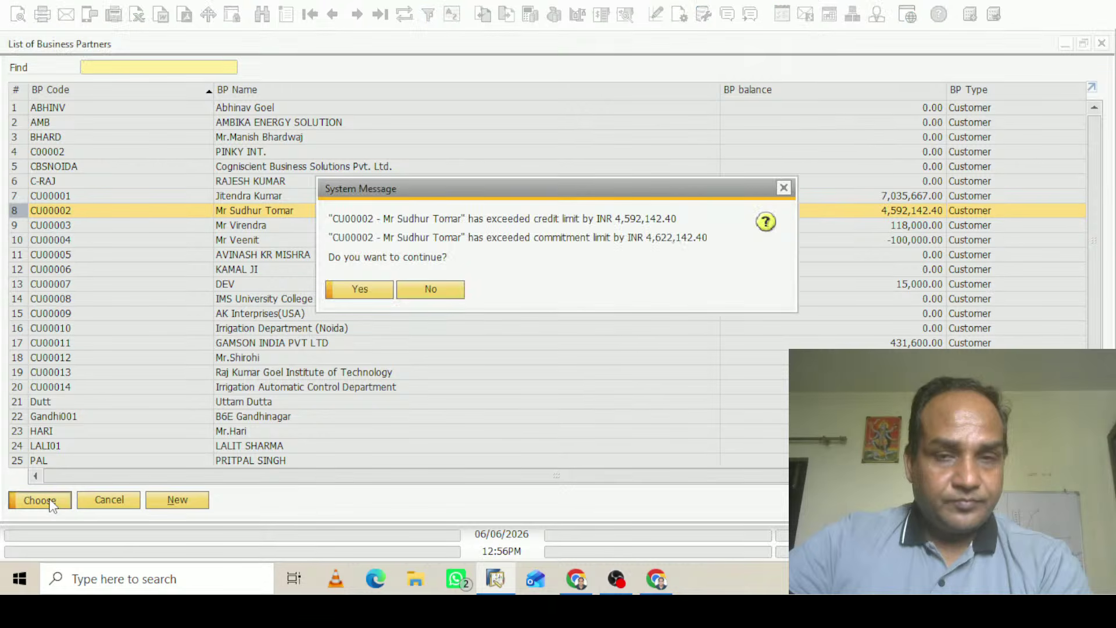
click(374, 290)
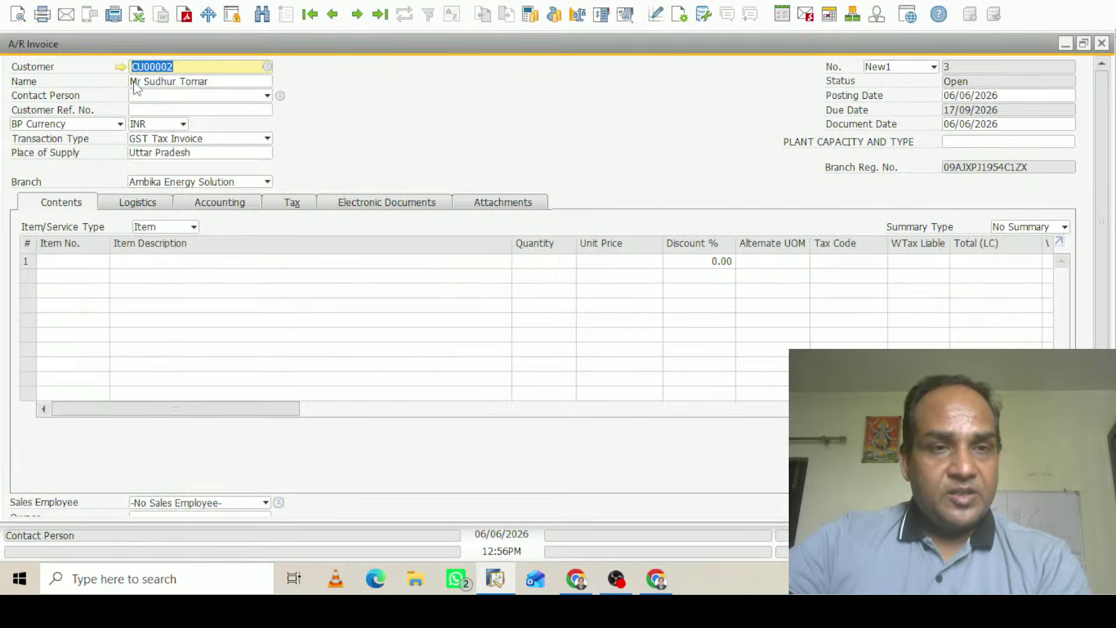
click(120, 67)
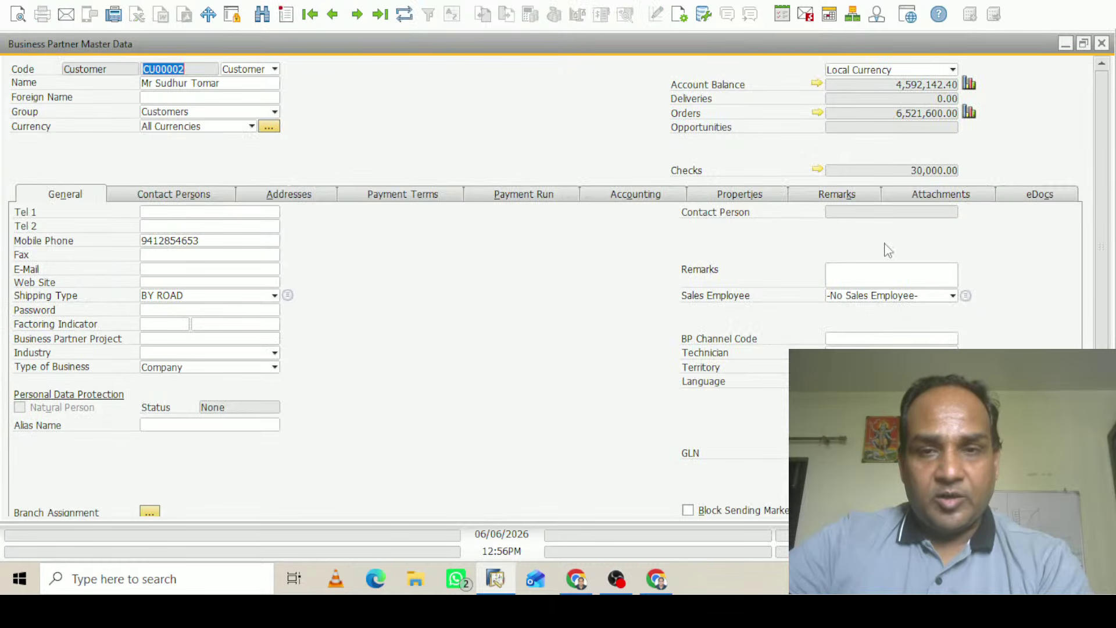
Switch the customer's withholding tax from Cash to Accrual in the Accounting tax settings
key(alt+c)
click(177, 215)
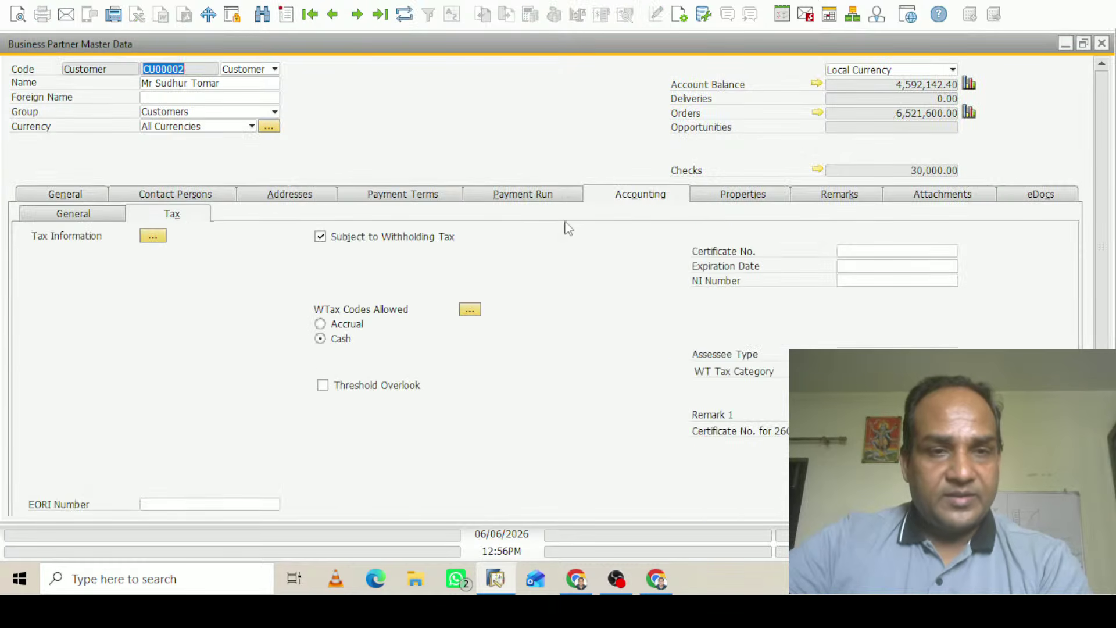
click(320, 324)
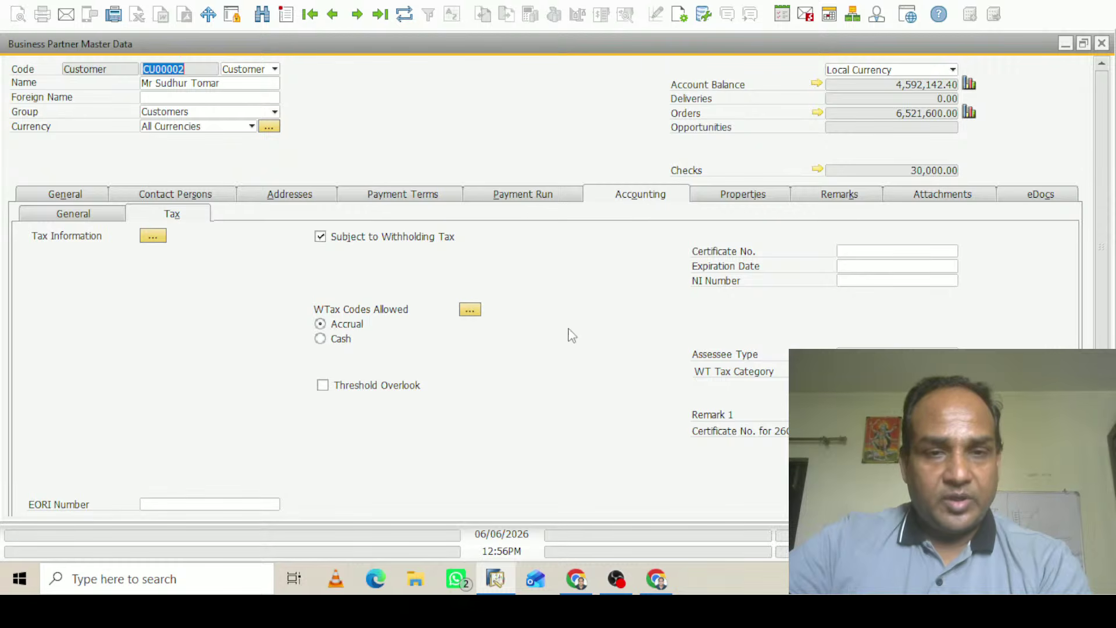
click(471, 309)
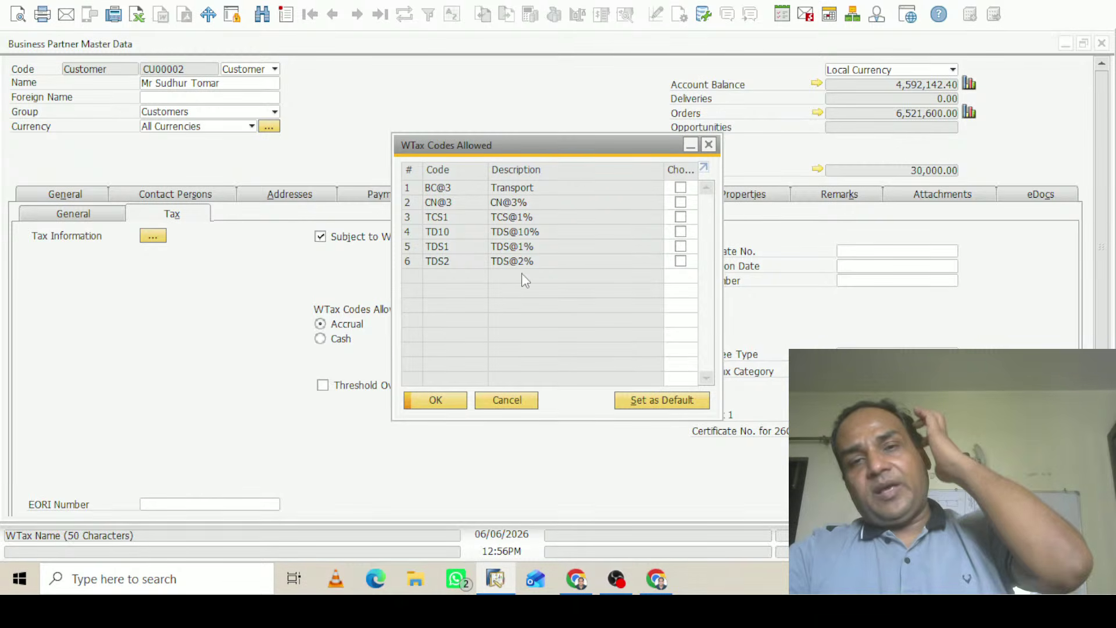
Allow all six WTax codes: TCS1, TDS1, TDS2, TD10, CN@3 and BC@3
click(681, 217)
click(680, 246)
click(681, 261)
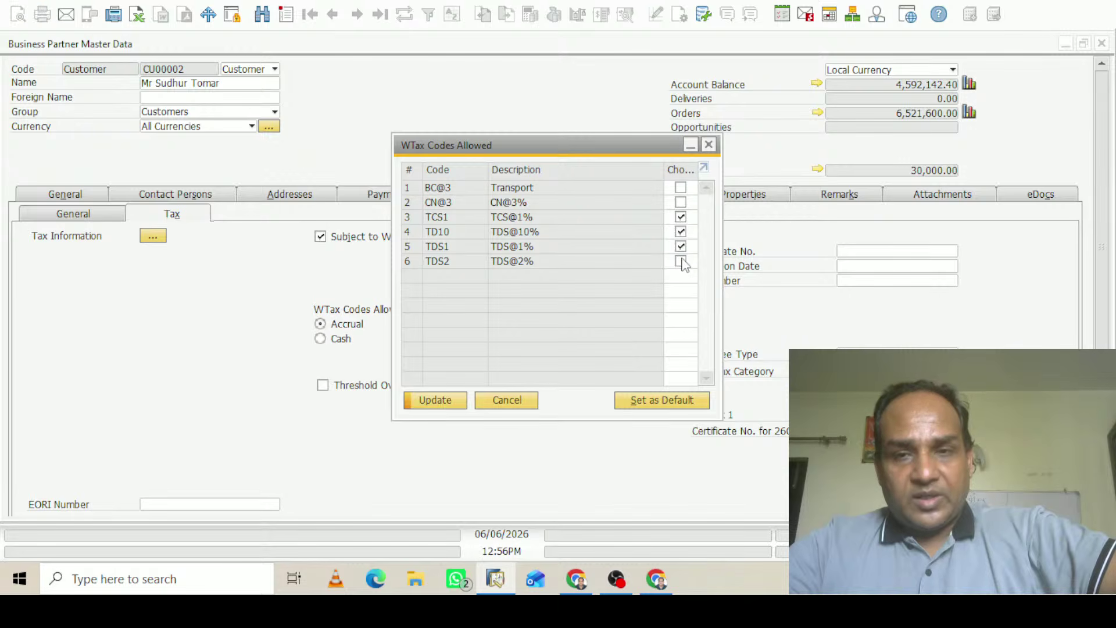
click(680, 232)
click(681, 202)
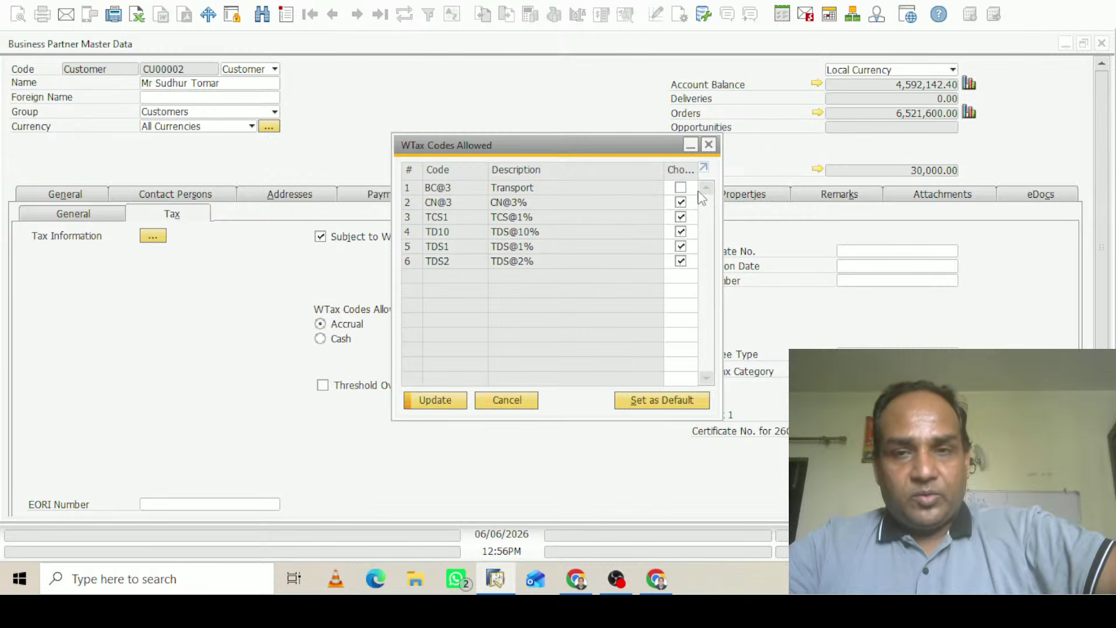
click(680, 187)
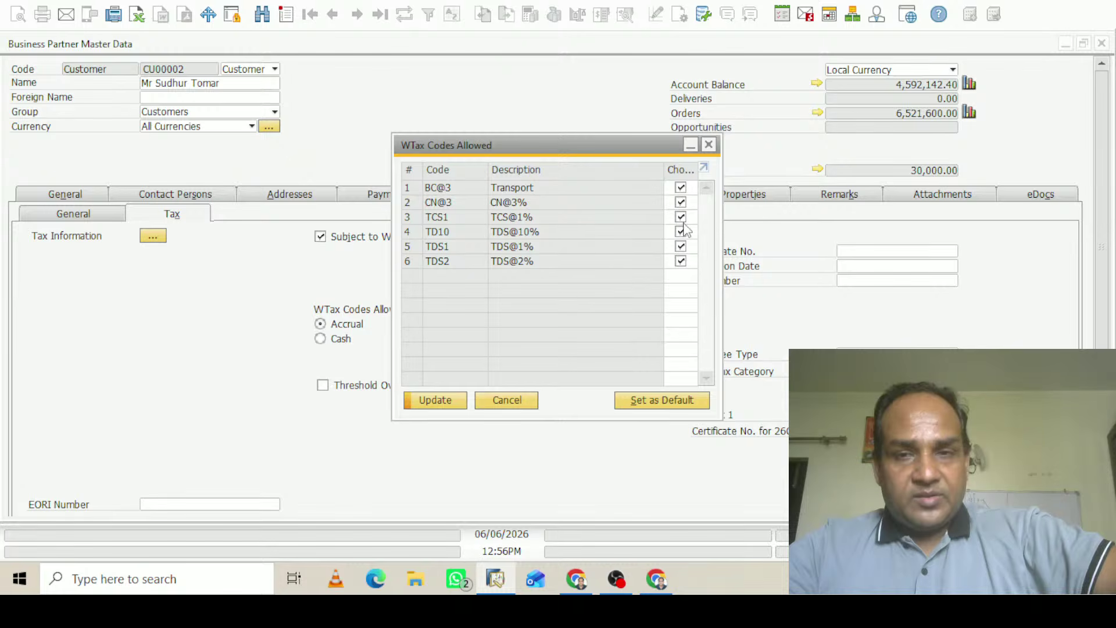
click(437, 400)
click(437, 400)
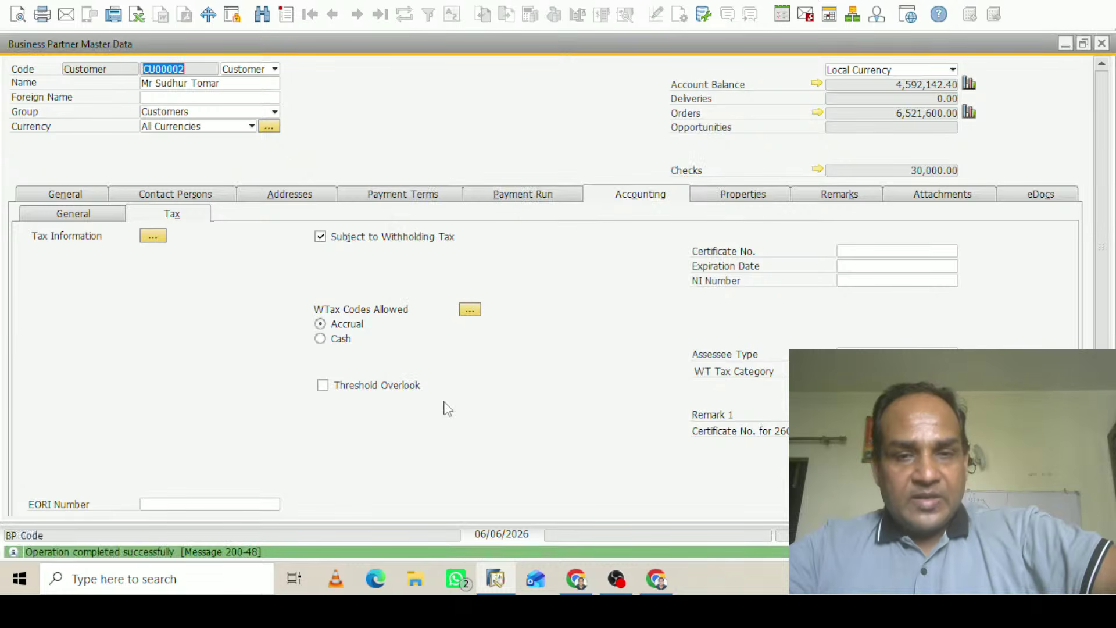
Save the customer master data and return to the A/R invoice
scroll(6, 487, down, 3)
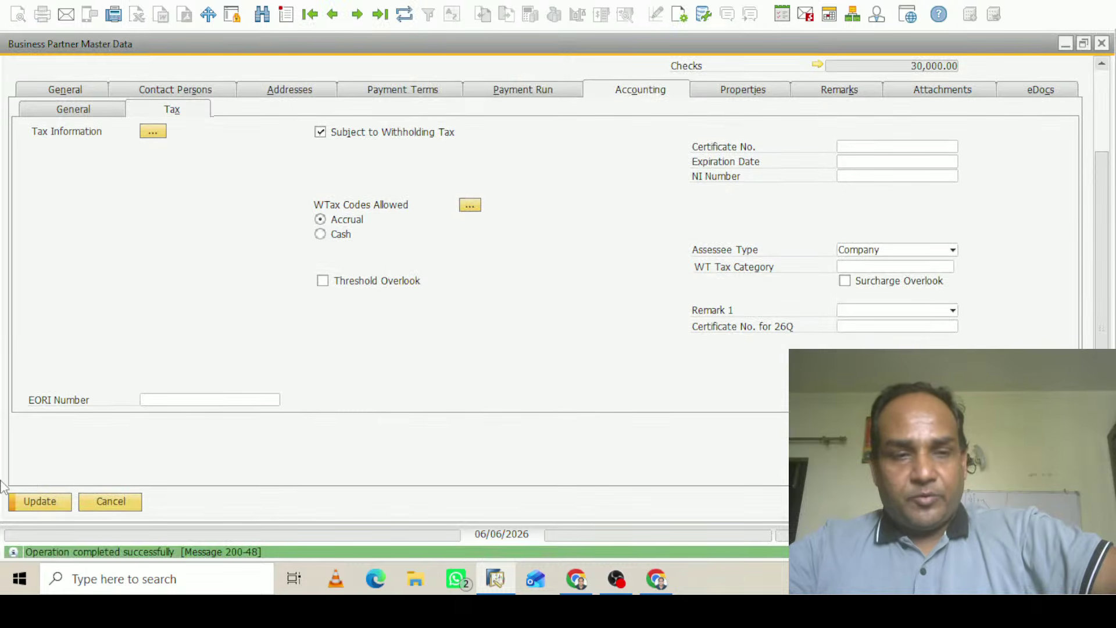
click(40, 501)
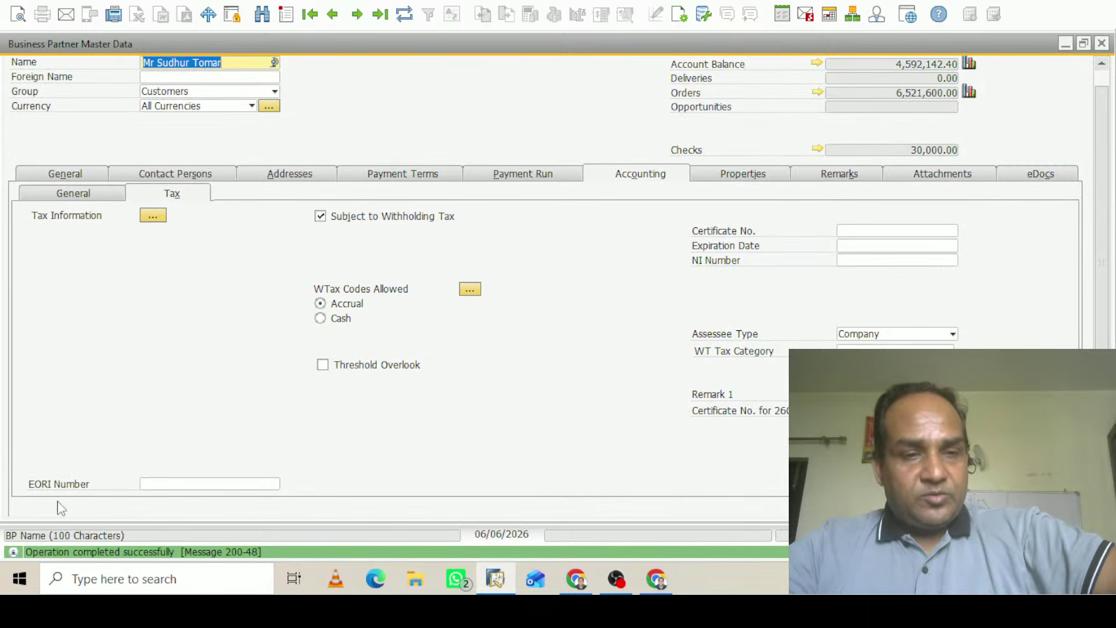
scroll(1105, 294, down, 3)
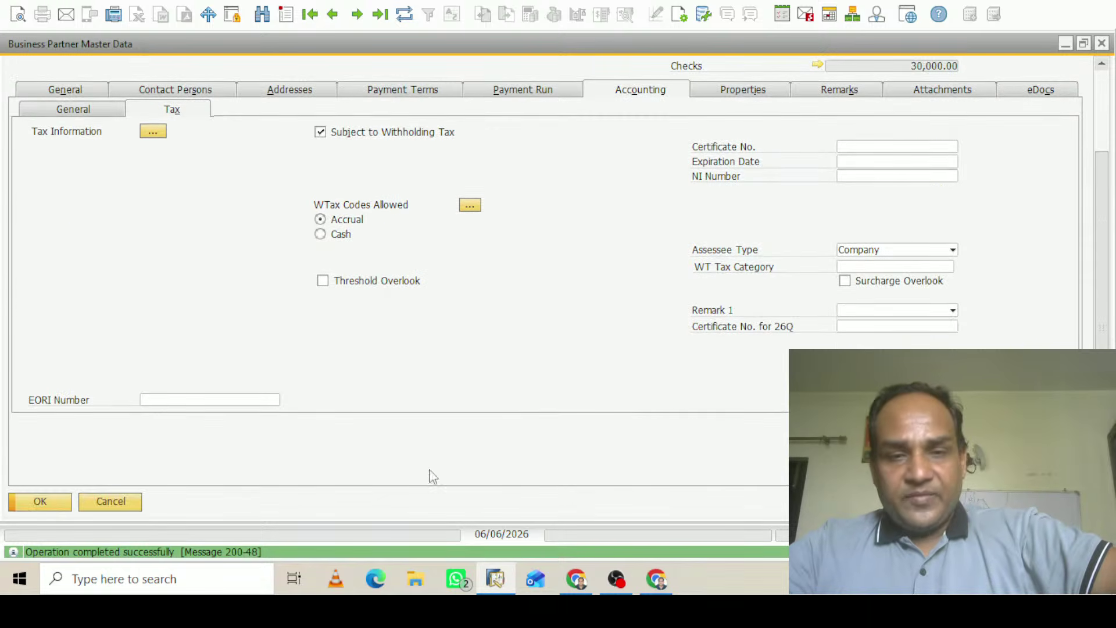
click(63, 503)
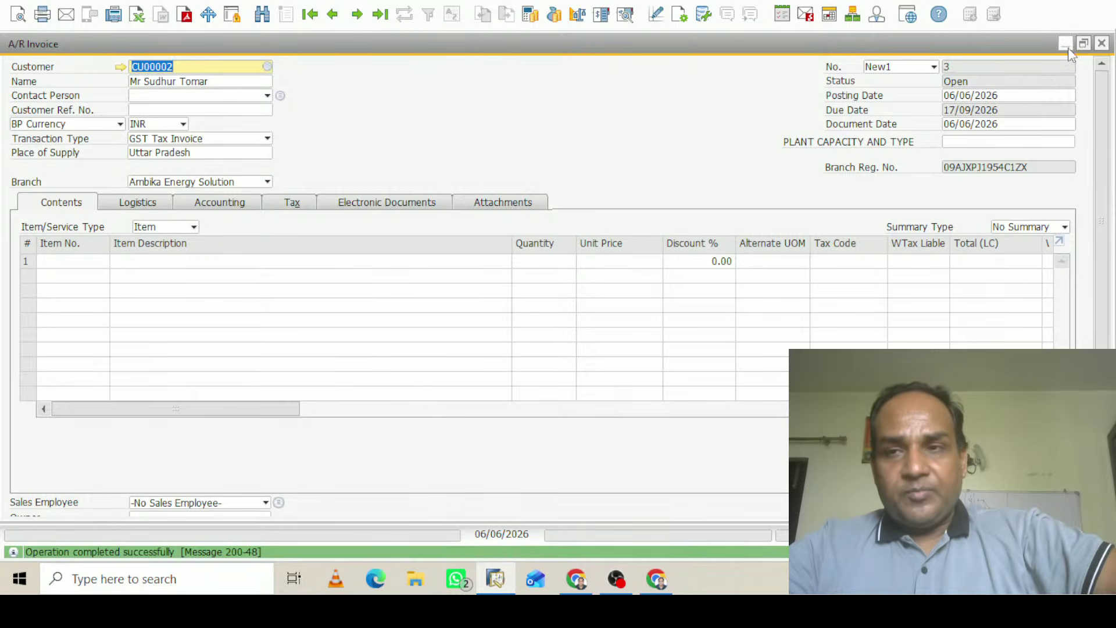
Find Withholding Tax setup via a menu search for 'wit', review CN@3, then close it
click(1068, 45)
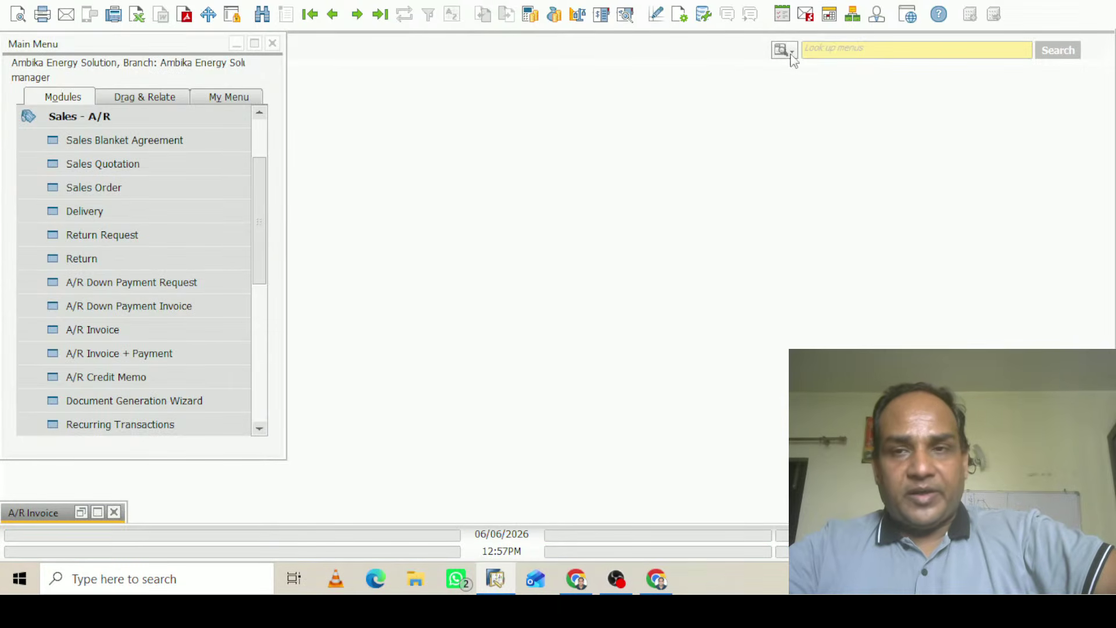
click(789, 50)
click(795, 86)
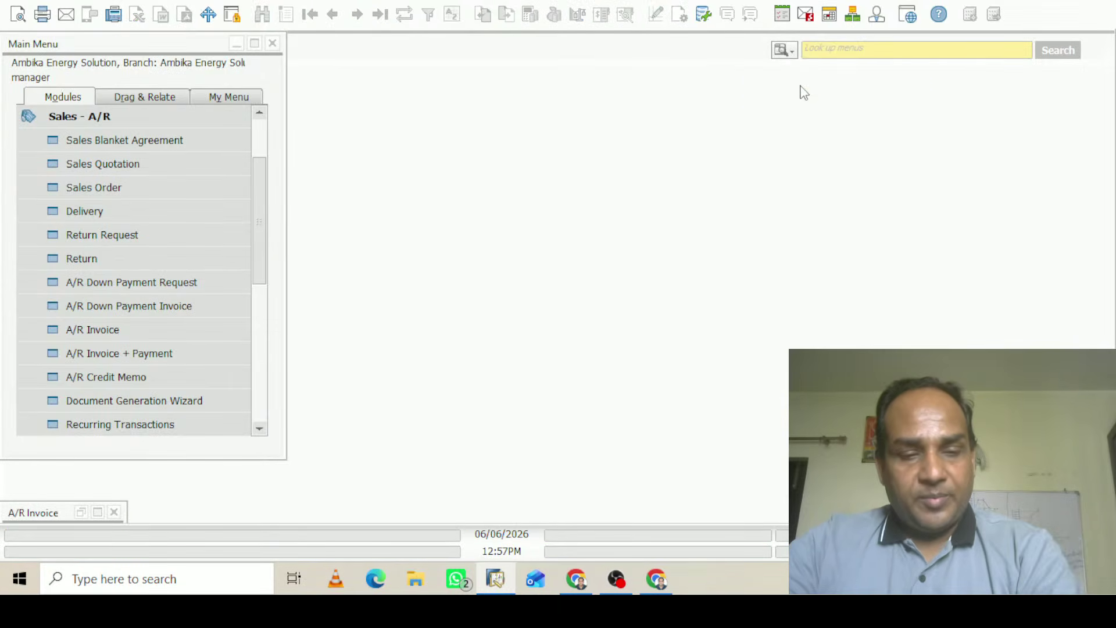
text(wit)
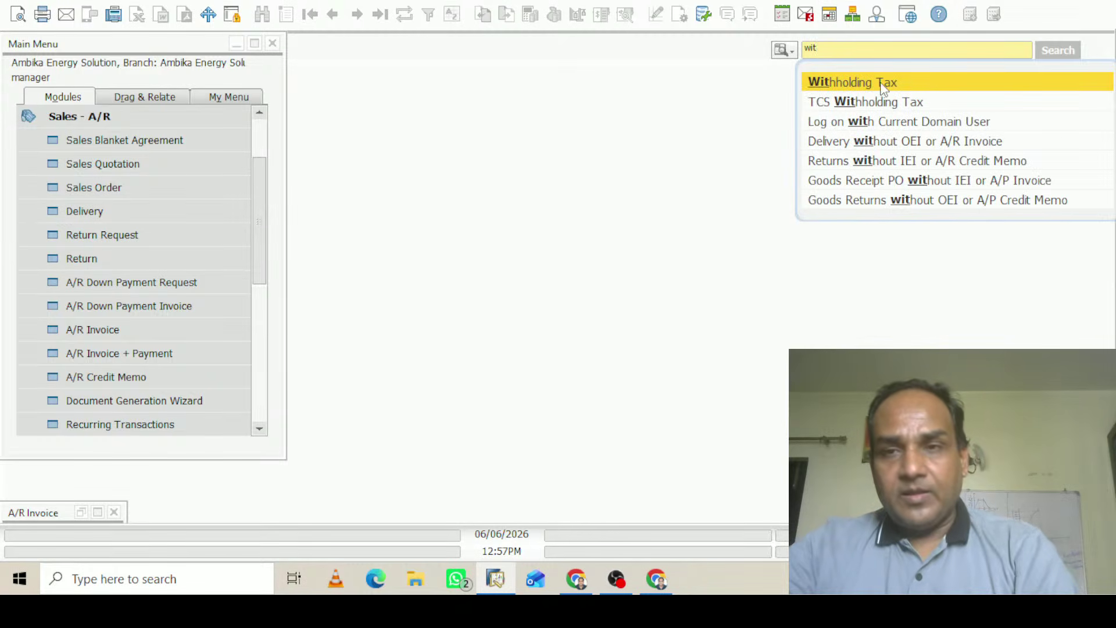
click(884, 84)
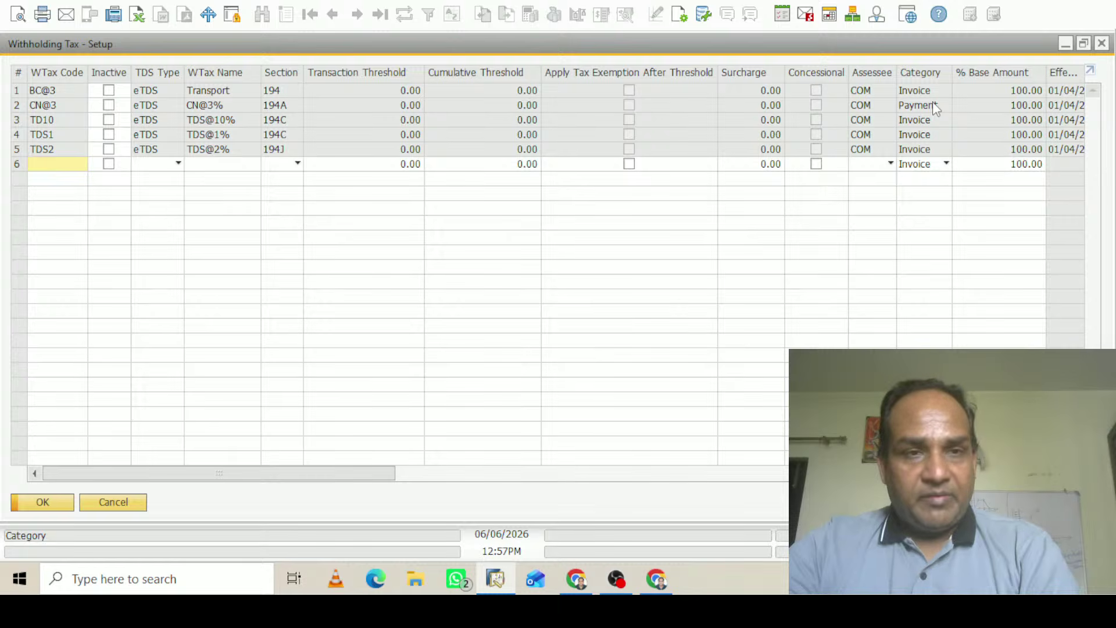
click(16, 104)
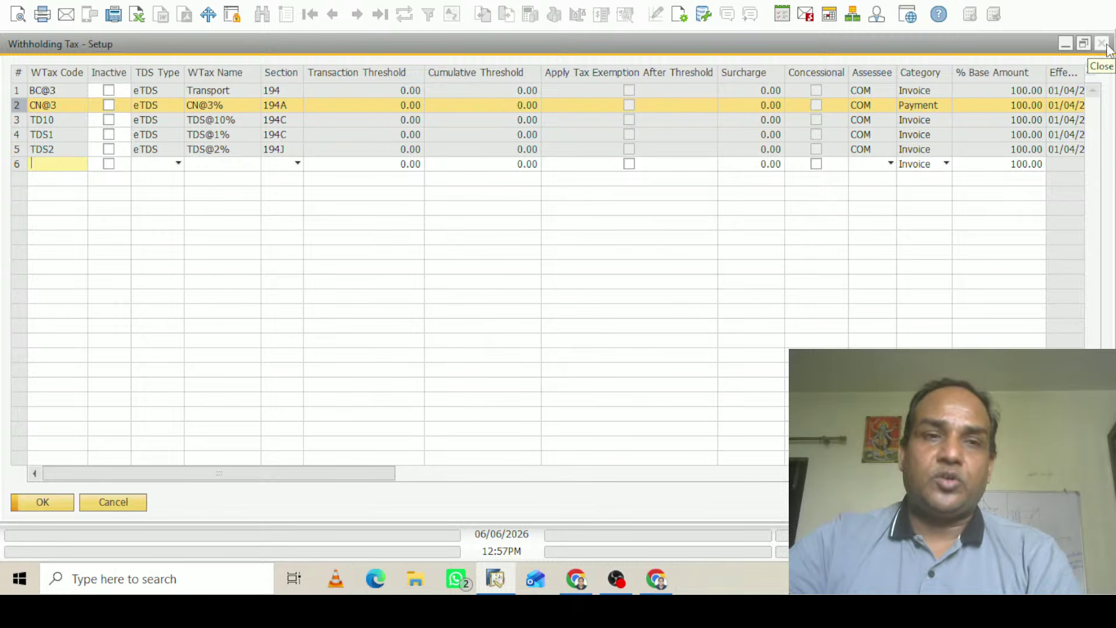
click(1103, 45)
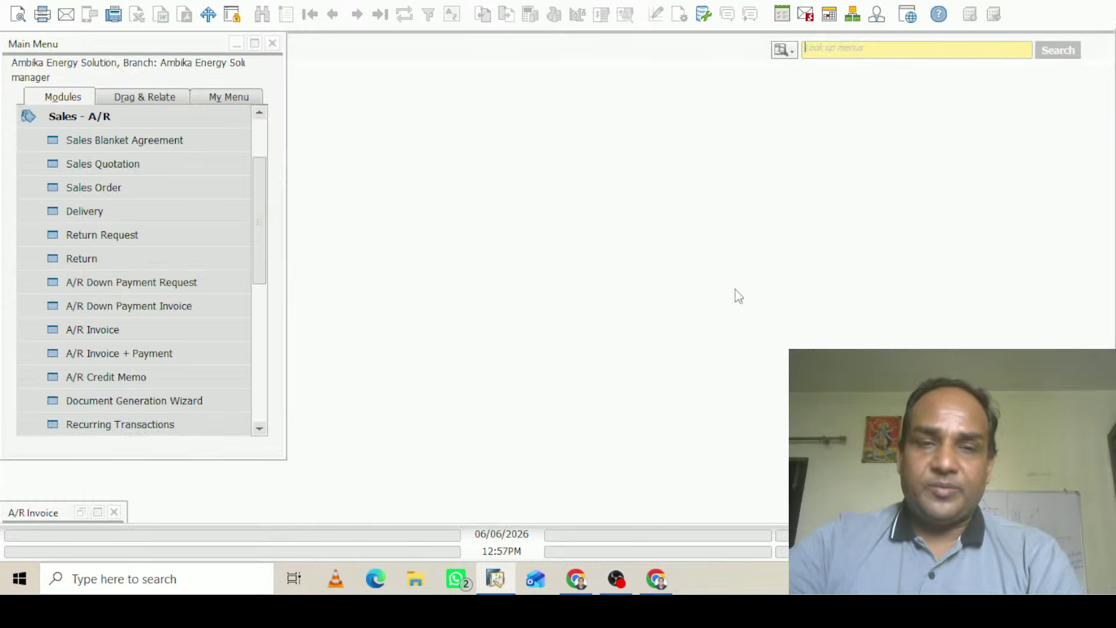
Reselect the invoice's customer from the partner list, passing the credit-limit warning
click(100, 512)
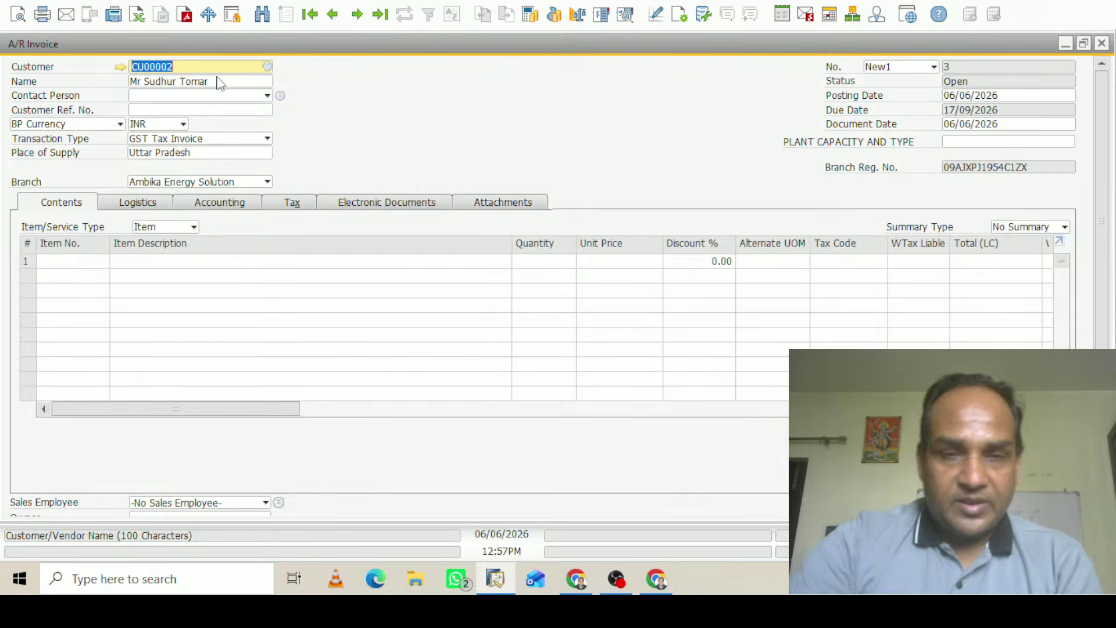
key(BackSpace)
key(Tab)
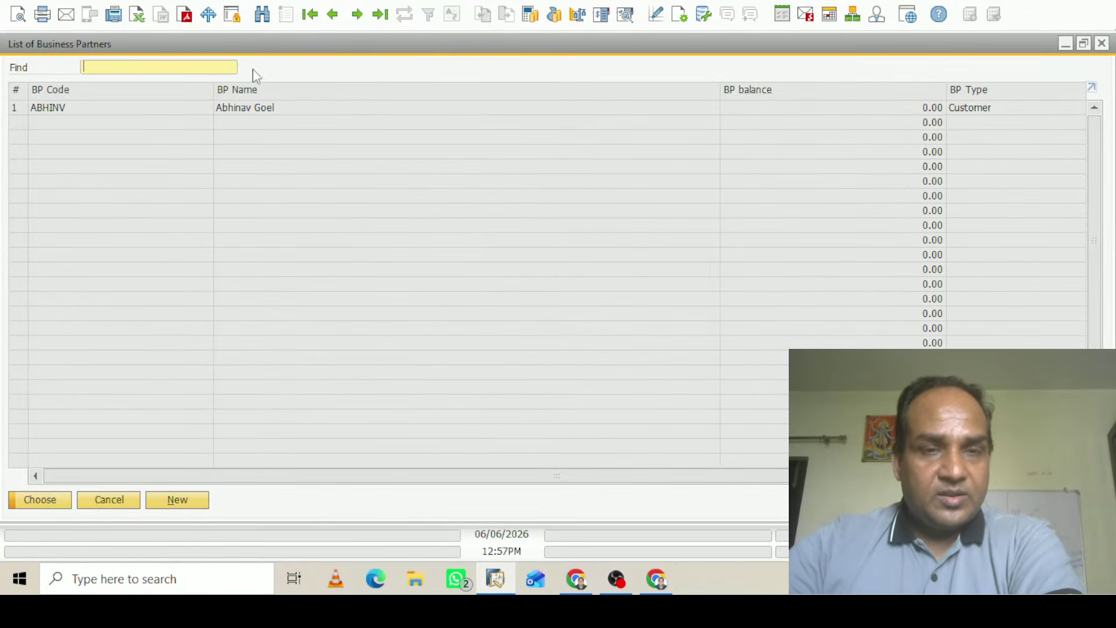
click(271, 211)
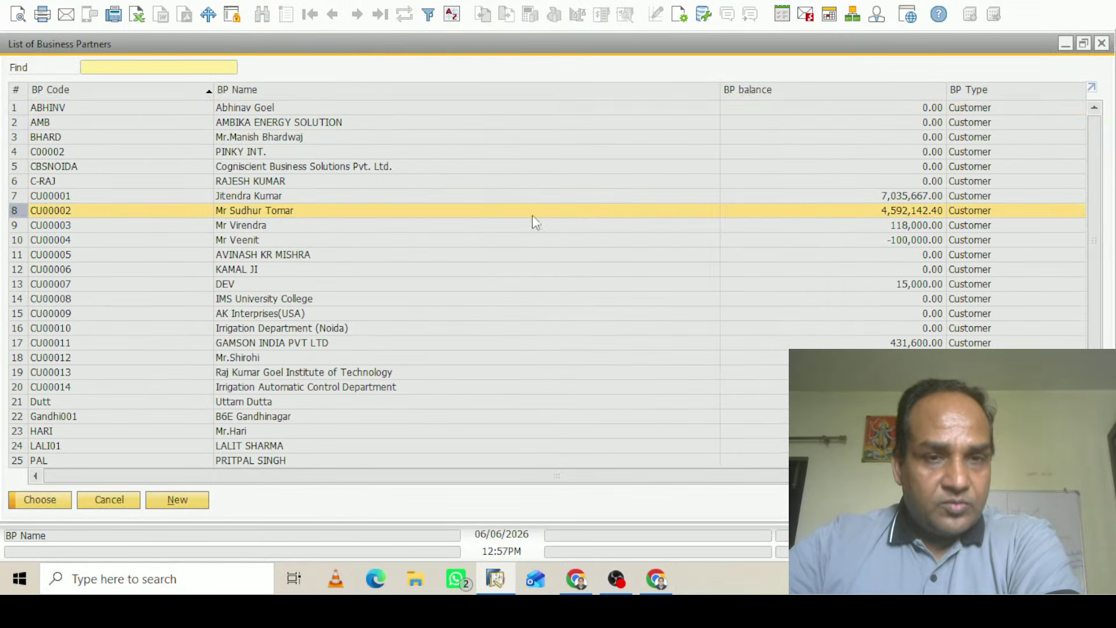
click(50, 508)
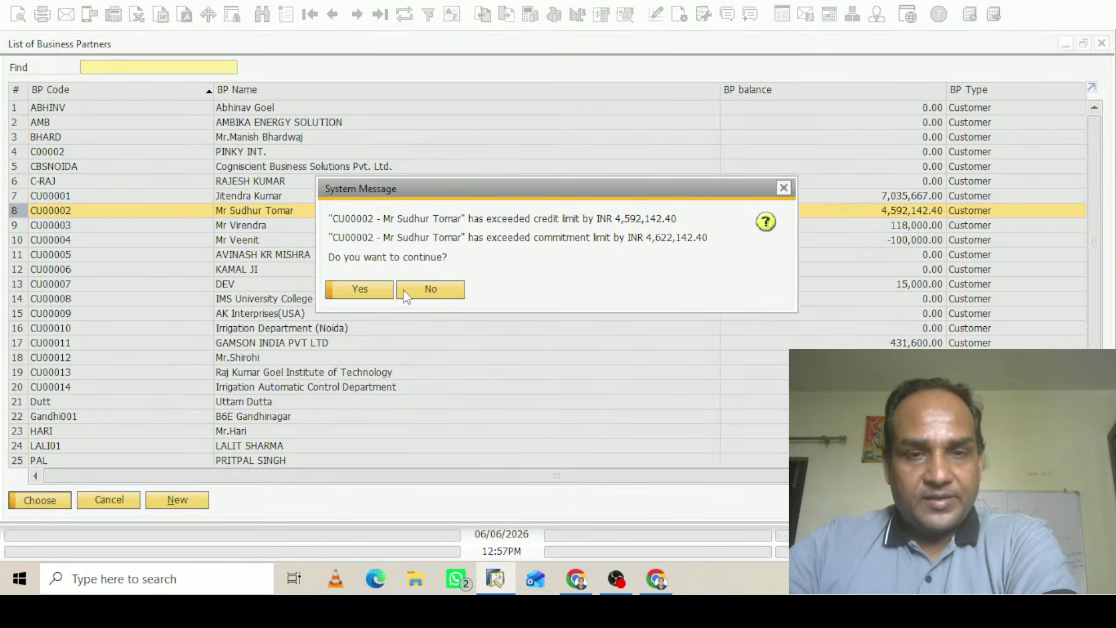
click(380, 291)
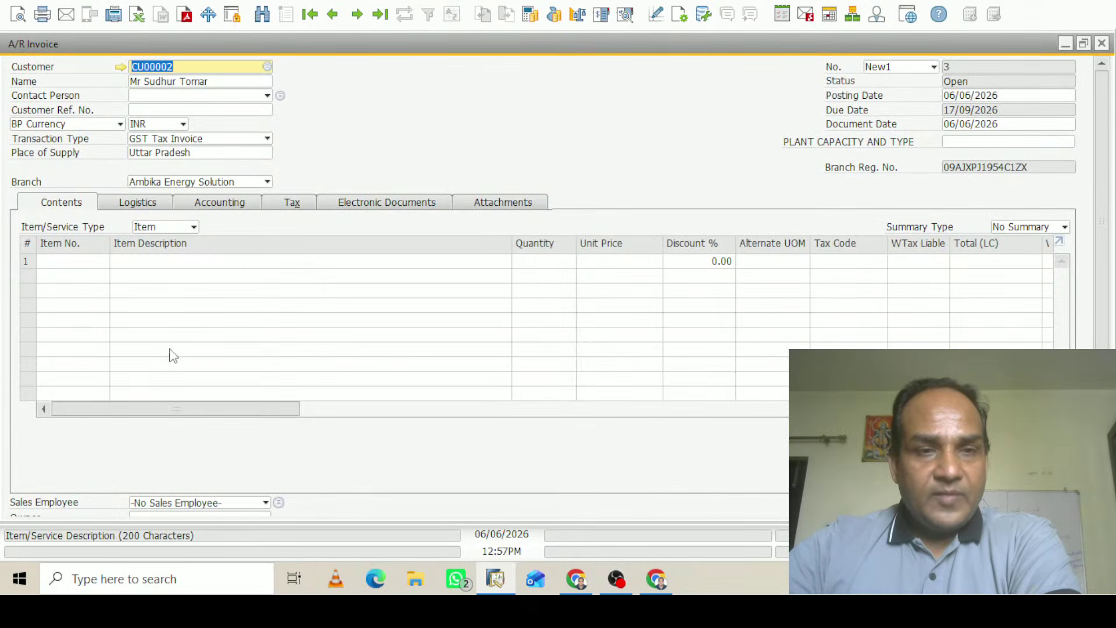
Add GREASE BAFFLE on line 1 with quantity 10, unit price INR 10,000, discount 0
click(82, 263)
key(Tab)
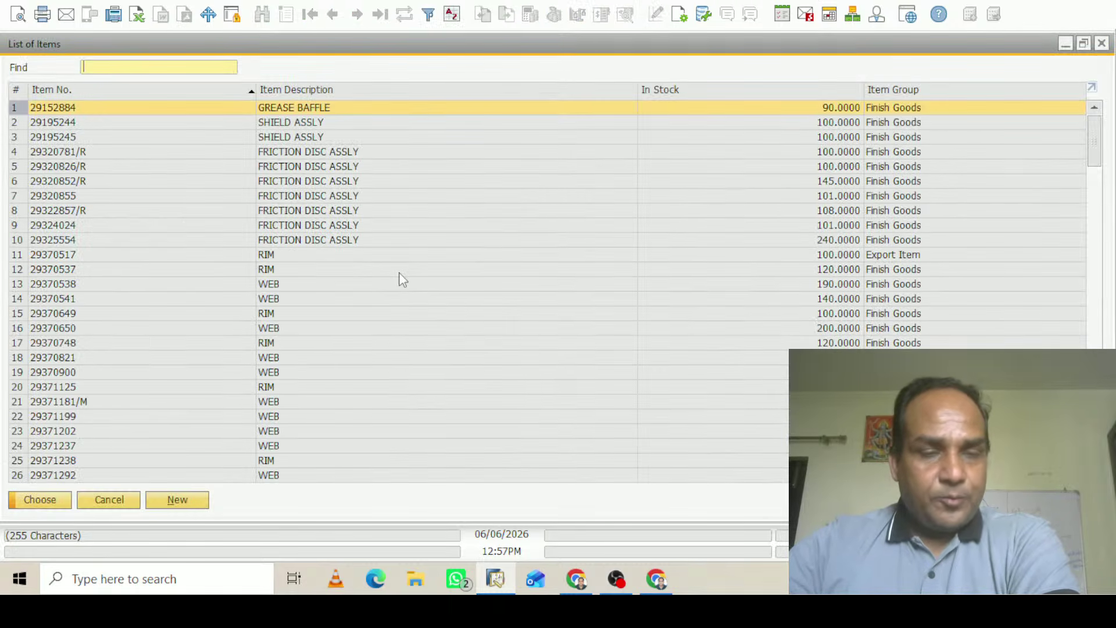
mouse_move(1095, 145)
mouse_down()
mouse_move(1108, 285)
mouse_move(1107, 139)
mouse_up()
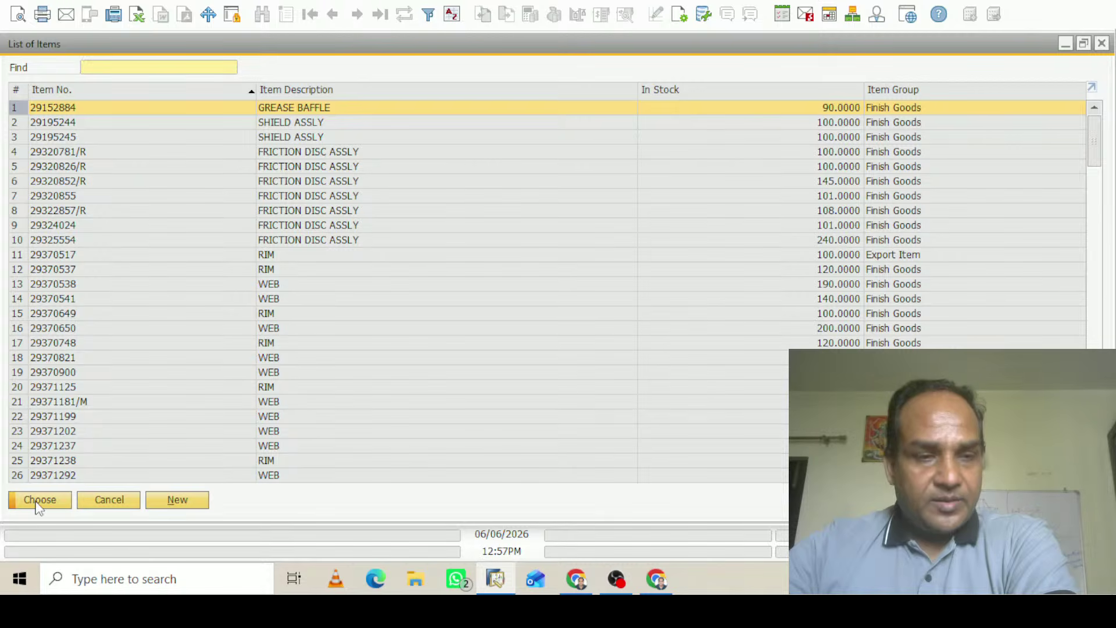
key(Return)
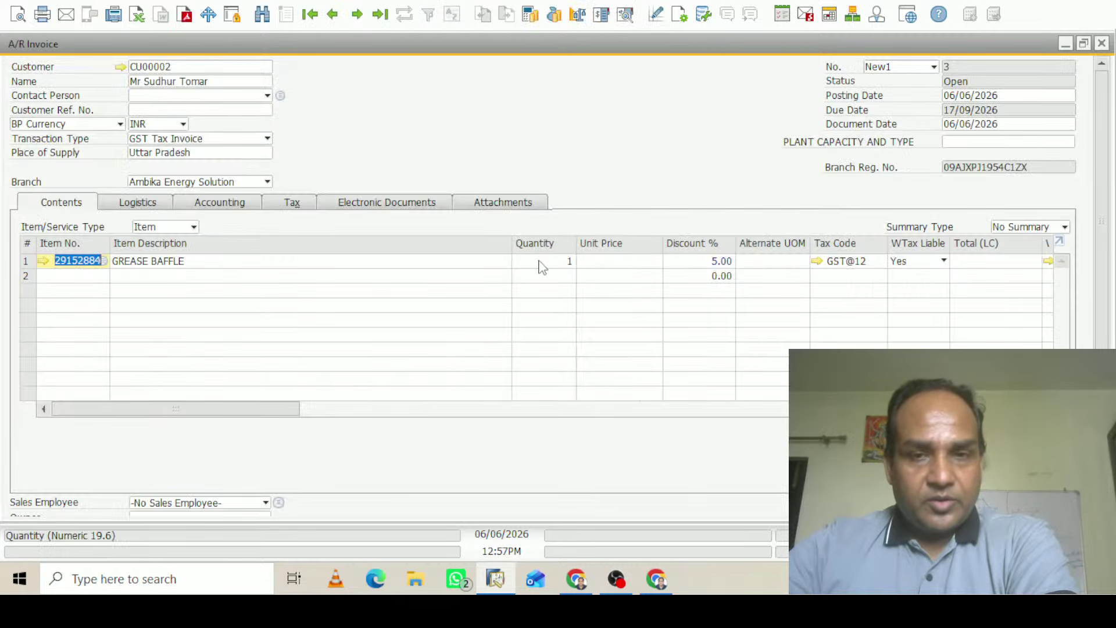
click(540, 262)
text(10)
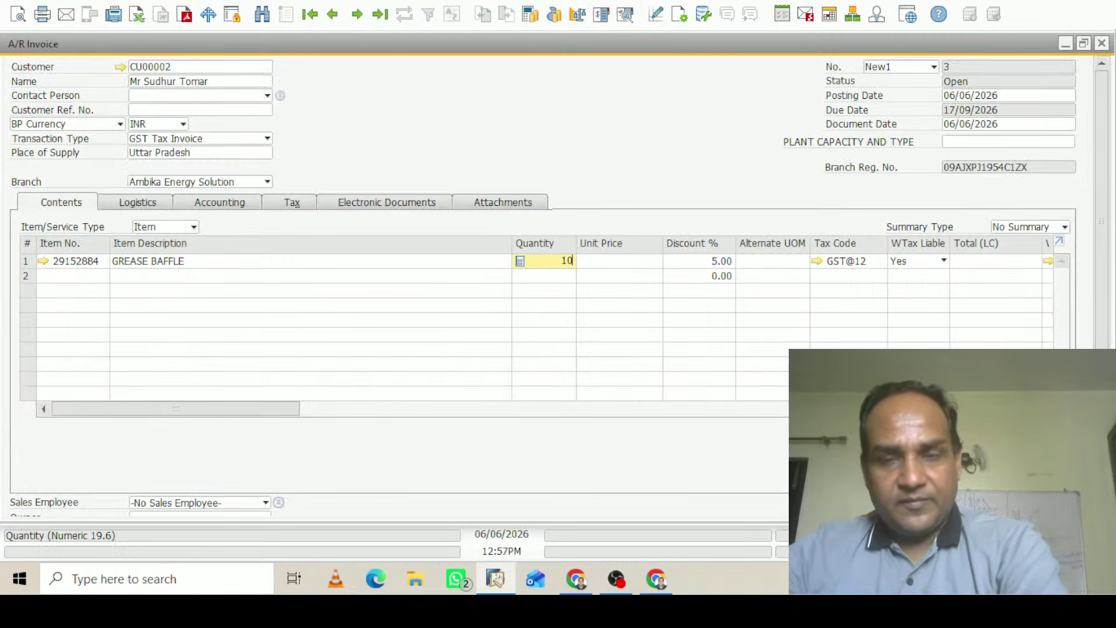
key(Tab)
text(10)
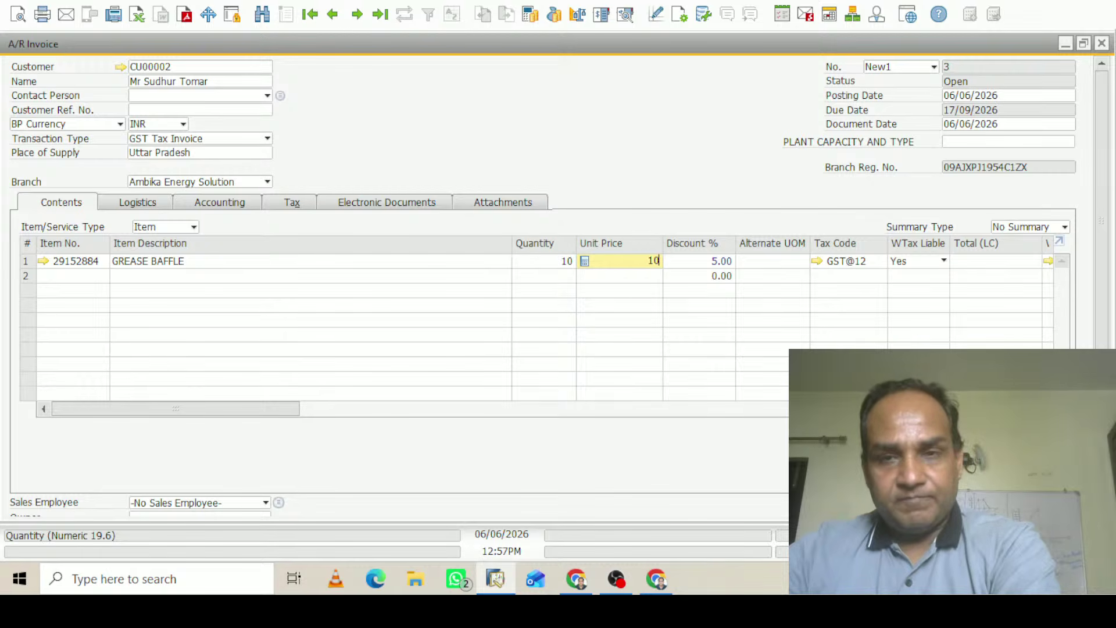
key(Tab)
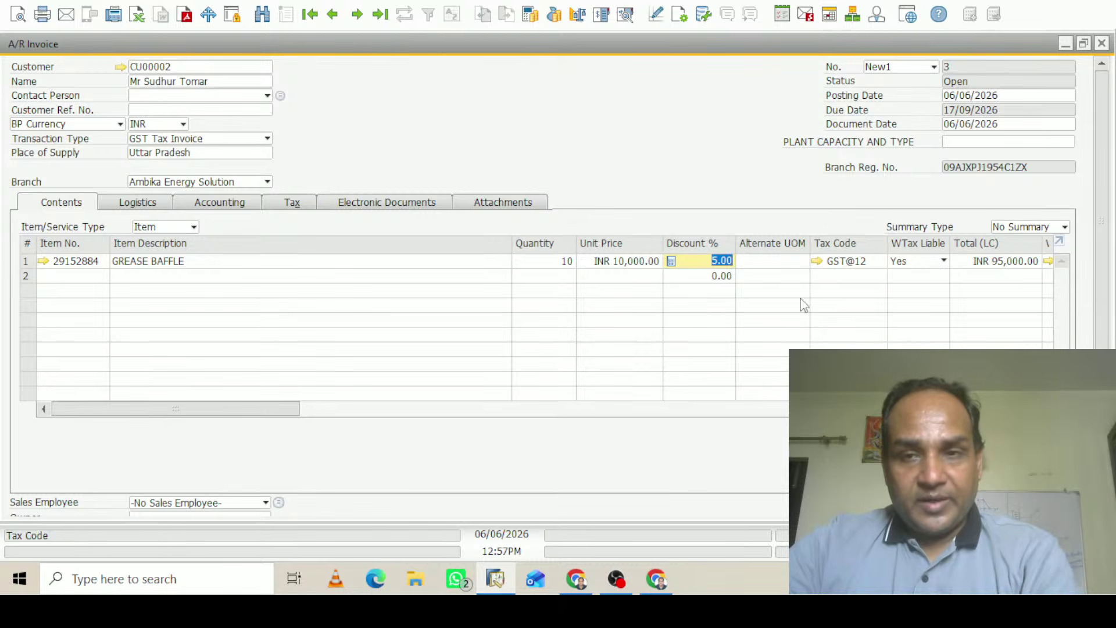
text(0)
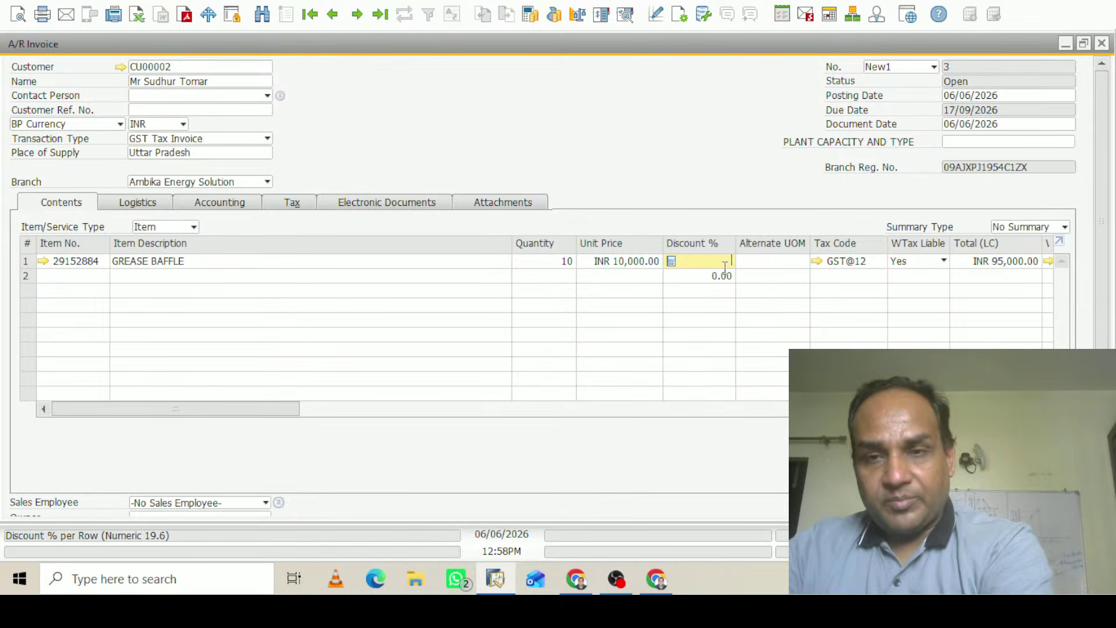
key(Tab)
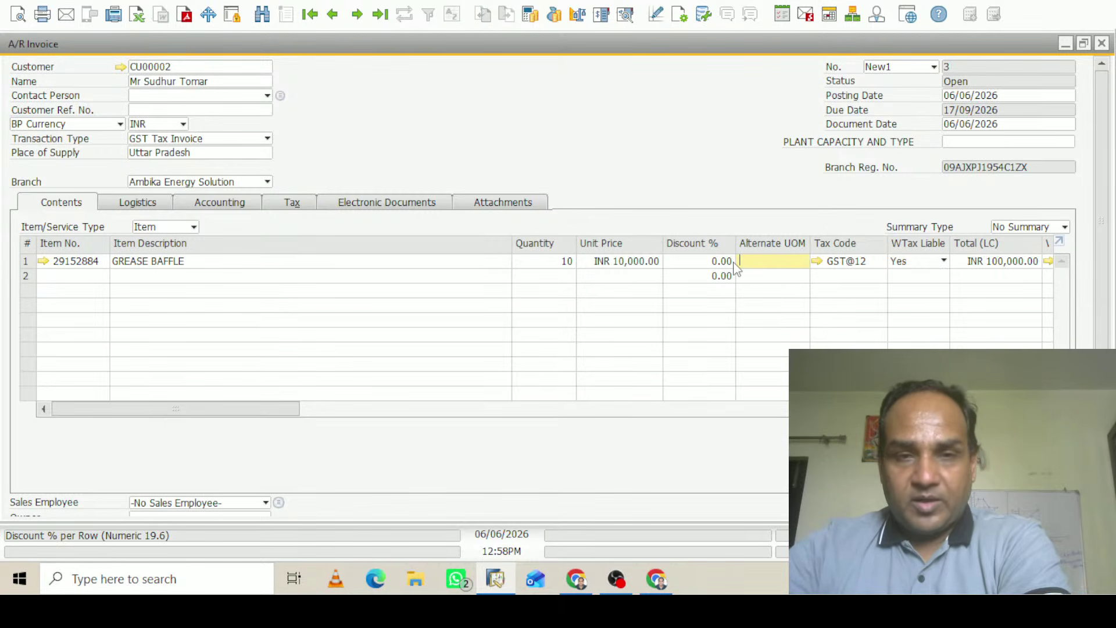
Add the invoice with CN@3 withholding tax applied, passing the credit-limit warning
drag(1103, 281, 1115, 412)
click(50, 504)
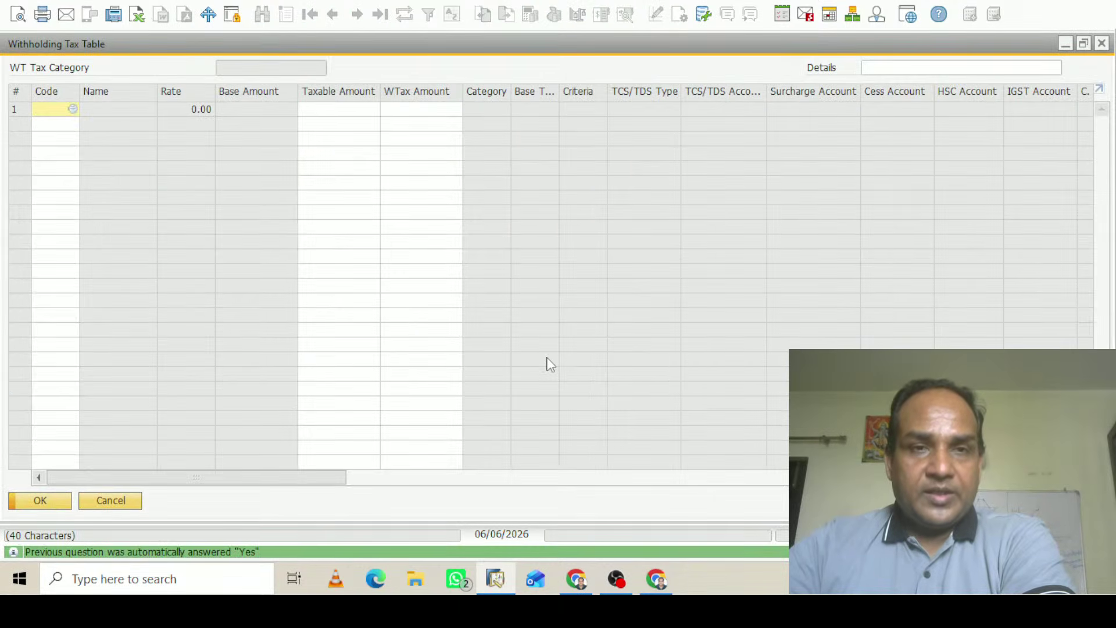
click(72, 108)
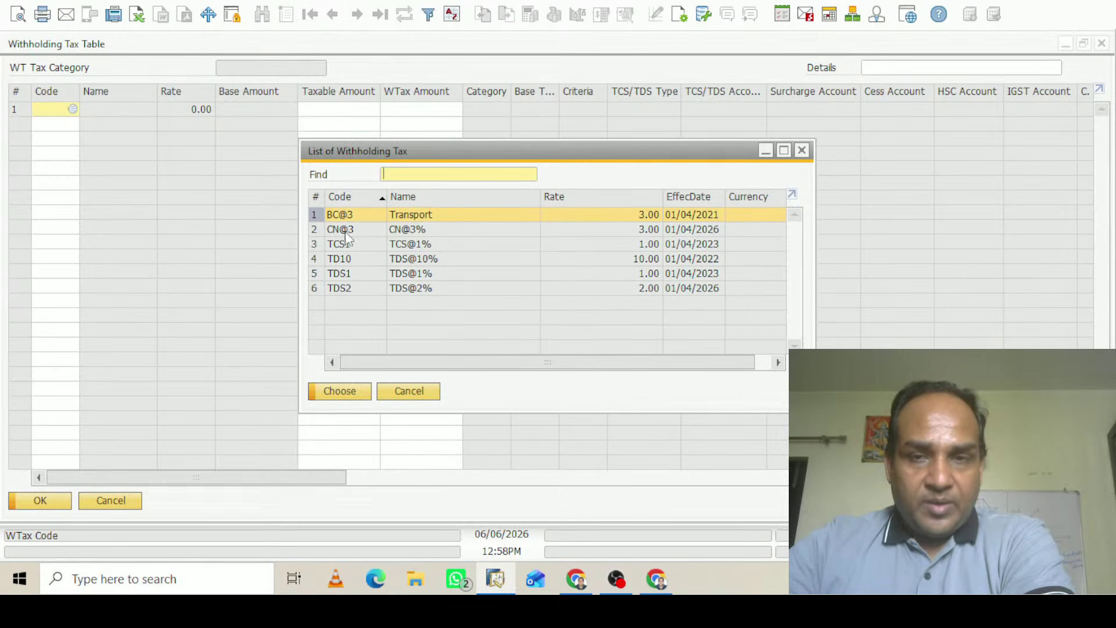
click(316, 229)
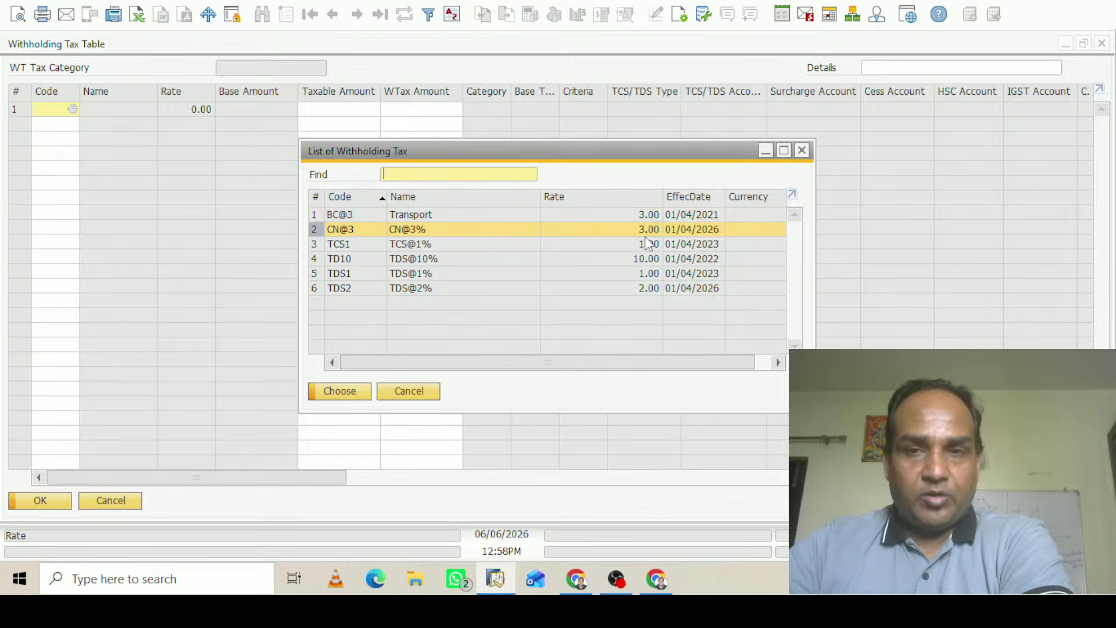
click(345, 392)
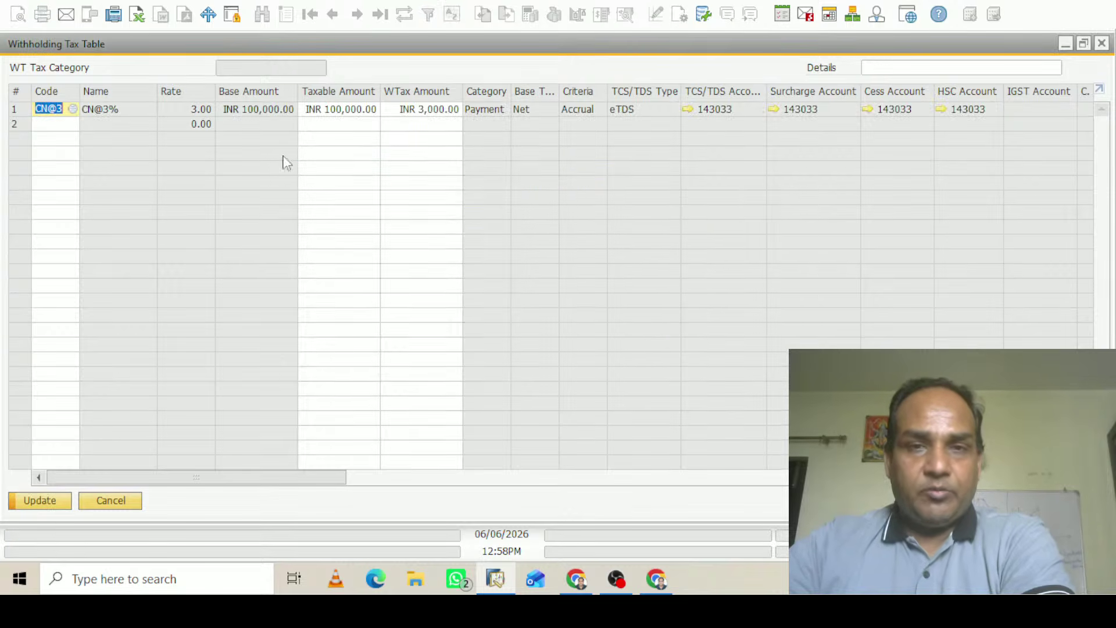
click(40, 501)
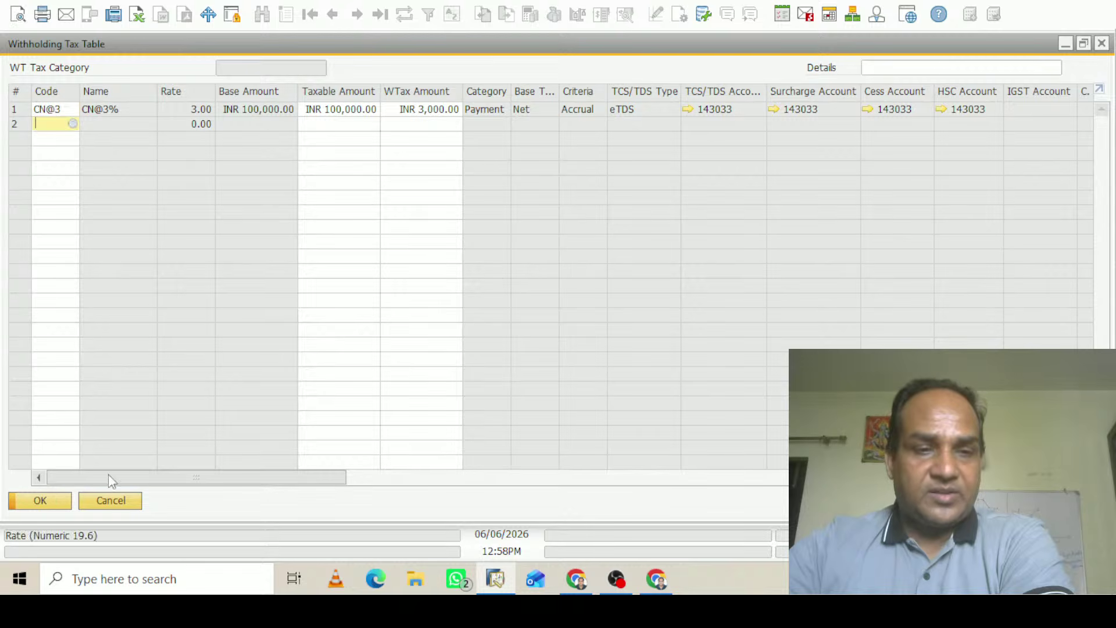
click(40, 500)
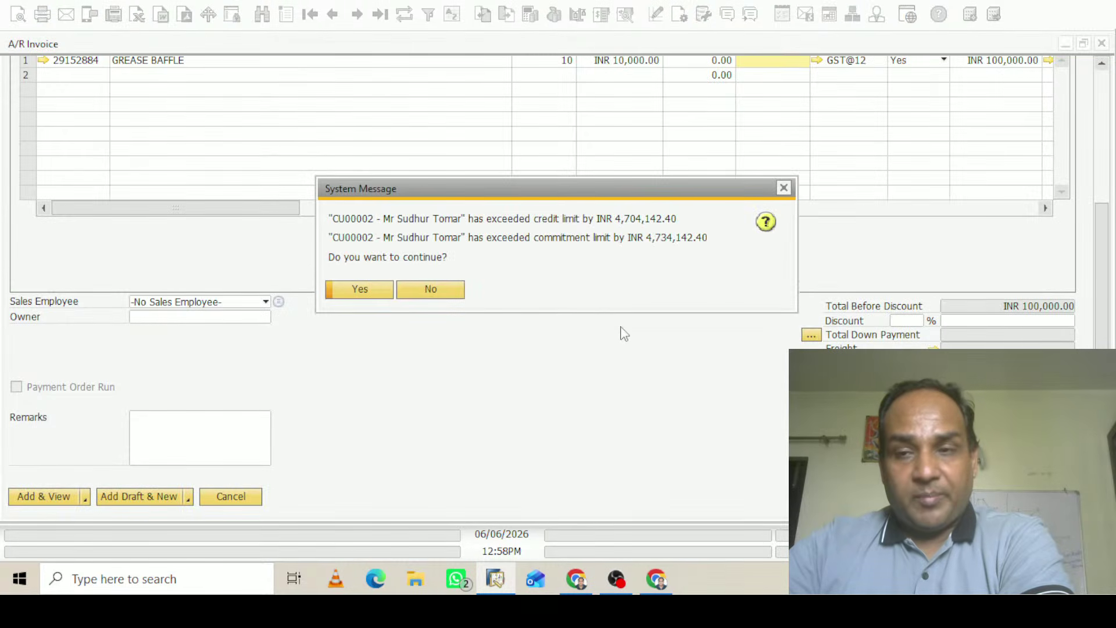
click(374, 291)
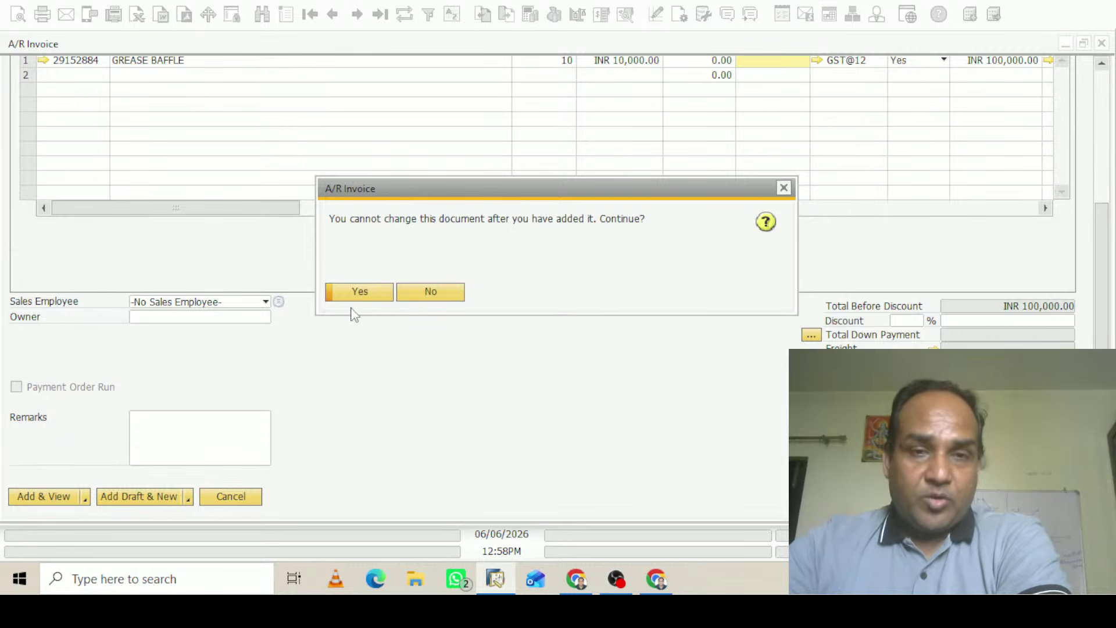
Auto-select batches for the 10 units, review withholding tax, and preview the INR 114,000.00 journal
click(363, 291)
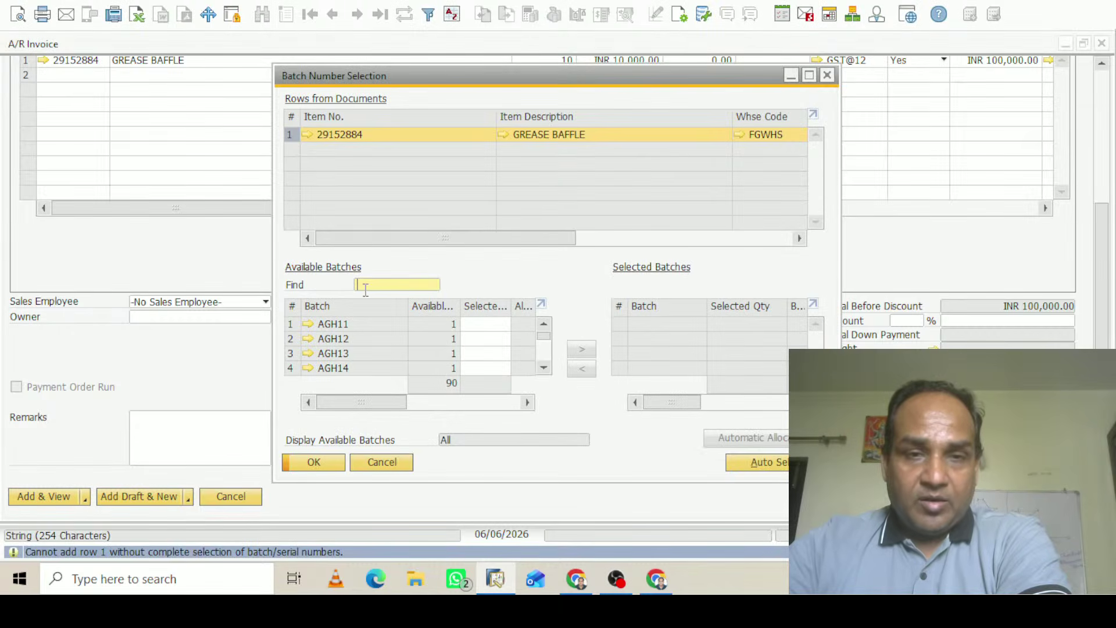
click(768, 463)
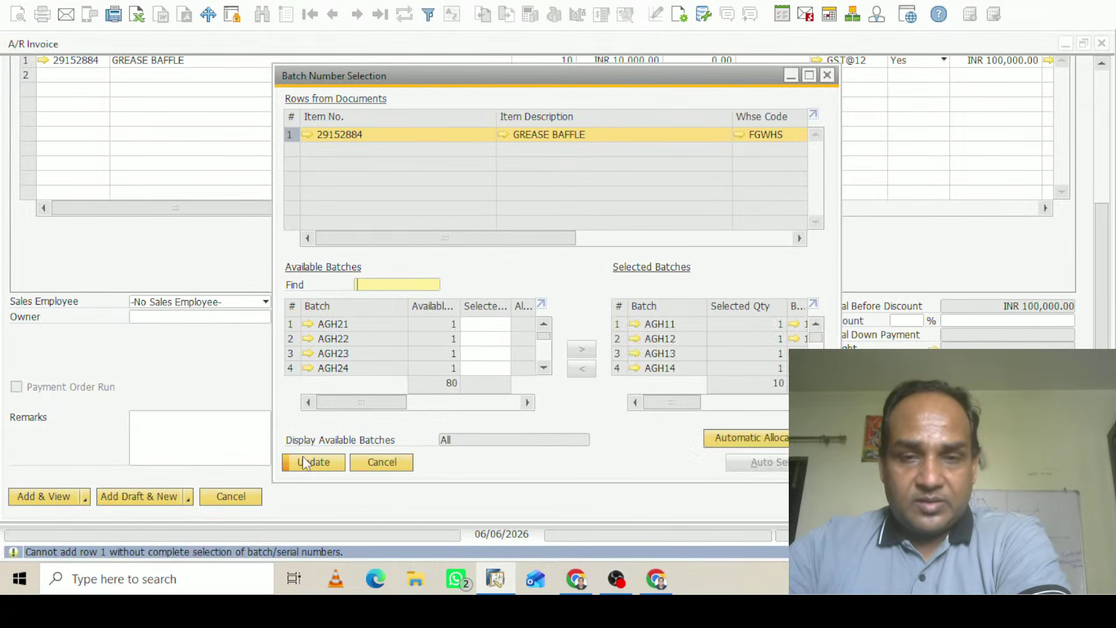
click(322, 462)
click(323, 462)
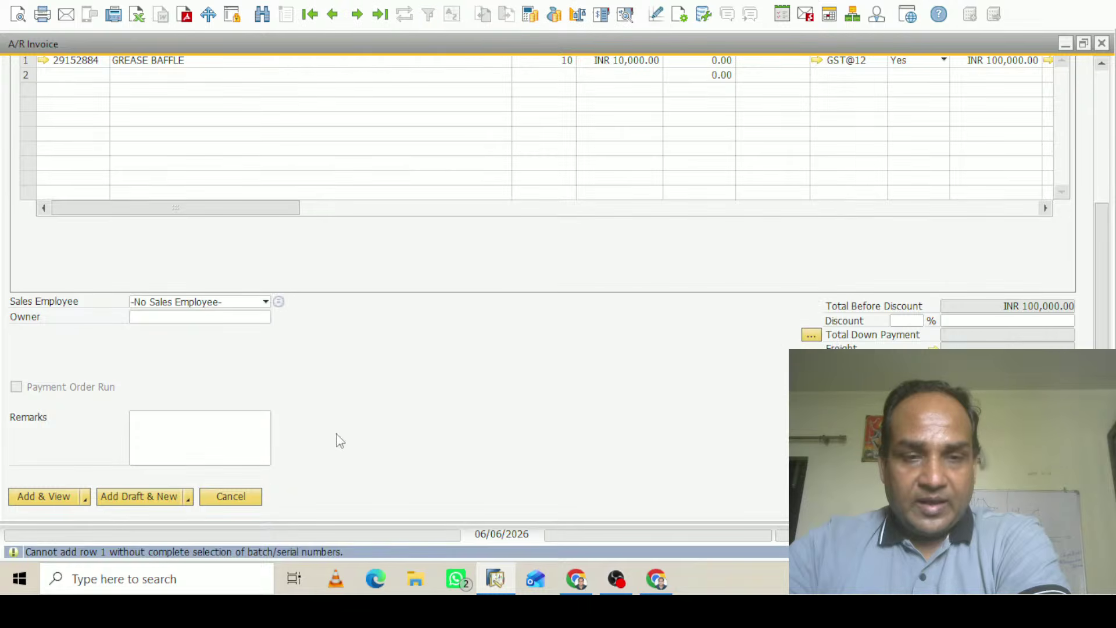
click(626, 17)
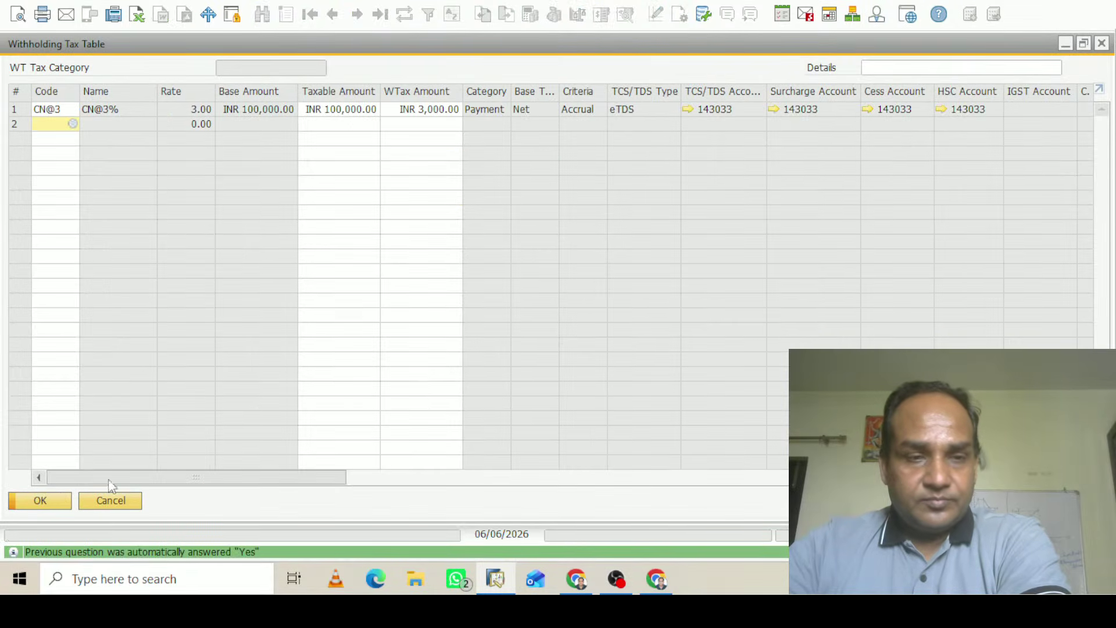
click(37, 505)
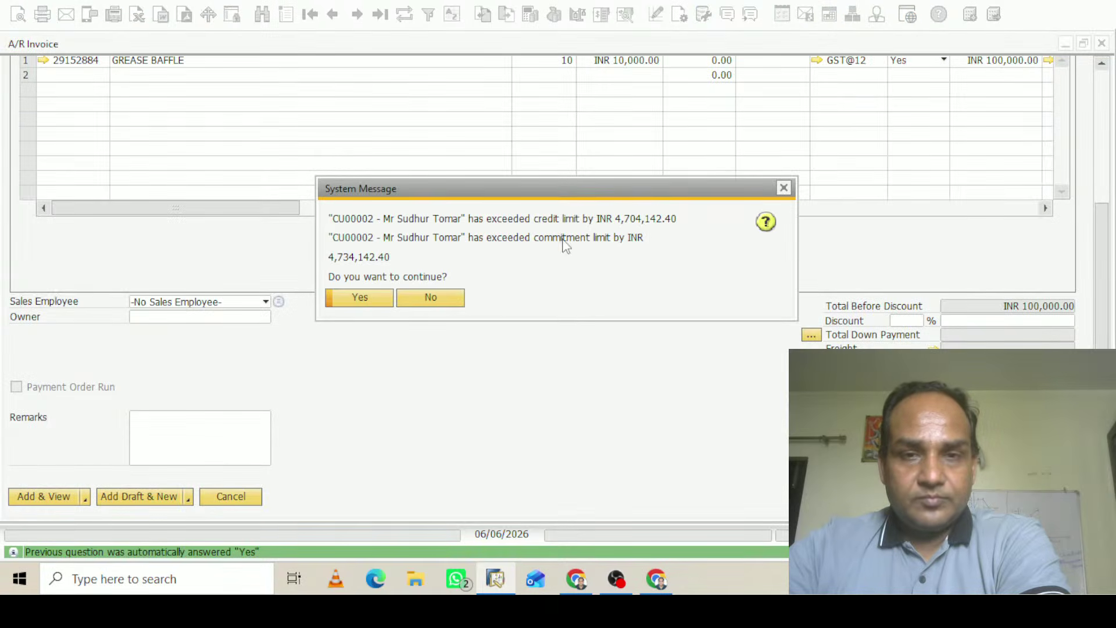
click(360, 297)
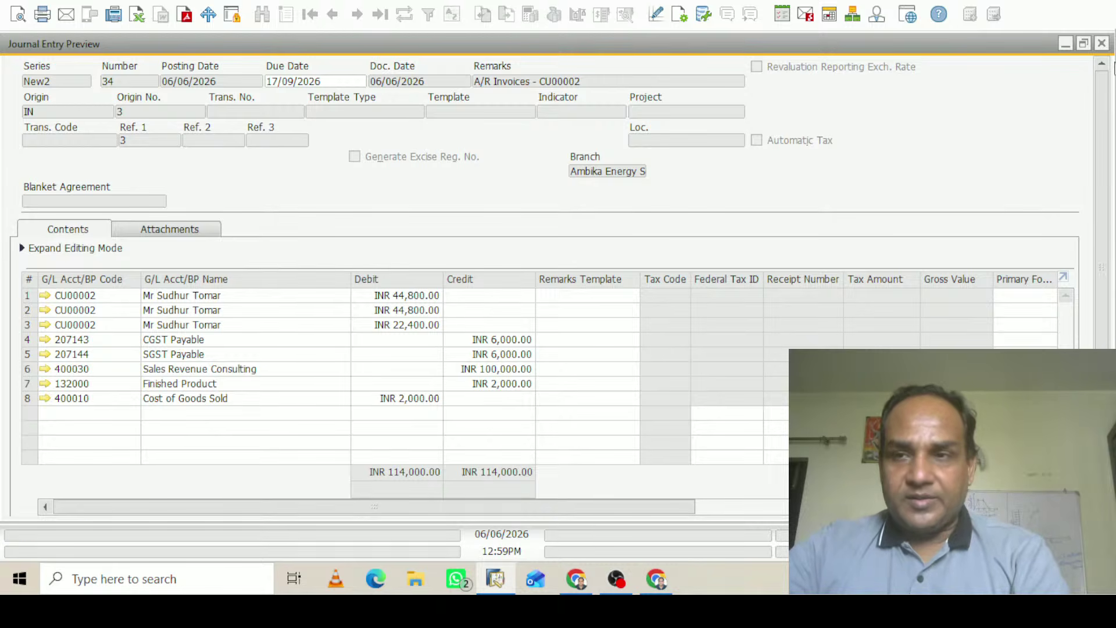
Post invoice 3 for CU00002, accepting the withholding tax table and credit-limit warning
click(1101, 43)
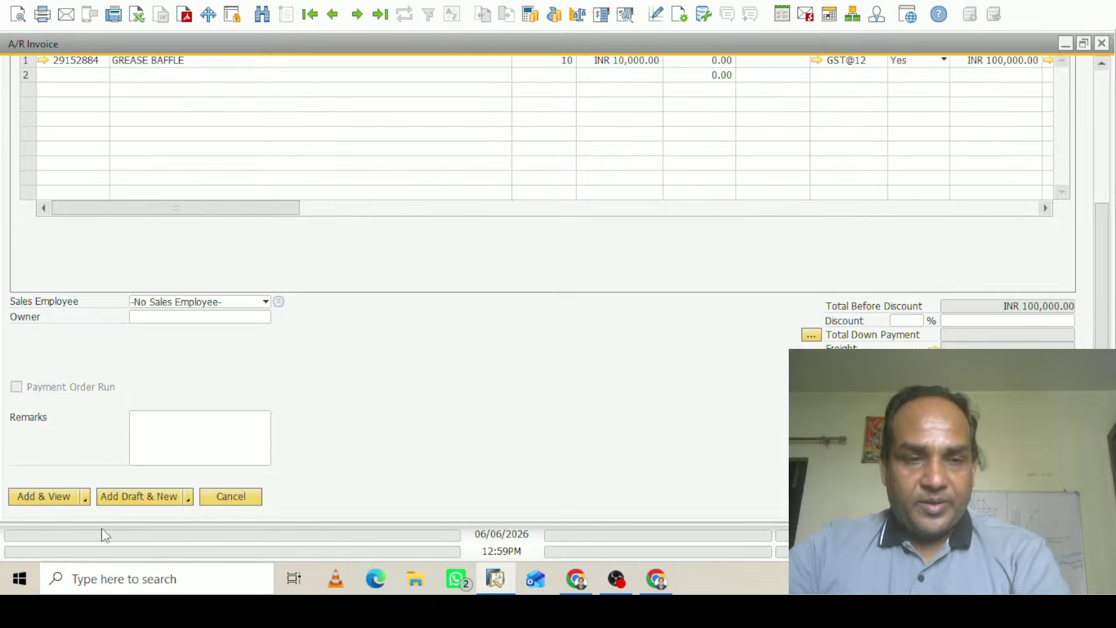
click(61, 497)
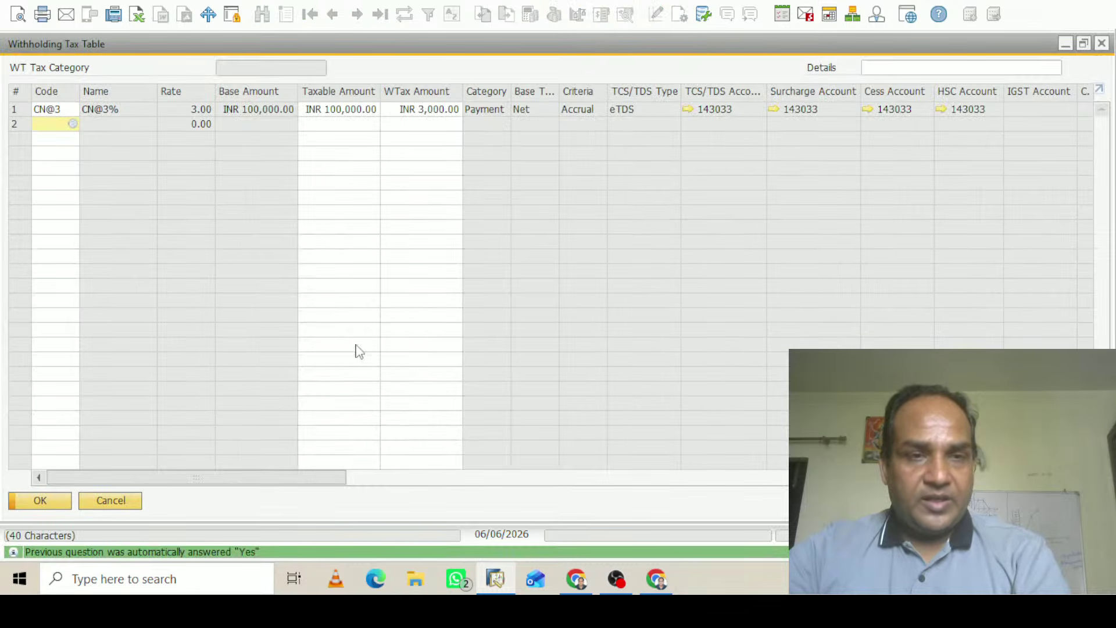
click(37, 502)
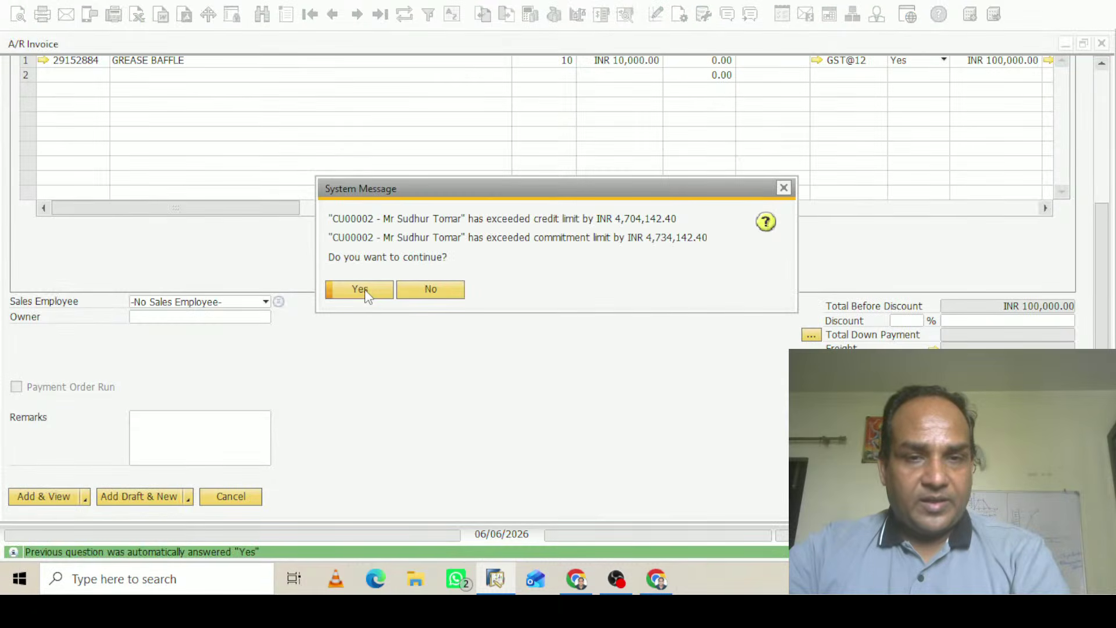
click(367, 292)
click(363, 291)
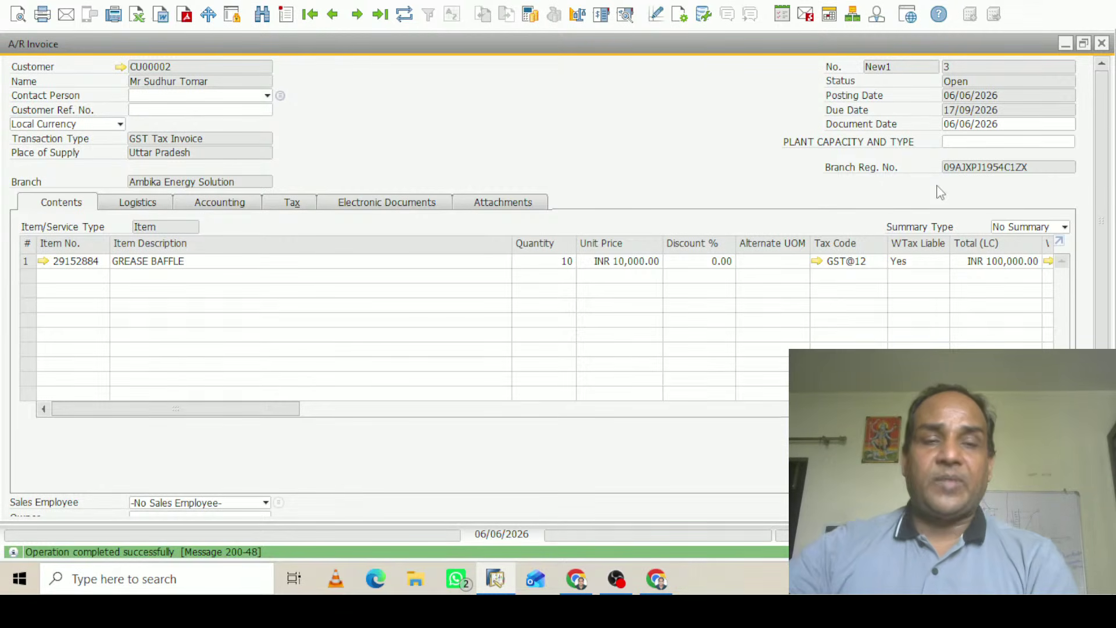
Open a new incoming payment from the Banking module
click(1066, 44)
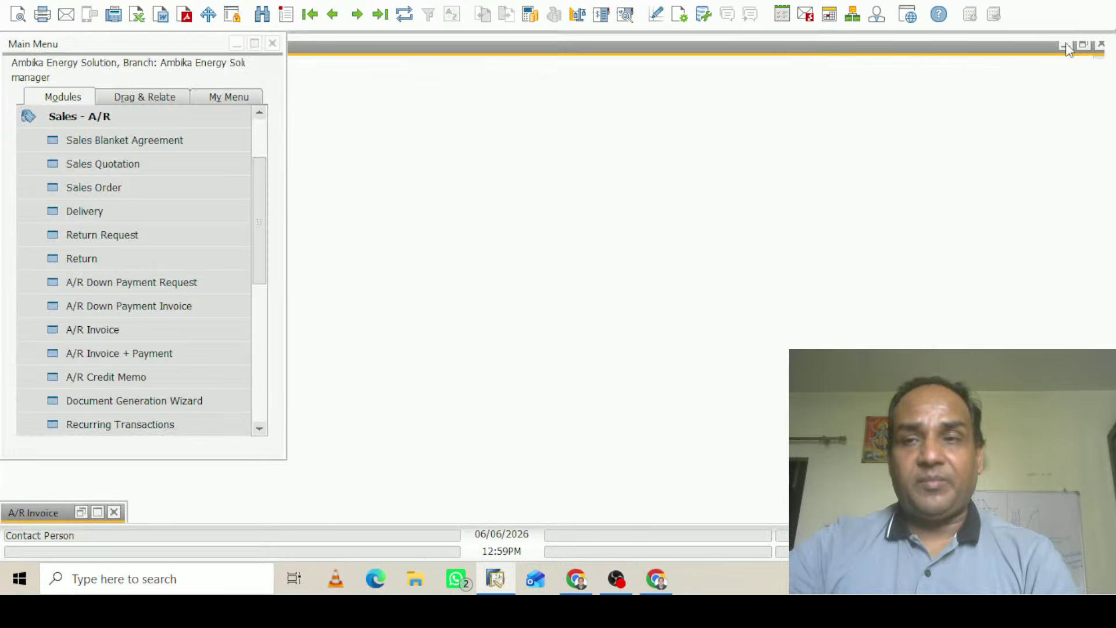
click(90, 117)
click(96, 256)
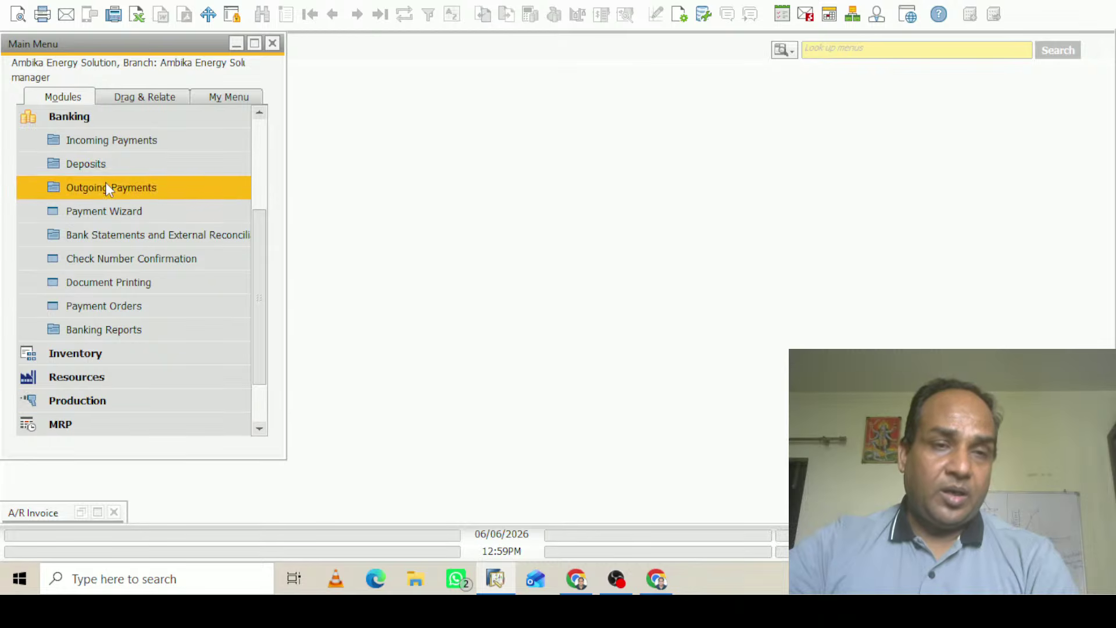
click(111, 139)
click(143, 166)
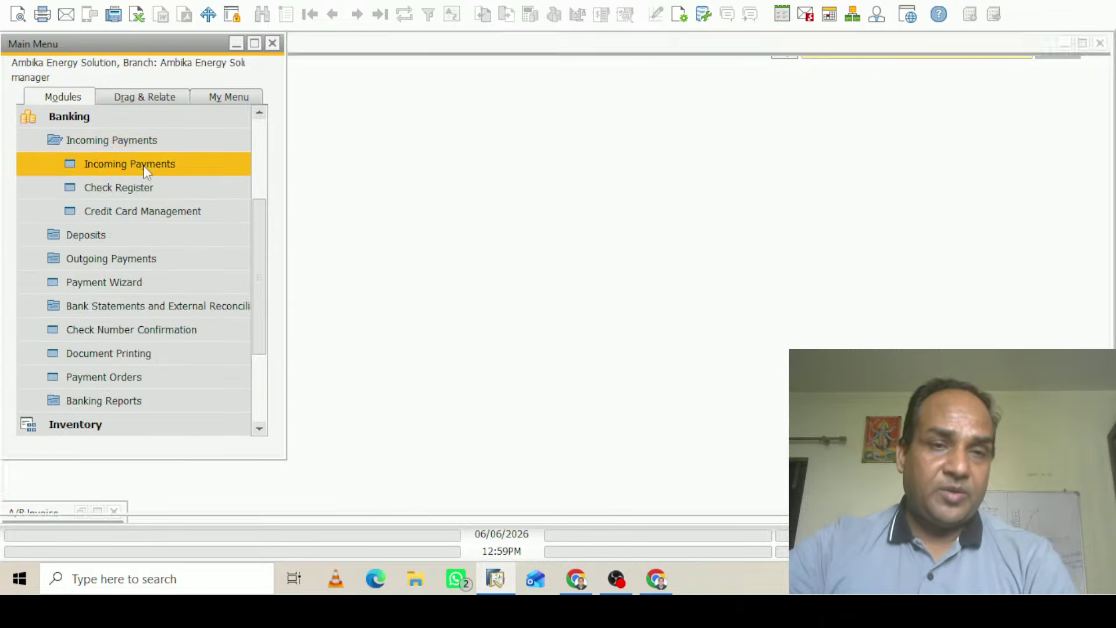
Choose customer CU00002 and set the day's USD exchange rate to 96
click(245, 85)
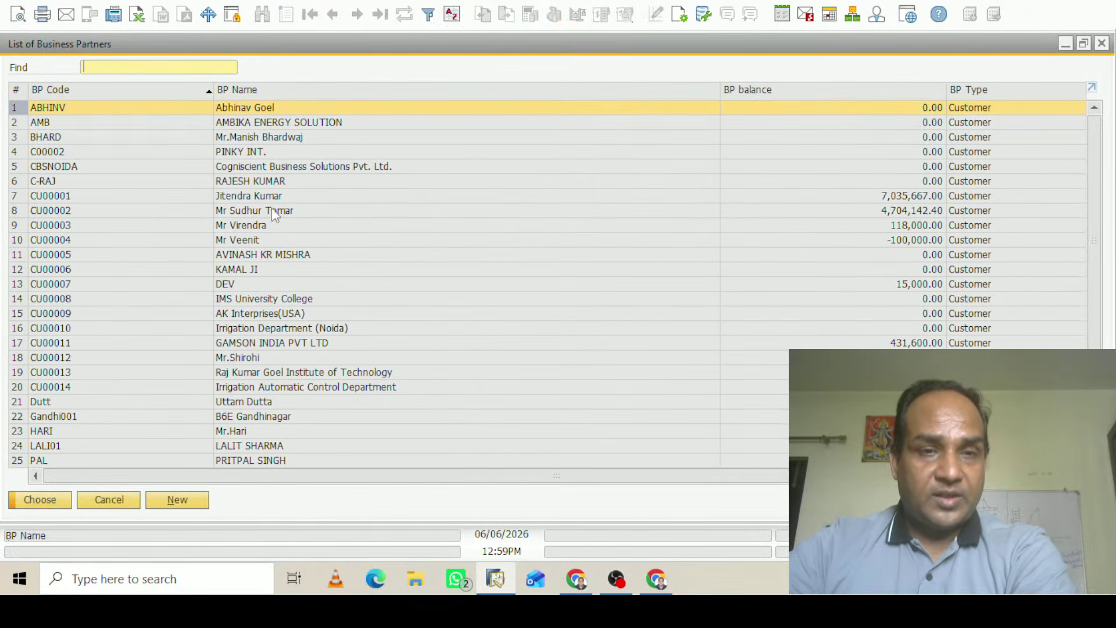
click(273, 212)
click(31, 500)
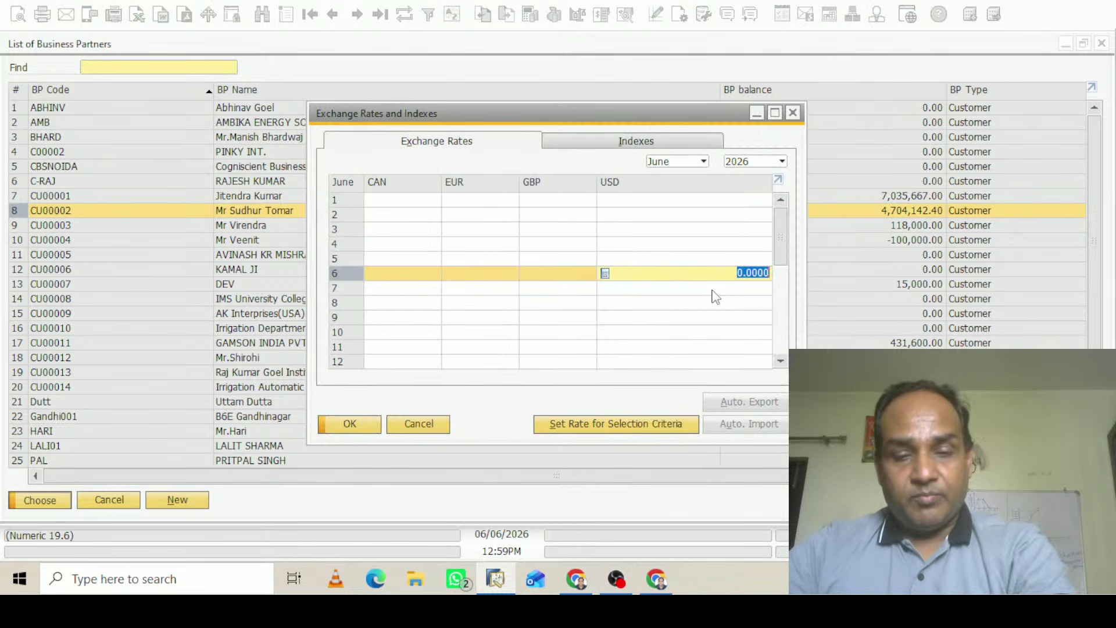
text(96)
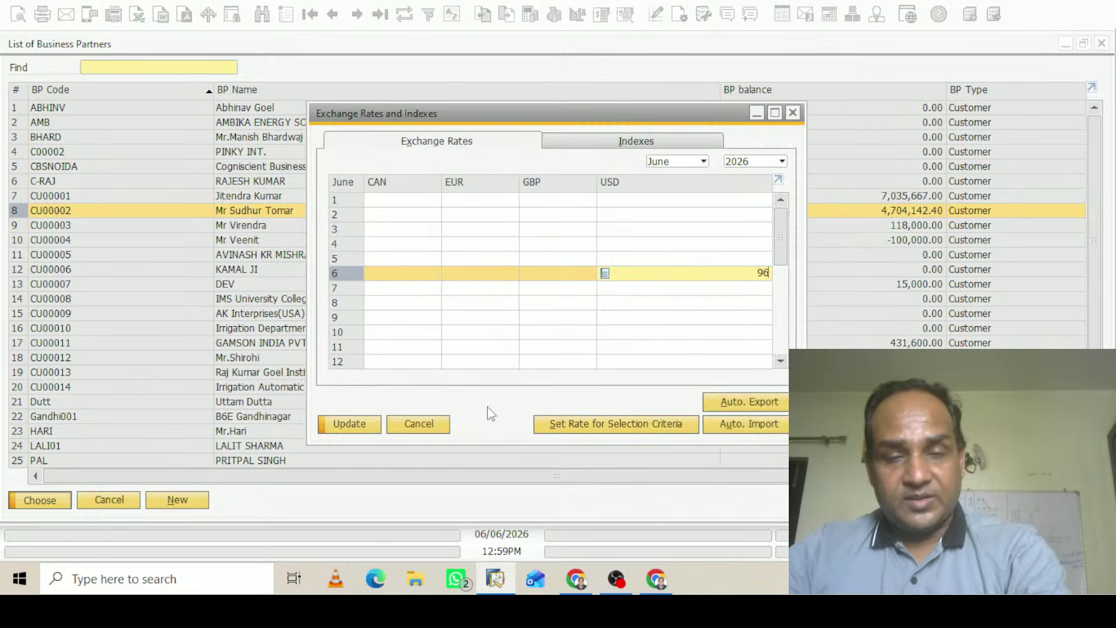
click(359, 425)
click(362, 425)
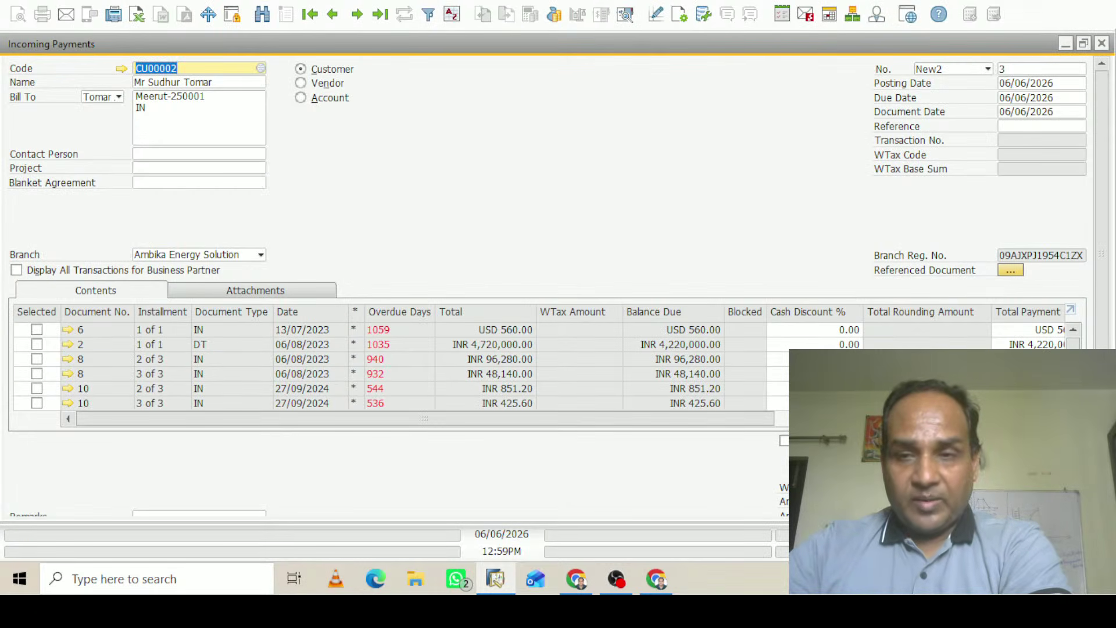
Tick installments 1, 2 and 3 of invoice 3 in the open items list
scroll(395, 366, down, 3)
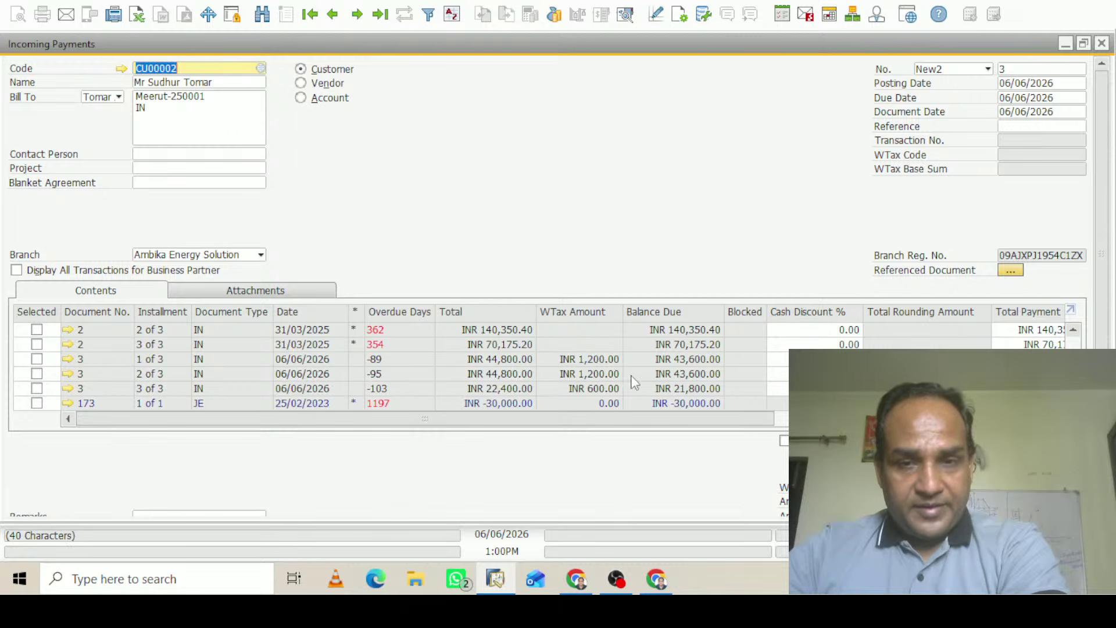
click(37, 360)
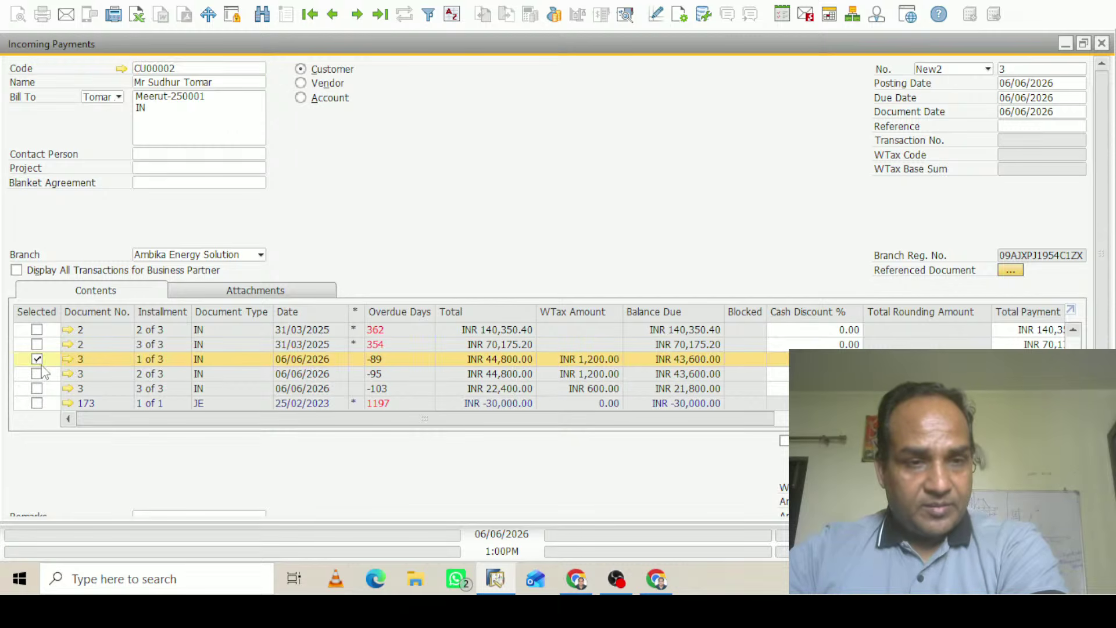
click(37, 374)
click(37, 389)
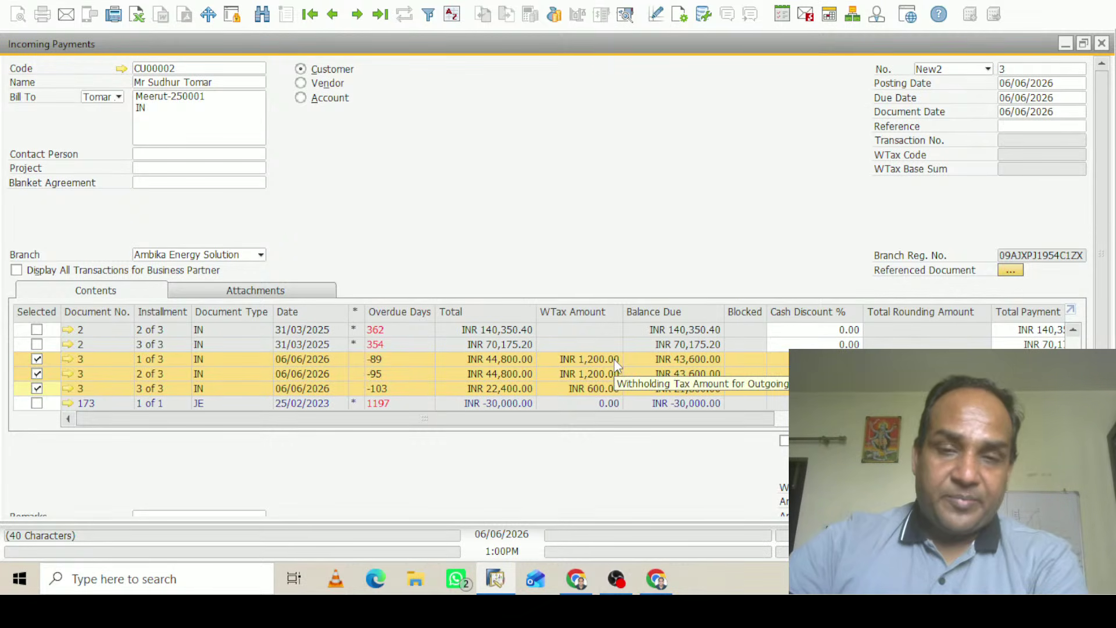
scroll(558, 285, down, 3)
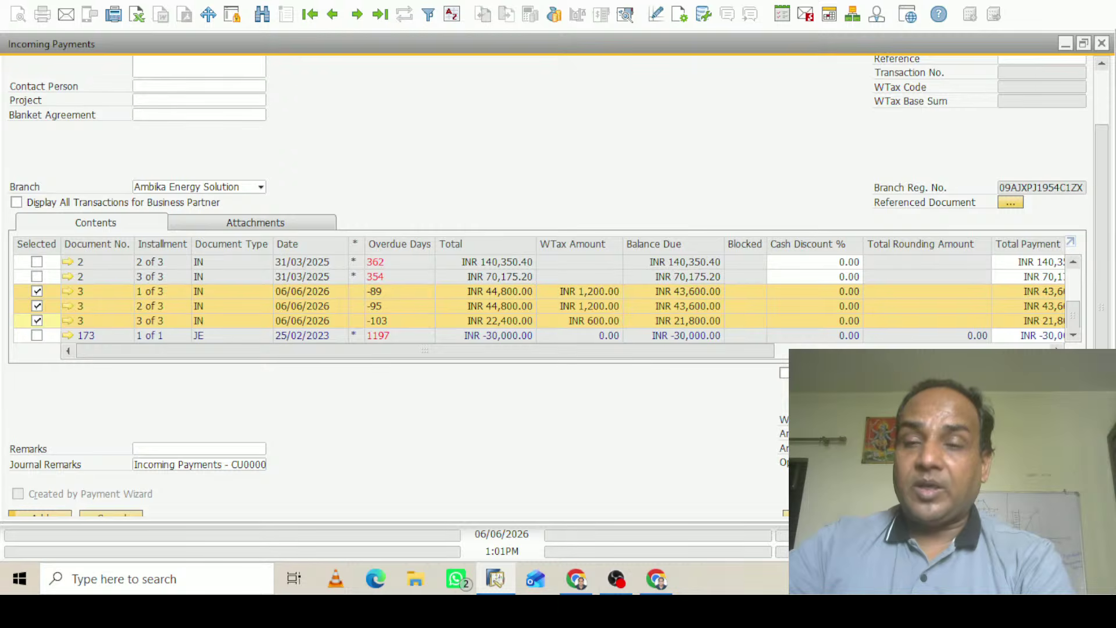
Pick G/L account 161020 SBI for the bank transfer in Payment Means
key(ctrl+y)
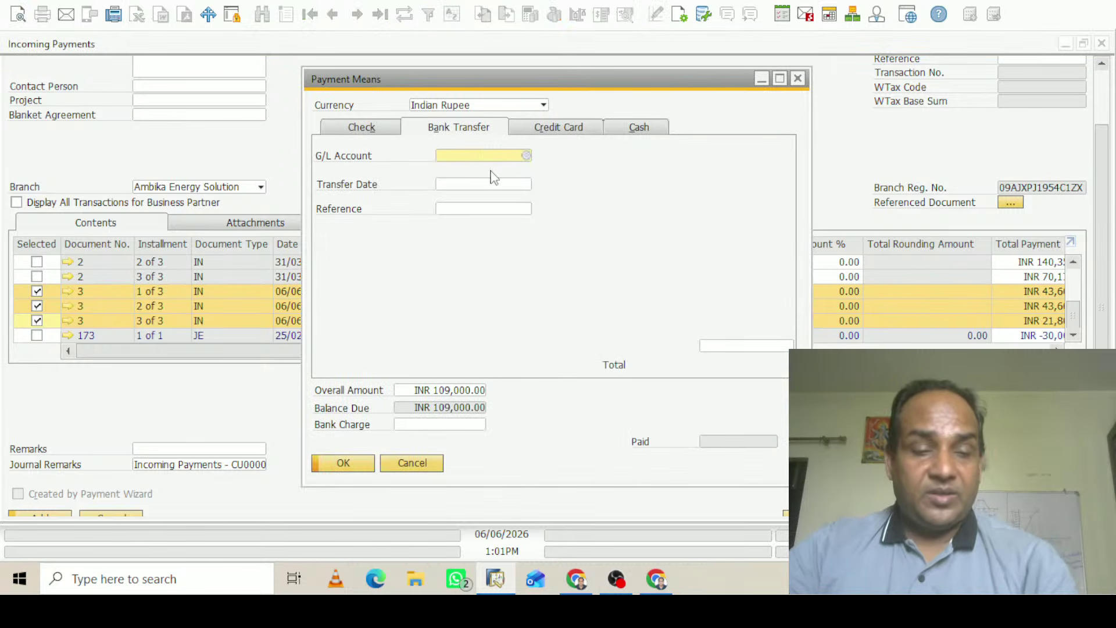
key(Tab)
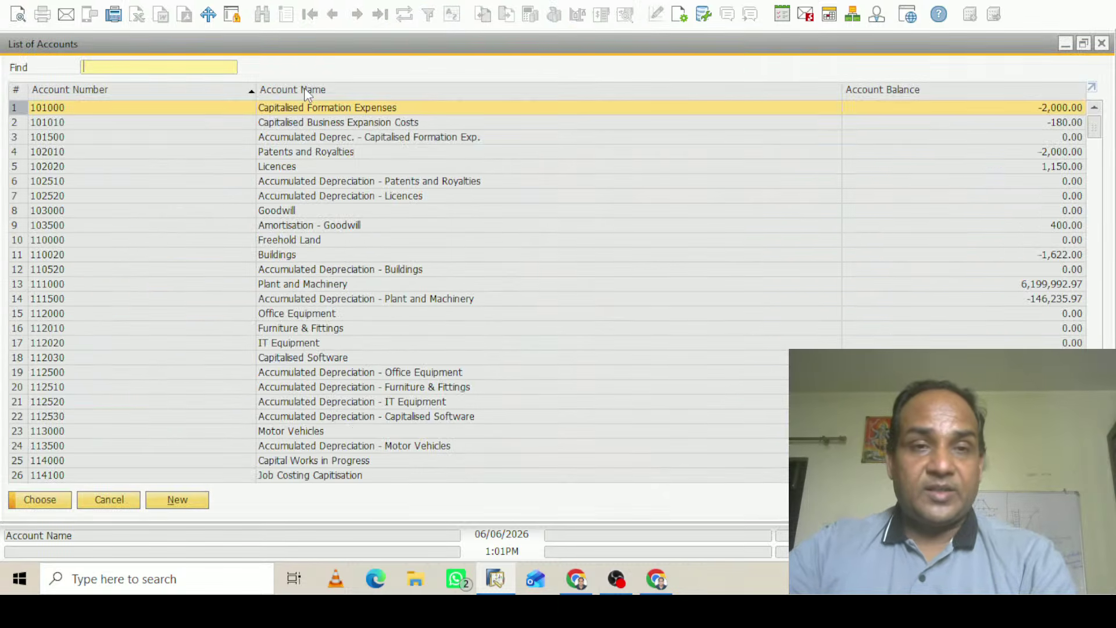
click(305, 88)
text(s)
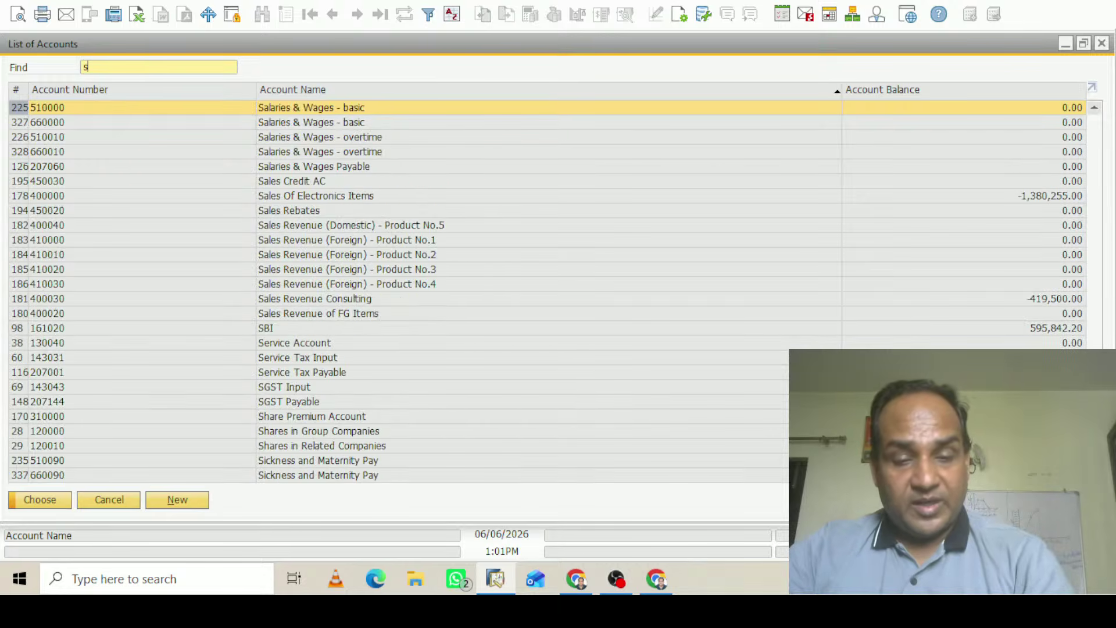
text(bi)
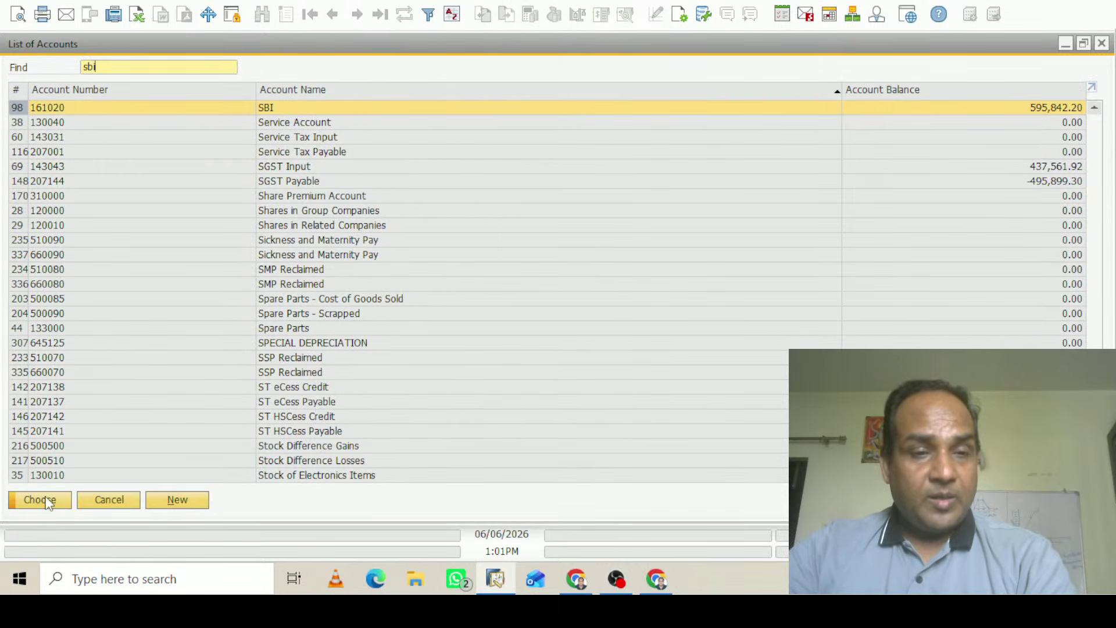
click(48, 501)
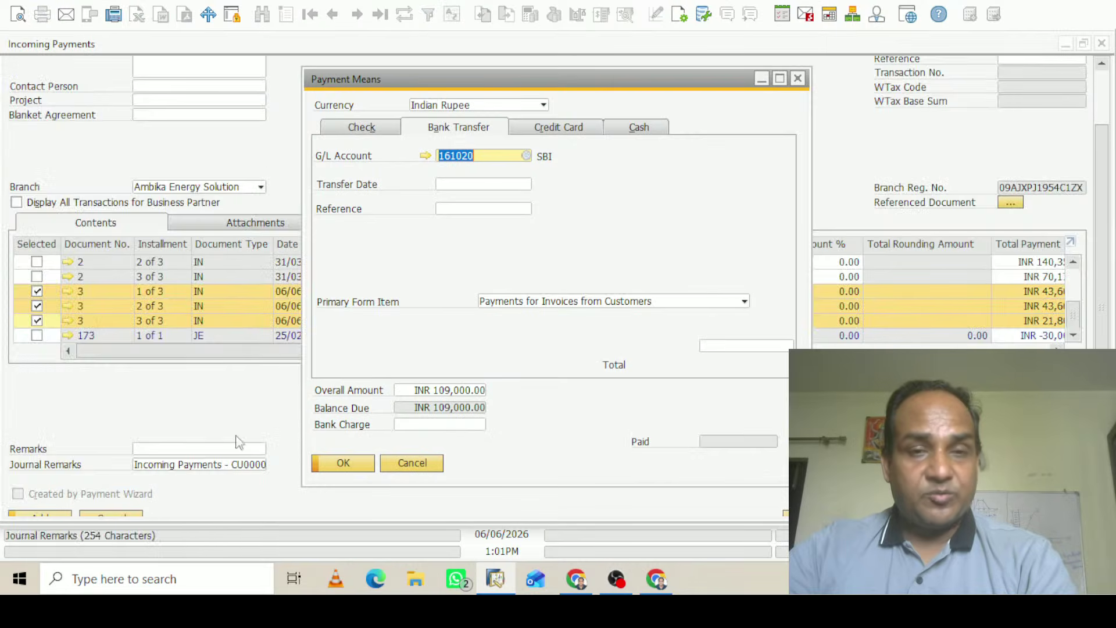
Set transfer date 06/06/2026, reference 'dsds' and total INR 109,000.00, then confirm
click(456, 185)
text(6)
key(Tab)
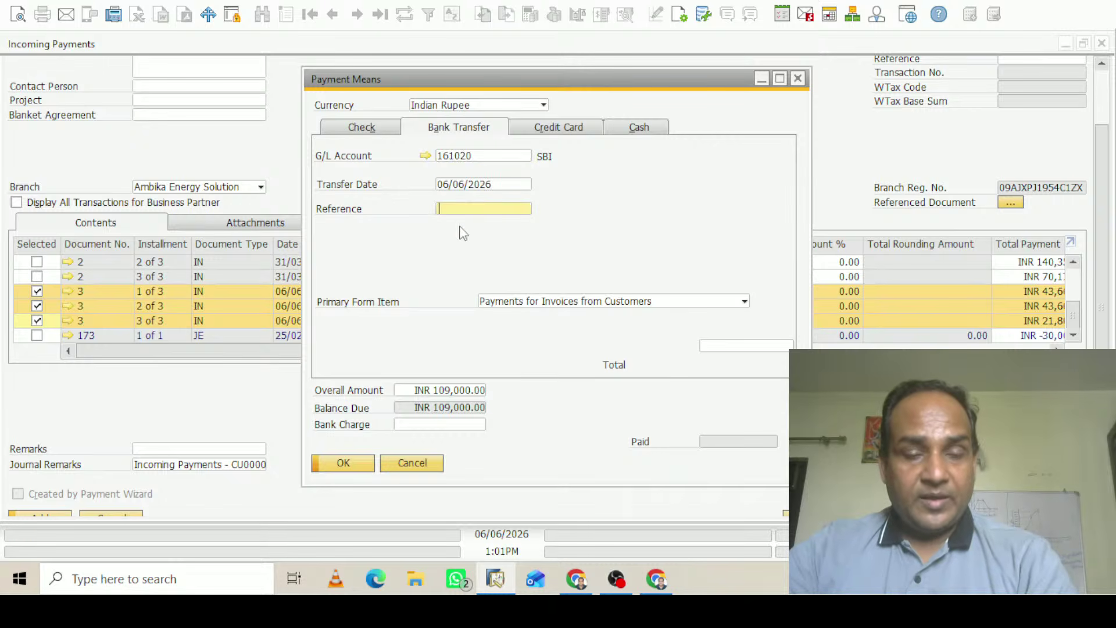
text(dsds)
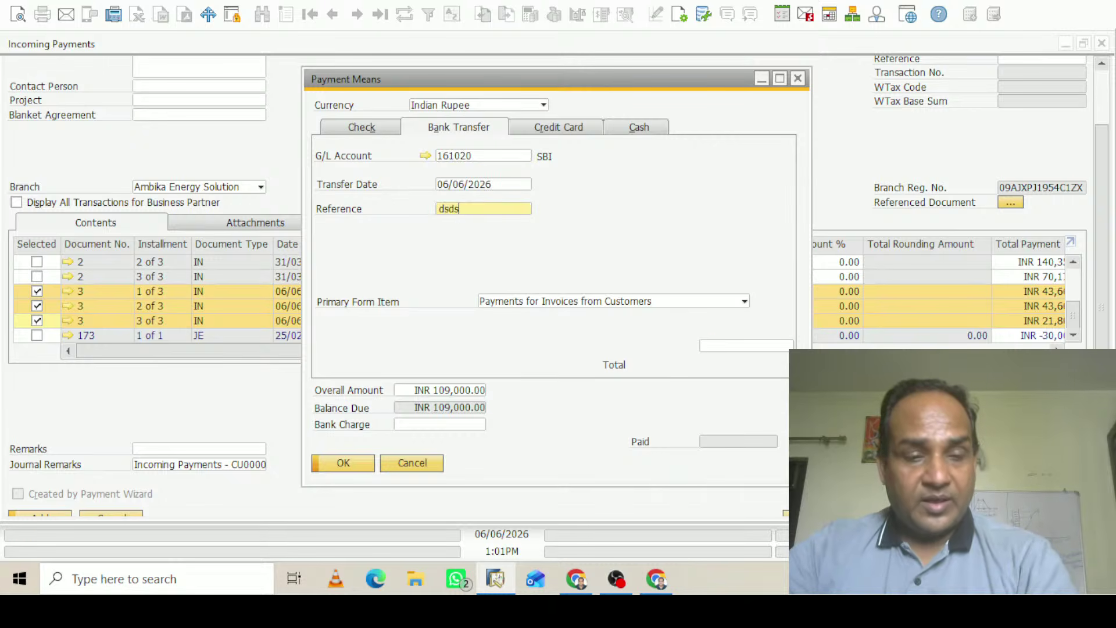
key(Tab)
key(ctrl+b)
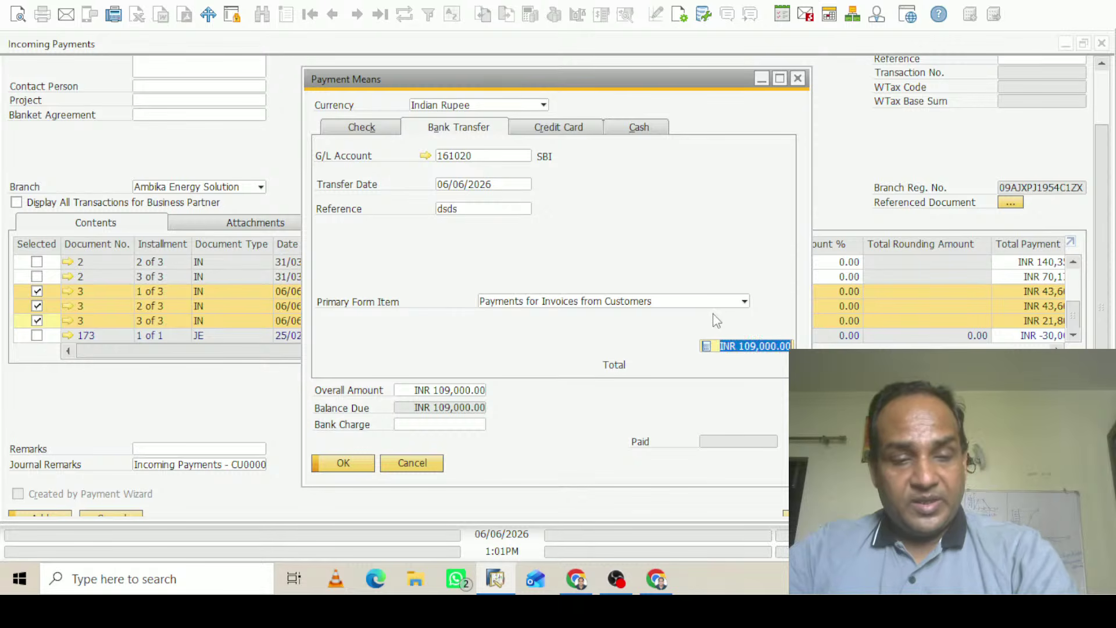
key(Tab)
click(344, 463)
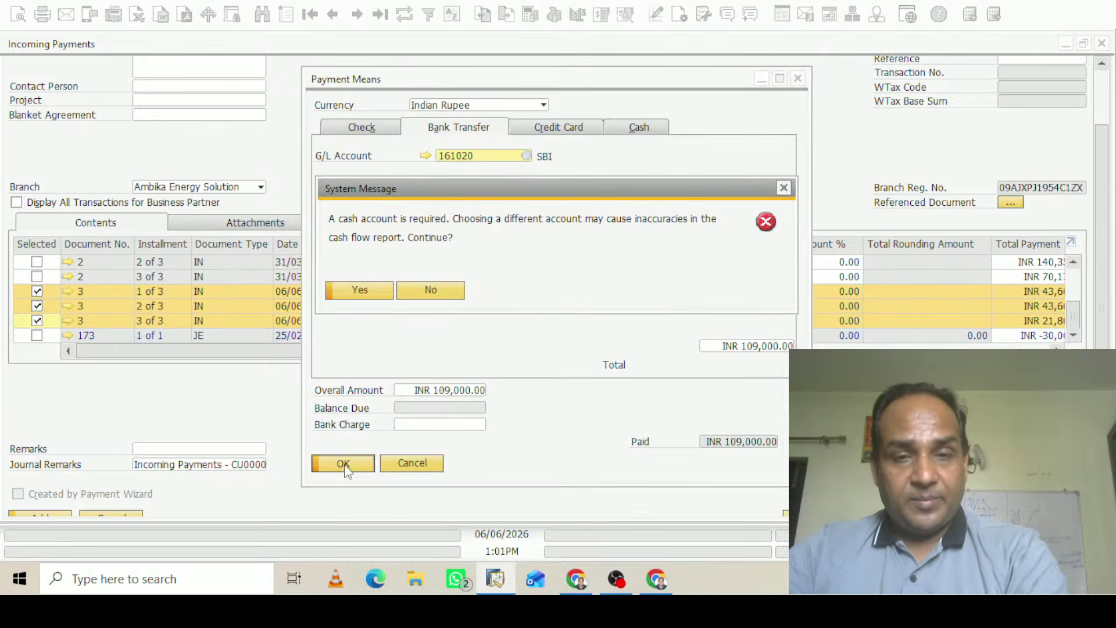
click(367, 290)
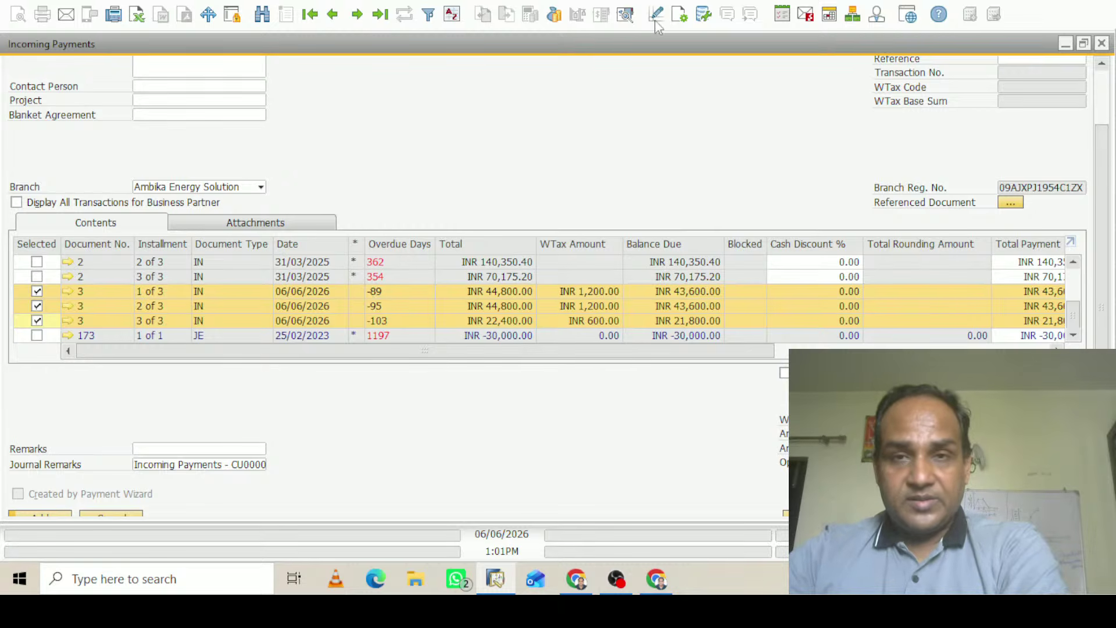
click(625, 15)
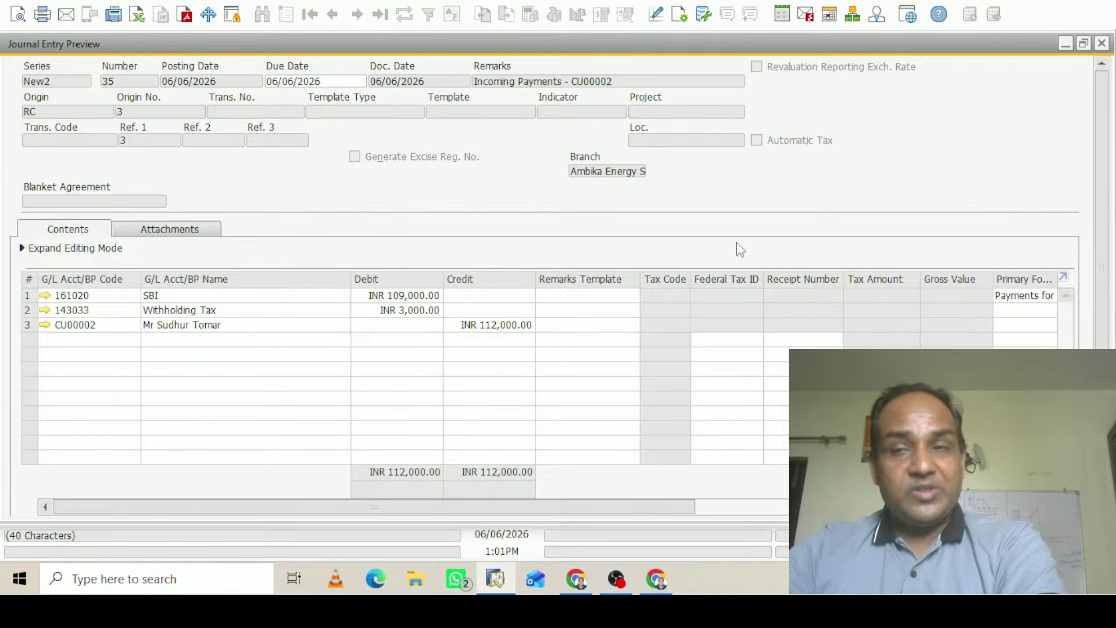
scroll(1100, 171, down, 1)
scroll(1101, 171, down, 3)
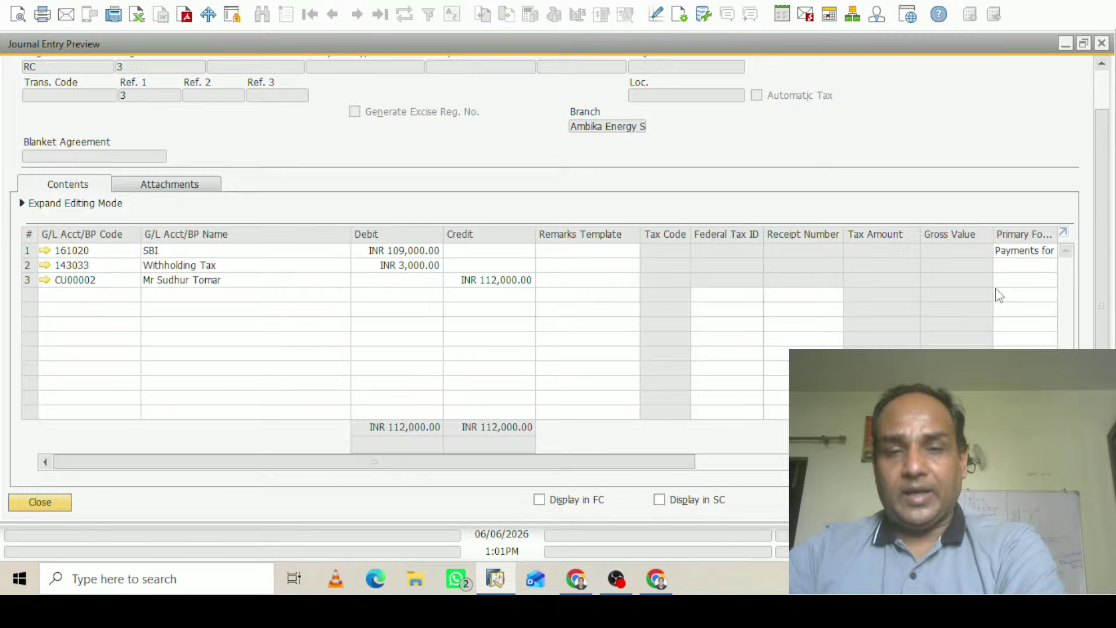
click(47, 501)
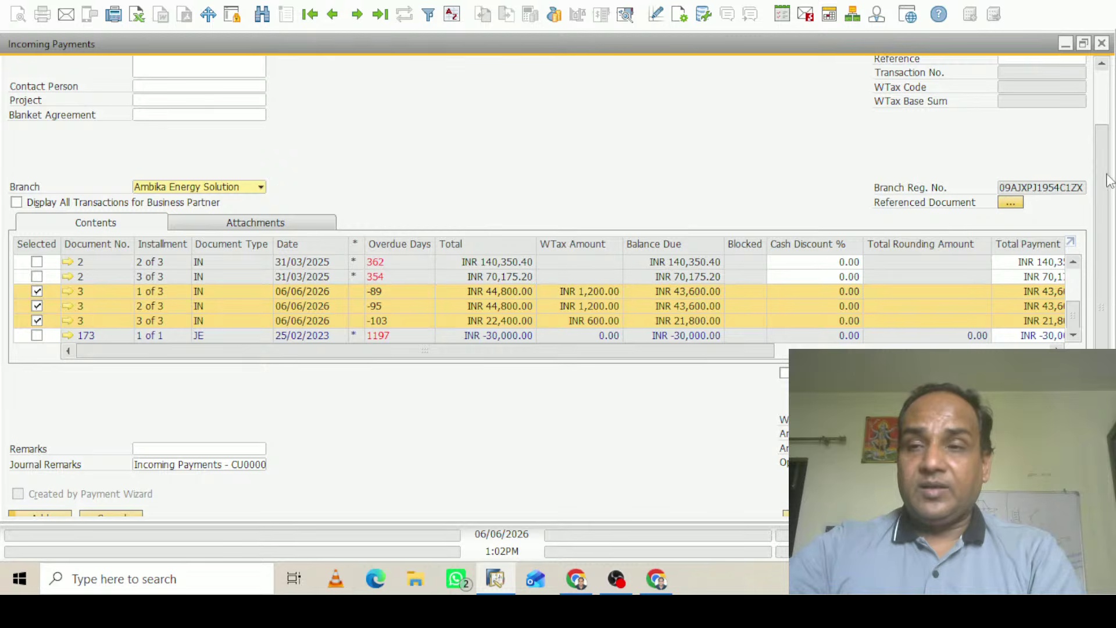
scroll(1108, 213, down, 1)
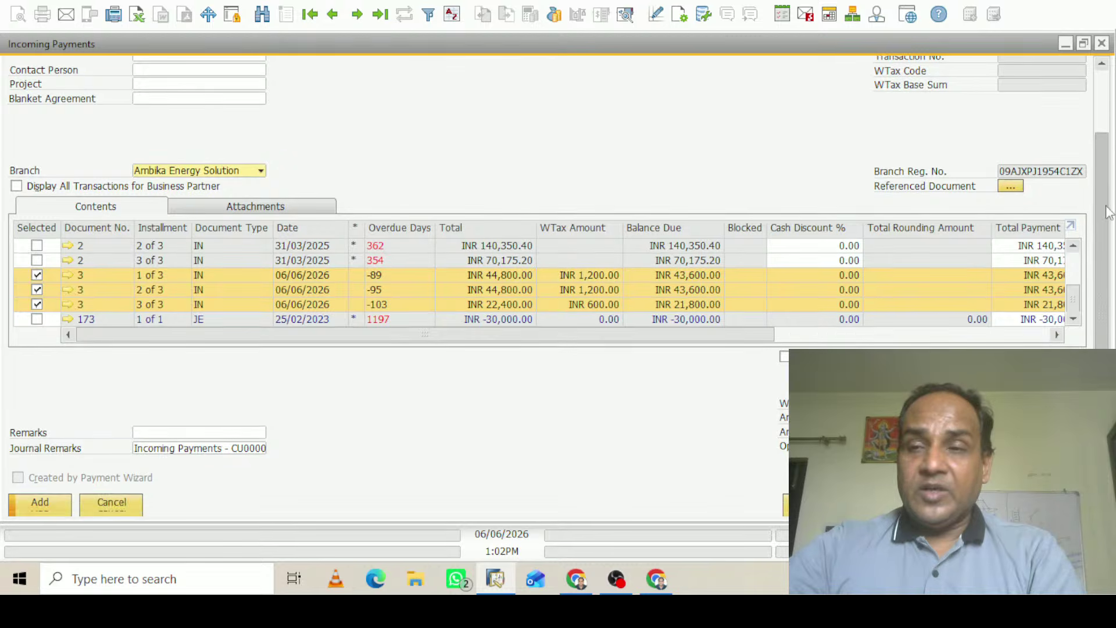
click(56, 504)
Confirm adding the incoming payment against invoice 3, then close Incoming Payments and collapse Banking
click(375, 291)
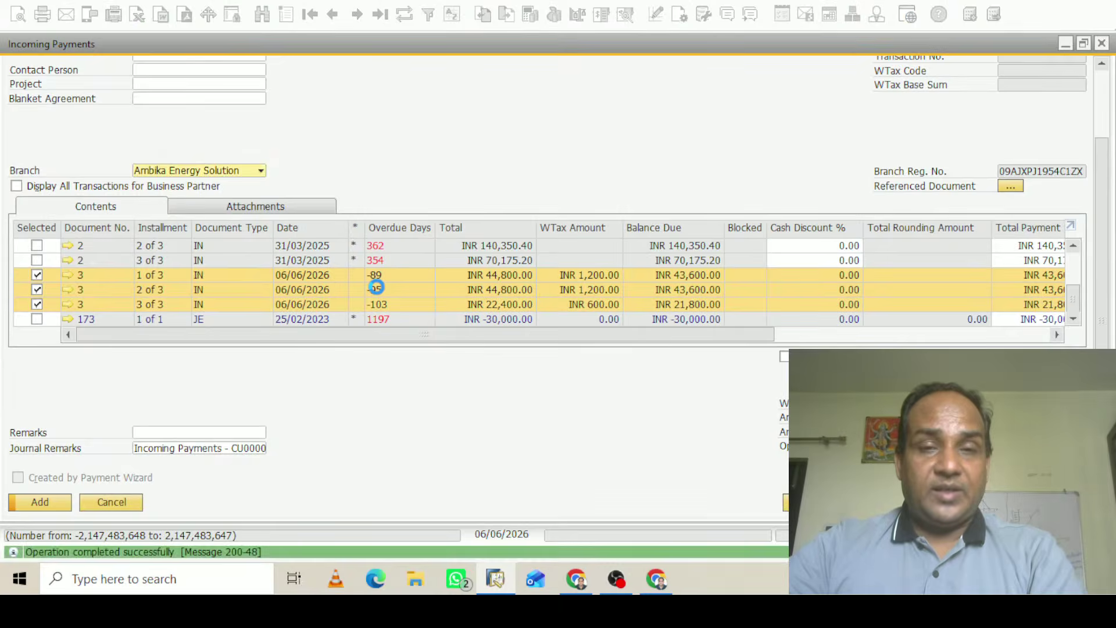
click(1101, 44)
click(76, 116)
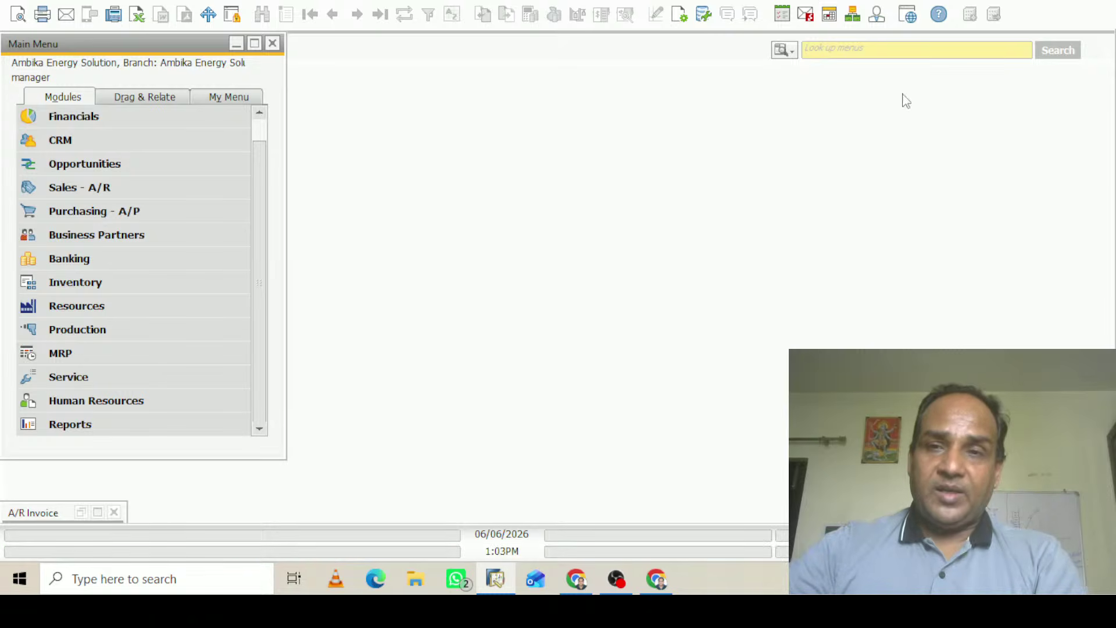
Enter a ten-digit phone-style number in the Look up menus search field
click(840, 49)
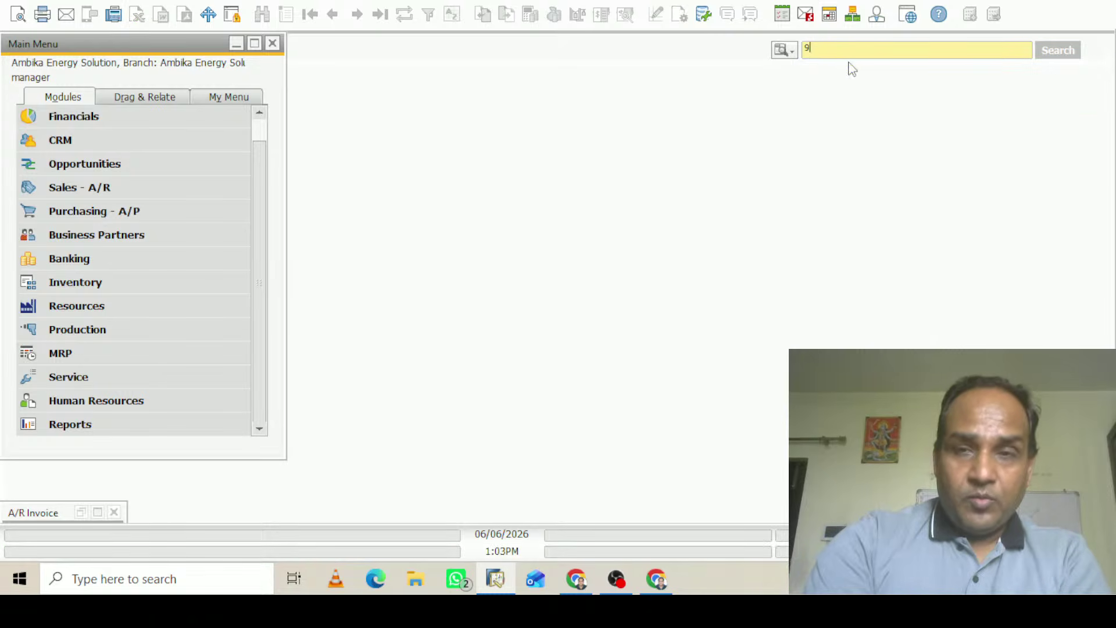
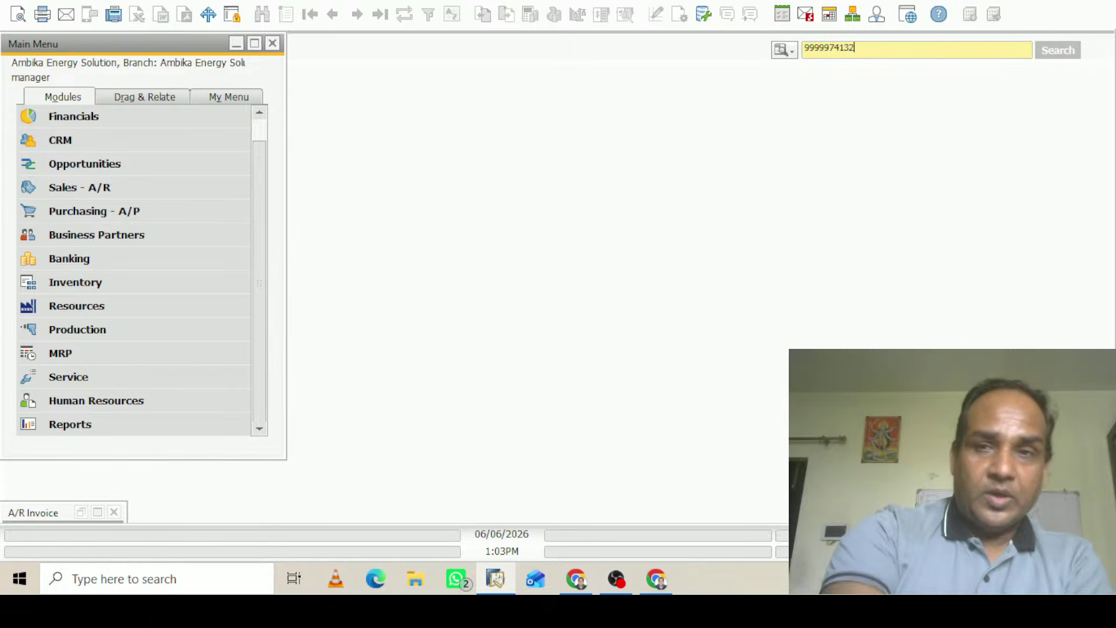